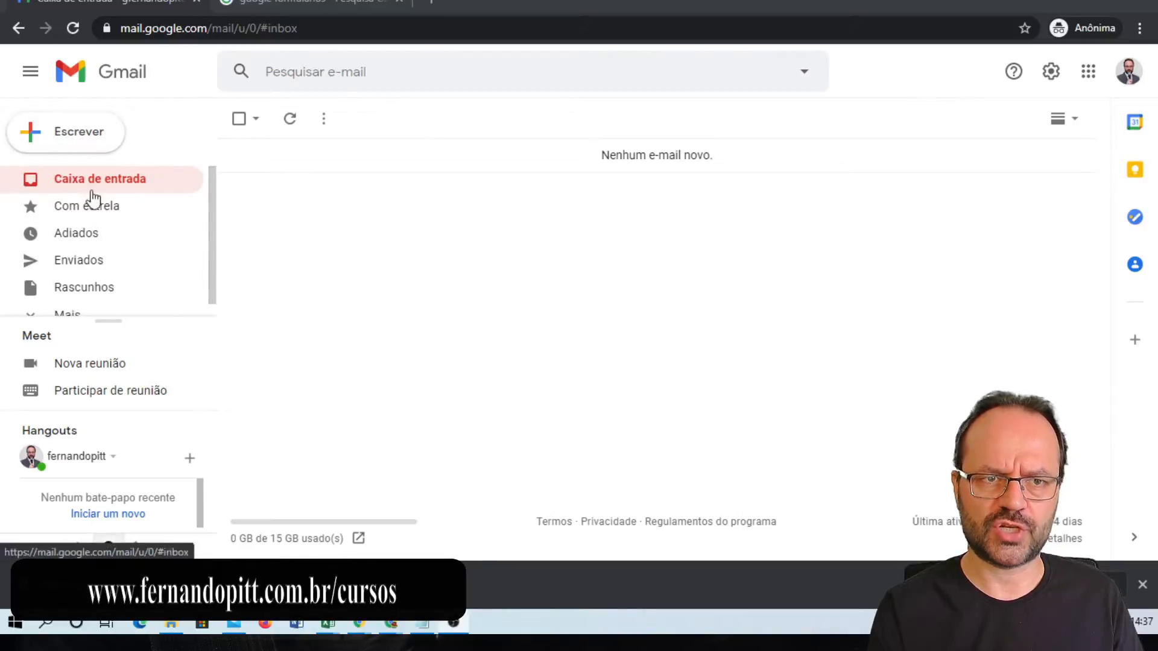
- Open Google's full product list from the Google apps launcher in Gmail
click(292, 5)
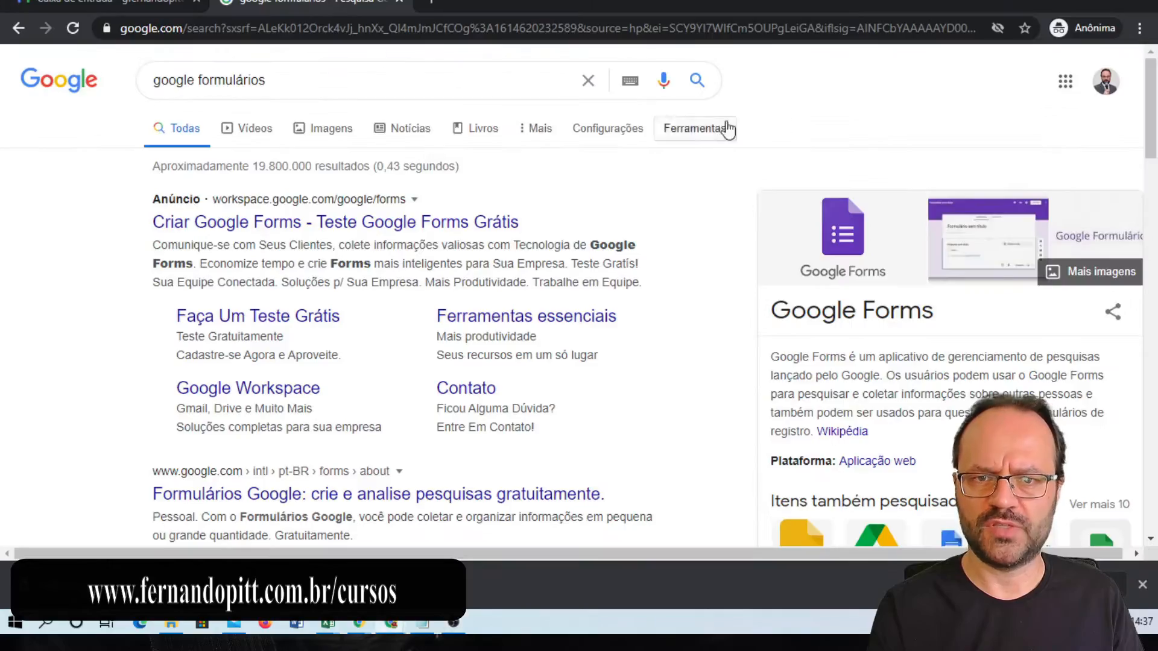
click(122, 7)
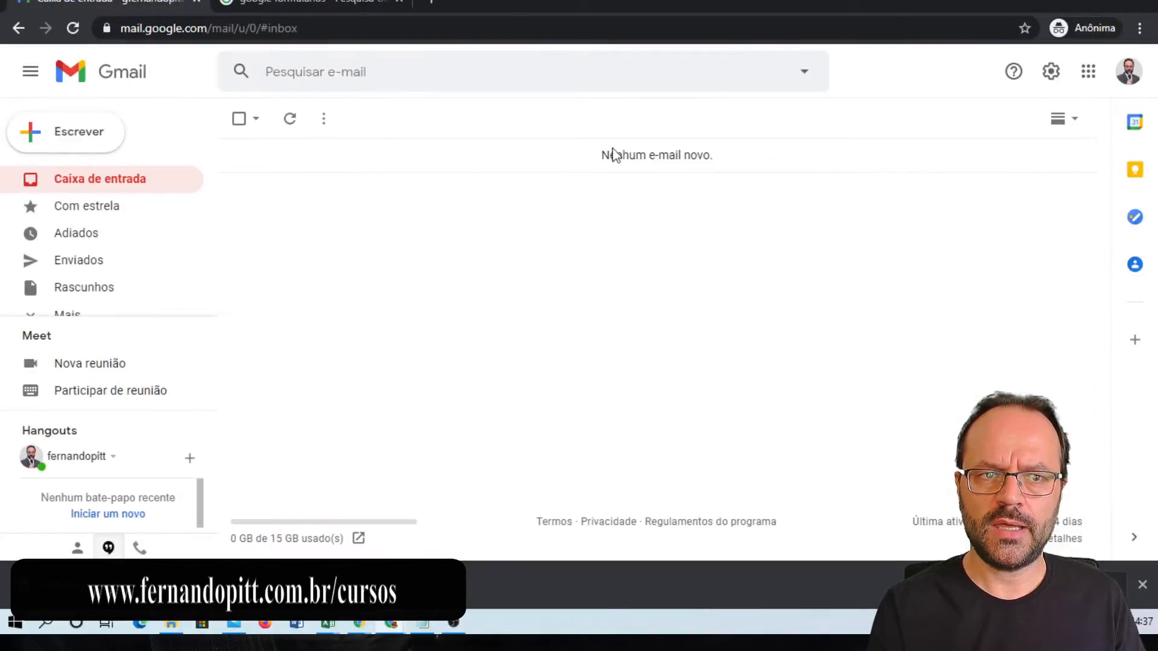
click(1090, 76)
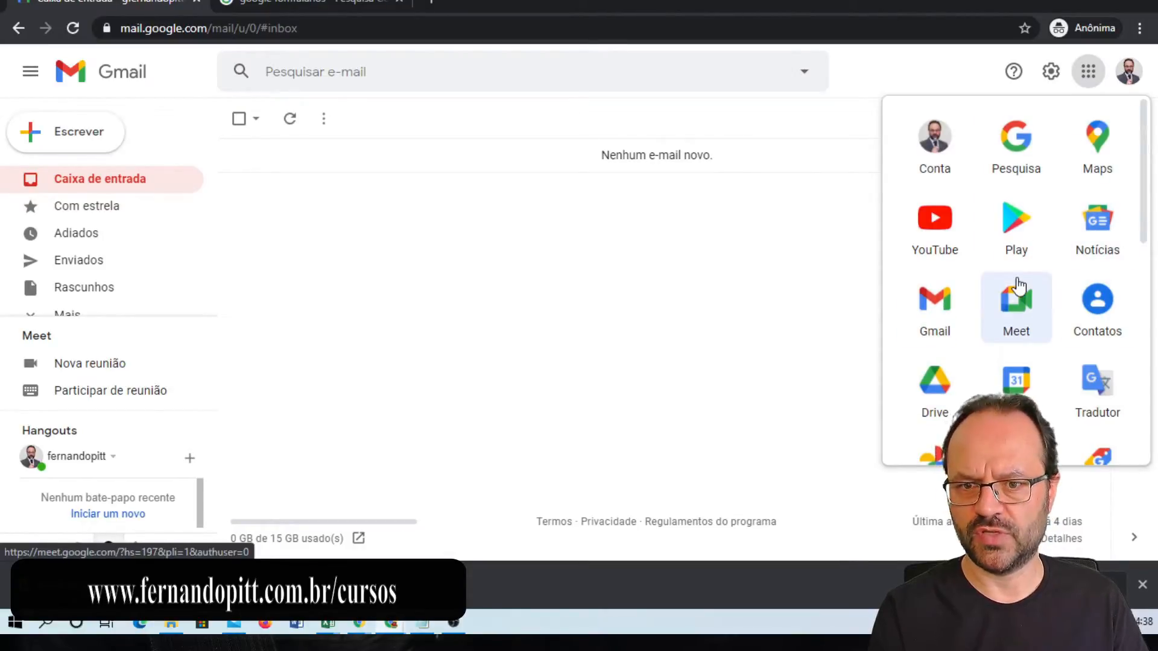
scroll(1049, 259, down, 4)
scroll(1052, 254, down, 5)
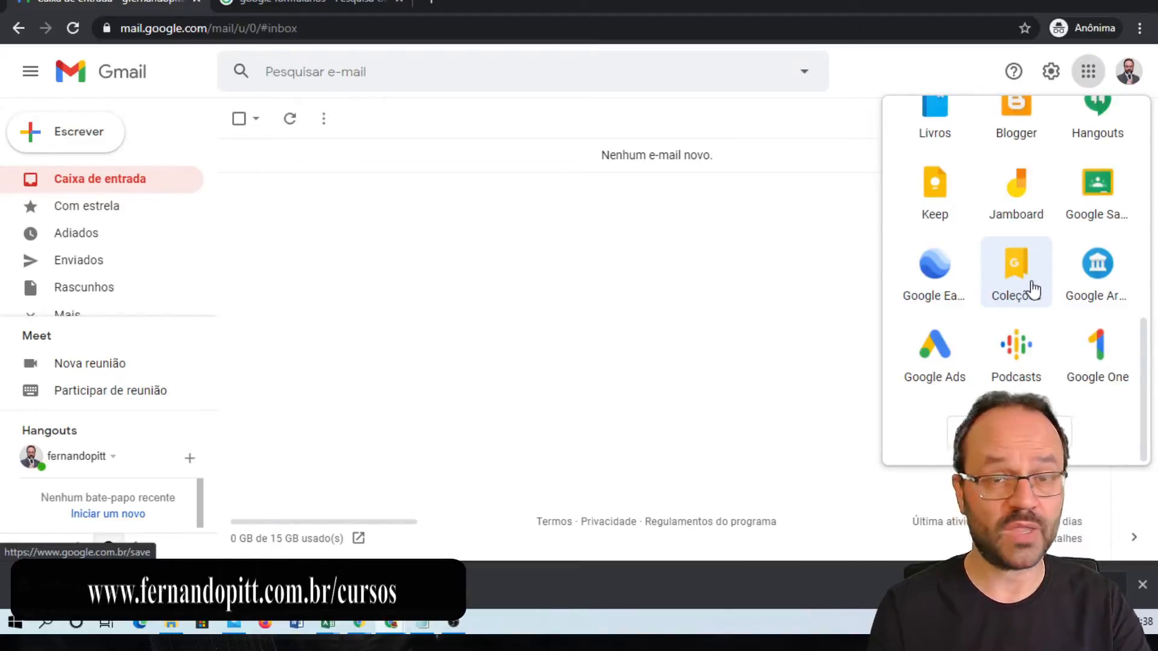
scroll(1067, 279, up, 10)
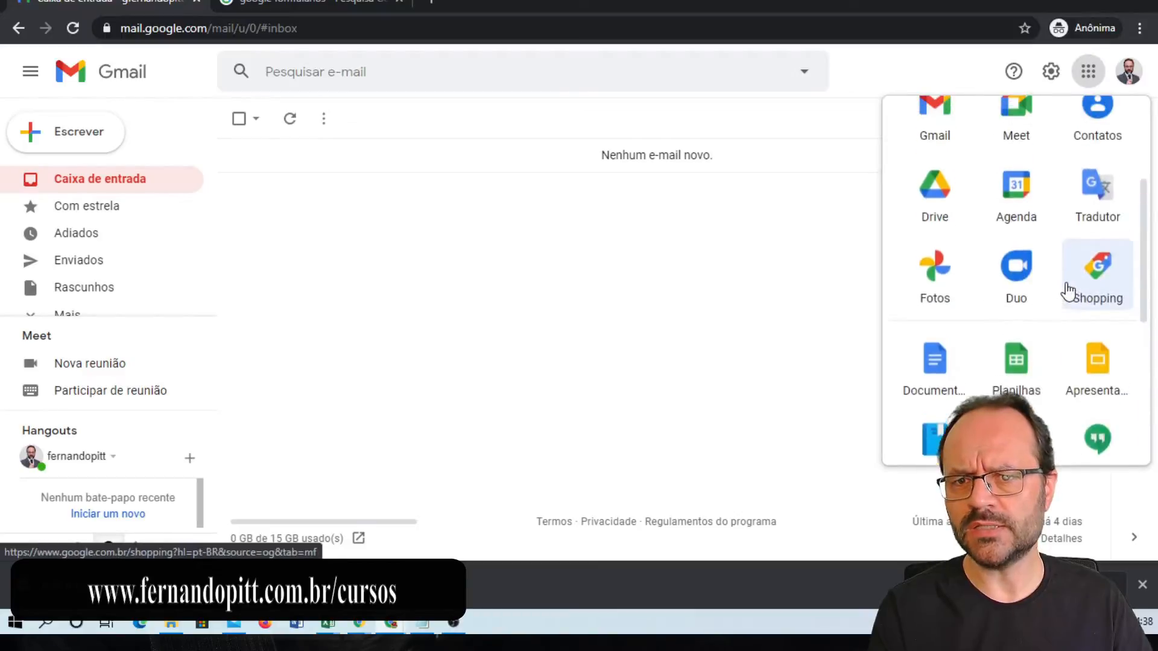
scroll(1062, 288, down, 10)
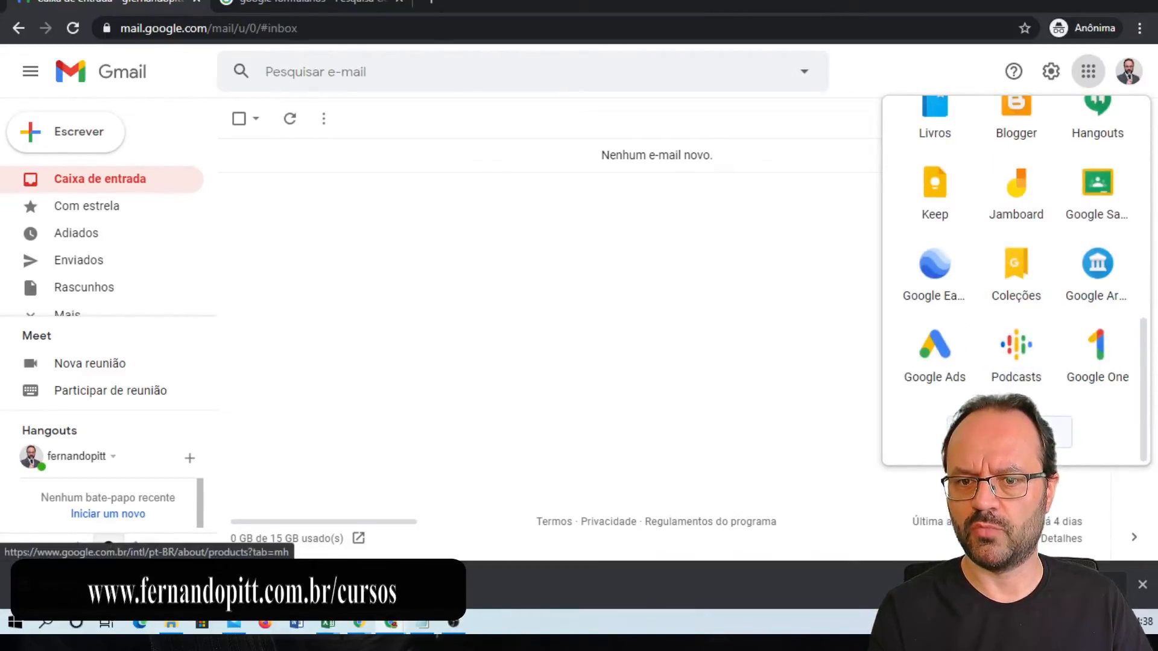
click(1009, 432)
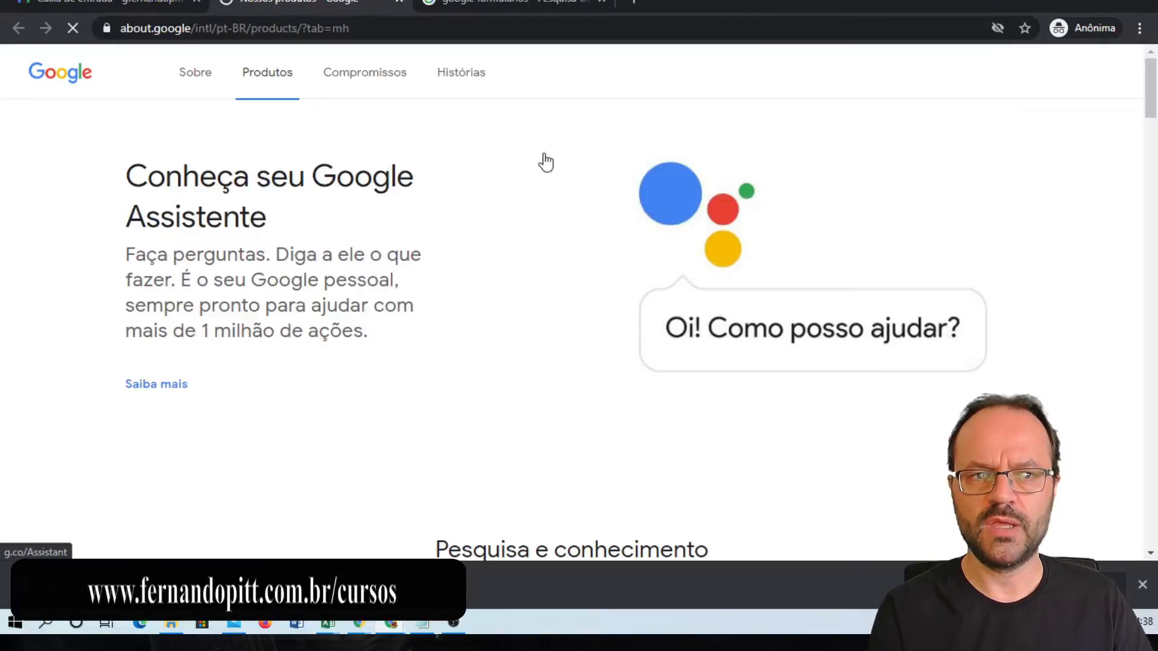
- Find Formulários Google among the products under "Para todos" and open its page
scroll(523, 217, down, 12)
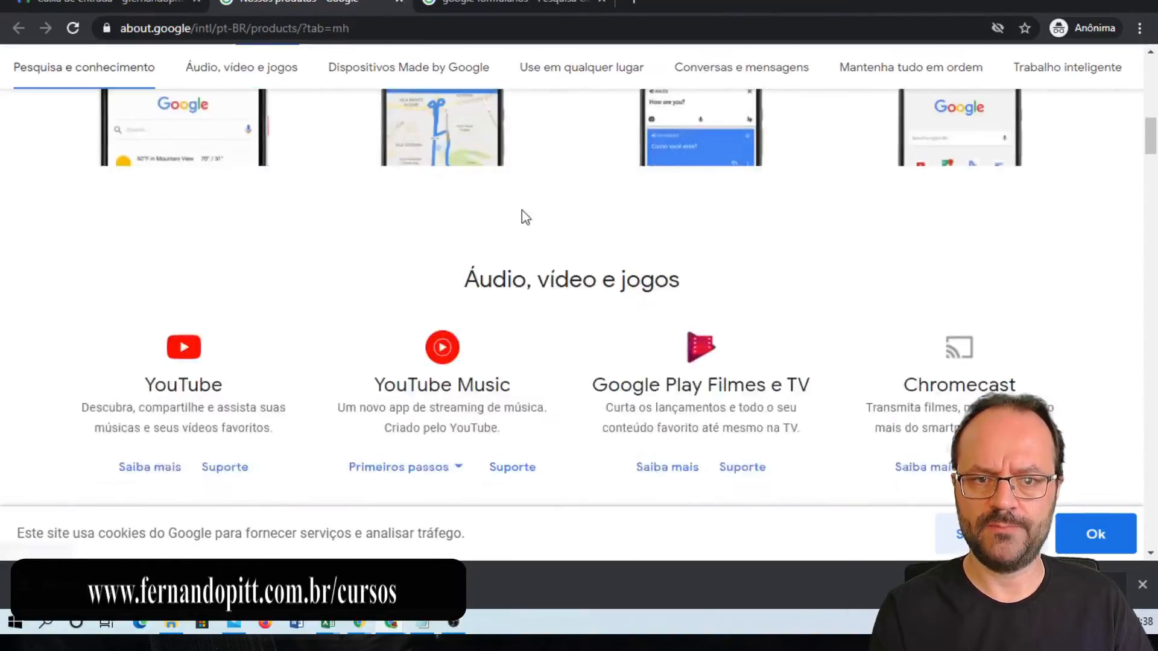
scroll(525, 225, down, 15)
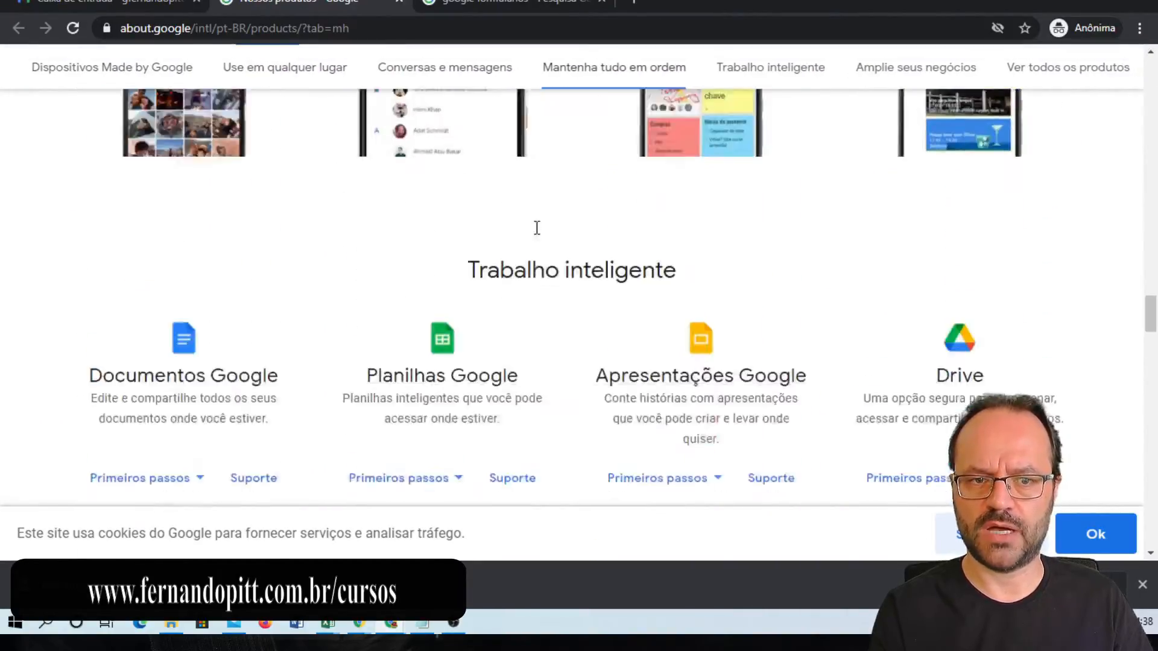
scroll(539, 235, down, 14)
scroll(539, 235, up, 7)
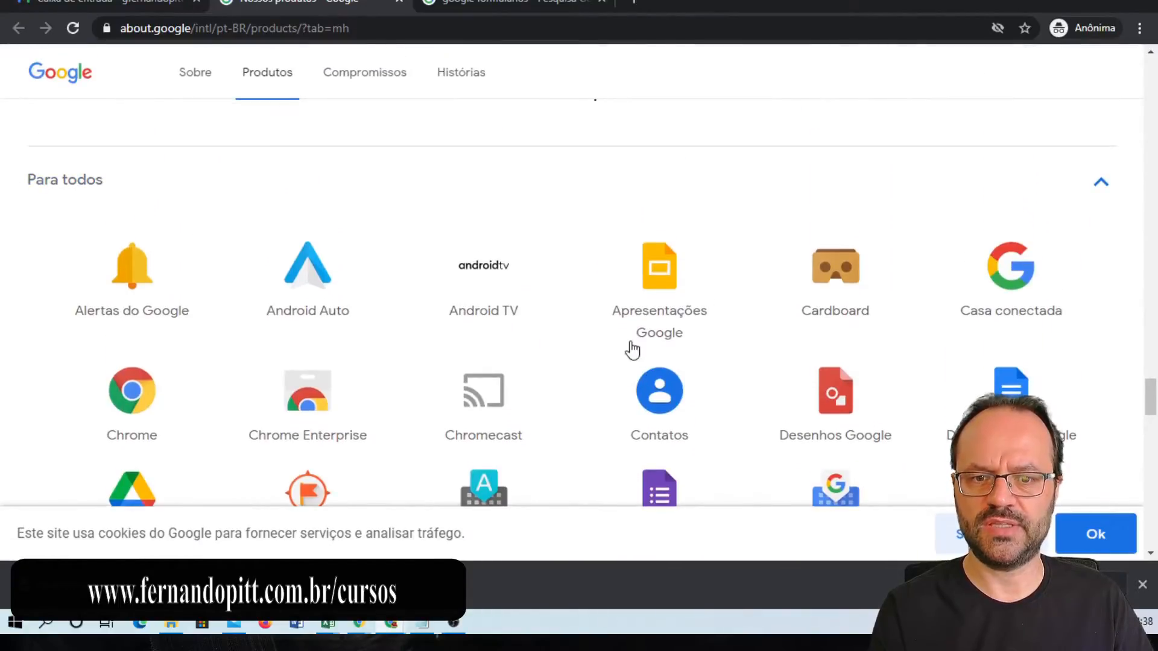
scroll(711, 337, down, 4)
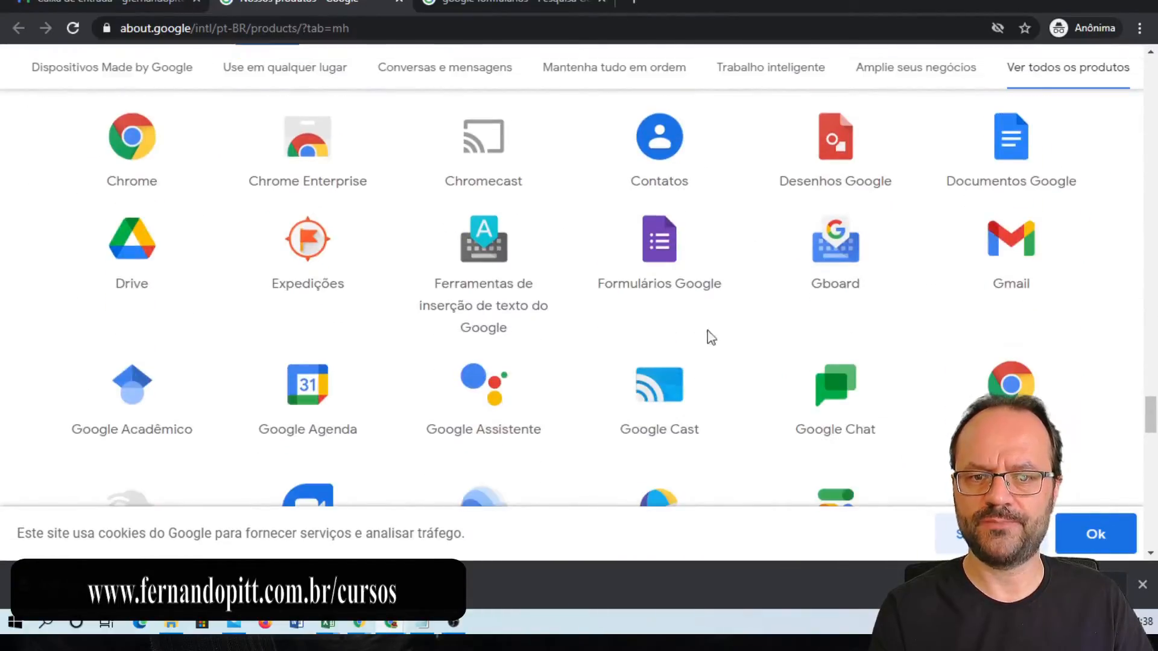
click(659, 241)
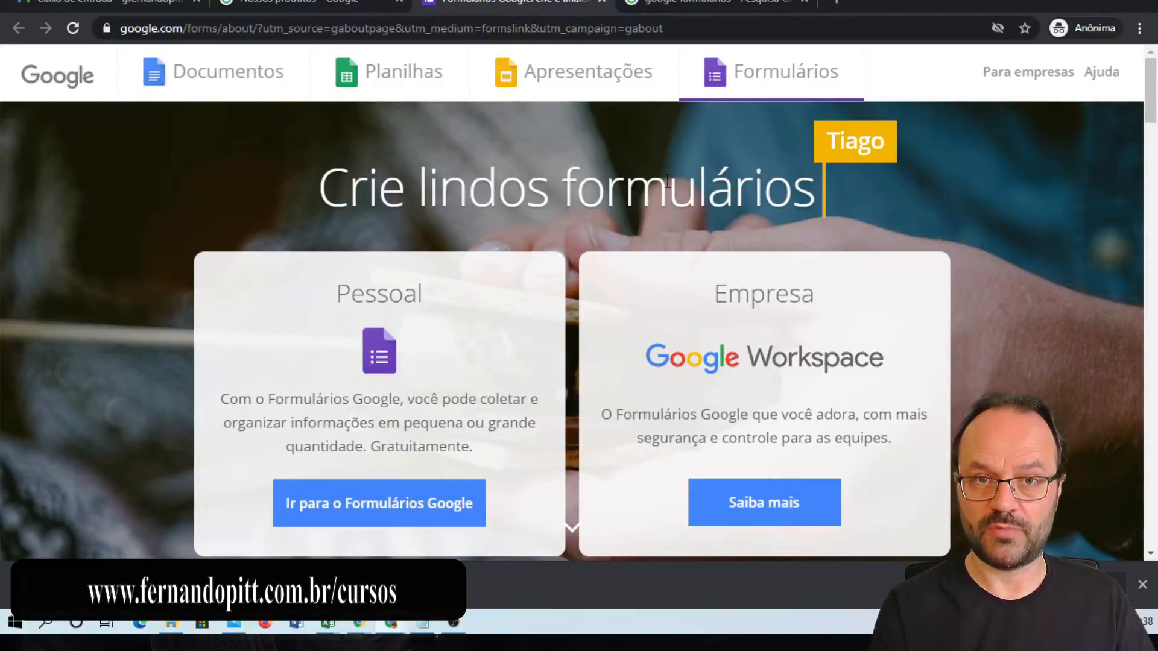
- Open the sponsored result "Criar Google Forms - Teste Google Forms Grátis" from the existing "google formulários" search
click(693, 8)
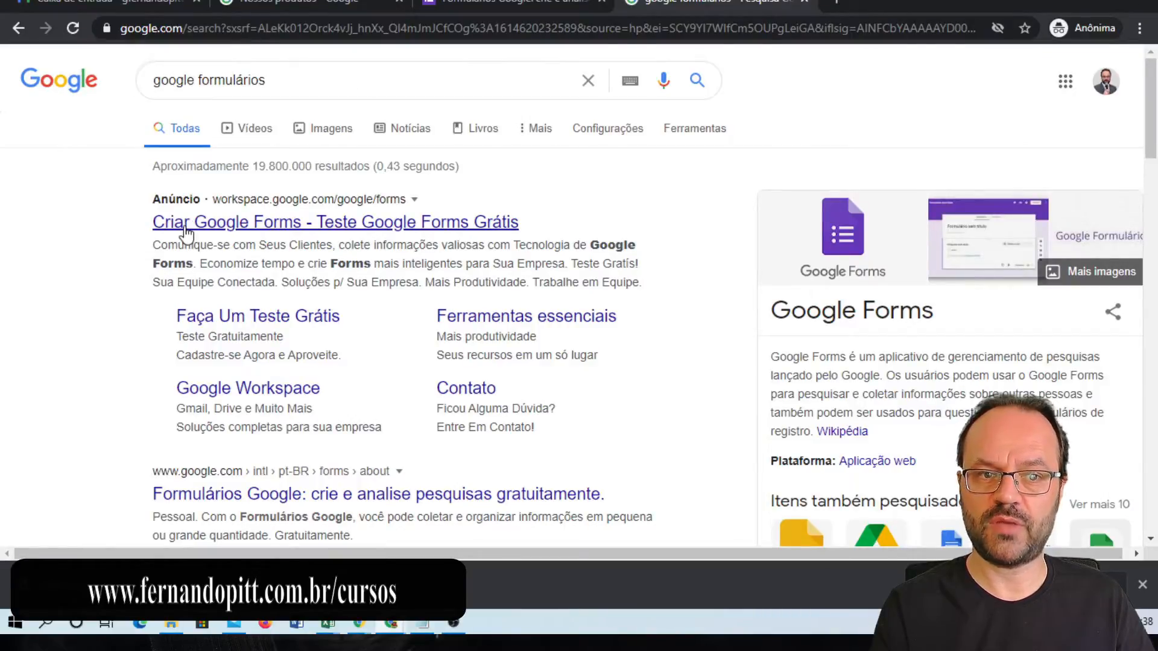
click(372, 227)
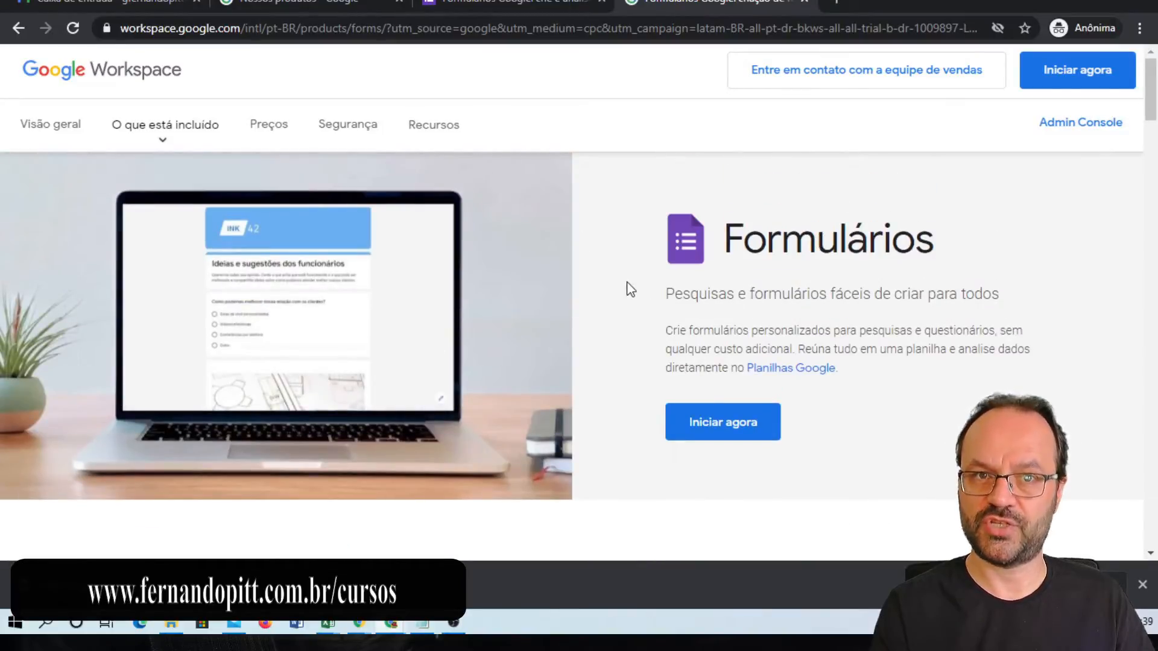
- Create a blank form by loading the address forms.new in a new browser tab
click(836, 3)
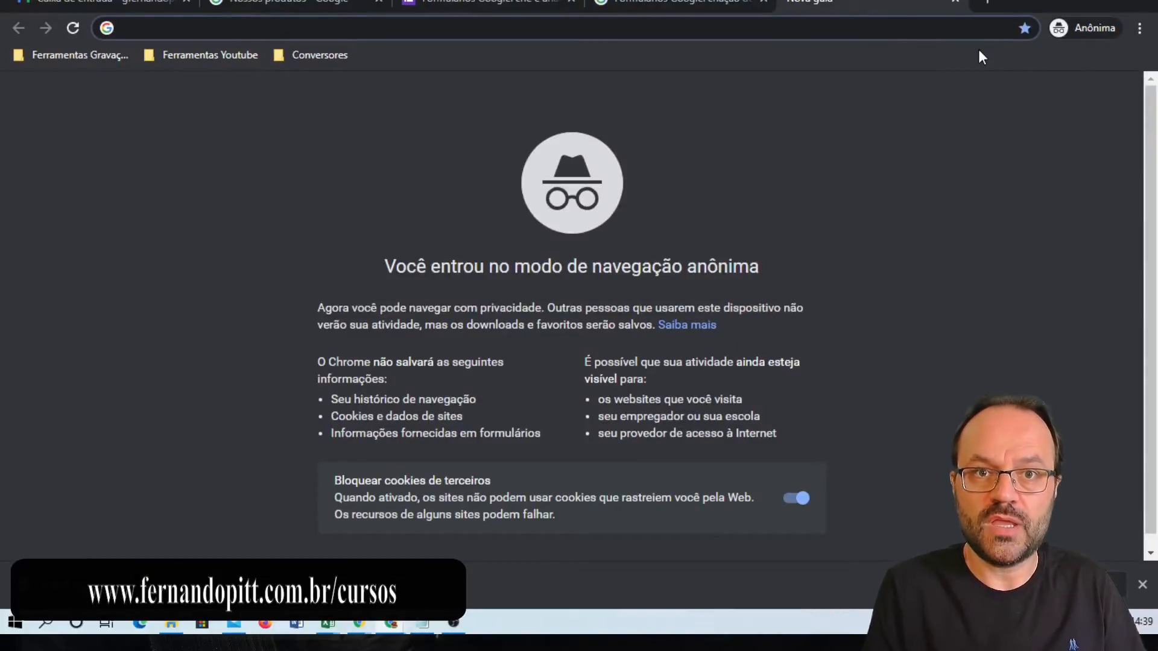
text(forms)
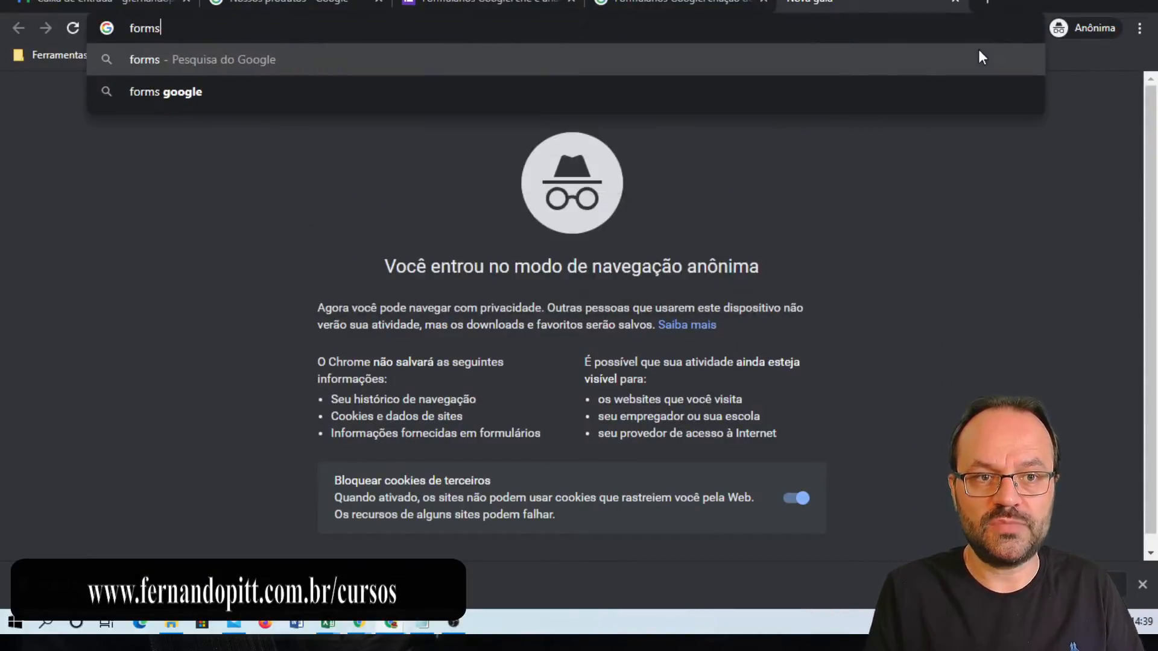
text(.new)
key(Return)
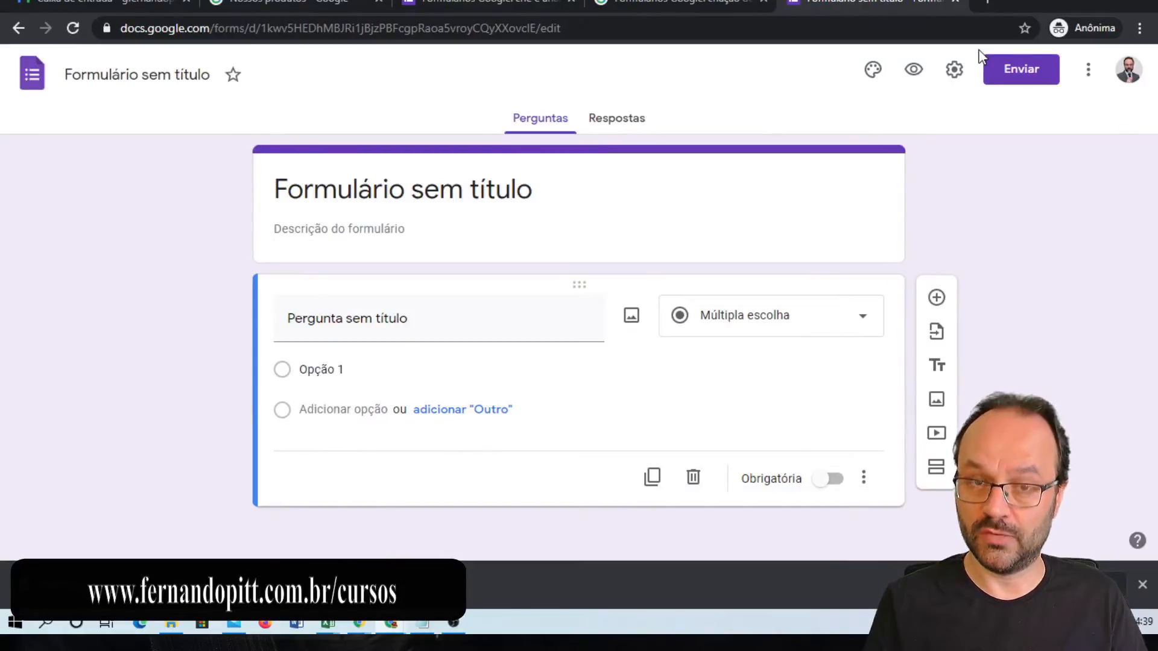
- Load drive.google.com in a new browser tab and start a new Google form based on a template
click(993, 1)
text(drive.google.com)
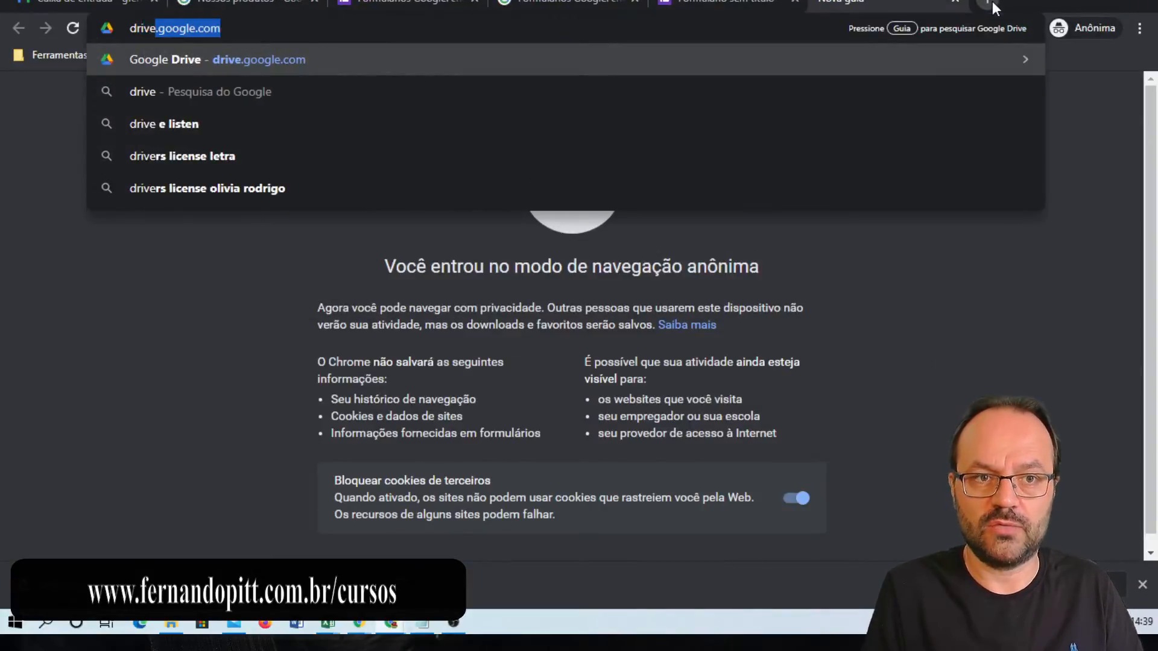
key(Return)
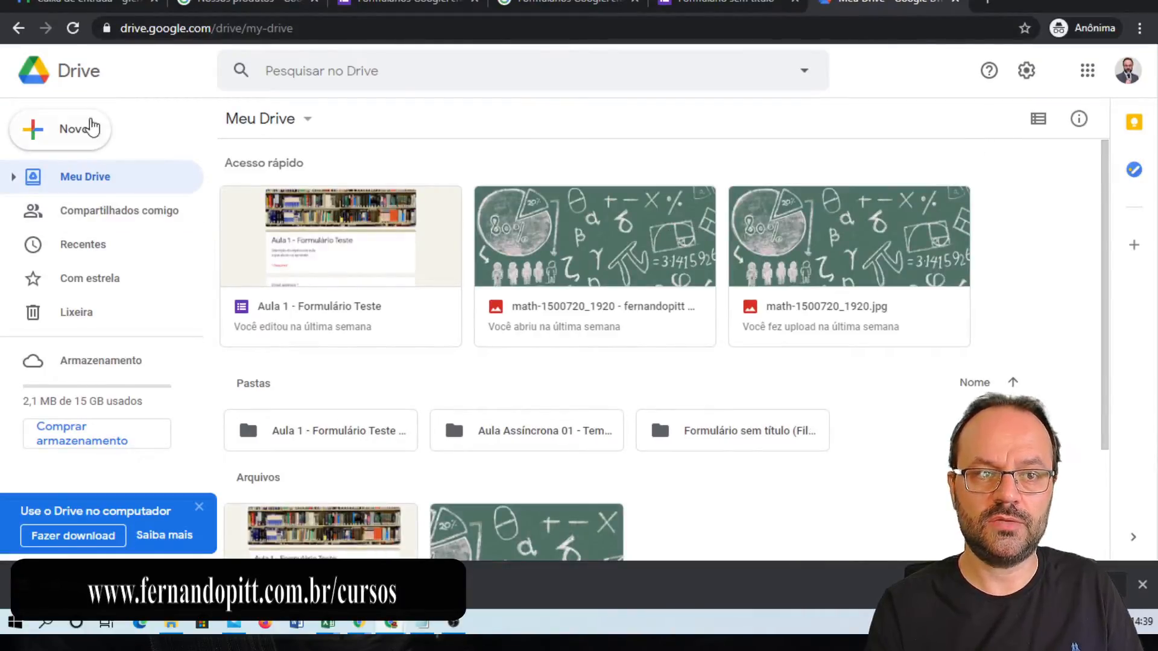
click(74, 131)
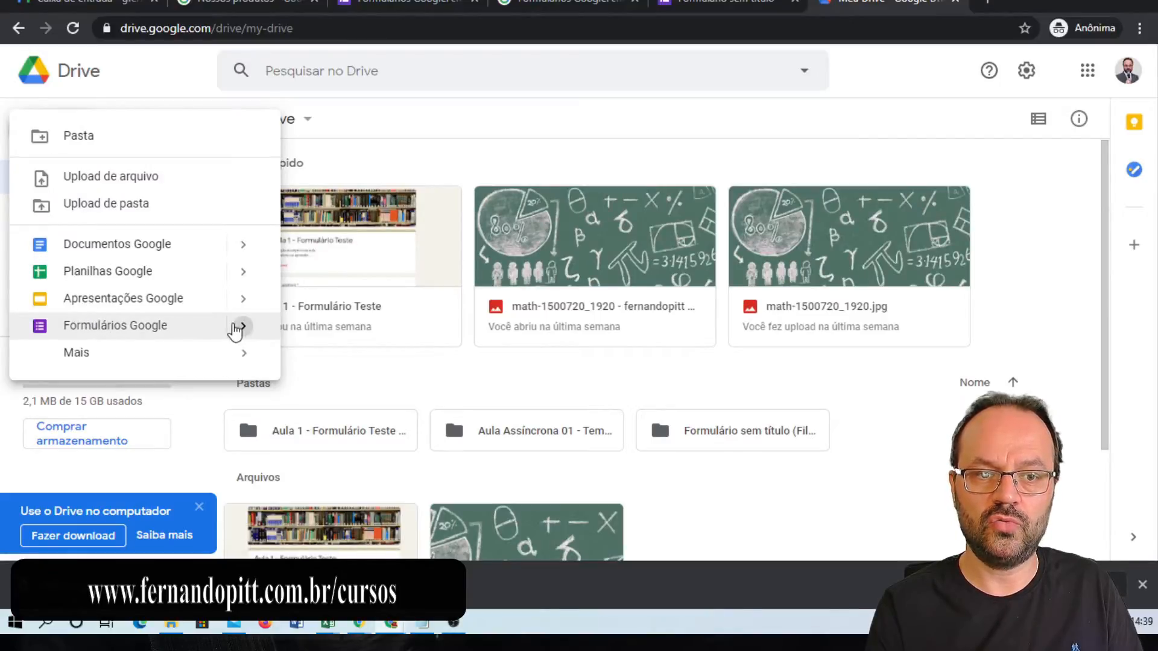
mouse_move(235, 330)
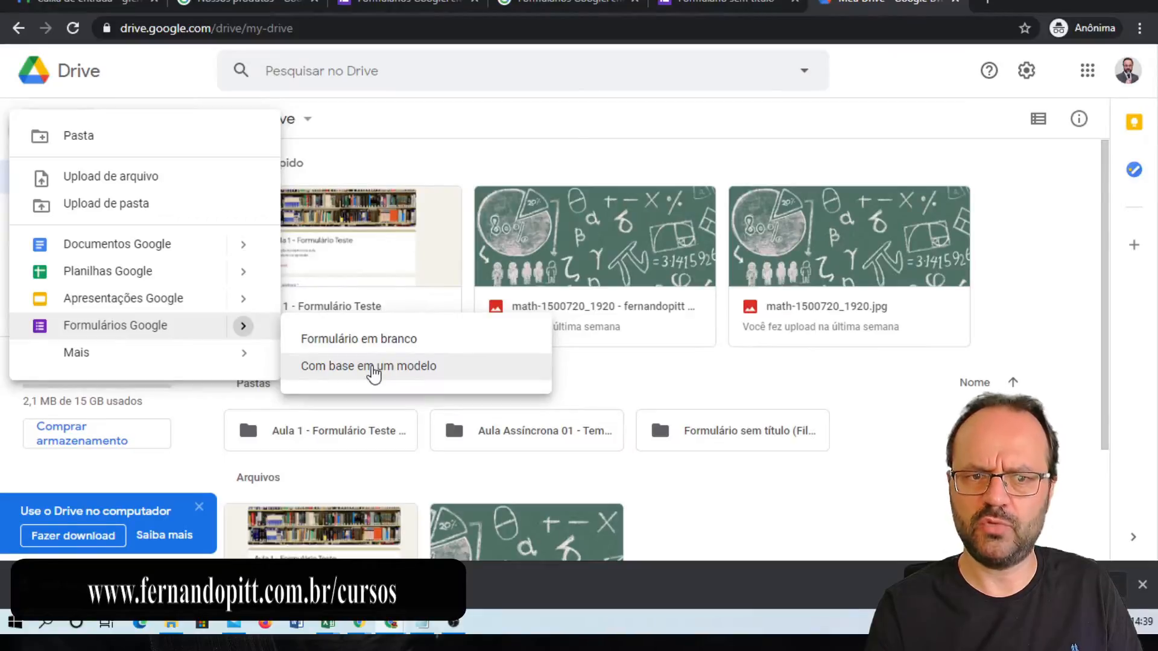
click(374, 370)
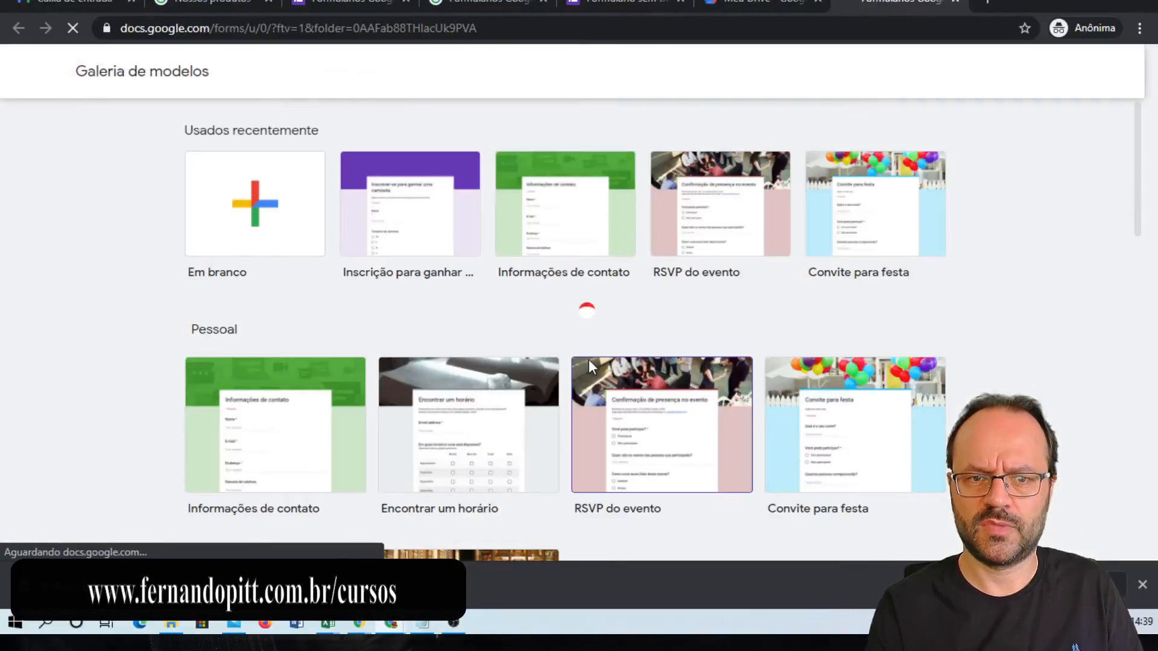
- Look through the personal and work form templates in the gallery
scroll(935, 341, down, 10)
scroll(798, 362, up, 10)
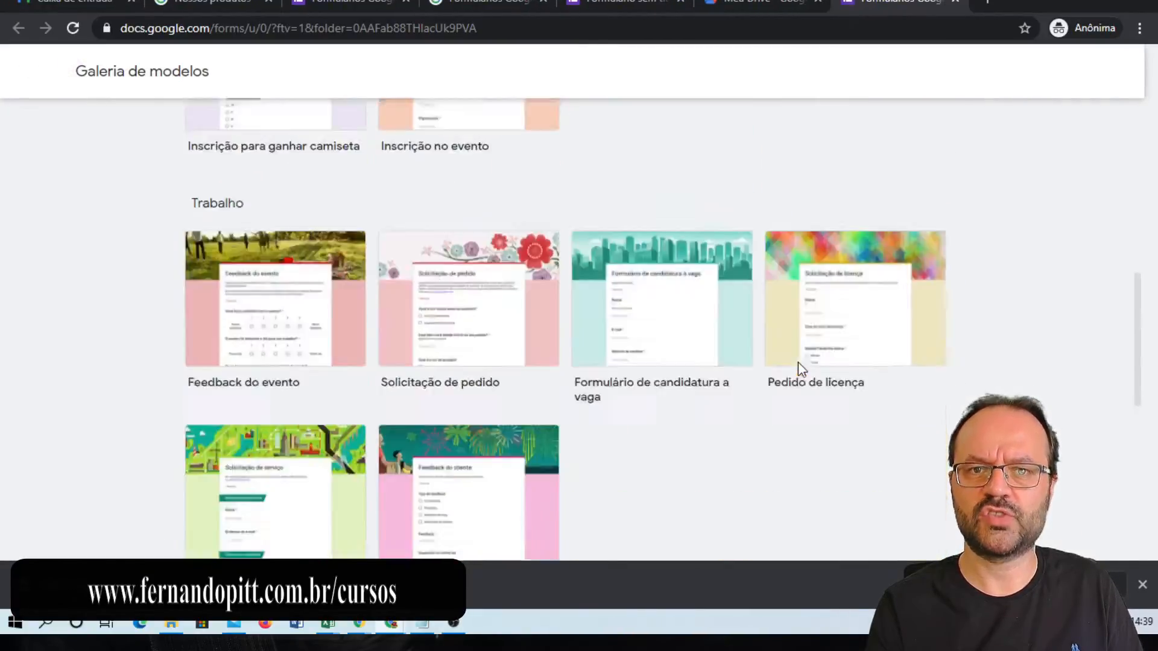
click(800, 368)
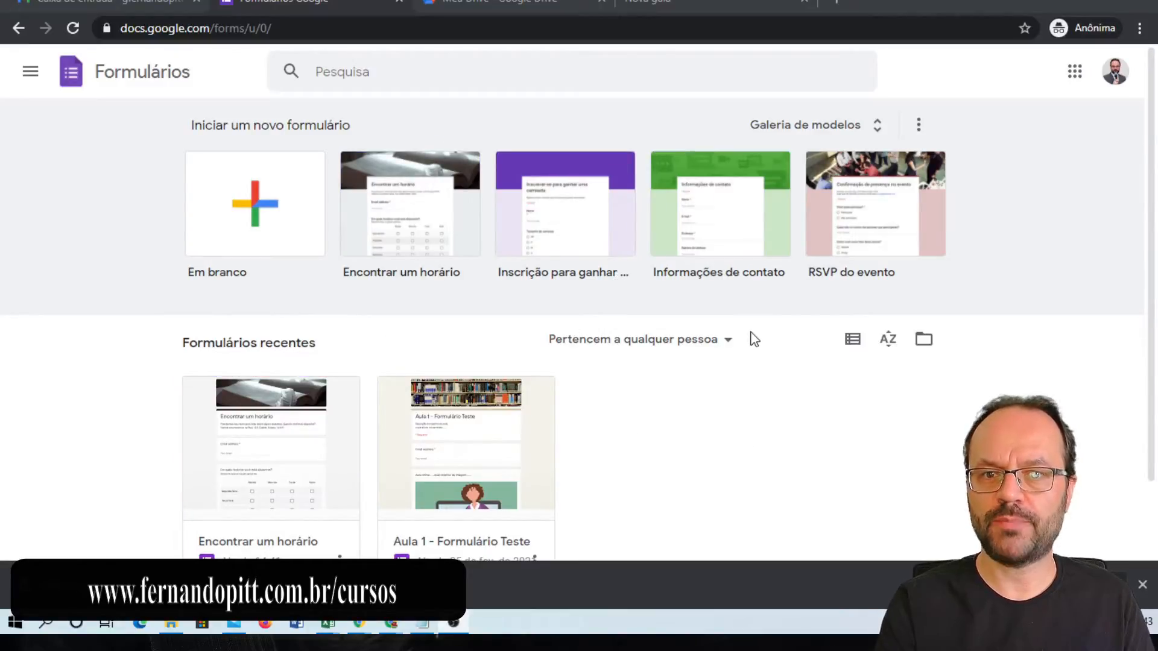
- Browse the full template gallery from the Formulários home page and create a form from the "Encontrar um horário" template under Pessoal
click(877, 130)
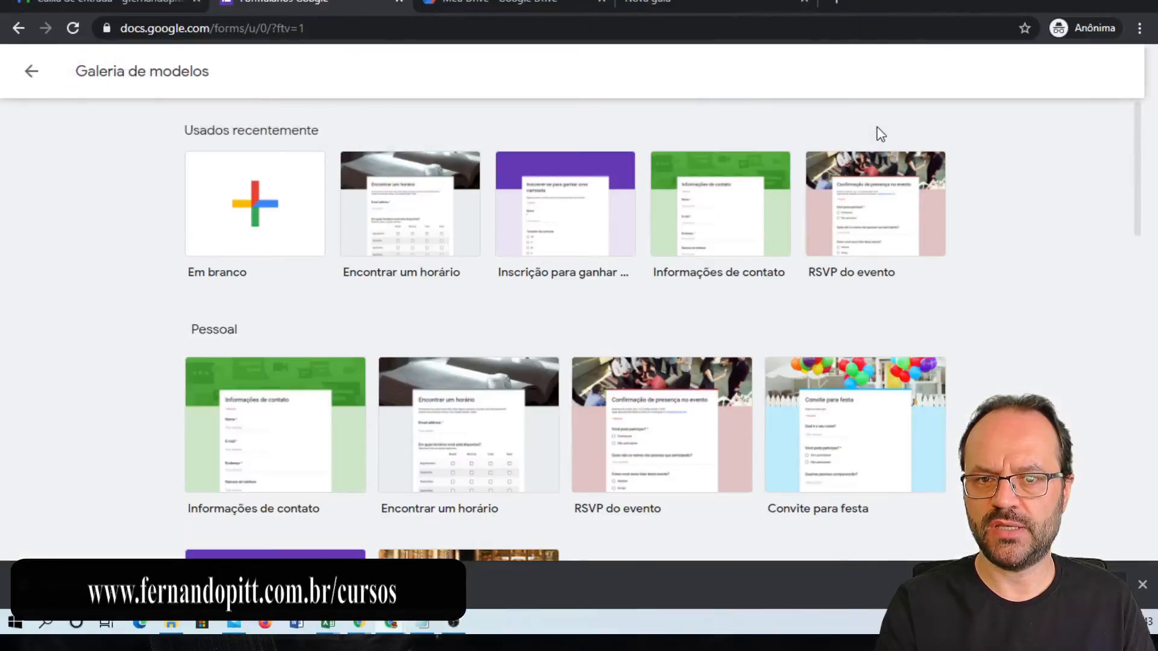
scroll(724, 261, down, 14)
scroll(724, 266, down, 5)
scroll(724, 266, up, 12)
scroll(690, 301, up, 1)
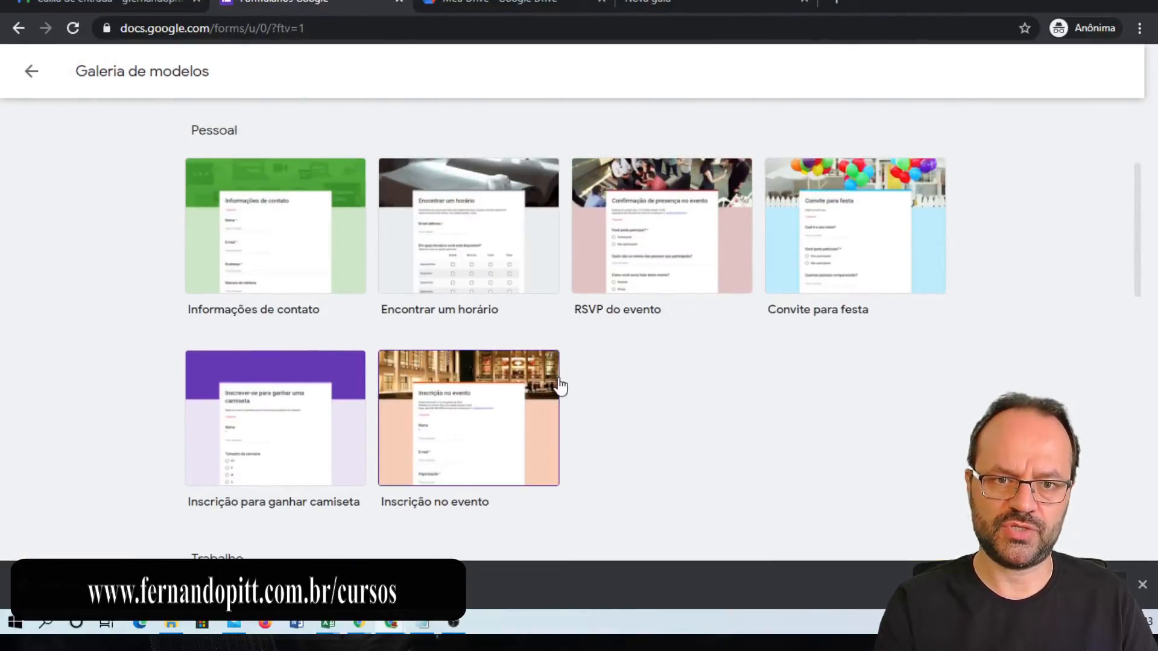
scroll(558, 368, down, 4)
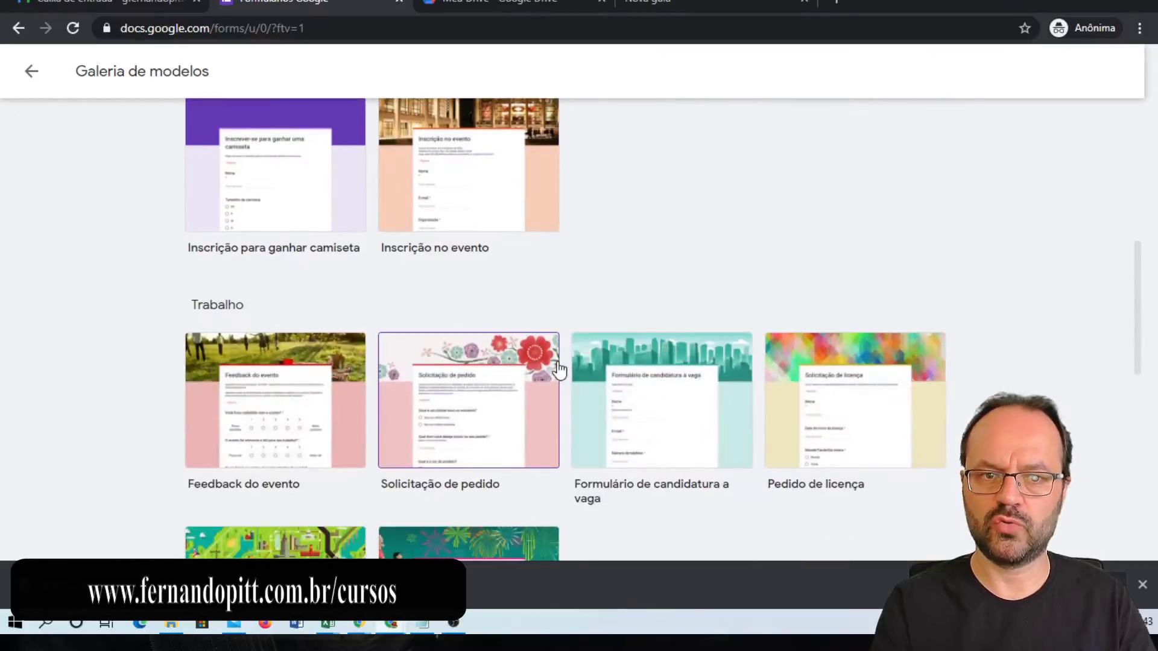
scroll(563, 366, down, 3)
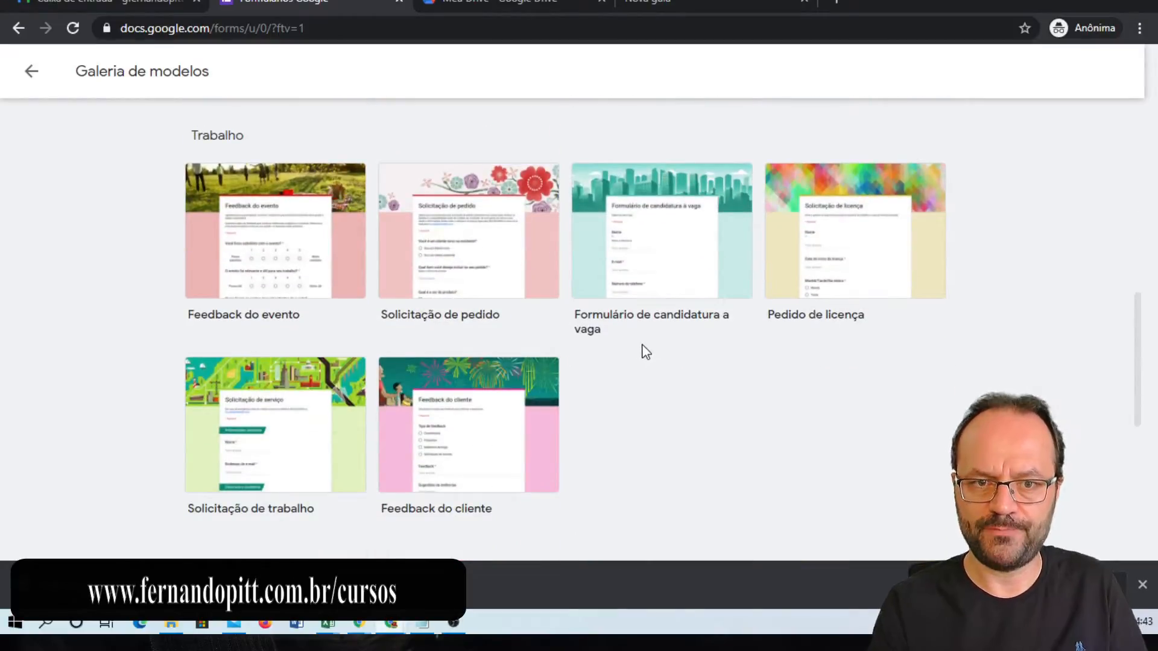
scroll(682, 367, up, 10)
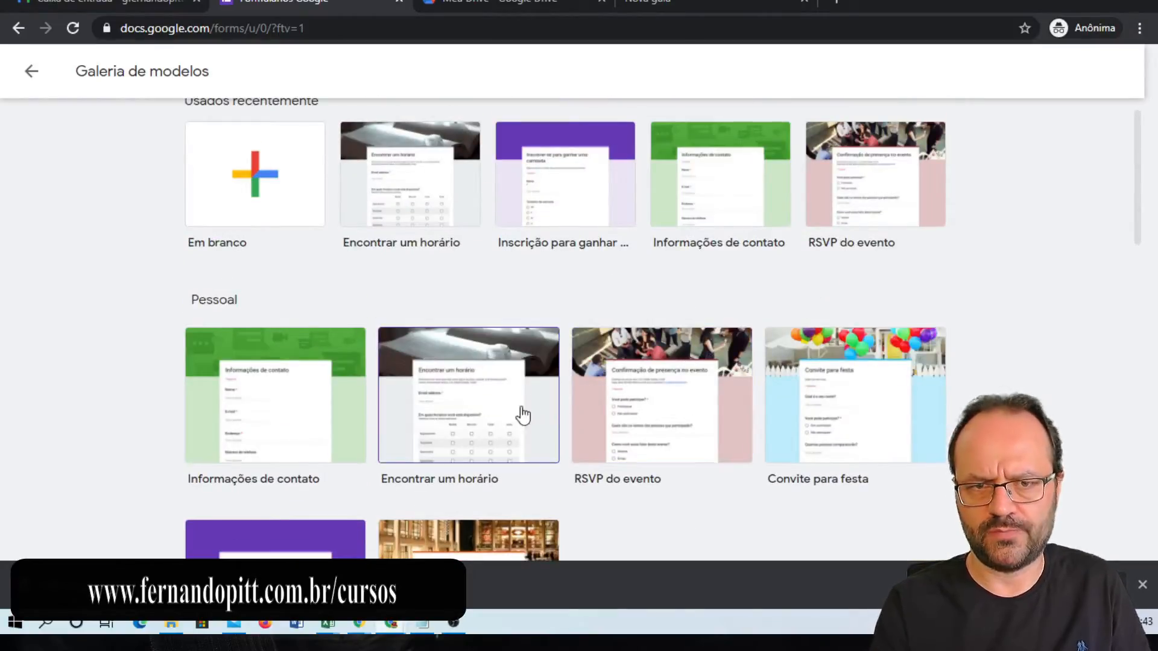
click(484, 395)
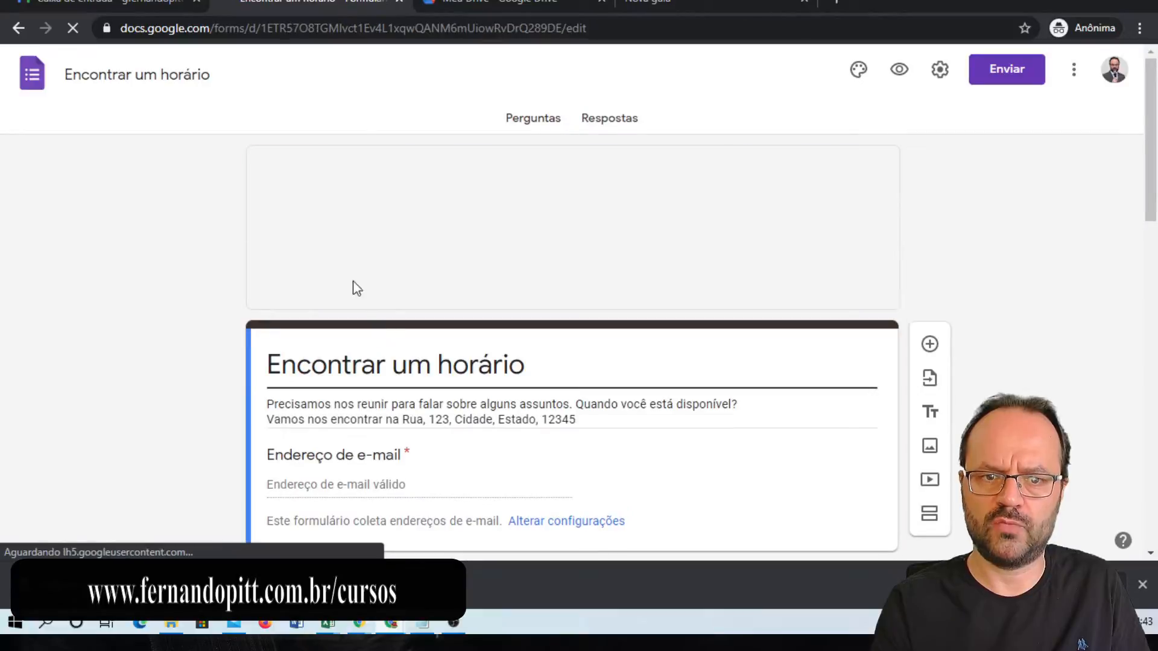
- Review the new form's questions on availability, topics to discuss, and allergies or dietary restrictions
scroll(462, 332, down, 3)
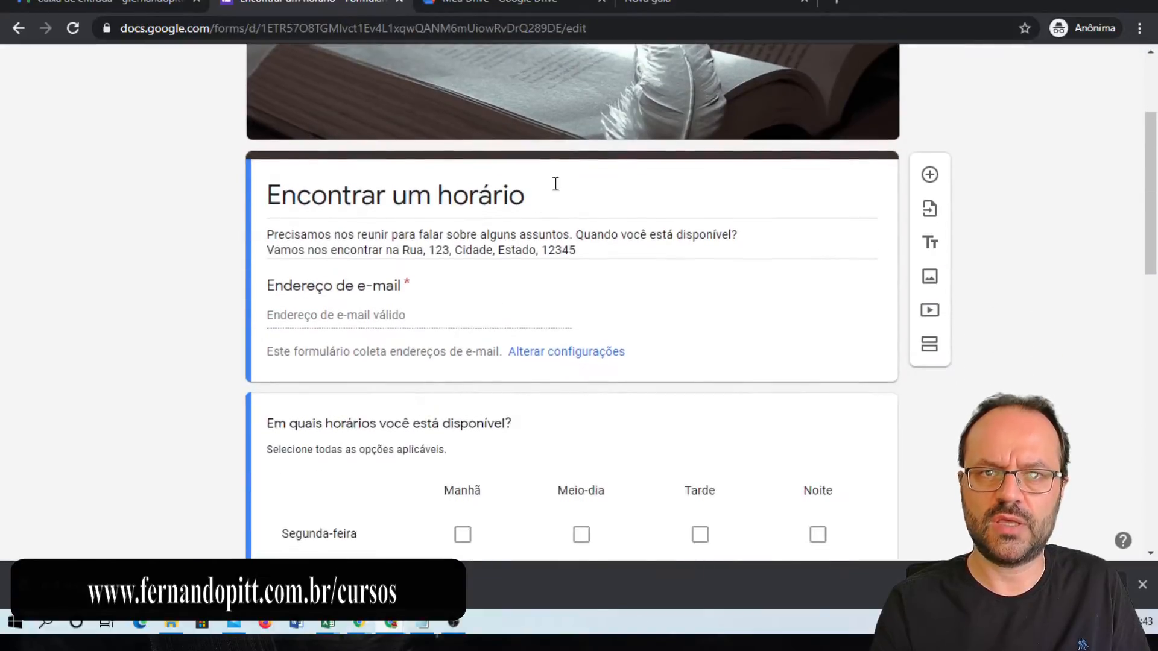
scroll(525, 253, down, 8)
scroll(473, 240, up, 1)
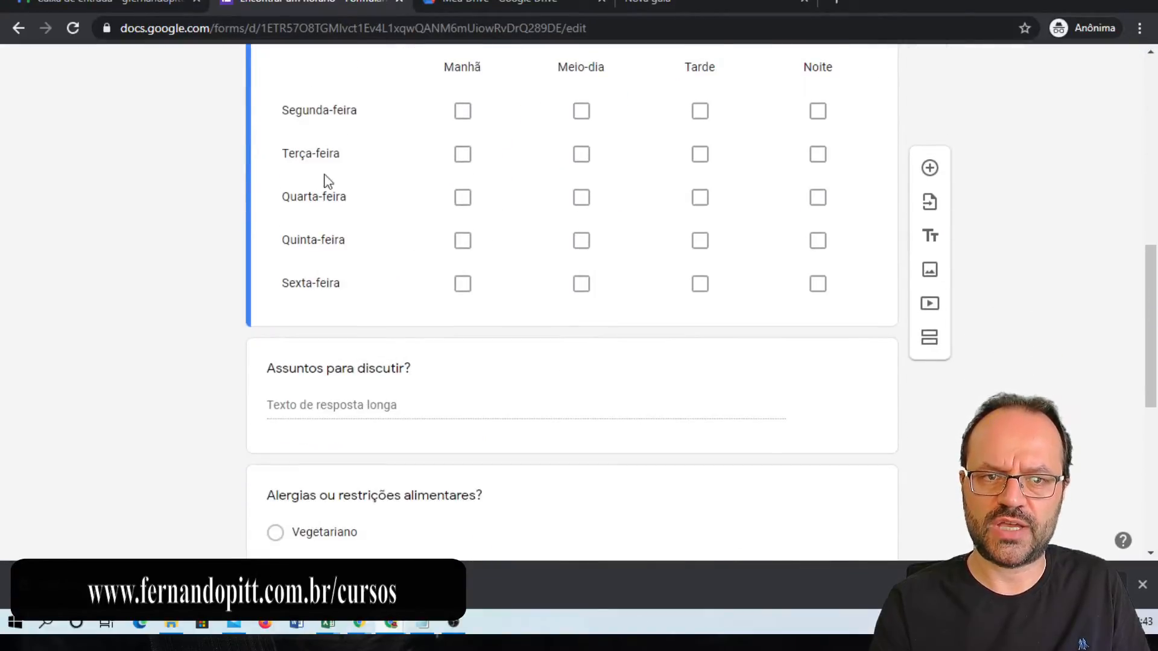
scroll(869, 280, up, 1)
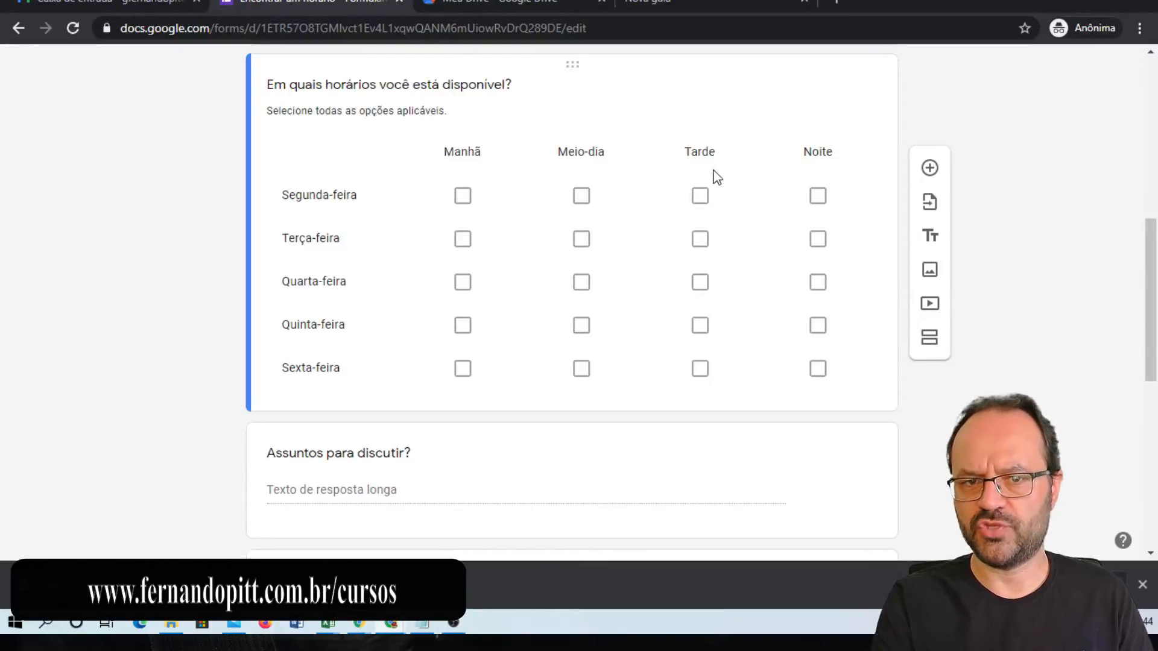
scroll(422, 388, down, 9)
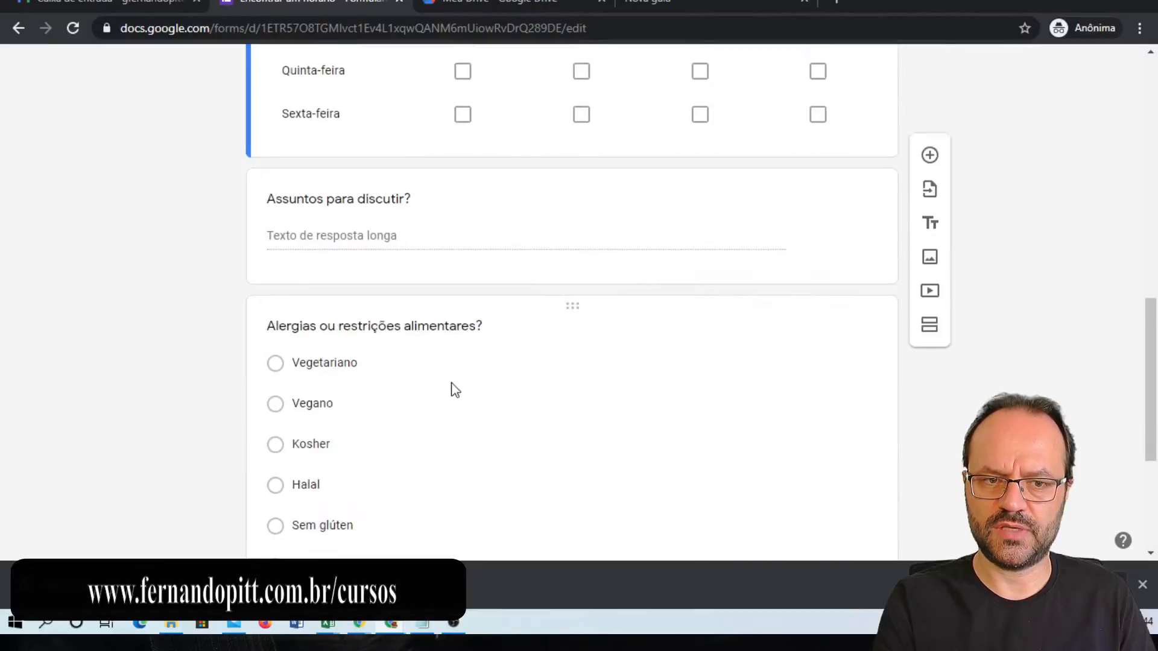
scroll(452, 387, up, 18)
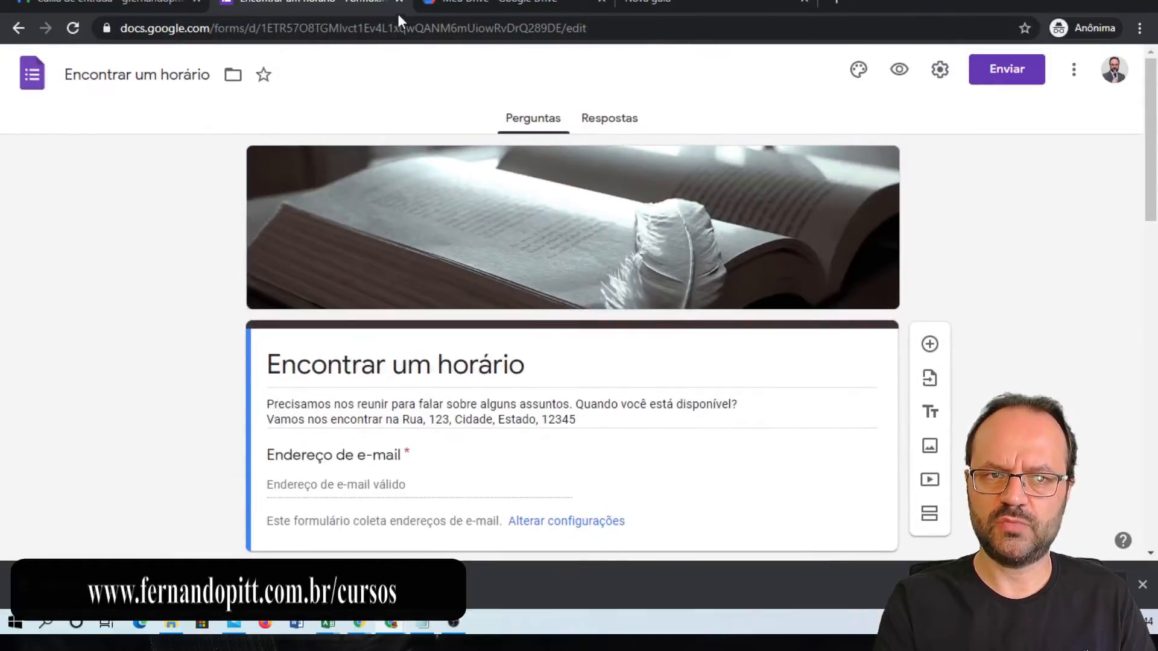
- Go back to the template gallery and create a new blank form
click(17, 30)
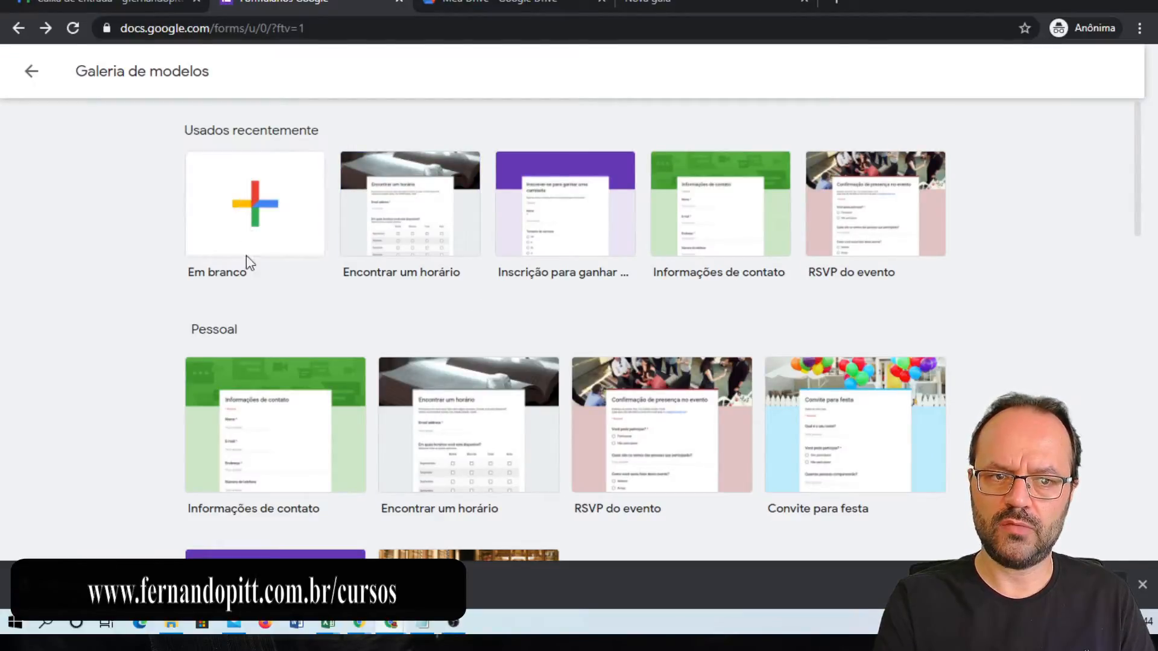
click(233, 215)
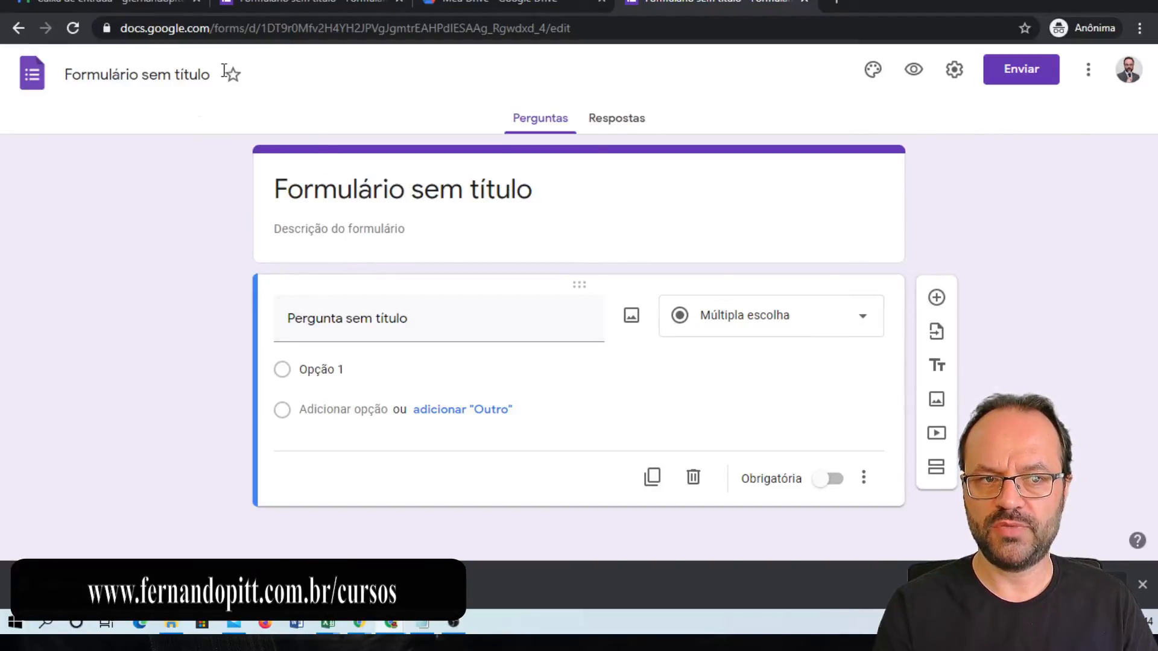
- Browse the header image themes for the blank form, from Trabalho e escola and Ilustrações through Casamento and Cena noturna
click(873, 71)
click(1015, 246)
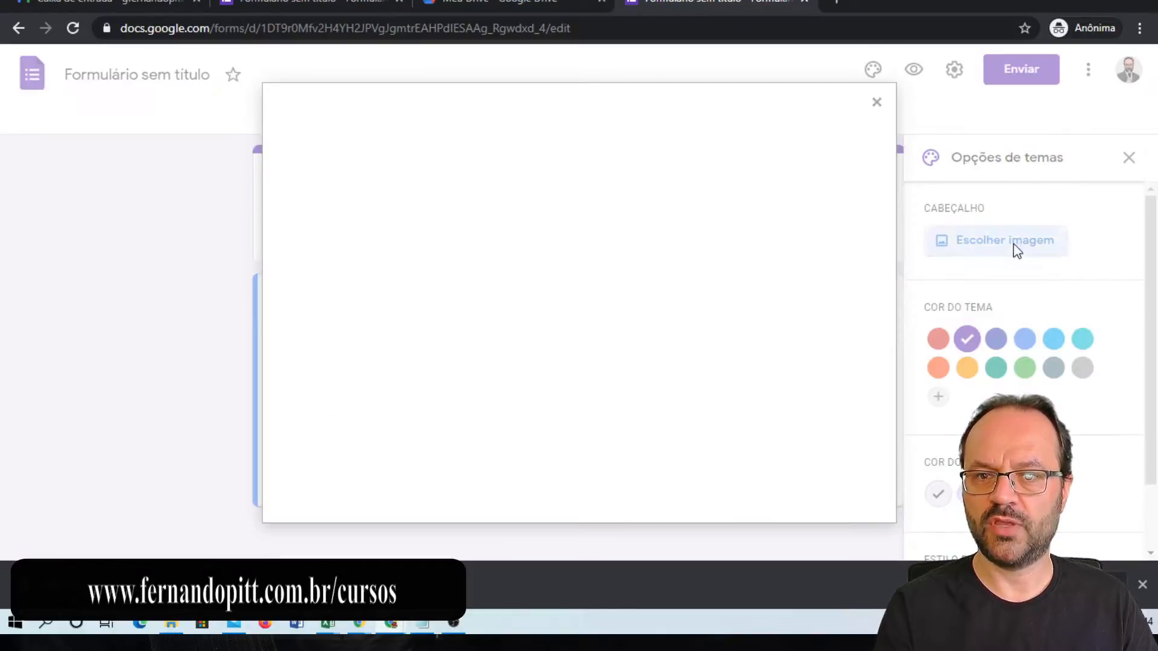
scroll(645, 320, down, 10)
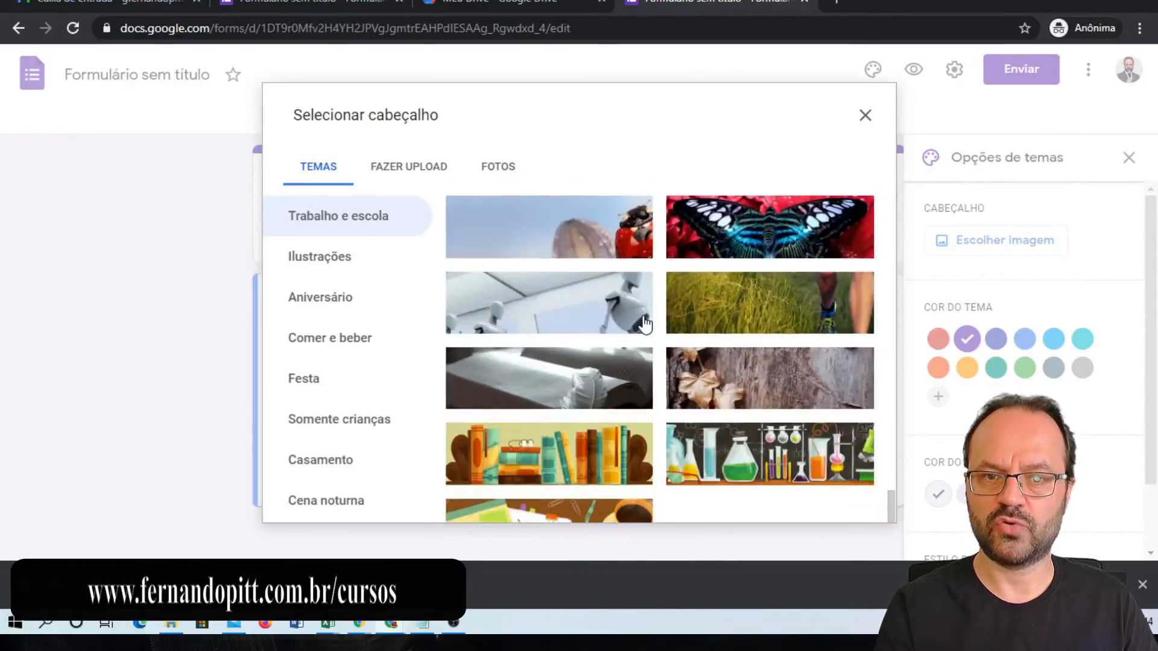
scroll(646, 325, up, 10)
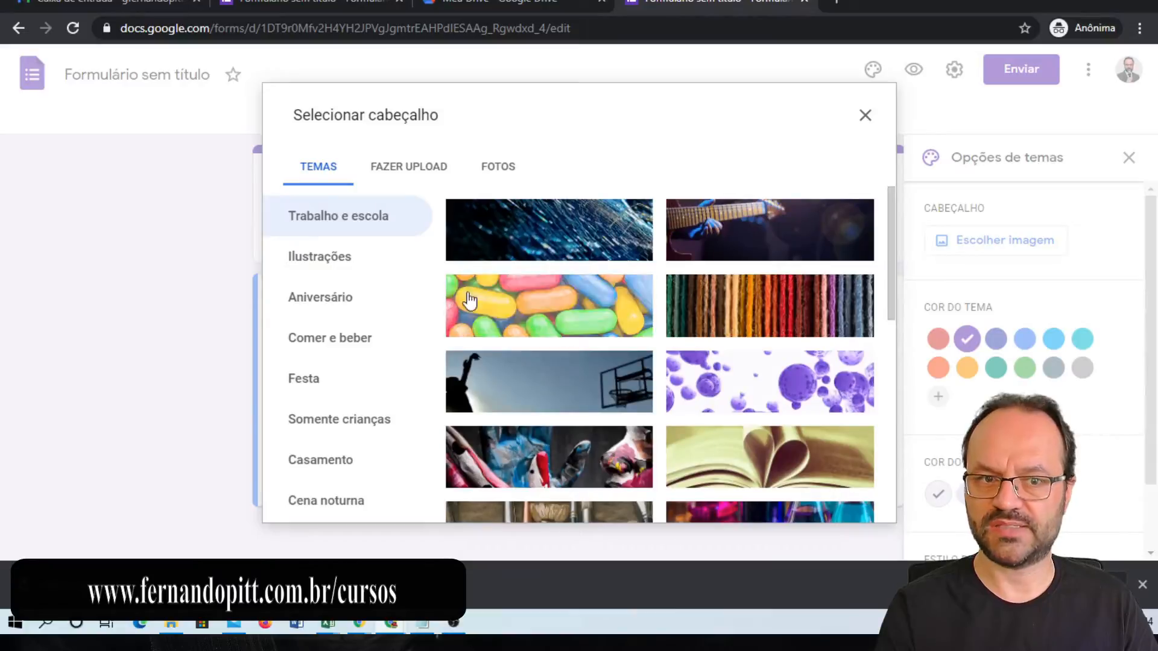
click(366, 260)
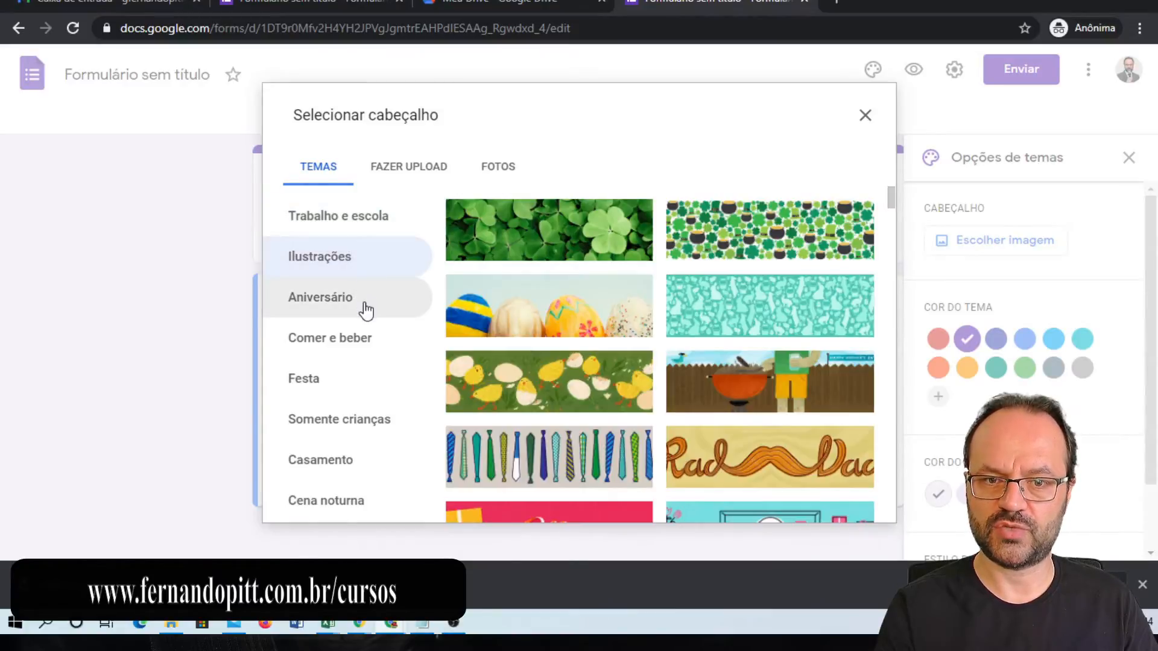
click(366, 311)
click(351, 353)
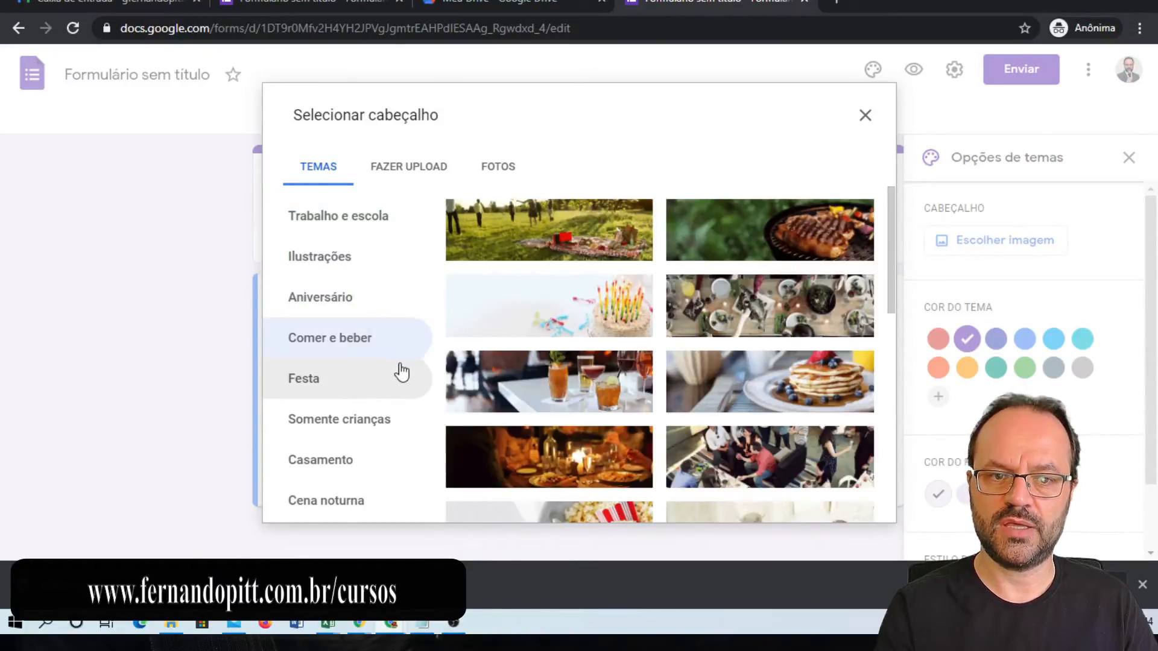
click(326, 395)
click(344, 423)
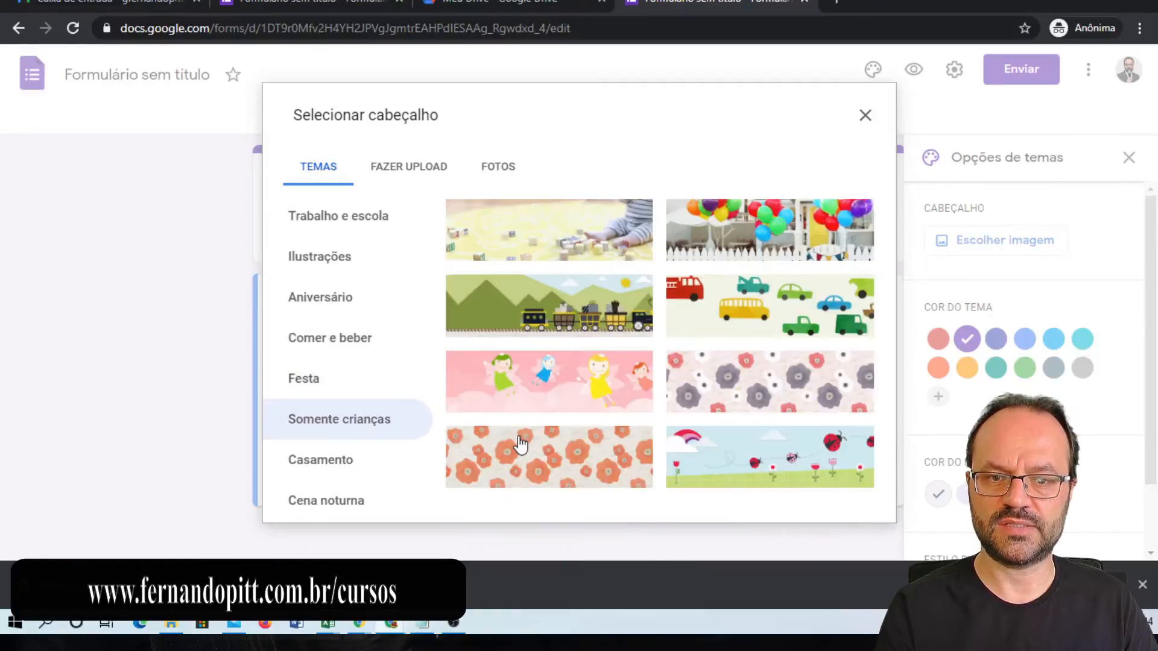
click(329, 474)
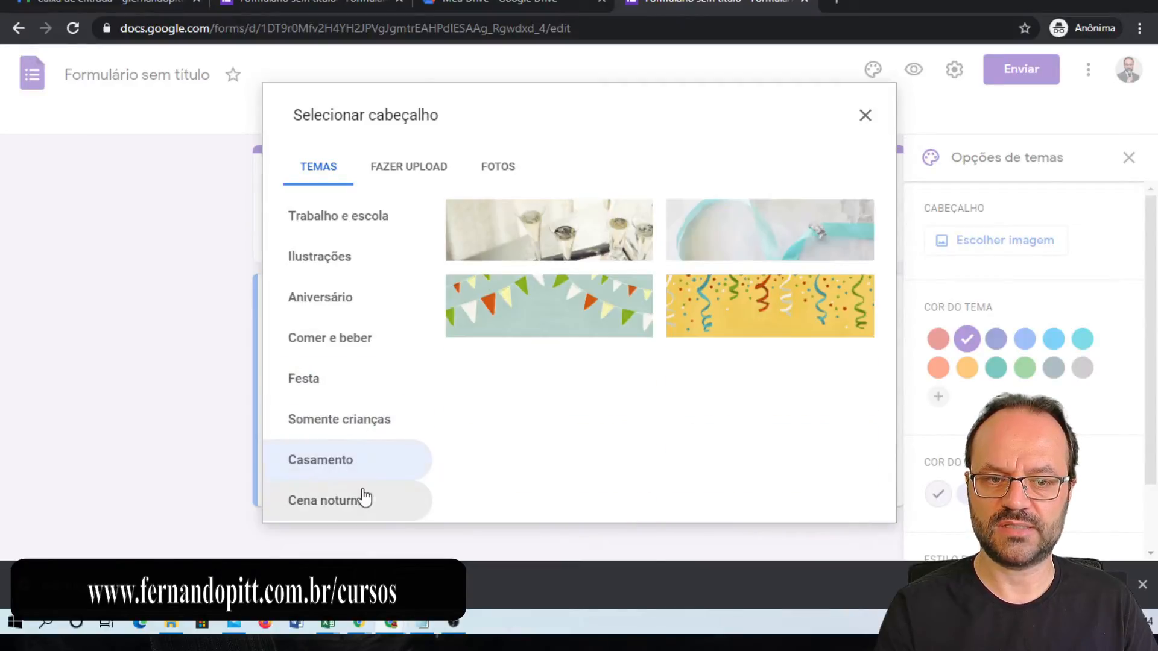
click(362, 502)
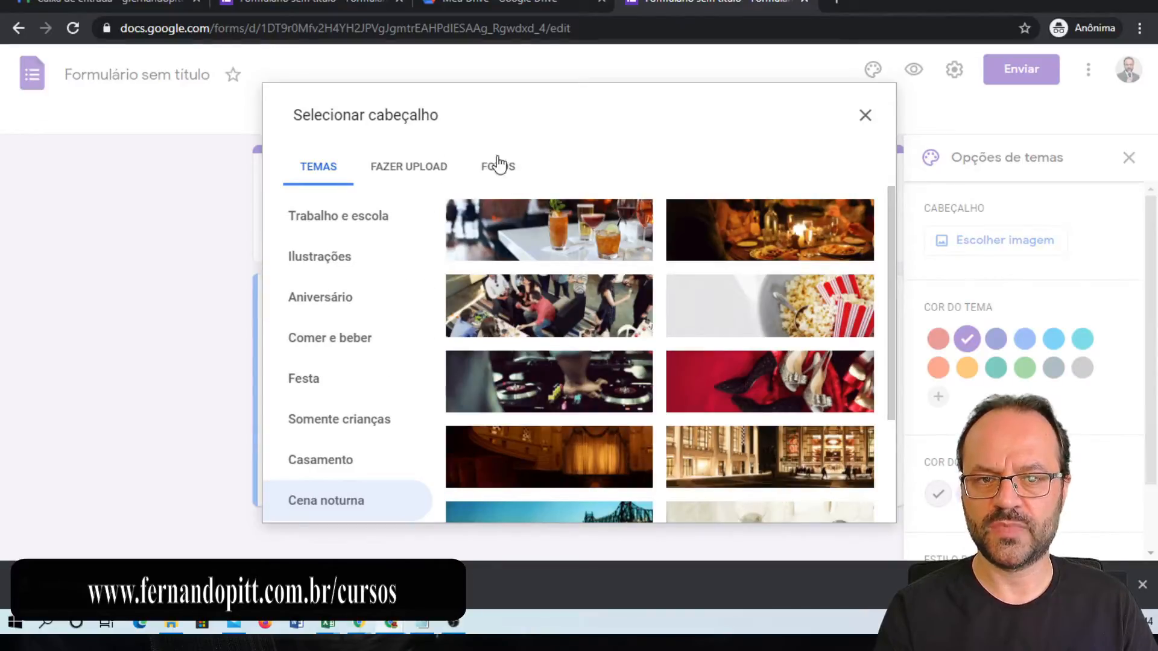
click(423, 212)
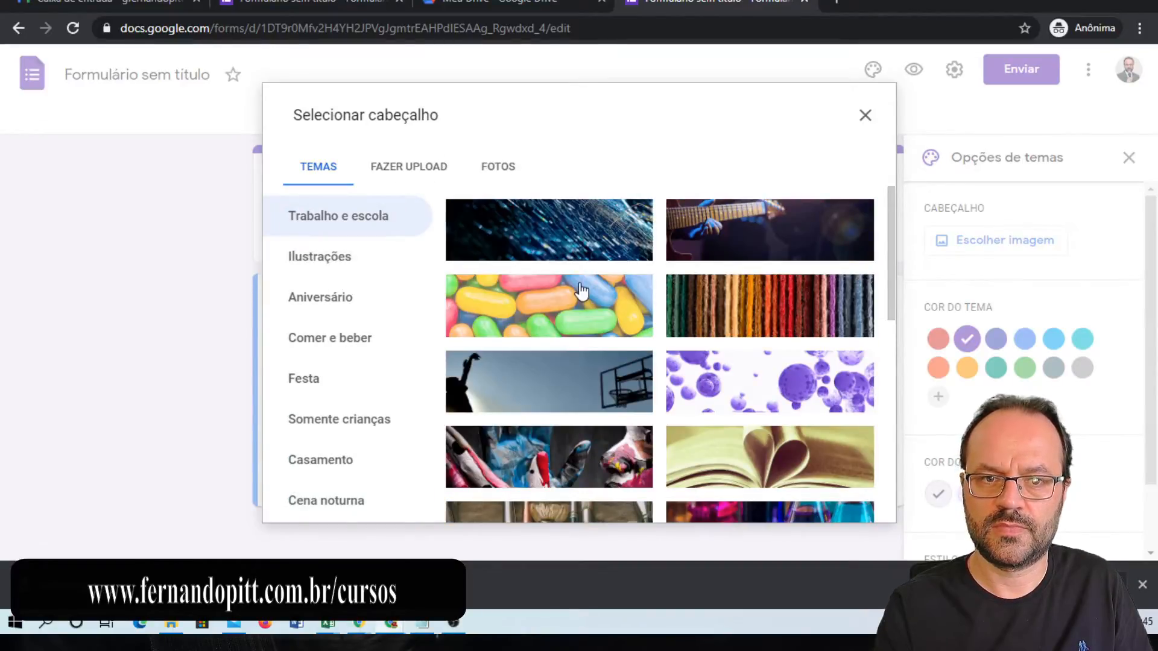
- Upload library-1147815_1920.jpg as the form's header image, with the crop area moved slightly upward
click(418, 173)
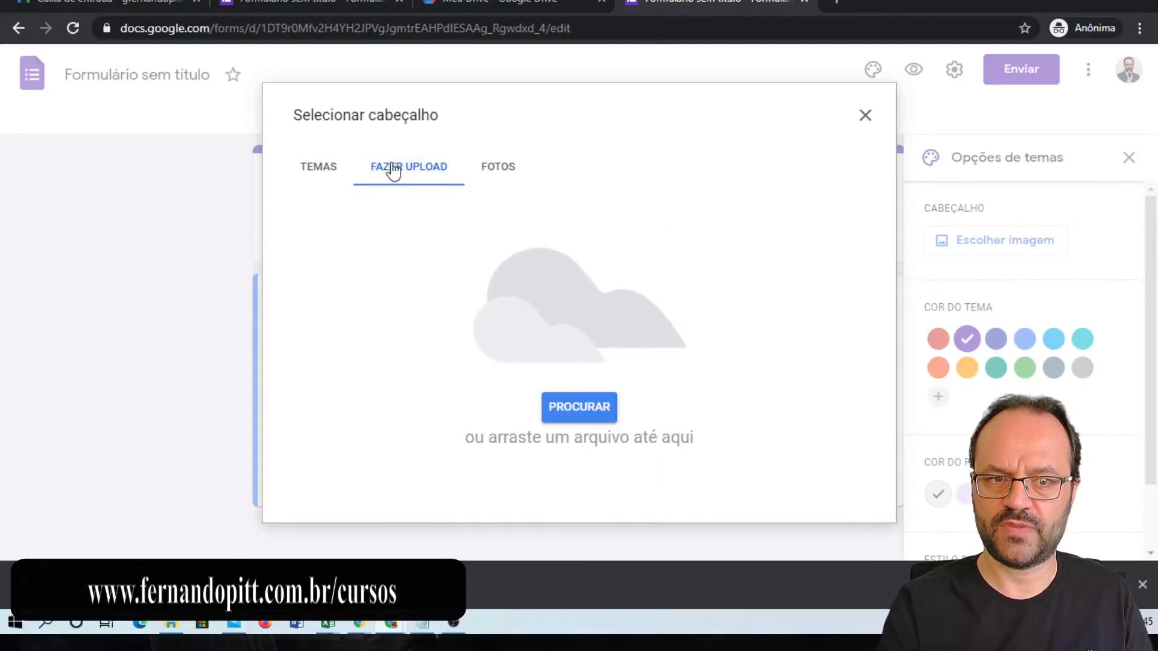
click(576, 419)
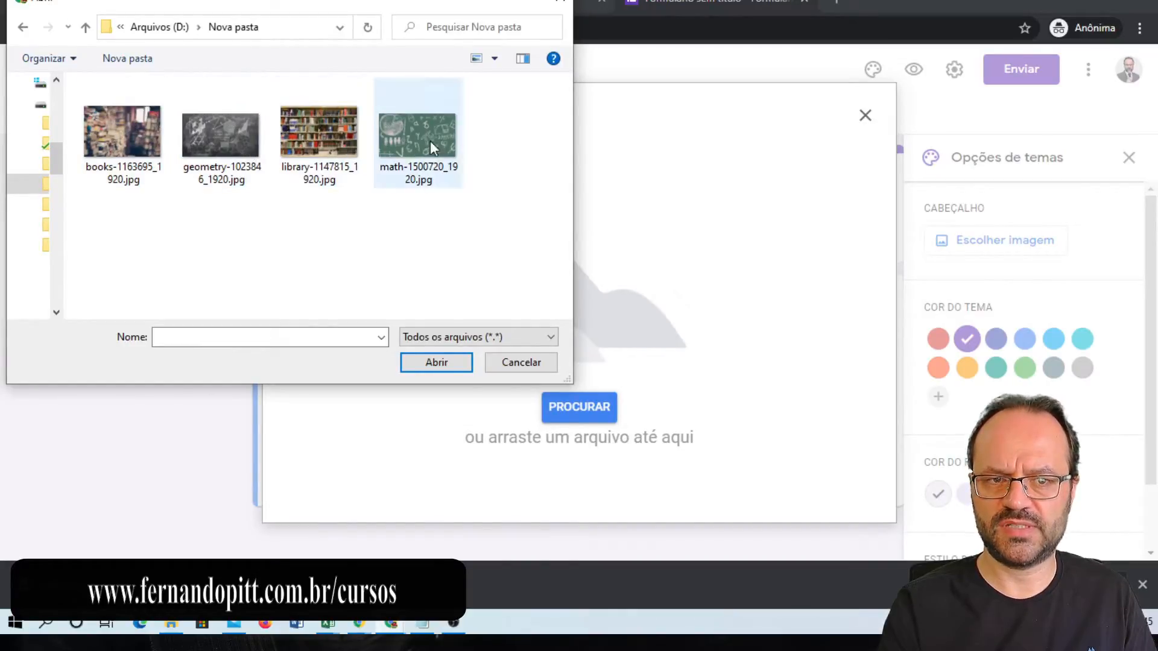
click(320, 136)
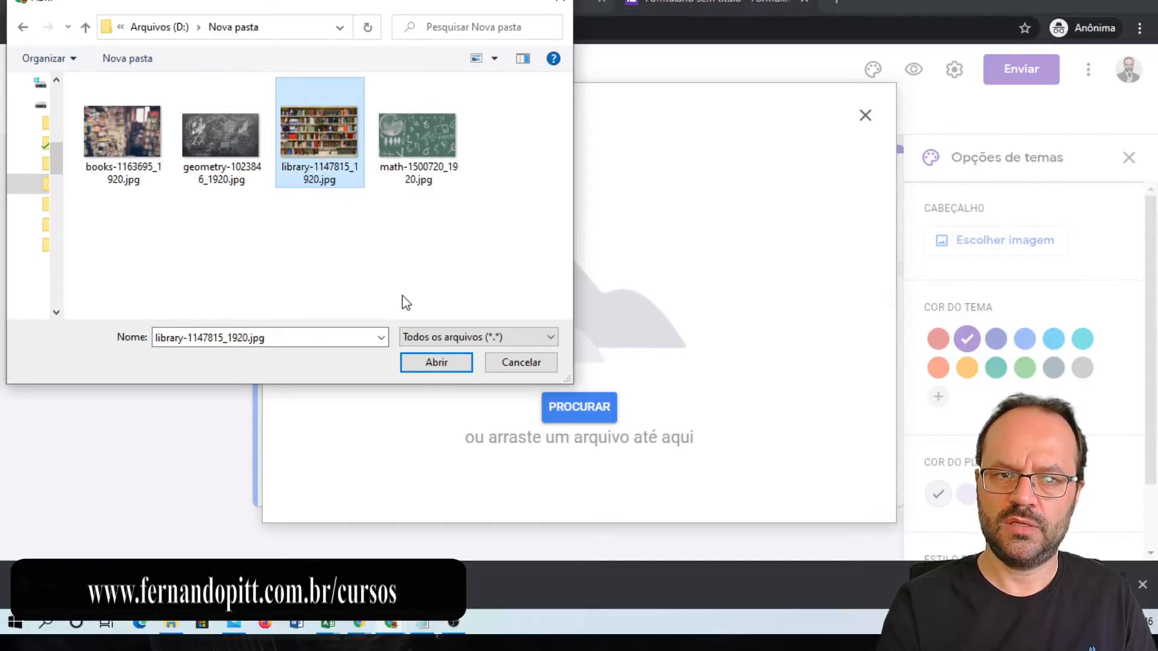
click(436, 362)
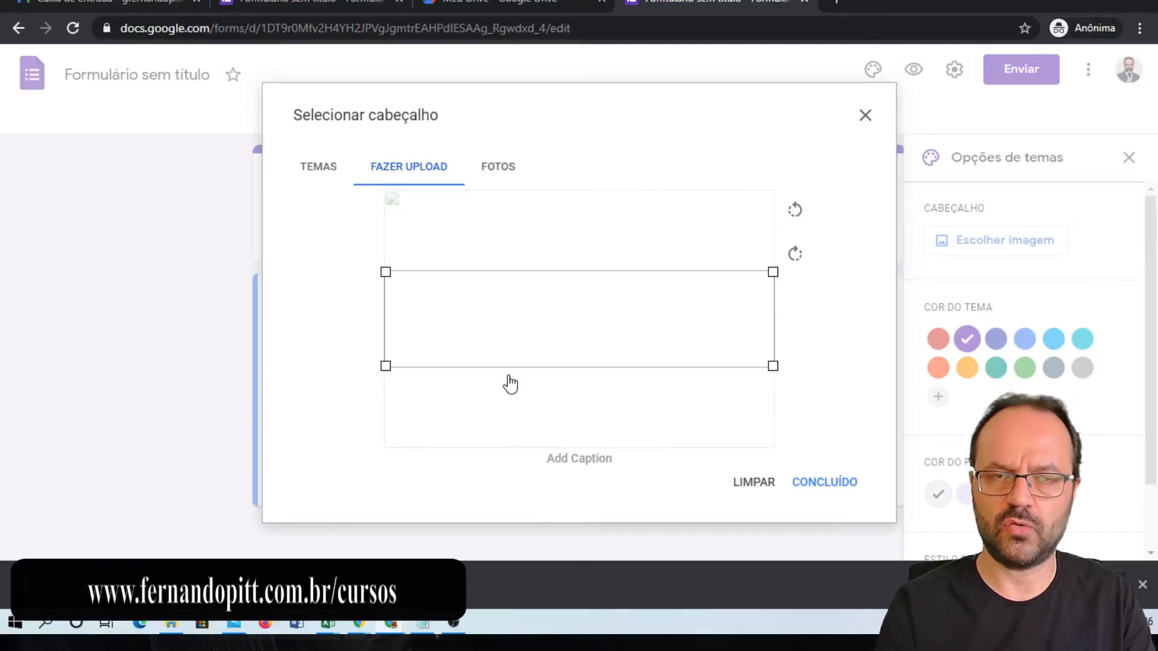
drag(541, 329, 543, 301)
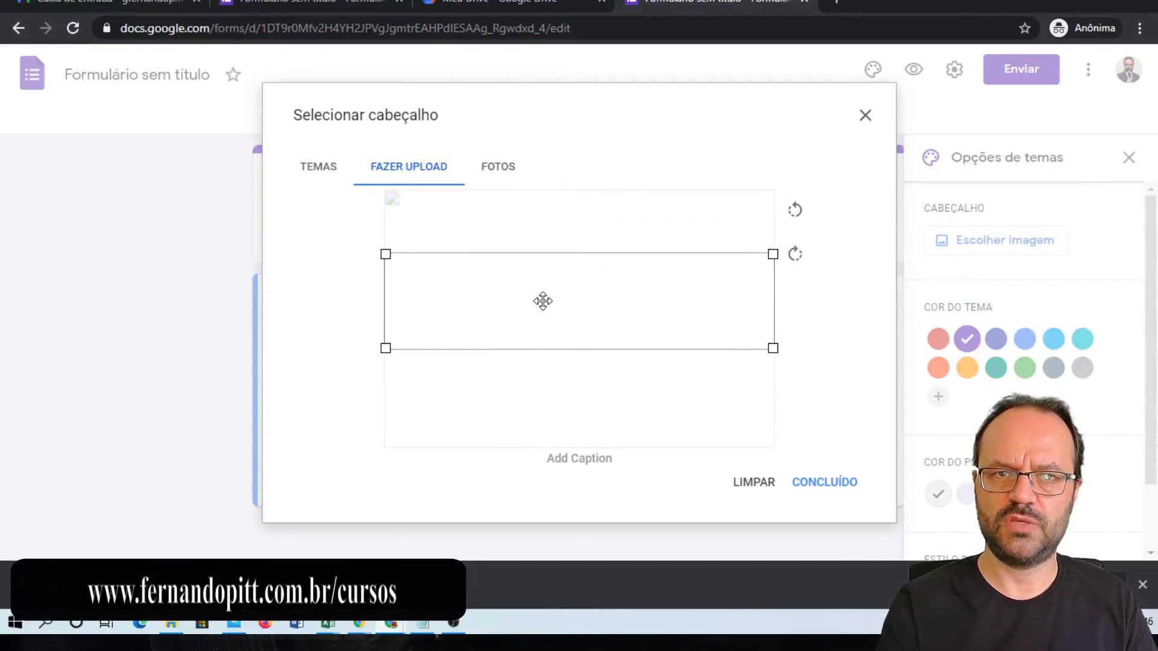
click(813, 486)
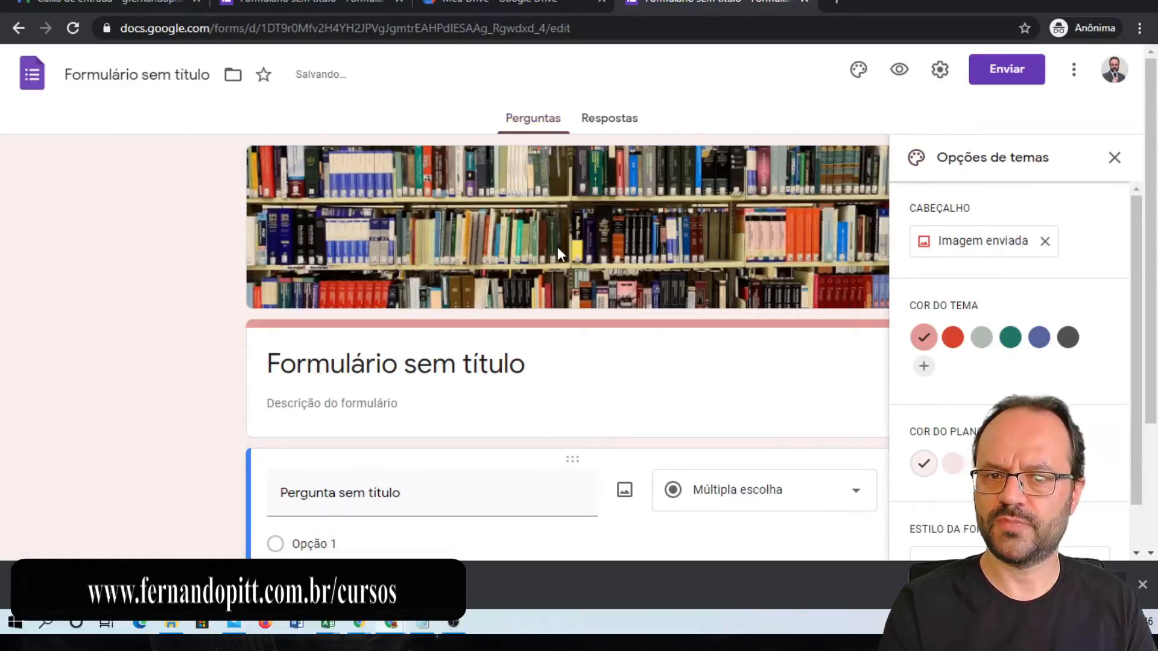
click(992, 246)
click(386, 176)
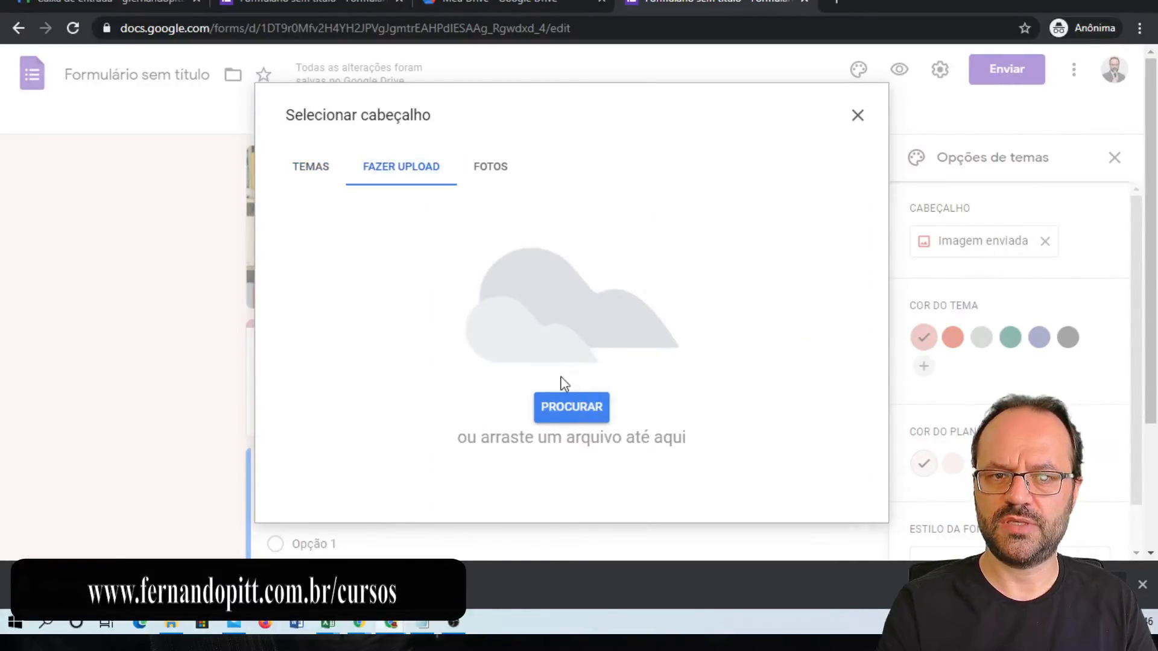
key(Escape)
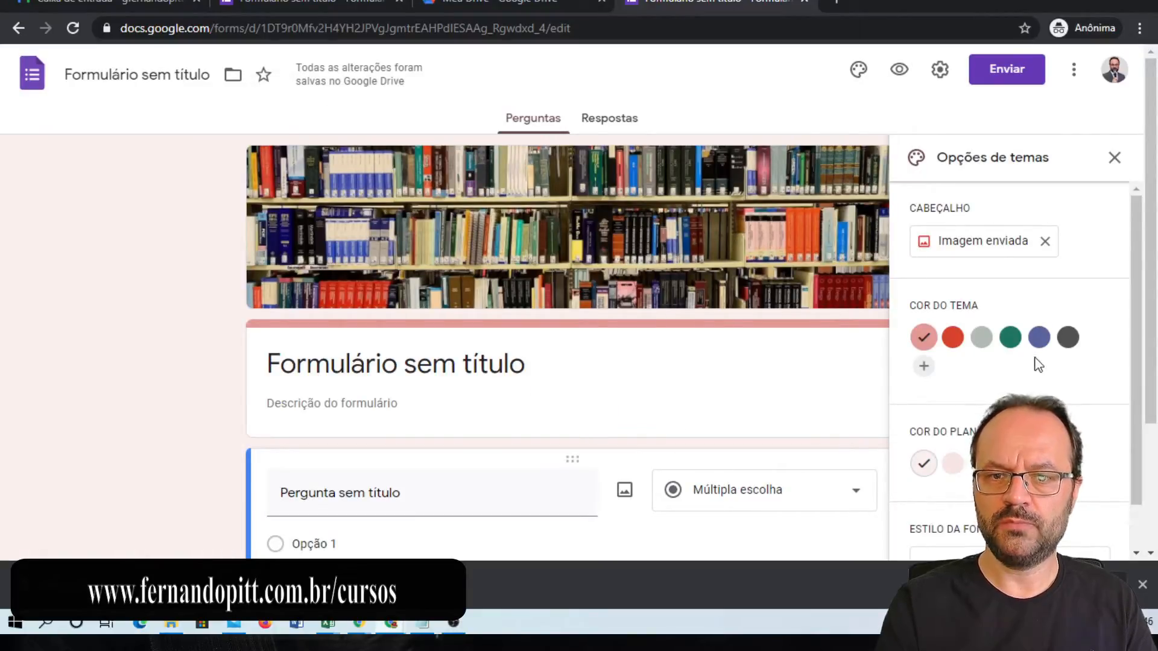
- Try the red, teal green and dark gray (#535254) suggested theme colors on the form
click(955, 340)
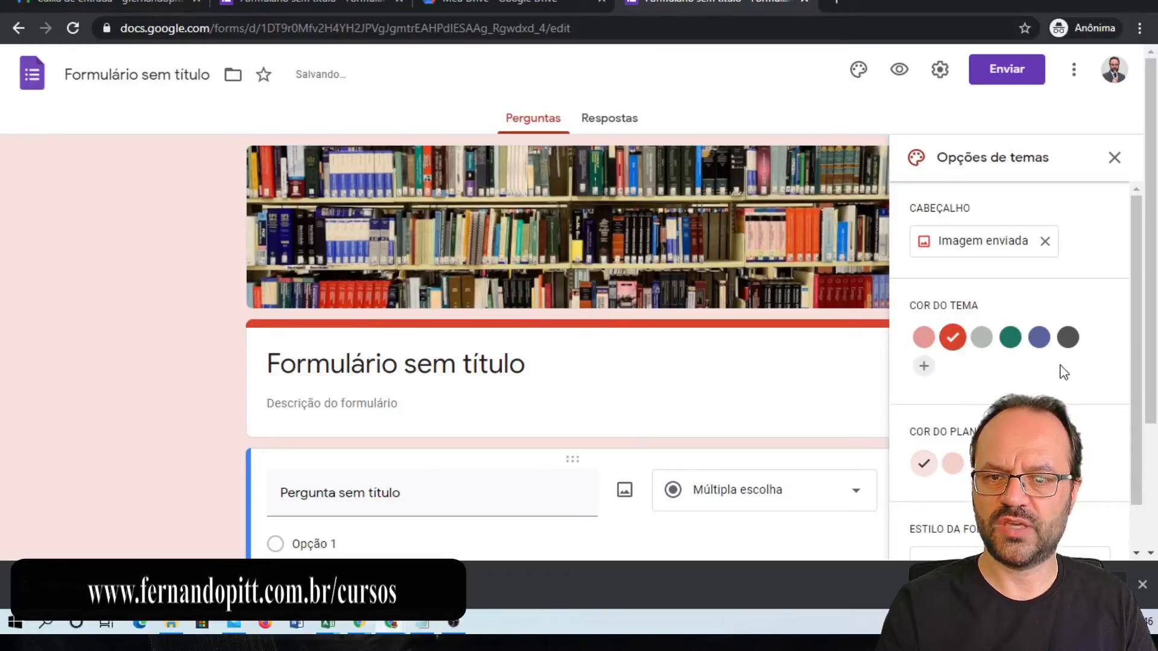
click(1013, 346)
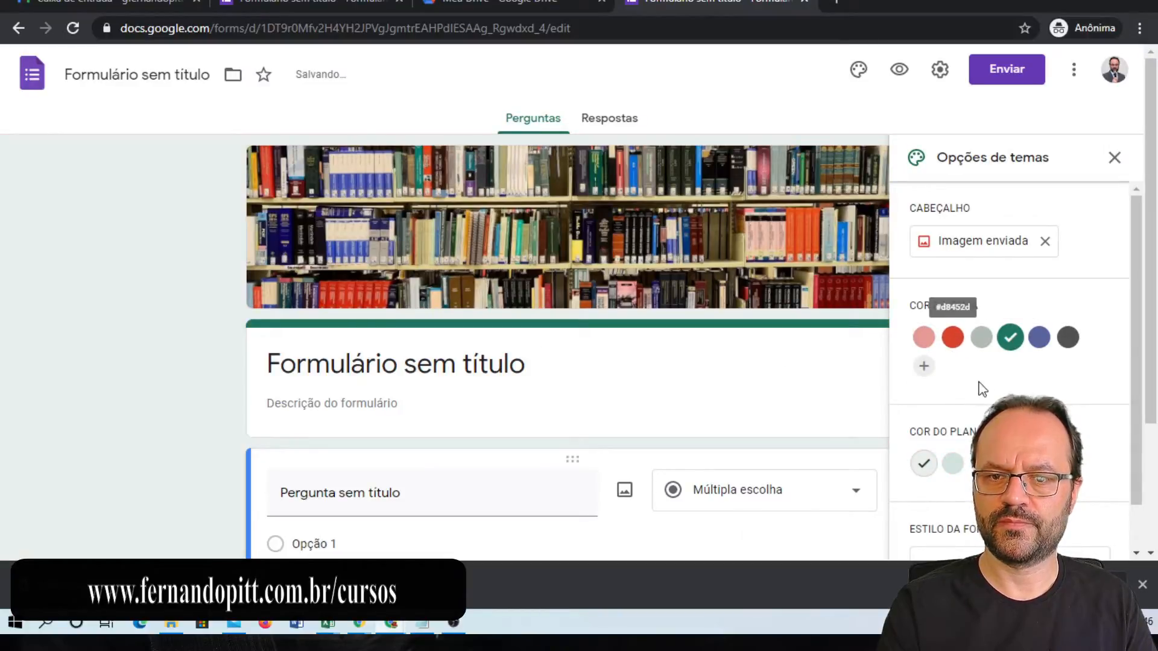
click(1067, 339)
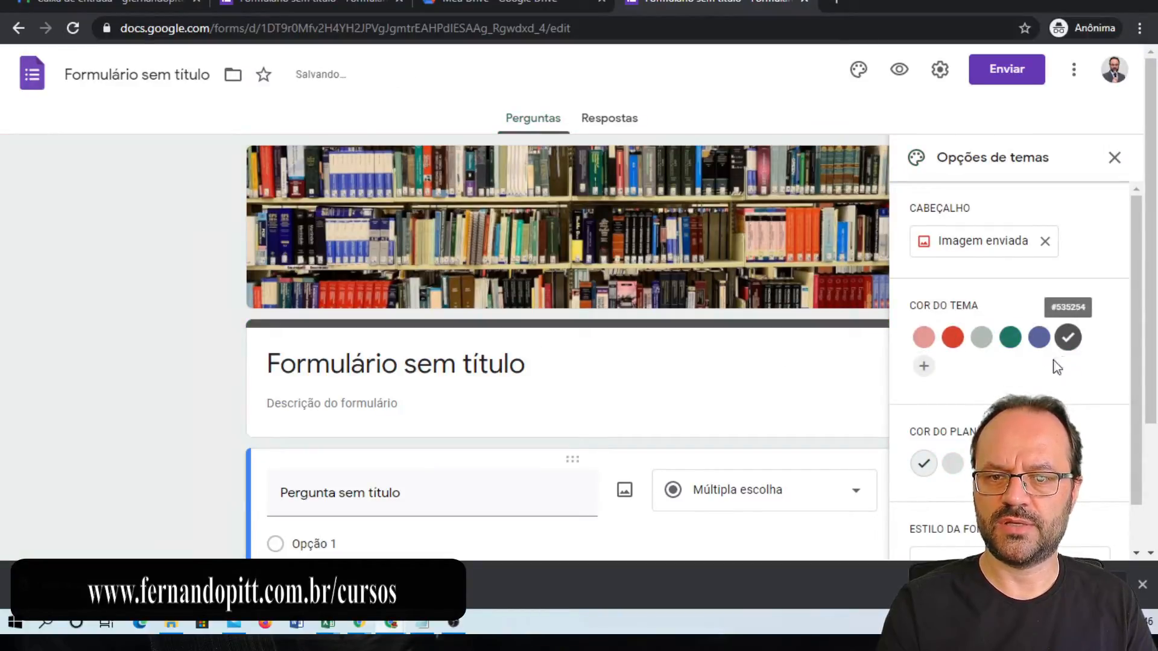
- Add a custom dark green to the theme colors and apply it to the form
click(924, 367)
drag(949, 395, 1067, 371)
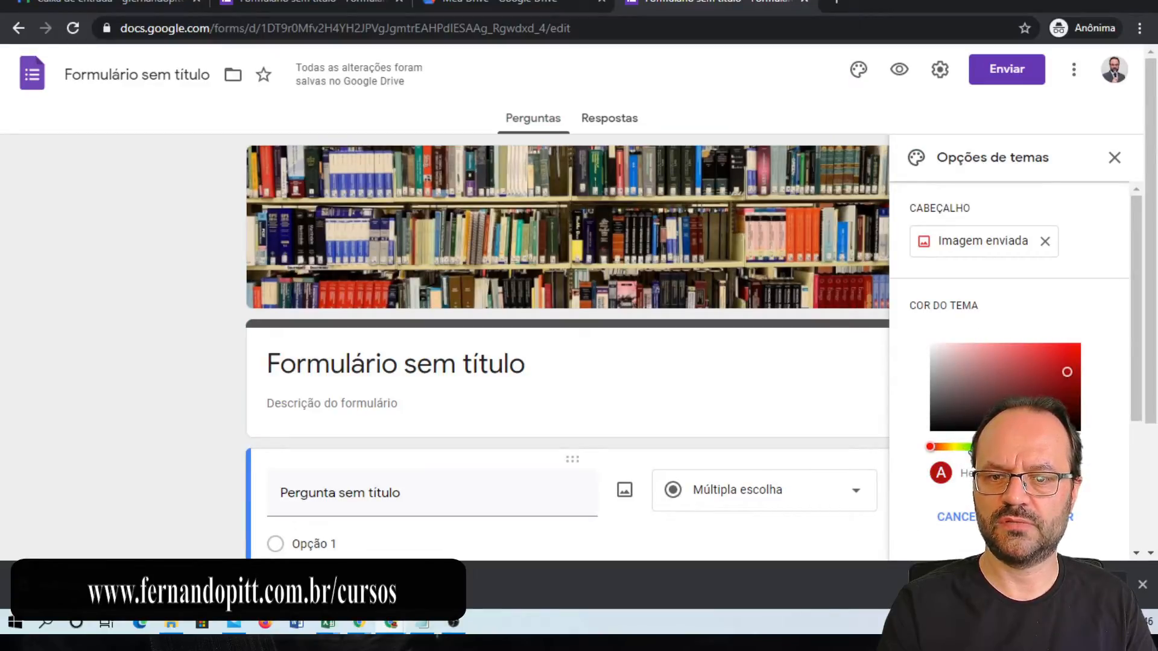
drag(930, 446, 968, 447)
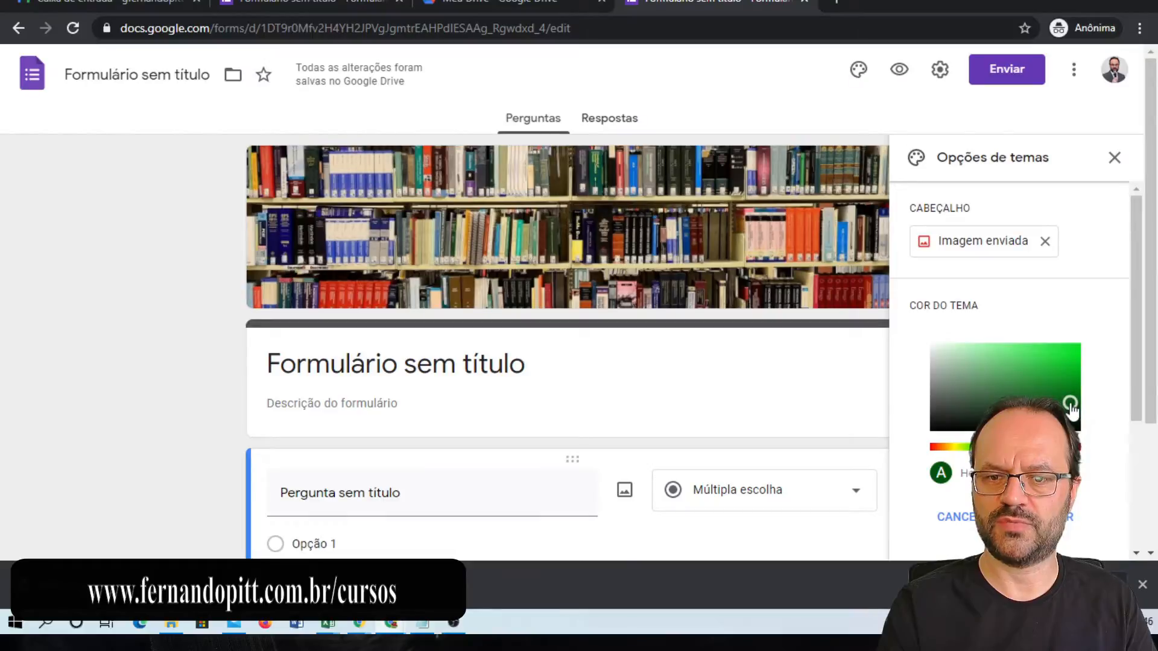
click(1069, 517)
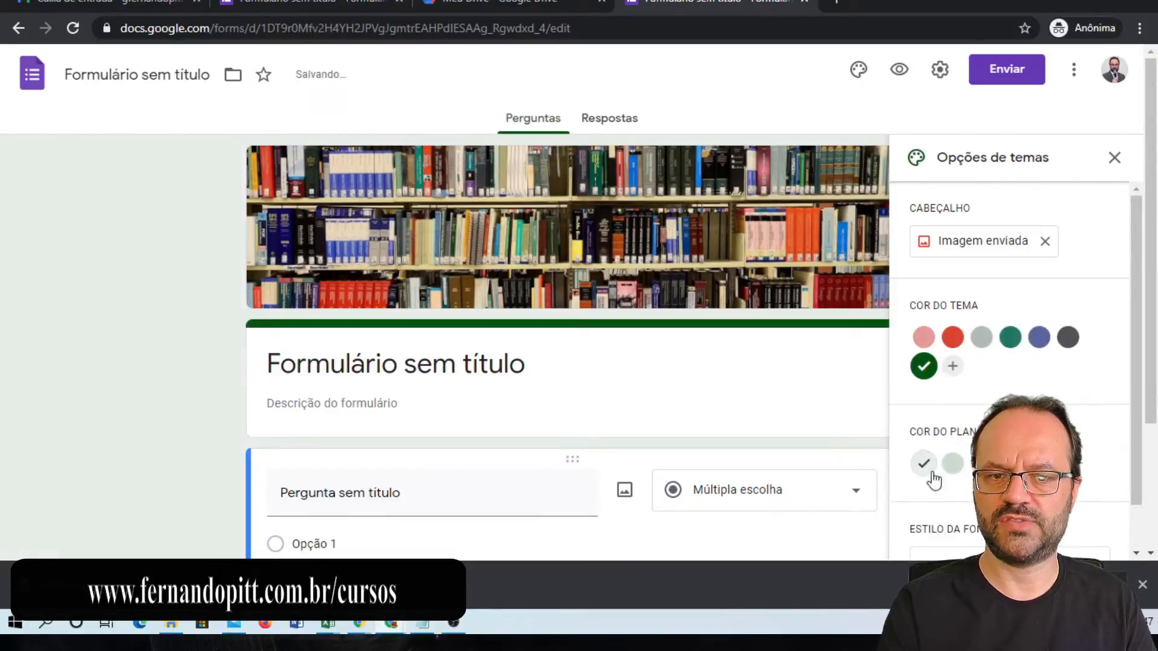
- Set the theme color to the suggested teal green and the background to its third, darker green shade
click(1011, 348)
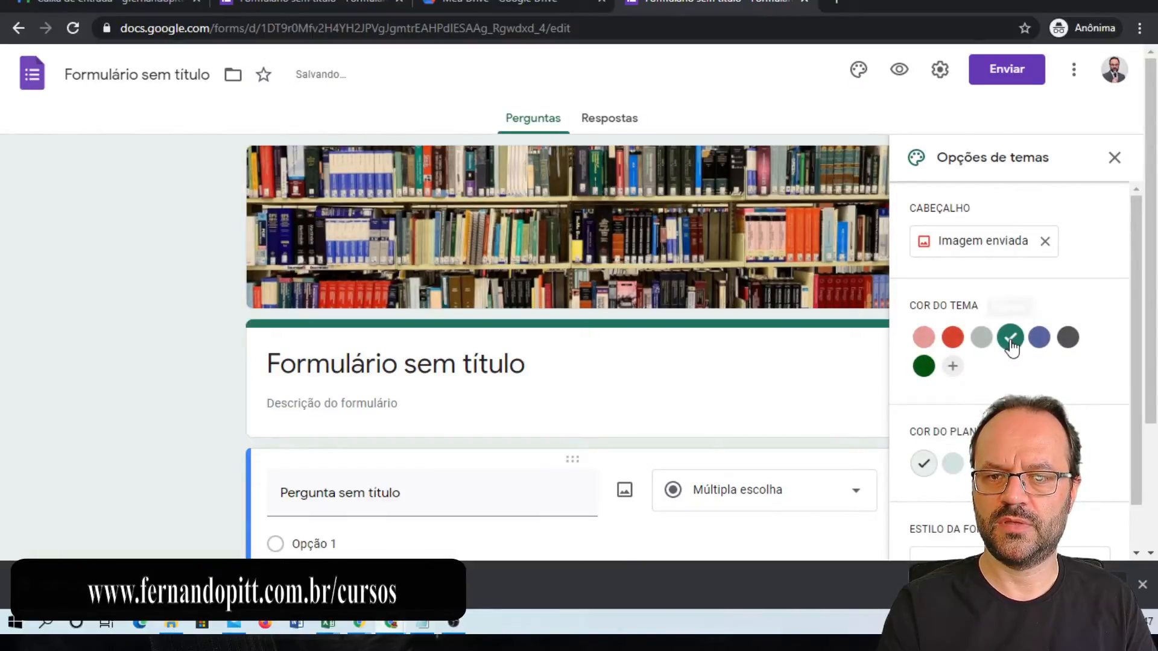
scroll(723, 359, down, 3)
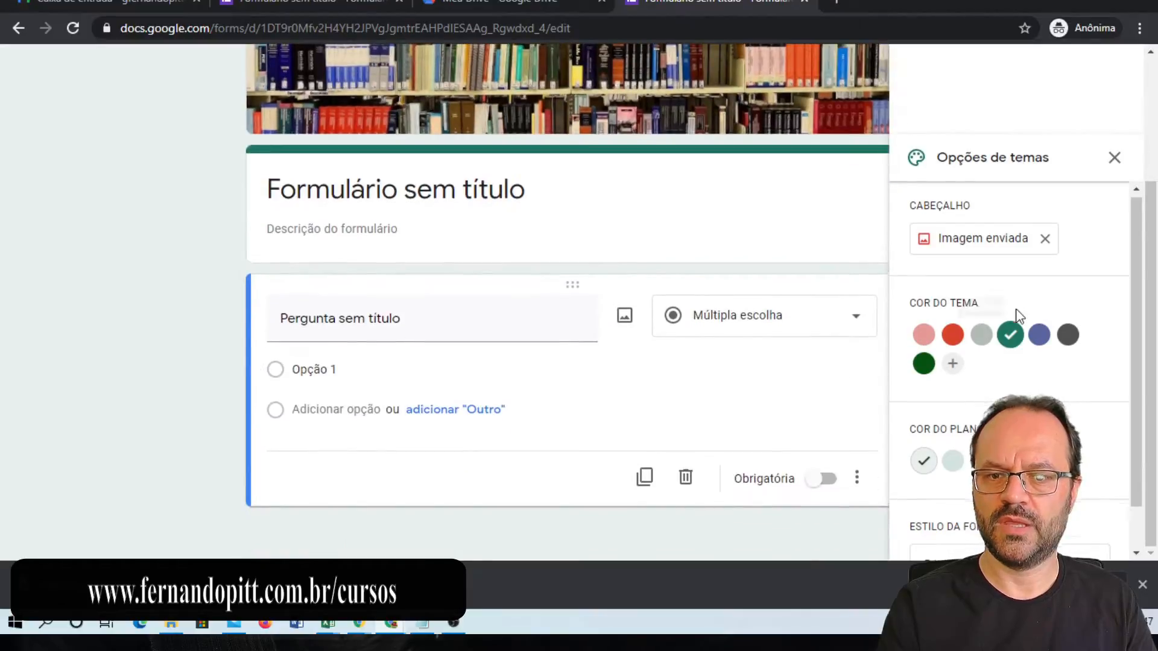
scroll(1050, 375, down, 1)
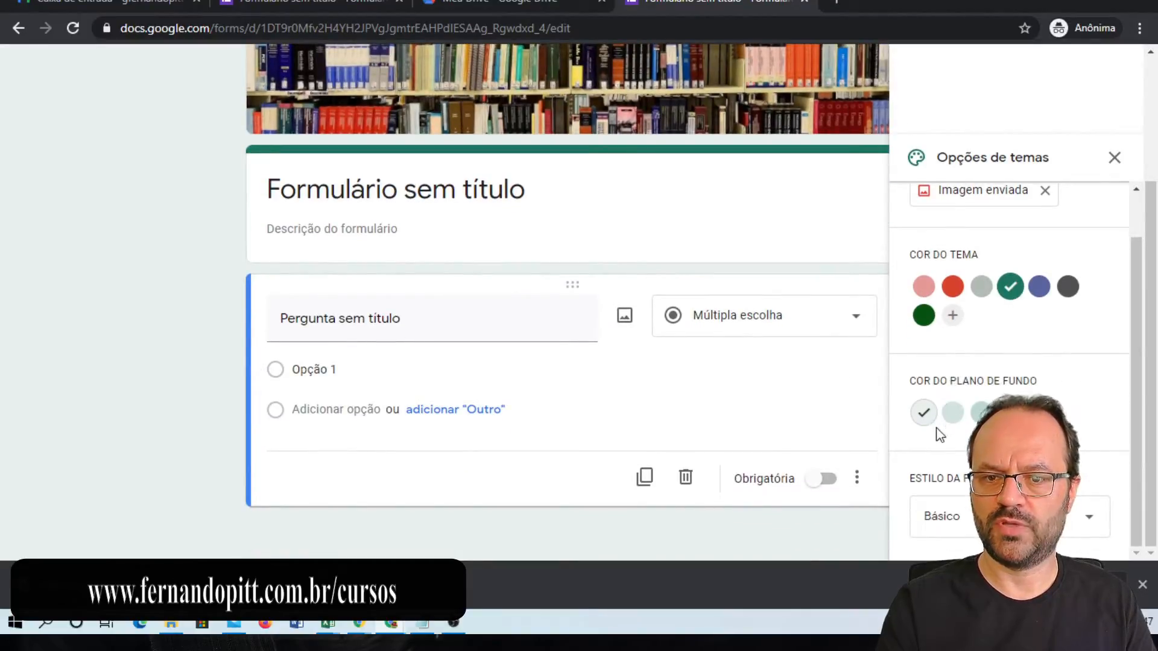
click(952, 412)
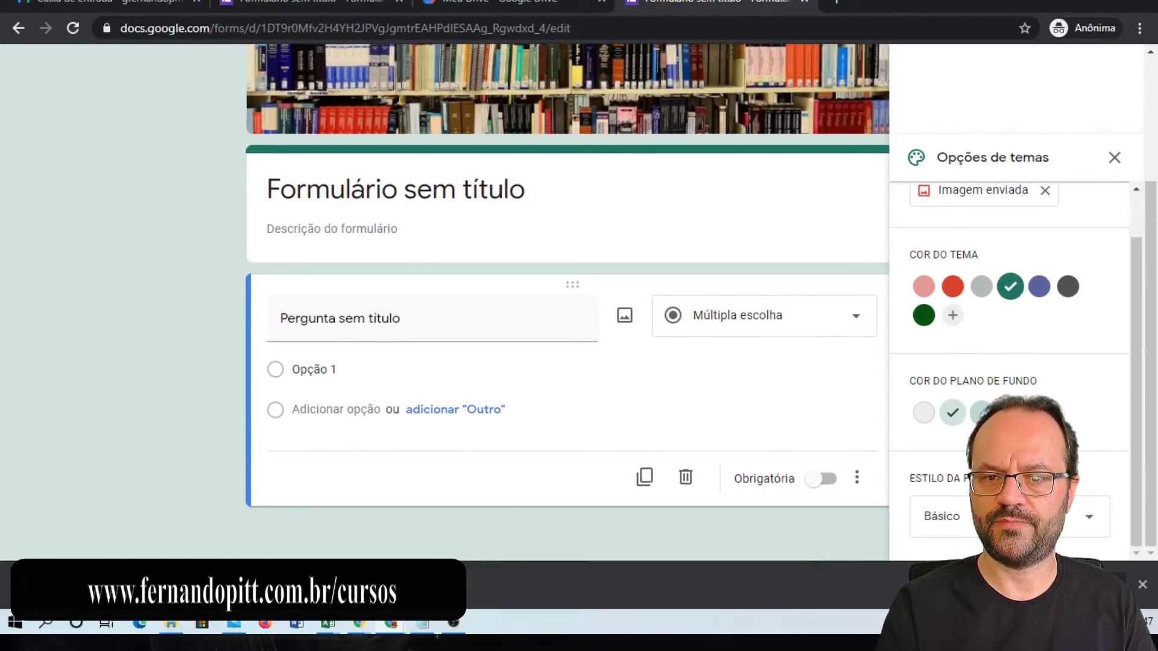
click(981, 413)
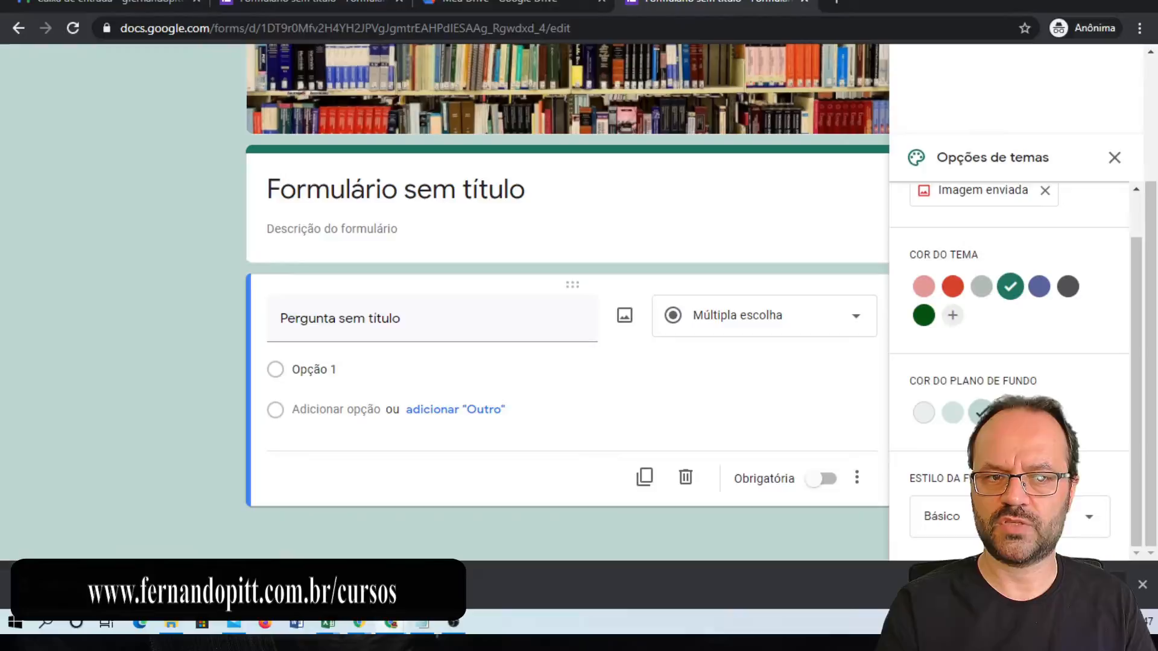
click(958, 416)
click(979, 415)
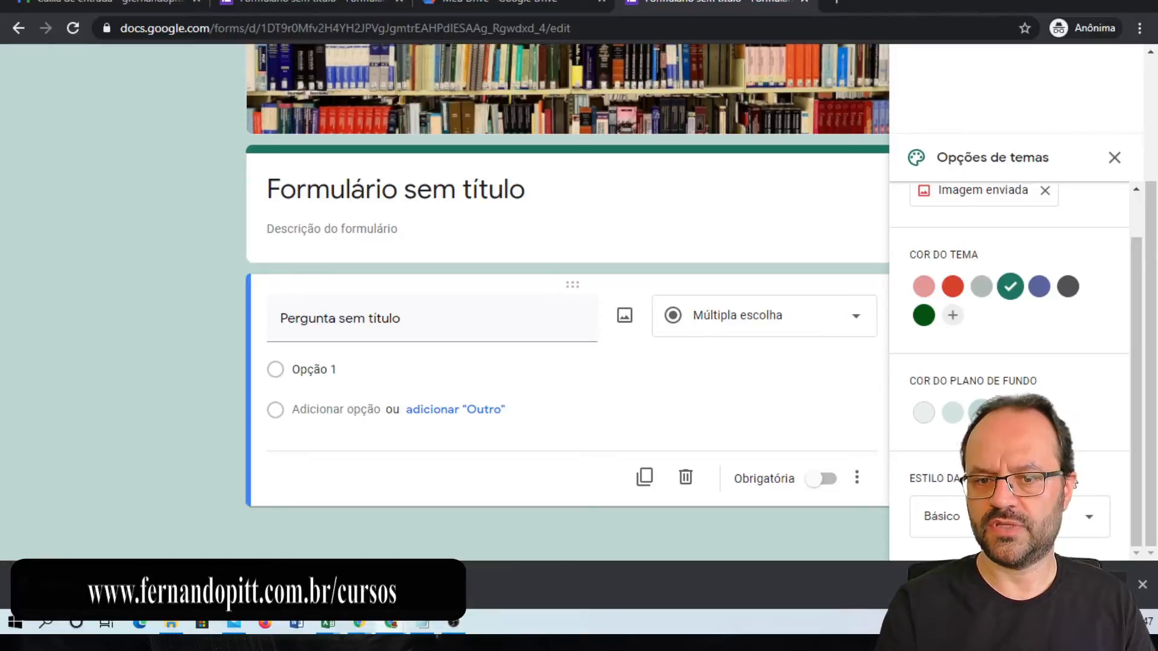
- Try the Decorativo font style on the form and return the font style to Básico
click(1061, 517)
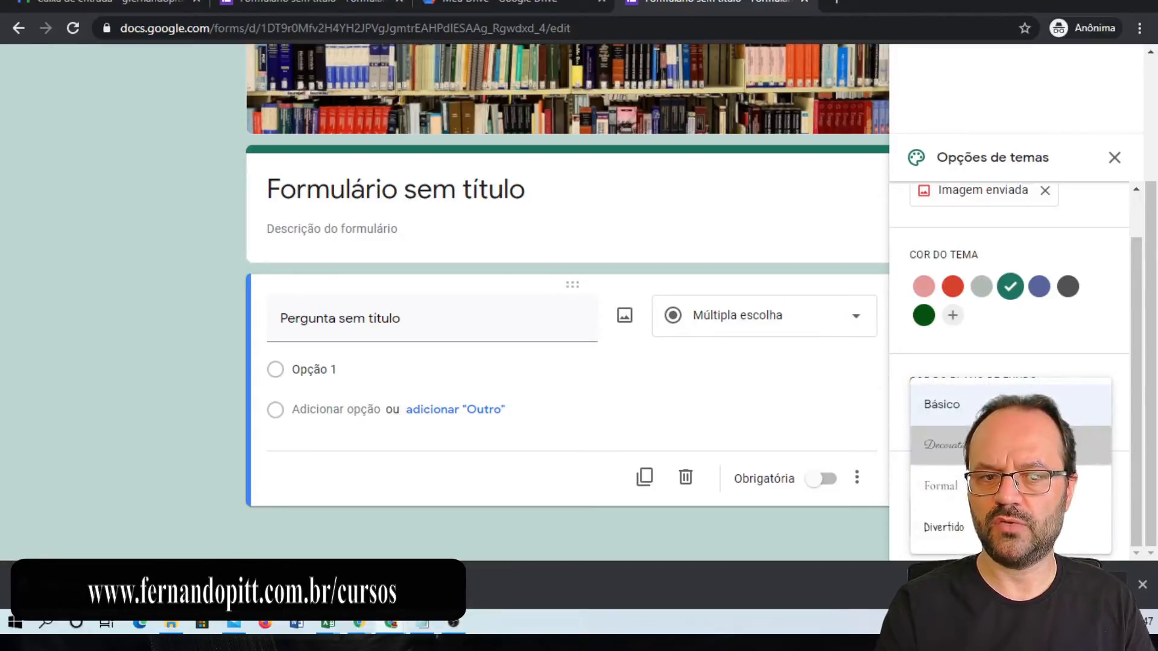
click(1025, 445)
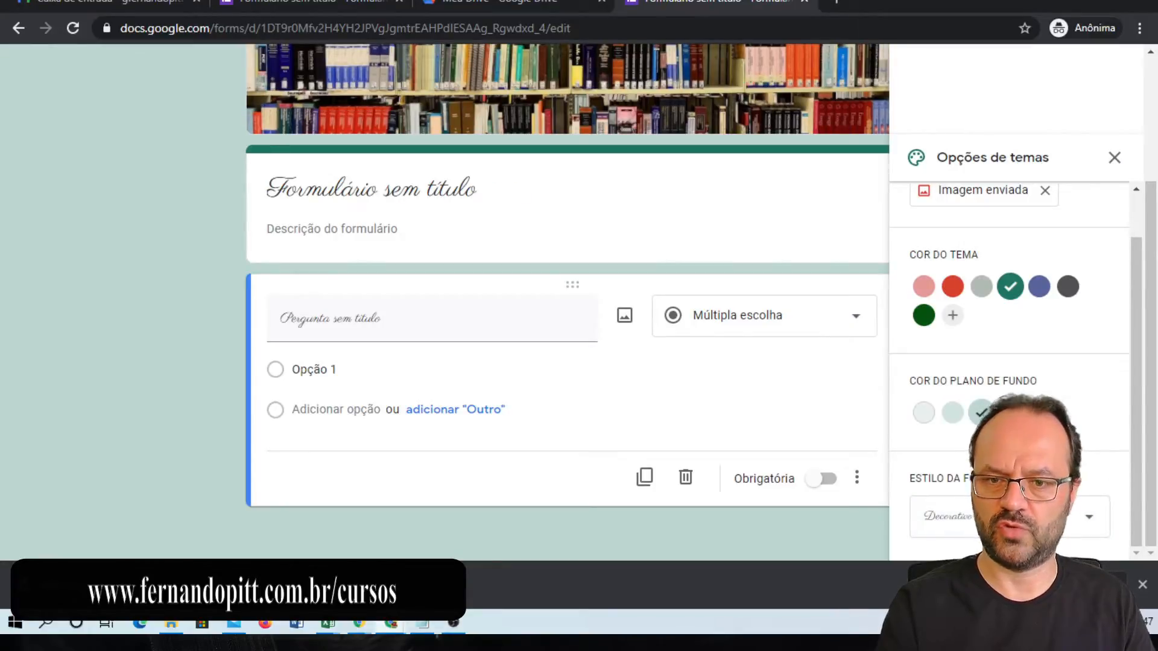
click(995, 517)
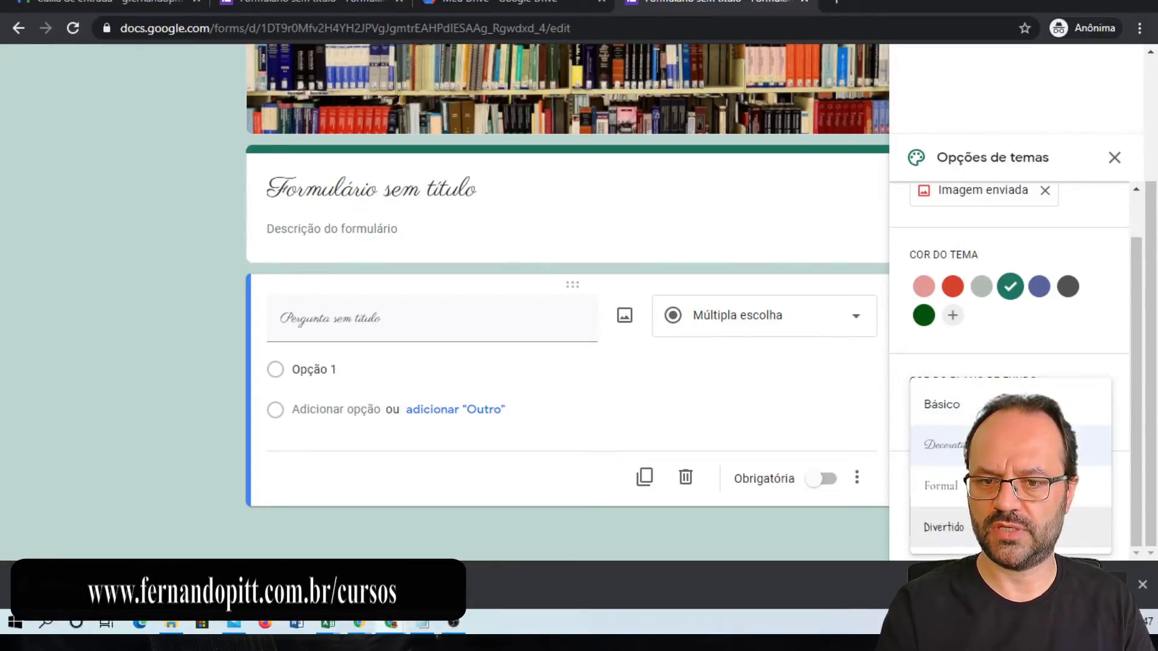
click(956, 416)
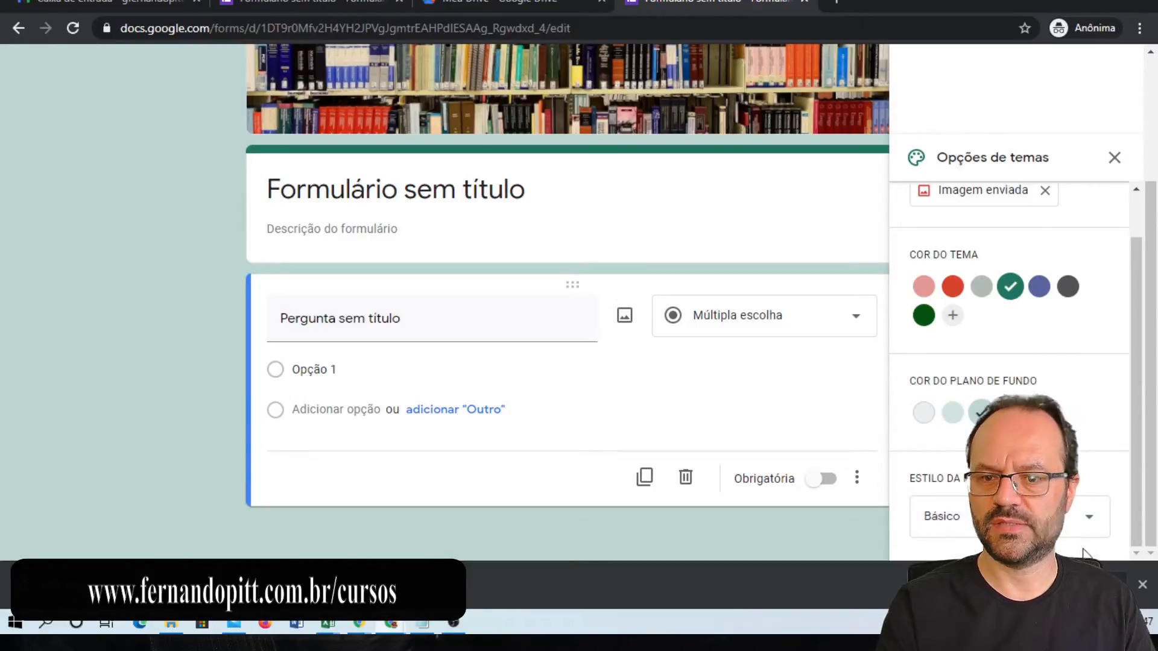
- Close the theme options and look over the themed form from header image to question
scroll(1088, 473, up, 1)
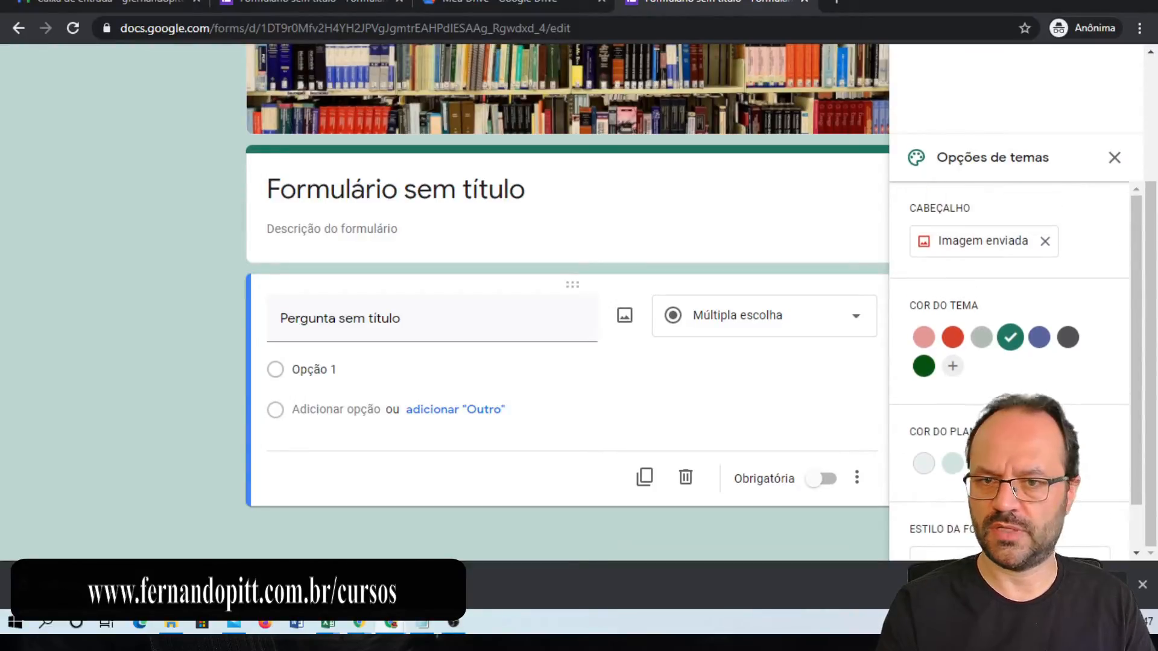
click(1114, 159)
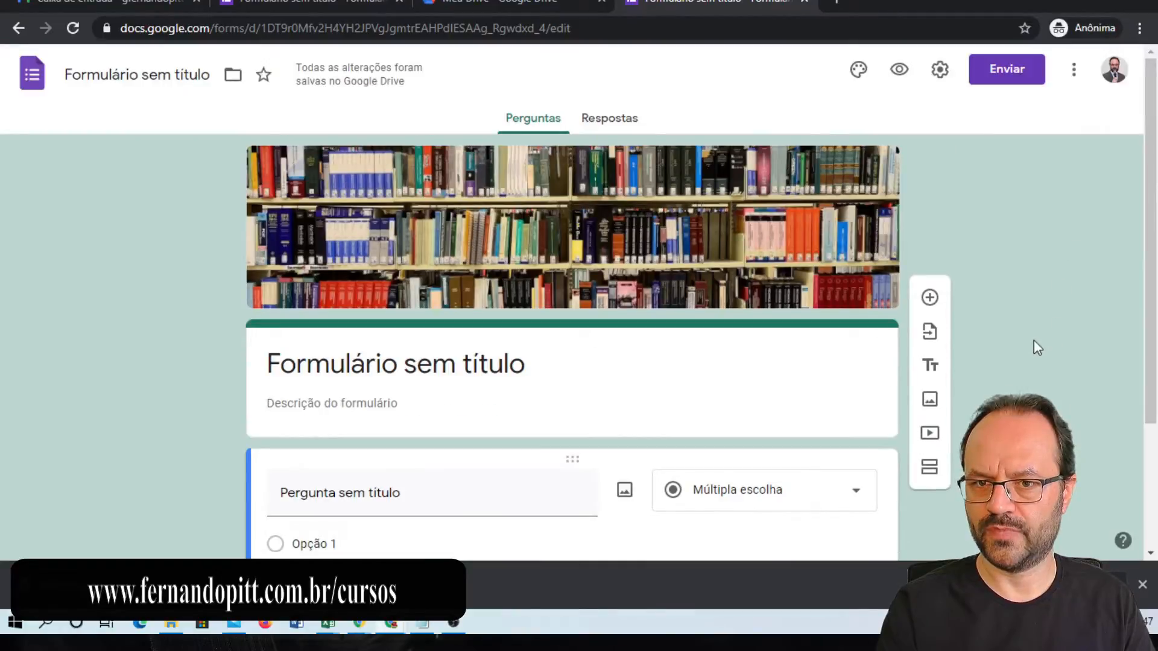
scroll(1008, 344, down, 3)
scroll(1062, 362, up, 3)
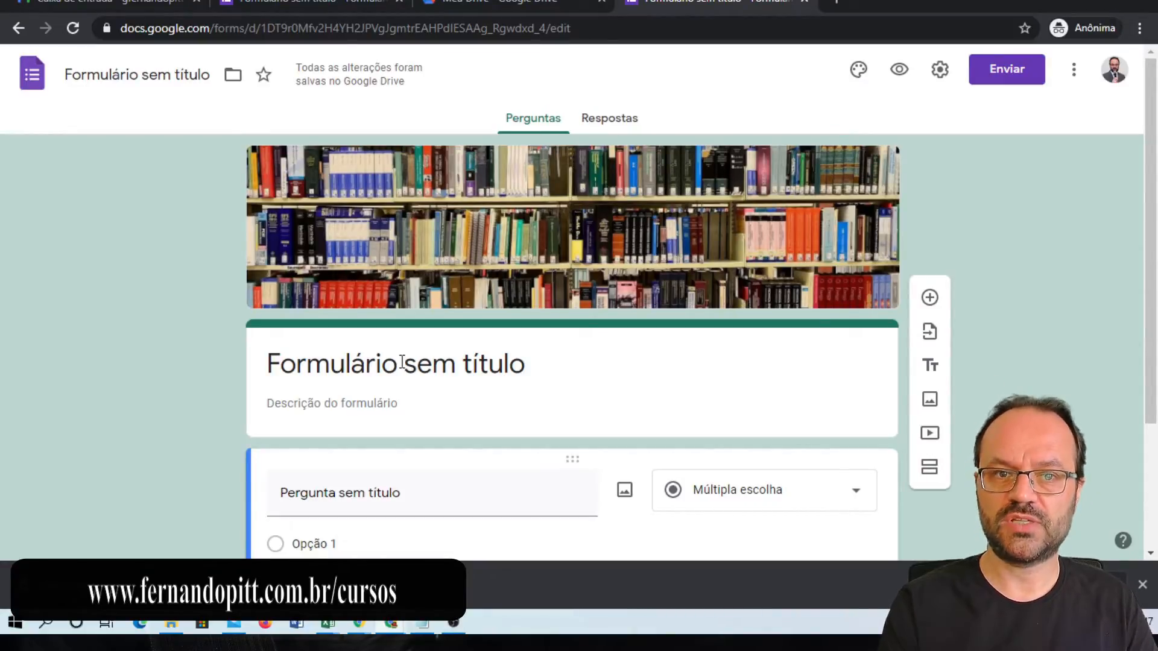
- Rename the form file as "Nome para o formulário" and mark it with a star
click(559, 436)
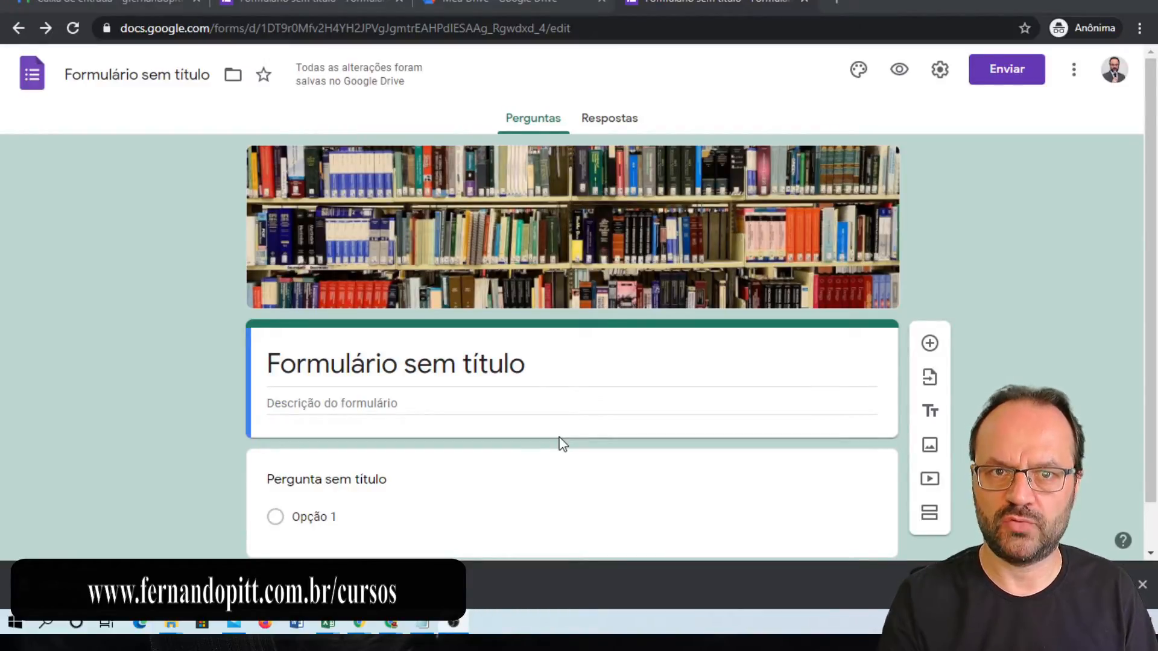
click(160, 77)
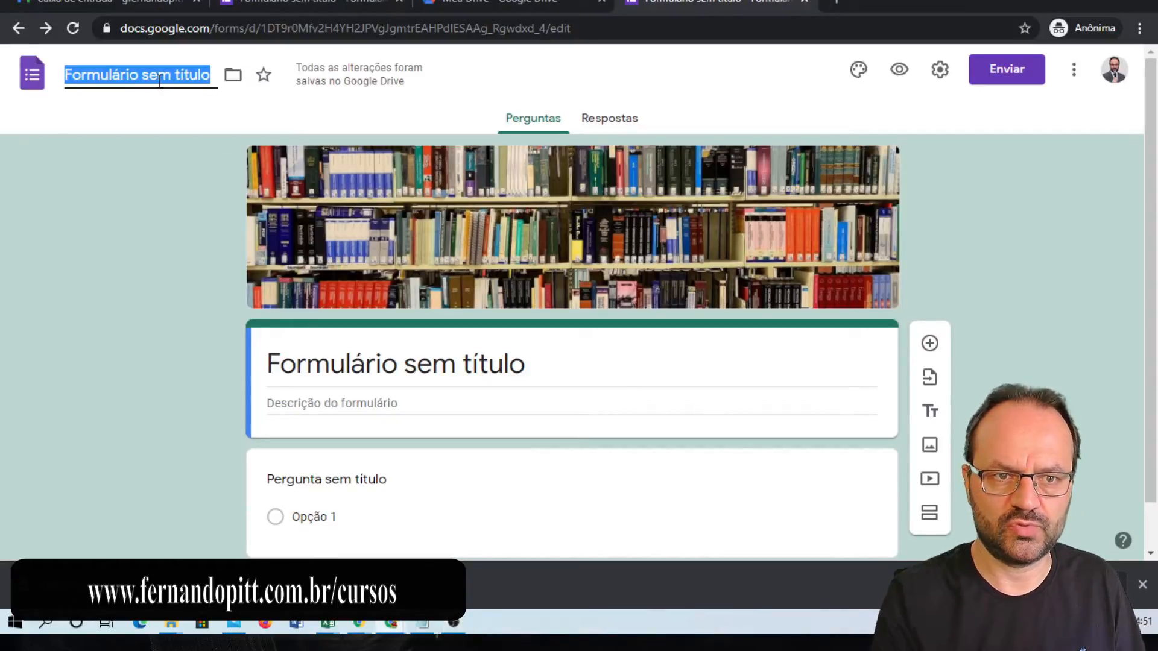
text(Nome para o fu)
text(rmulário)
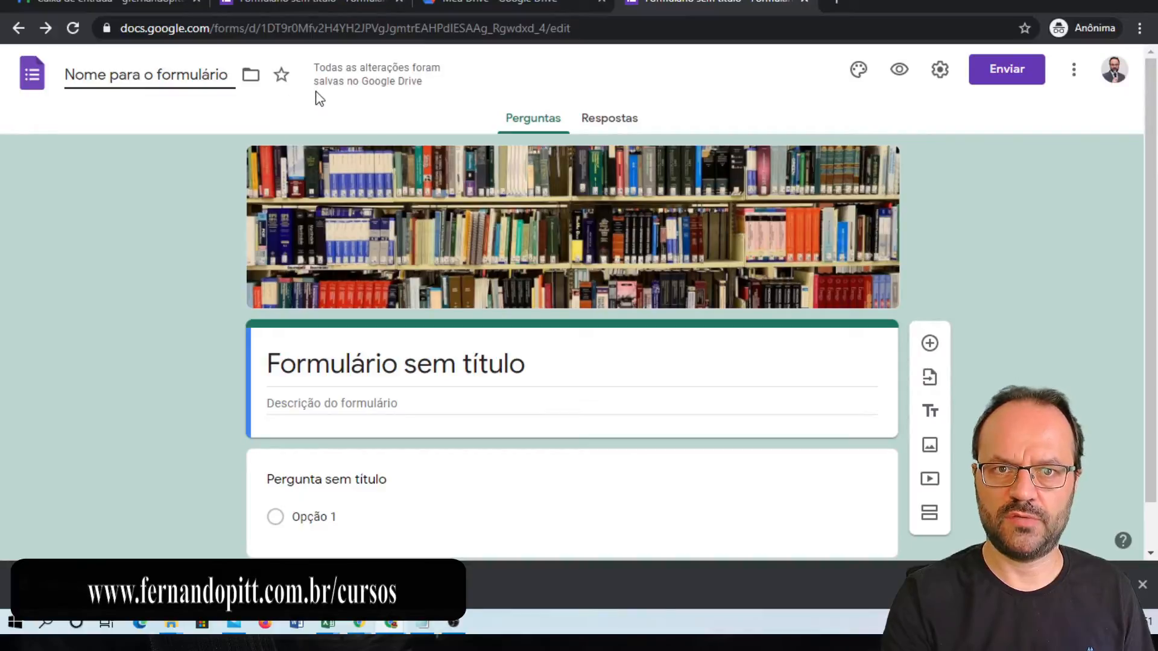
click(281, 82)
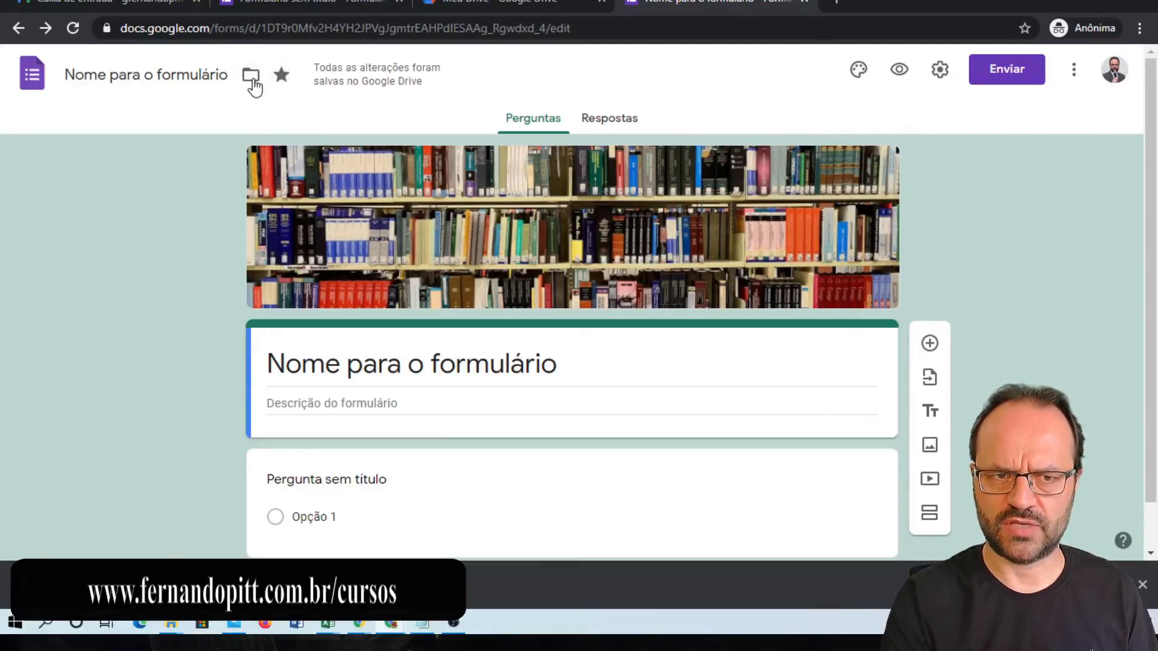
- Create a folder named "Pasta Formulários" in Meu Drive and move the form into it
click(250, 77)
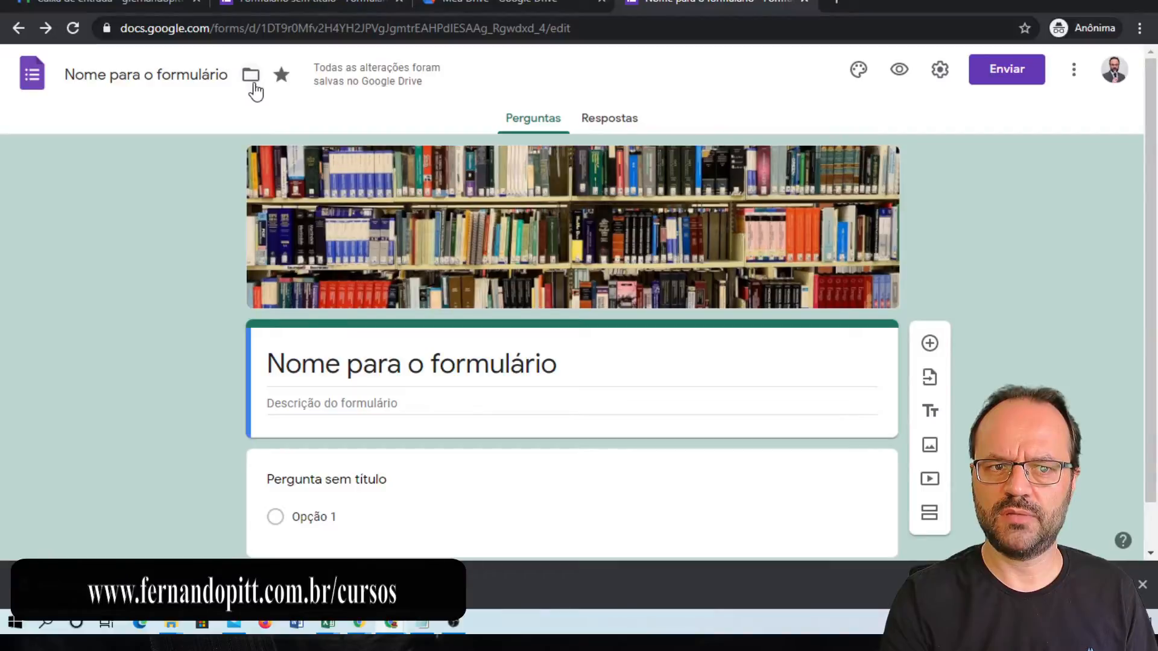
click(251, 77)
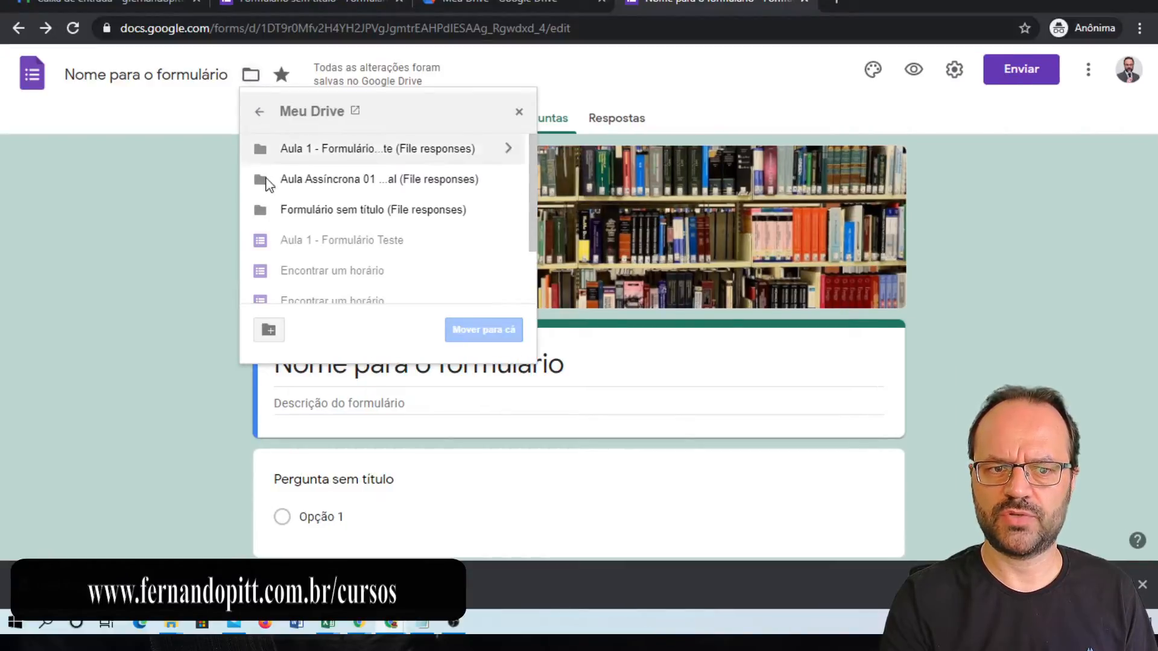
click(269, 331)
text(C)
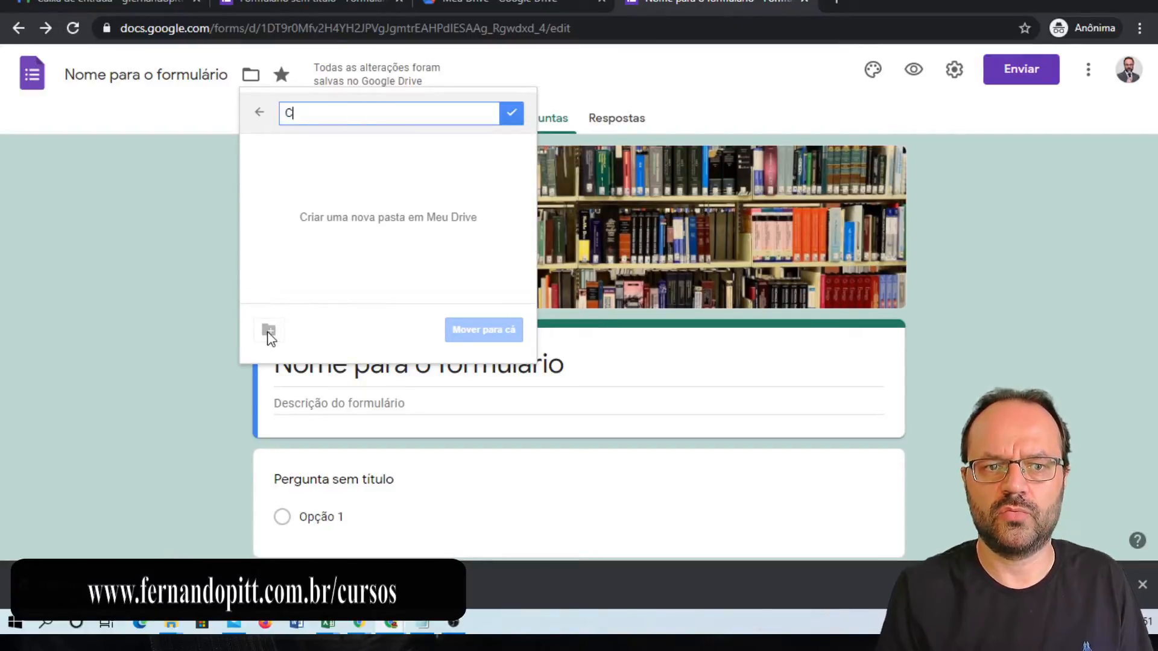
key(BackSpace)
text(Pasta Formulários)
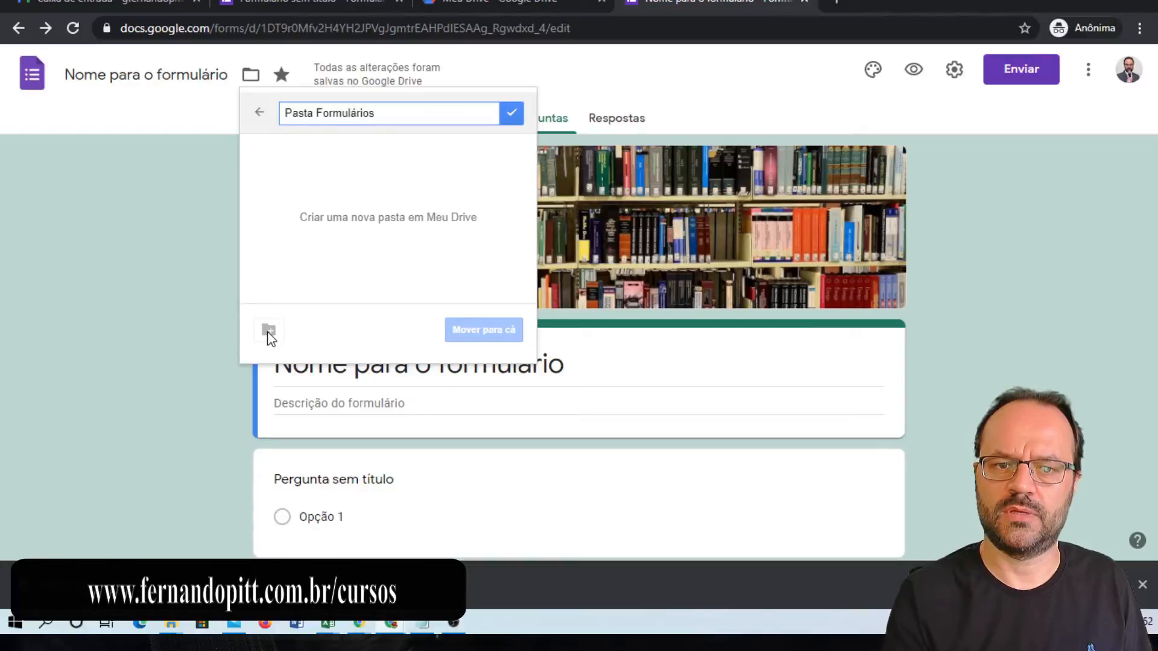
click(512, 113)
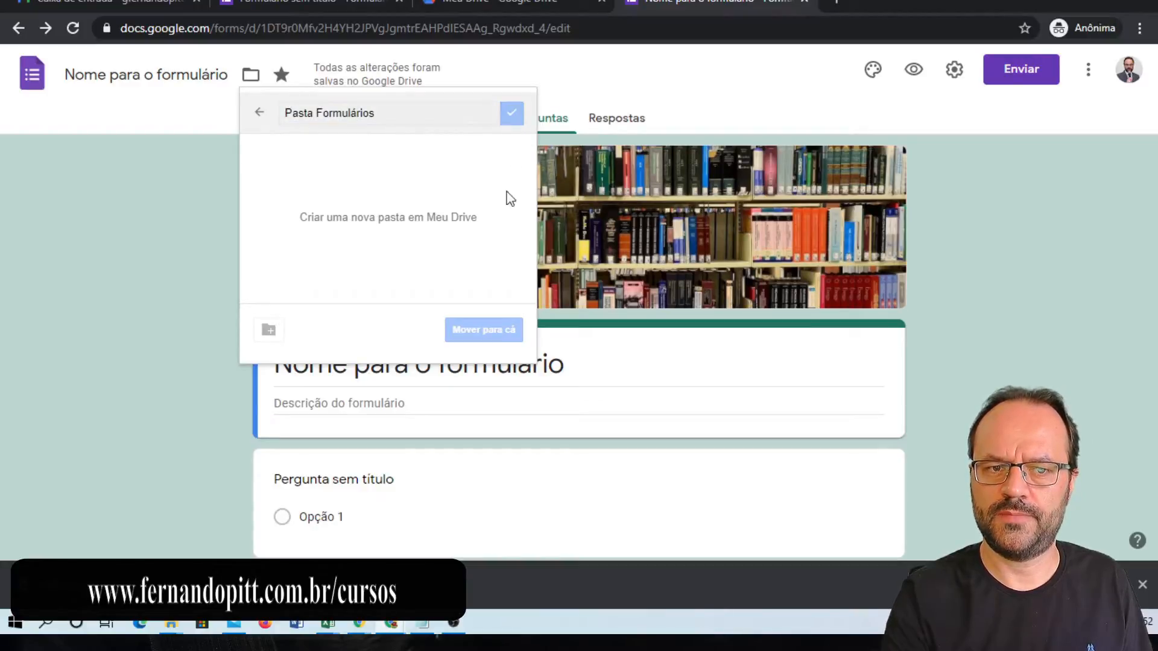
click(478, 327)
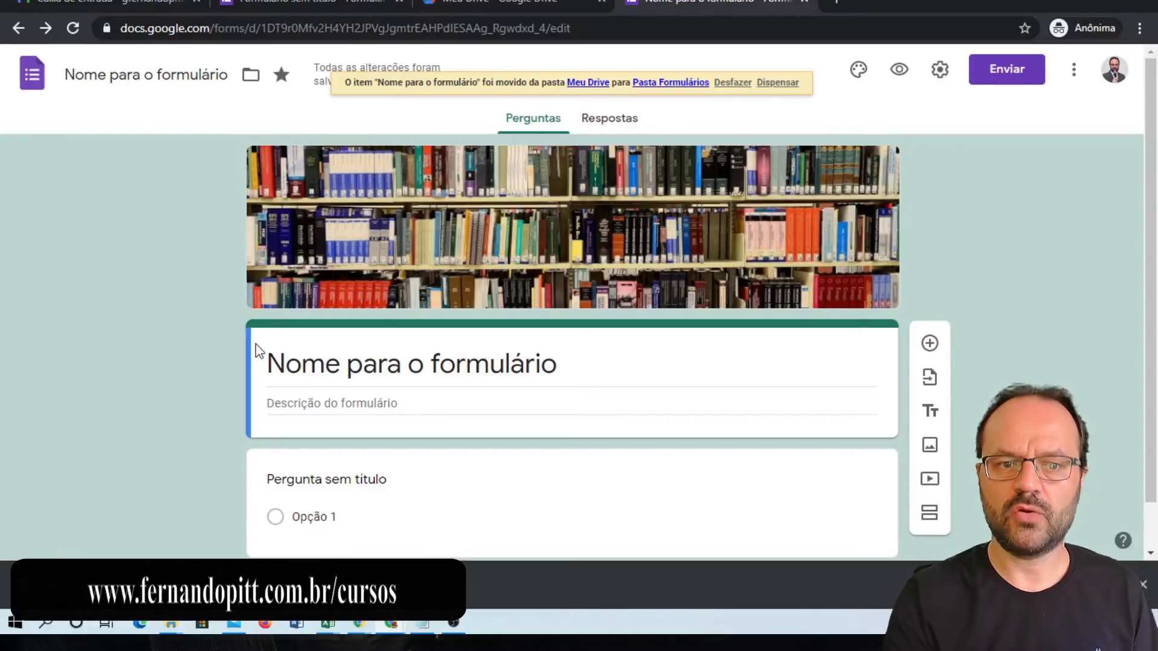
- Change the title in the form's header card to "Nome do formulário / Pesquisa ....."
triple_click(510, 370)
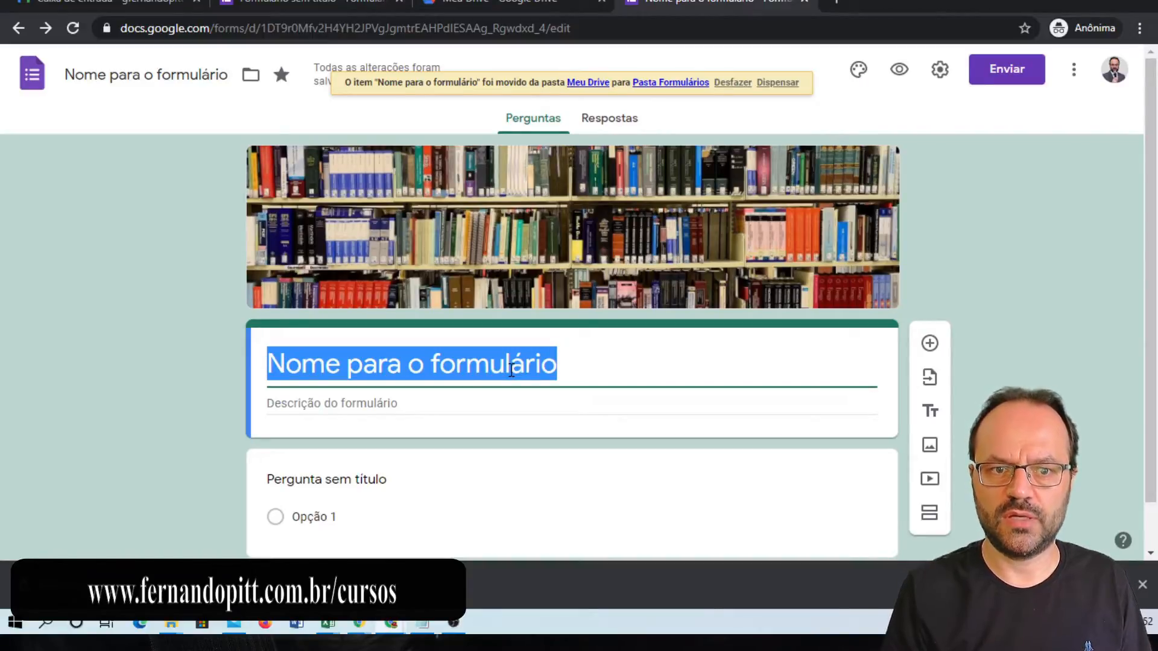
text(N)
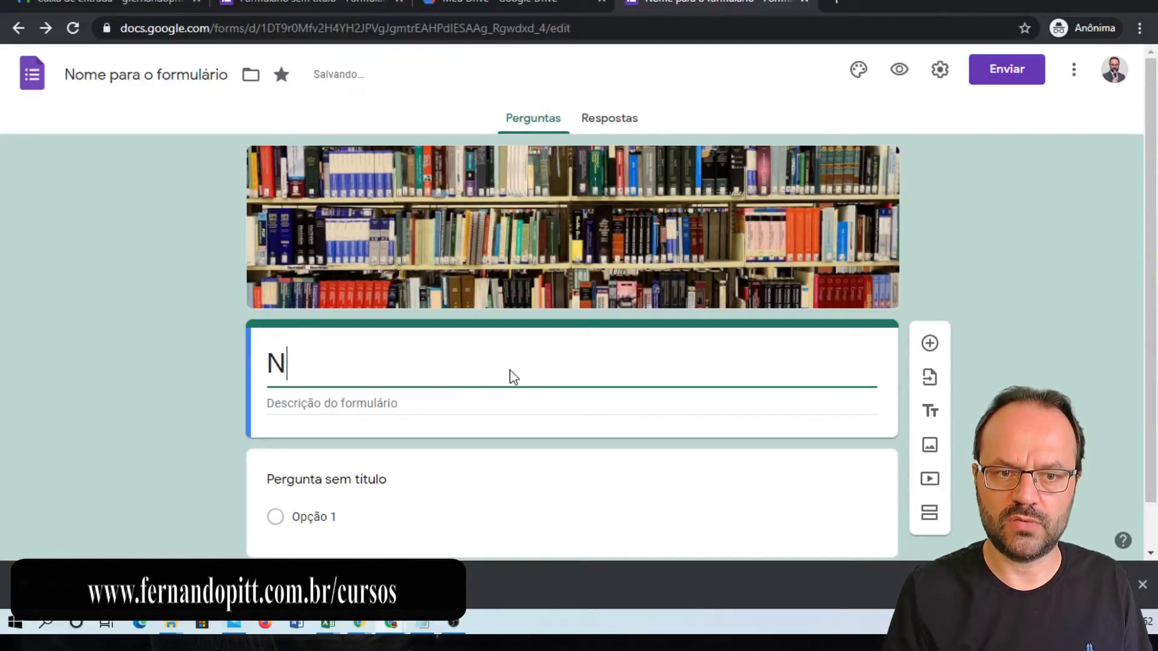
text(ome do )
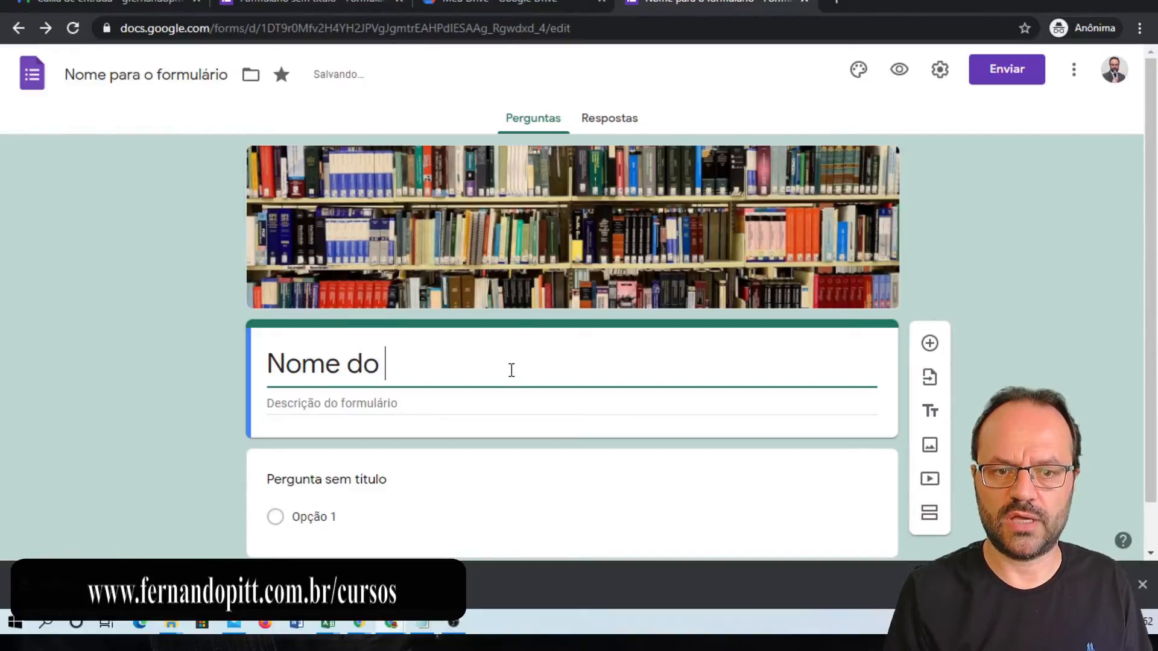
text(formulário / Pesqusa)
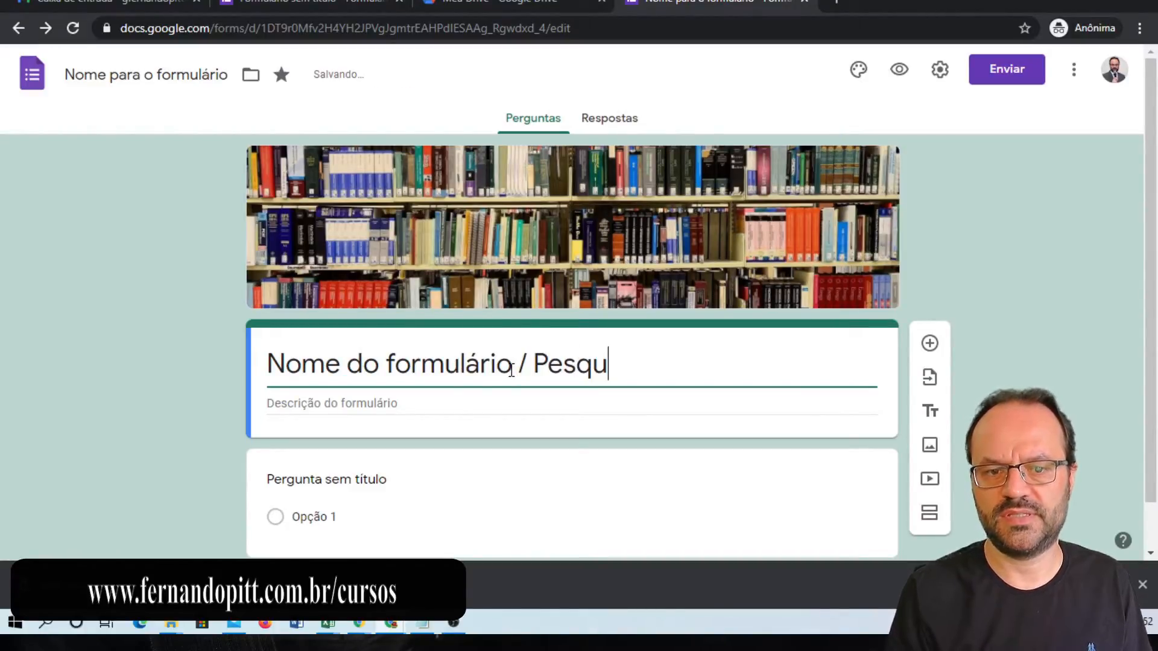
key(BackSpace)
key(BackSpace)
text(isa )
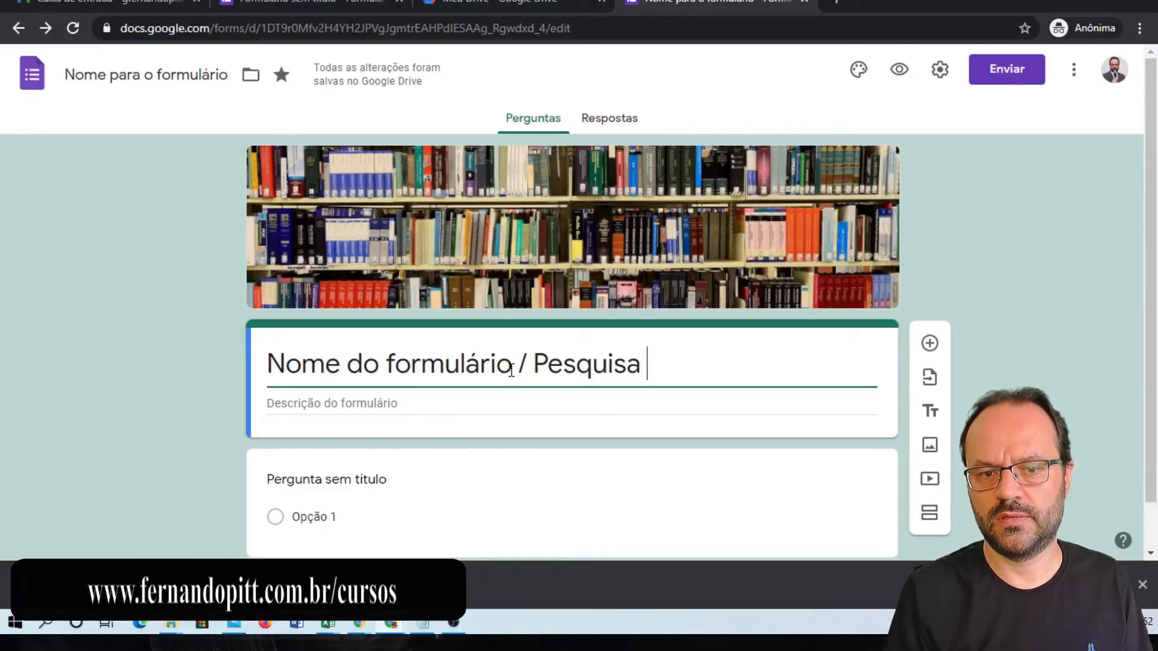
text(.....)
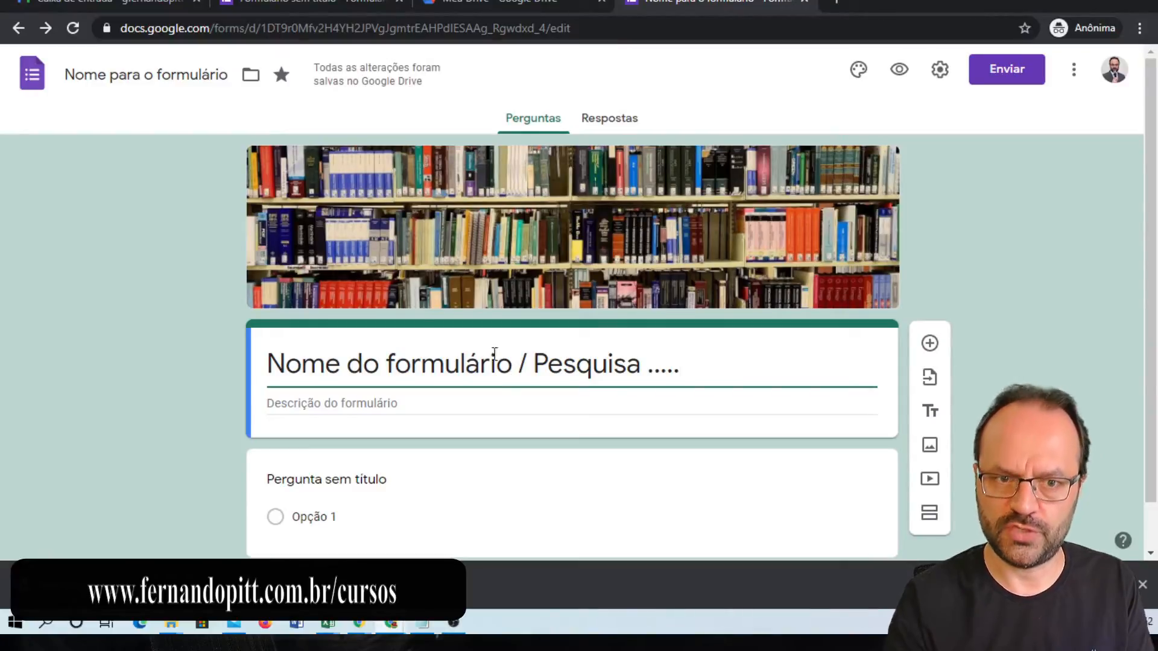
- Enter the form description on two lines: "objetivos do formulário," and "se é pesquisa, para que é etc...."
scroll(414, 356, down, 1)
click(365, 354)
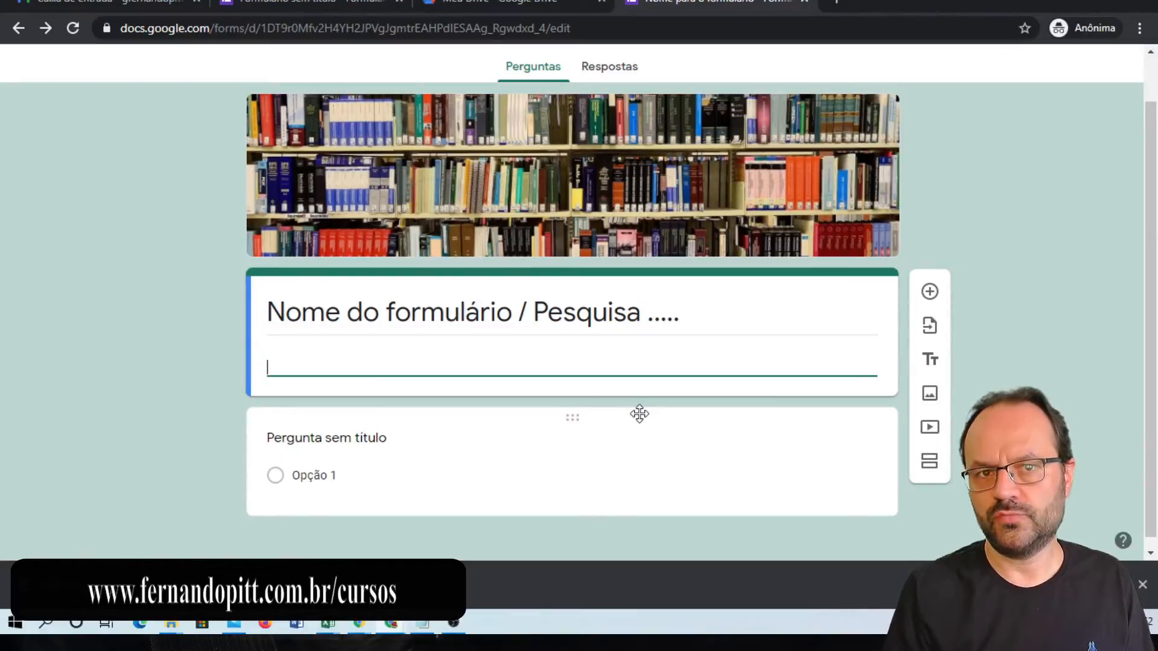
text(objetivos do)
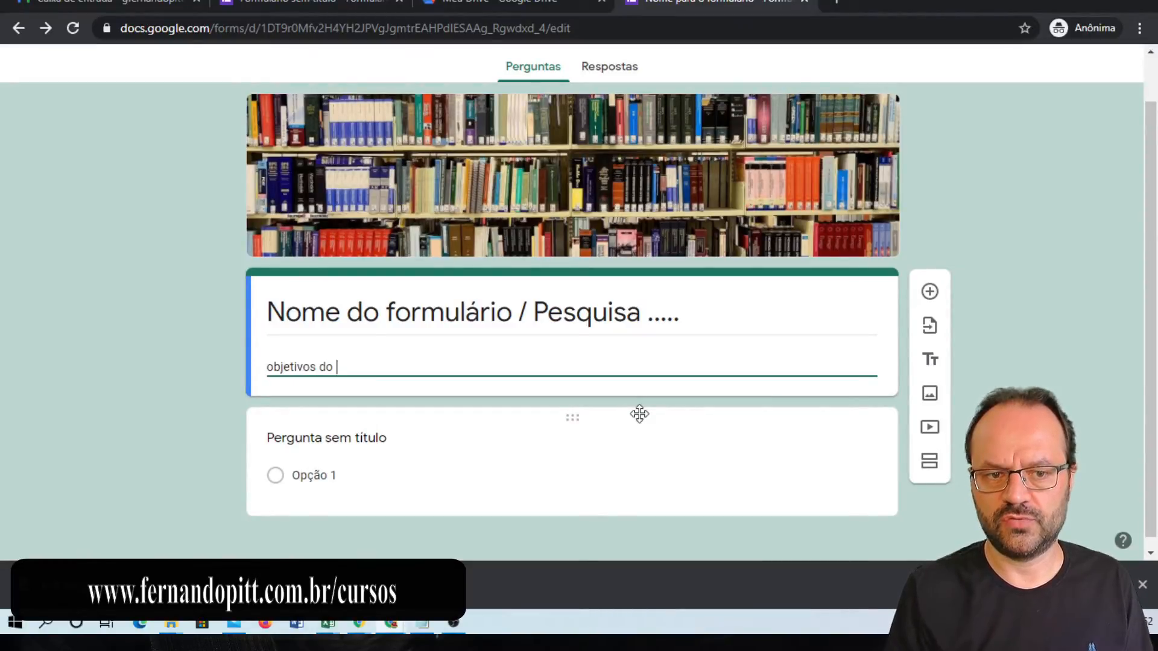
text( formulário,)
key(Return)
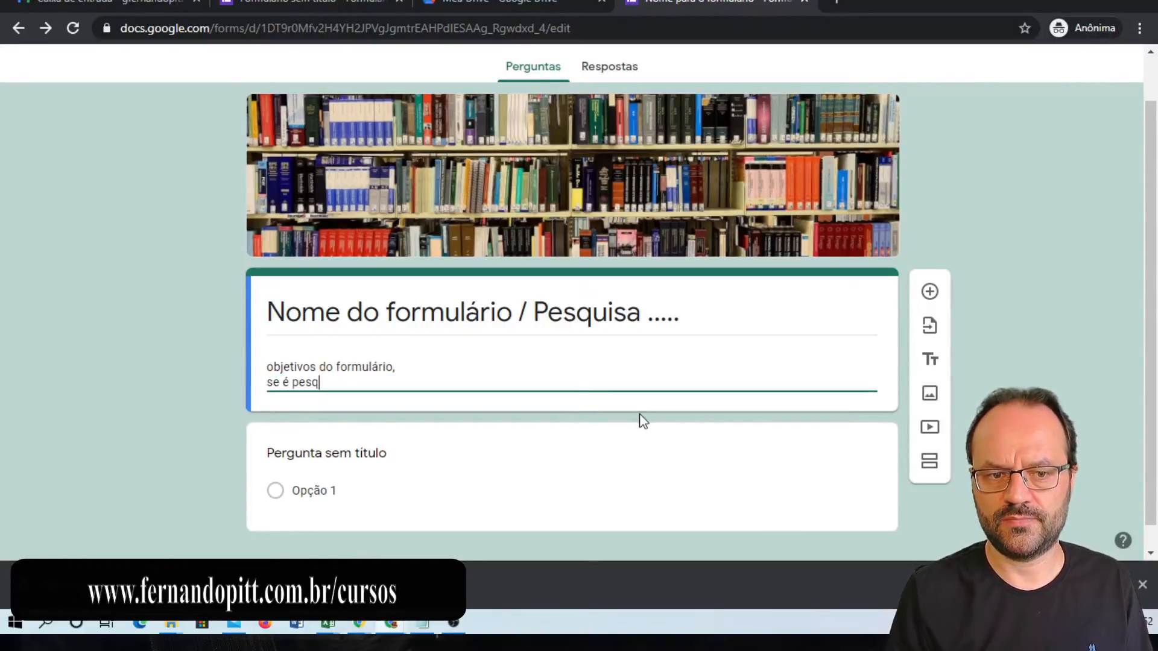
text(se é pesquisa, para que é etc....)
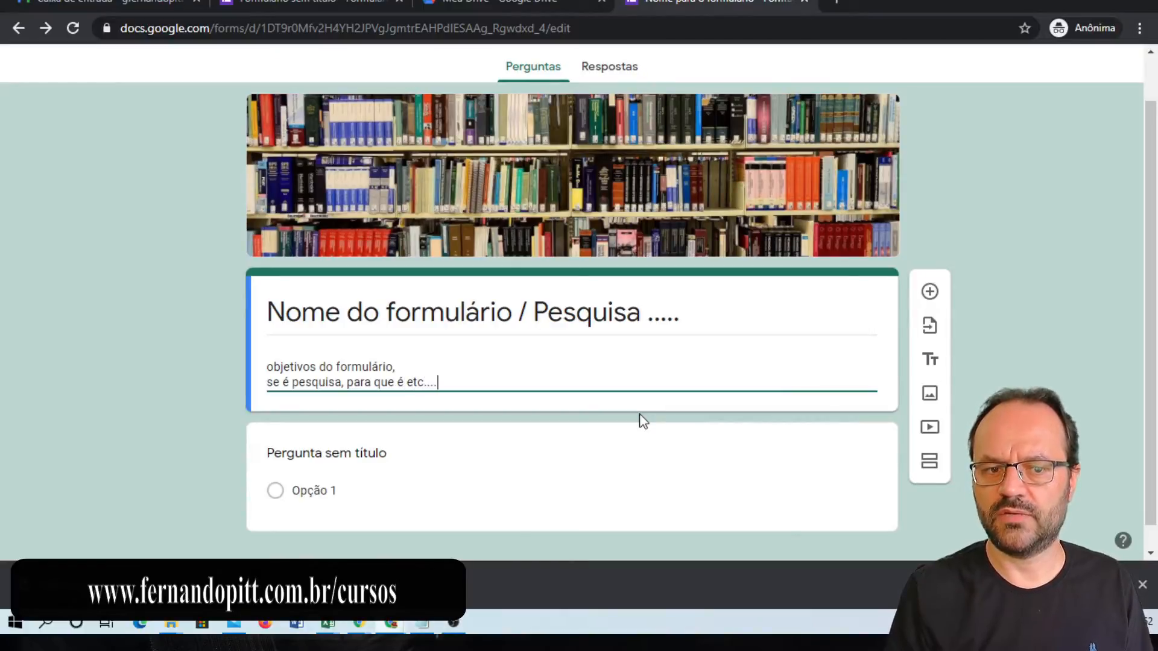
- Add four filler lines to the description, "fjdslkjfkdfj", "fjsdlfj", "dfjldsjf" and "jldfjas", and review the longer header card
key(Return)
text(fjdslkjfkdfj)
key(Return)
text(fjsdlfj)
key(Return)
text(dfjldsjf)
key(Return)
text(jldfjas)
key(Return)
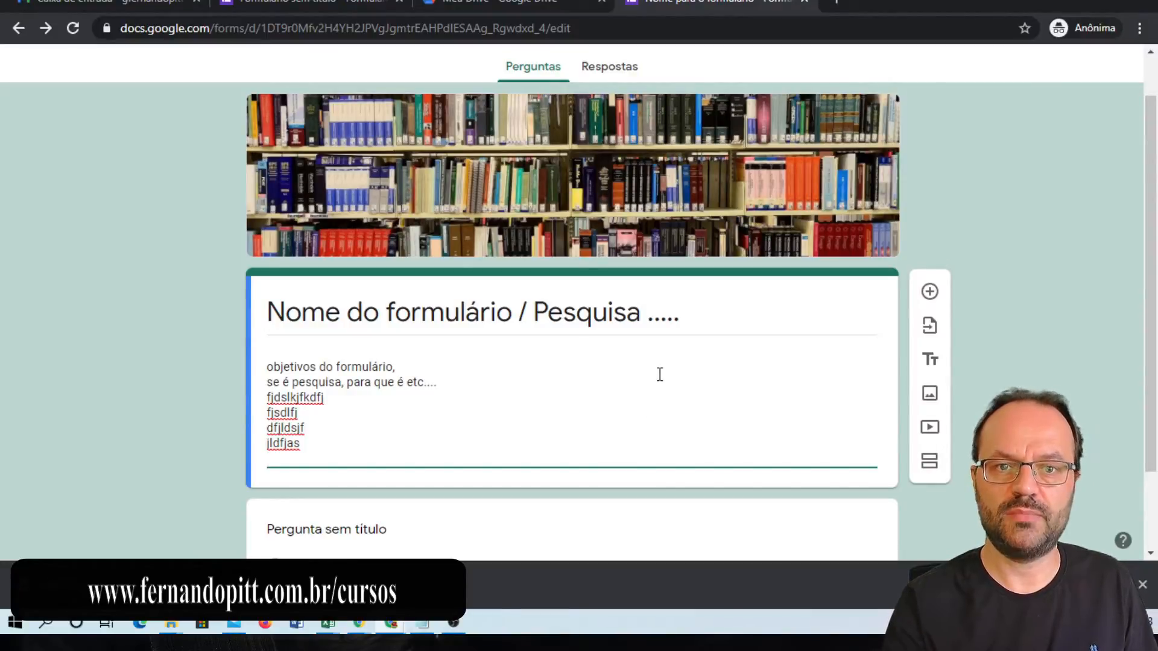
scroll(589, 319, down, 2)
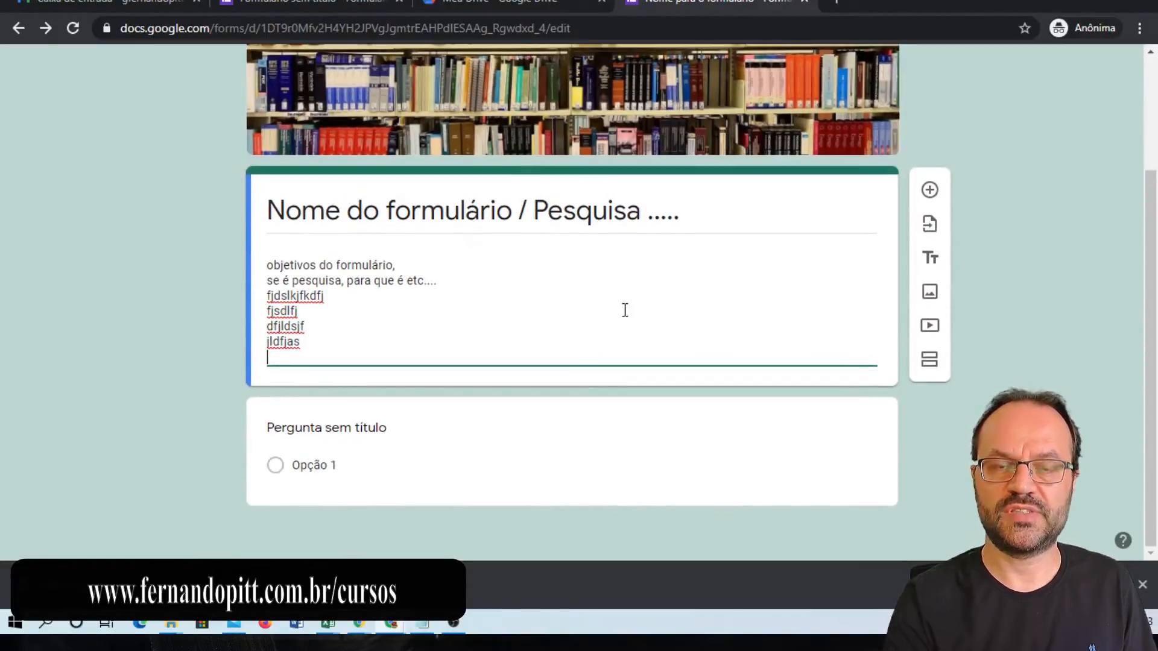
click(154, 343)
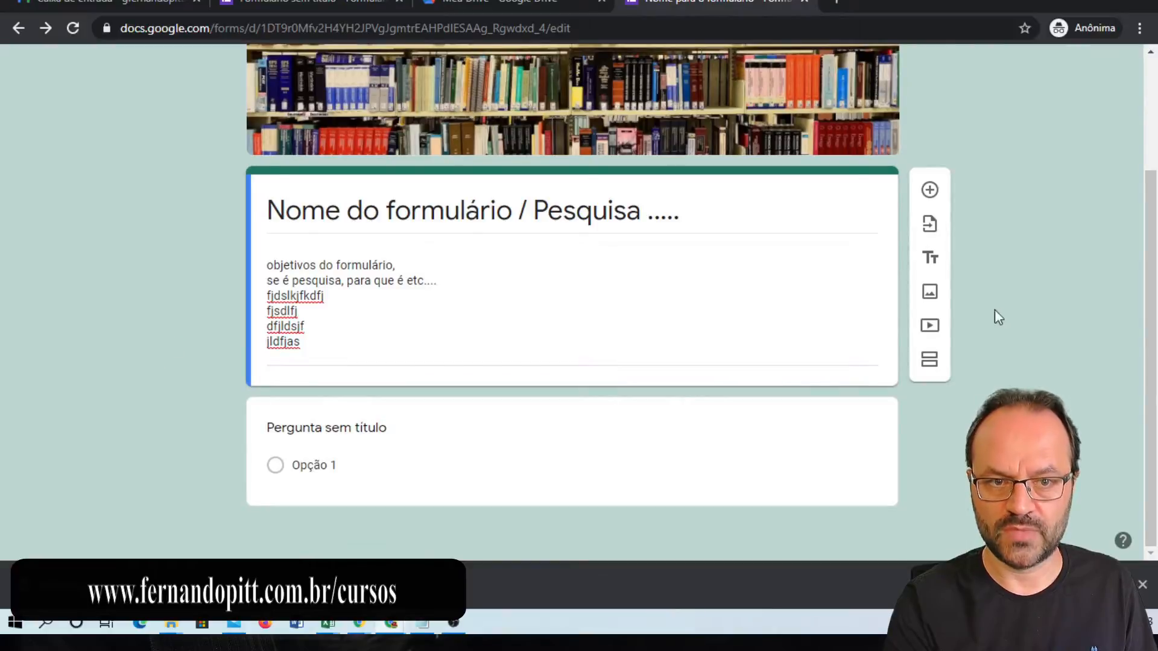
scroll(1053, 305, up, 2)
scroll(1048, 305, down, 2)
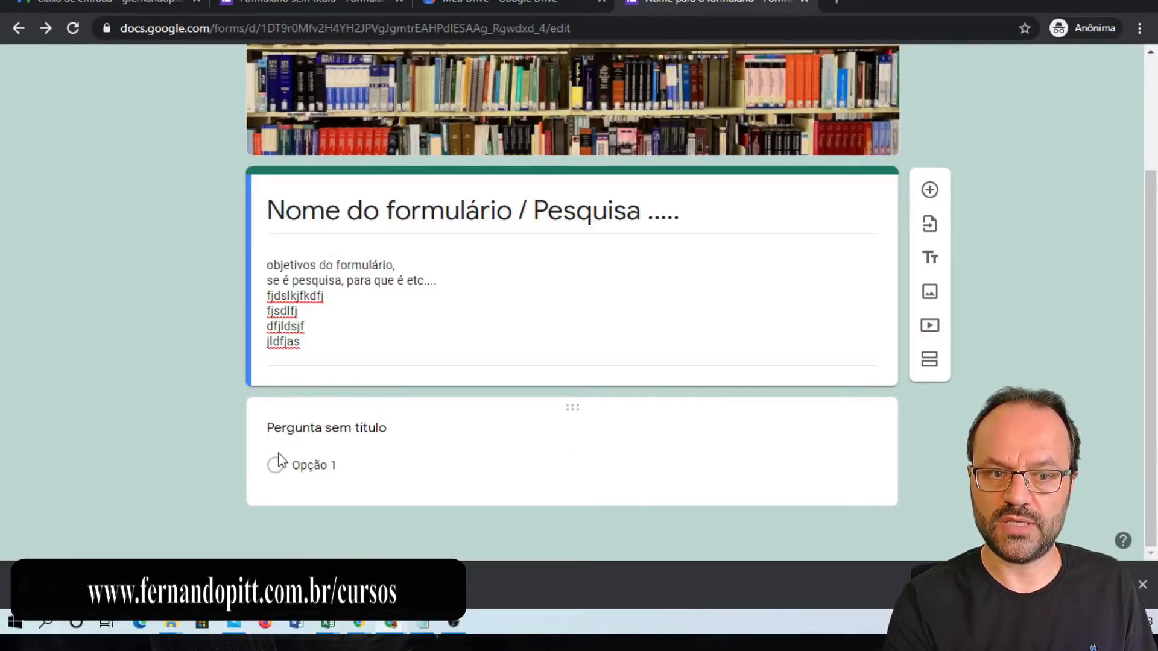
- Delete the four filler lines from the end of the form description
click(321, 336)
click(275, 311)
drag(270, 295, 336, 338)
key(BackSpace)
click(90, 408)
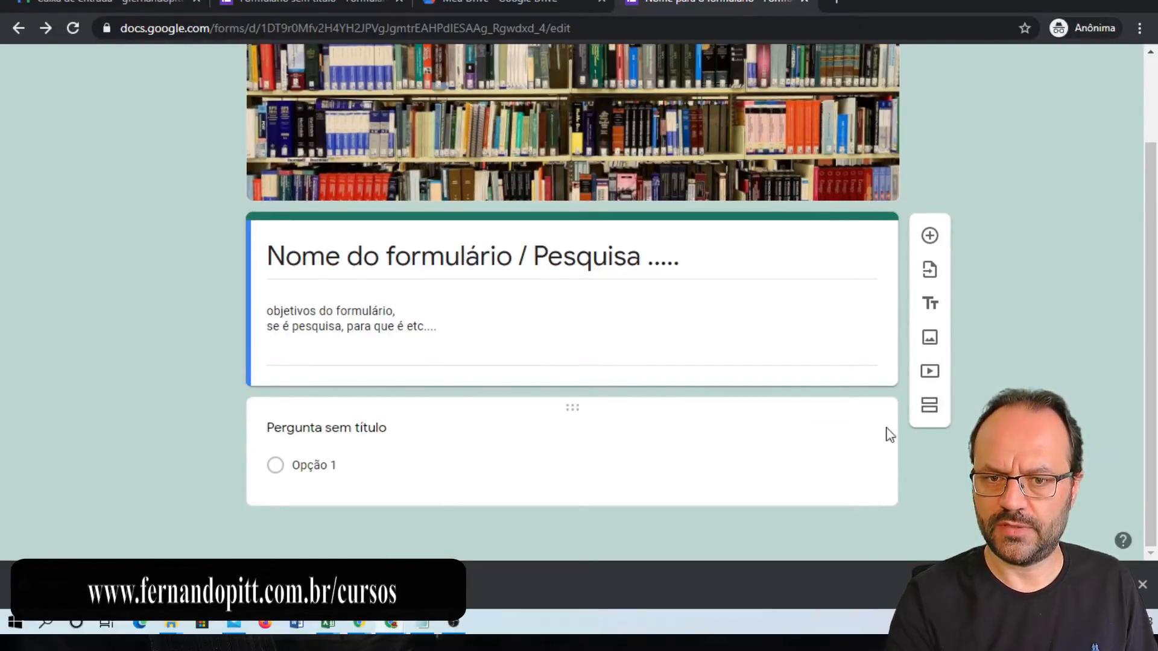
- Replace the title of the untitled multiple-choice question with "Pergunta 01"
click(711, 452)
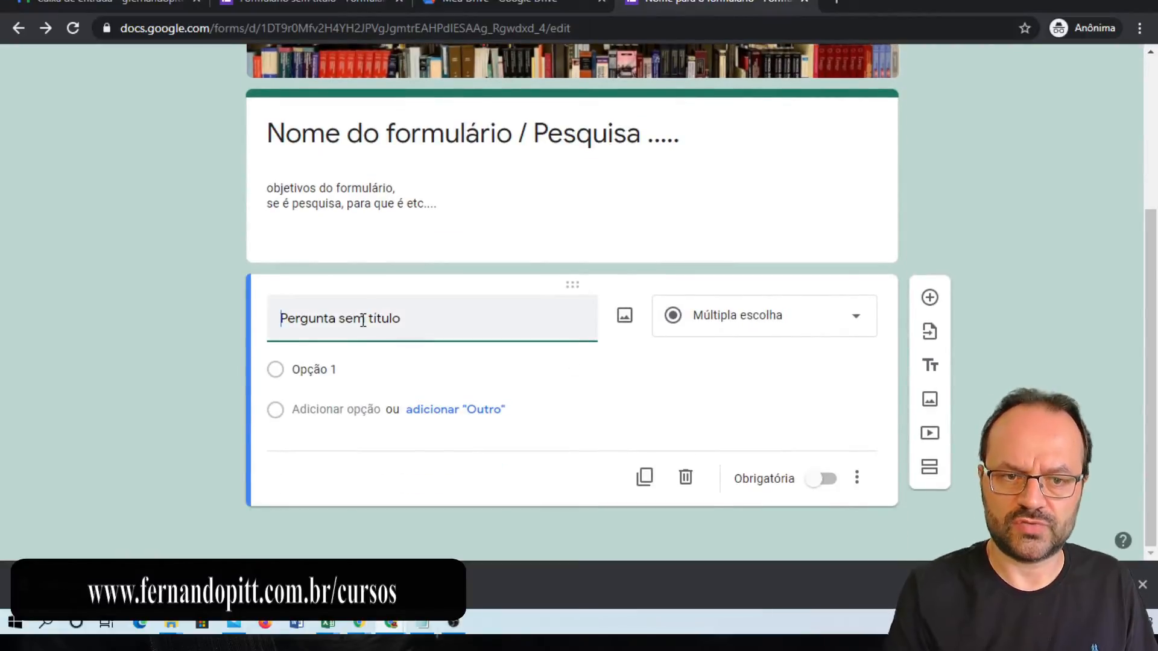
text(P)
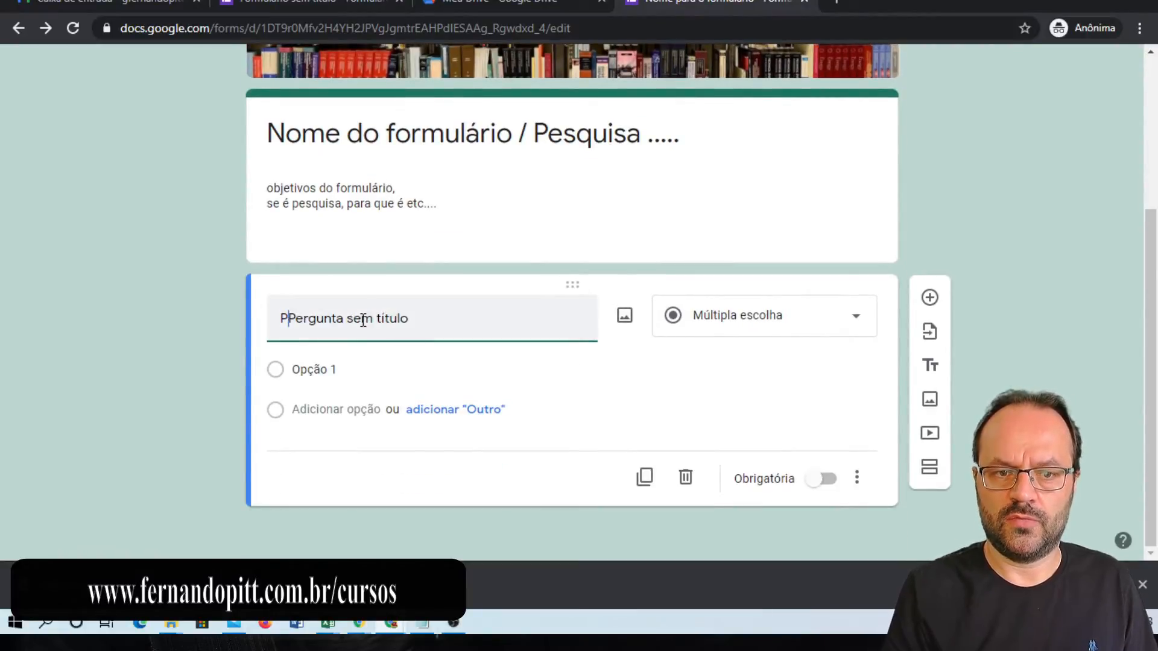
text(erguntga)
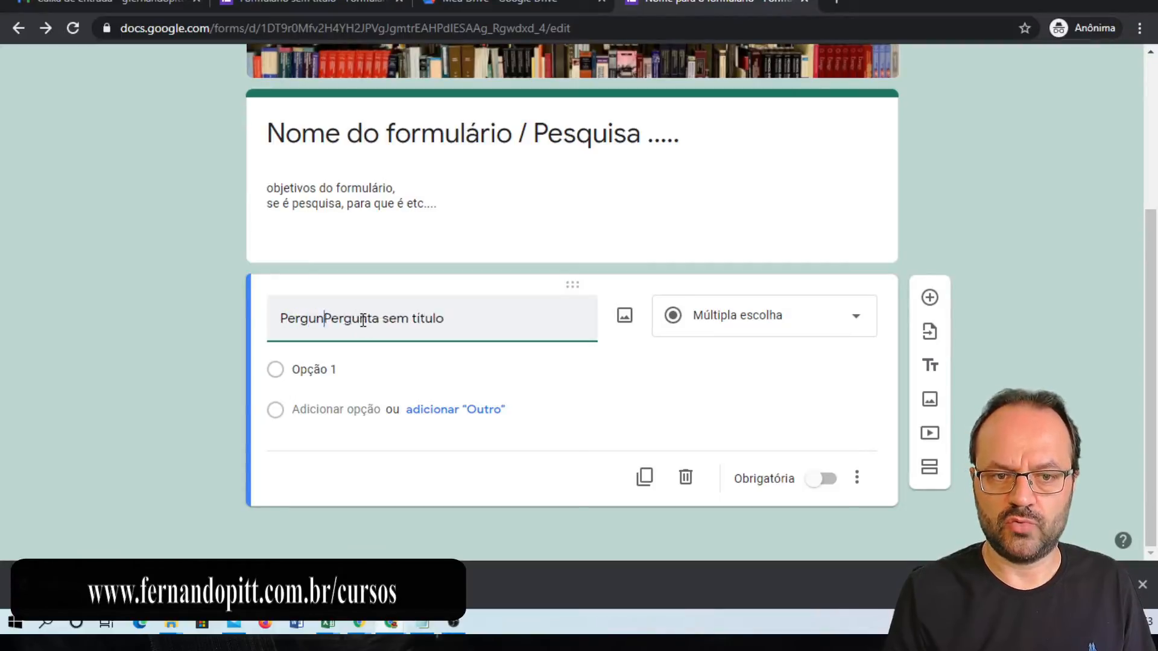
key(BackSpace)
key(BackSpace)
key(BackSpace)
text(a 01)
key(shift+End)
key(Delete)
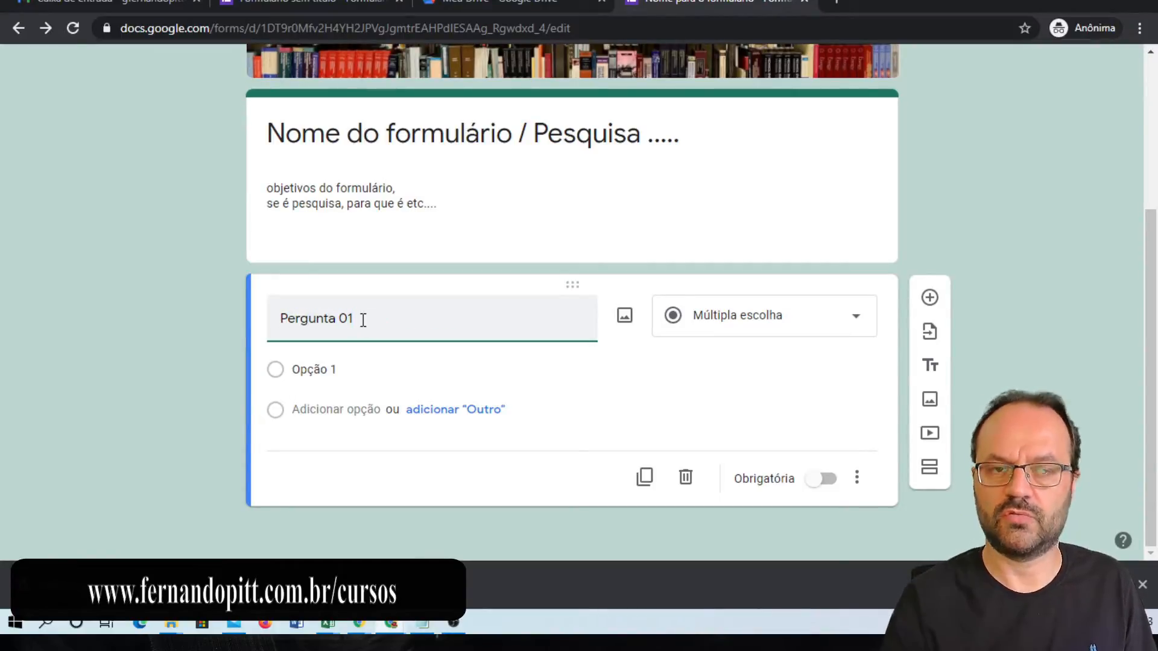
- Insert the first open-book photo from a Google image search for "livros" into the "Pergunta 01" question
click(628, 318)
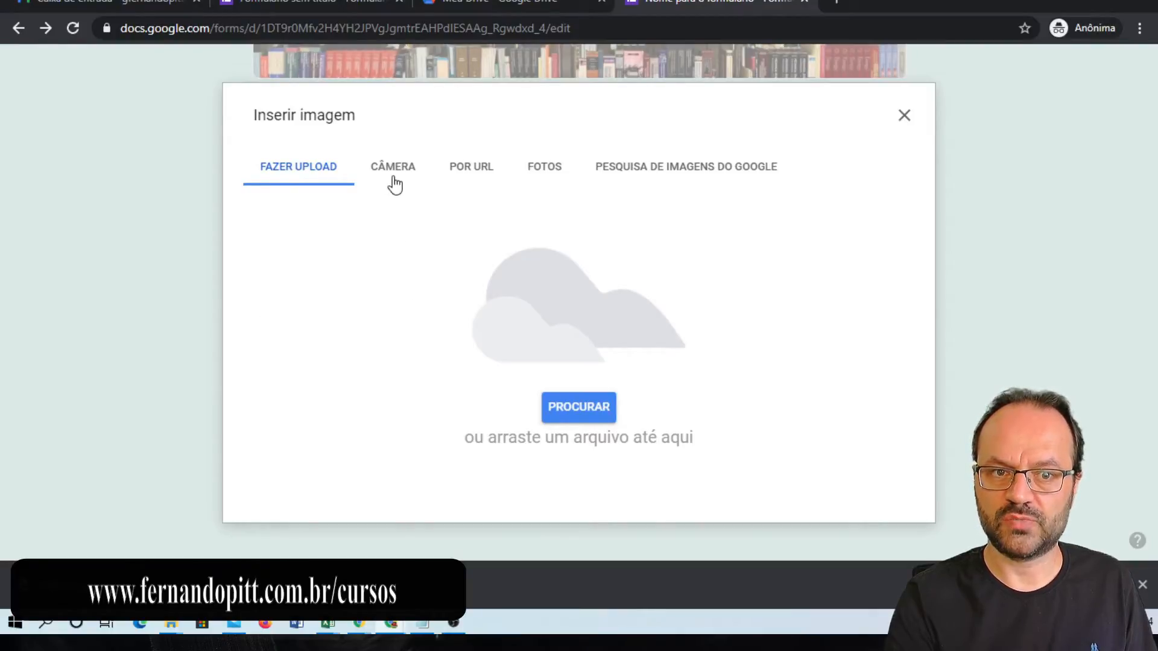
click(475, 177)
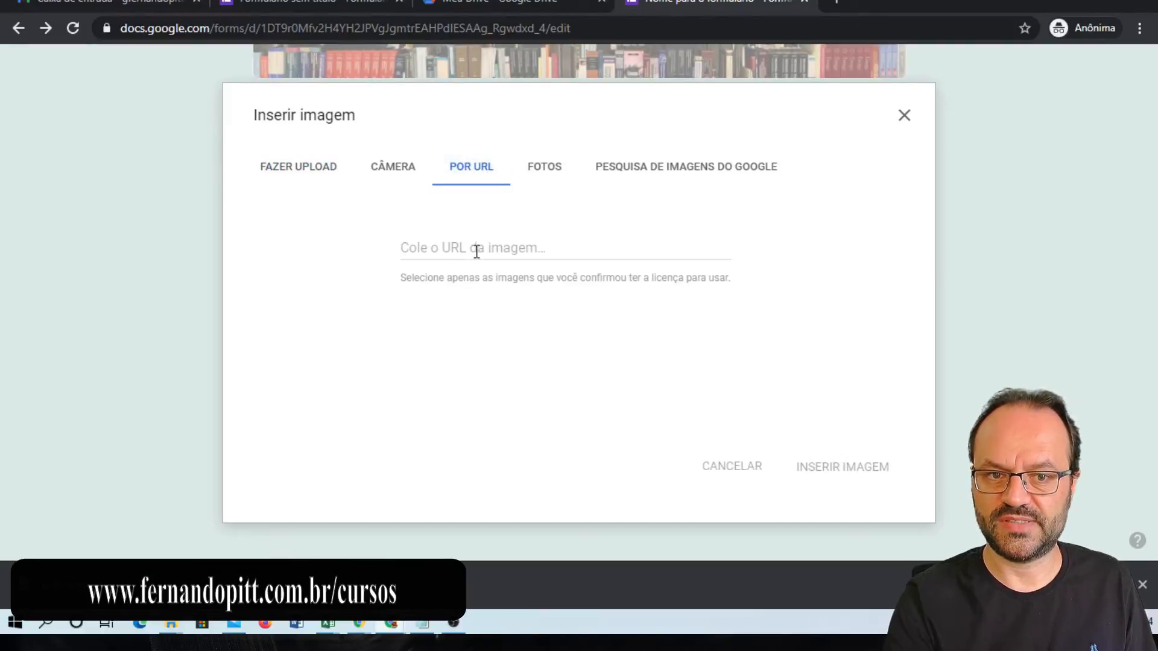
click(554, 177)
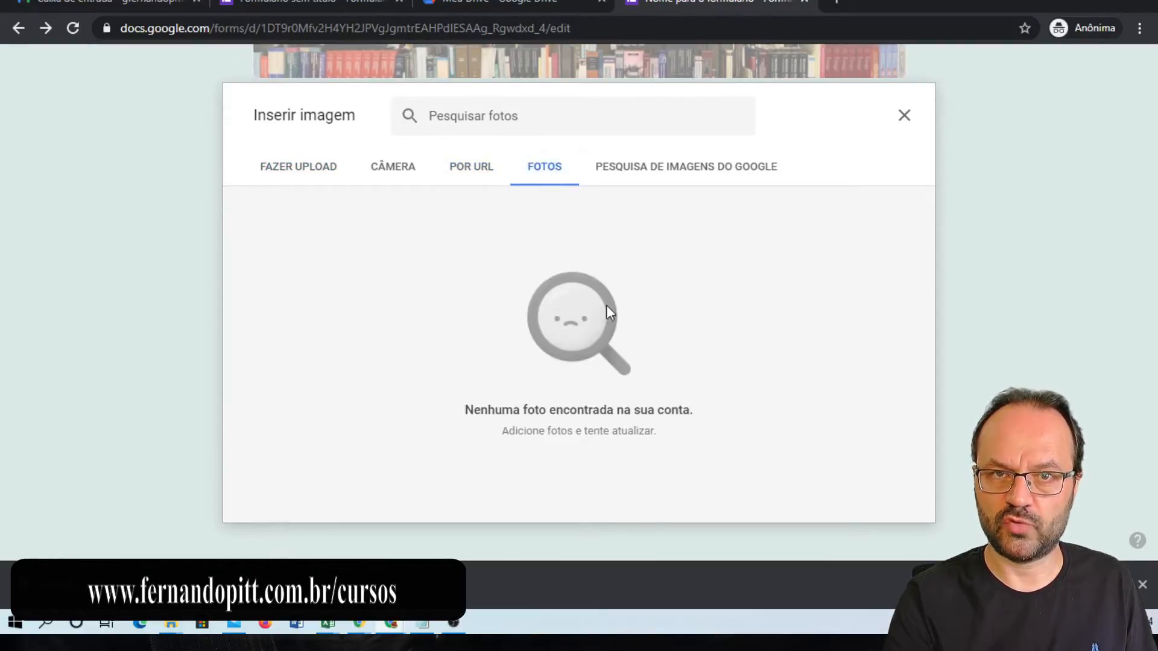
click(690, 176)
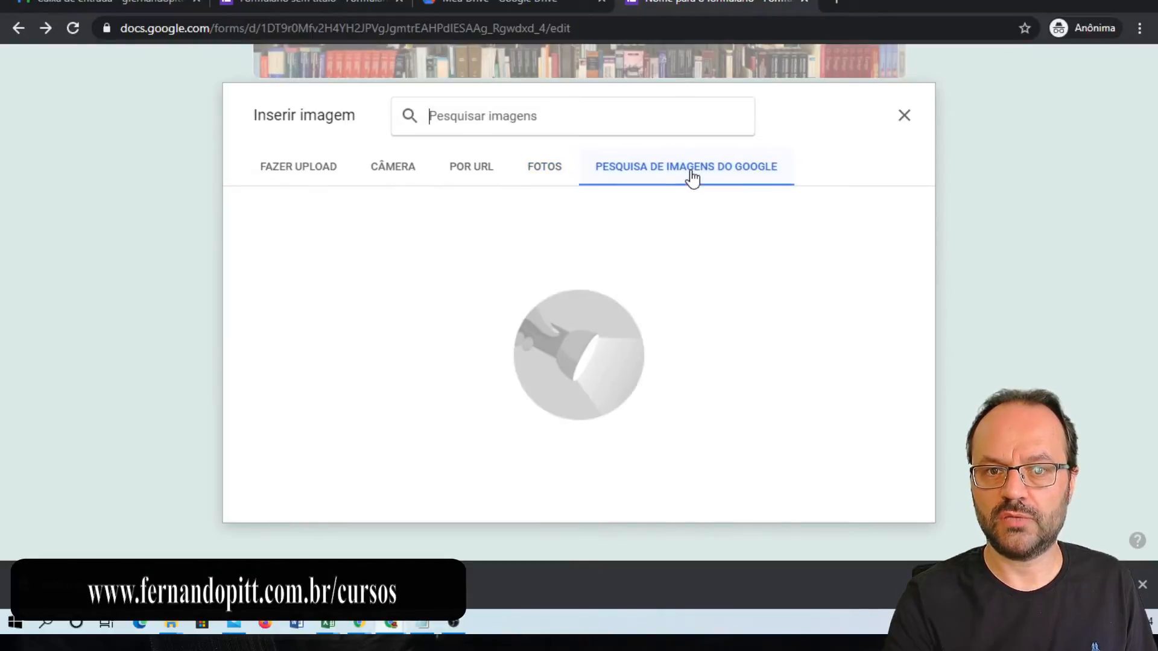
click(507, 116)
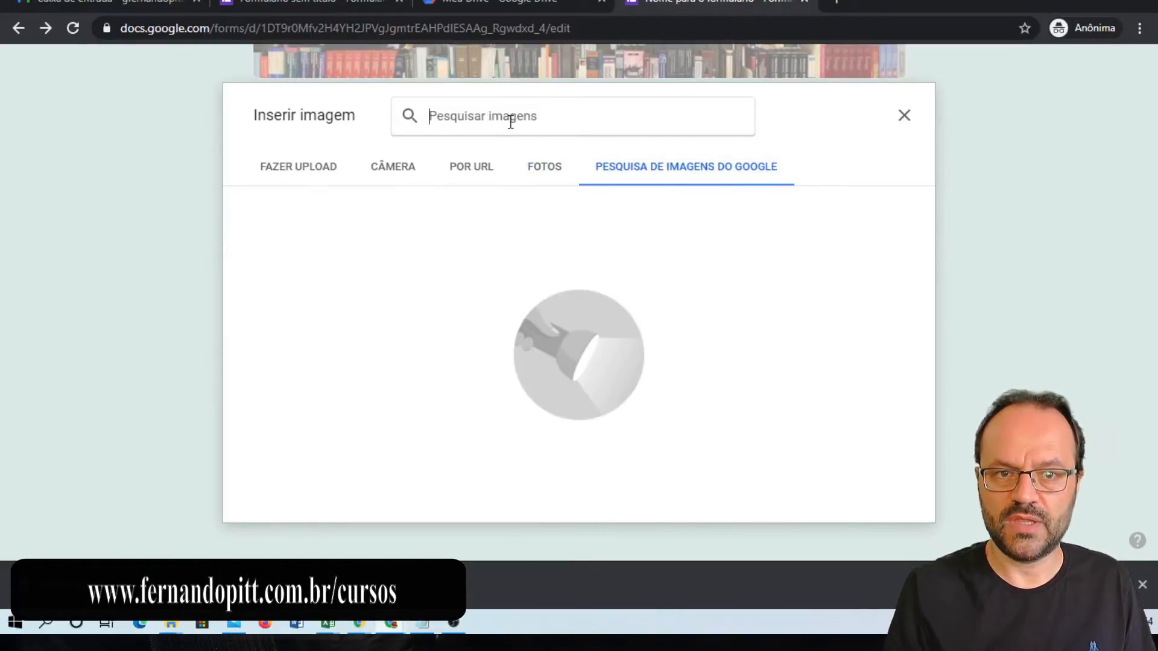
text(livros)
key(Return)
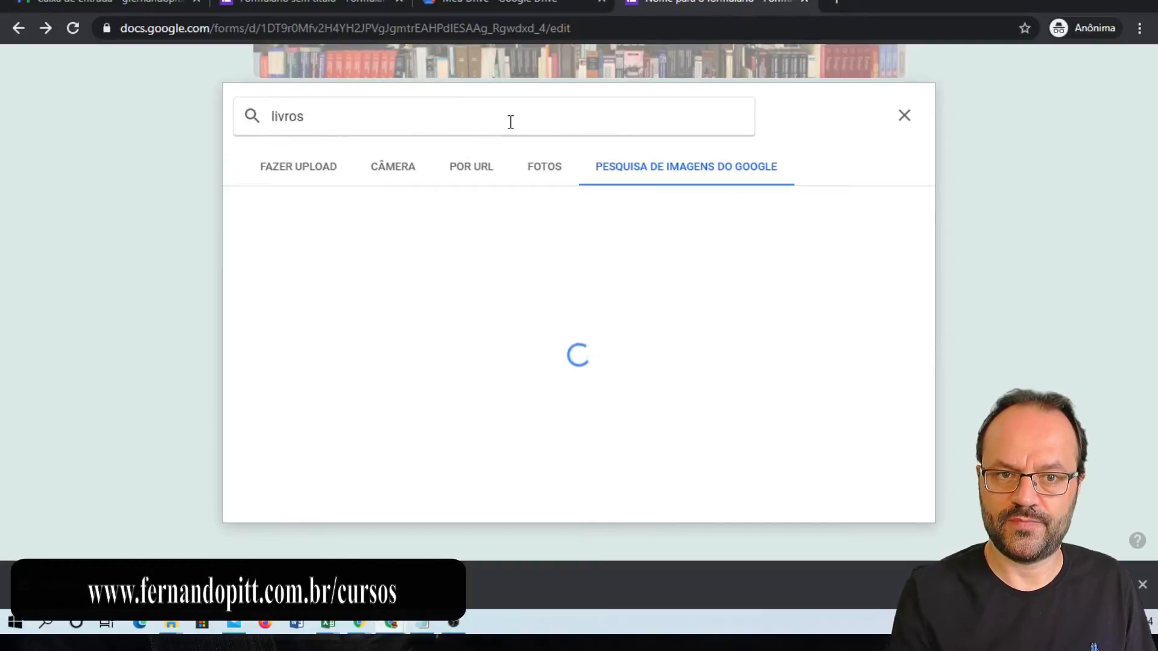
click(344, 270)
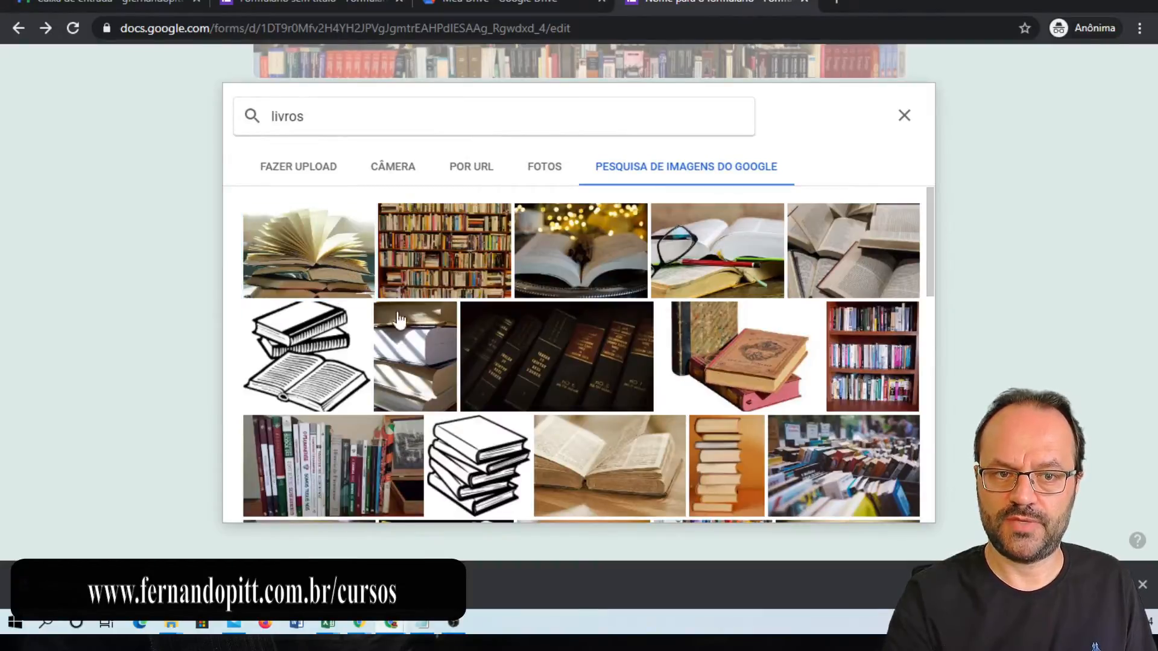
click(902, 504)
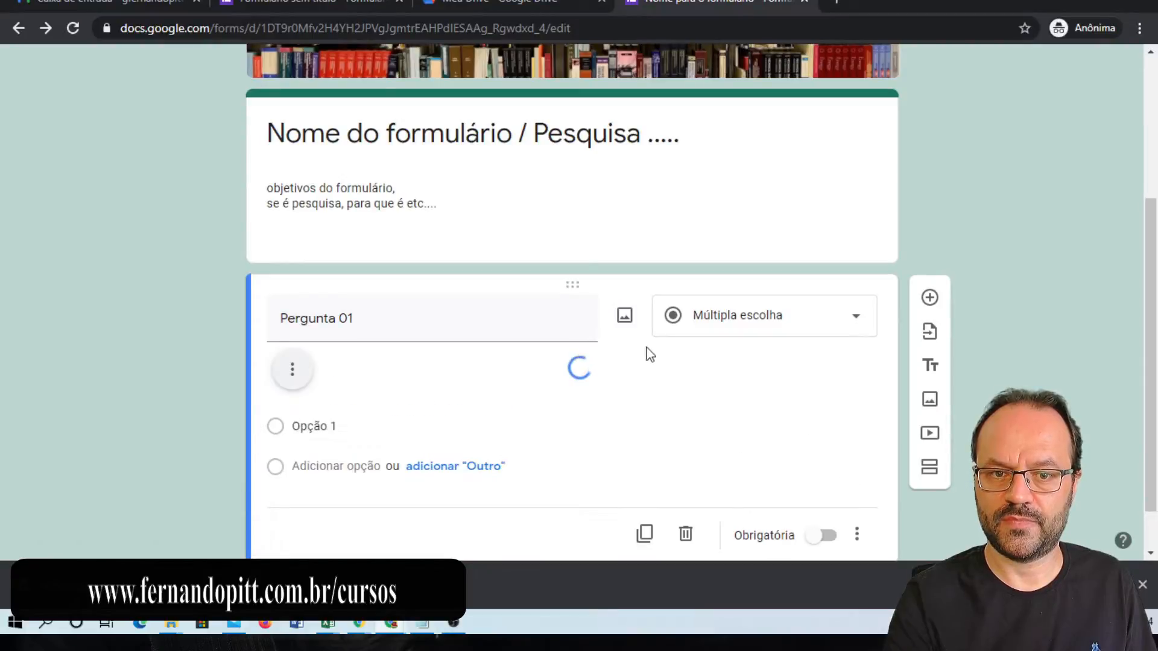
- Review the inserted book image, change the "Pergunta 01" type to "Resposta curta", and view its answer field
scroll(631, 409, down, 7)
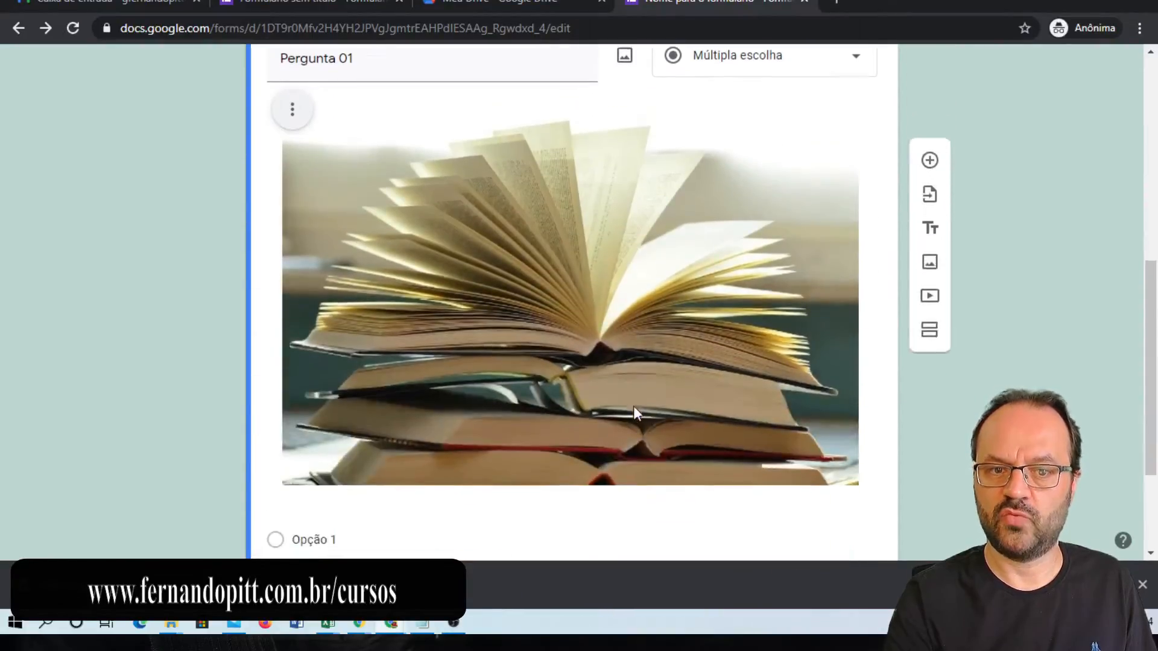
scroll(622, 420, up, 7)
scroll(609, 418, down, 3)
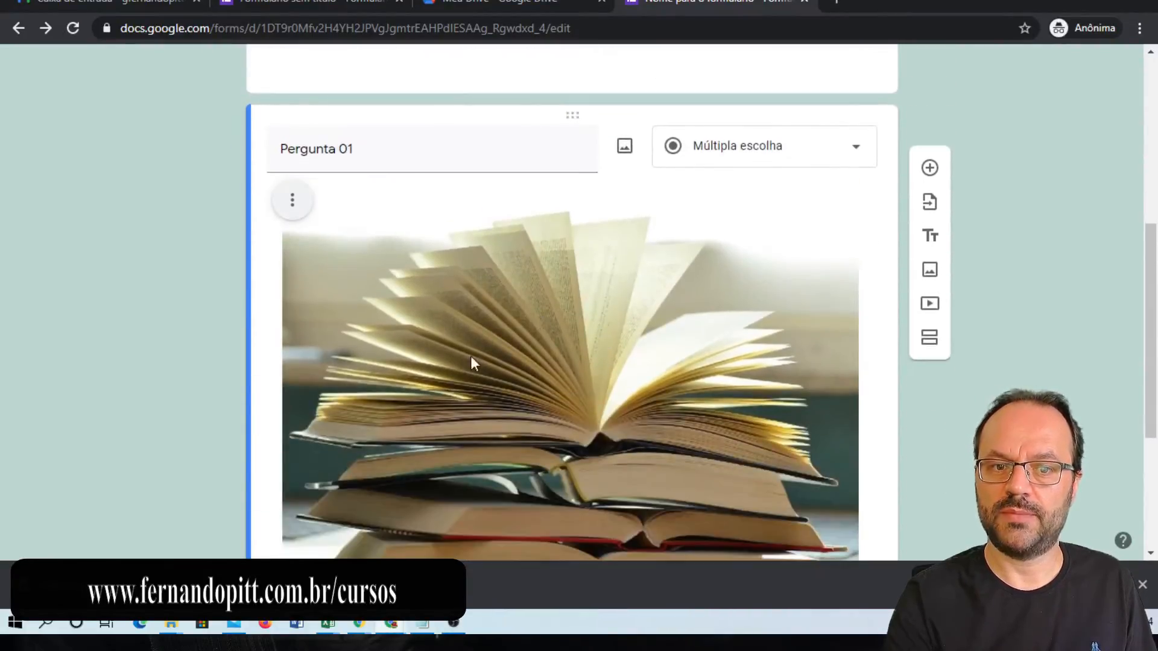
scroll(573, 416, down, 4)
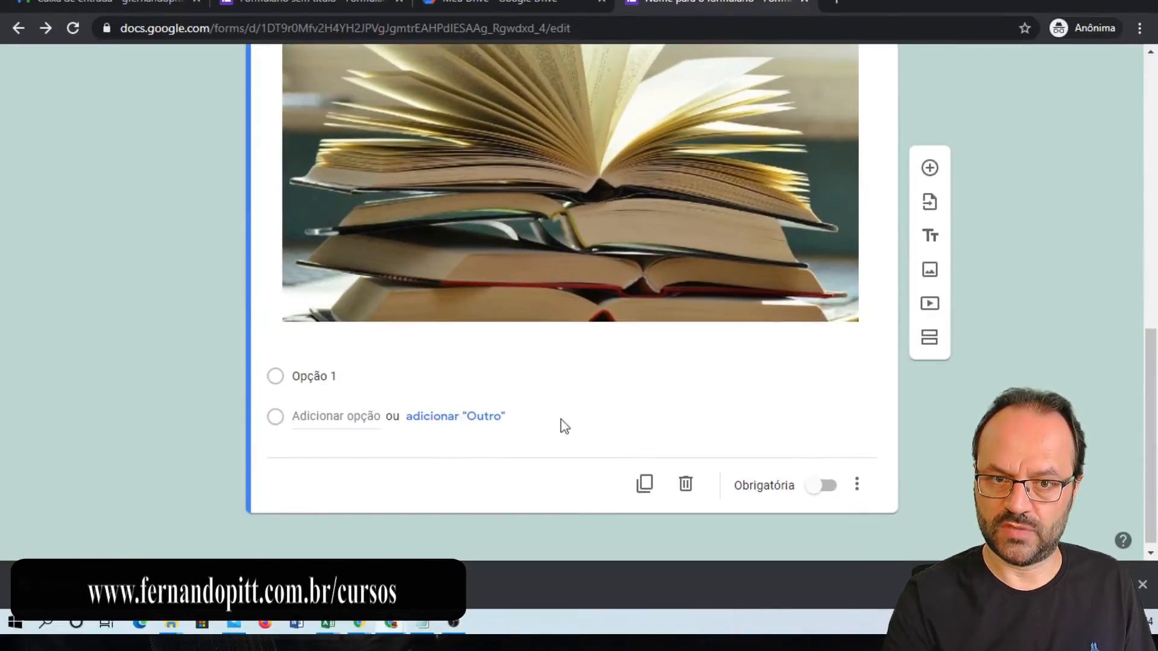
scroll(566, 377, up, 4)
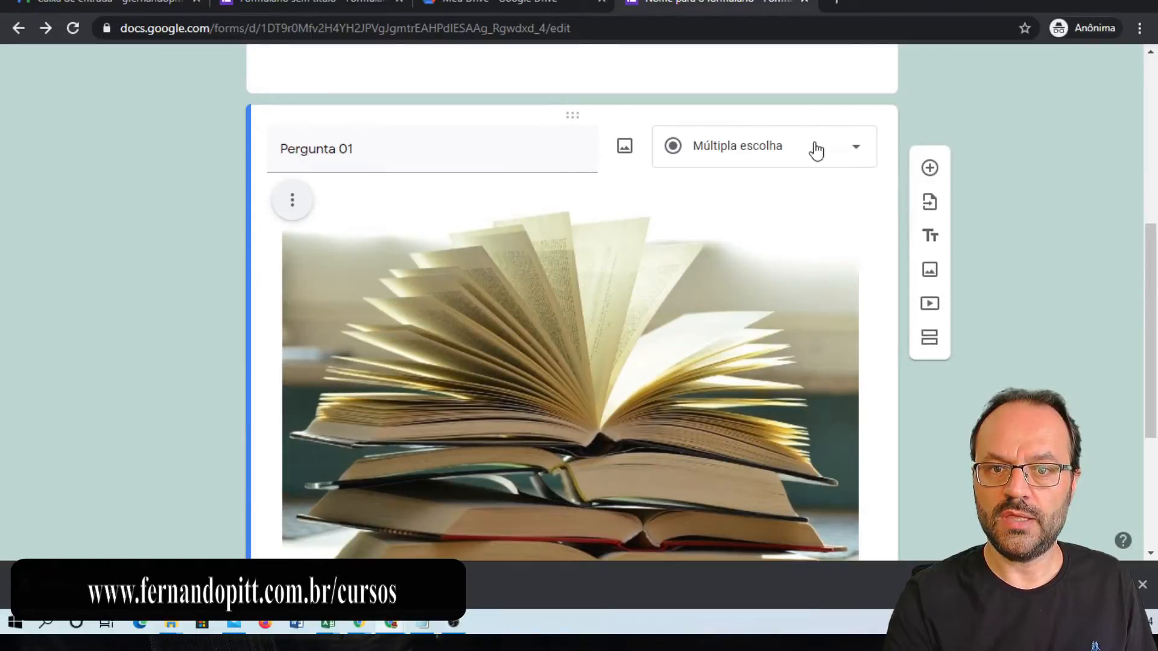
click(817, 148)
scroll(812, 181, up, 3)
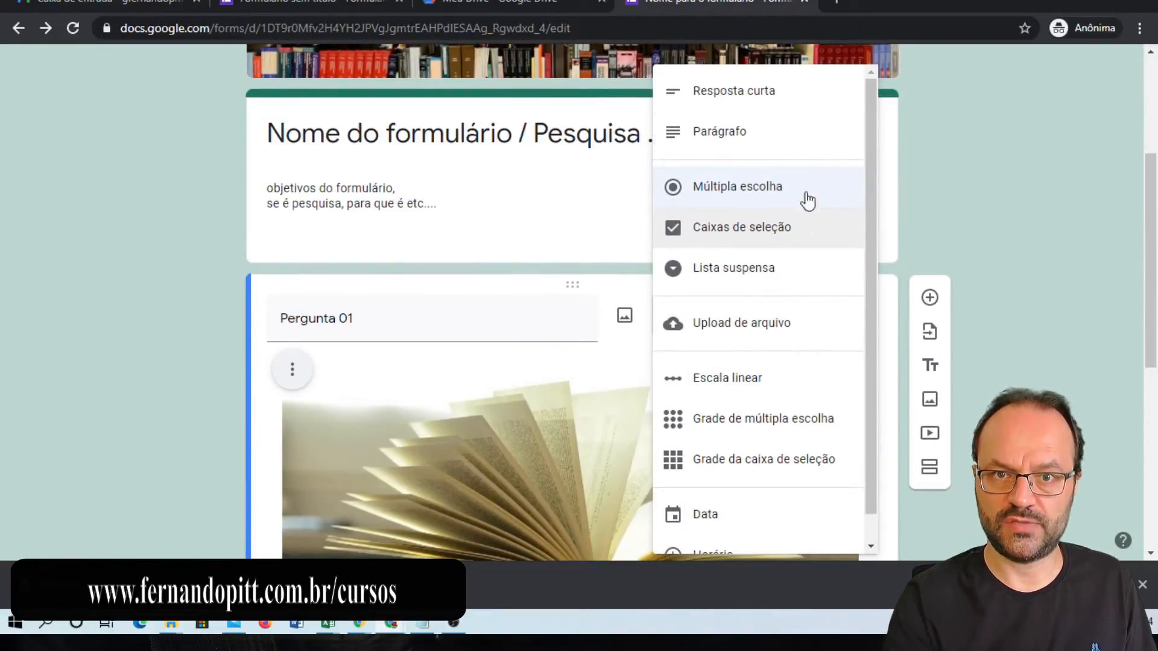
click(784, 101)
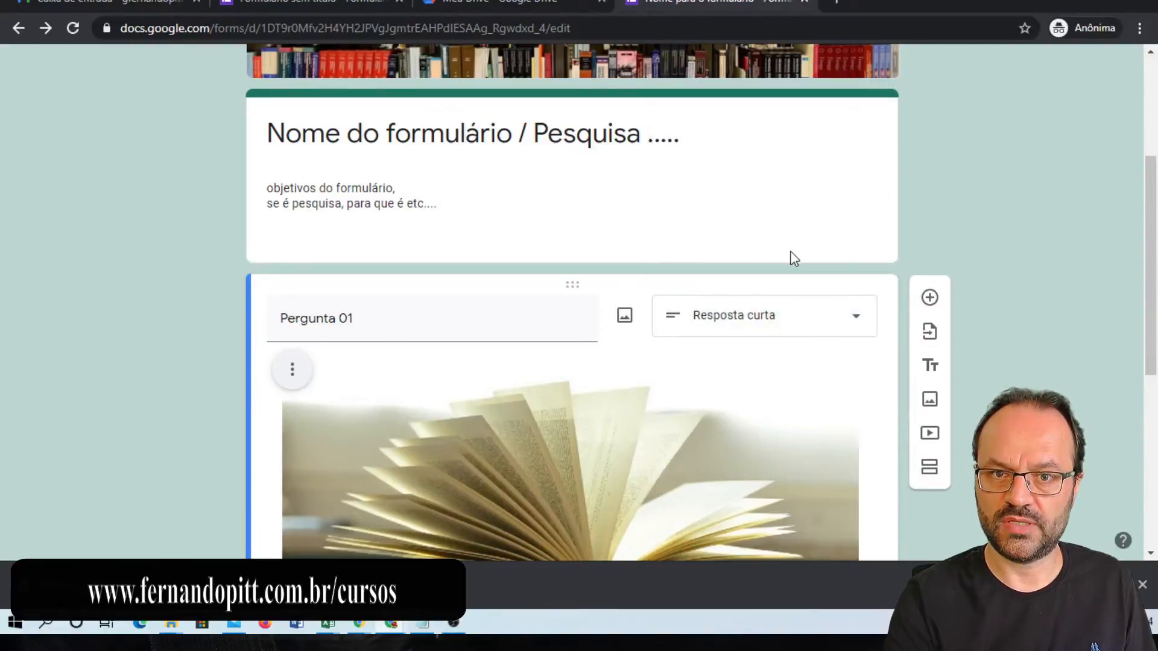
scroll(790, 256, down, 7)
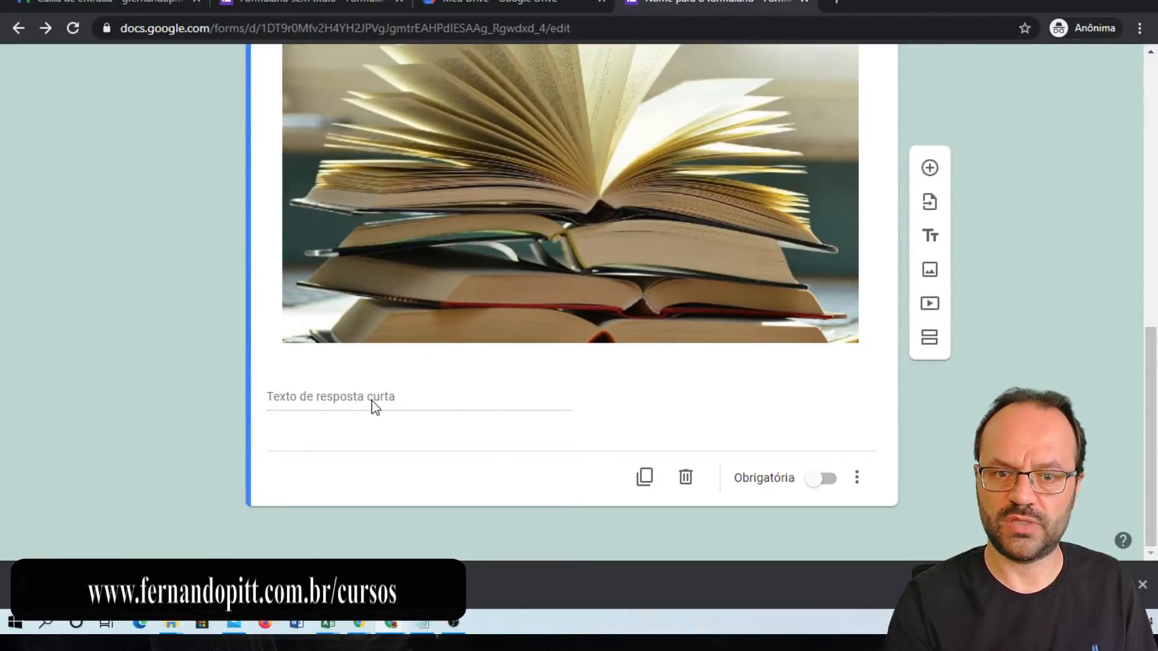
- Change the "Pergunta 01" question type to "Parágrafo" and view its long answer field
scroll(871, 271, up, 7)
click(812, 342)
click(736, 130)
scroll(682, 259, down, 7)
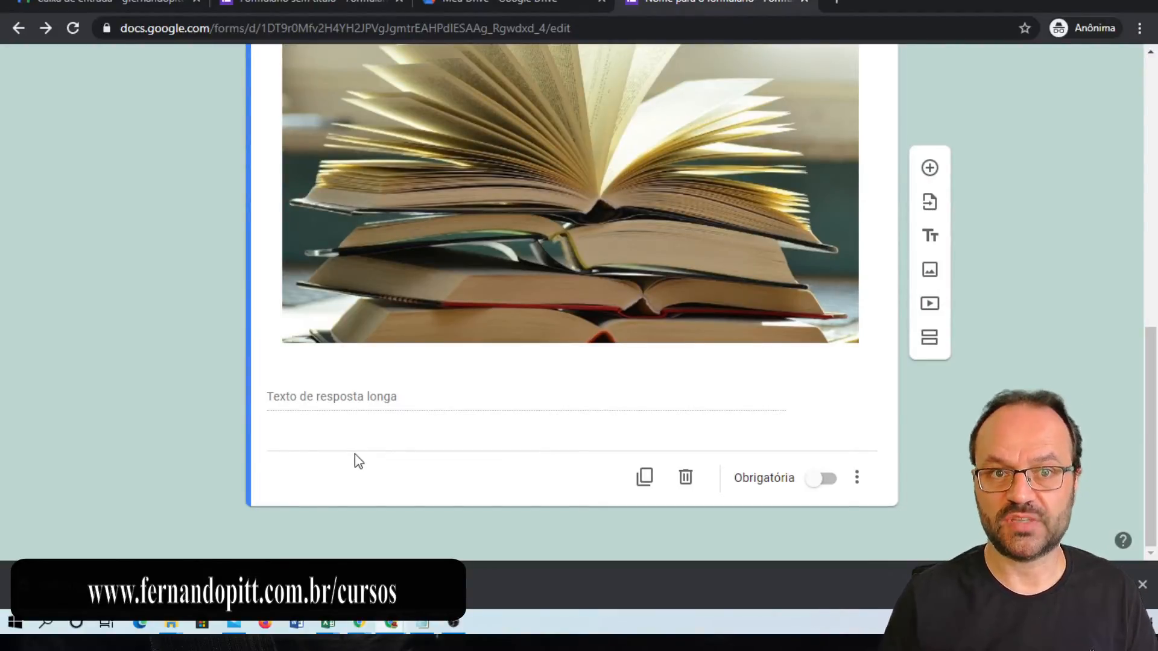
- Set the "Pergunta 01" question type back to "Múltipla escolha"
scroll(682, 338, up, 7)
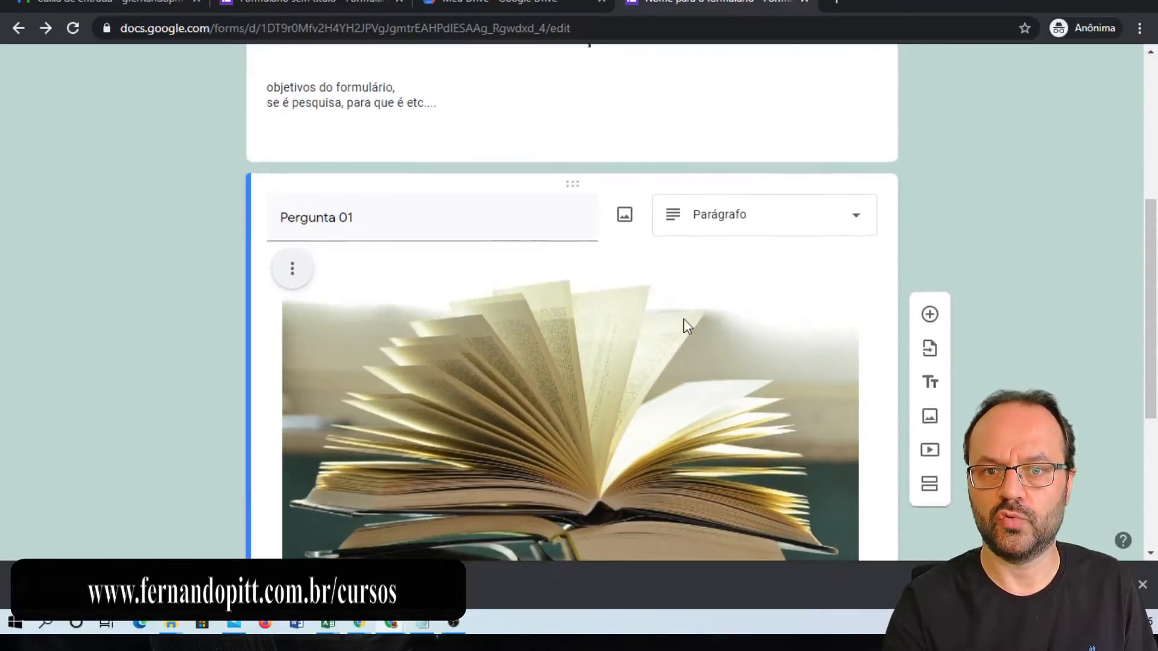
scroll(742, 353, down, 5)
scroll(766, 193, up, 3)
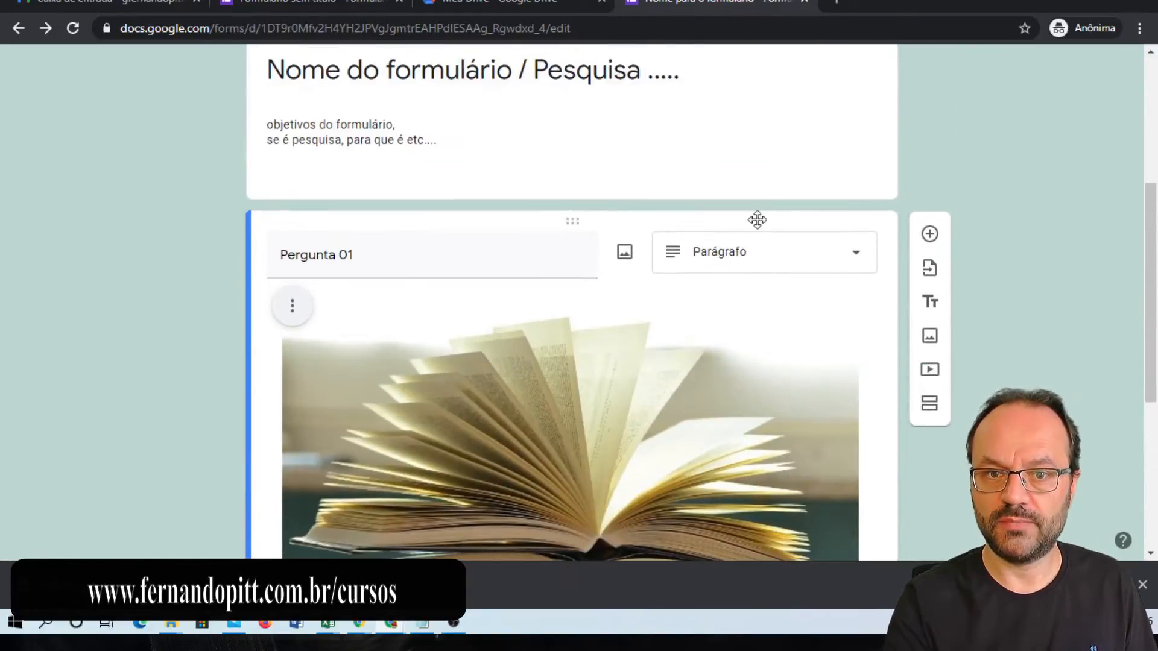
click(725, 269)
click(745, 186)
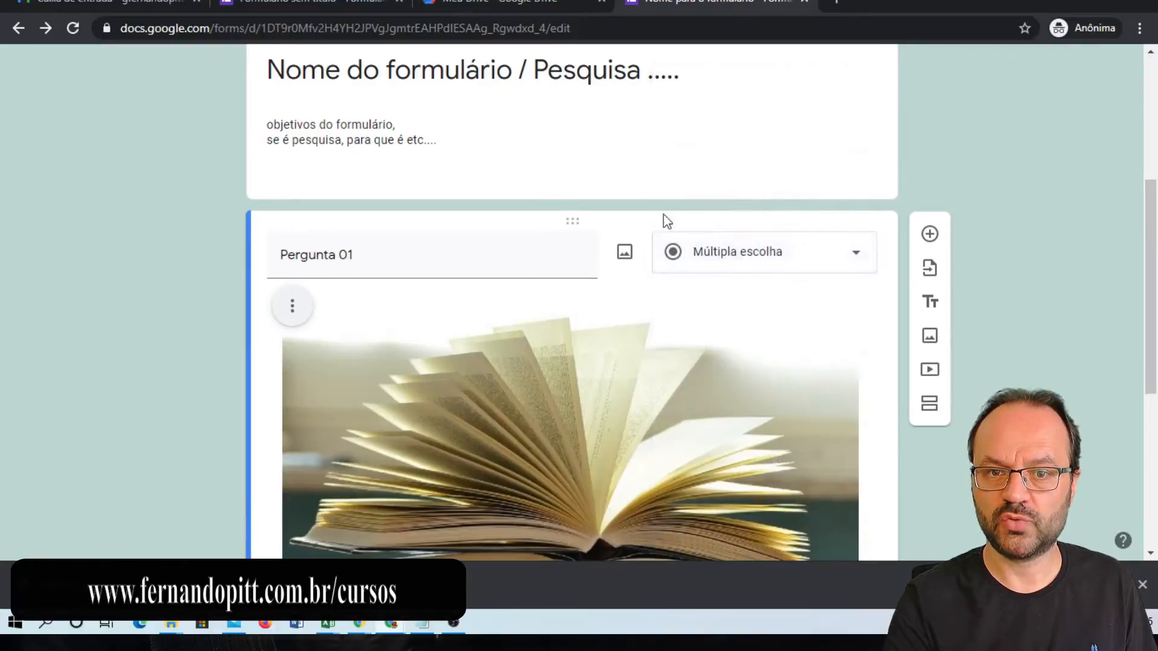
- Add a second and a third answer option to "Pergunta 01" below the book image
scroll(399, 326, down, 5)
scroll(401, 326, down, 1)
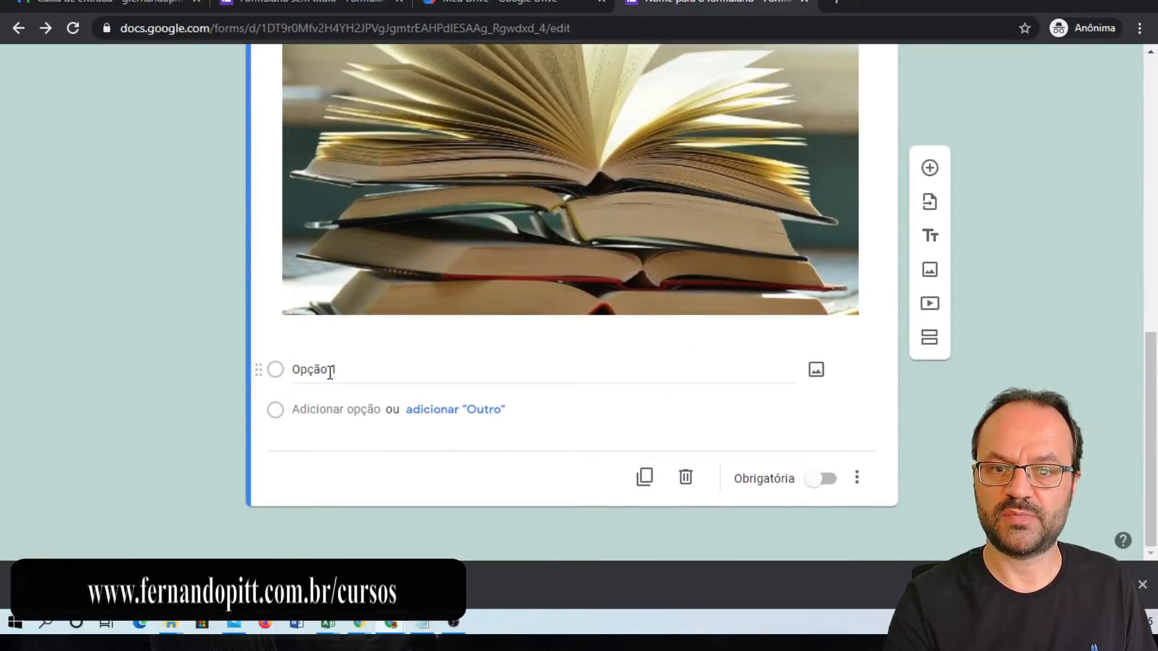
click(317, 410)
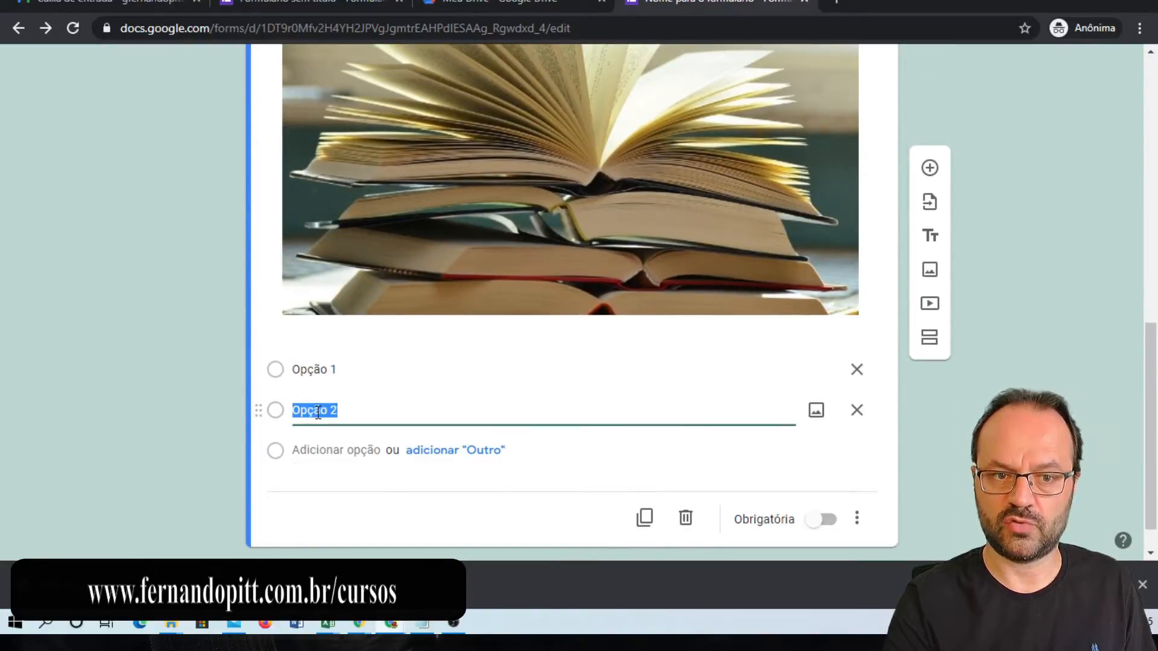
click(326, 450)
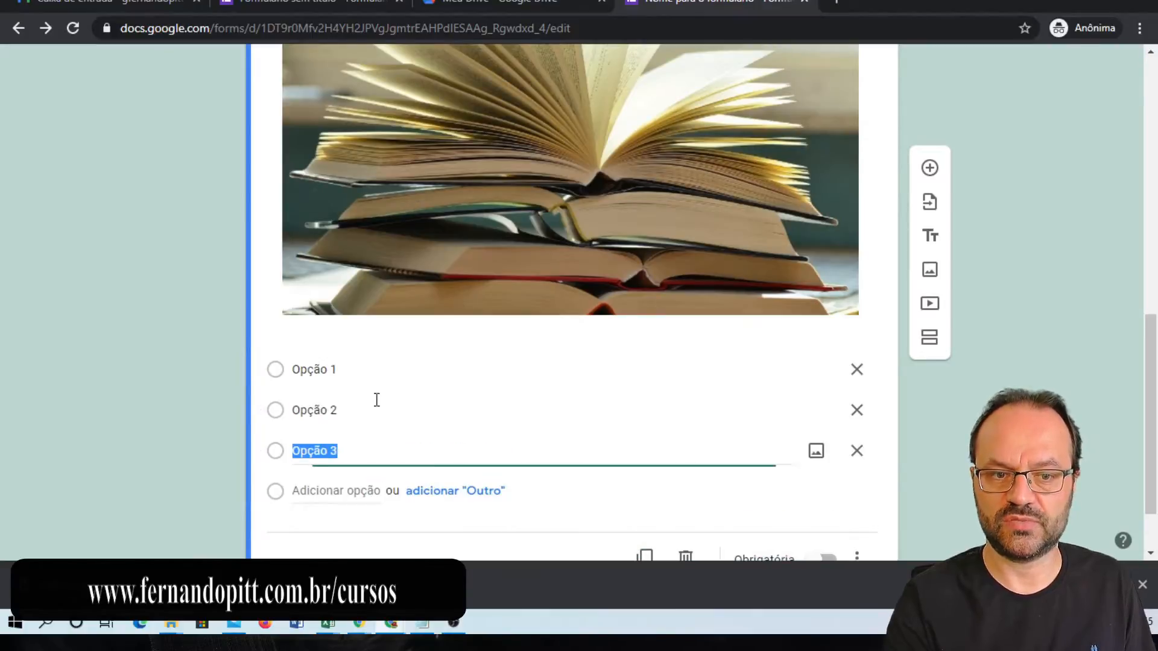
- Rename the first two answer options of "Pergunta 01" as "Resposta 1" and "Resposta 2"
click(545, 370)
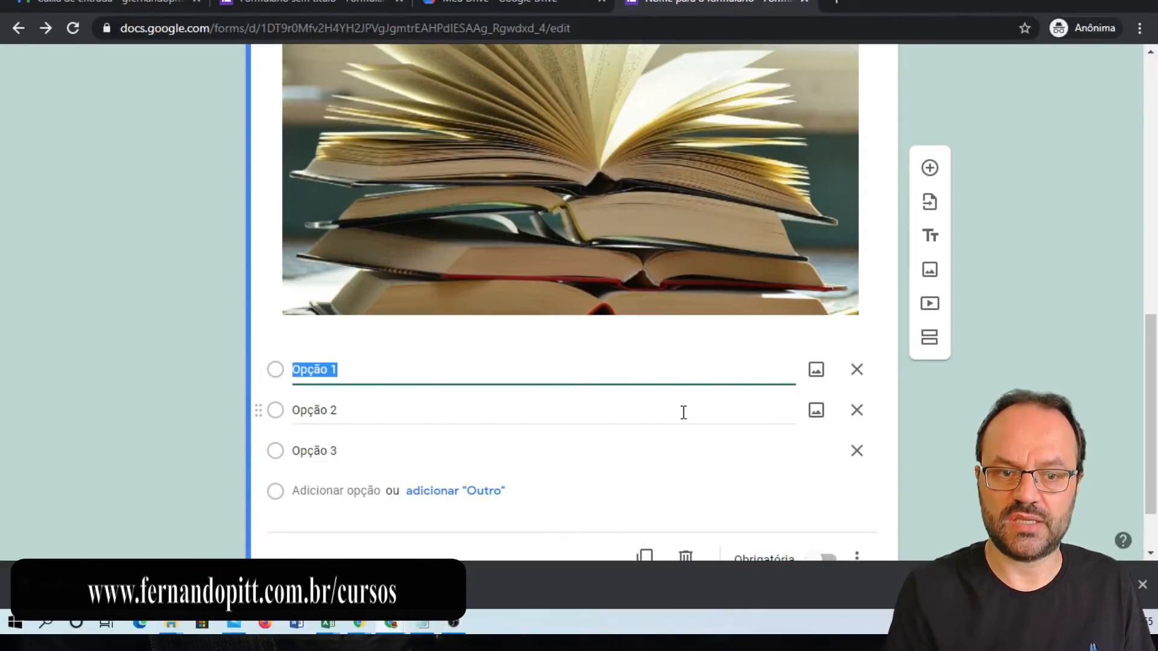
text(Resposta)
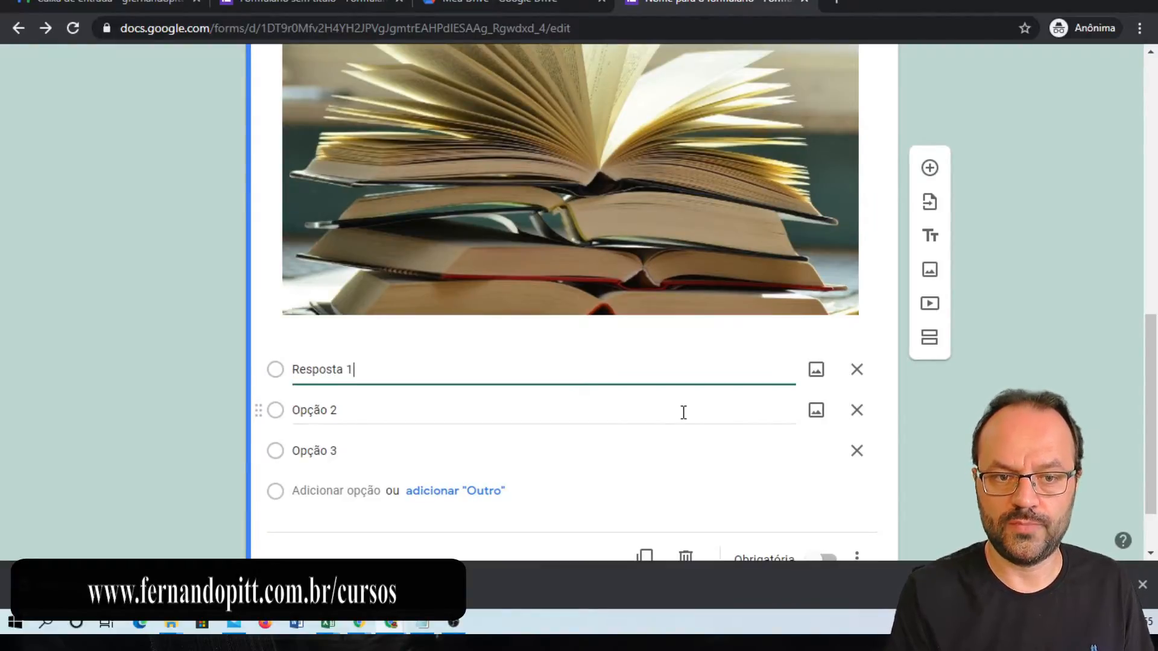
click(343, 410)
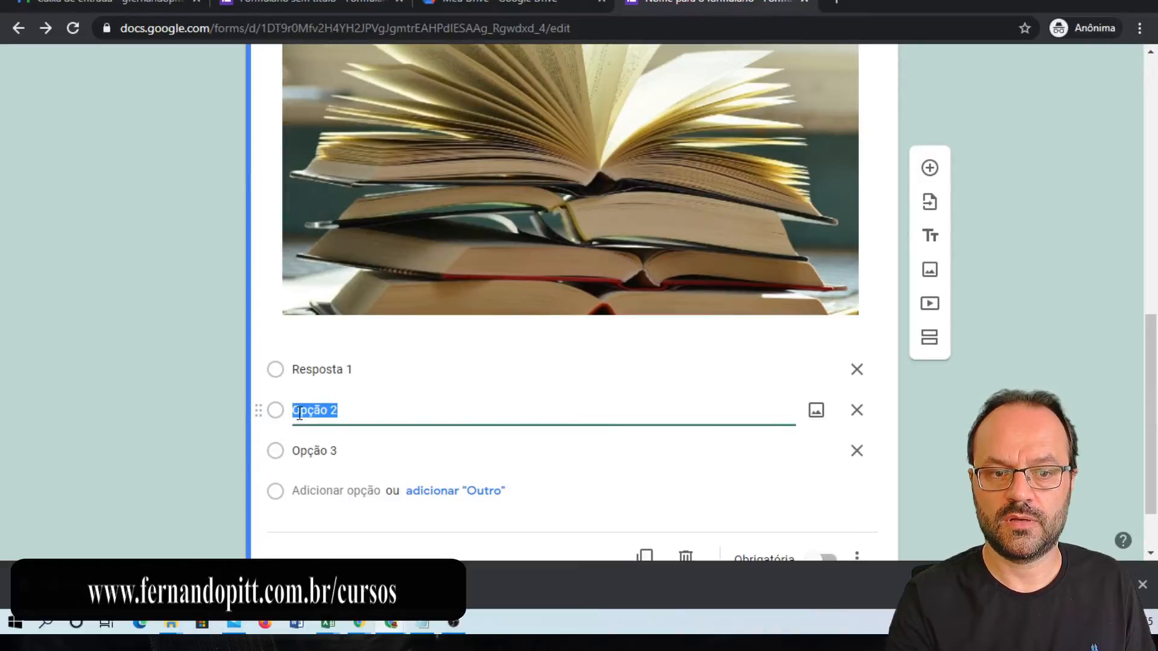
text(REsposta)
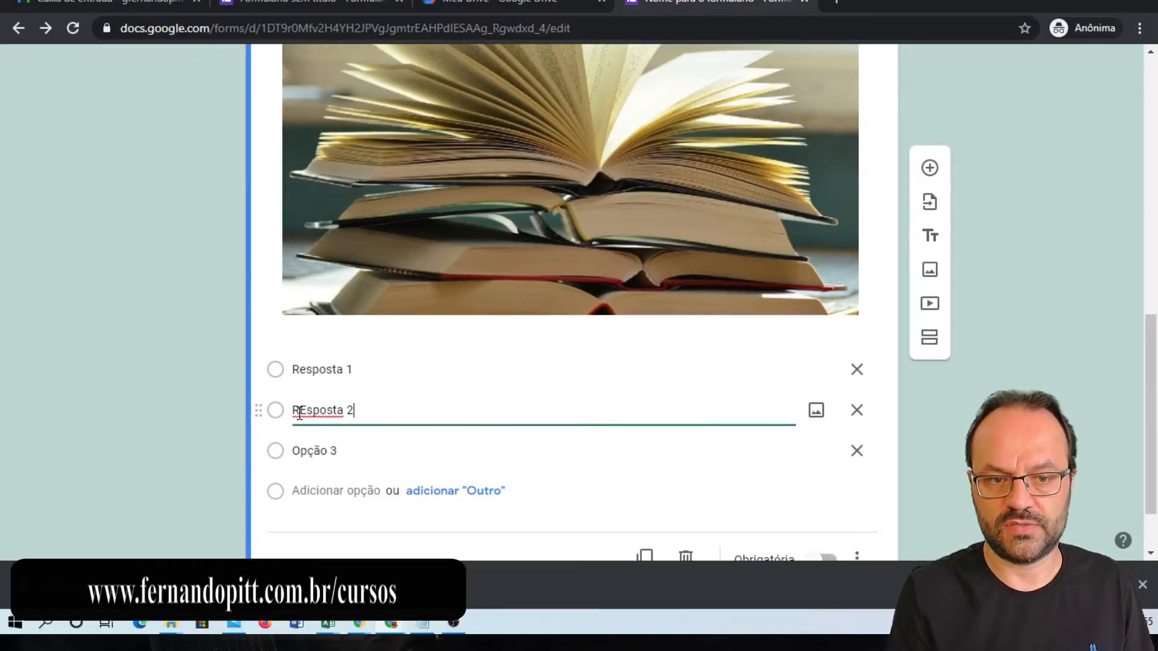
key(Delete)
text(e)
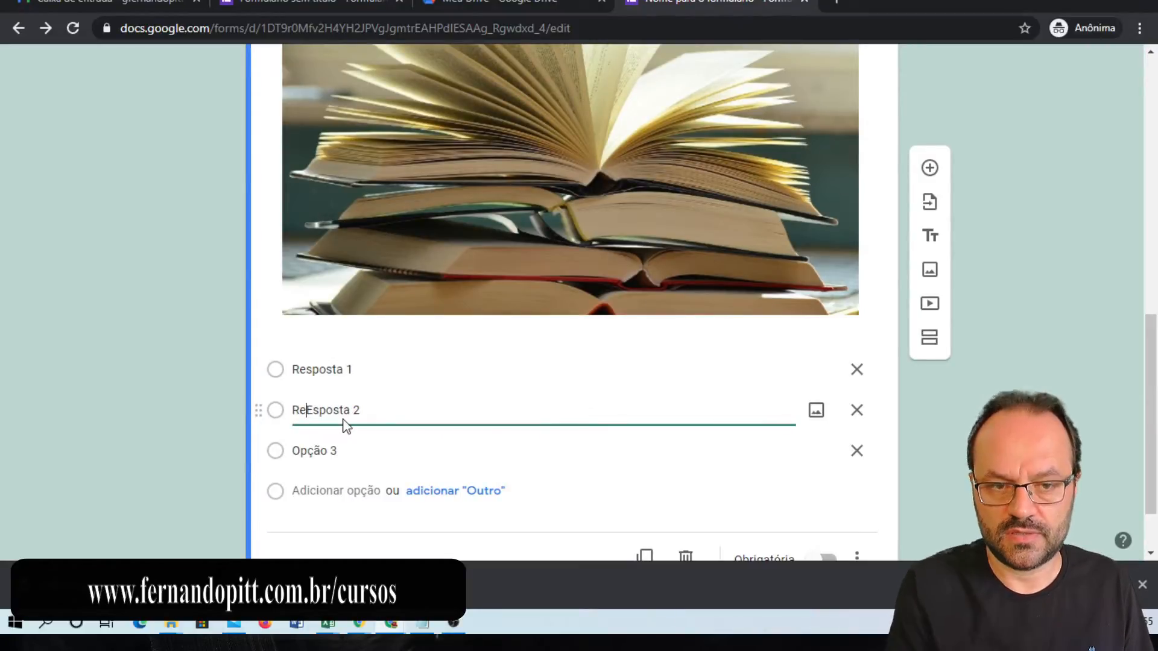
key(Tab)
key(Tab)
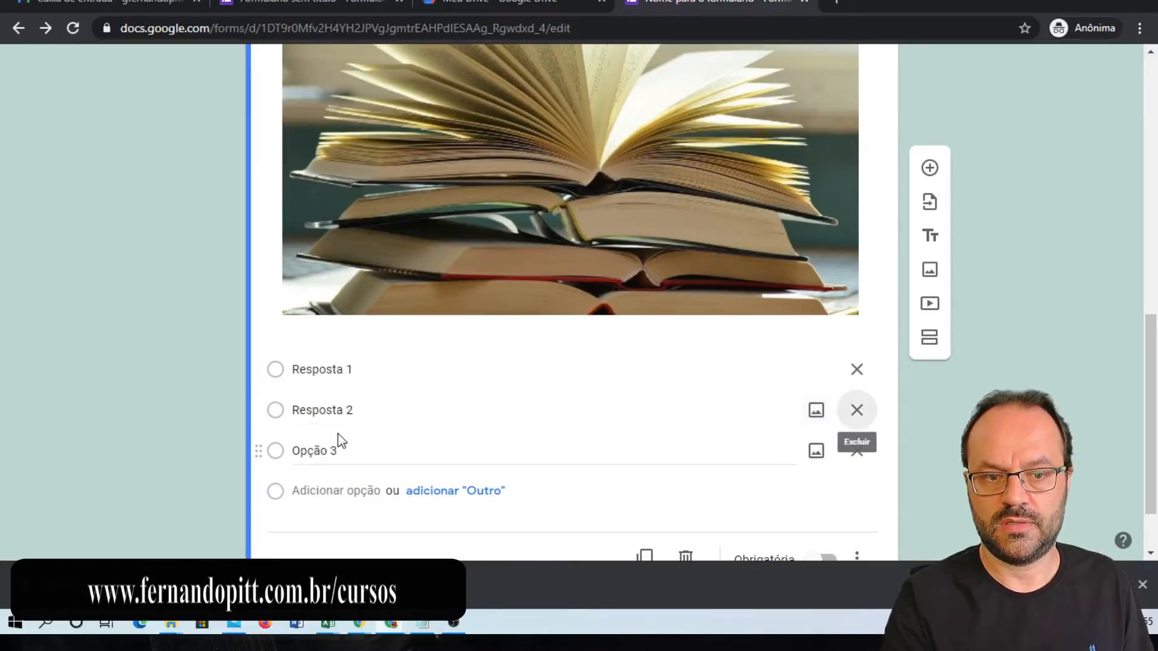
- Rename the third answer option as "Resposta 3" and add an "Outro" option below it
click(298, 452)
text(Resposta)
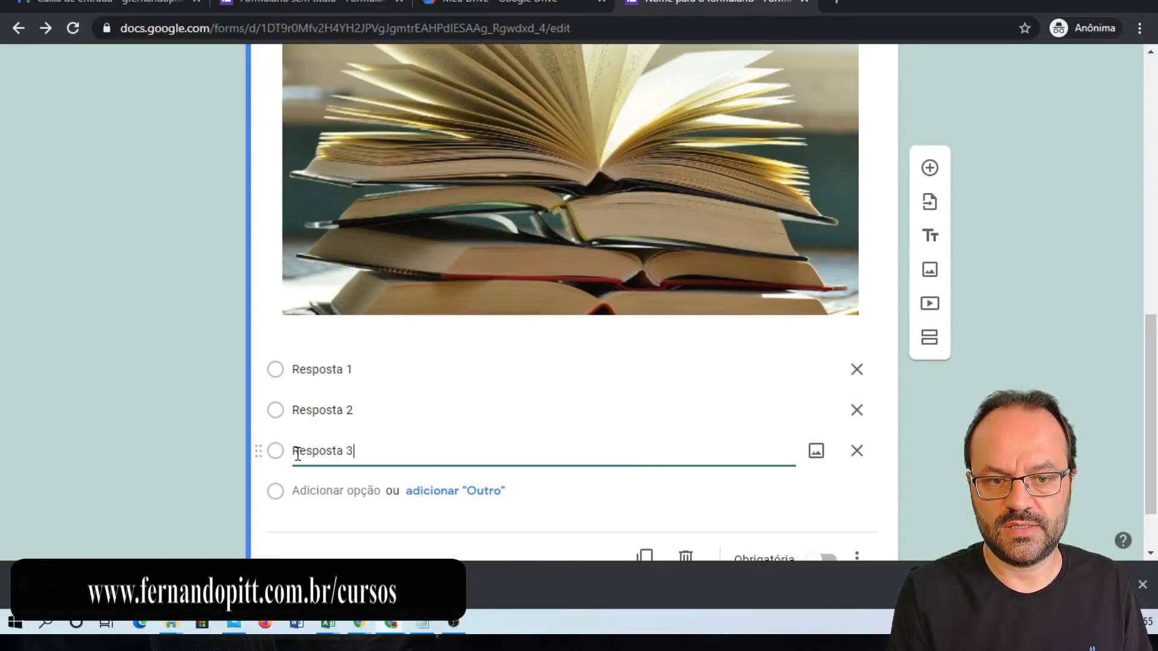
click(468, 491)
scroll(530, 434, down, 2)
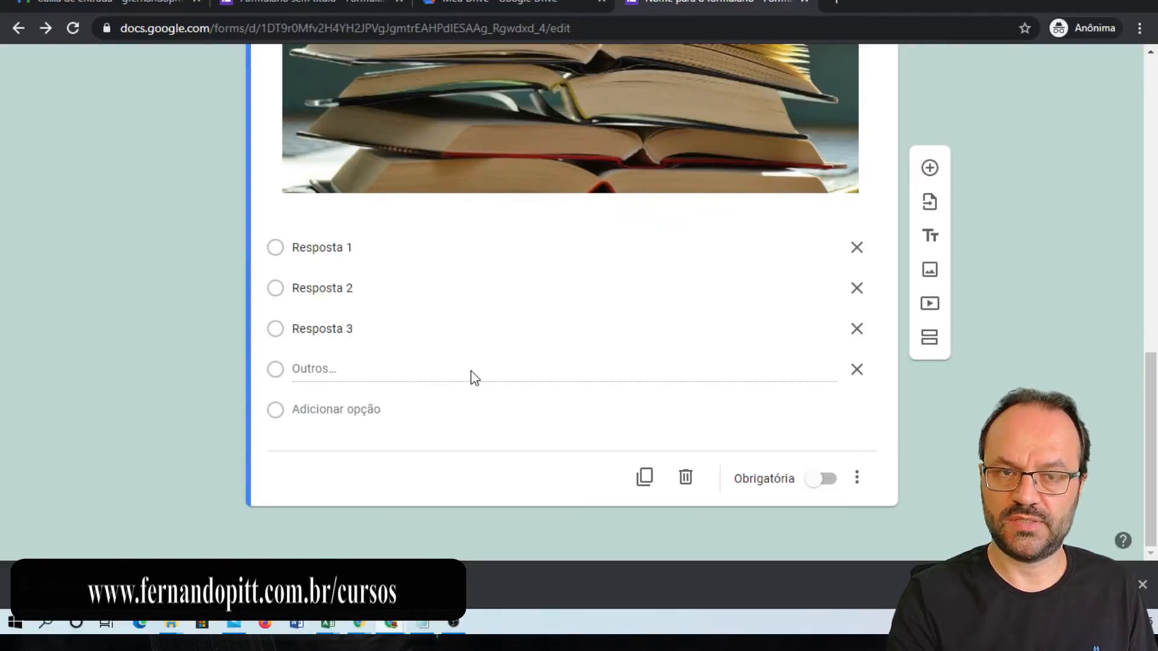
- Open the form preview and examine the header, the title card, and the "Pergunta 01" image and answer options
scroll(504, 370, up, 7)
scroll(805, 284, up, 5)
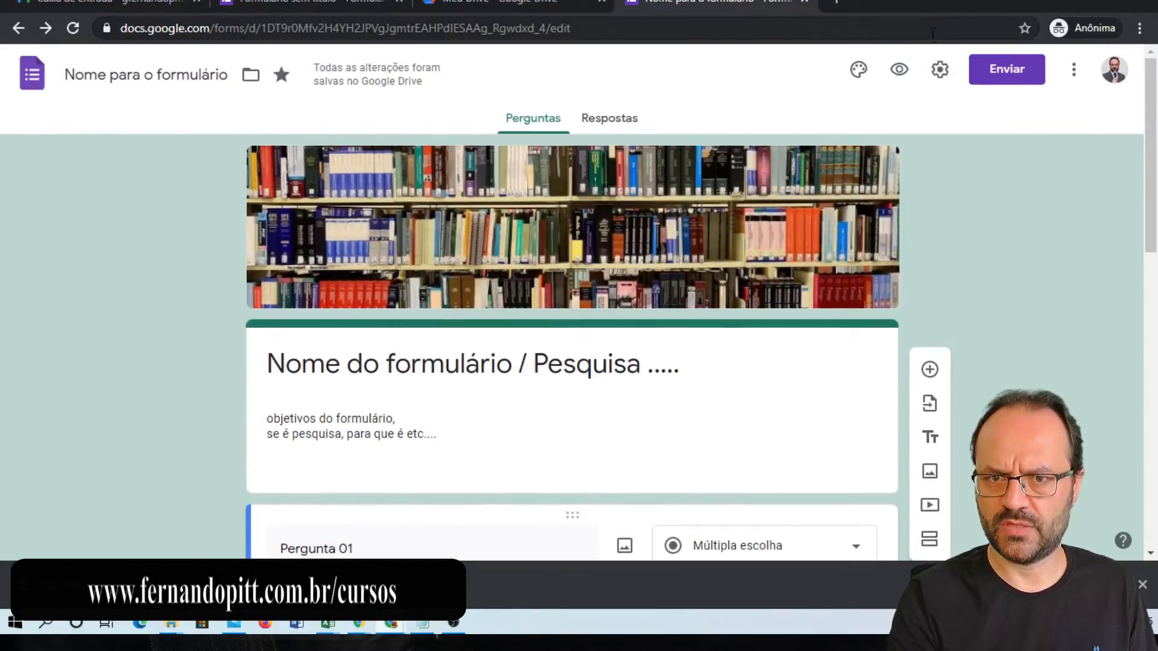
click(898, 70)
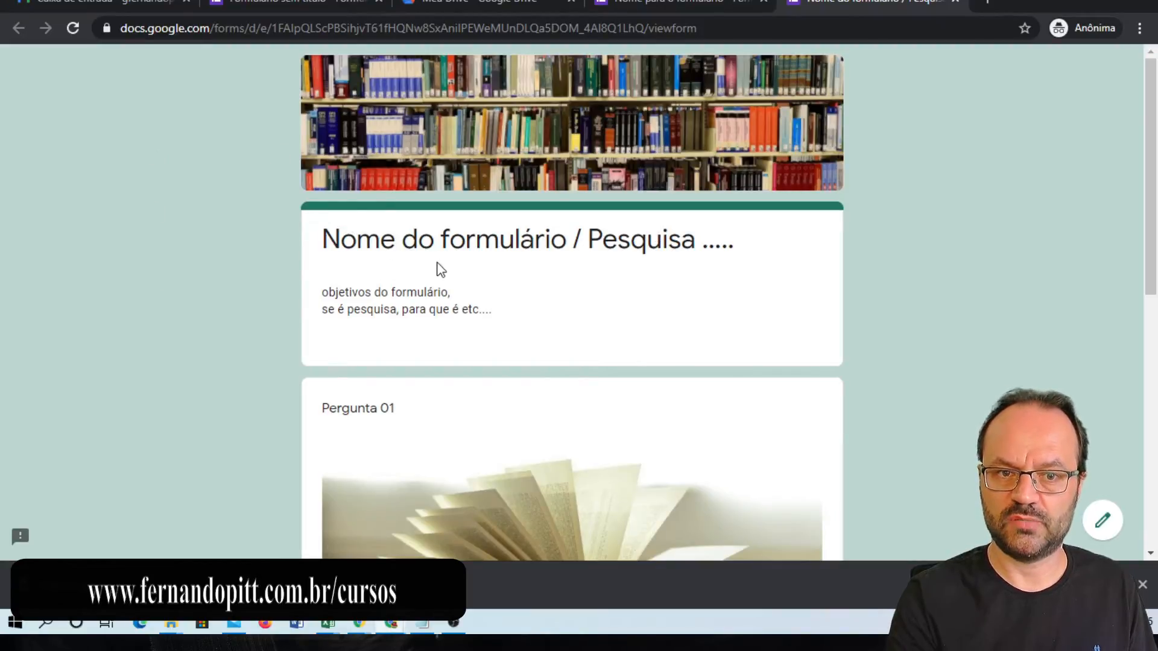
scroll(435, 272, down, 8)
scroll(428, 259, up, 6)
scroll(579, 374, down, 2)
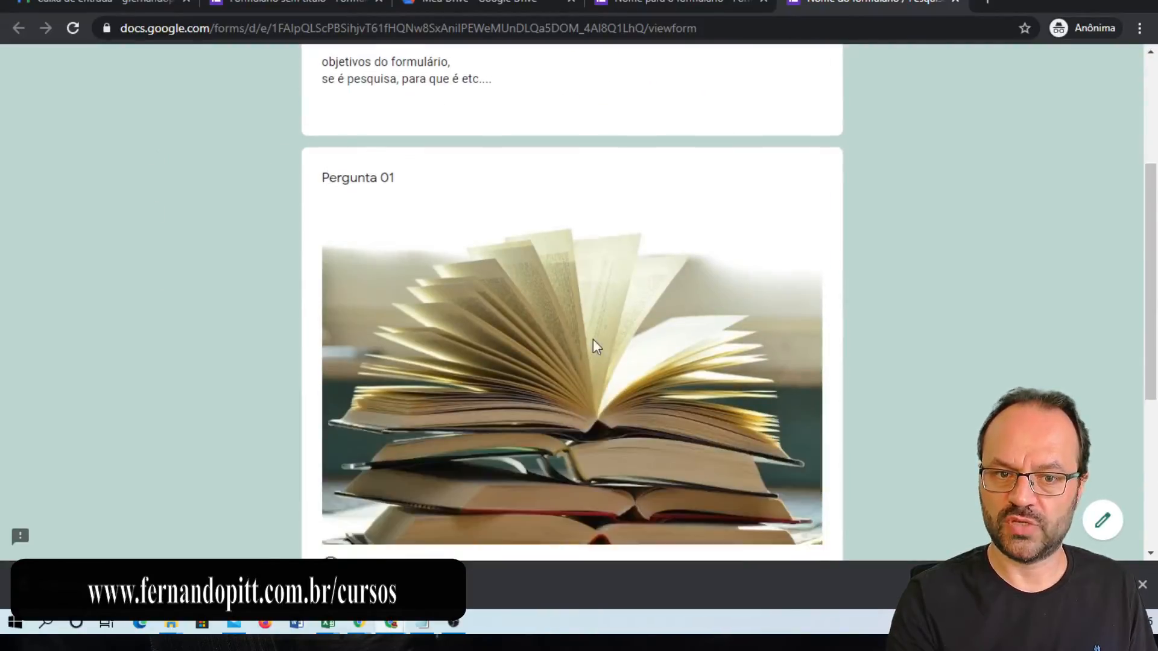
scroll(593, 339, down, 2)
scroll(570, 266, down, 4)
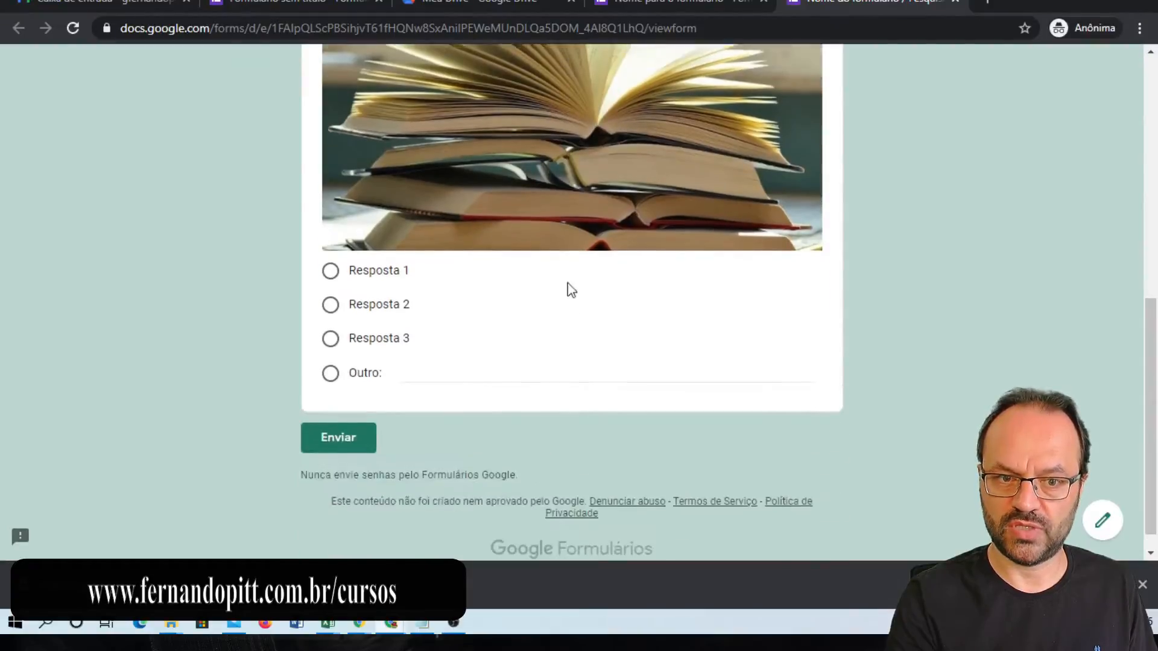
- Test the single-choice answers of "Pergunta 01" in the form preview by selecting each option, including "Outro", in turn
click(330, 246)
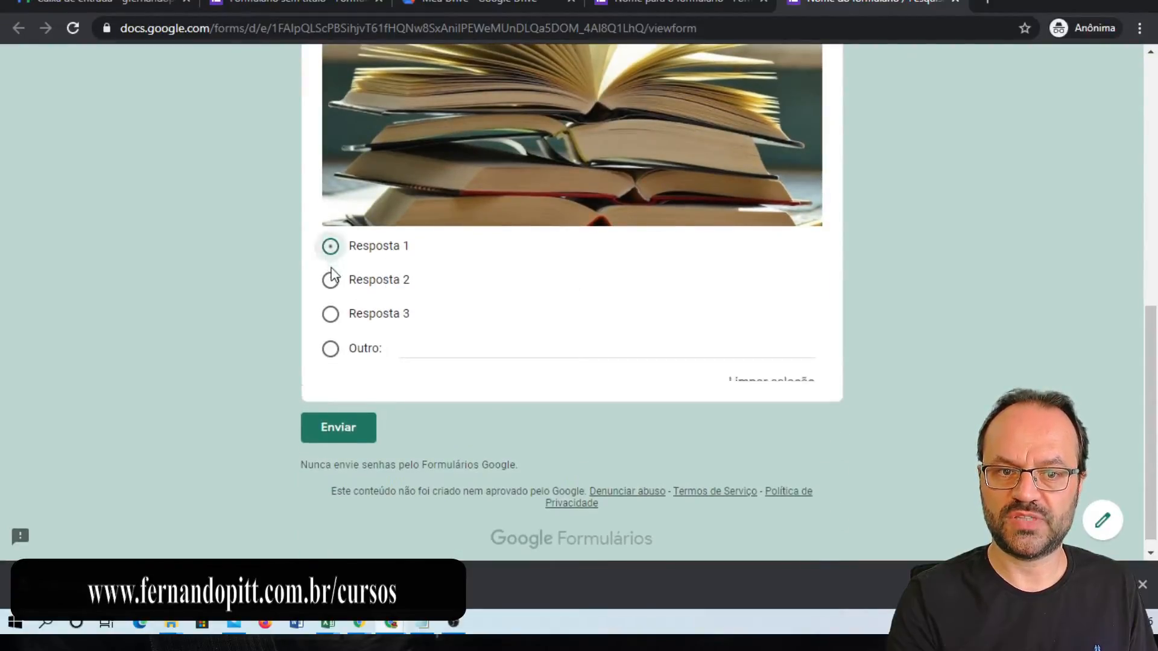
click(331, 281)
click(330, 314)
click(330, 350)
click(332, 248)
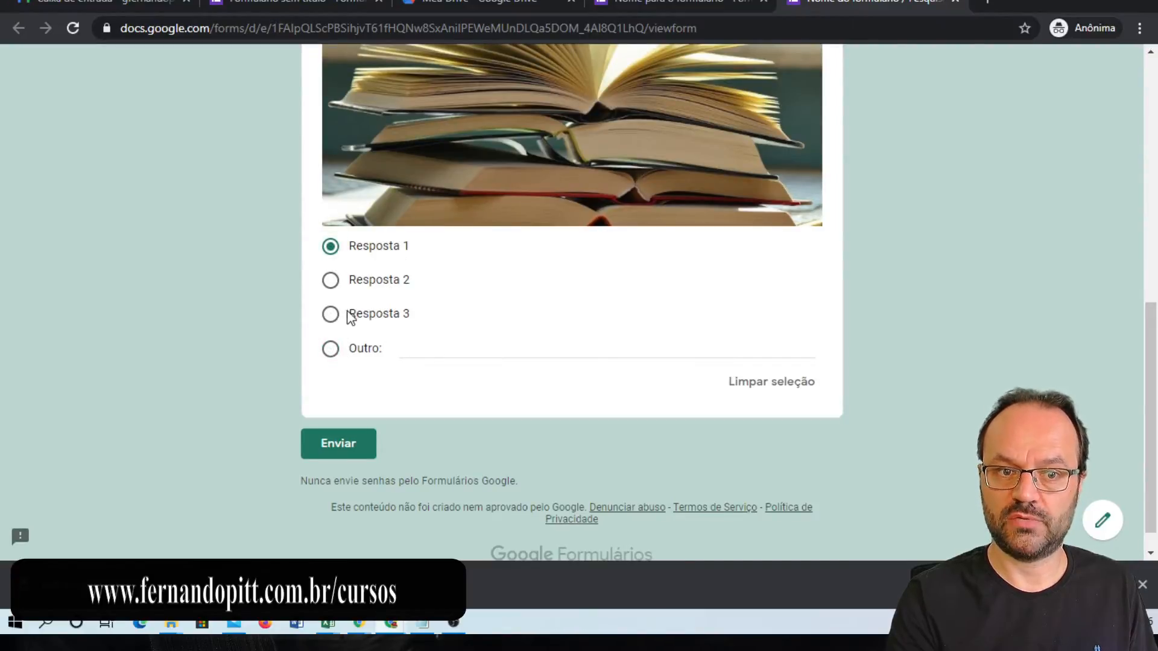
click(330, 313)
click(330, 280)
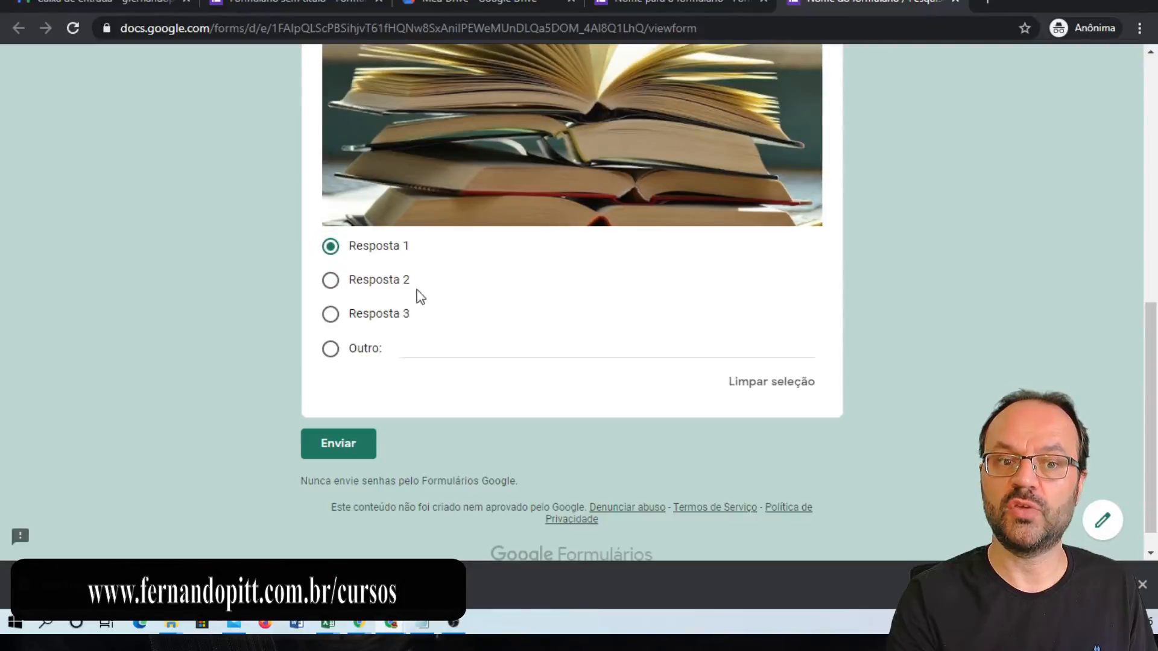
- Return to the form editor and change the question type of "Pergunta 01" to "Caixas de seleção"
click(681, 4)
scroll(375, 276, down, 5)
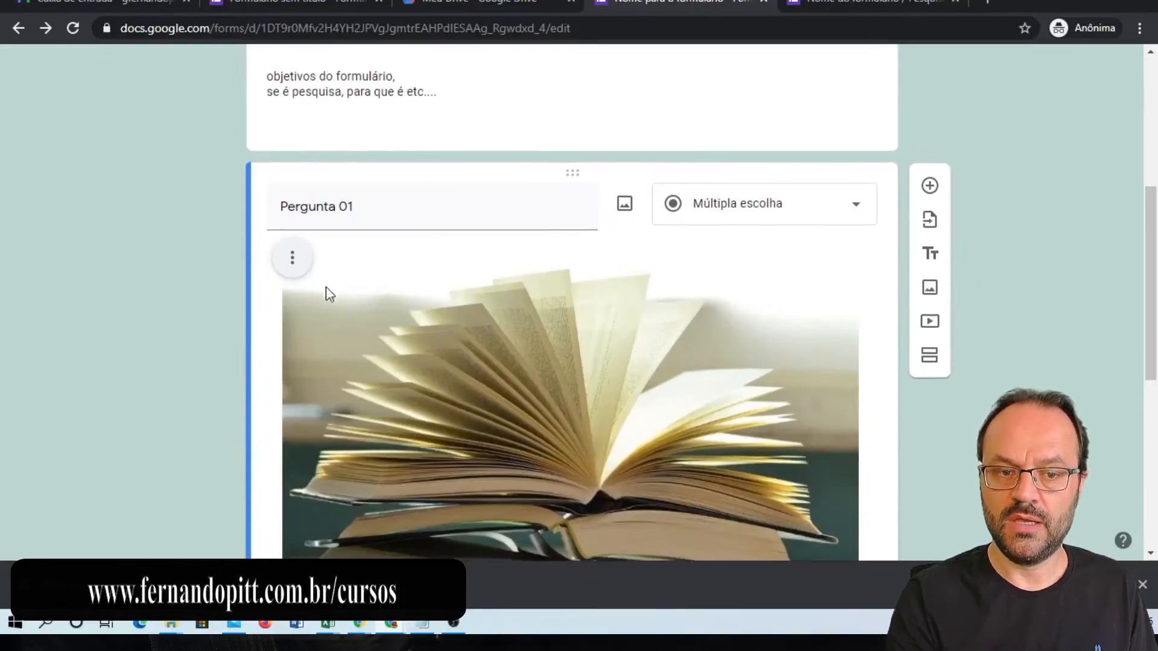
click(744, 205)
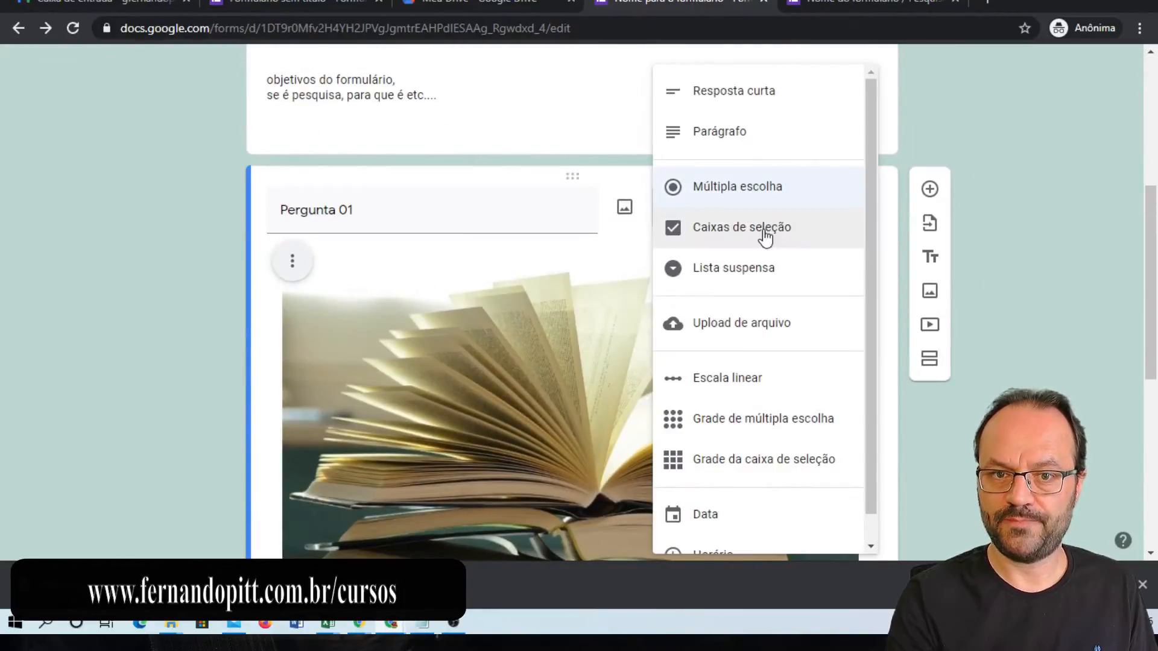
click(761, 237)
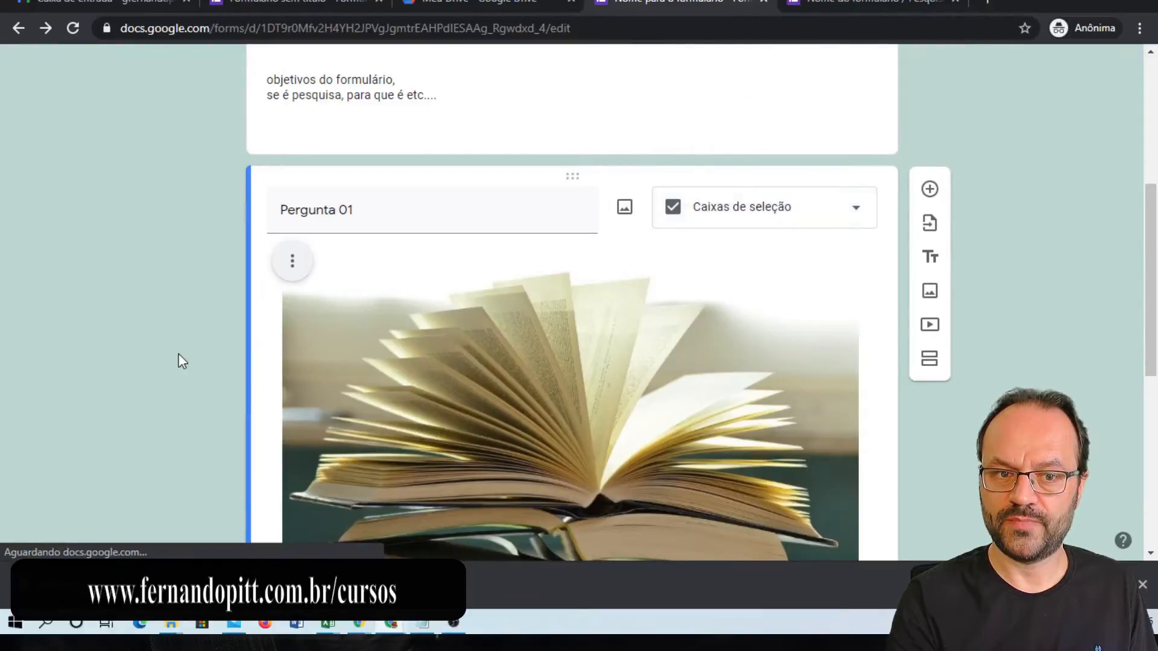
scroll(175, 356, down, 4)
scroll(161, 338, down, 2)
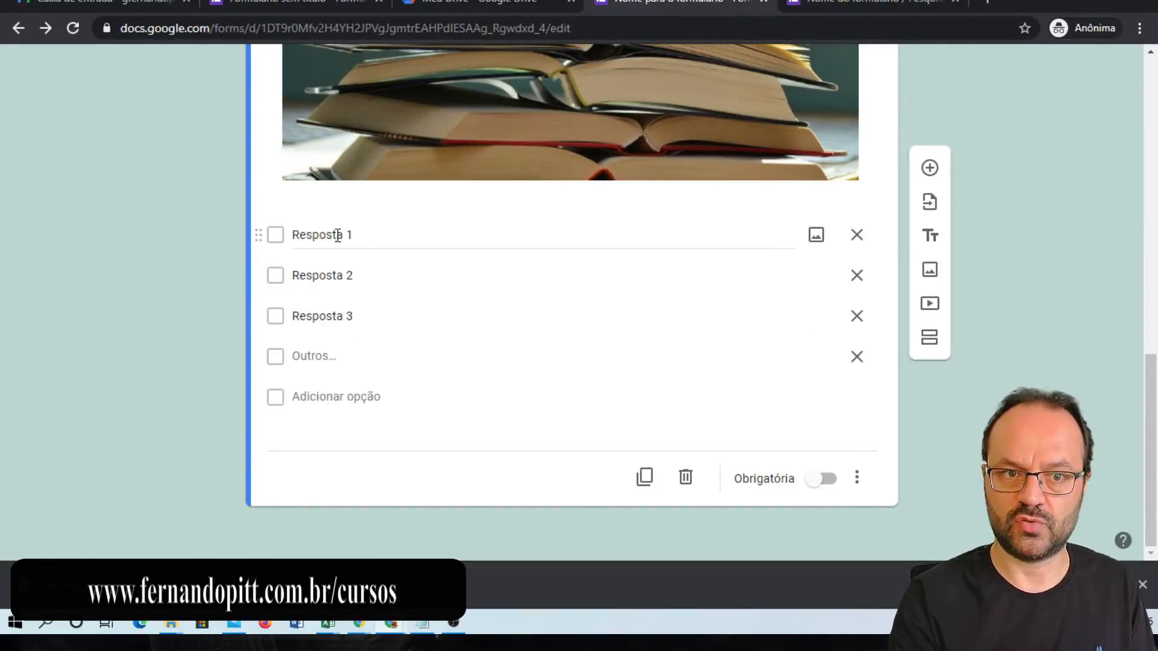
- Reload the form preview and test the "Pergunta 01" checkboxes by ticking and clearing all four options
click(855, 4)
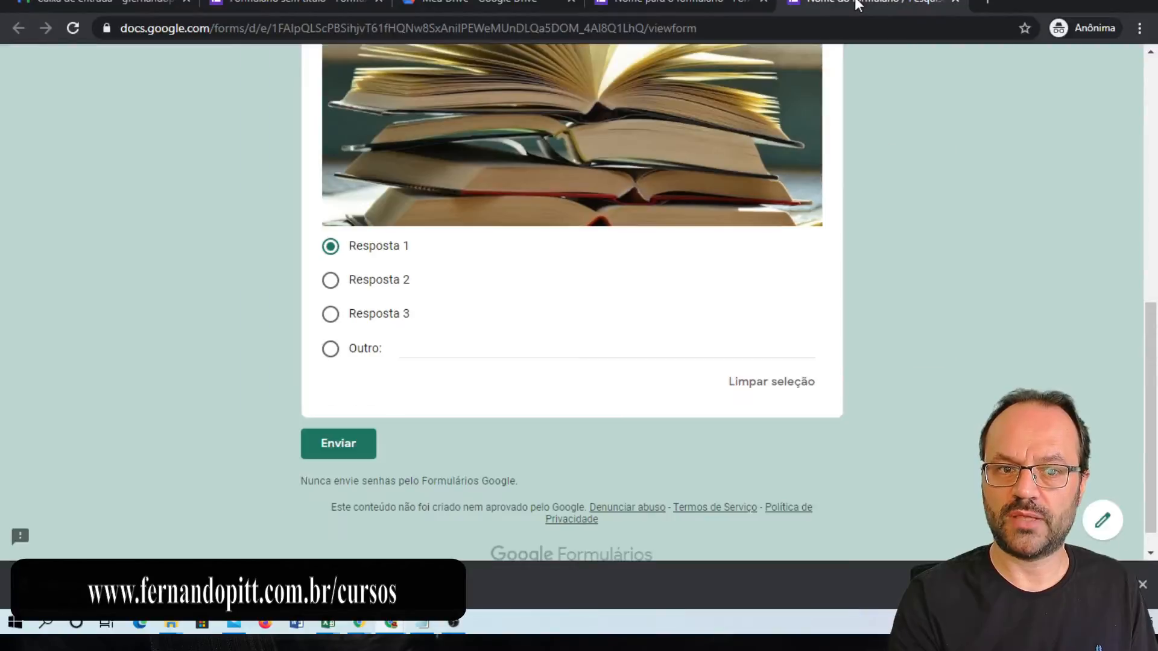
click(714, 28)
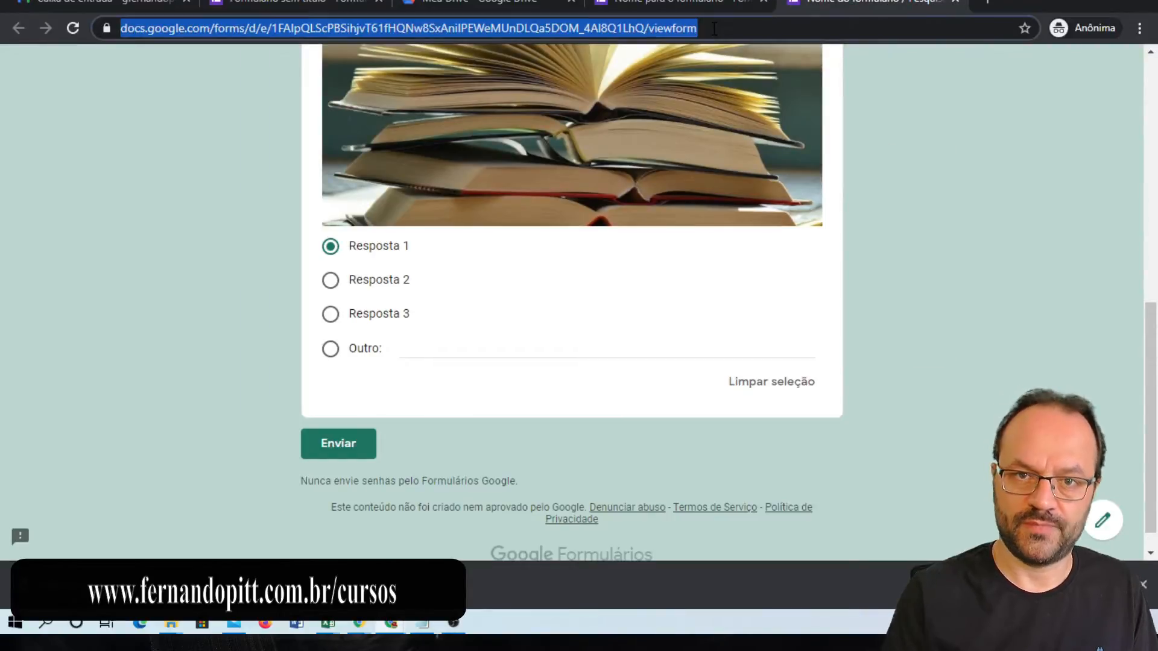
key(Return)
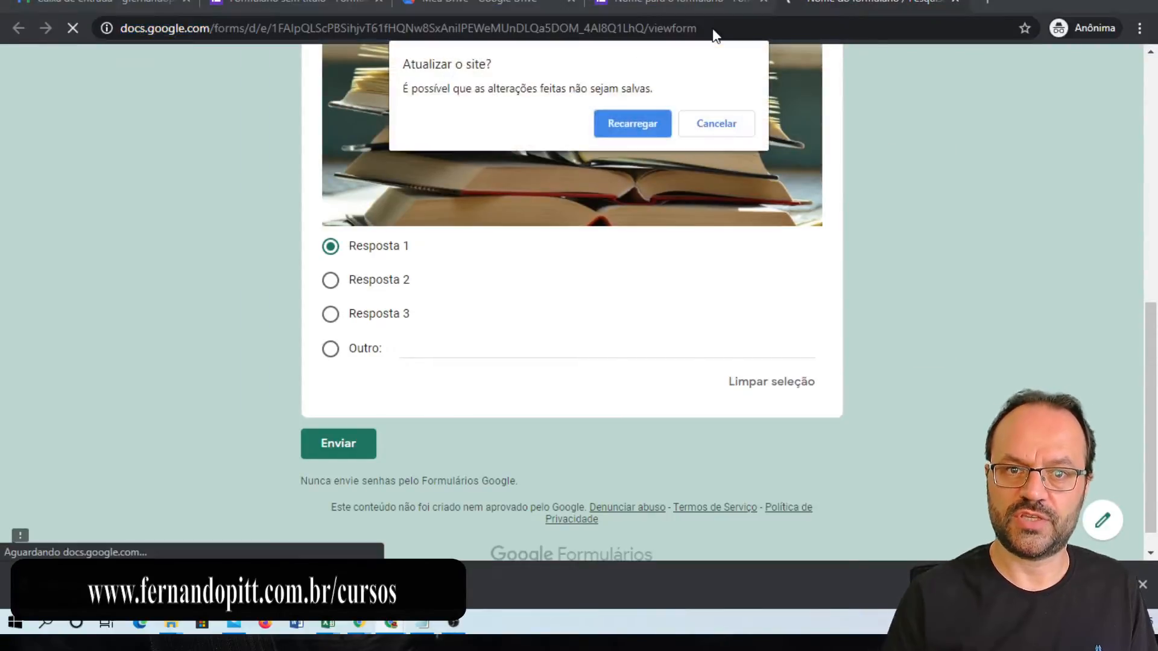
click(652, 128)
click(331, 266)
click(331, 291)
click(330, 320)
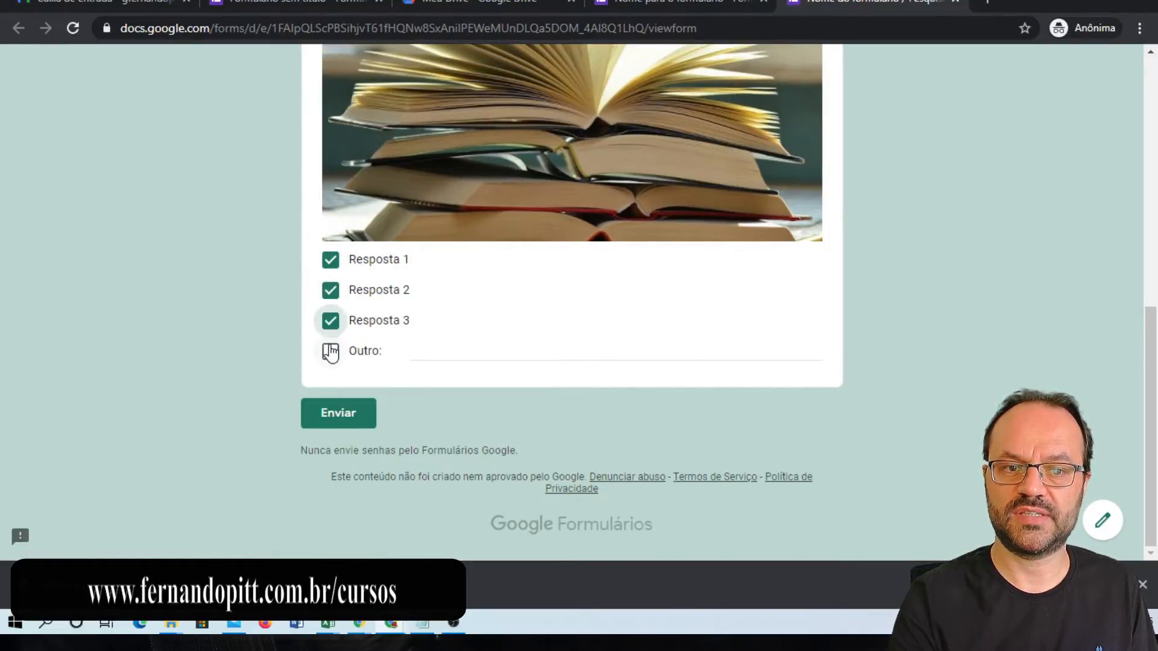
click(330, 351)
click(330, 260)
click(330, 290)
click(331, 320)
click(331, 351)
- Return to the form editor and set the question type of "Pergunta 01" back to "Múltipla escolha"
click(704, 2)
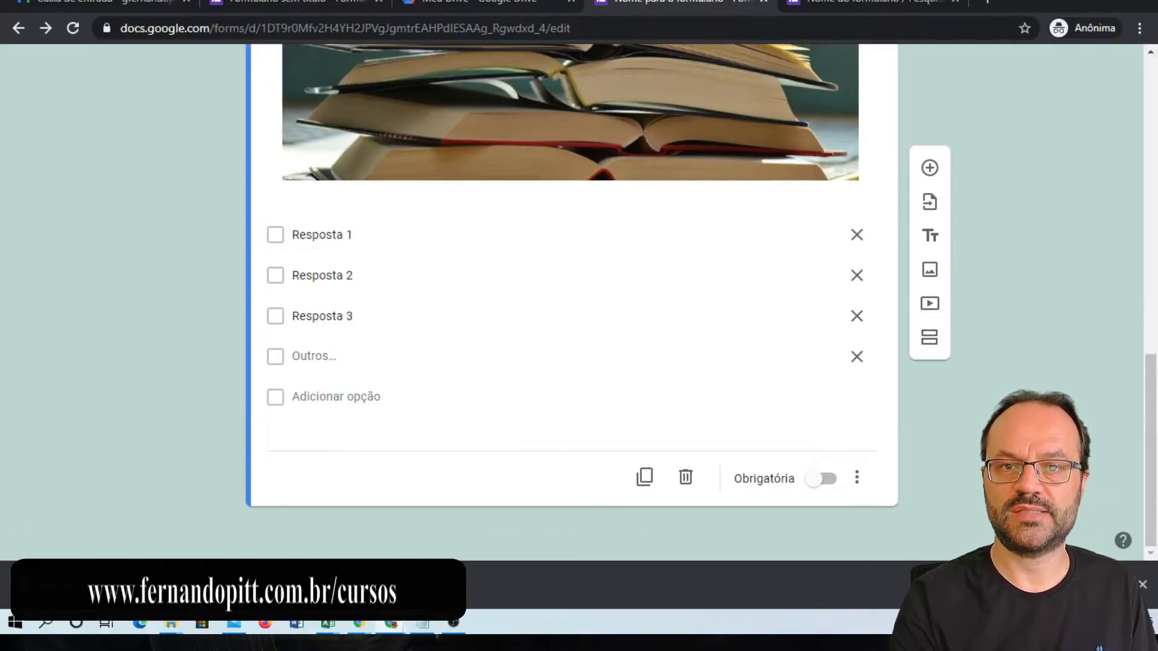
scroll(784, 142, up, 7)
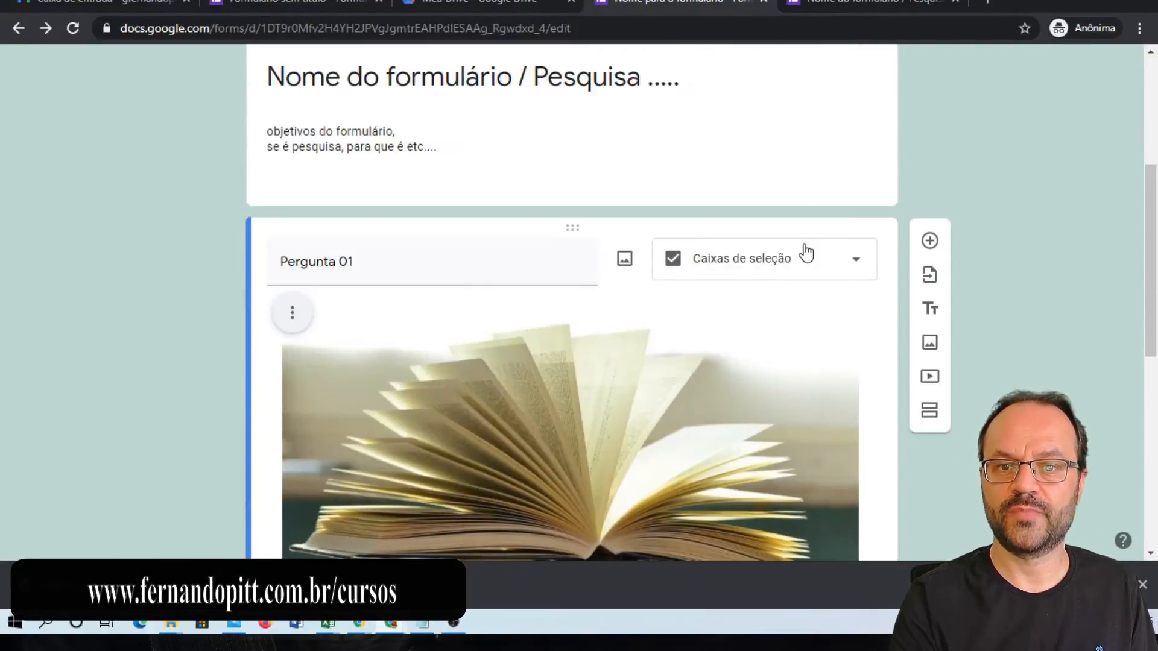
click(789, 272)
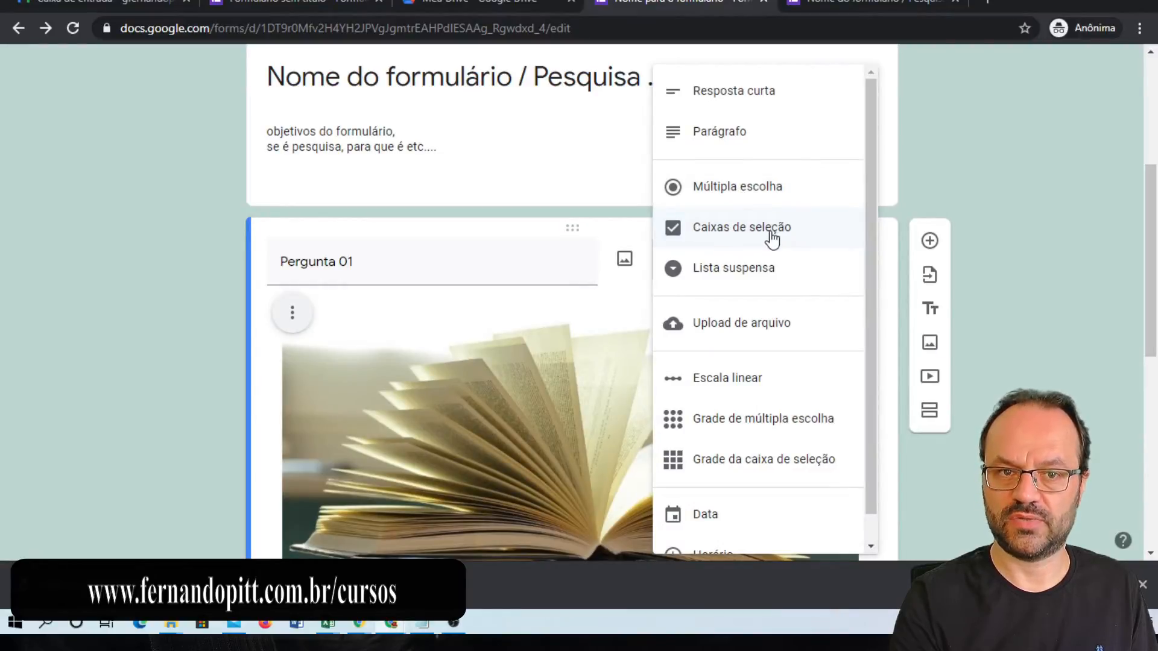
click(153, 226)
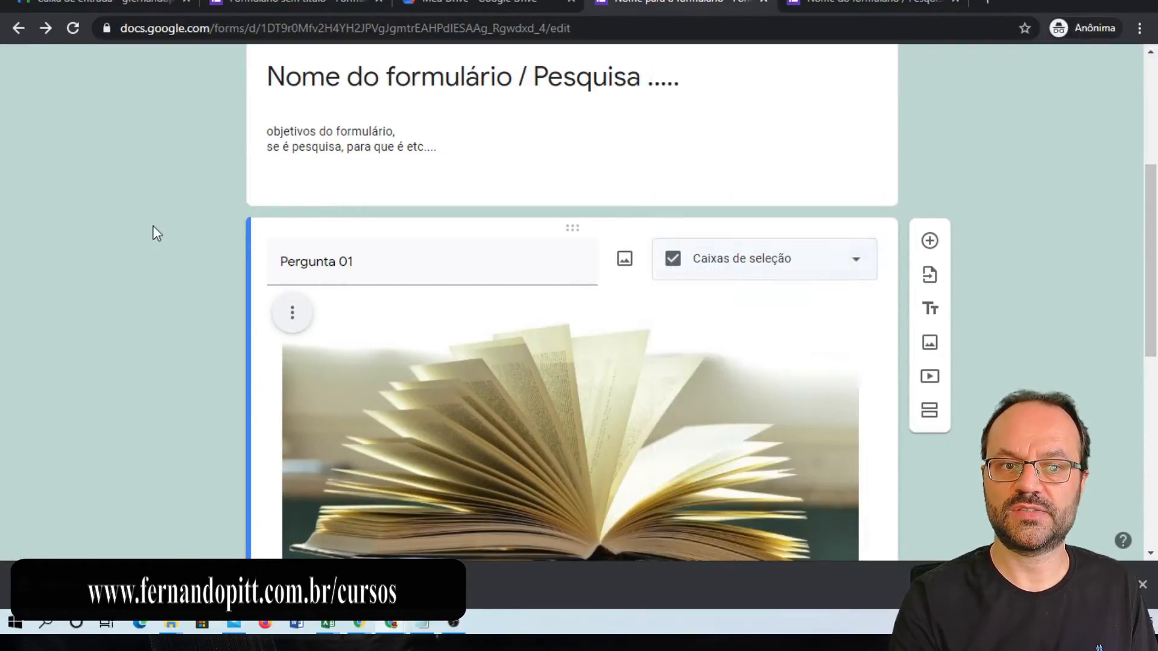
scroll(222, 230, down, 8)
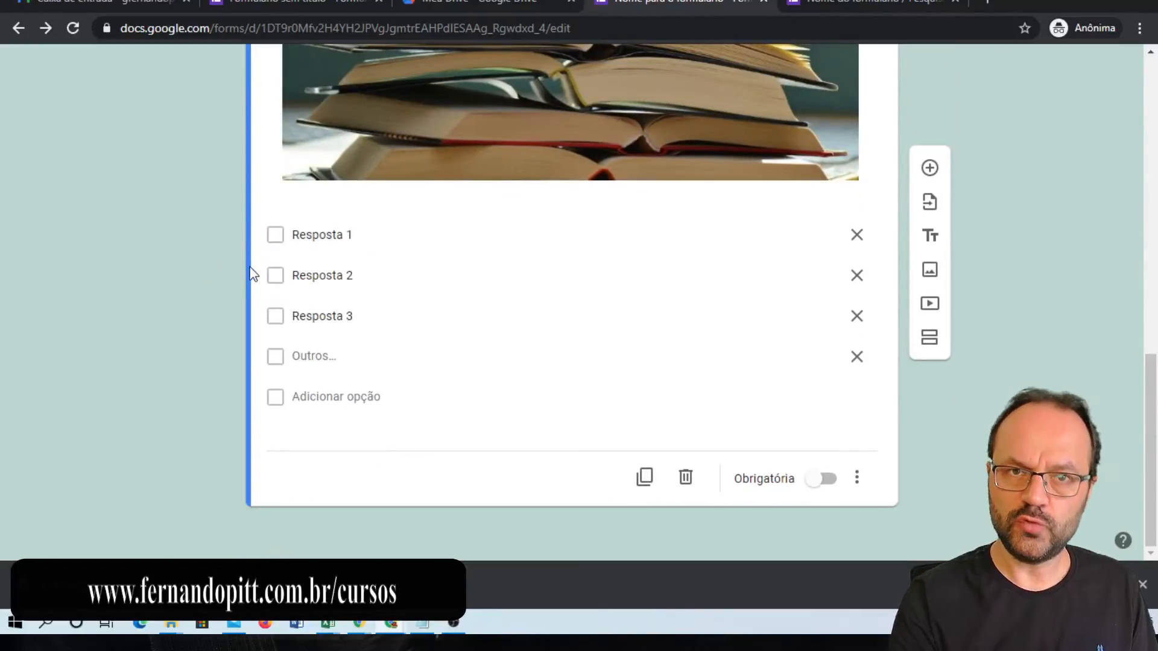
scroll(274, 300, up, 2)
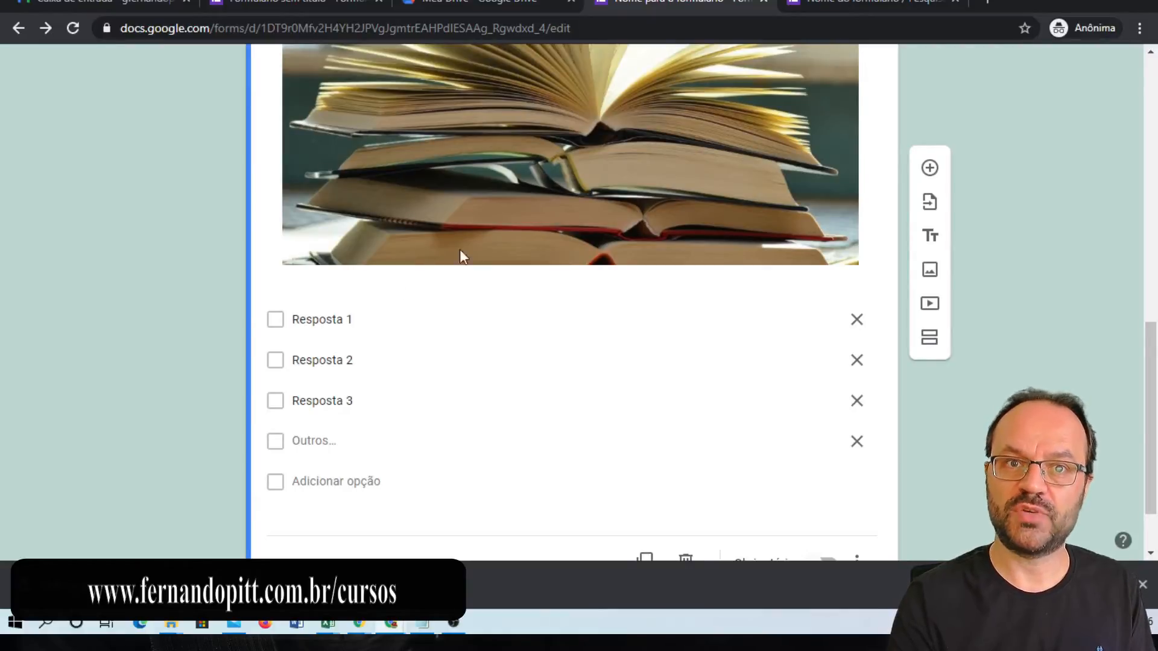
scroll(721, 70, up, 7)
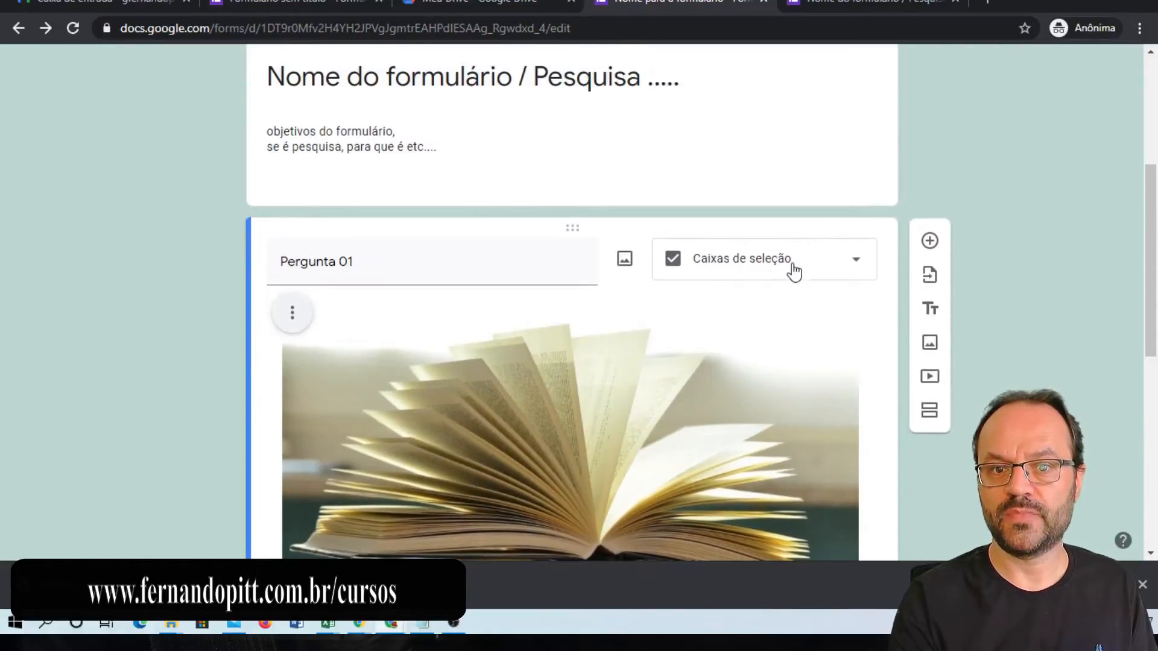
click(790, 269)
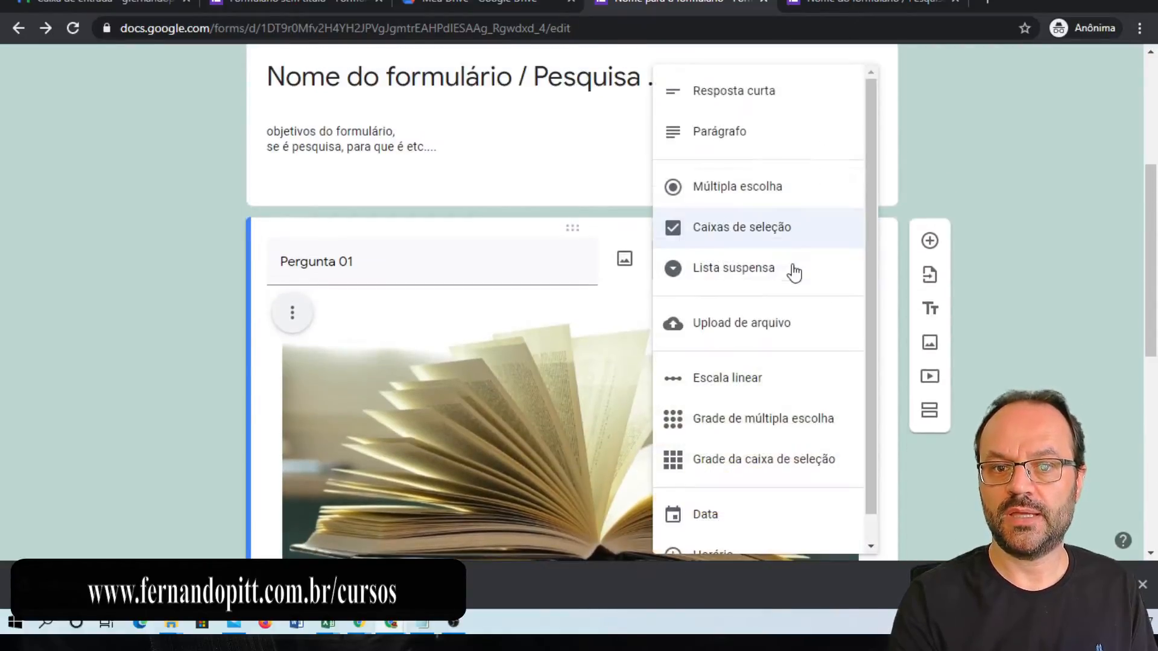
click(746, 199)
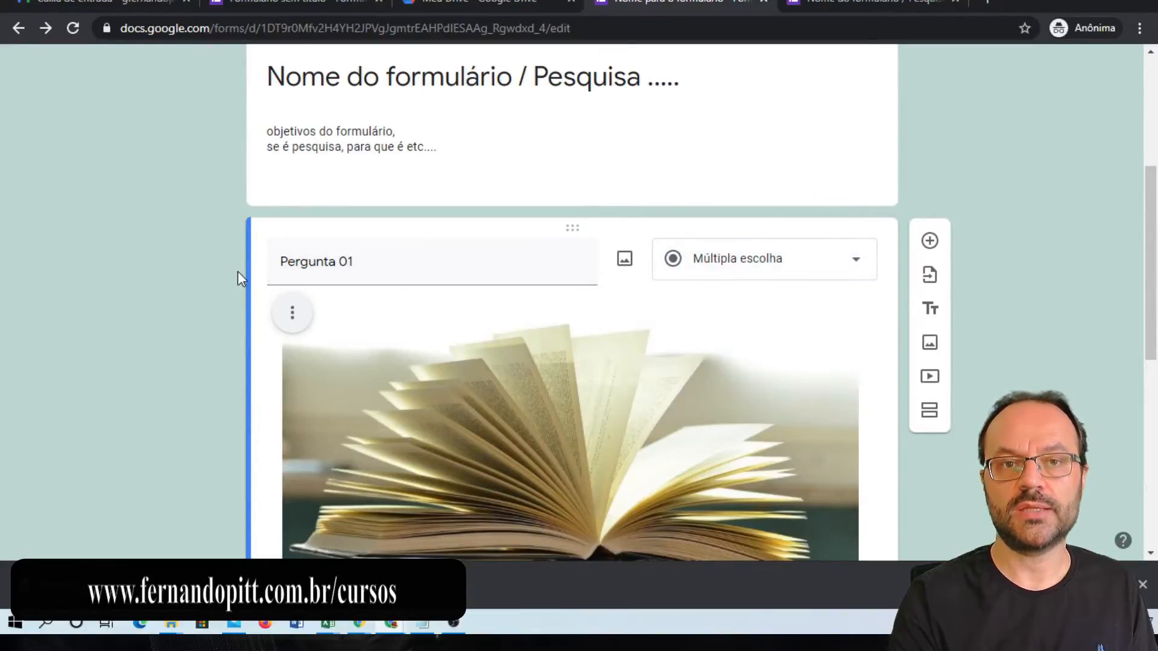
- Insert an image of an old open book with a magnifying glass into "Resposta 1", using a Google image search for "livros de história"
scroll(238, 272, down, 7)
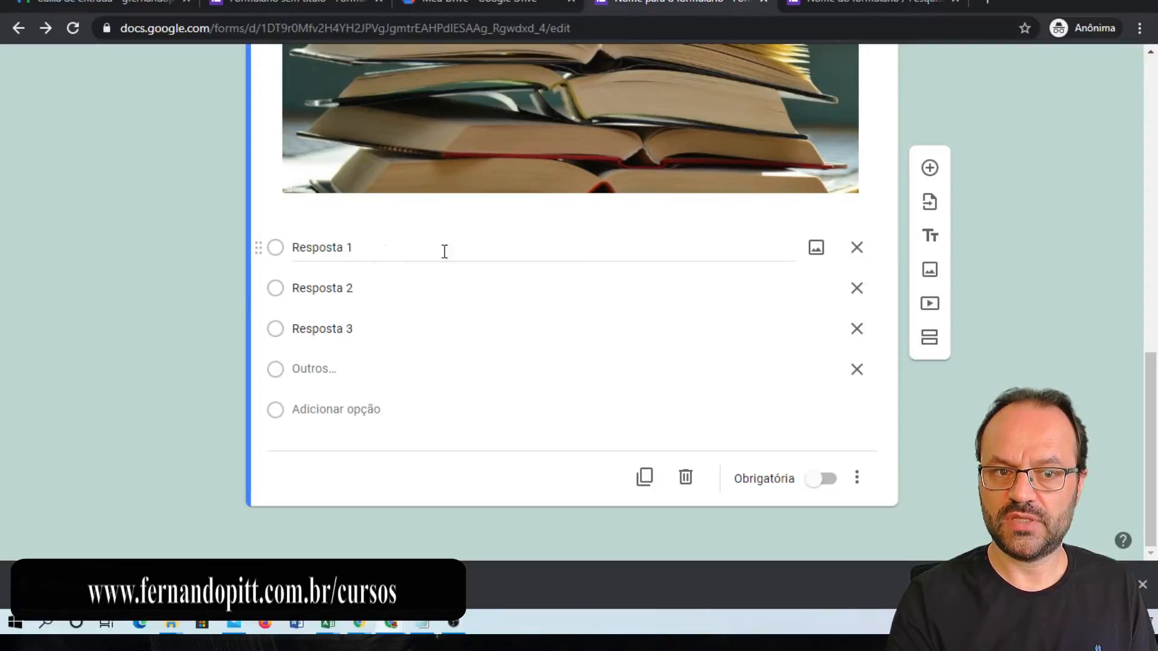
click(816, 252)
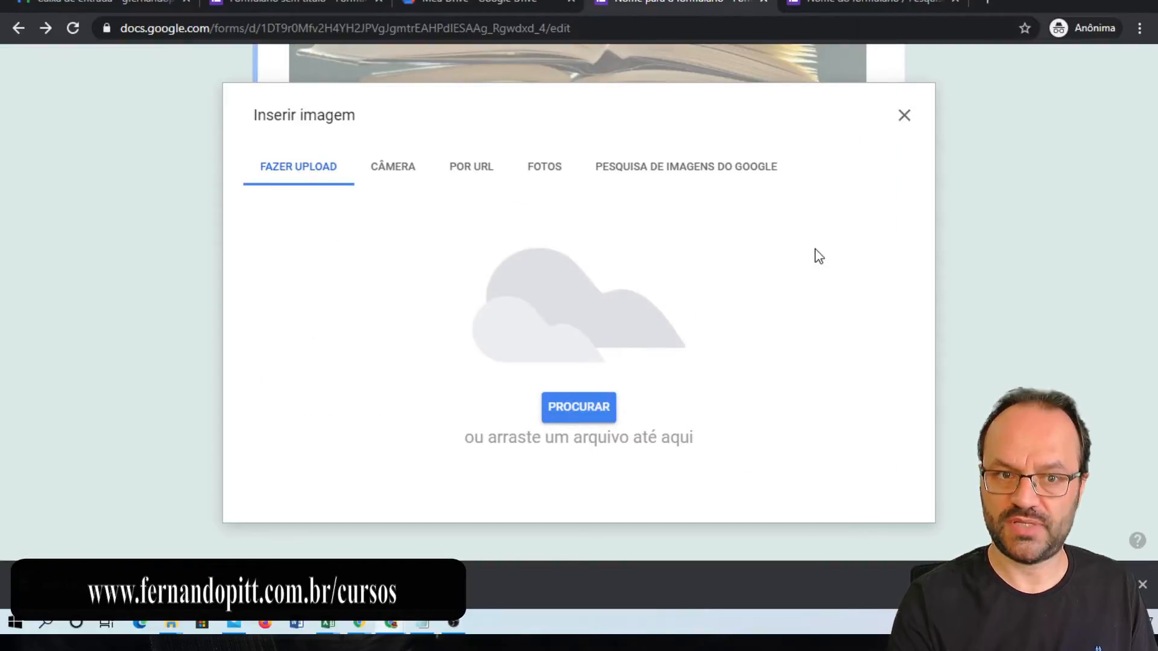
click(663, 177)
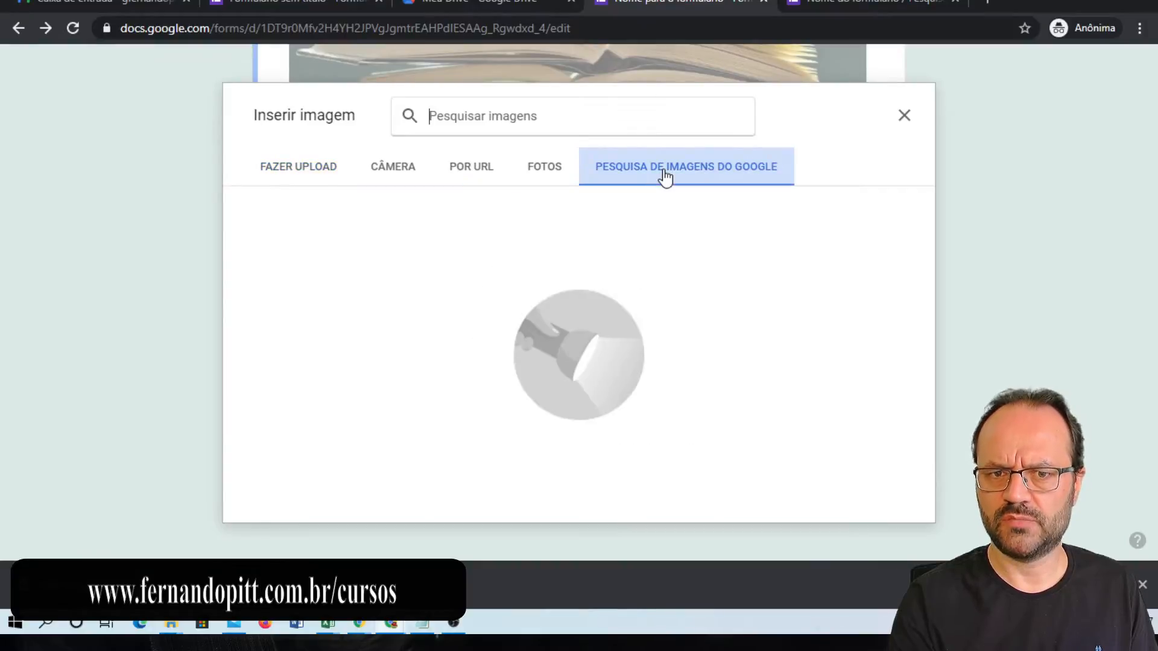
click(514, 128)
text(livros de história)
key(Return)
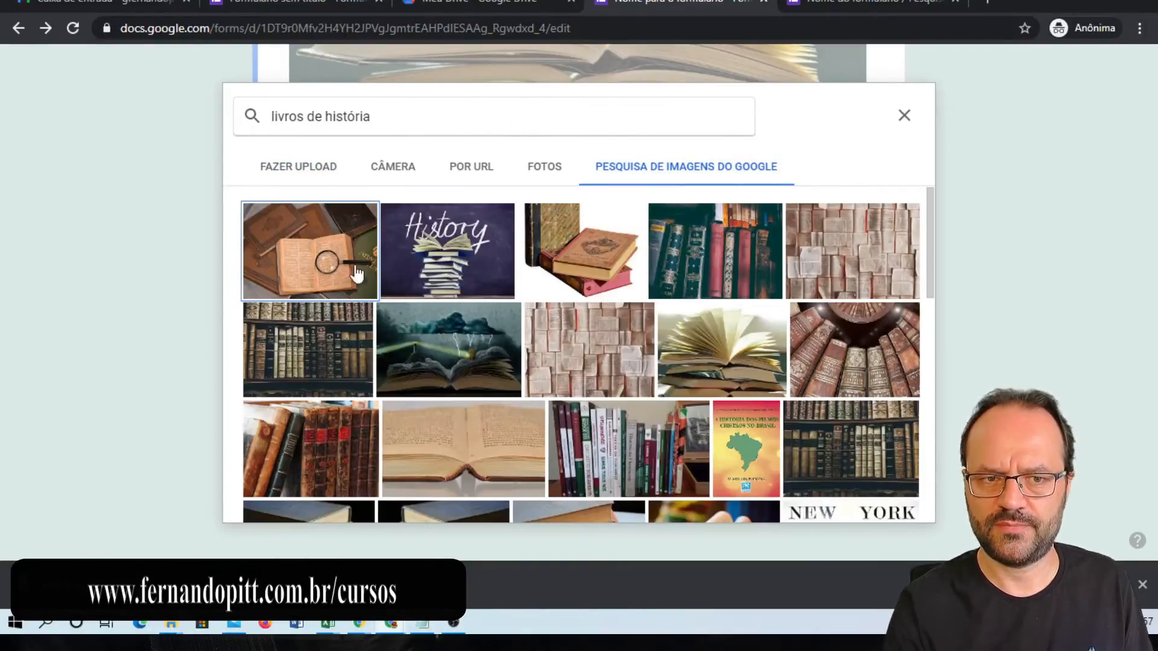
click(357, 274)
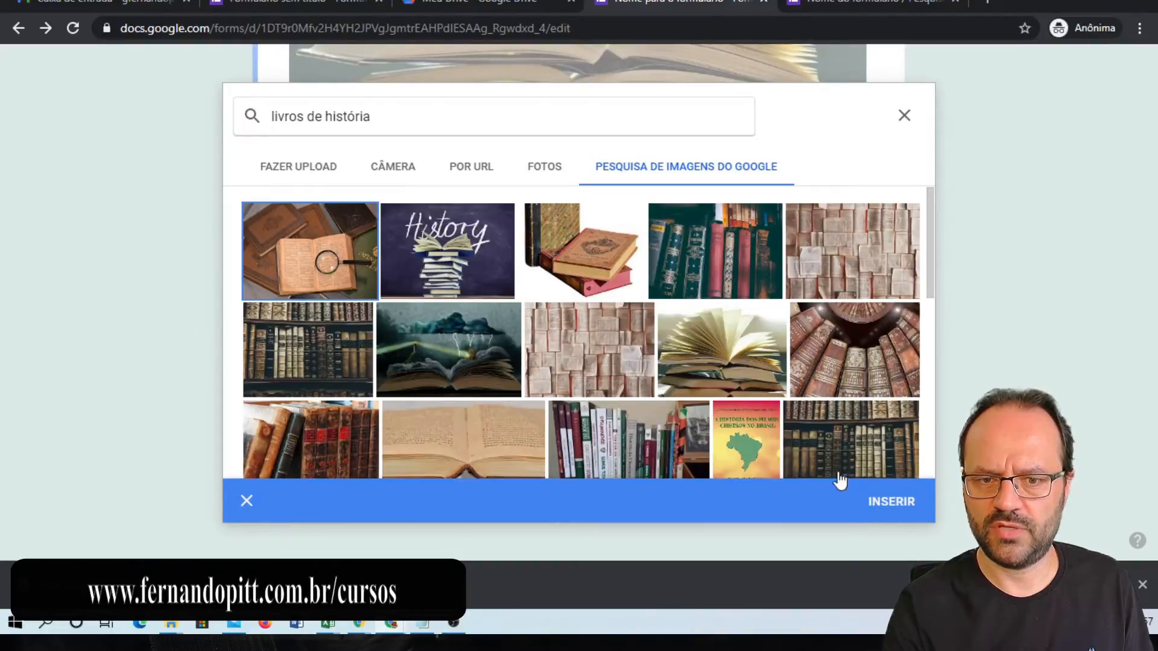
click(891, 501)
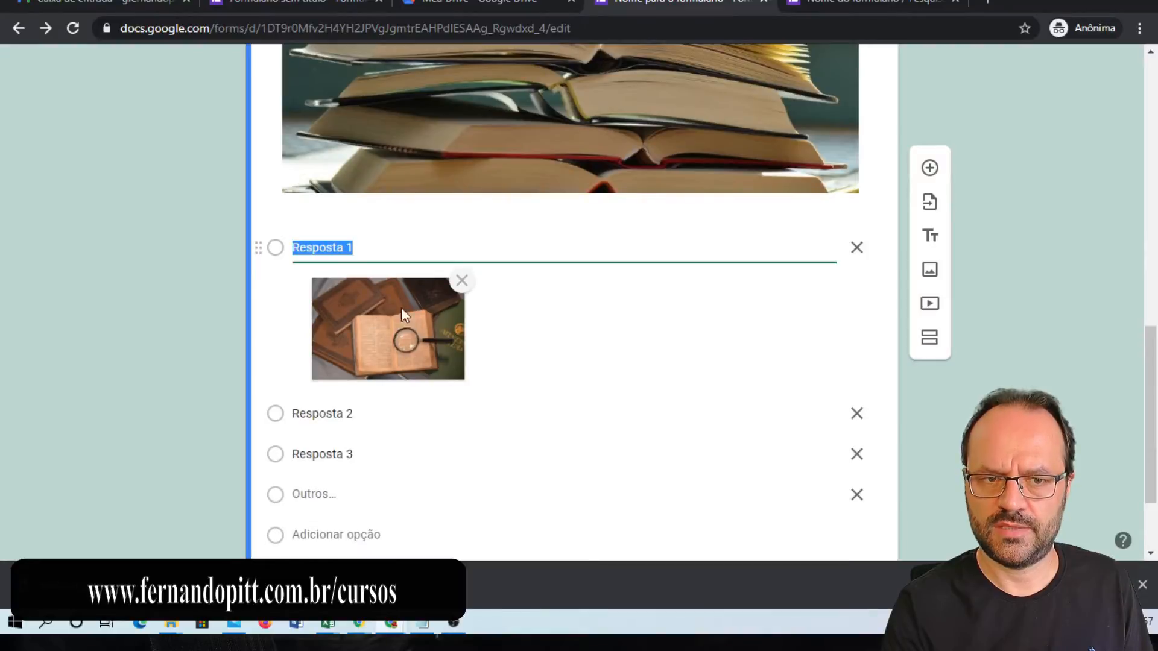
click(140, 345)
- Review "Pergunta 01" in the editor and reload the form preview to examine the question with the "Resposta 1" image
scroll(477, 338, up, 6)
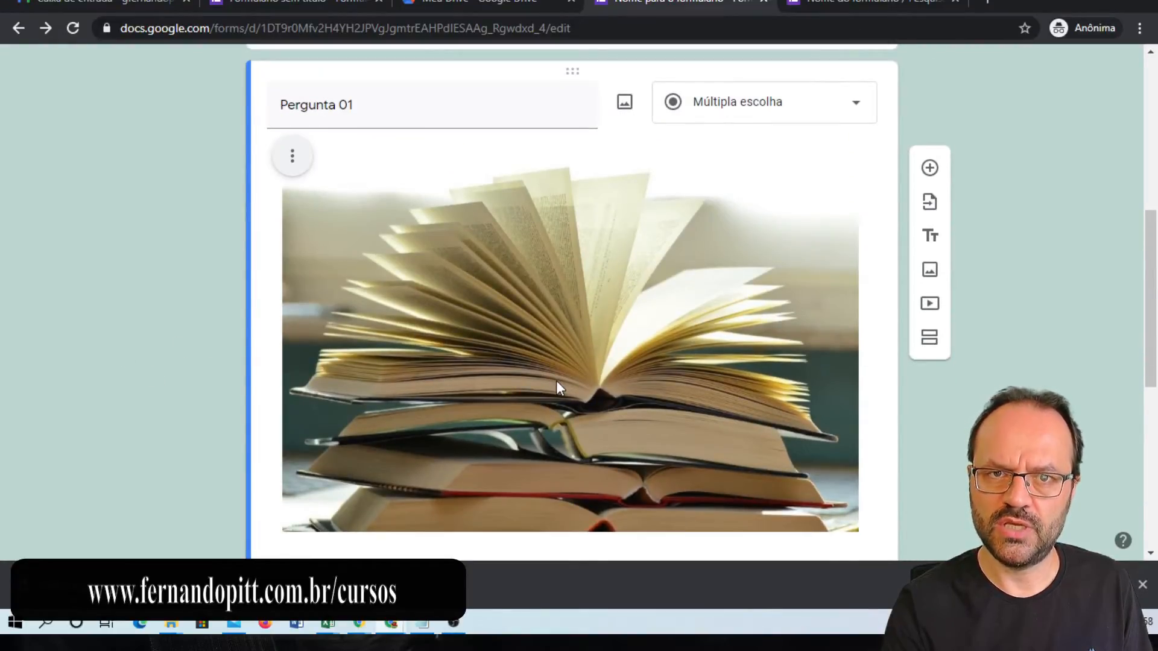
scroll(716, 335, down, 7)
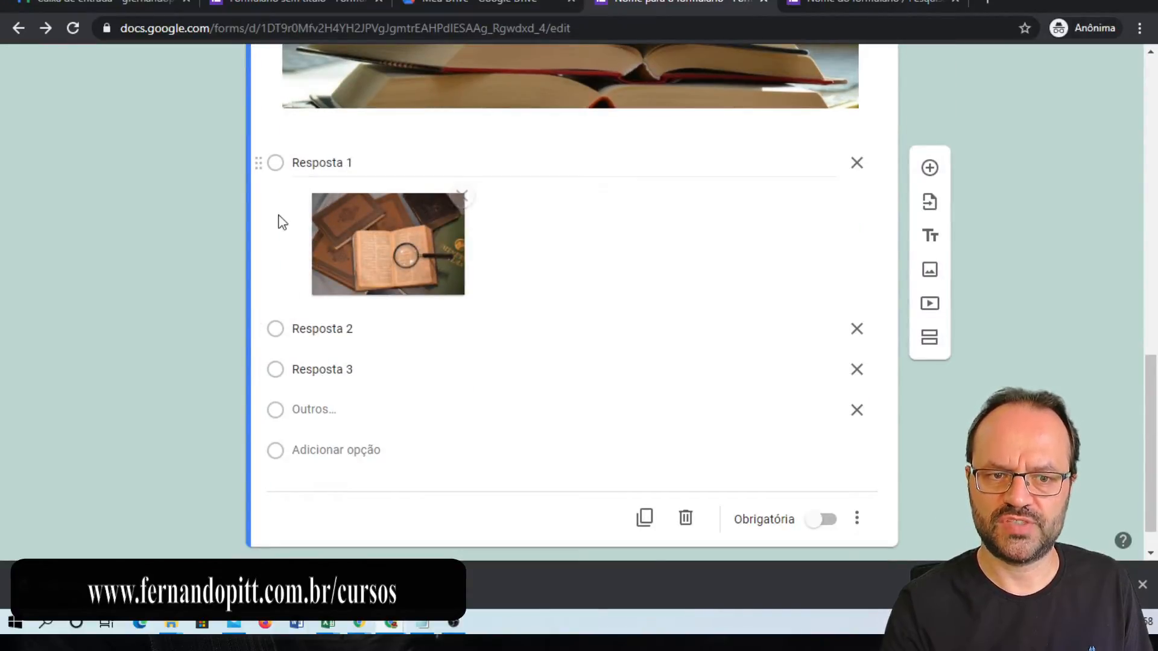
scroll(842, 314, up, 1)
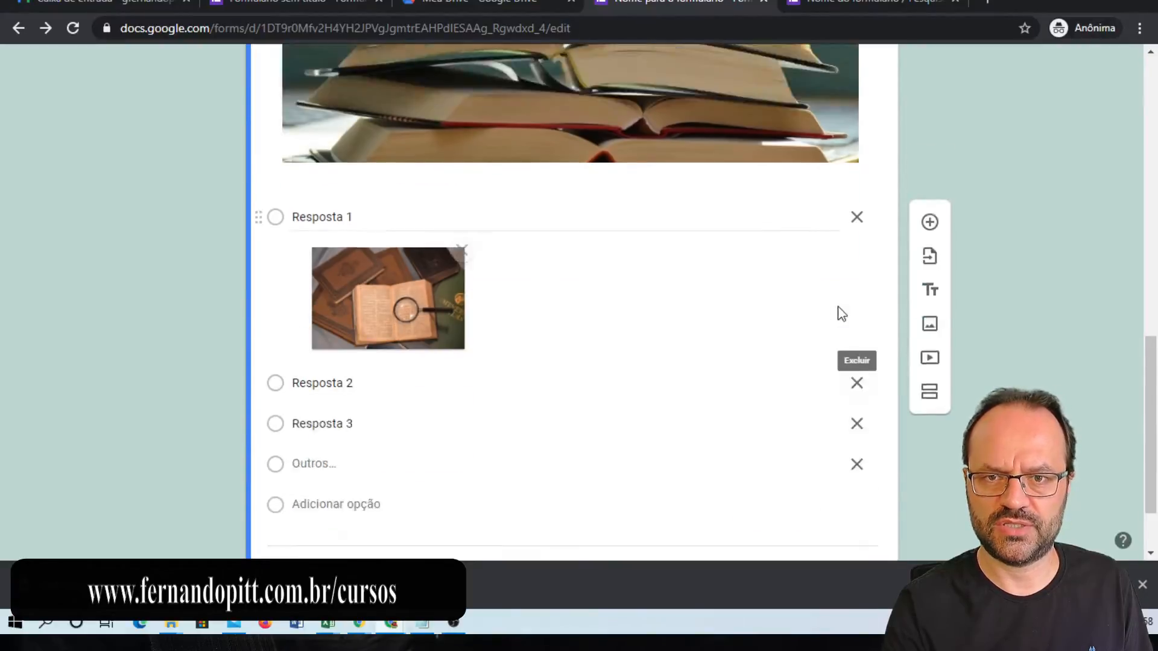
scroll(841, 313, up, 7)
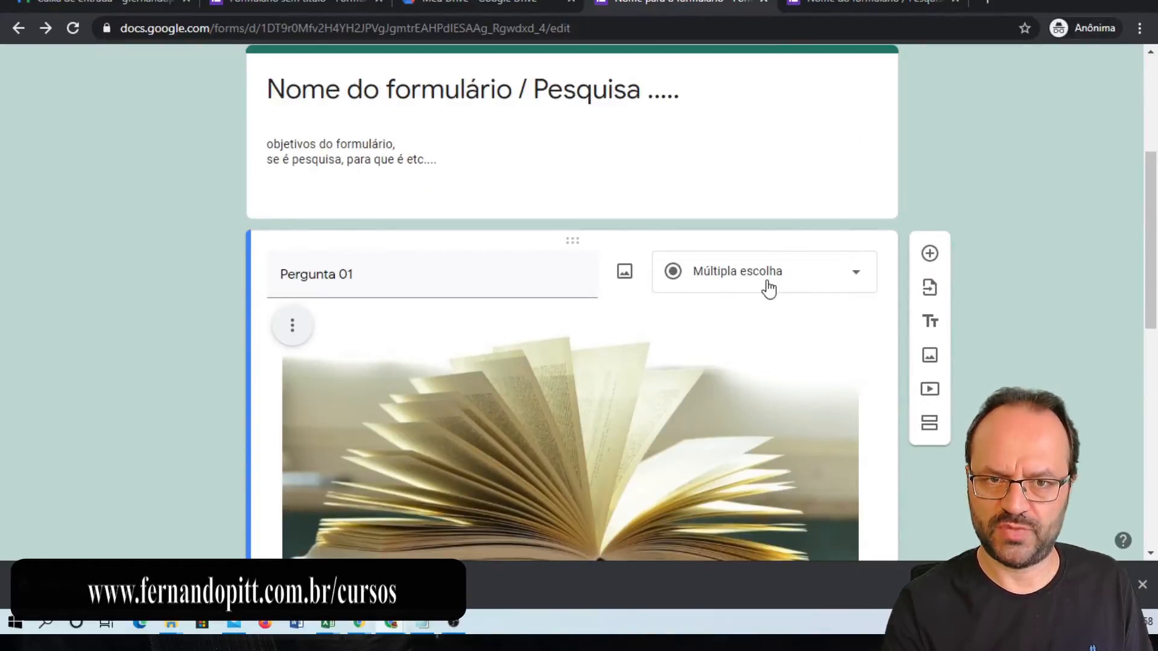
scroll(768, 288, down, 8)
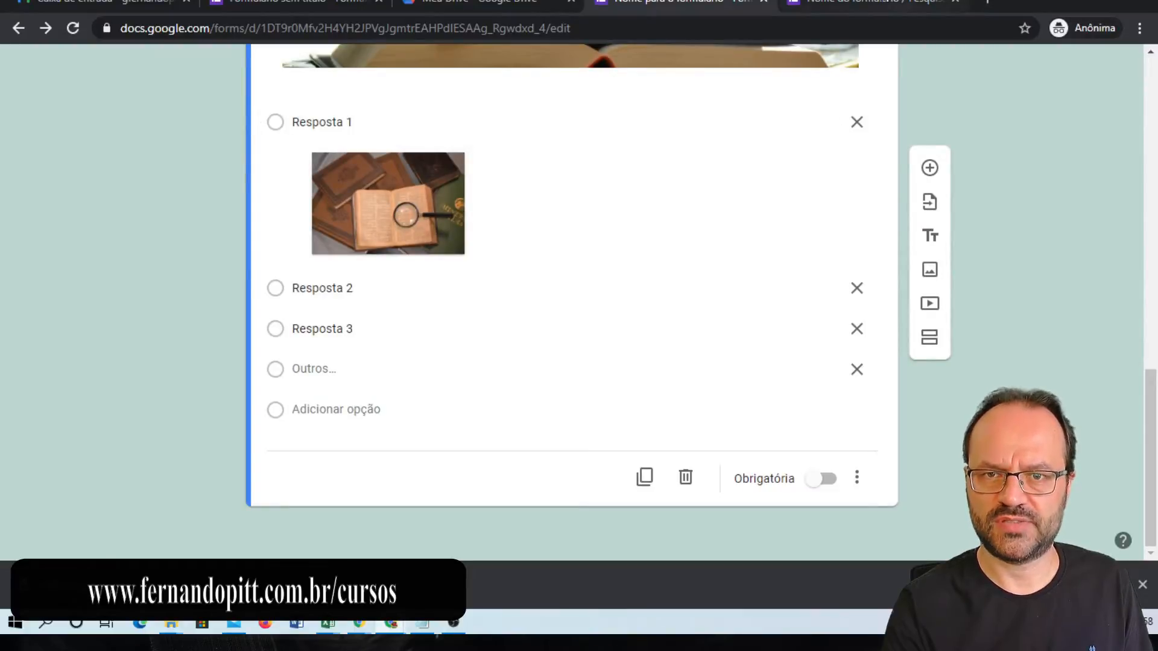
click(853, 8)
click(760, 34)
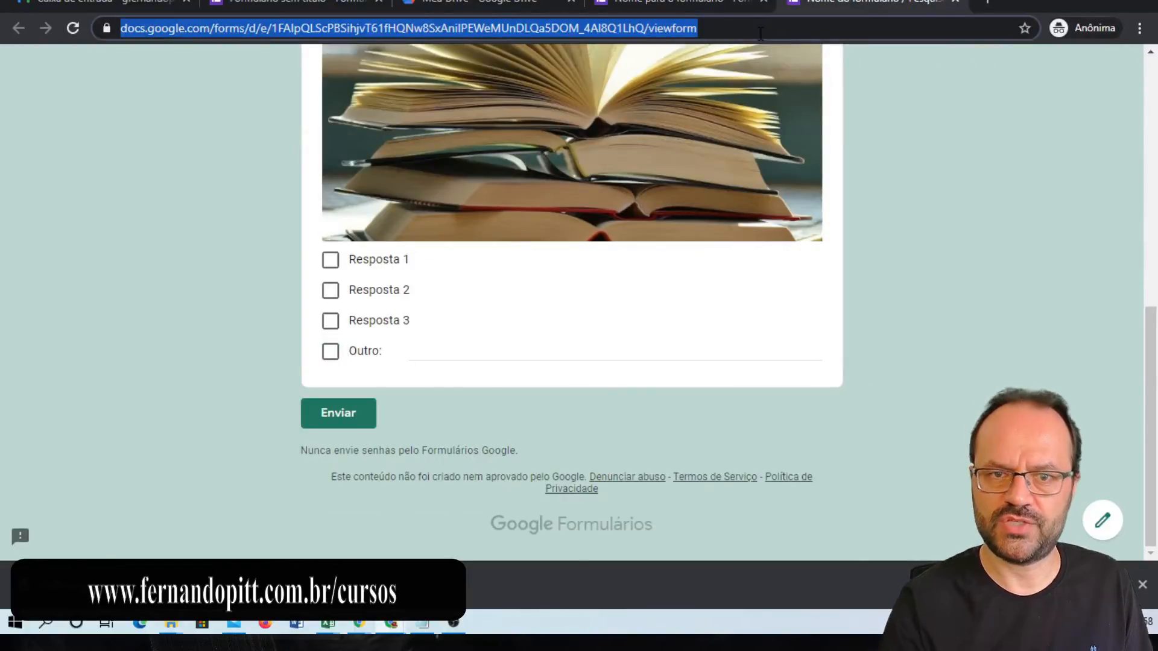
key(Return)
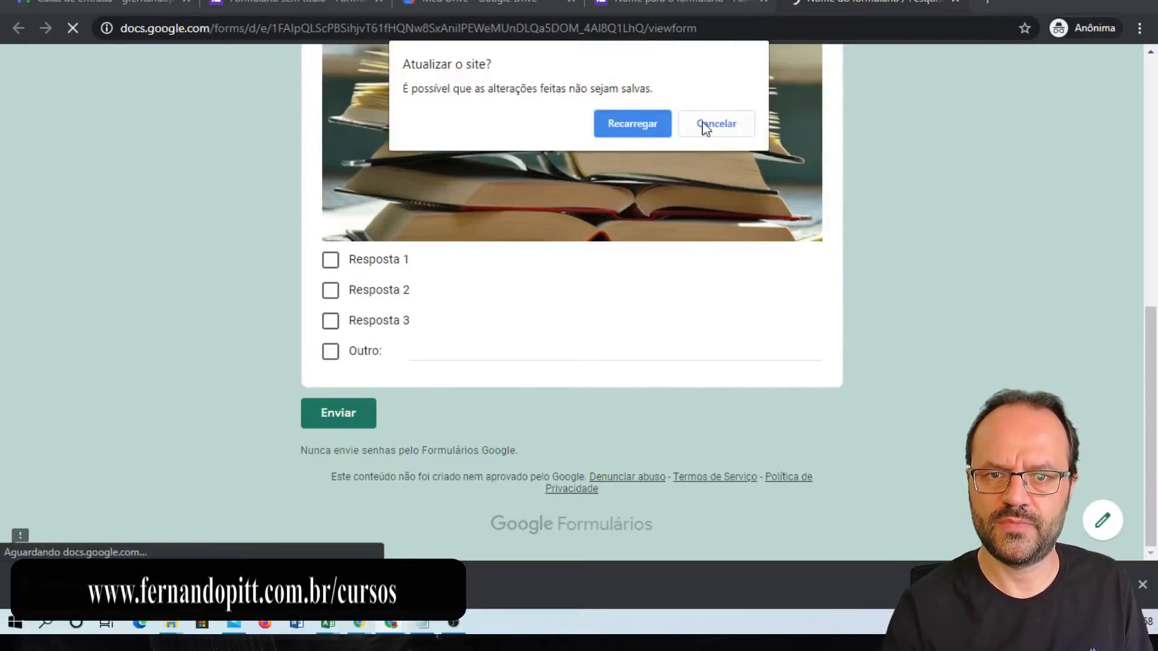
click(633, 124)
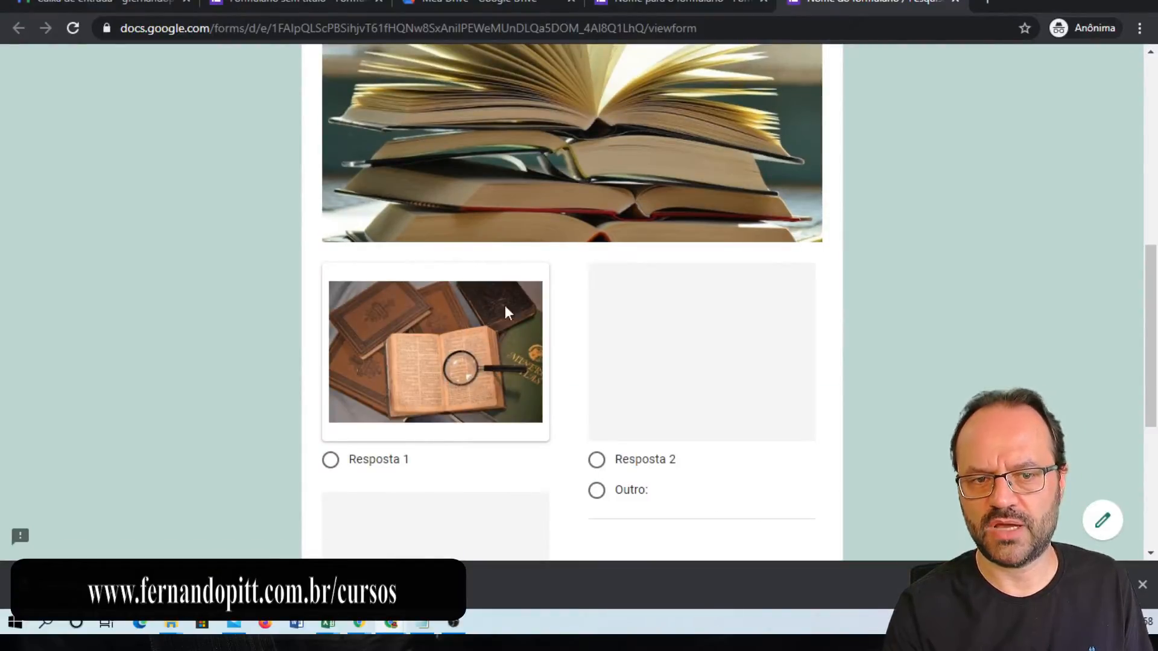
scroll(563, 253, up, 4)
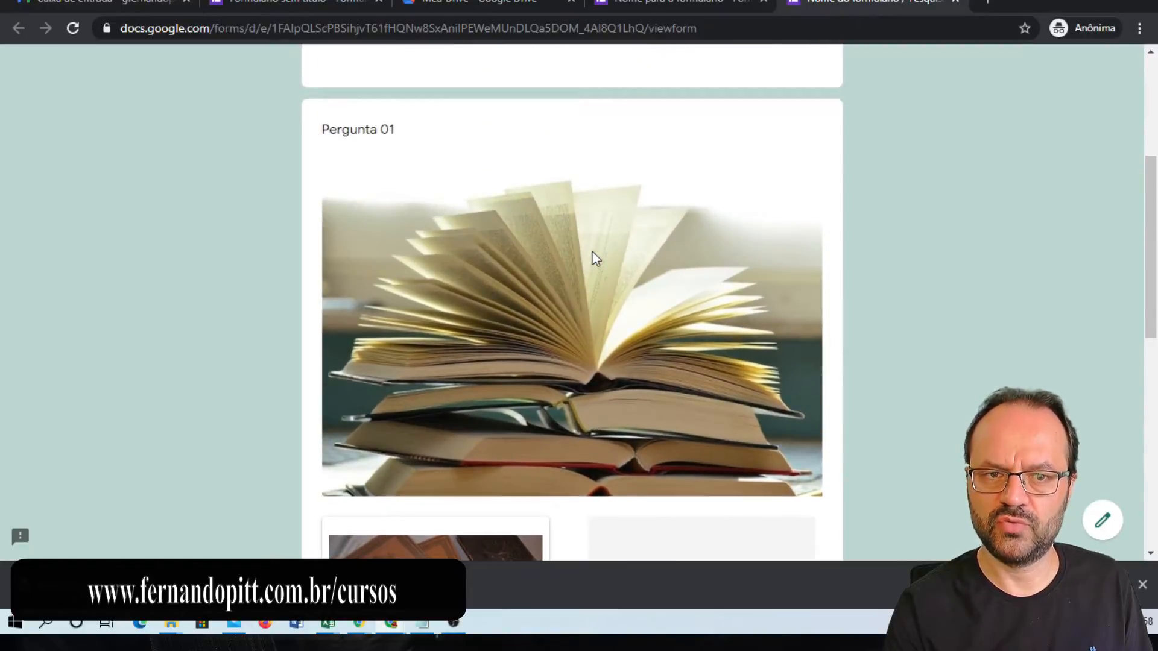
- Return to the form editor and align the stacked-books image of "Pergunta 01" to the centre
scroll(596, 258, down, 8)
click(663, 5)
scroll(566, 258, up, 8)
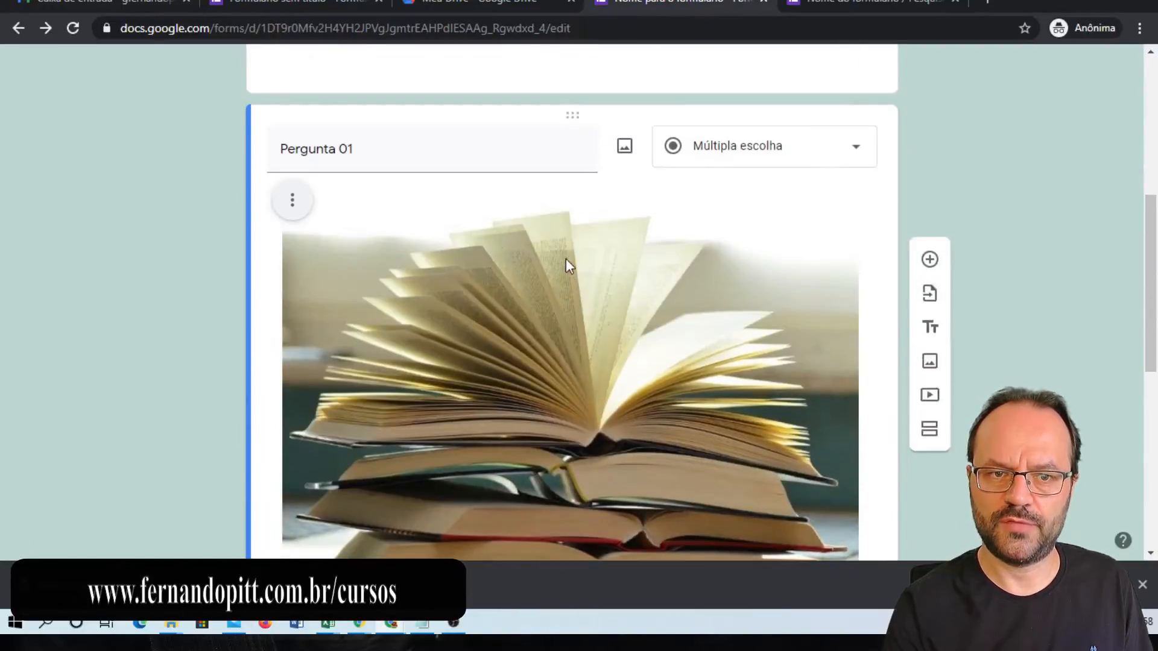
click(292, 200)
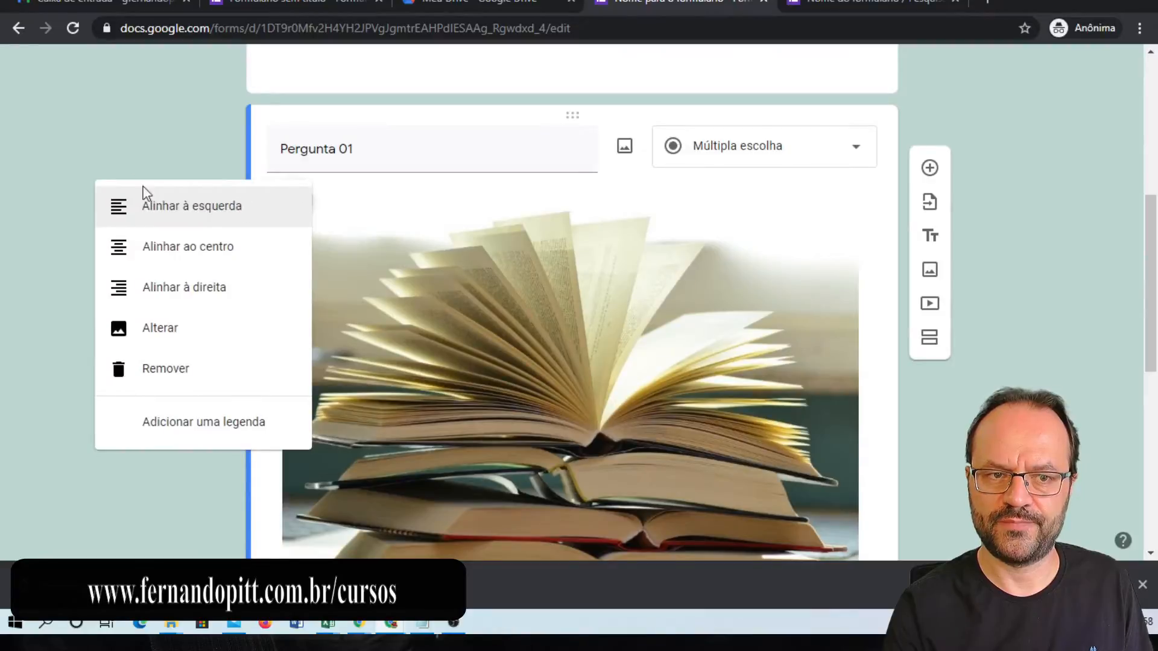
click(209, 247)
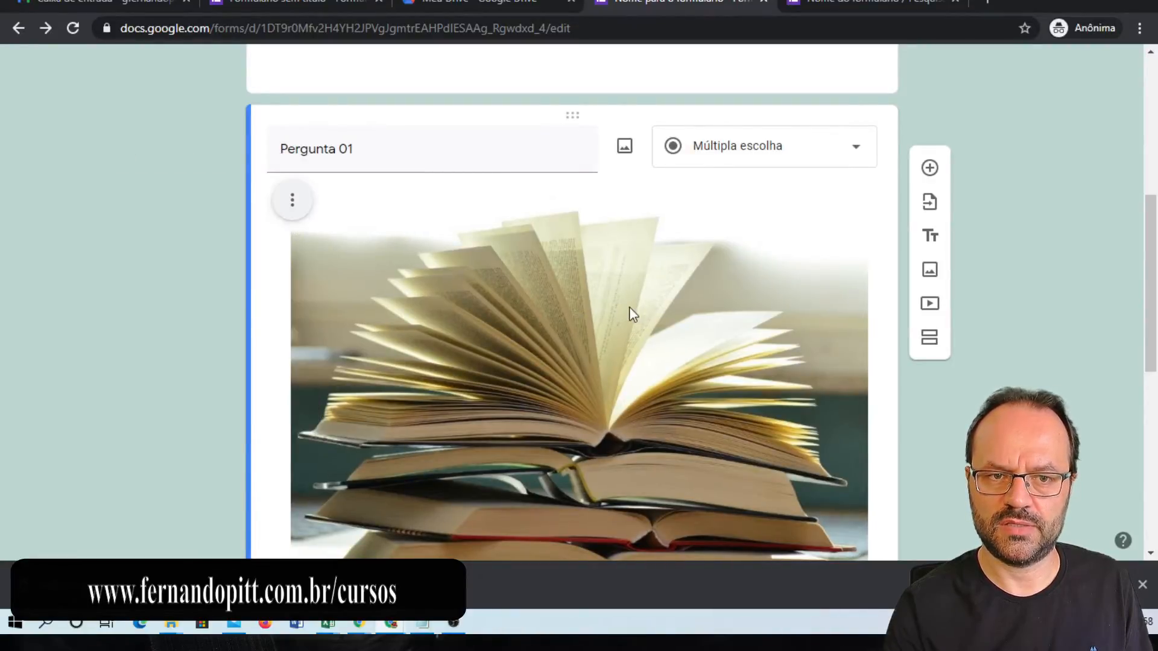
triple_click(517, 160)
- Make "Pergunta 01" a required question ("Obrigatória"), switching the setting on, off and on again
scroll(669, 175, down, 5)
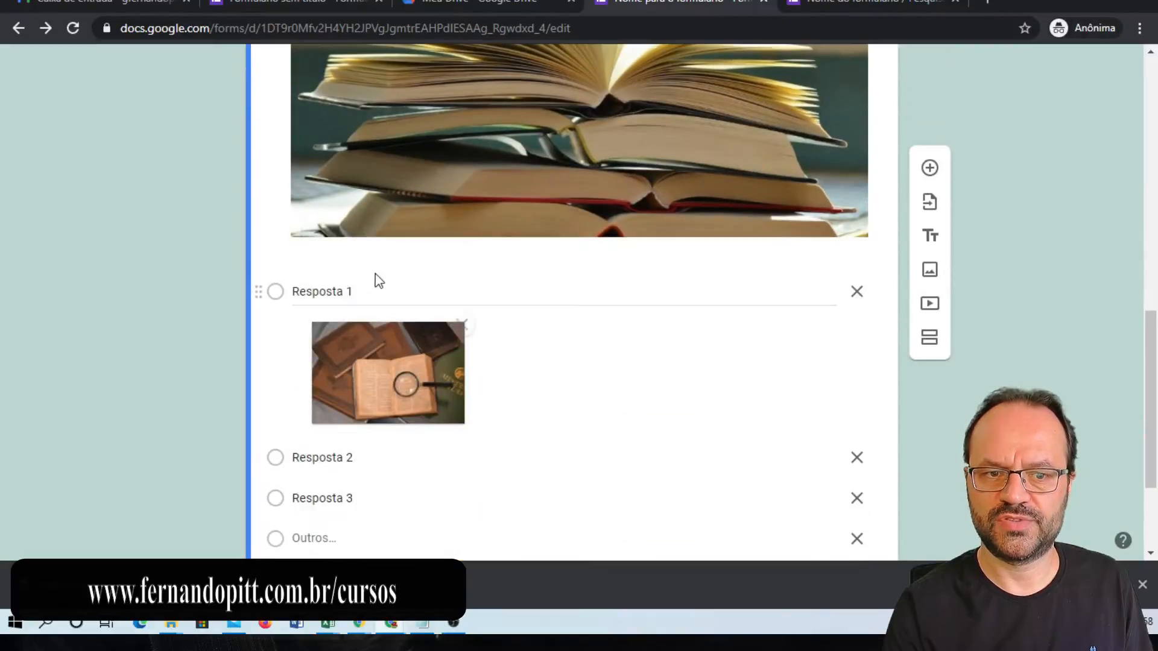
scroll(672, 323, down, 3)
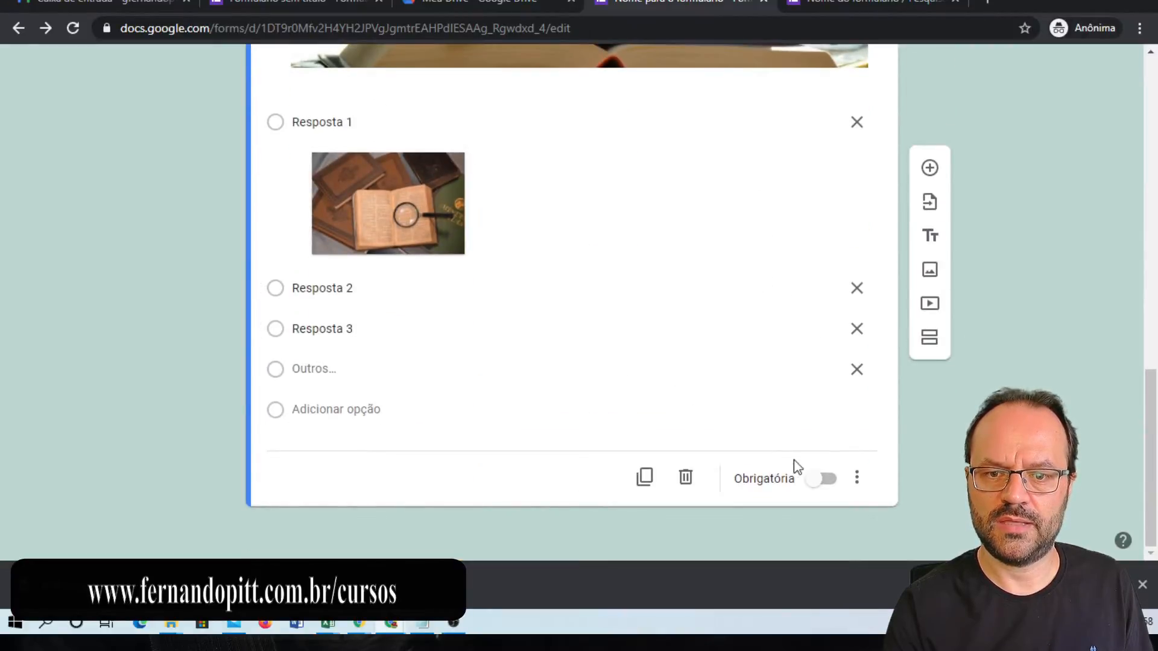
click(821, 480)
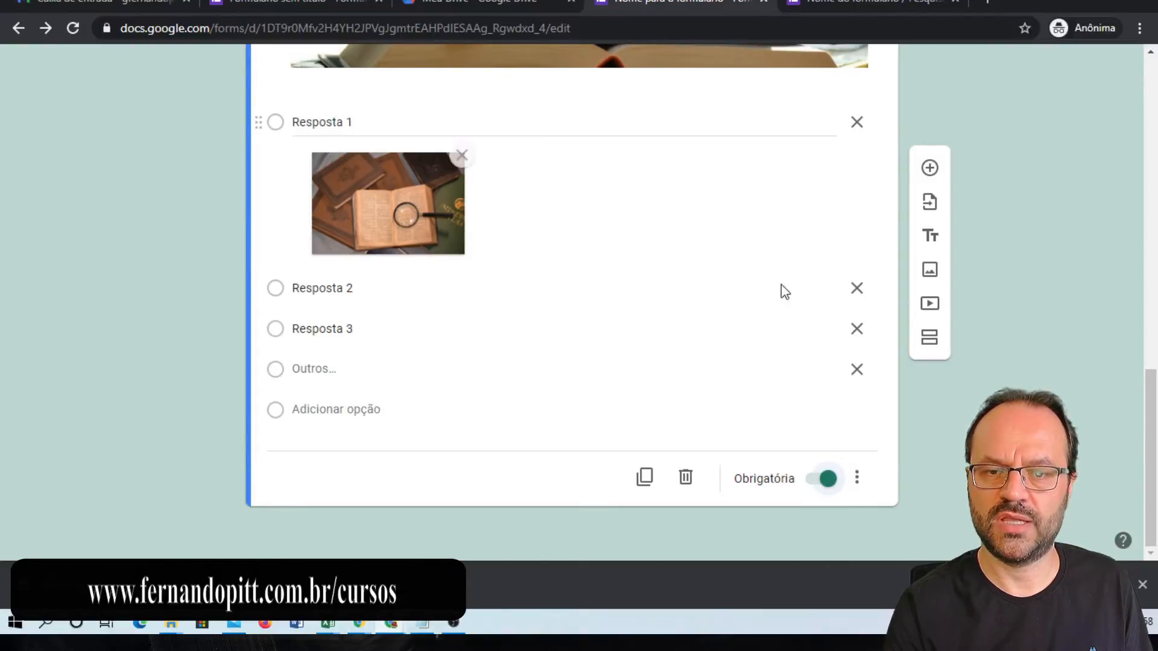
click(825, 487)
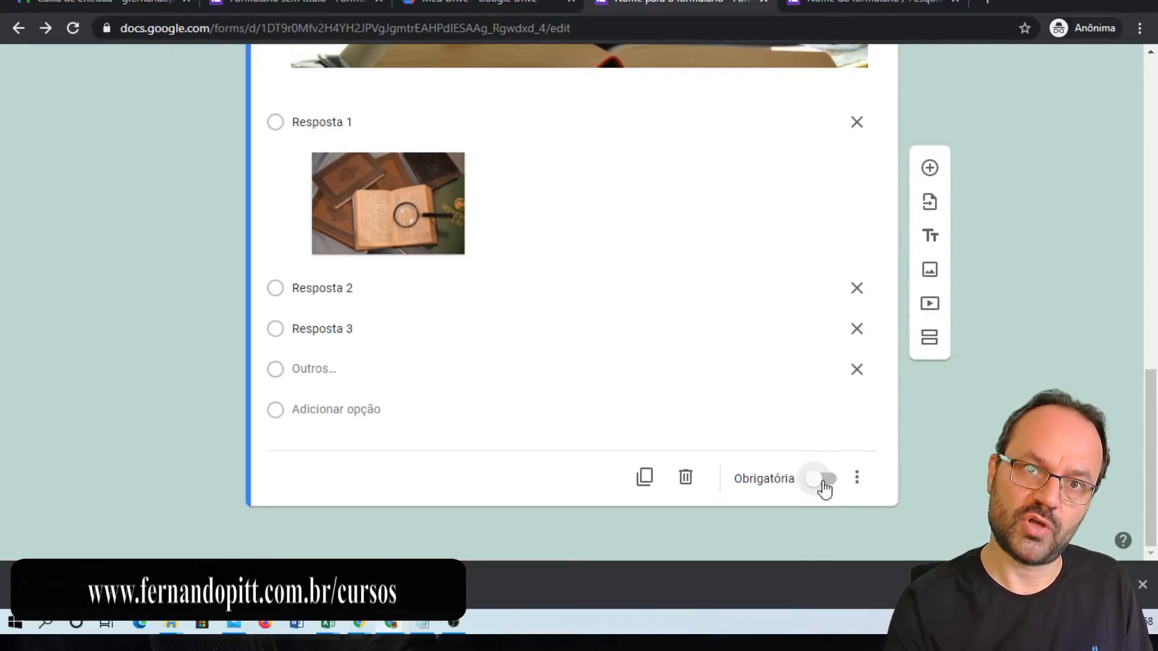
click(823, 486)
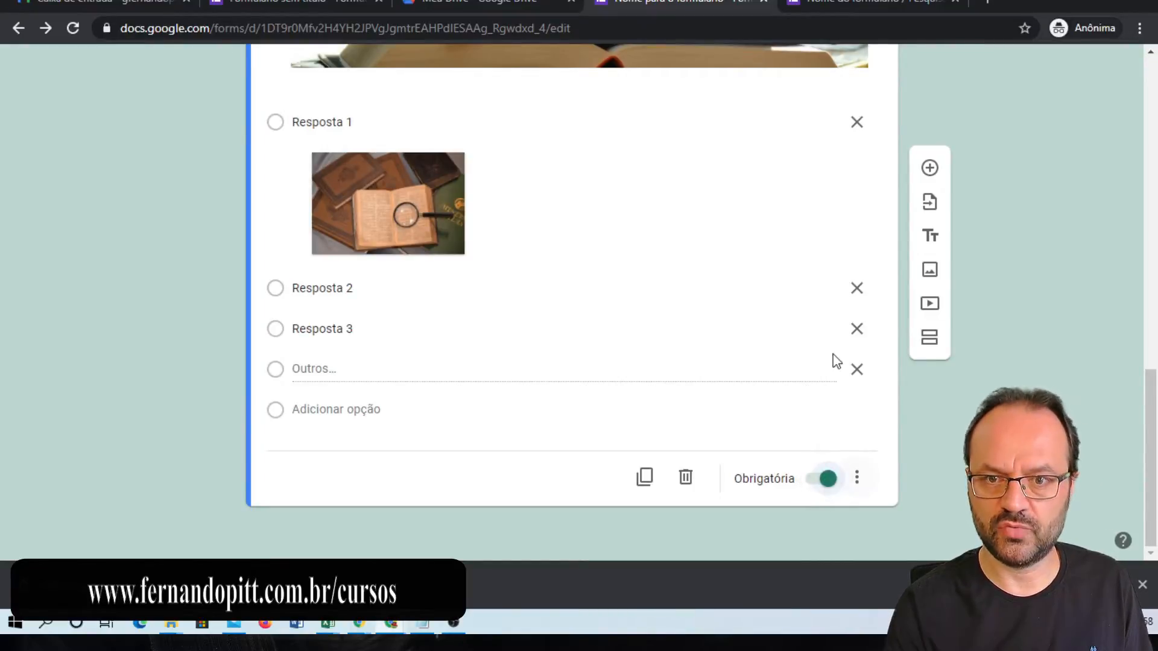
- Start adding an image block after "Pergunta 01" and look through the camera, URL, photos and Google image search sources without granting camera access
scroll(886, 370, up, 10)
scroll(788, 453, down, 4)
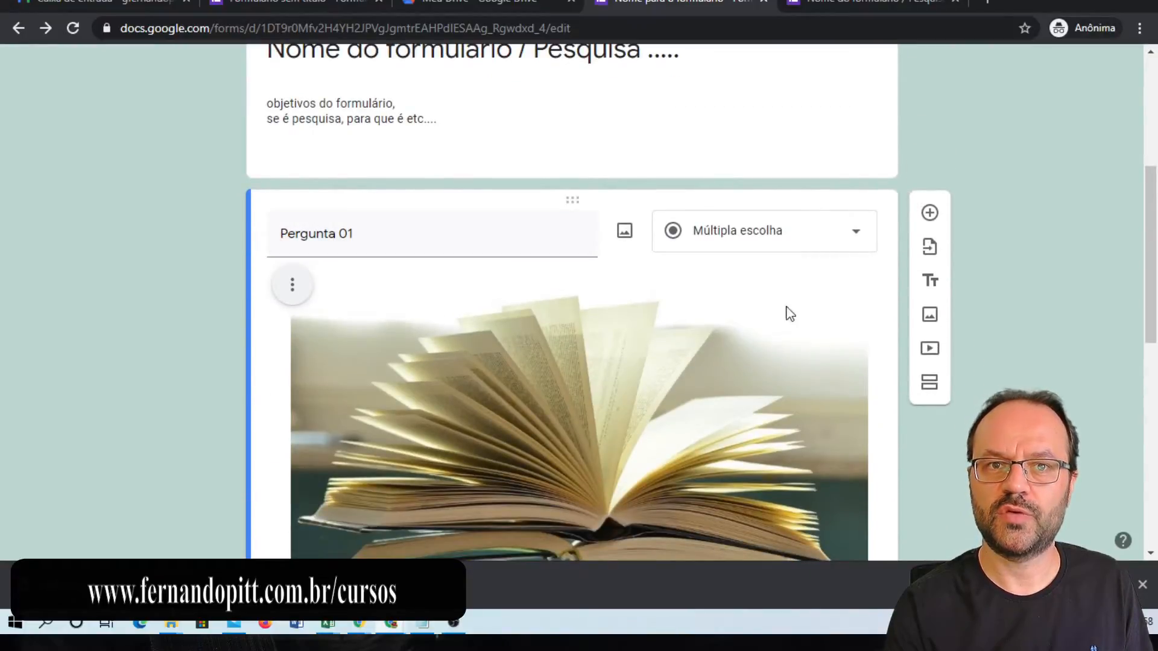
scroll(748, 368, down, 6)
scroll(738, 376, down, 1)
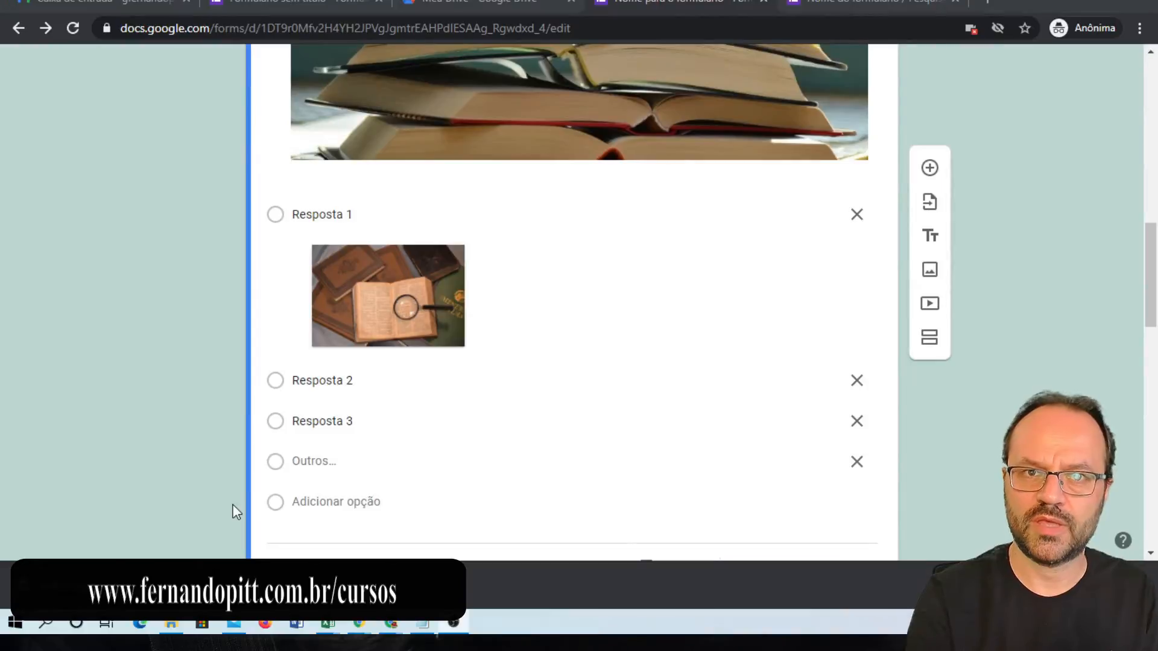
scroll(530, 334, up, 4)
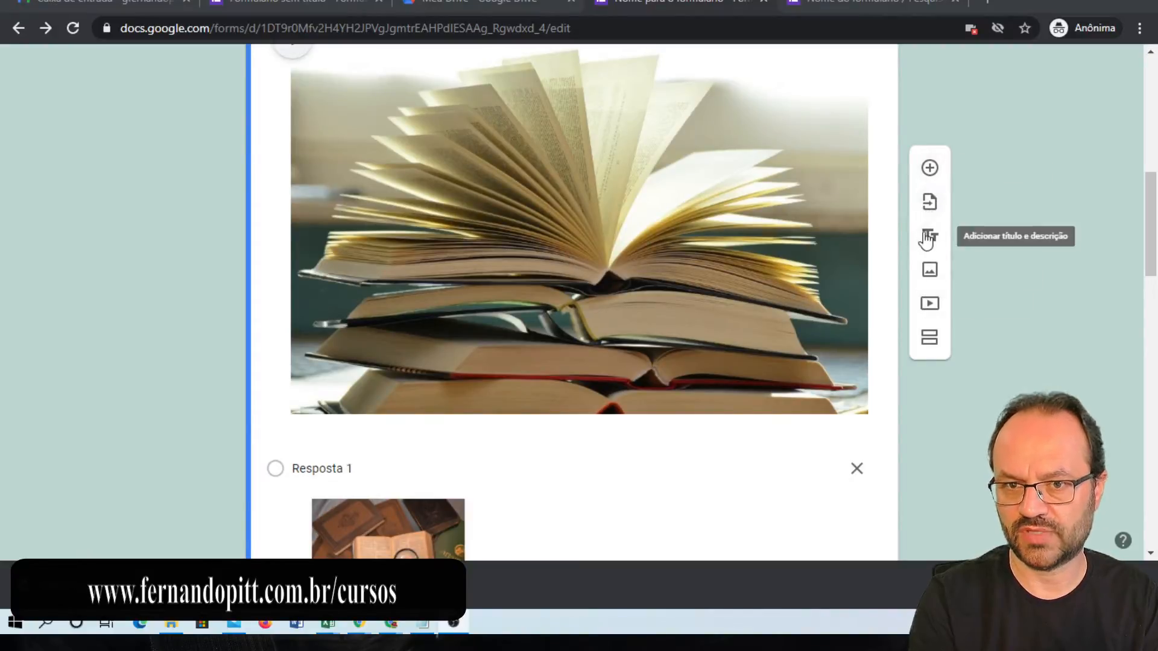
click(930, 272)
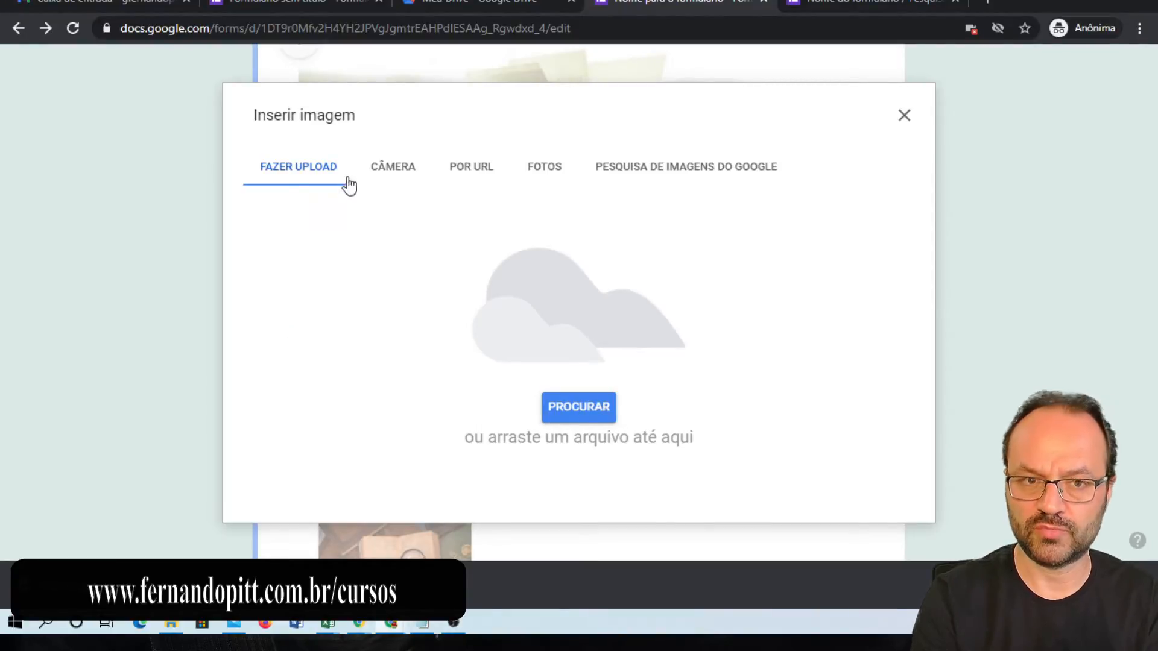
click(395, 174)
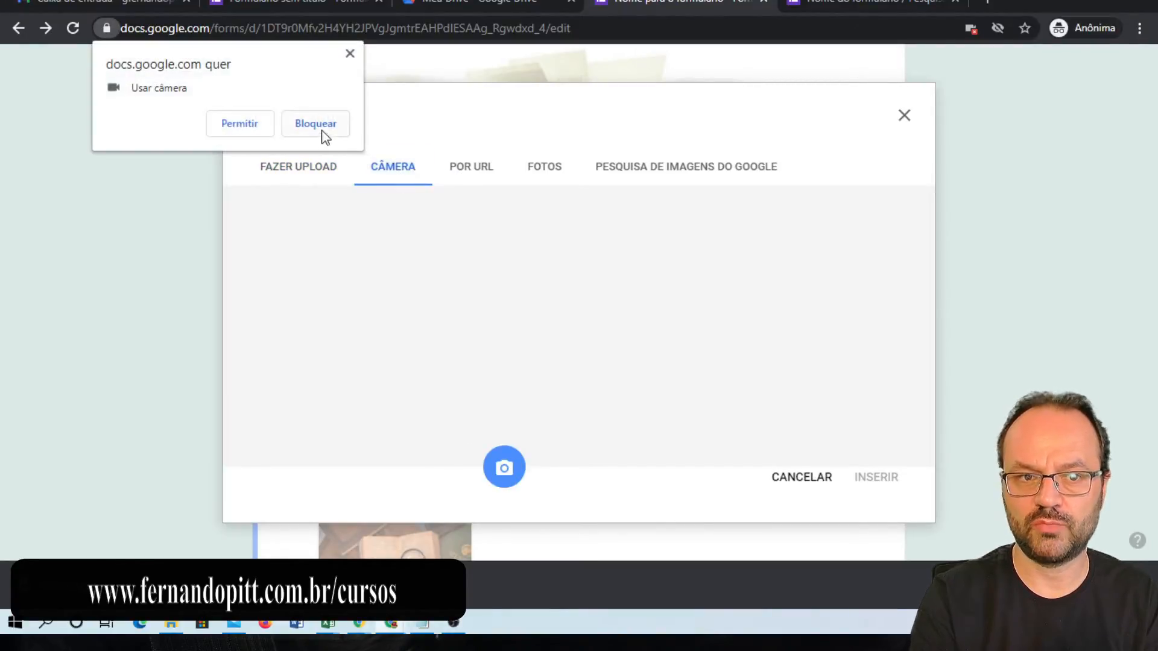
click(349, 54)
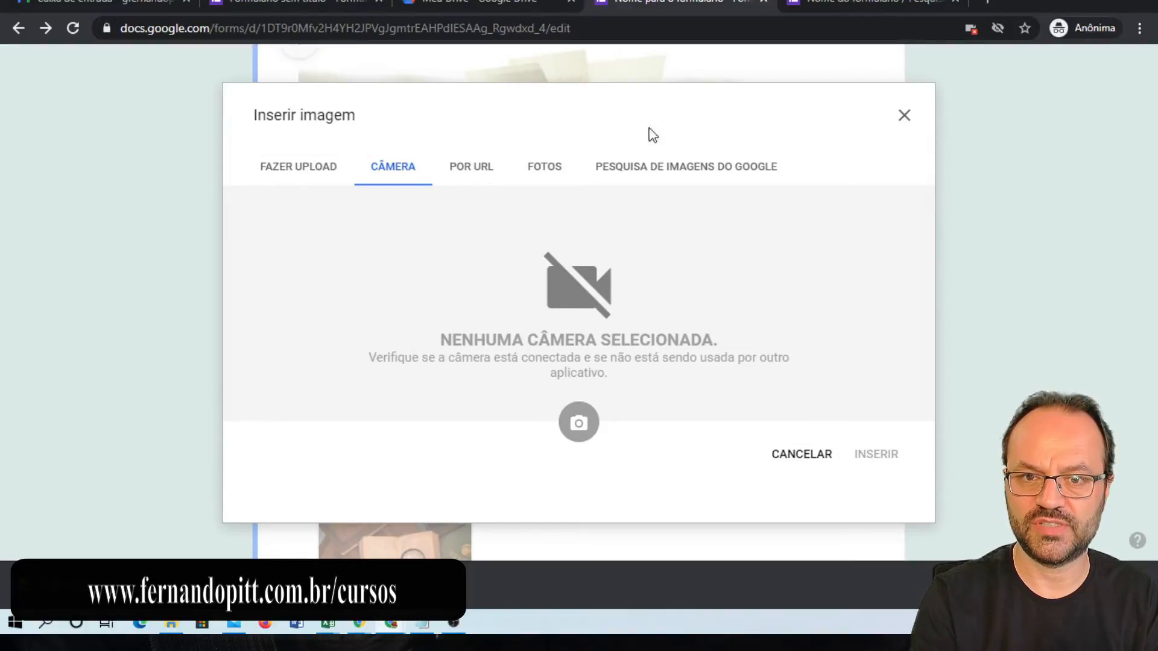
click(465, 175)
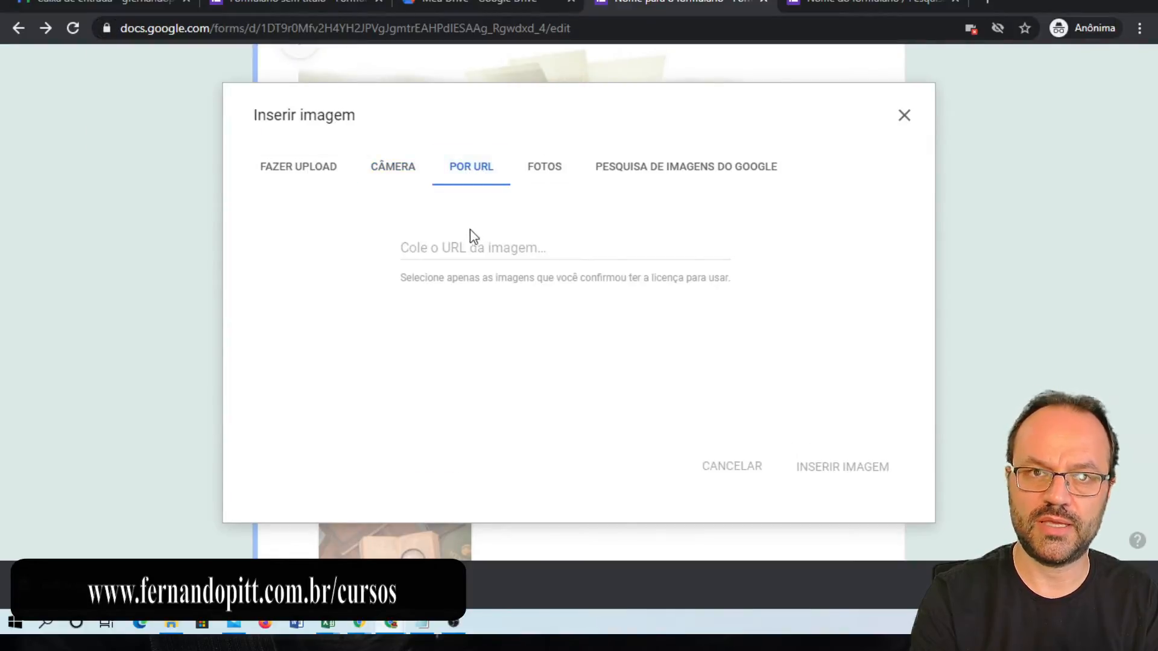
click(542, 171)
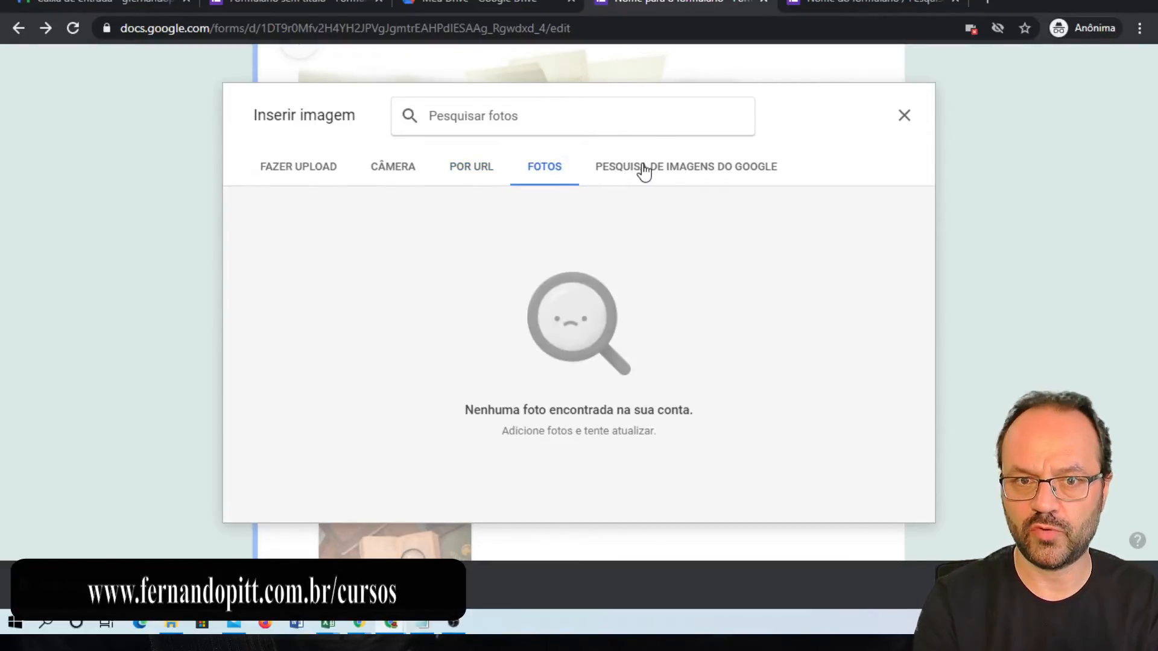
click(640, 170)
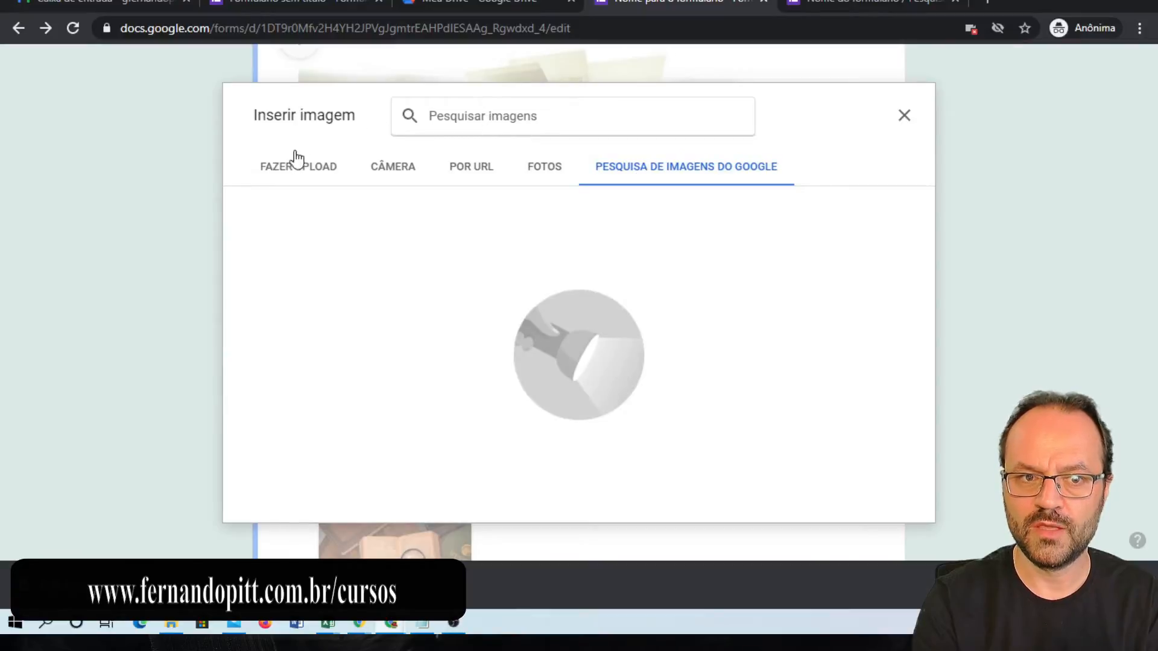
- Upload books-1163695_1920.jpg from the computer as a standalone image block and title it "Imagens......"
click(293, 176)
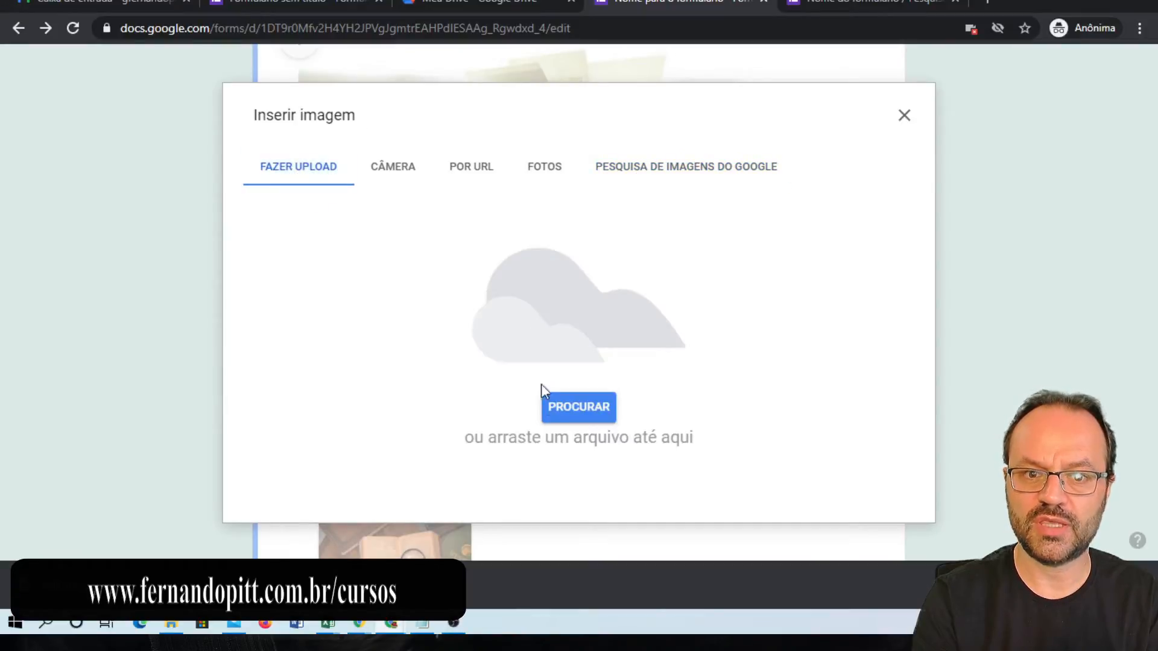
click(568, 409)
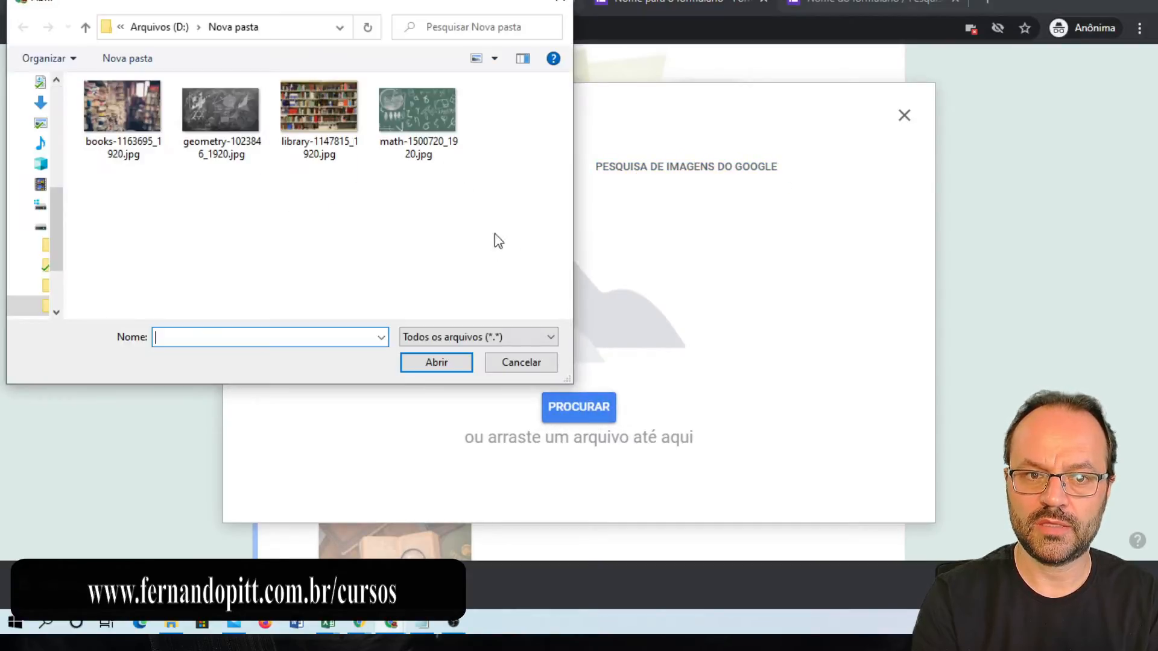
click(125, 110)
click(429, 362)
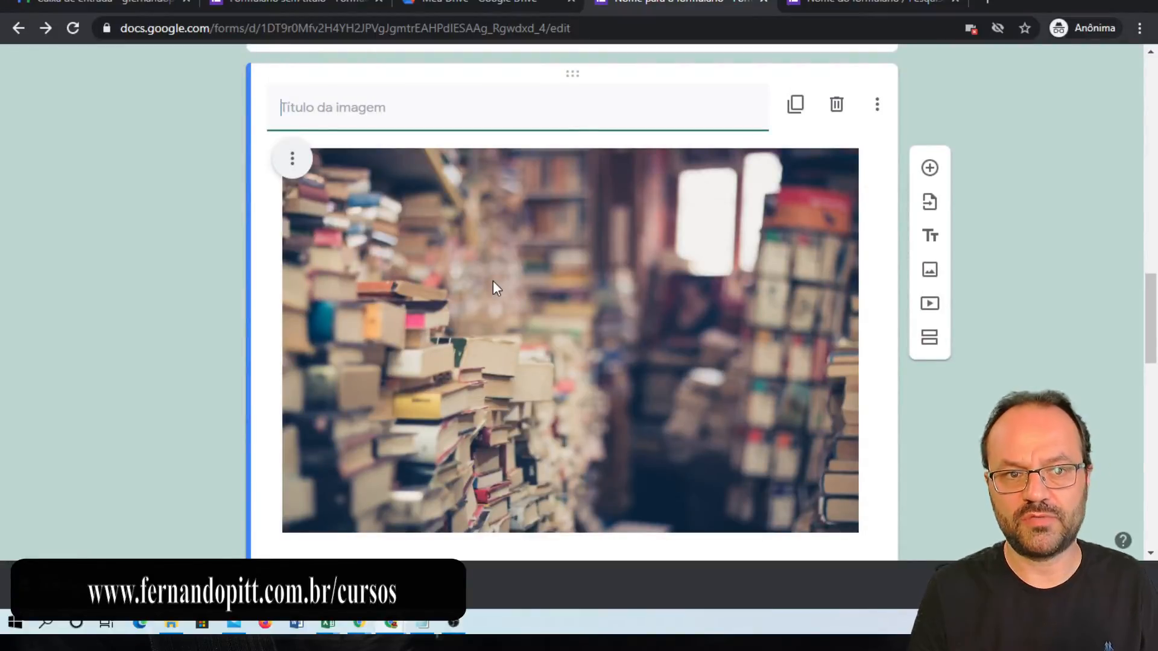
text(Imagens......)
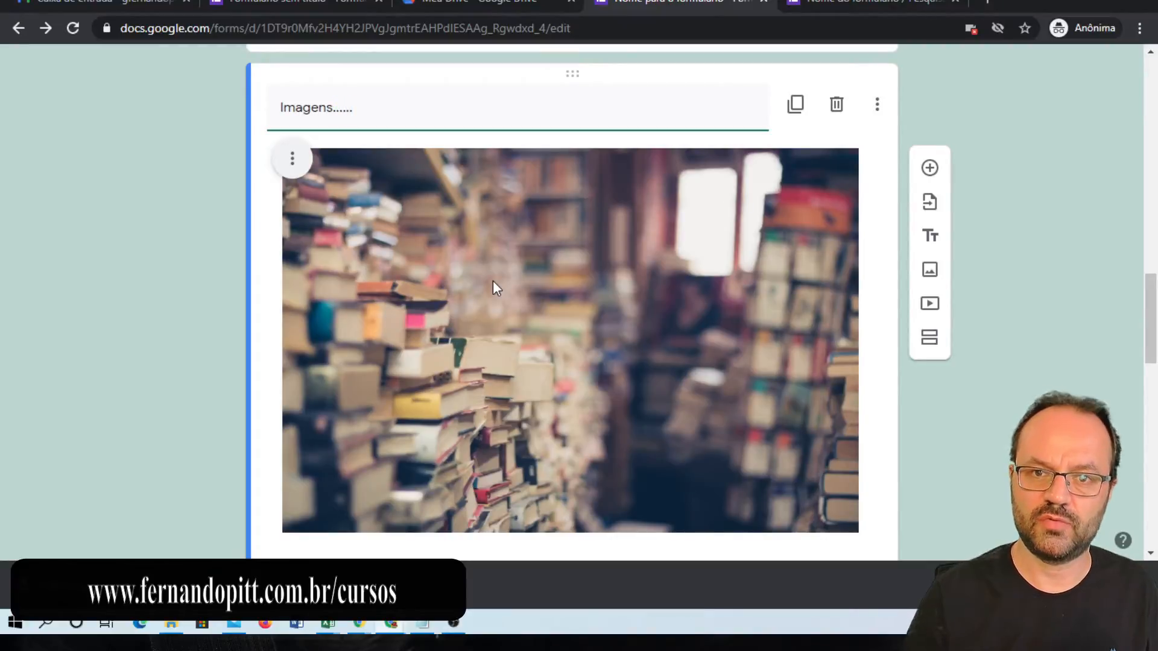
- Start adding a video after the "Imagens......" image block
scroll(497, 283, down, 5)
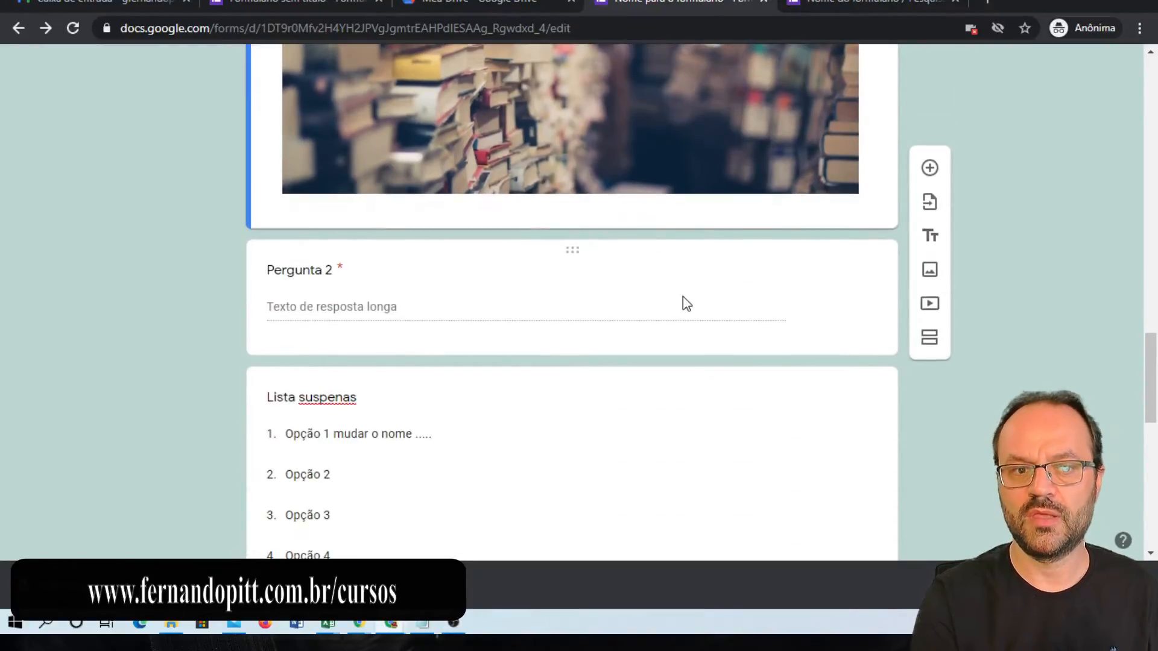
scroll(776, 299, up, 4)
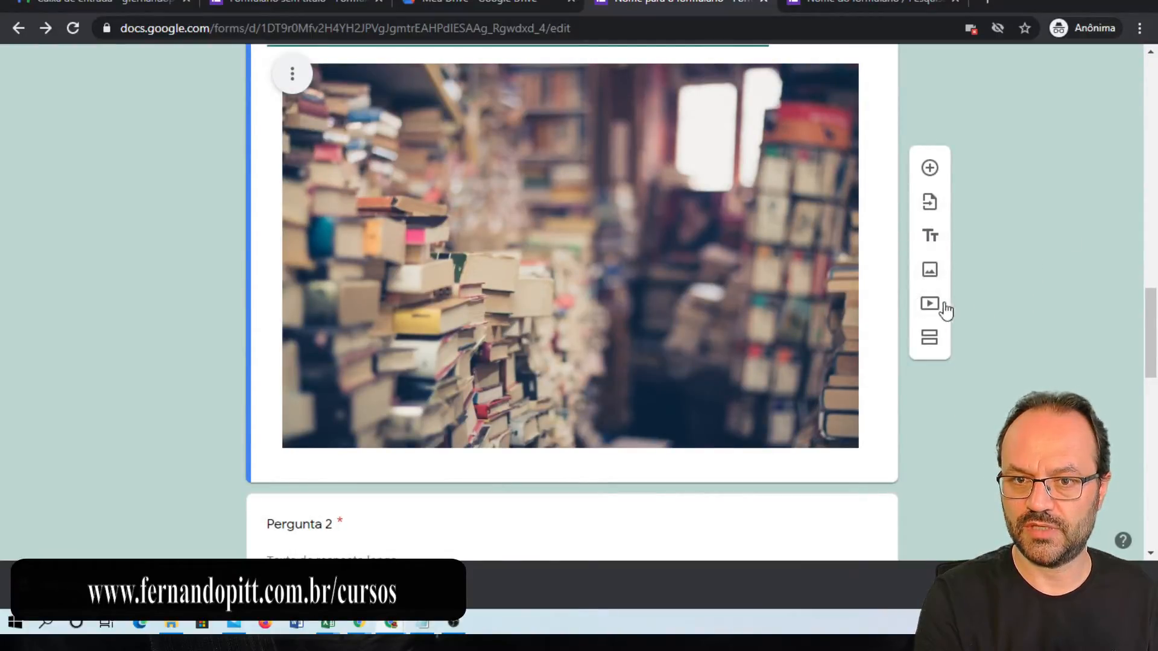
click(930, 308)
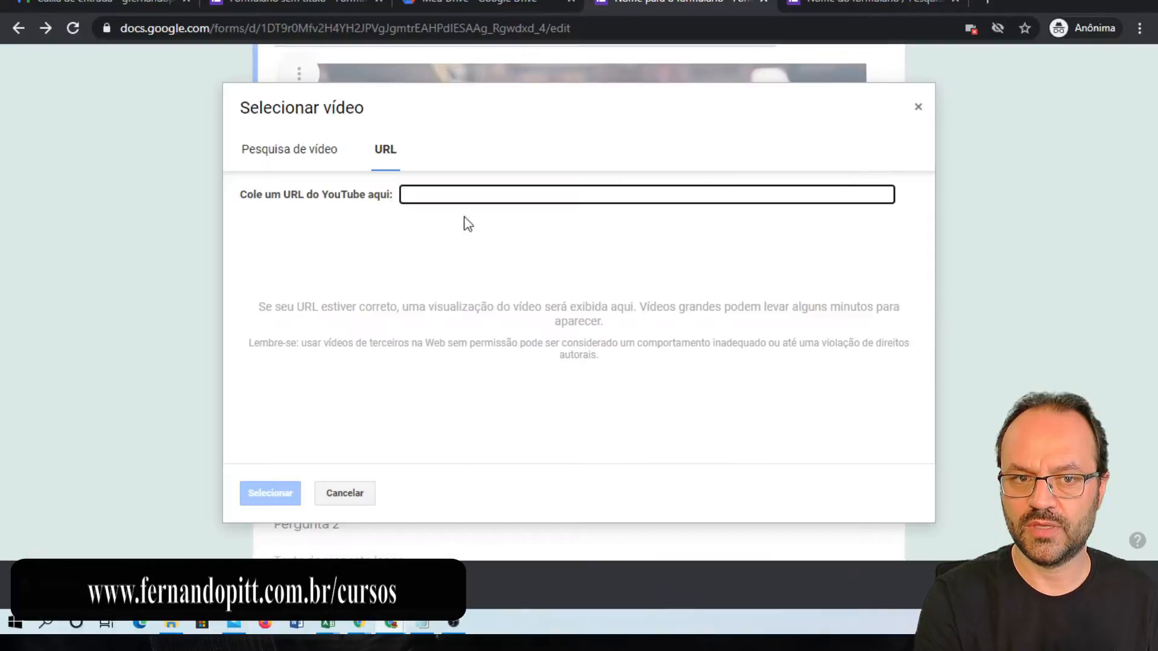
click(317, 157)
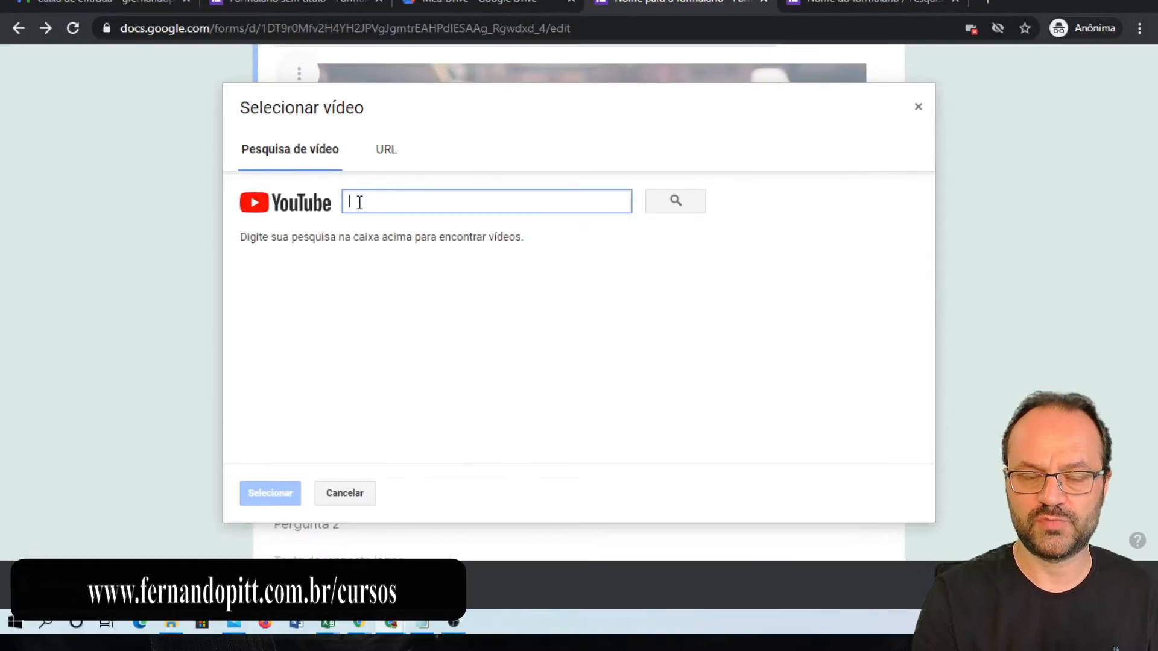
text(aulas)
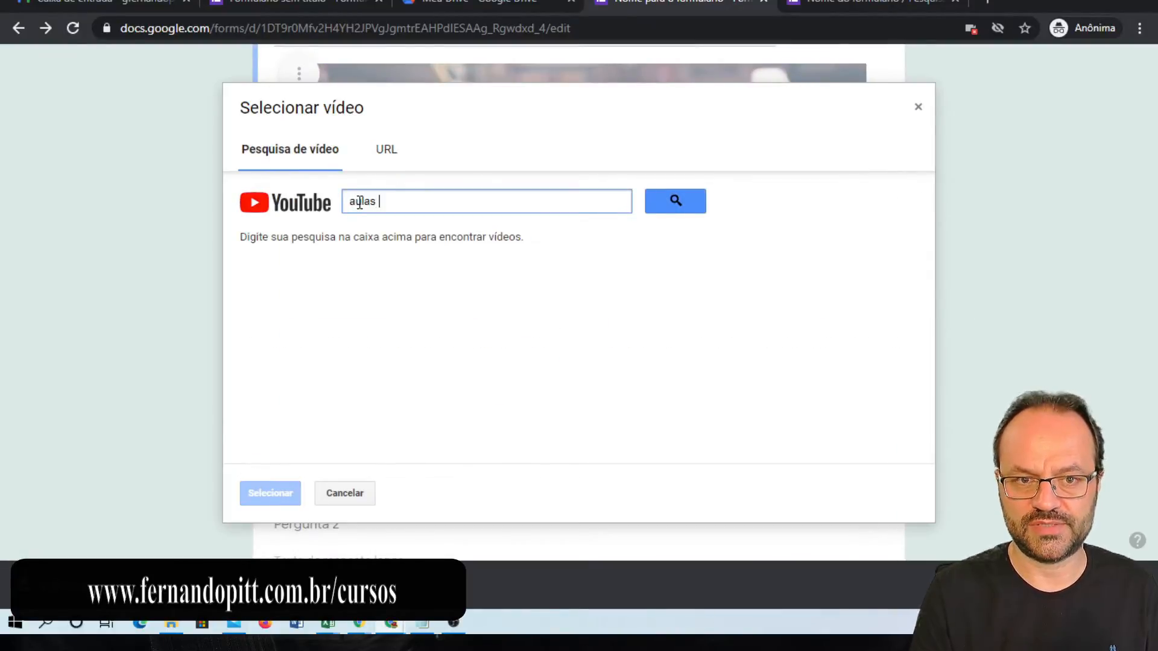
key(BackSpace)
key(BackSpace)
key(BackSpace)
key(BackSpace)
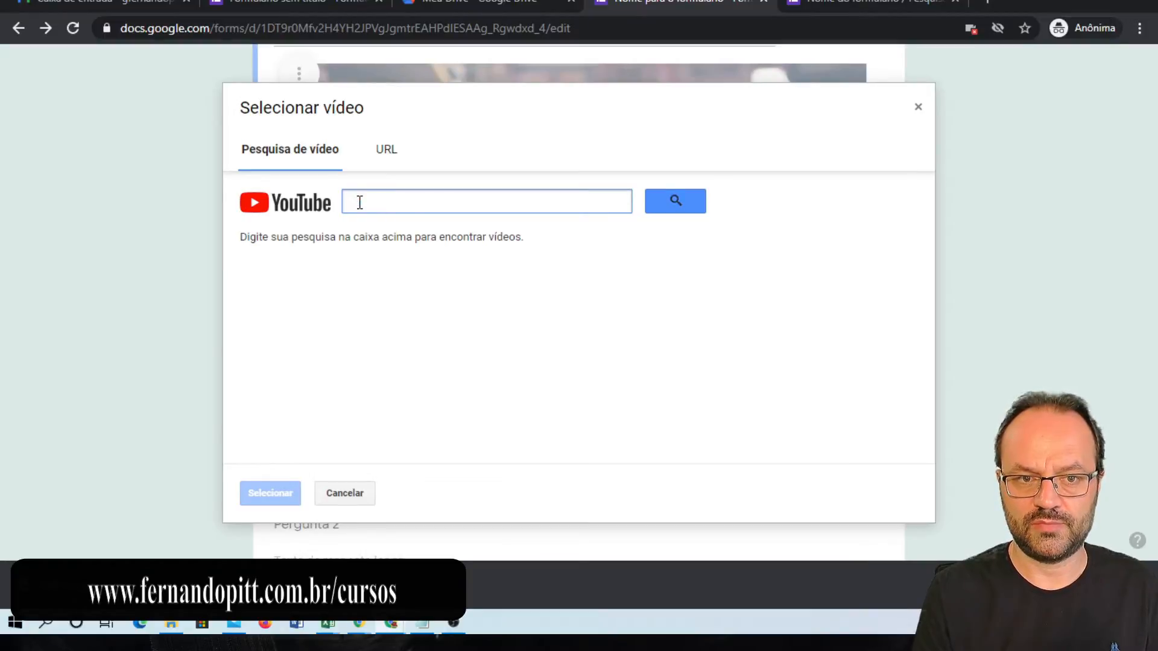
text(fernan)
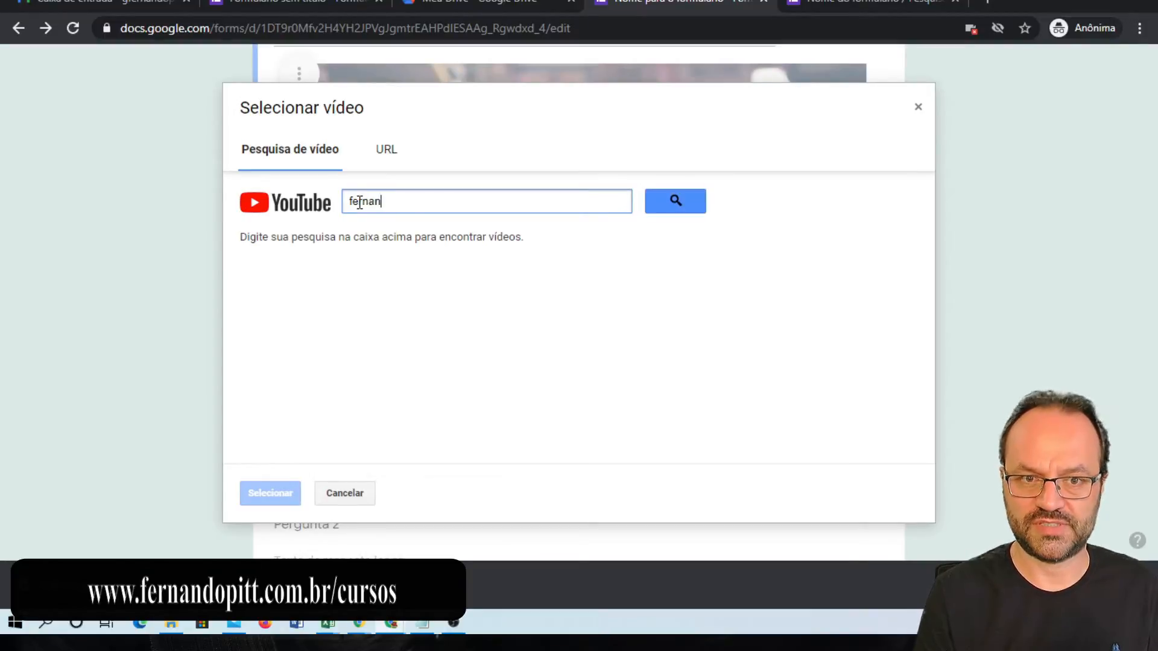
text(dopitt google)
key(Return)
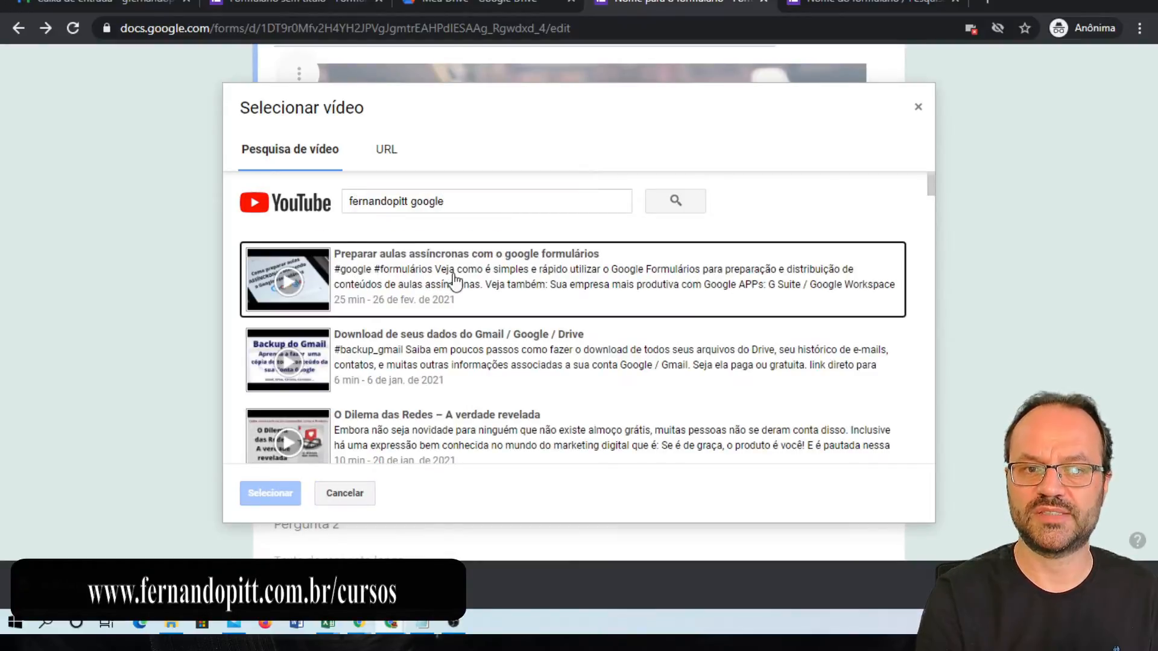
click(526, 277)
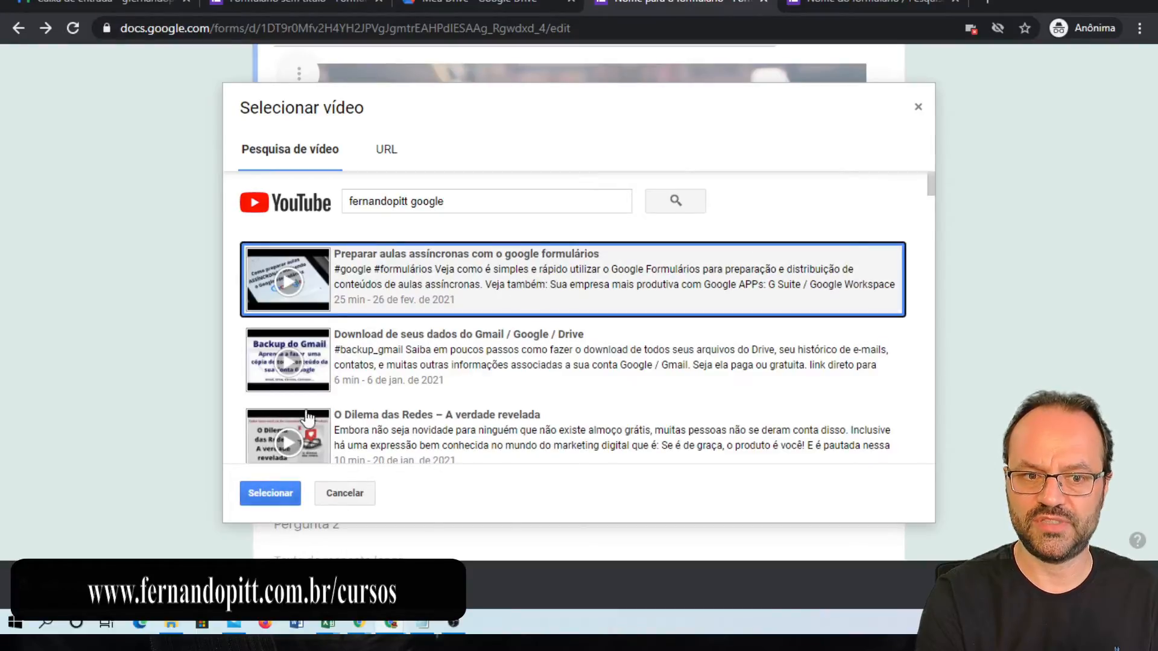
click(387, 154)
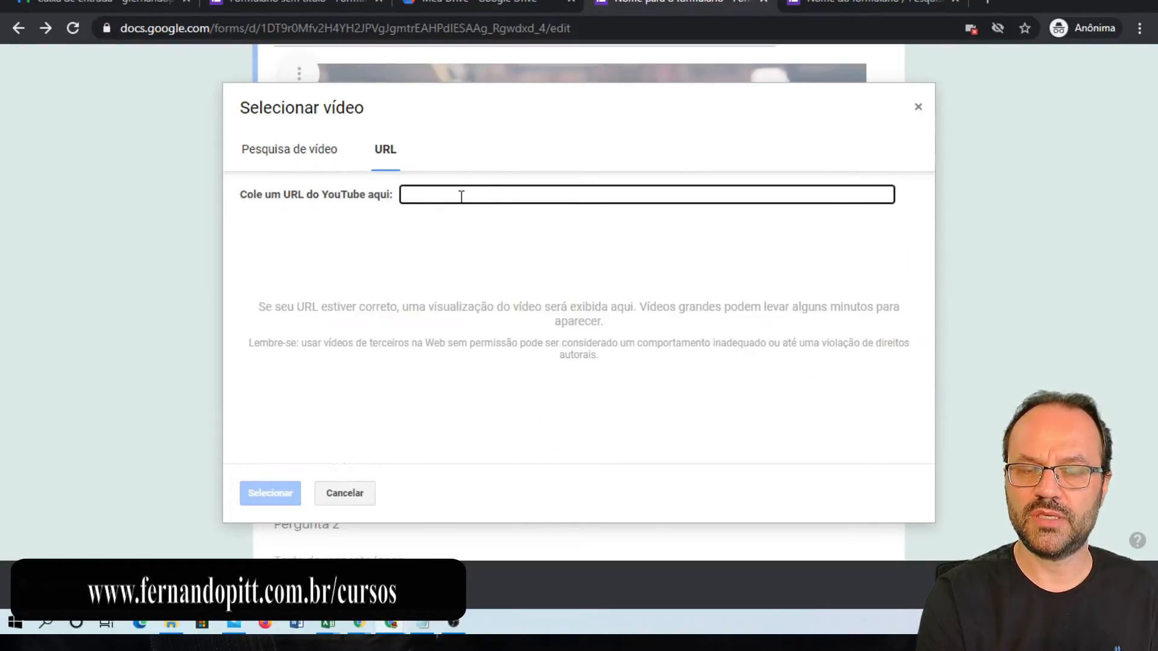
- Search YouTube for the channel name plus "google" and insert the video "Preparar aulas assíncronas com o google formulários"
click(301, 157)
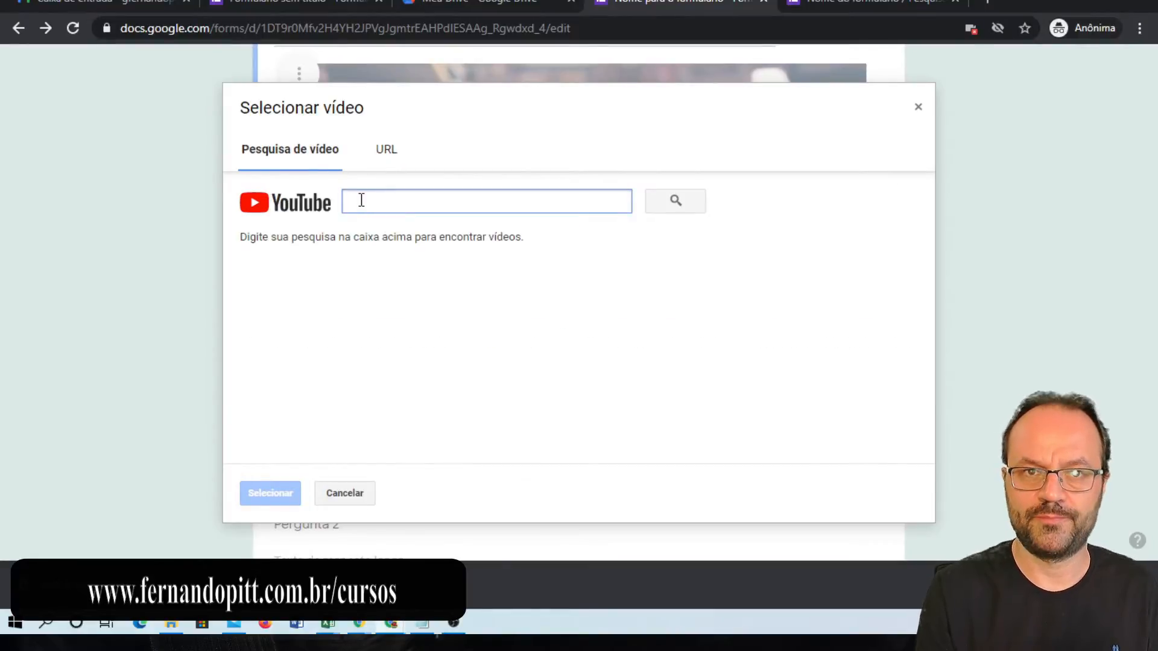
text(fernandopitt )
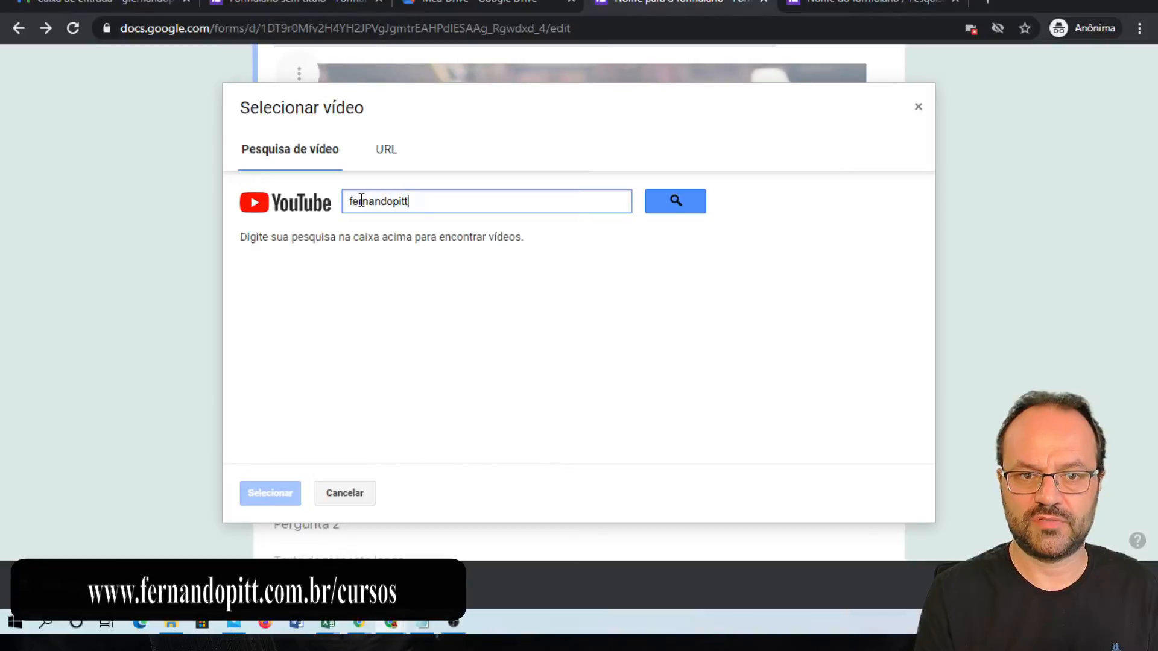
text(google)
key(Return)
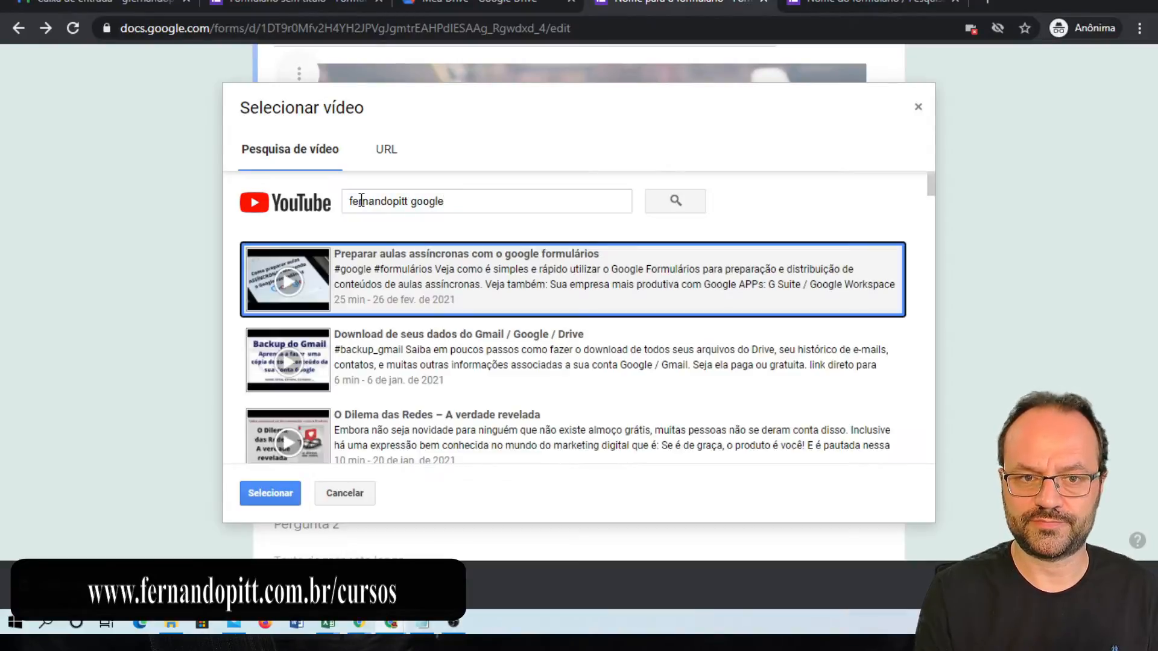
click(386, 279)
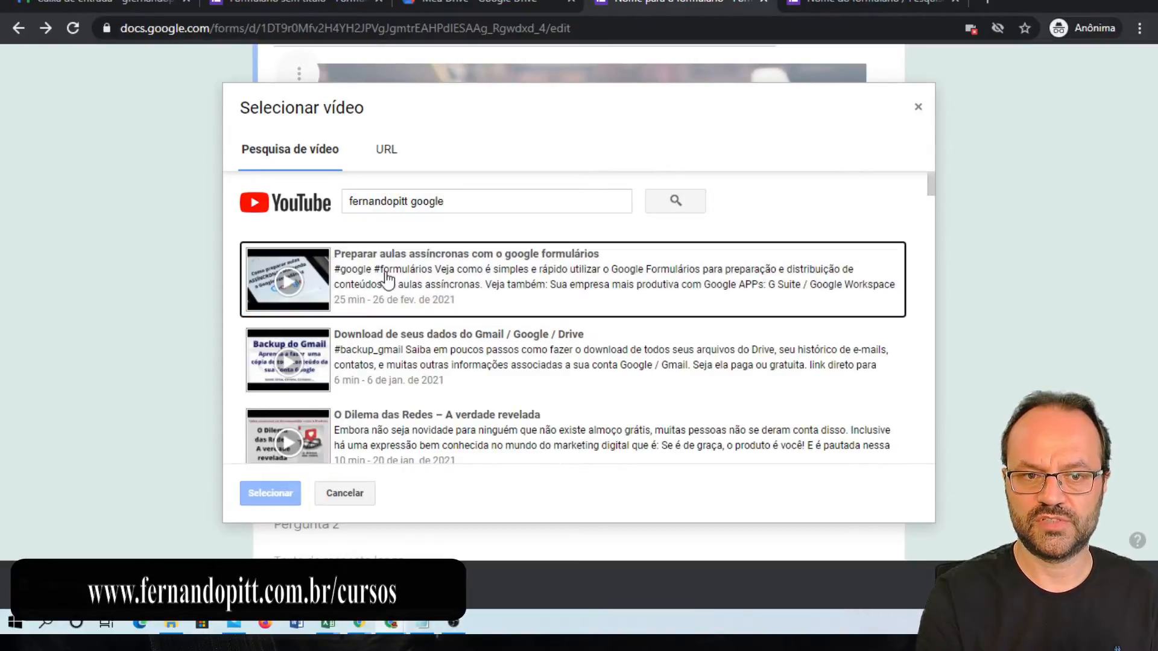
click(386, 282)
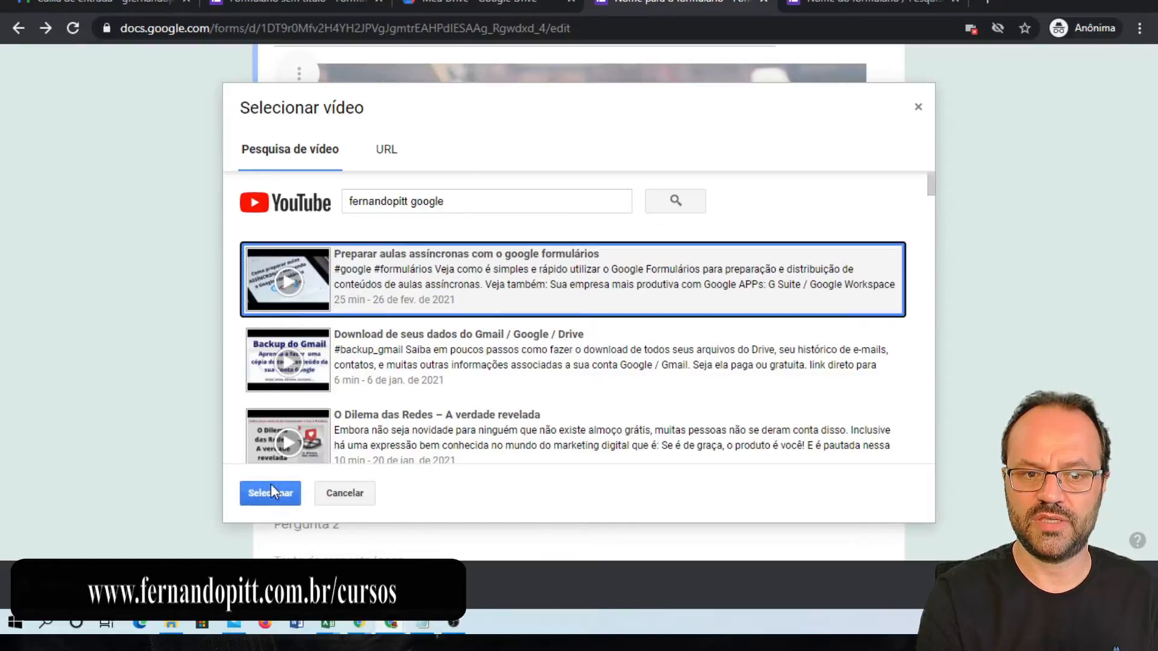
click(269, 493)
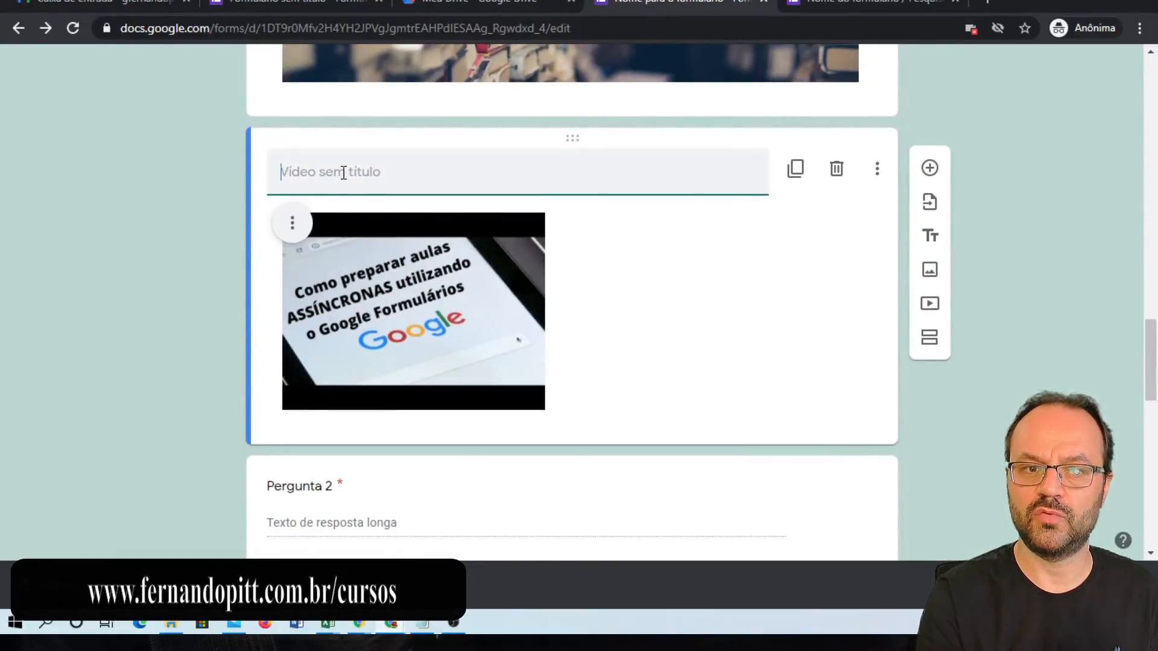
- Title the new video block "vídeo....."
text(vídeo.....)
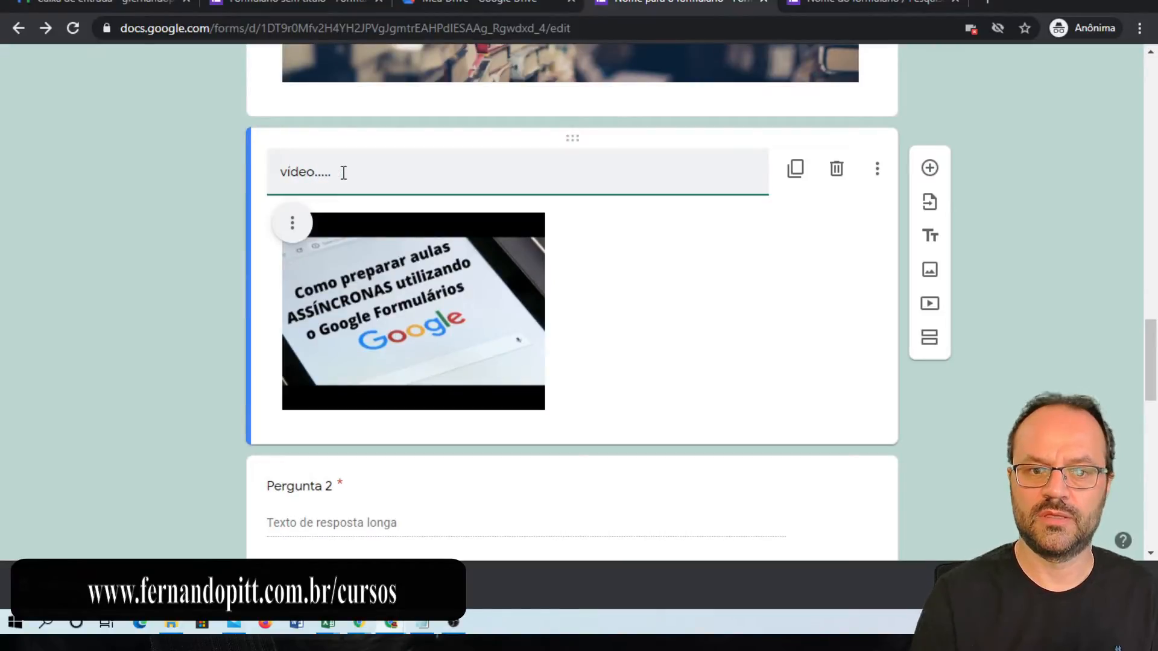
scroll(417, 193, up, 3)
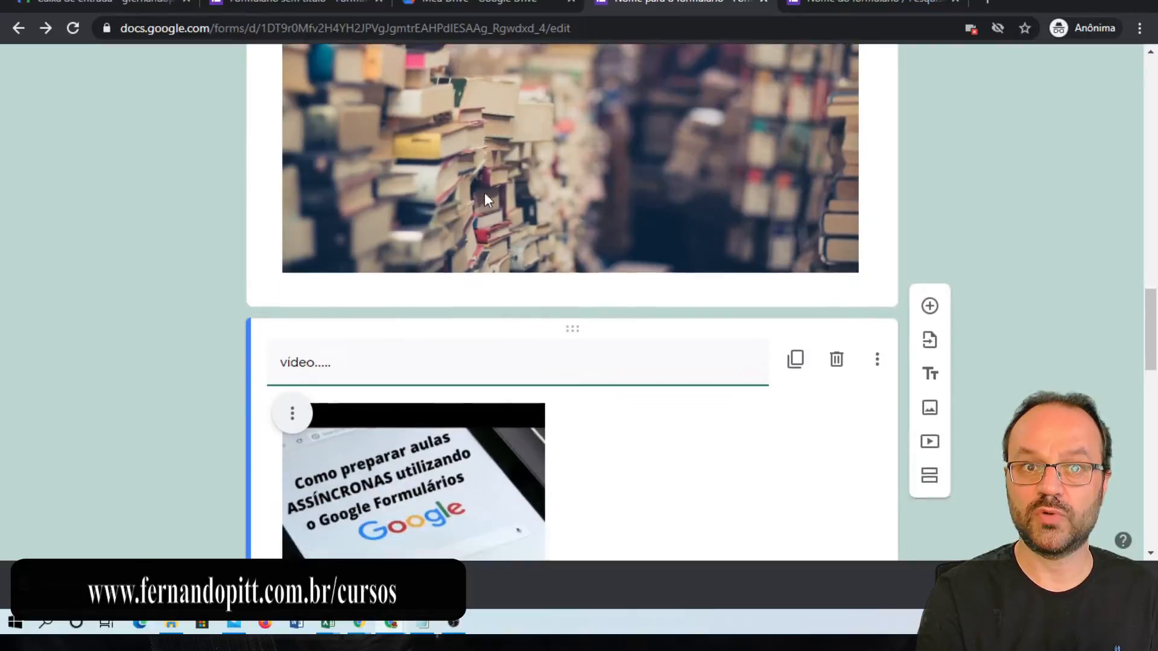
scroll(485, 199, down, 3)
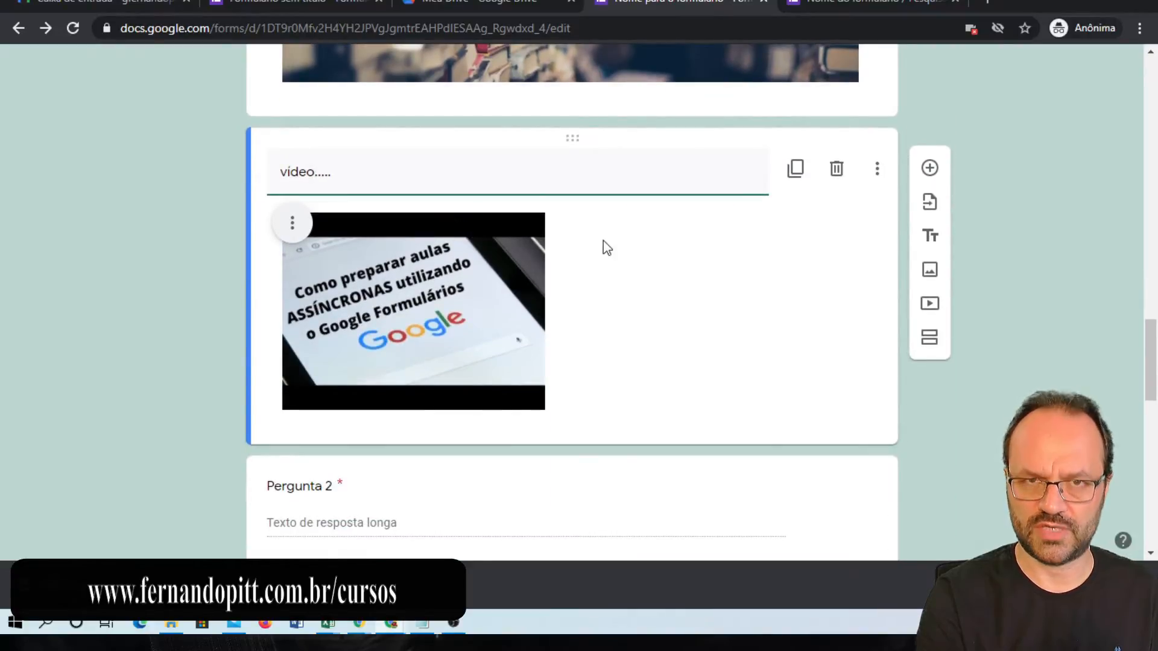
- Reload the respondent view of the form and examine how the "Imagens......" and video blocks are displayed
click(872, 2)
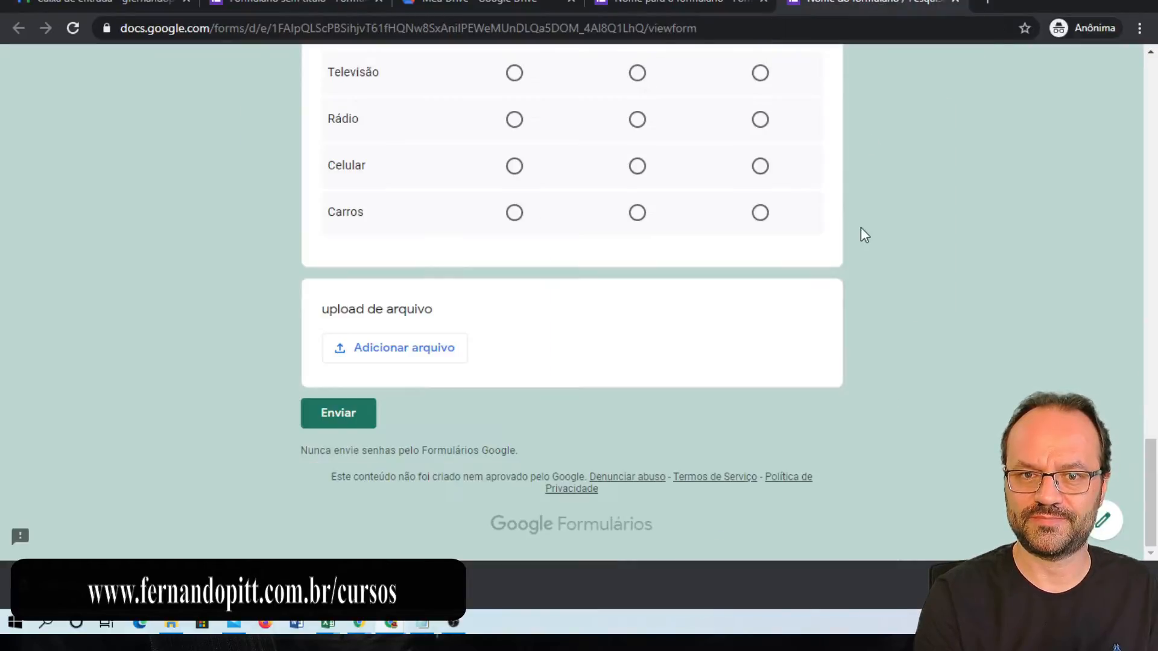
scroll(888, 233, up, 8)
scroll(696, 88, up, 10)
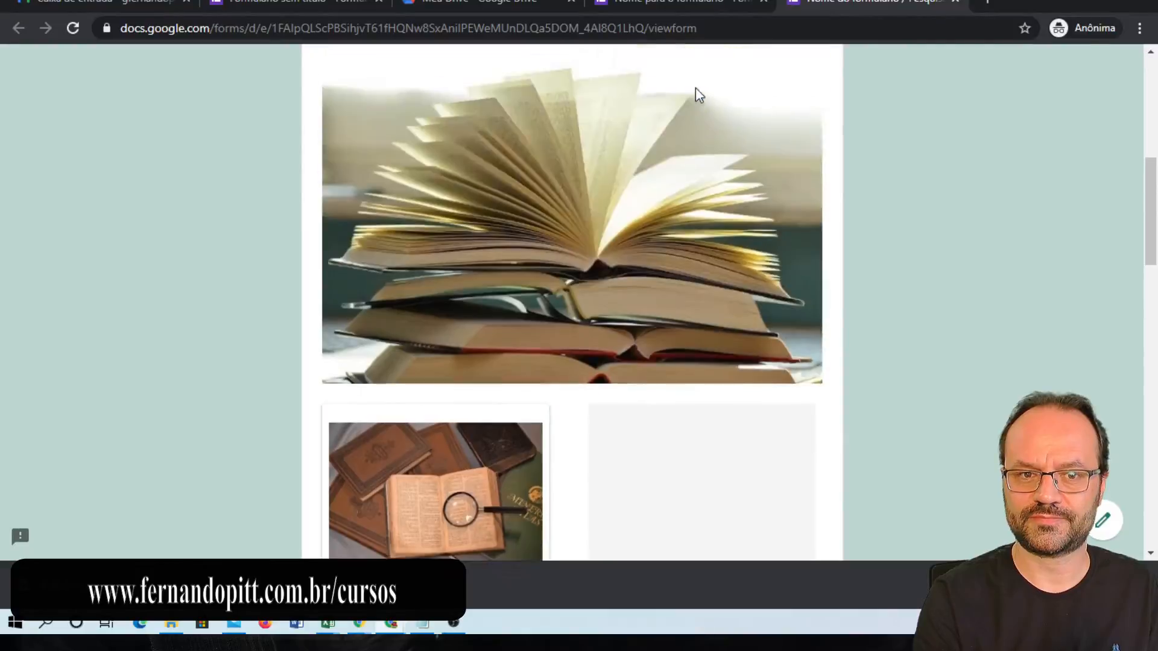
scroll(696, 88, down, 5)
click(613, 27)
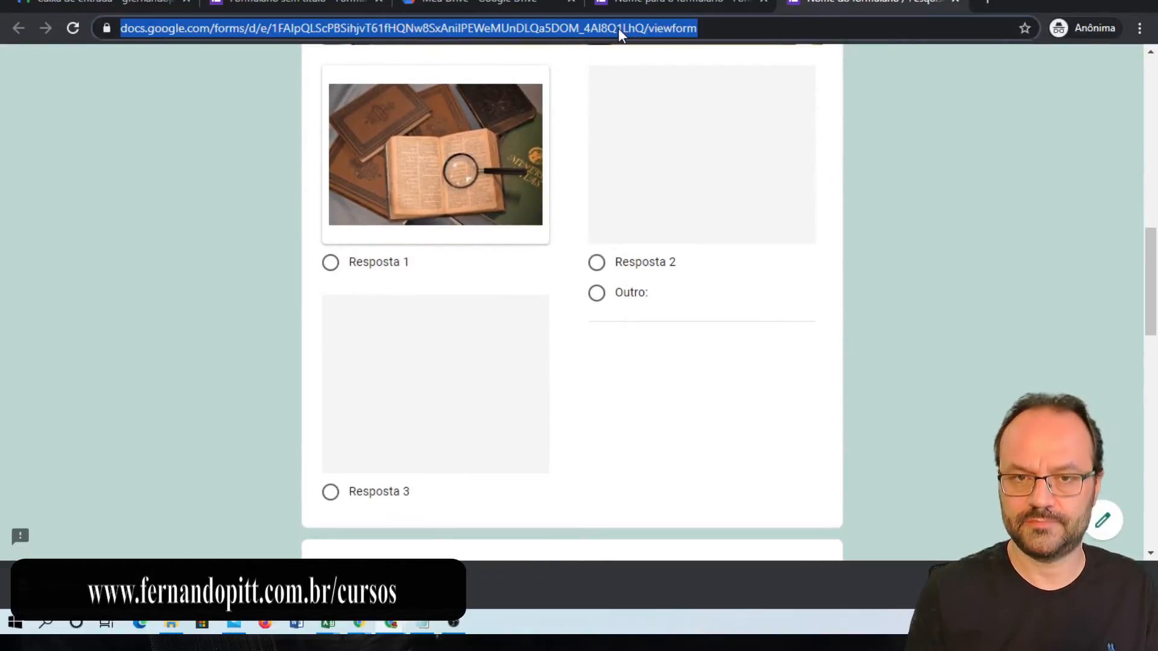
key(Return)
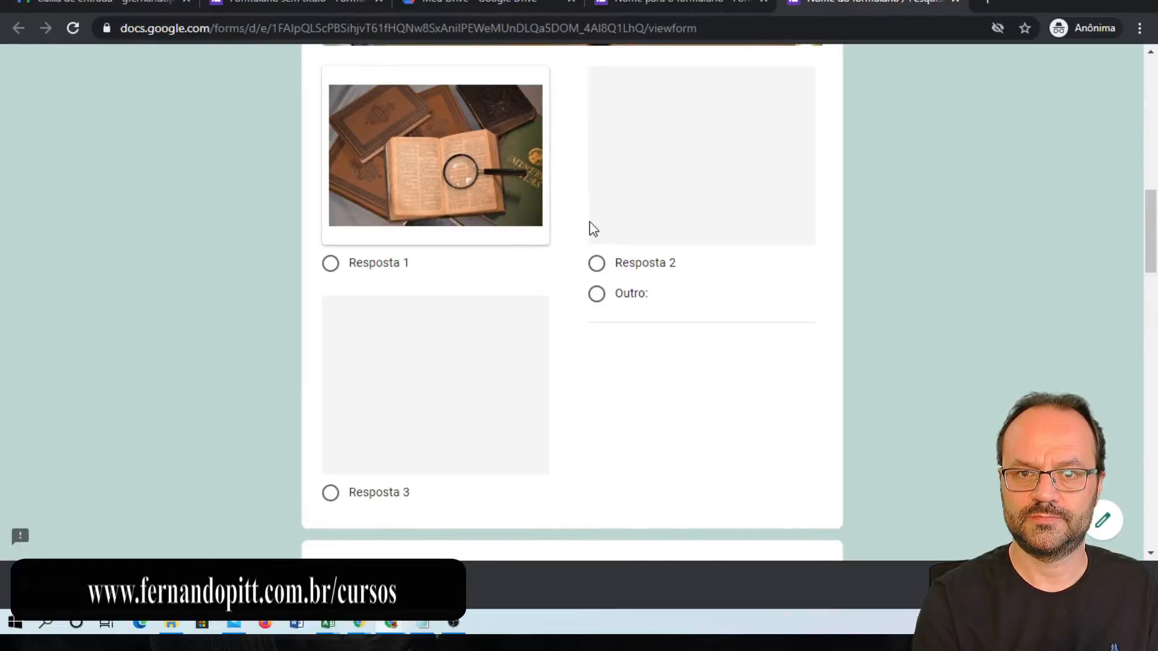
scroll(589, 222, down, 8)
scroll(559, 237, down, 5)
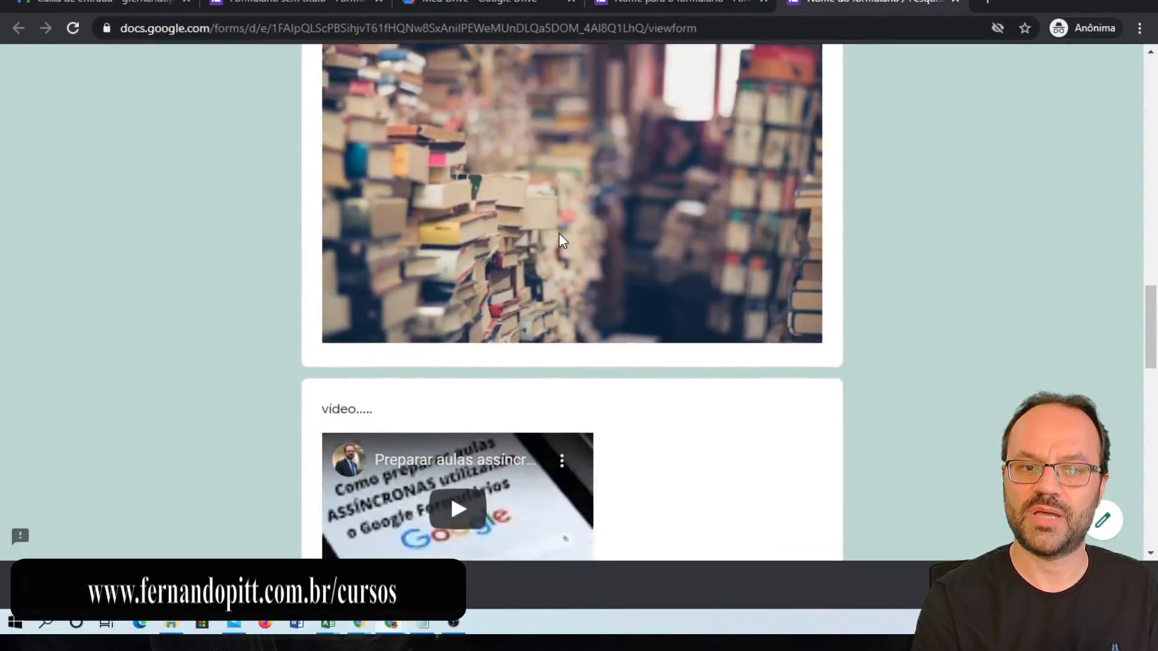
scroll(561, 207, up, 5)
scroll(599, 267, down, 2)
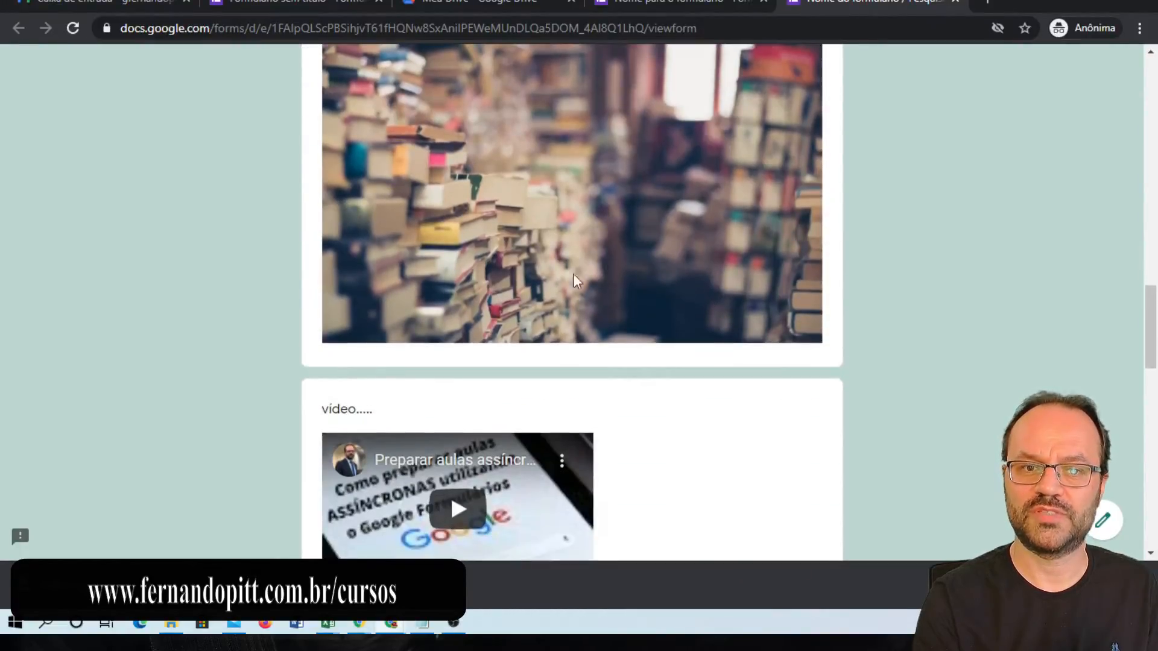
scroll(507, 358, up, 3)
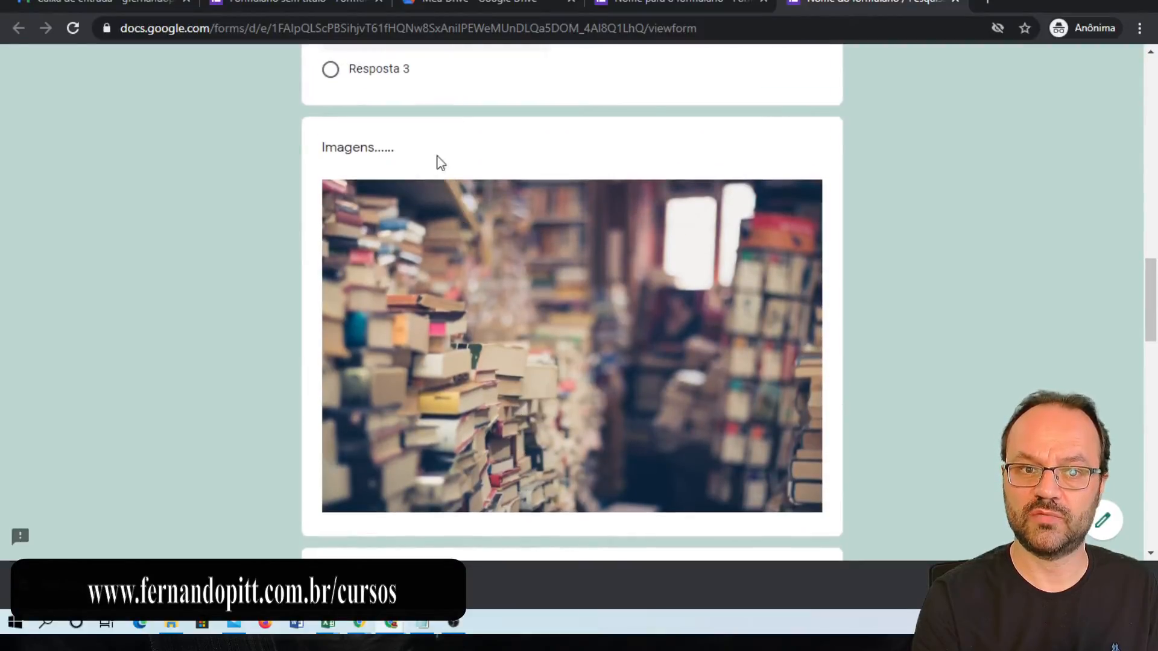
scroll(497, 316, down, 3)
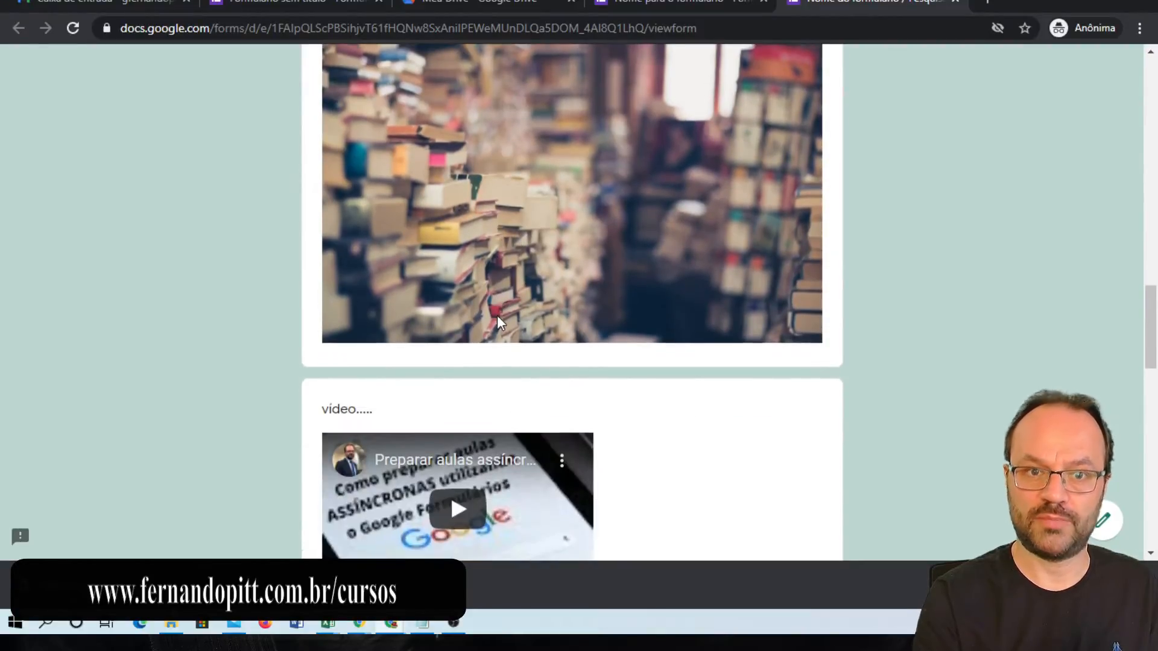
scroll(497, 316, down, 4)
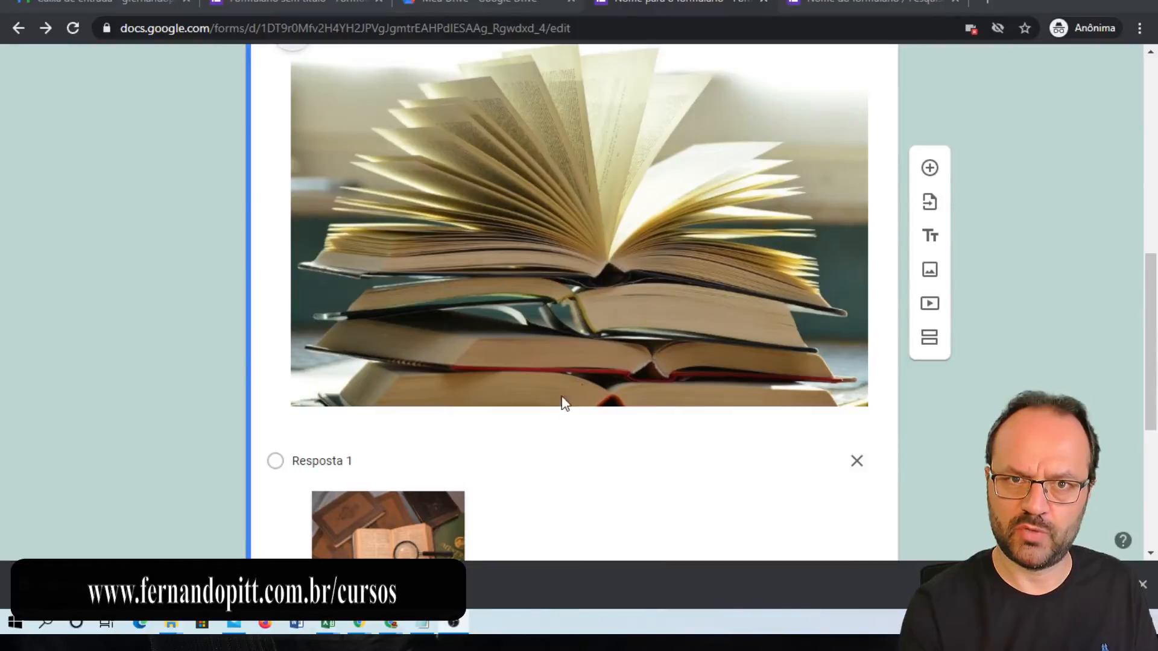
- Add a question titled "Pergunta 2" after the first question, set its type to "Parágrafo" and make it required ("Obrigatória")
scroll(594, 380, up, 4)
scroll(528, 360, down, 9)
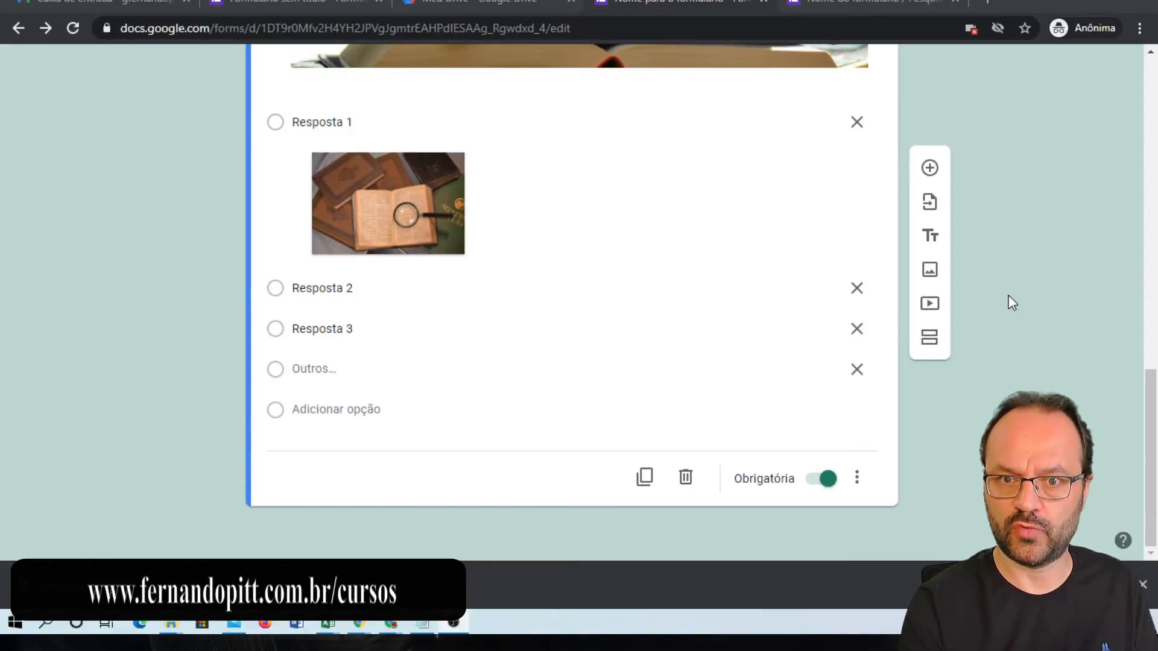
scroll(937, 276, up, 3)
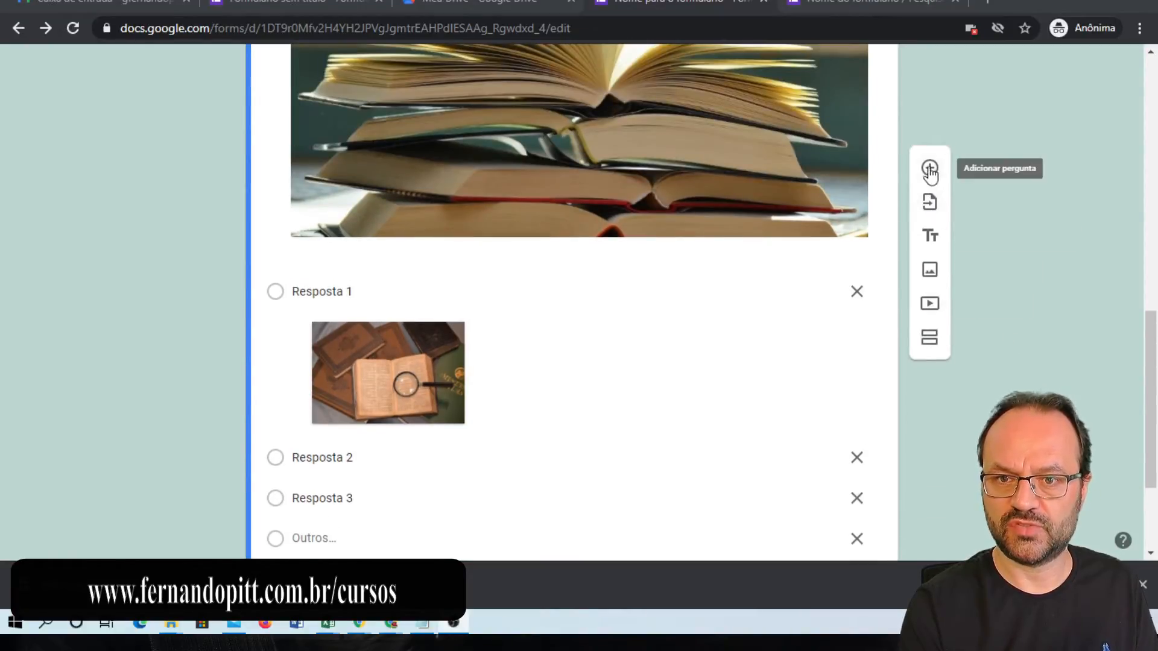
click(930, 171)
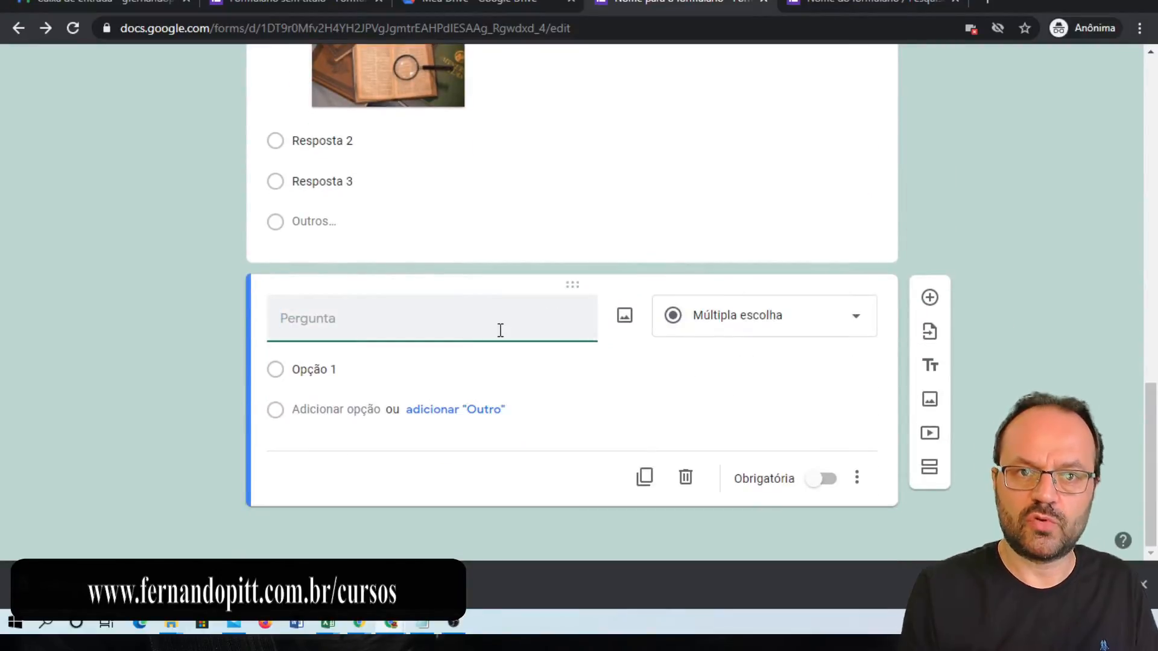
text(Pergunta 2)
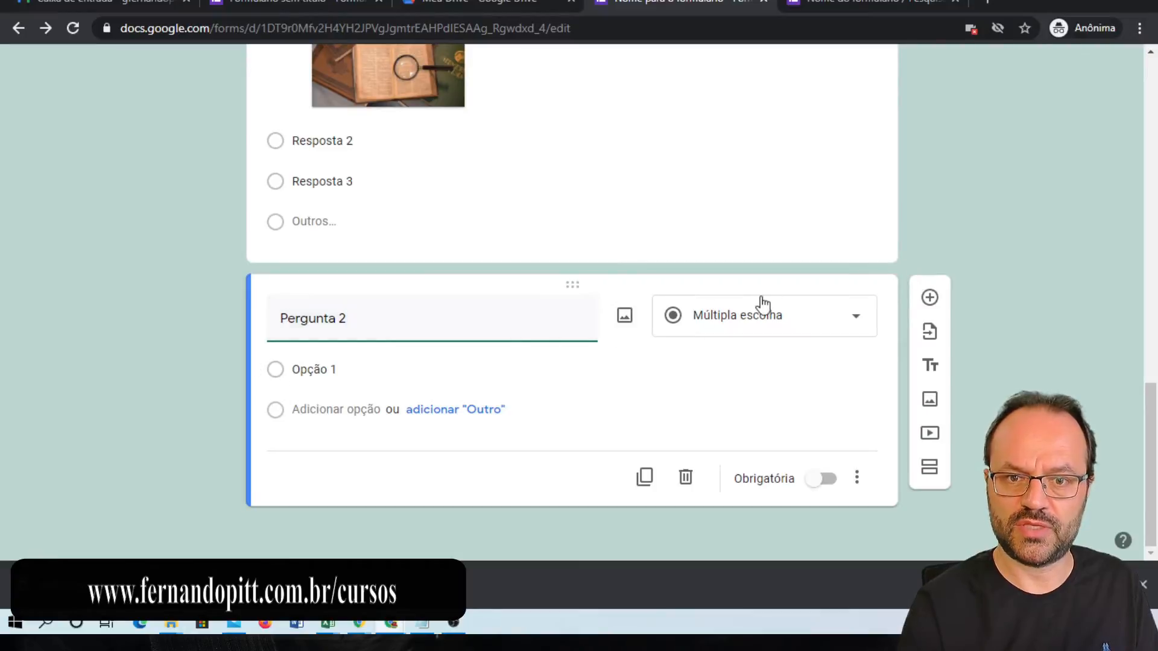
click(800, 316)
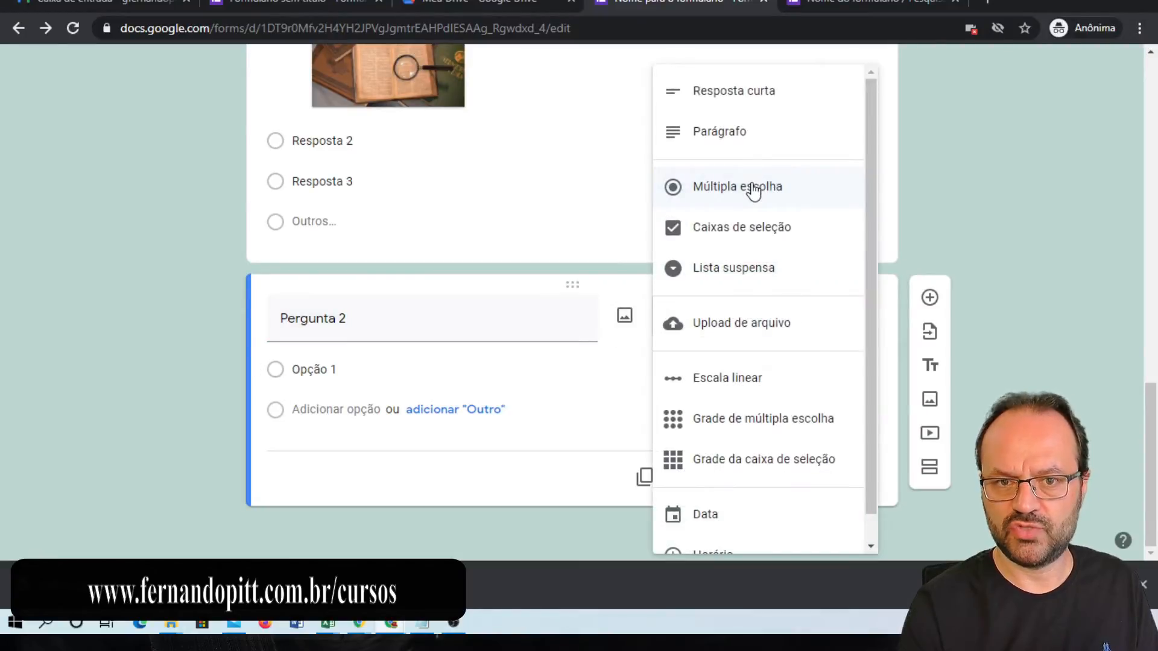
click(739, 133)
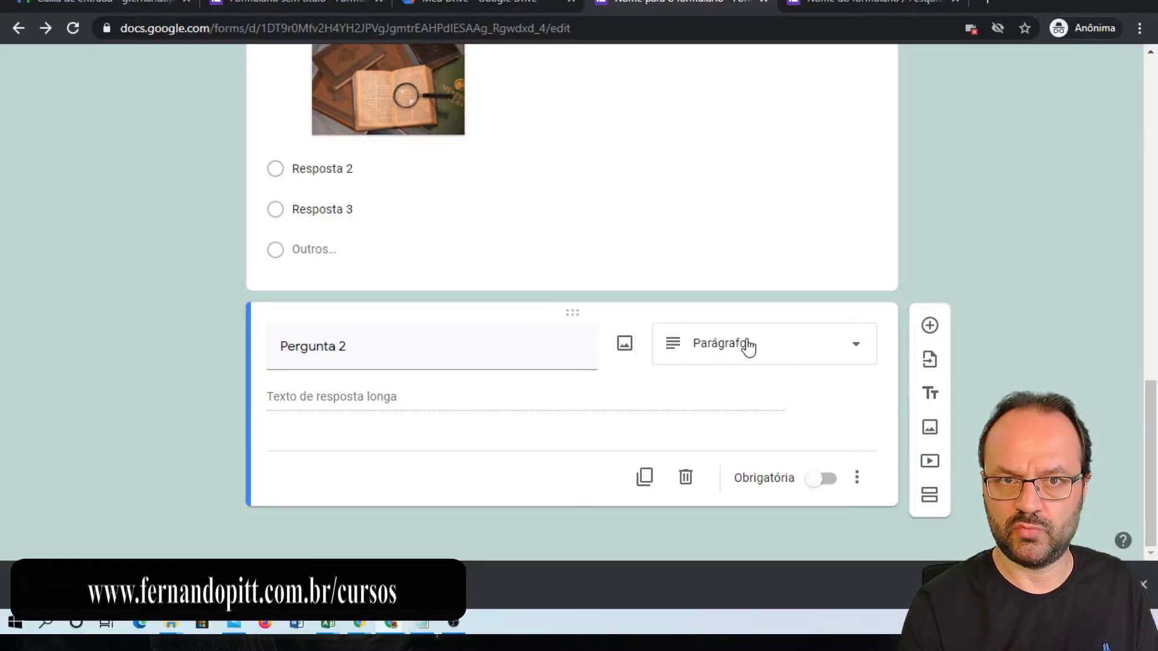
click(821, 481)
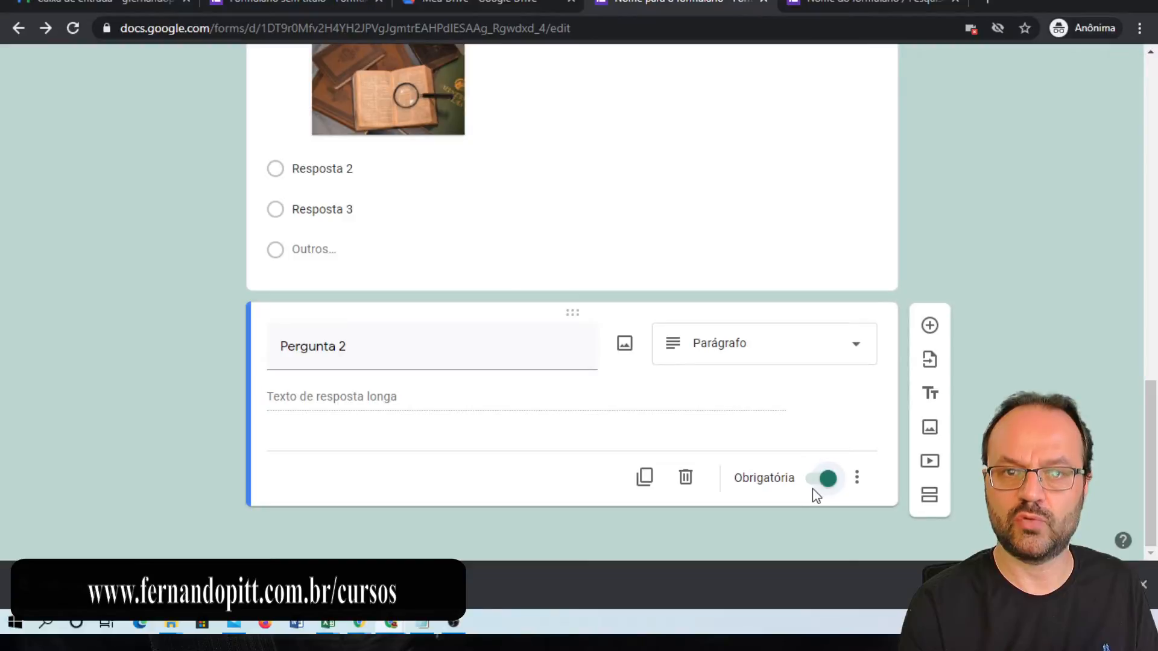
- Add a "Lista suspensa" question below "Pergunta 2" and title it "Lista suspenas"
click(932, 327)
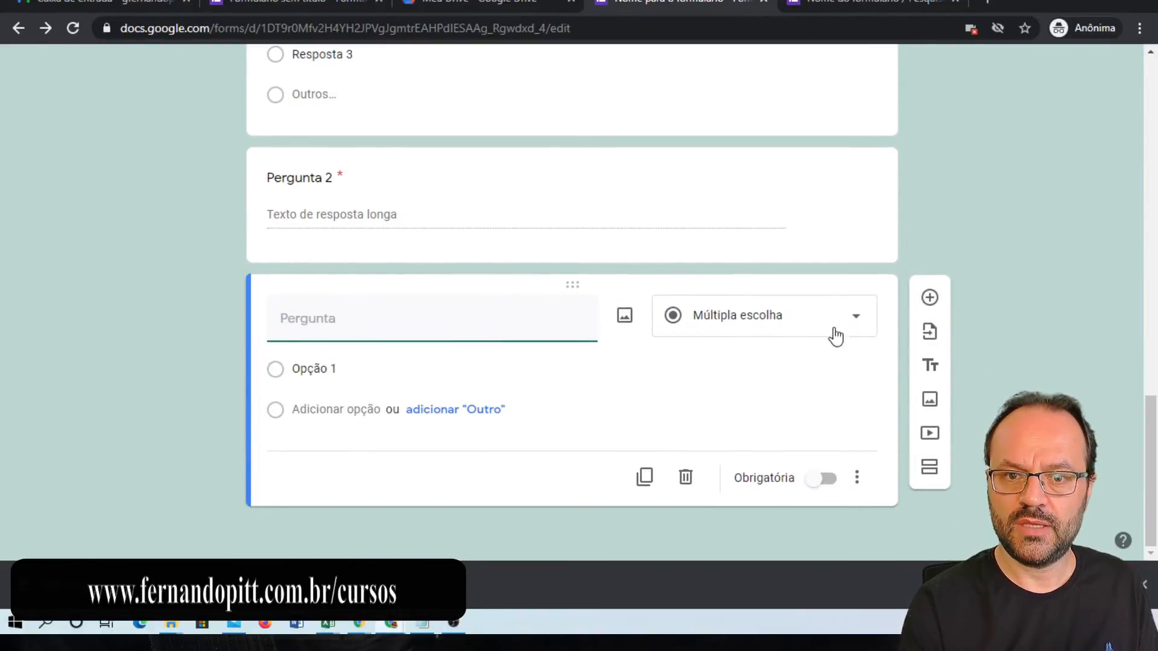
click(791, 328)
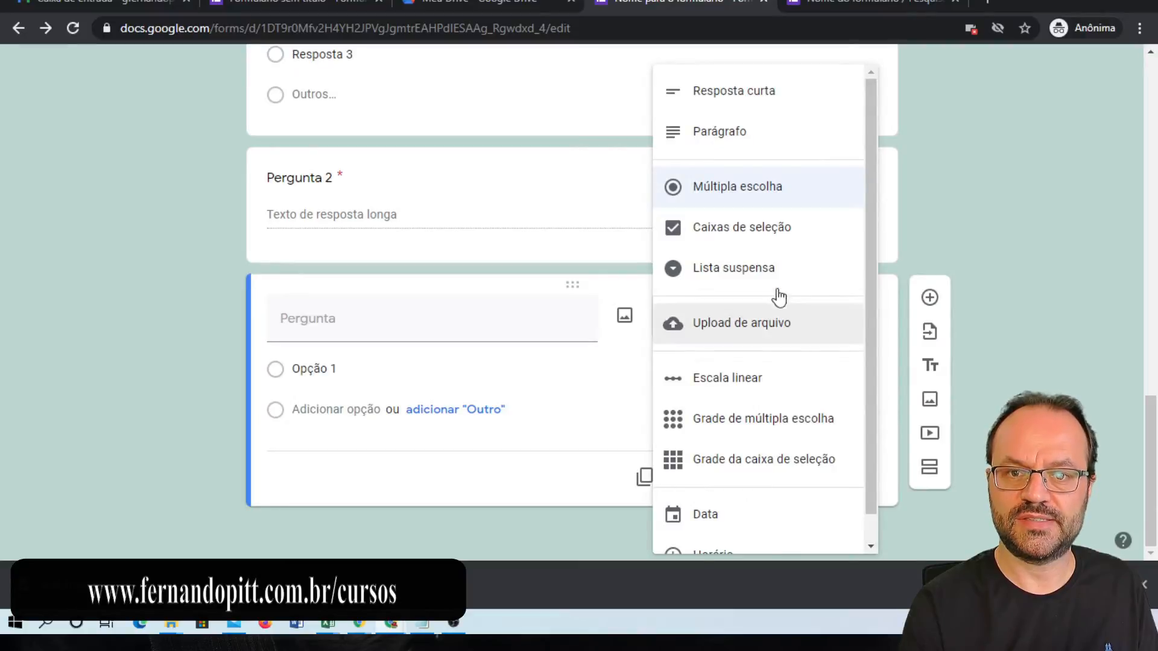
click(744, 277)
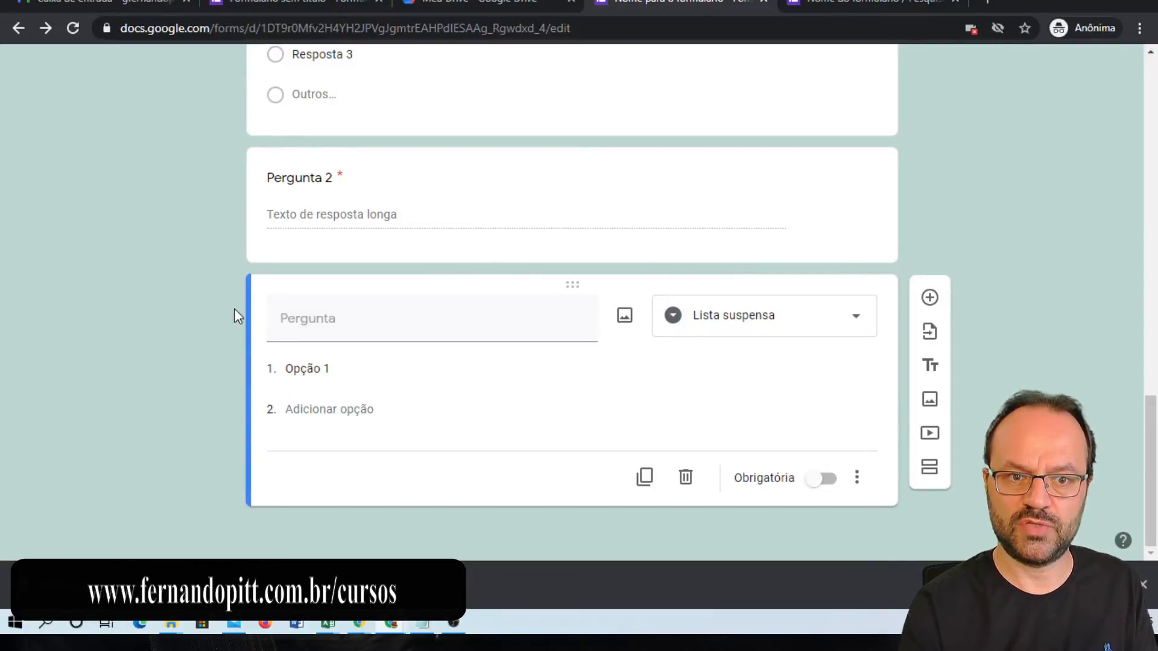
click(293, 321)
text(Lista suspenas)
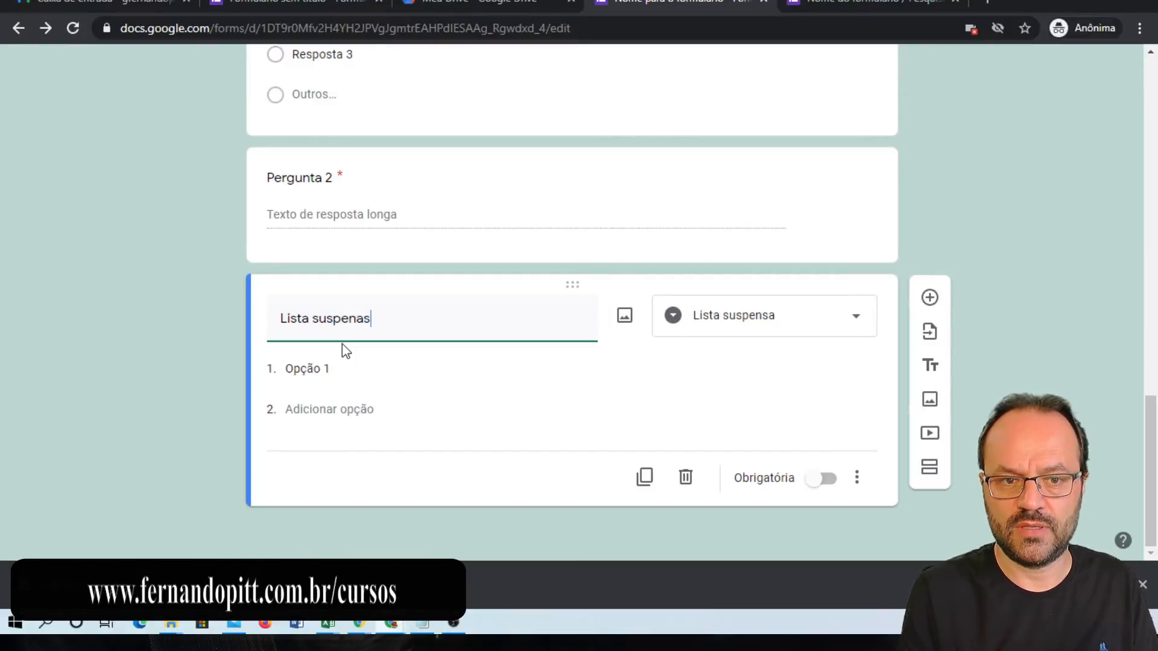
- Add options "Opção 2" to "Opção 5" to the dropdown question and rename the first option "Opção 1 mudar o nome ....."
click(323, 409)
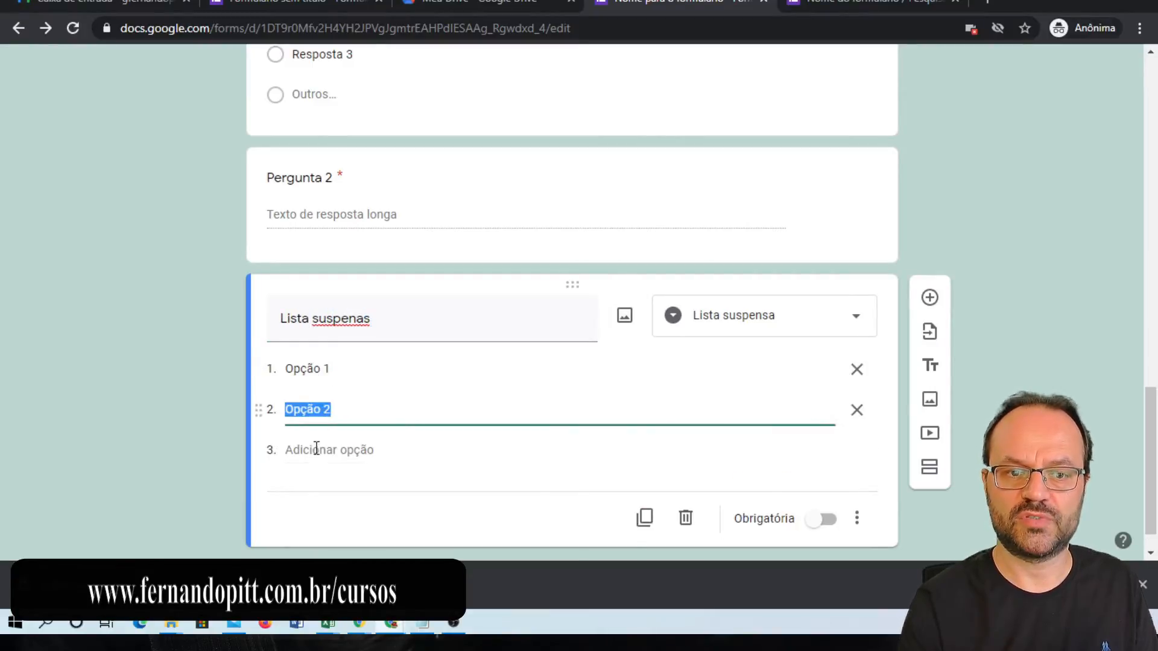
click(316, 450)
click(310, 492)
click(316, 527)
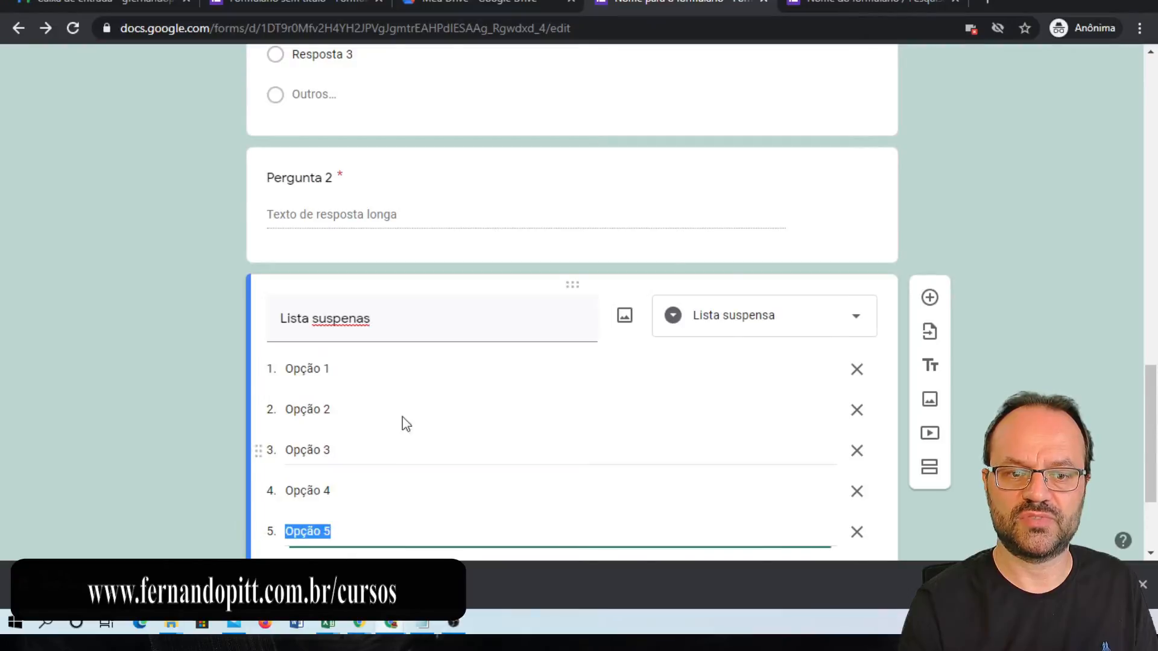
scroll(400, 422, down, 3)
click(334, 203)
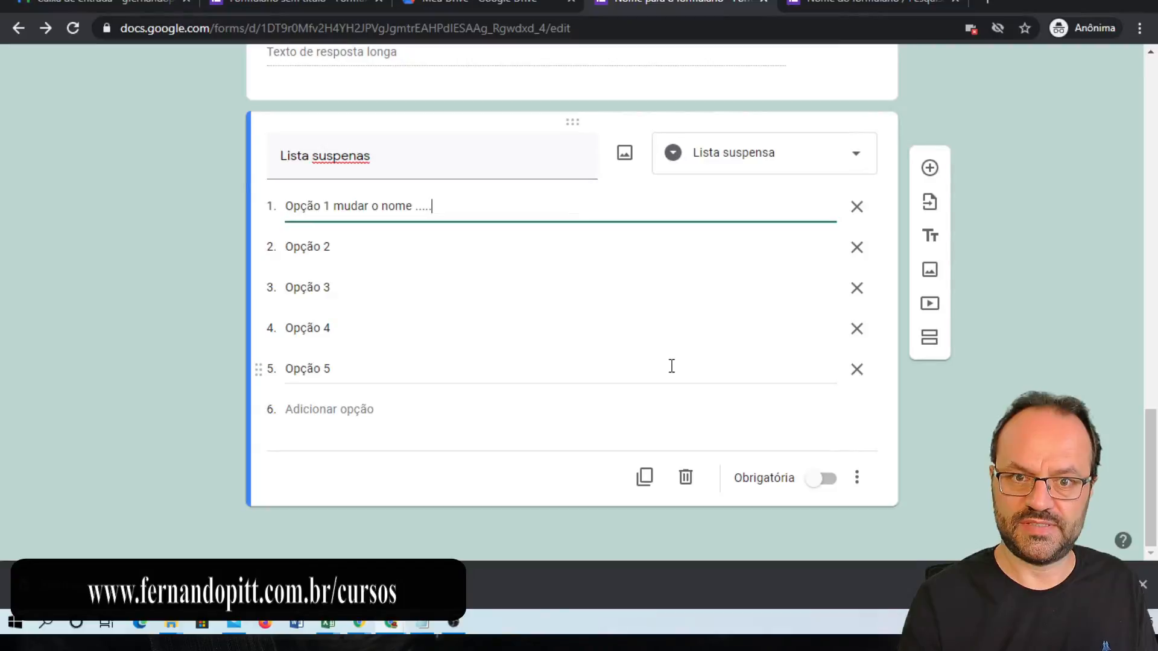
- Reload the respondent view of the form, accepting the reload, to check "Pergunta 2" and the dropdown question
click(843, 3)
click(737, 33)
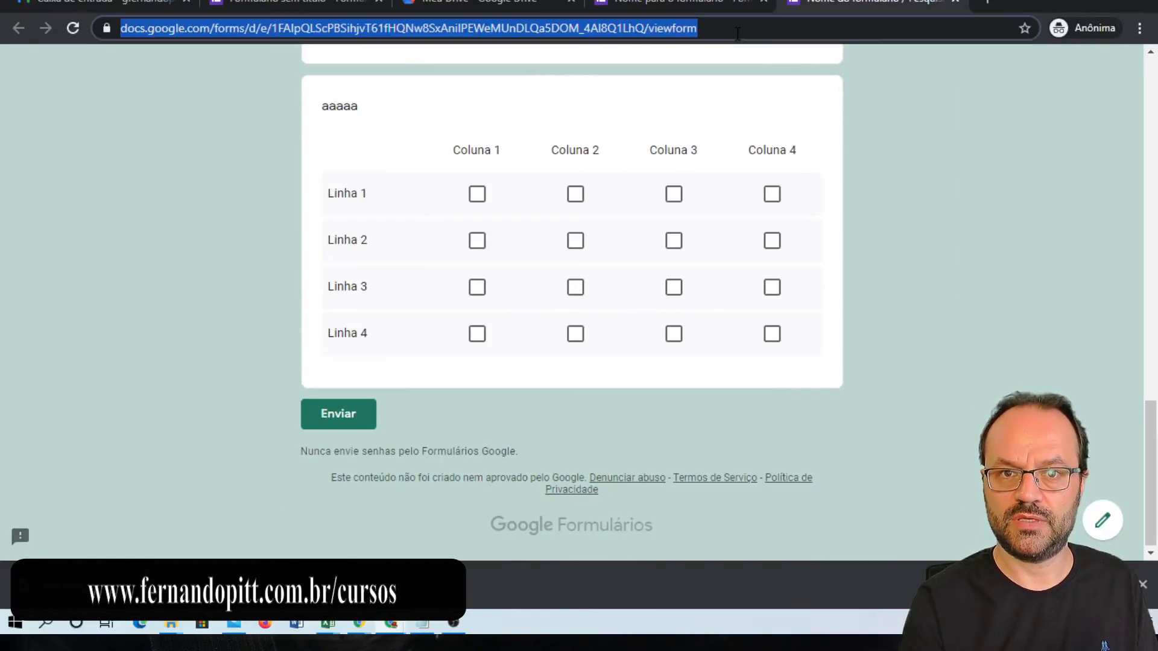
key(Return)
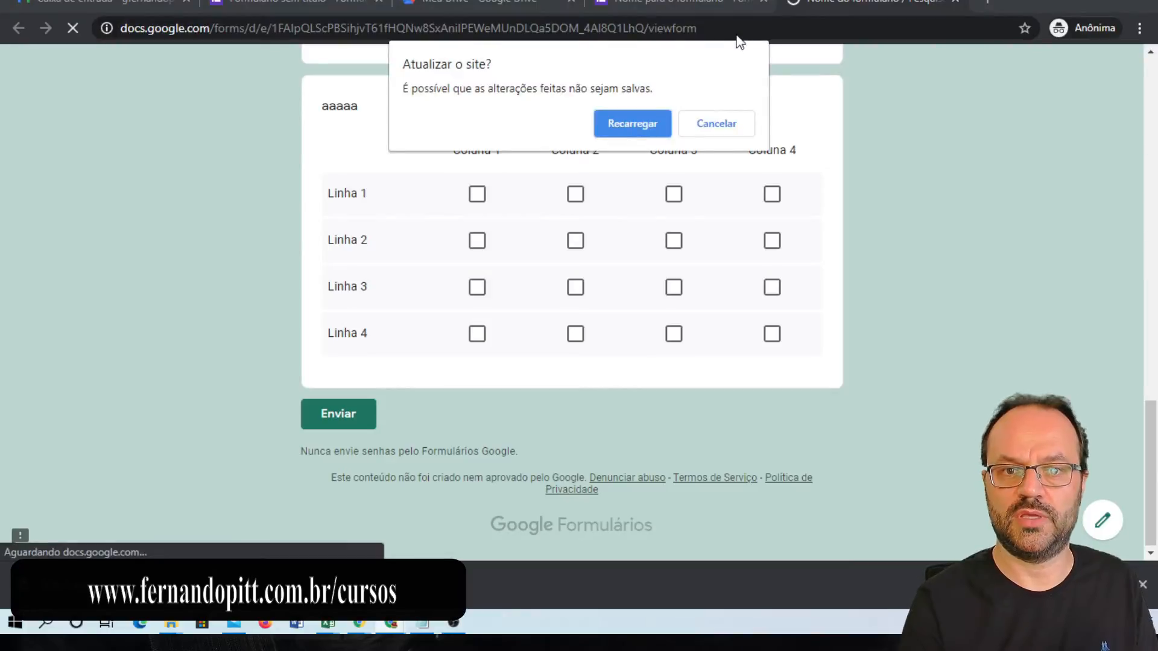
click(647, 128)
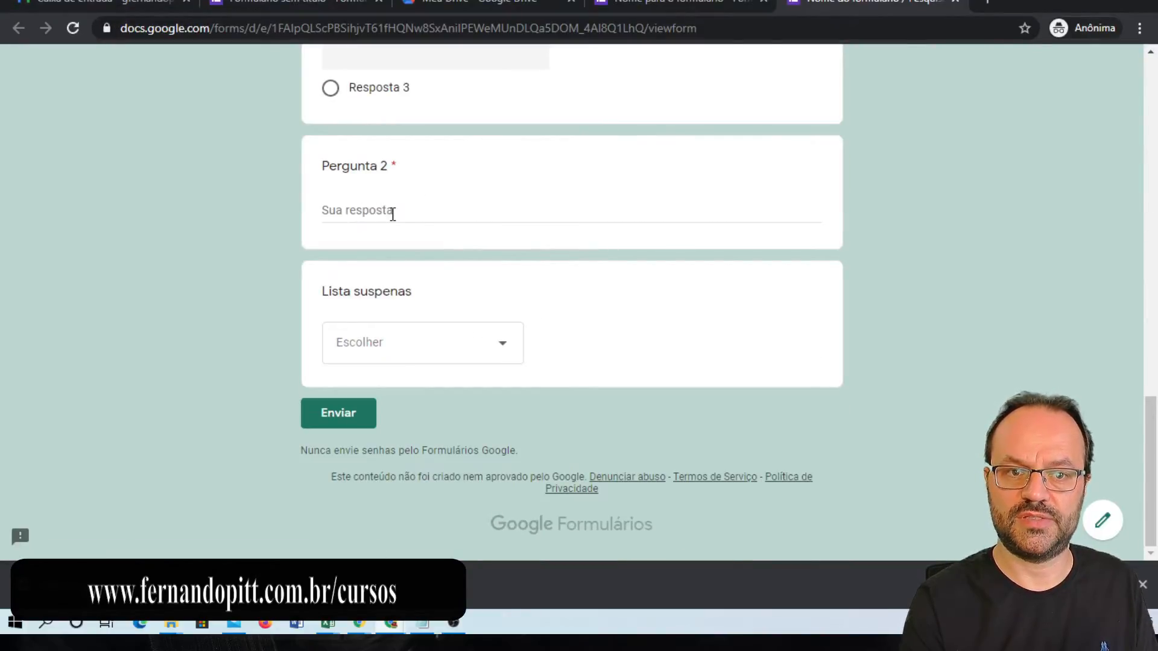
- Test the respondent view by choosing several options in the "Lista suspenas" dropdown, ending on "Opção 5", and answer "Pergunta 2" with "aaa"
click(369, 207)
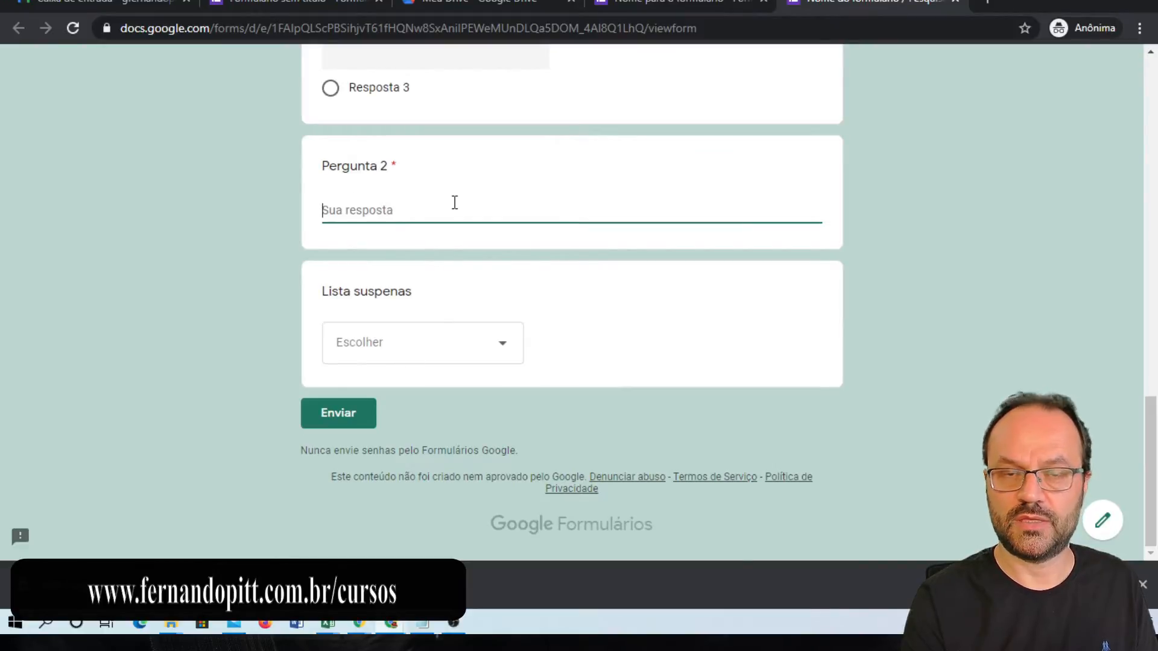
click(377, 354)
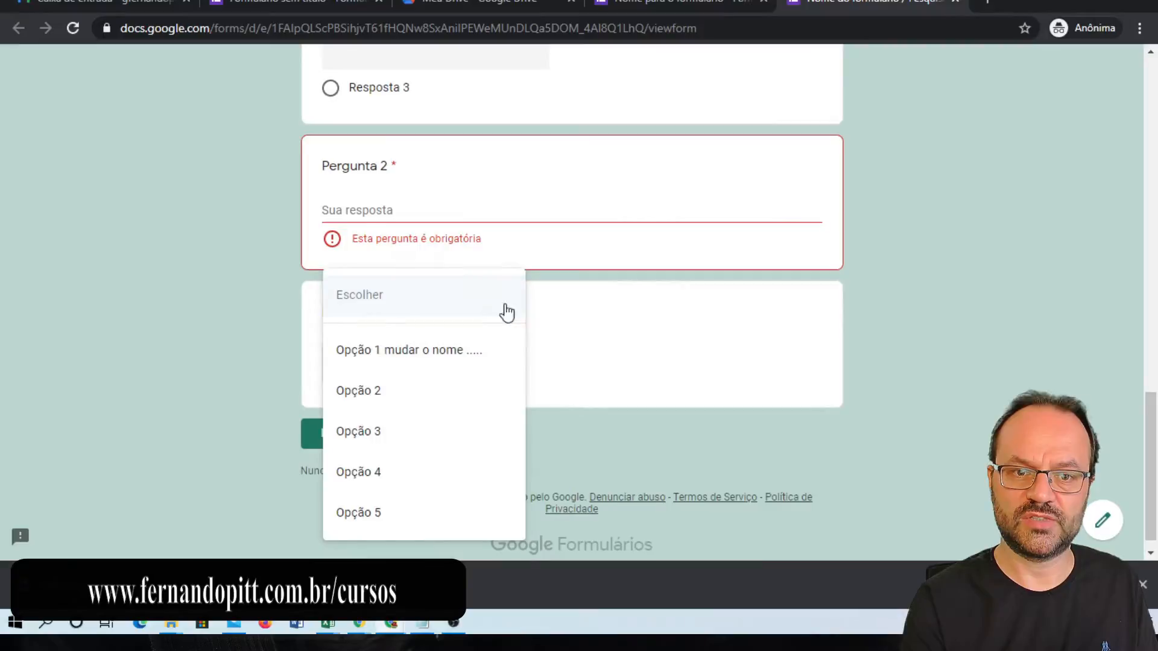
click(375, 392)
click(384, 349)
click(383, 392)
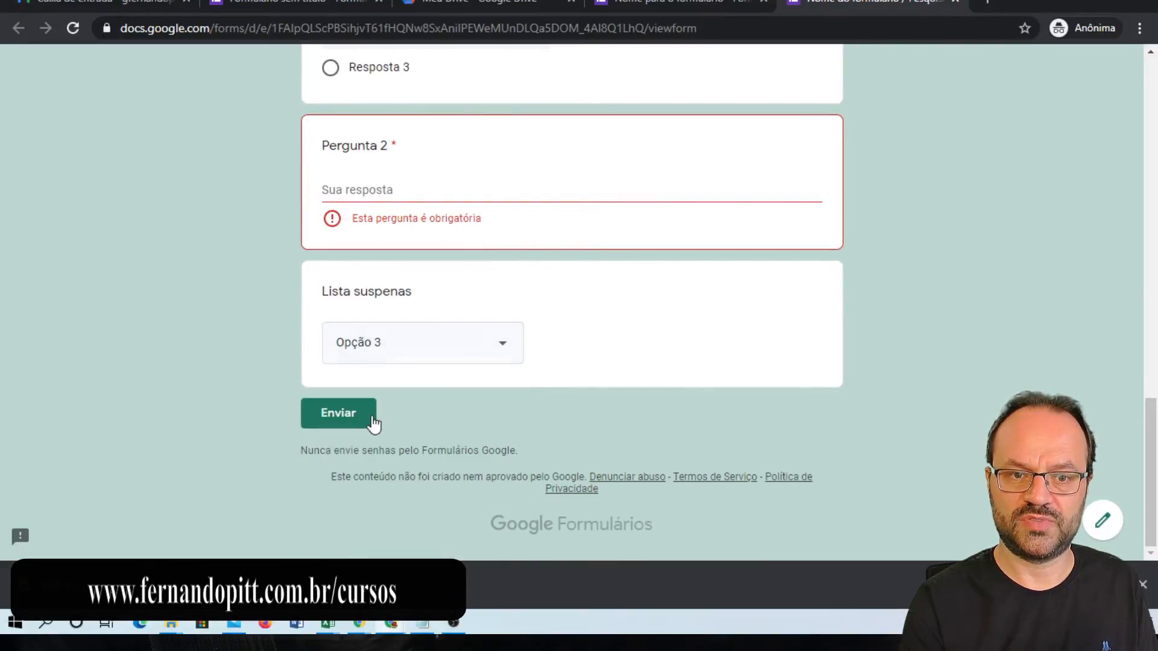
click(382, 358)
click(395, 433)
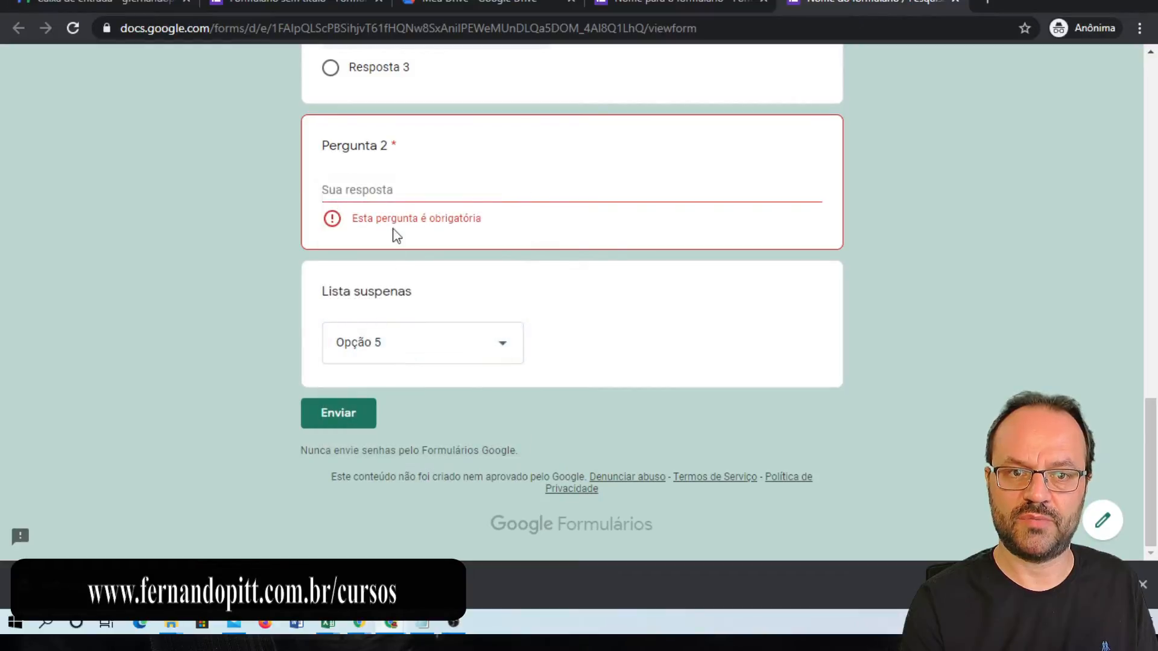
click(410, 195)
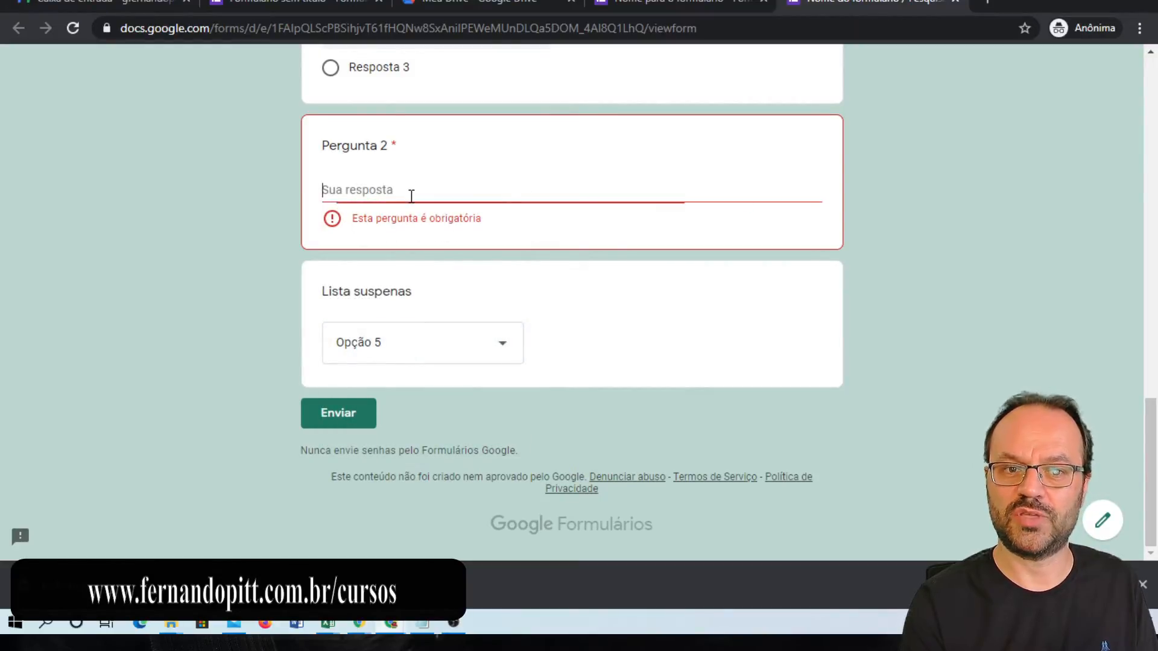
text(aaa)
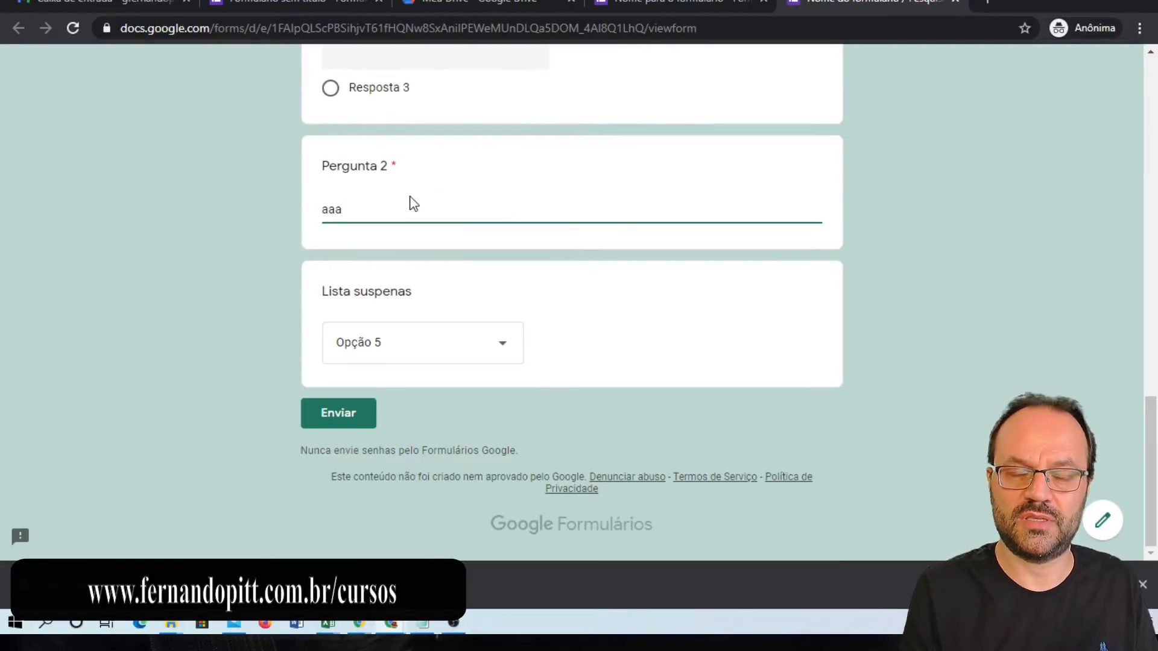
- Return to the form editor and select the "Pergunta 2" question
click(687, 4)
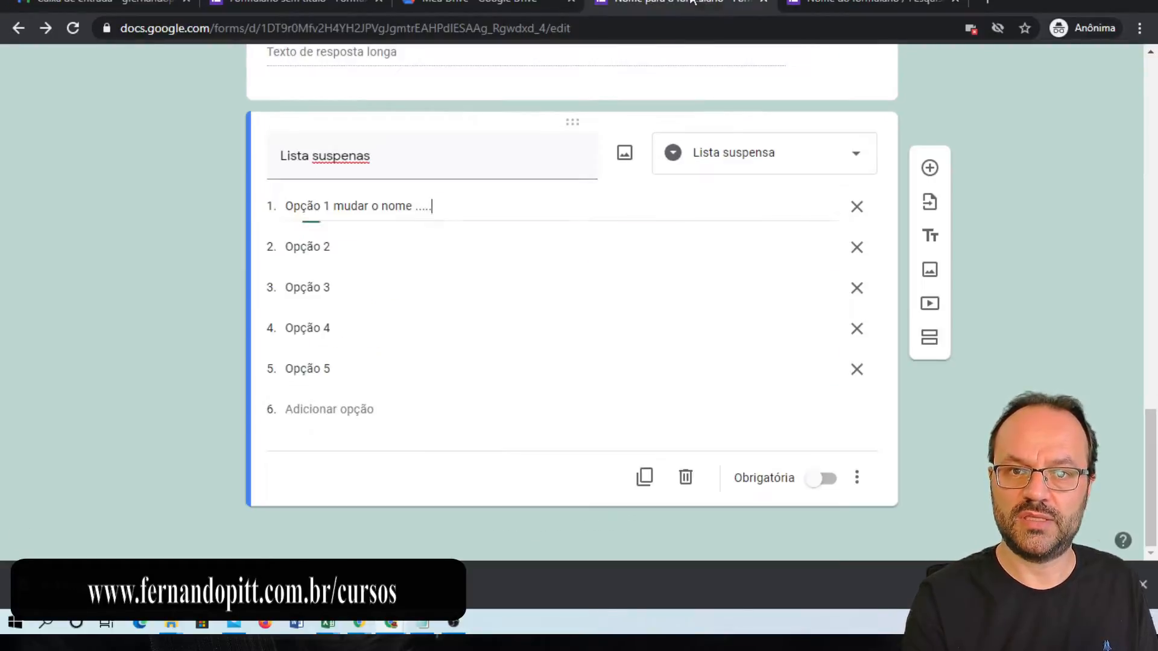
scroll(732, 253, up, 5)
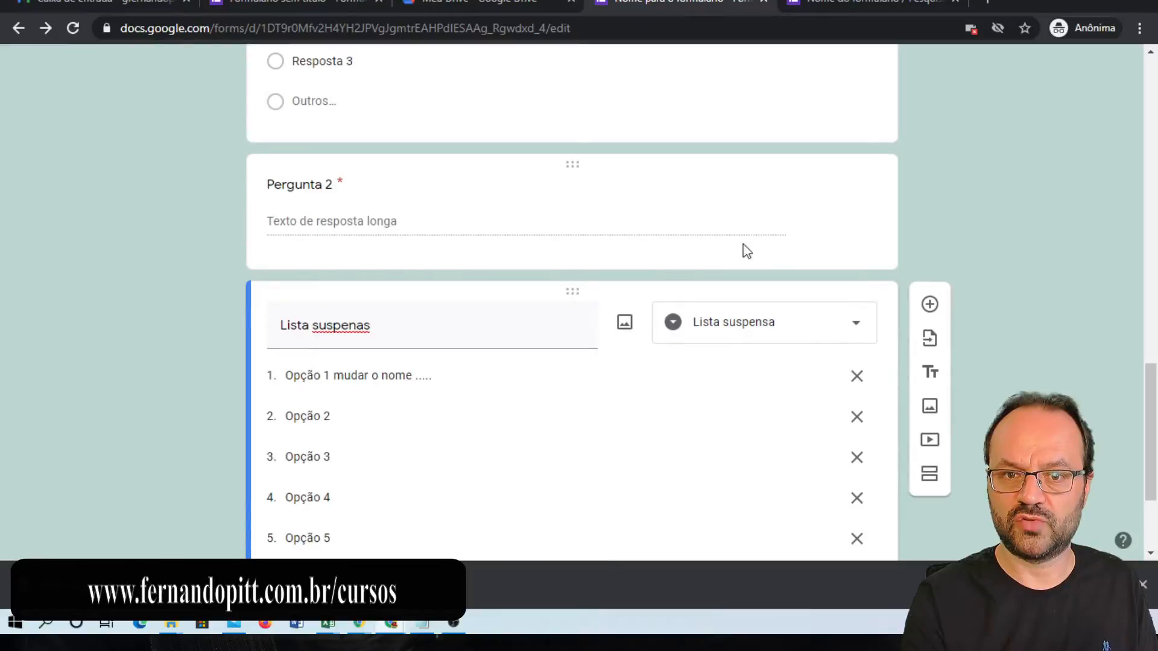
scroll(718, 265, down, 1)
click(615, 240)
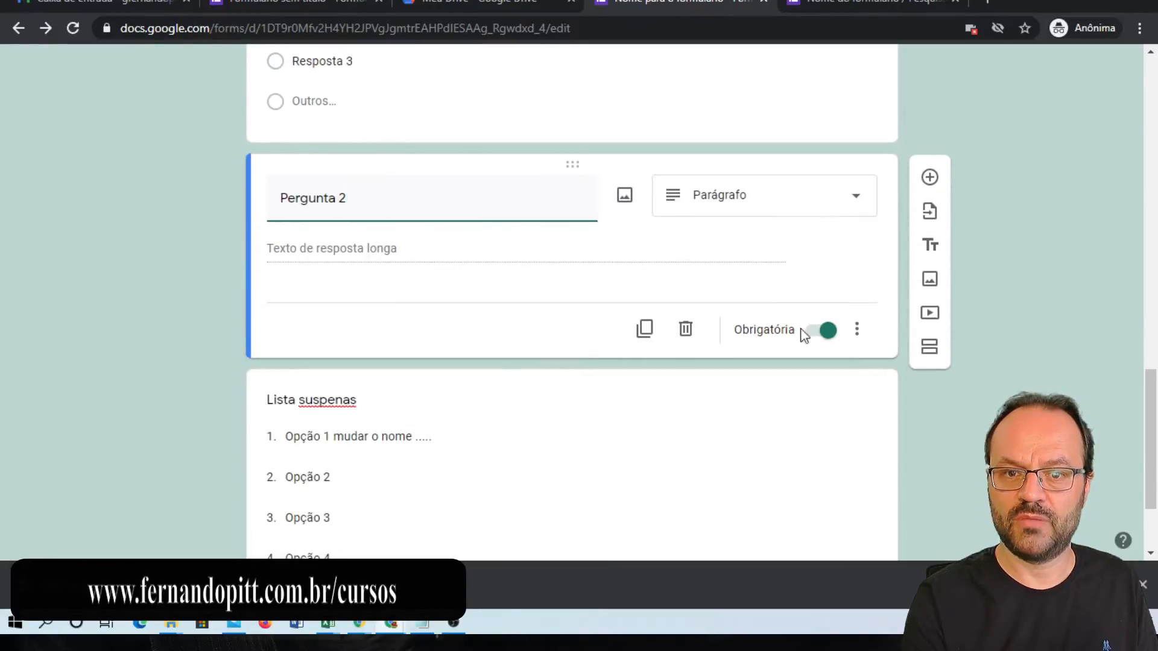
- Delete the blank multiple-choice question inserted between "Pergunta 2" and the "Lista suspenas" question
scroll(568, 344, down, 2)
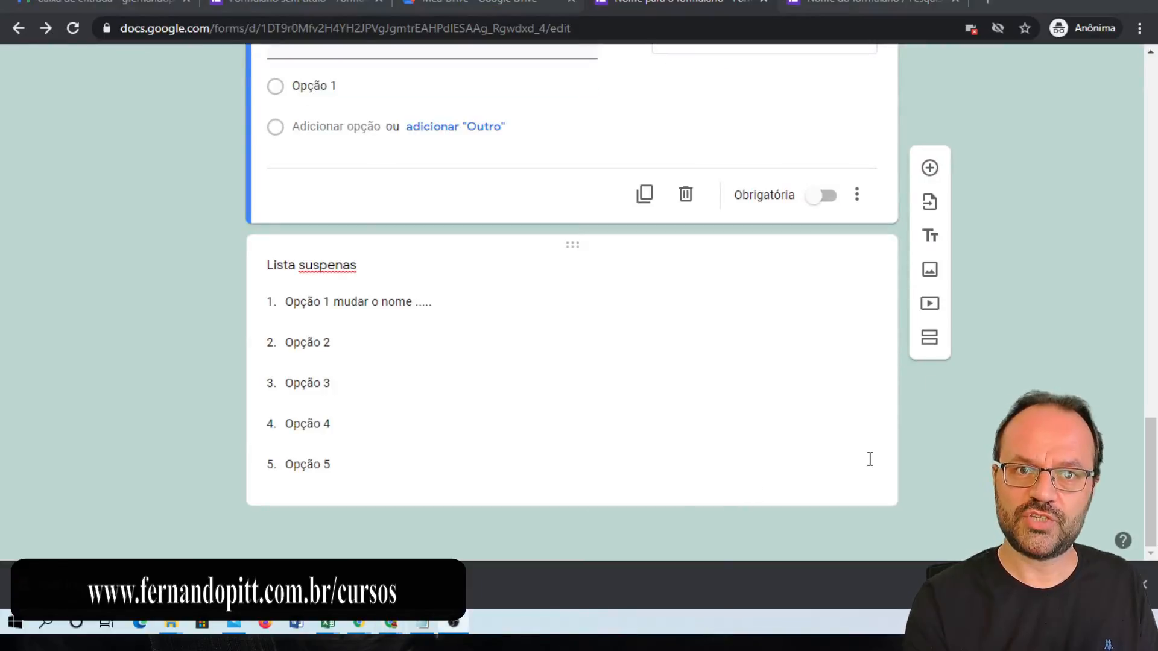
scroll(696, 410, up, 20)
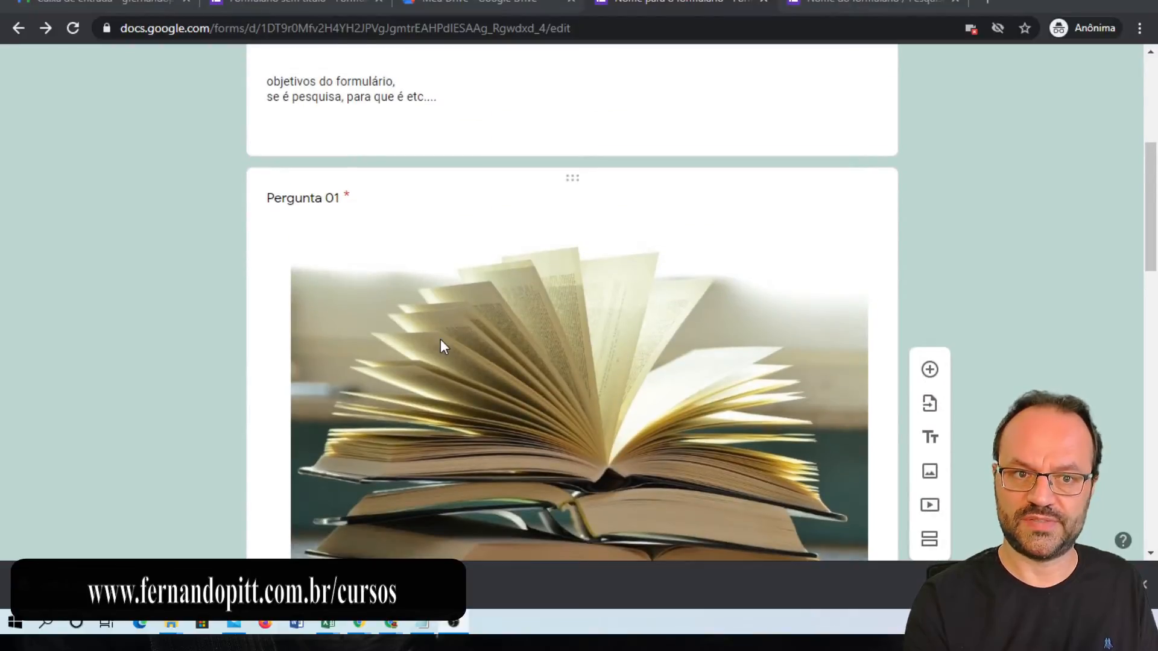
scroll(432, 230, down, 4)
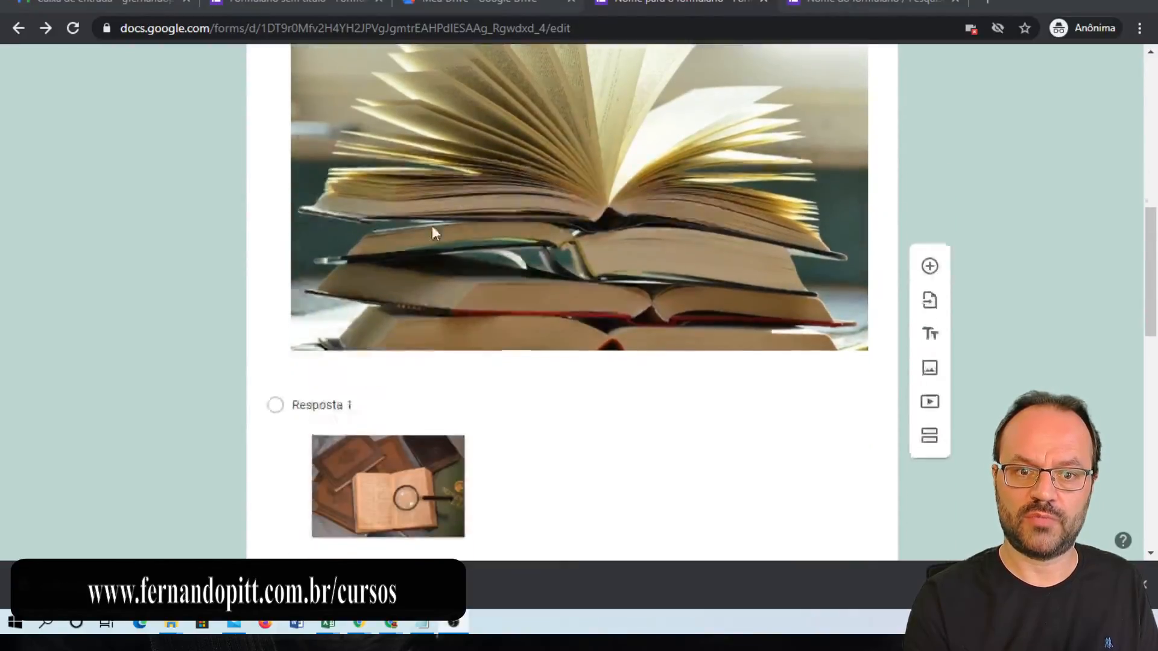
scroll(432, 234, down, 8)
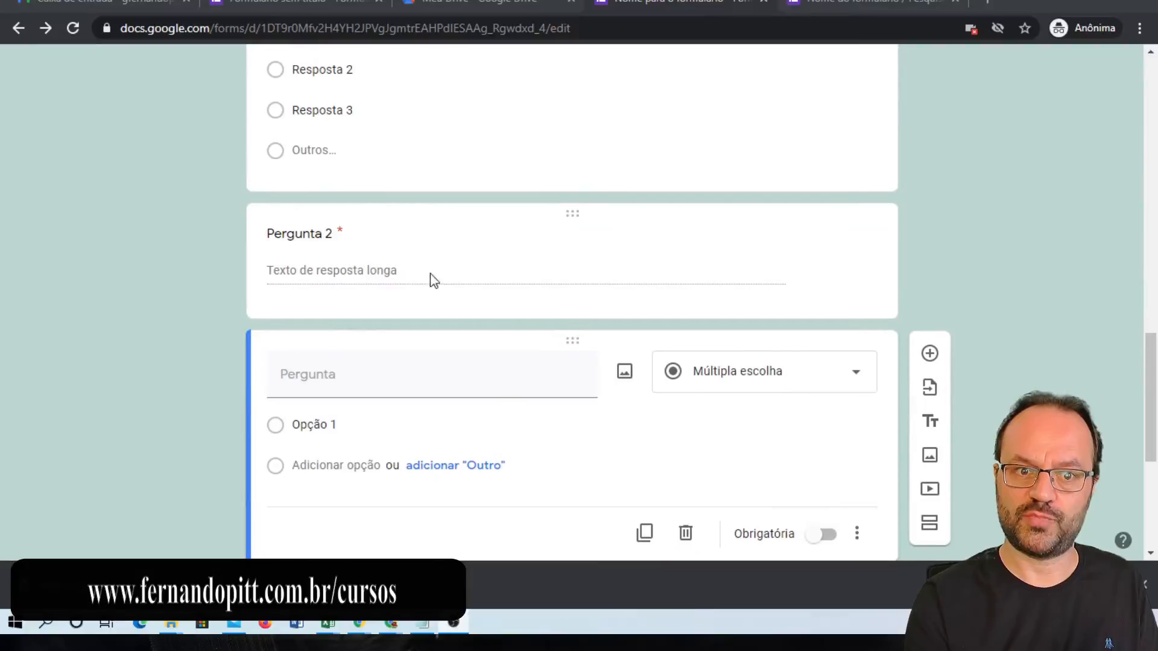
scroll(432, 280, down, 3)
scroll(336, 285, down, 3)
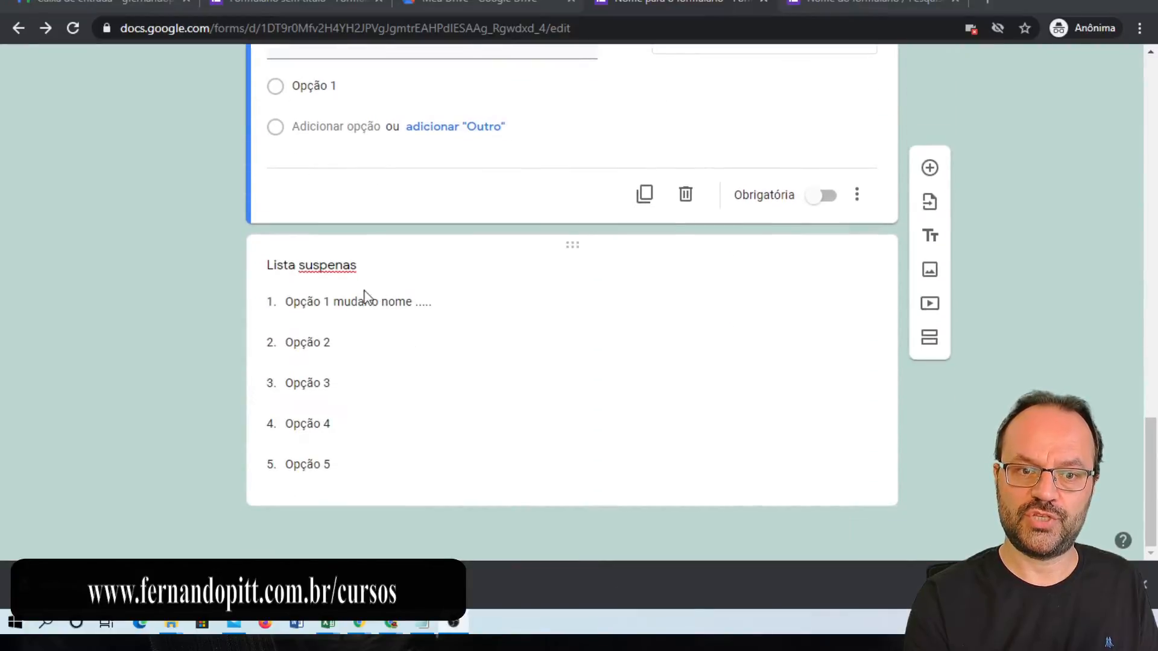
scroll(363, 373, up, 3)
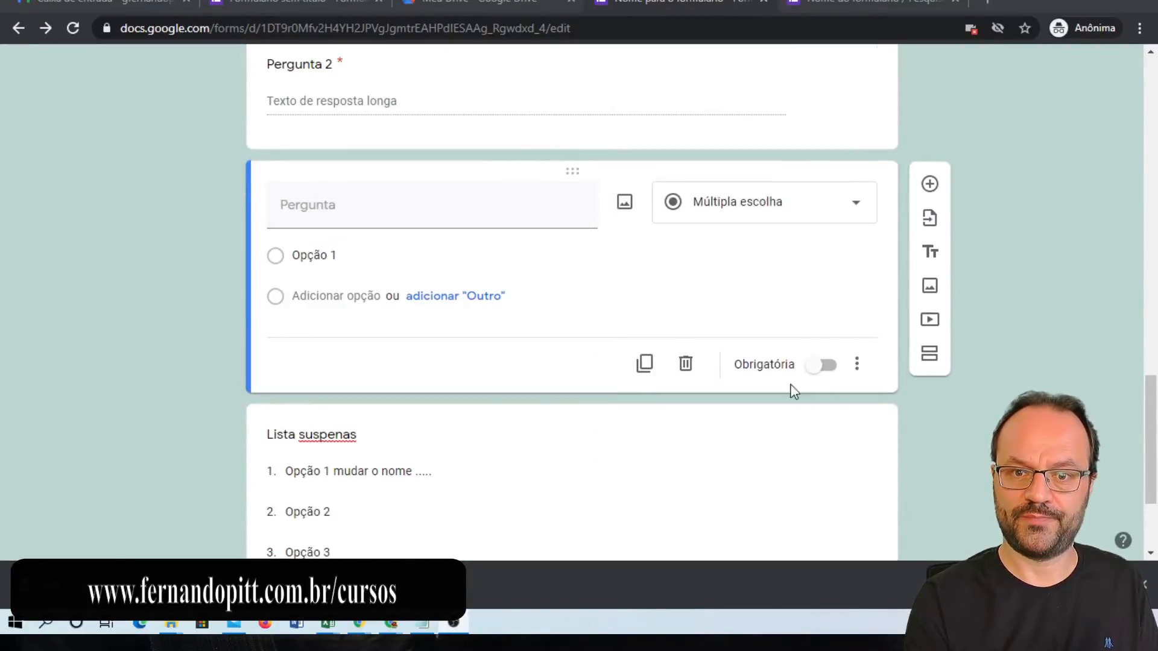
click(686, 365)
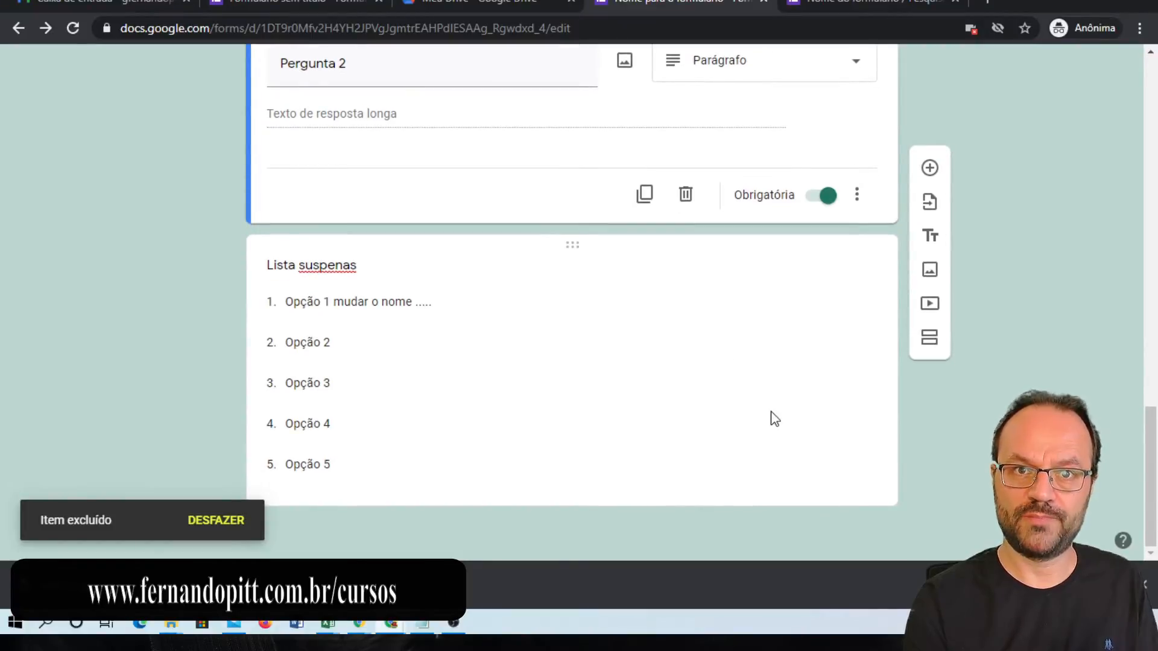
- Add a question at the end of the form, below "Lista suspenas", with the type "Escala linear"
click(930, 170)
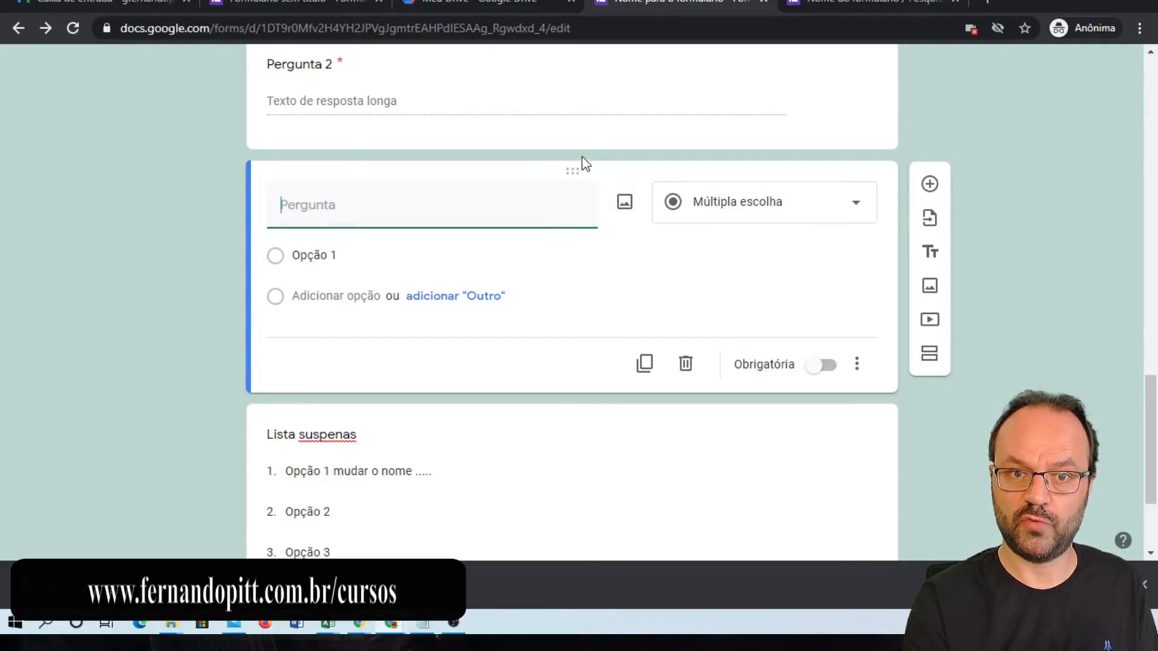
drag(568, 168, 591, 568)
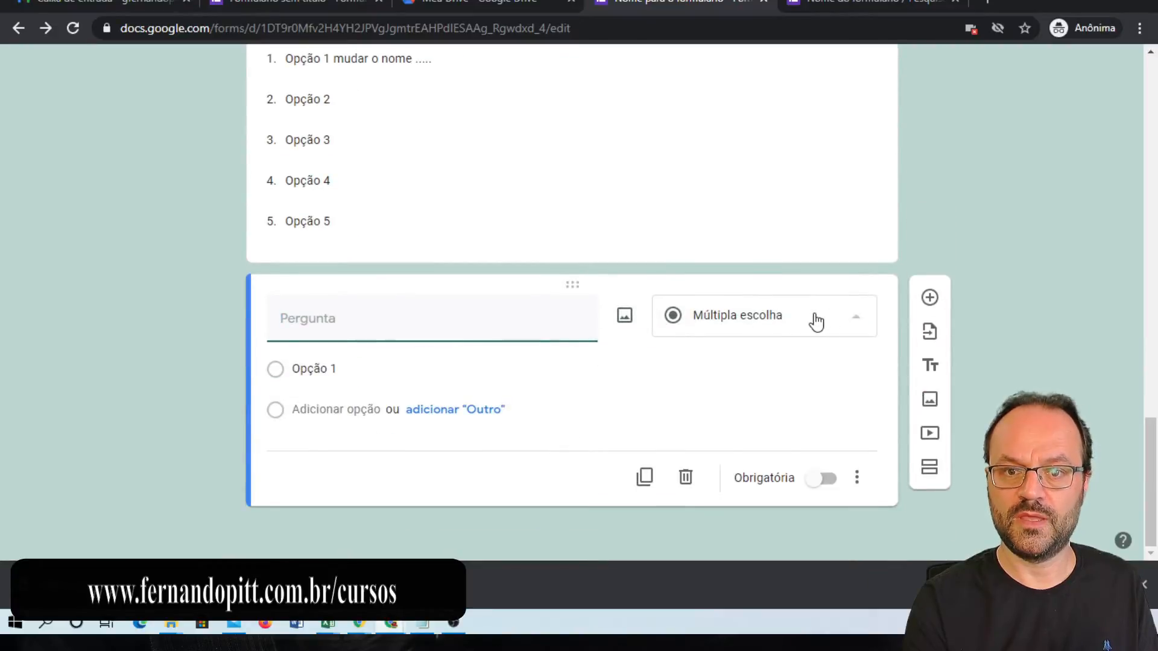
click(816, 323)
click(719, 386)
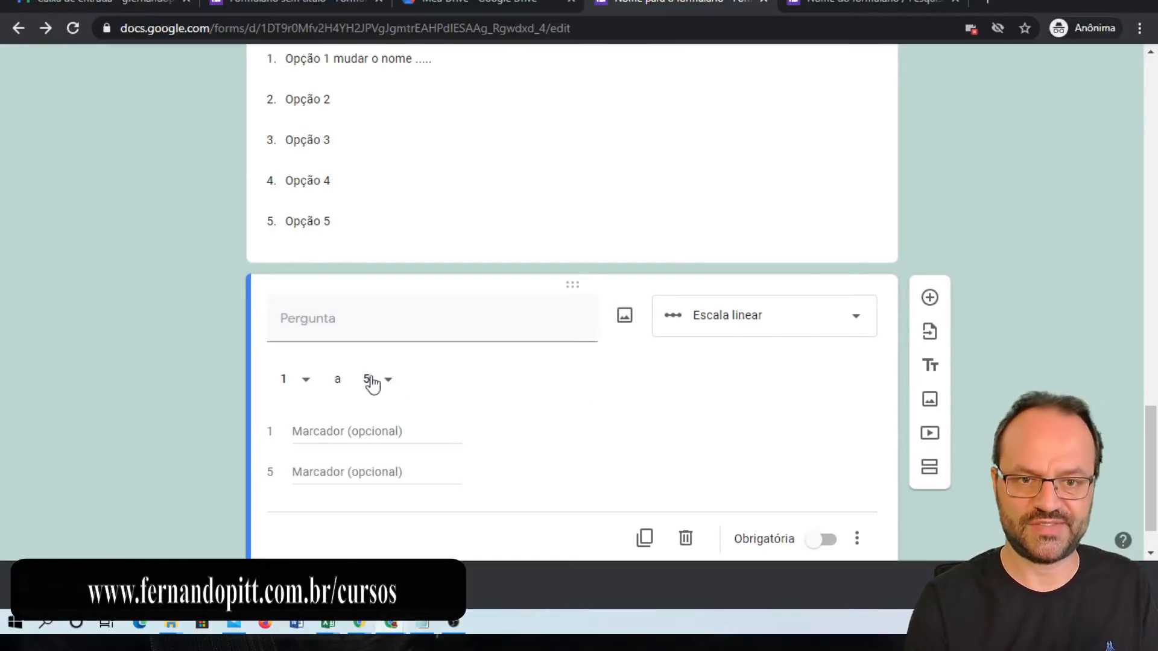
- Try 0 as the linear scale's start value, set it back to 1, and keep 5 as the end value
click(306, 385)
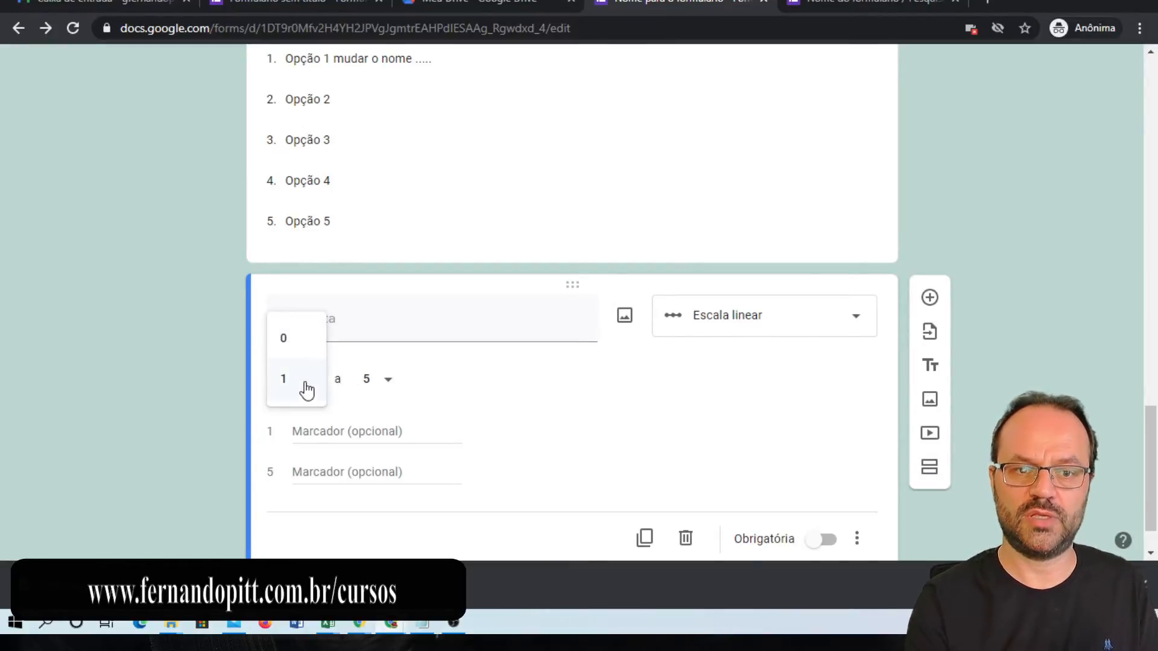
click(284, 339)
click(302, 389)
click(290, 422)
click(383, 386)
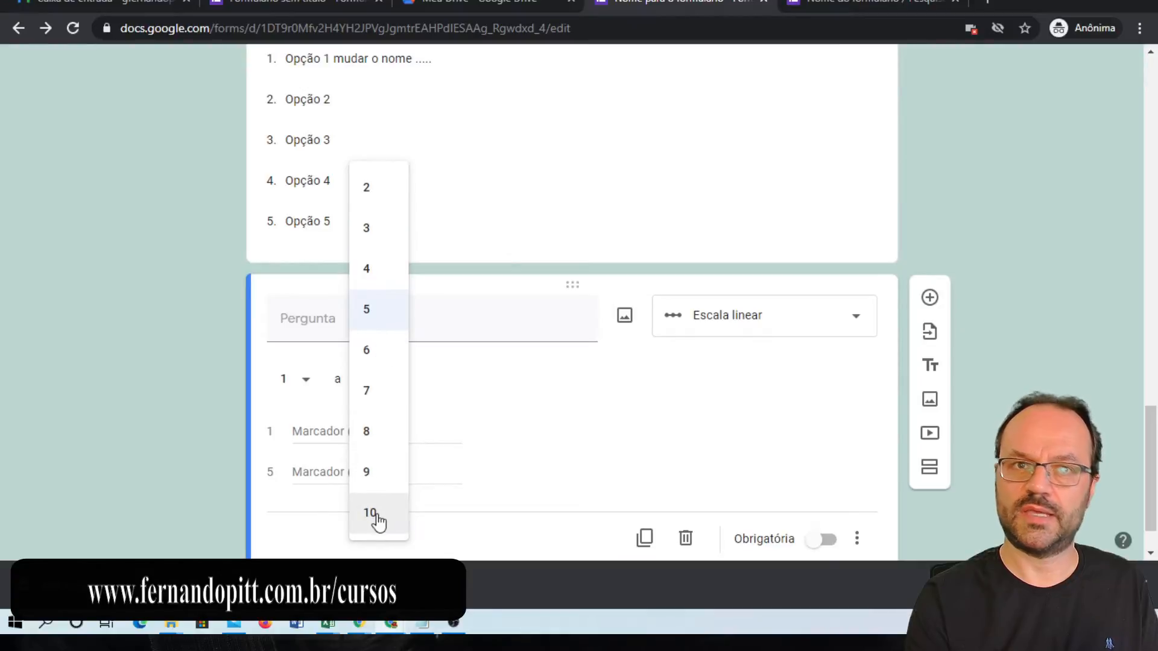
click(380, 320)
- Title the linear scale question "Qual a qualidade de........." and label value 1 "baixa" and value 5 "alta"
click(342, 318)
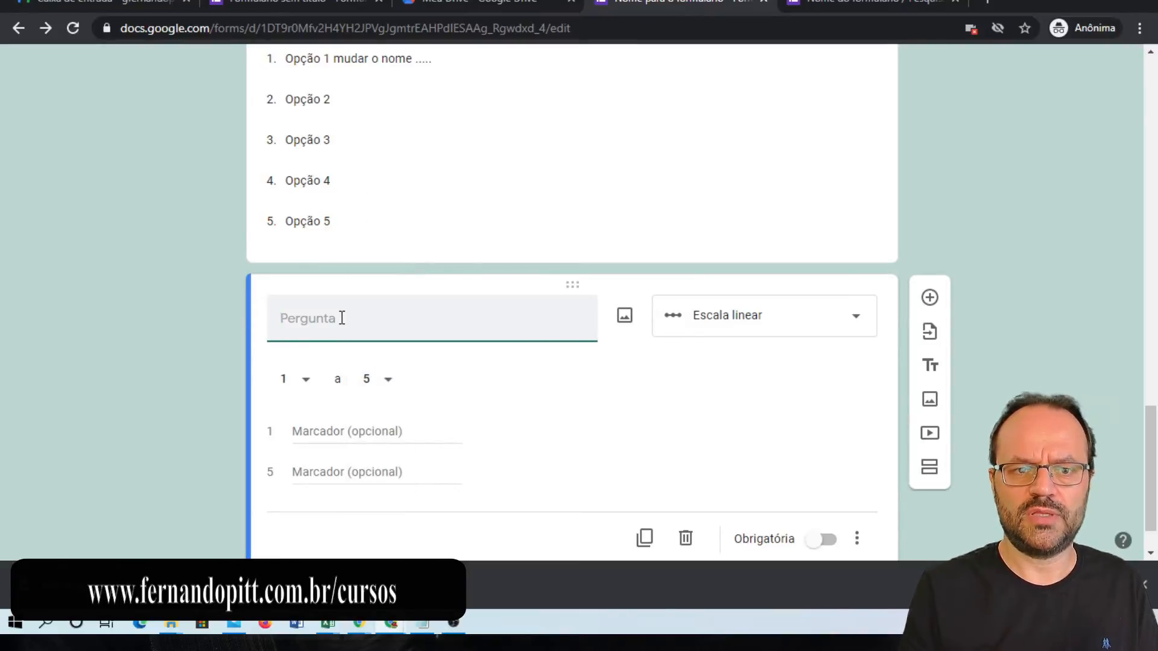
text(Qual a qualidade de.........)
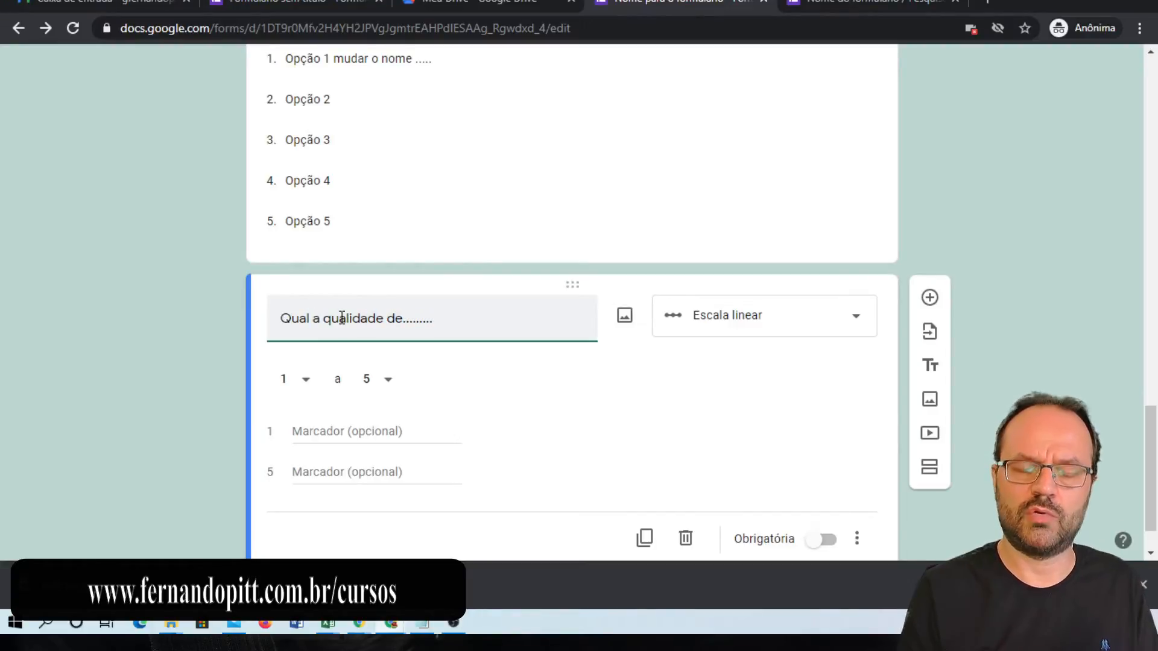
click(317, 431)
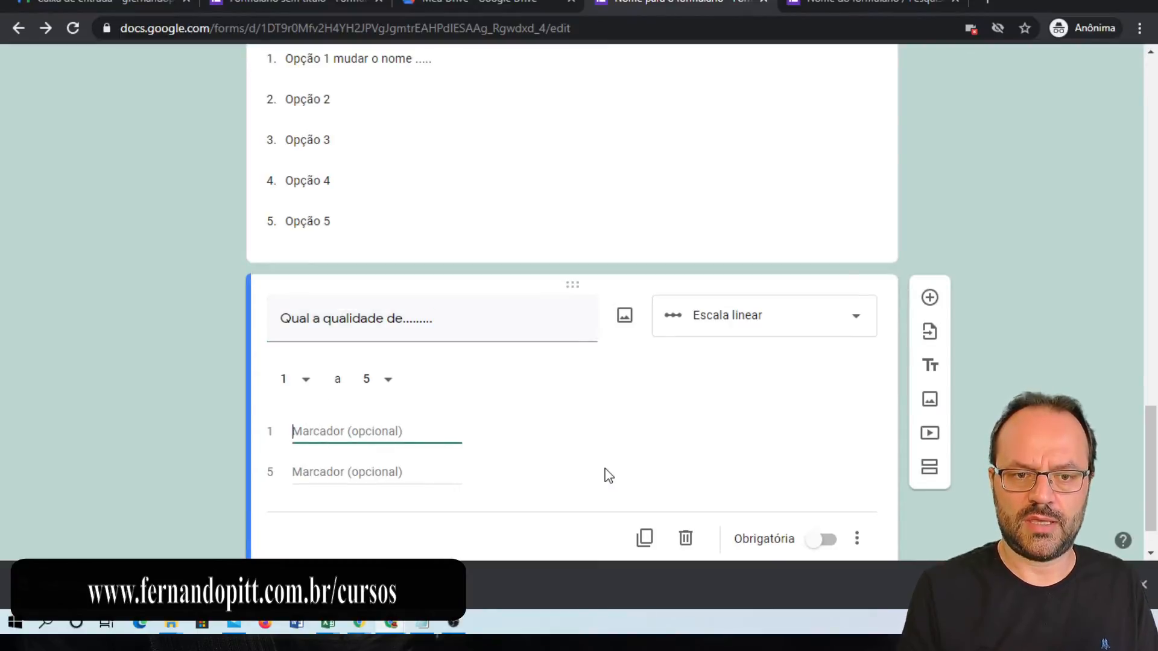
text(baixa)
click(342, 476)
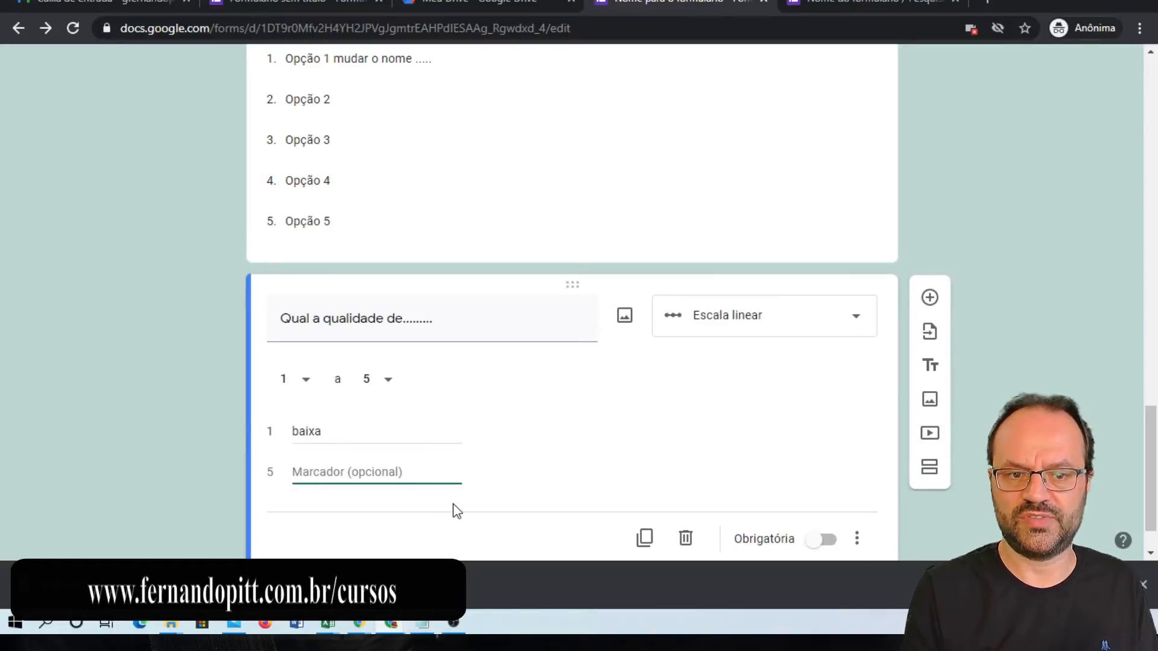
text(alta)
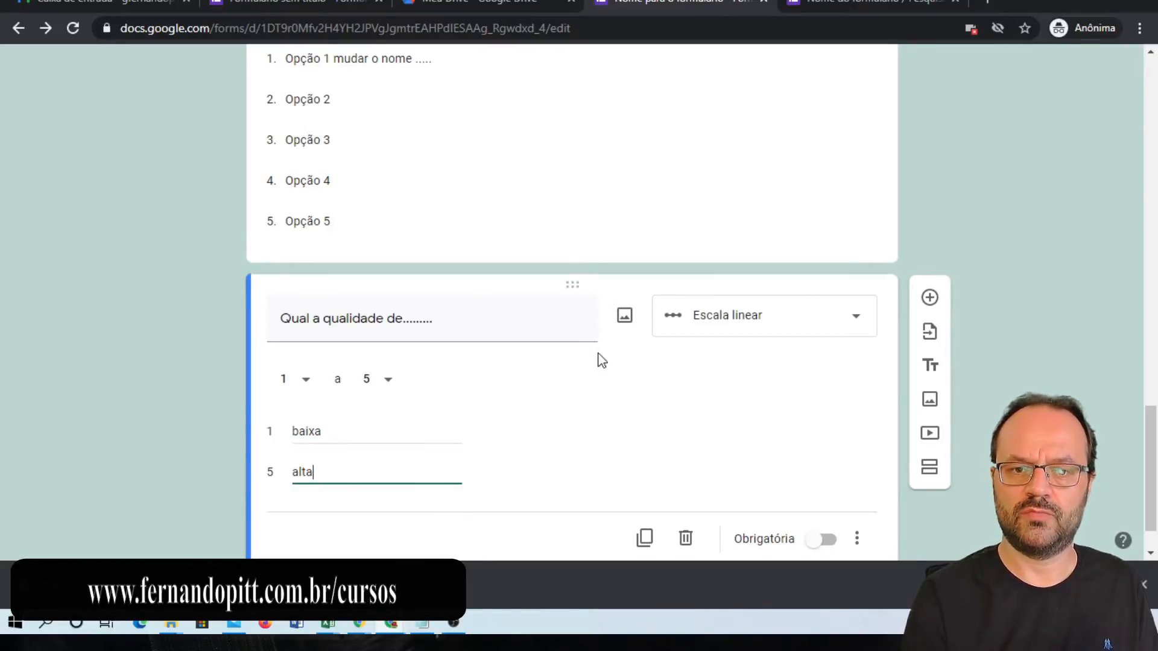
scroll(621, 359, down, 1)
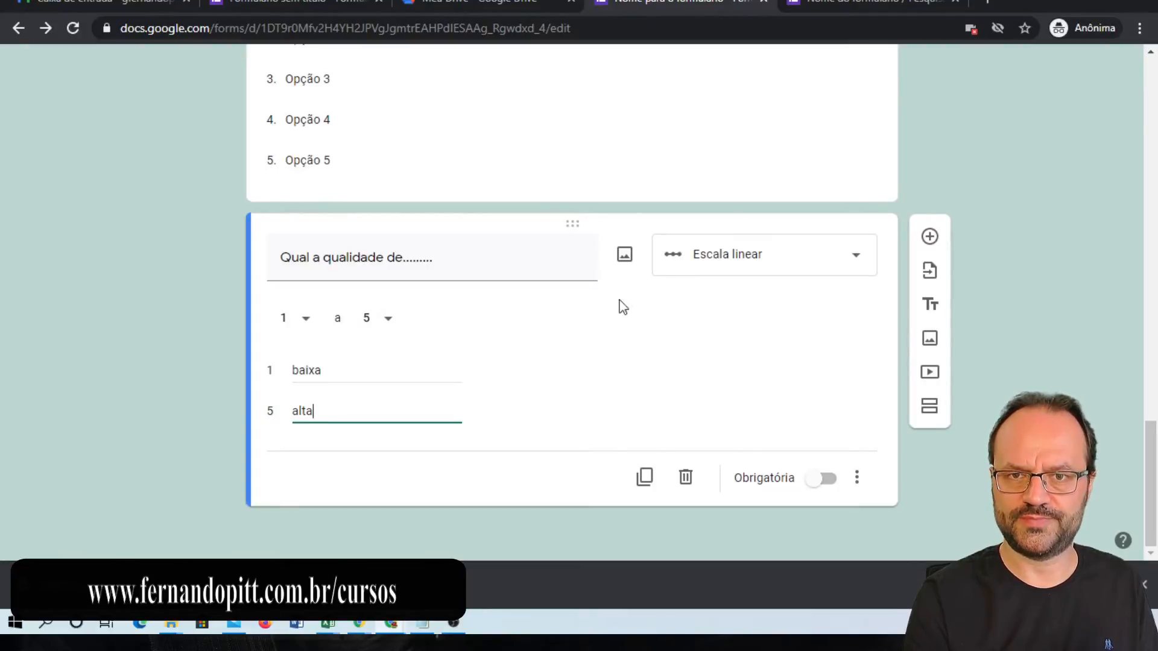
- Reload the respondent view of the form, accepting the reload, to check the linear scale question at the end
click(878, 5)
click(610, 40)
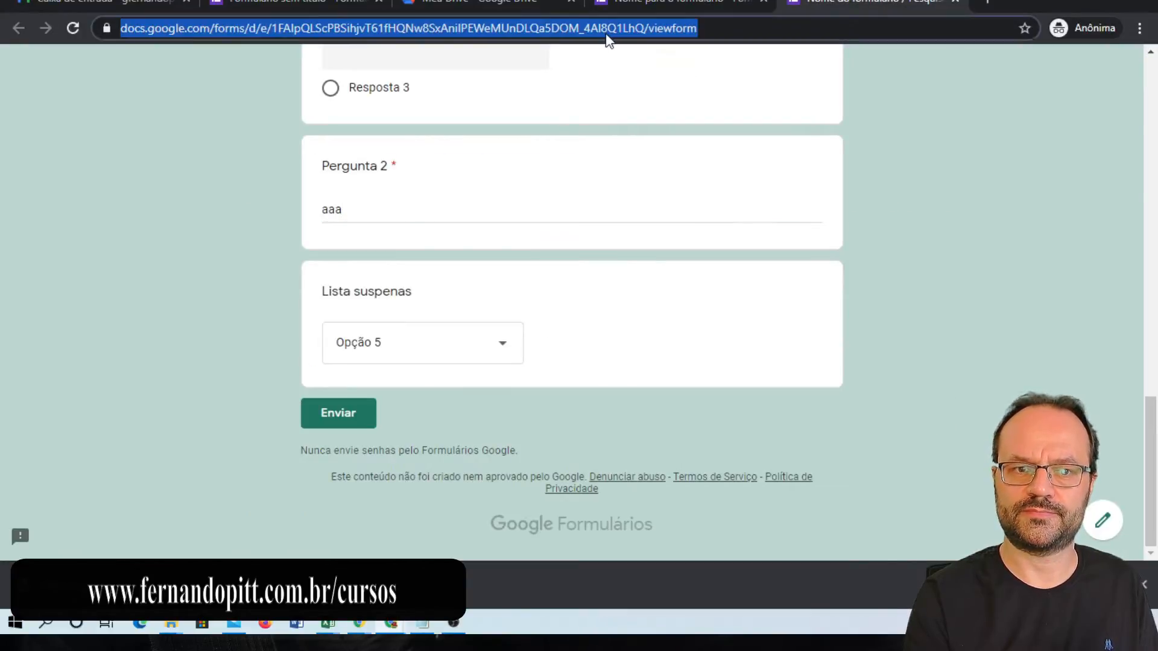
key(Return)
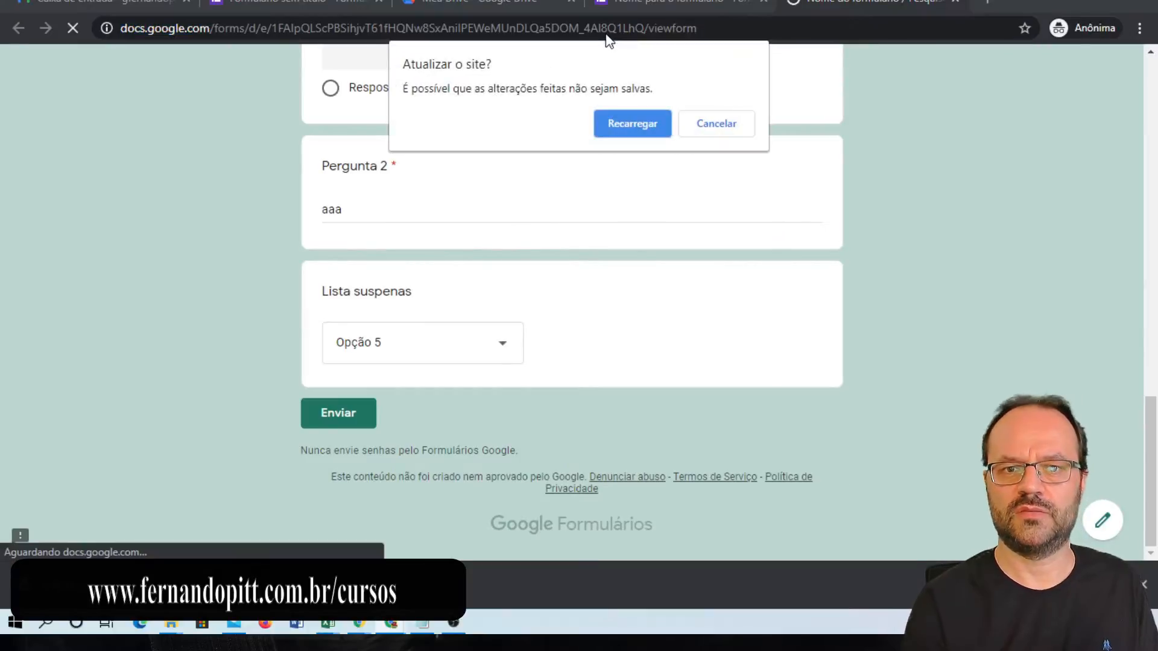
click(617, 115)
scroll(642, 158, down, 4)
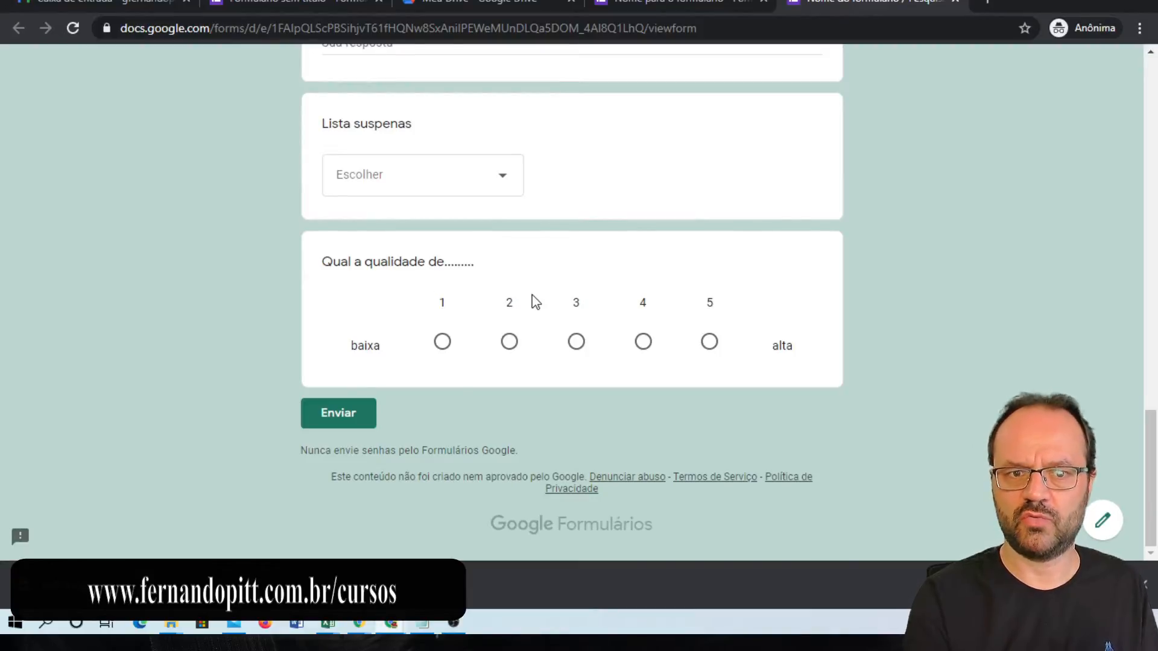
- Test the "Qual a qualidade de........." scale by choosing each rating from 1 to 5, 1 again, and finally 5
click(442, 342)
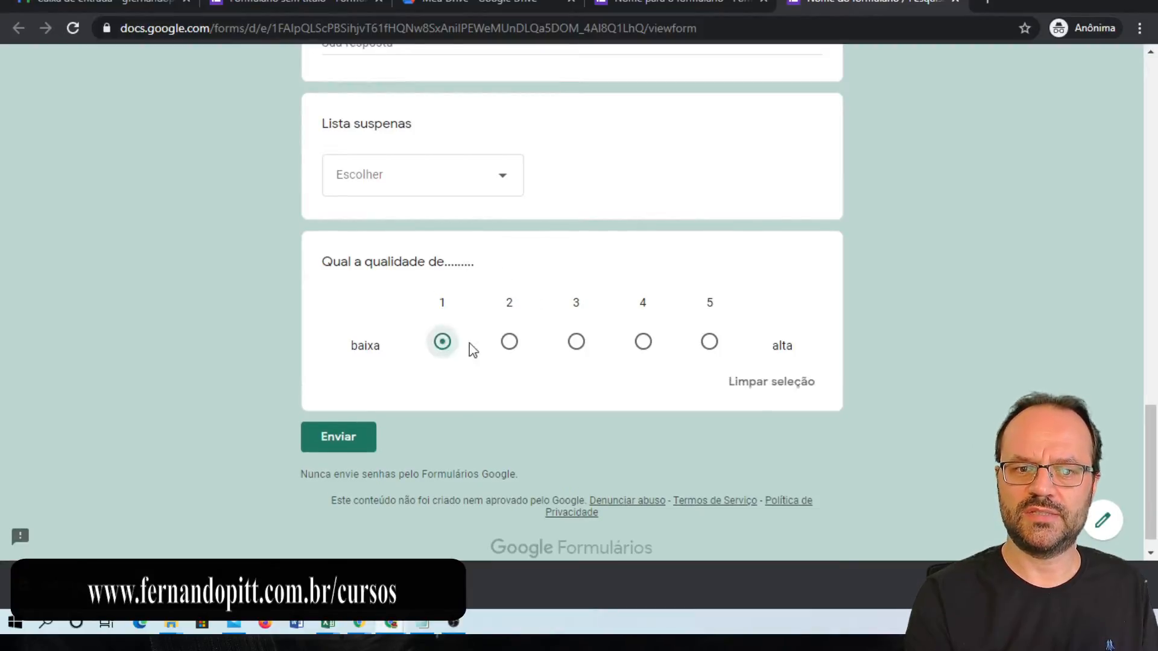
click(509, 341)
click(574, 343)
click(643, 341)
click(710, 342)
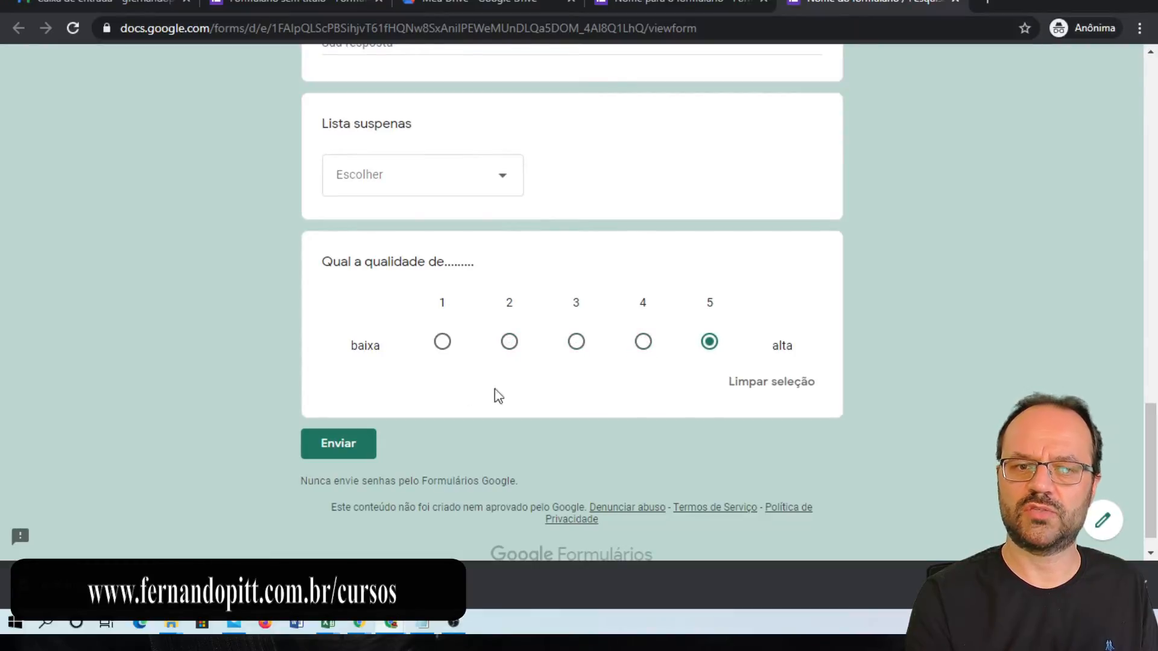
click(442, 342)
click(709, 344)
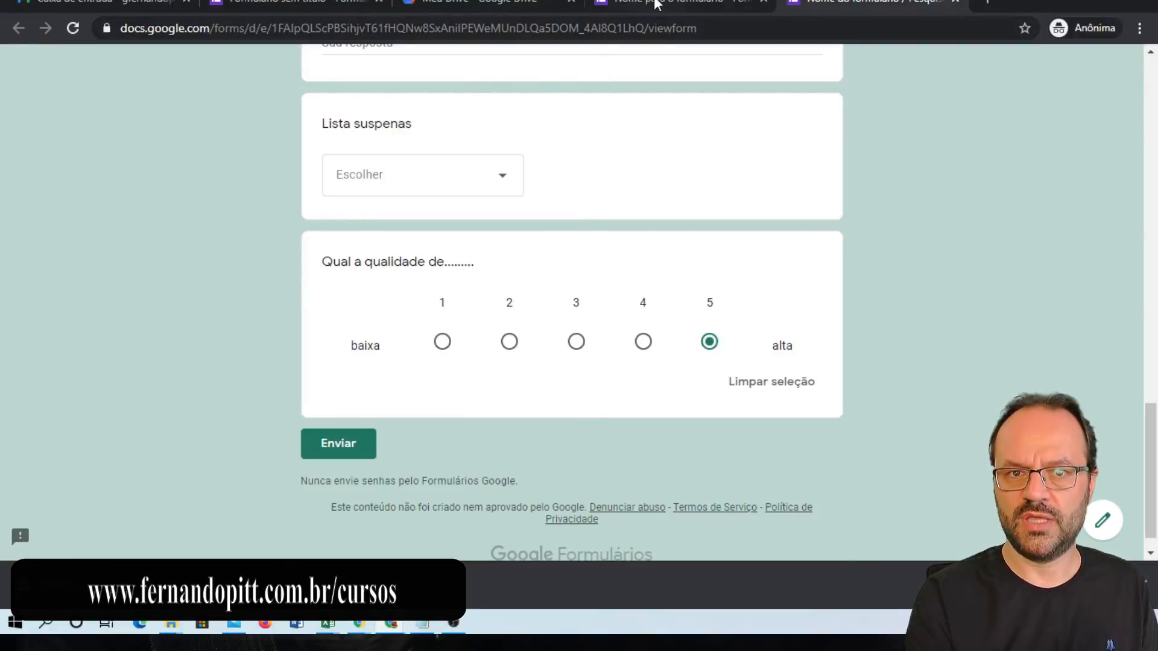
- Return to the form editor and open the choices for the linear scale's end value
click(656, 5)
click(387, 320)
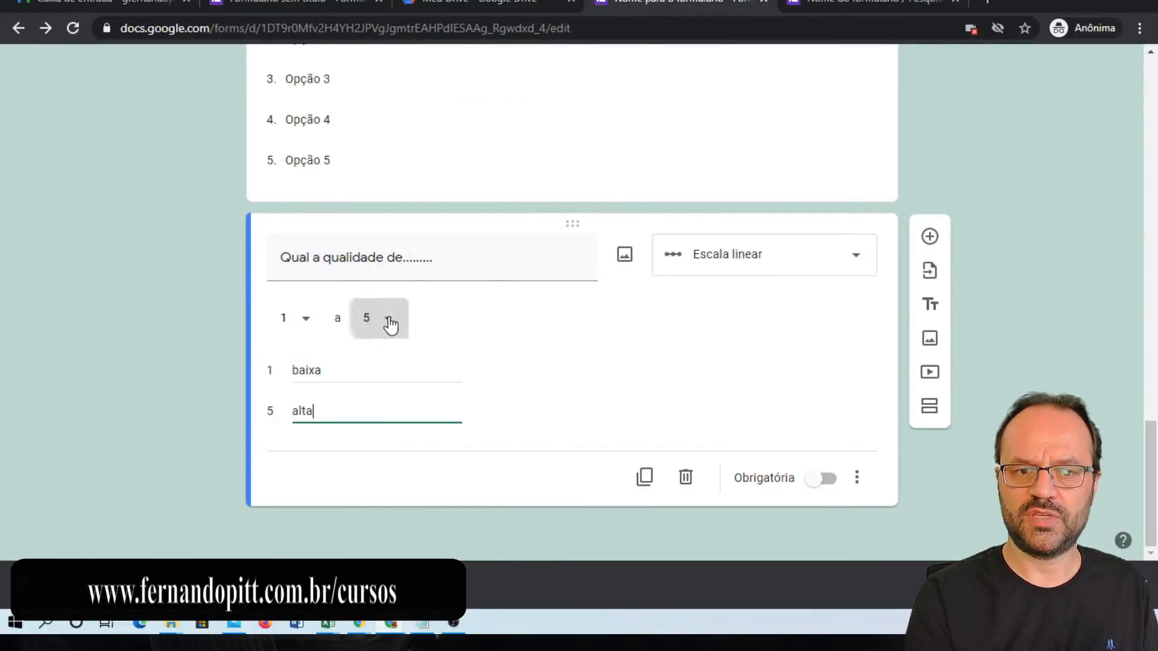
- Set the linear scale of the "Qual a qualidade de" question to run from 0 to 10
click(374, 514)
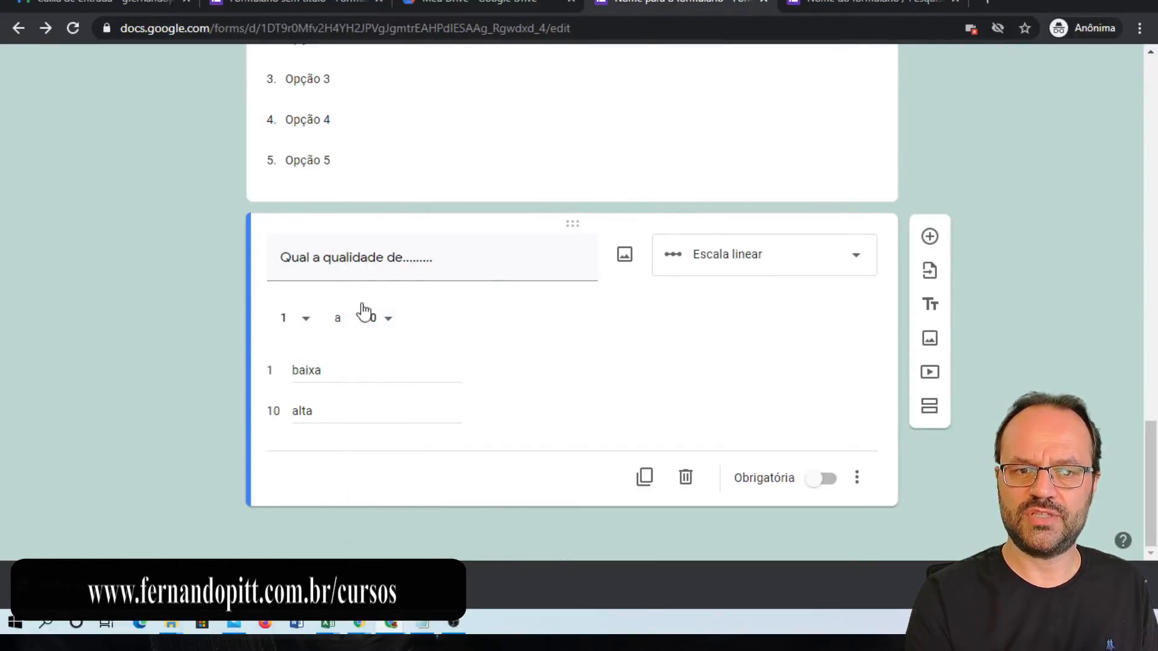
click(306, 318)
click(292, 282)
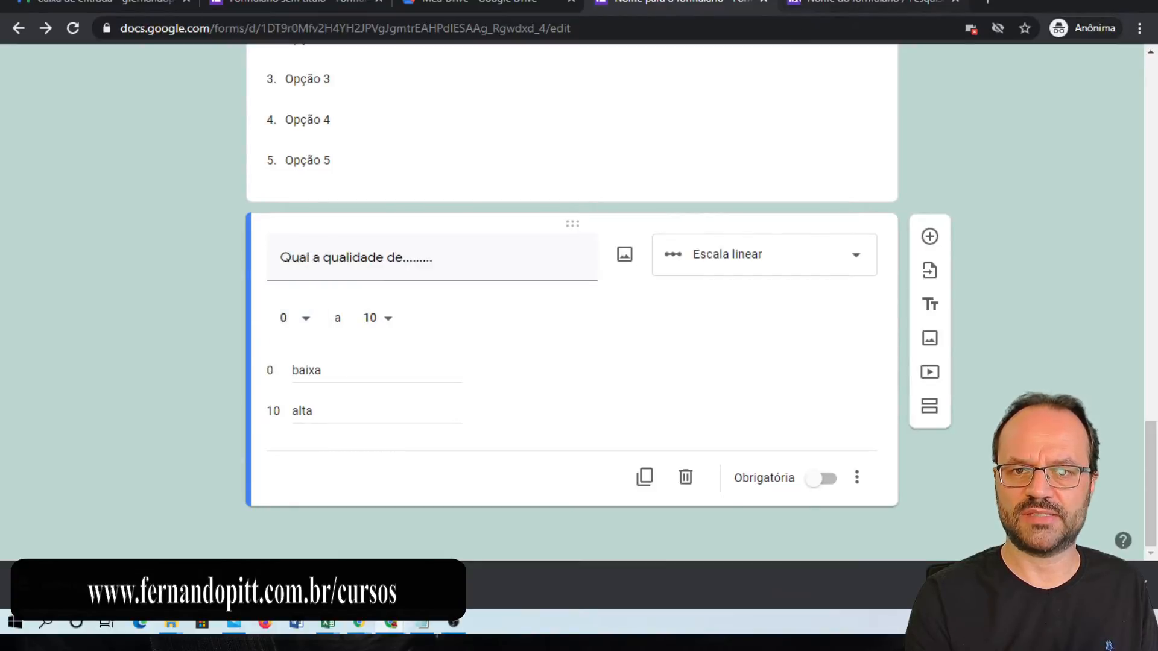
- Switch to the published form and reload it, discarding the test answer, to check the linear scale question
click(809, 4)
click(766, 27)
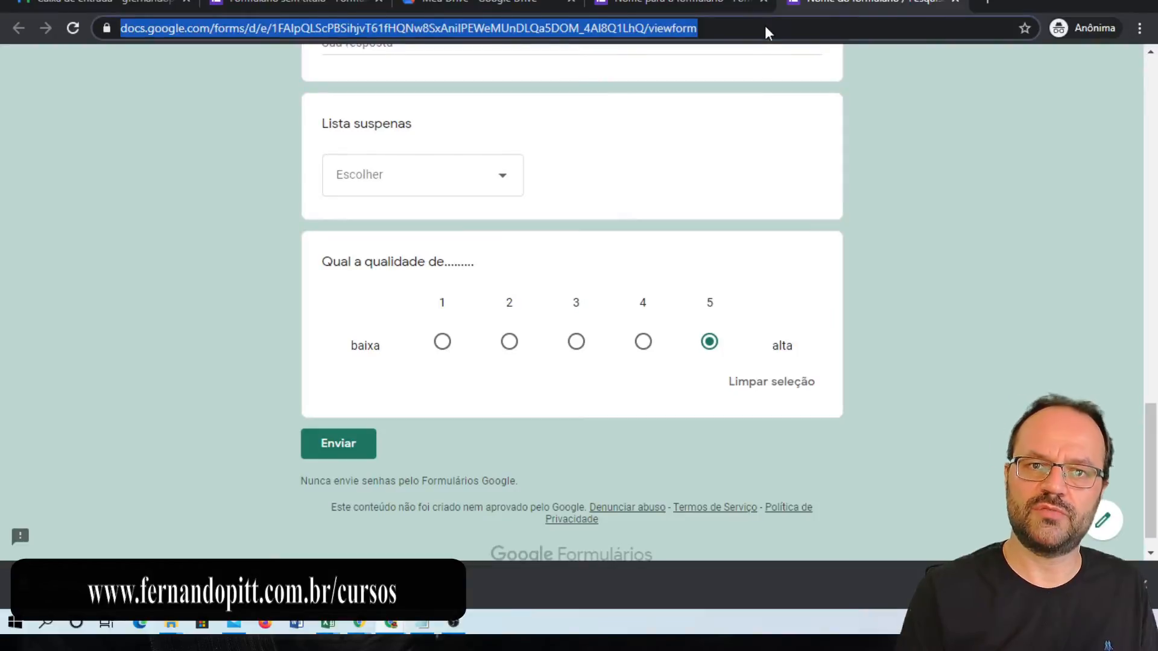
key(Return)
click(643, 130)
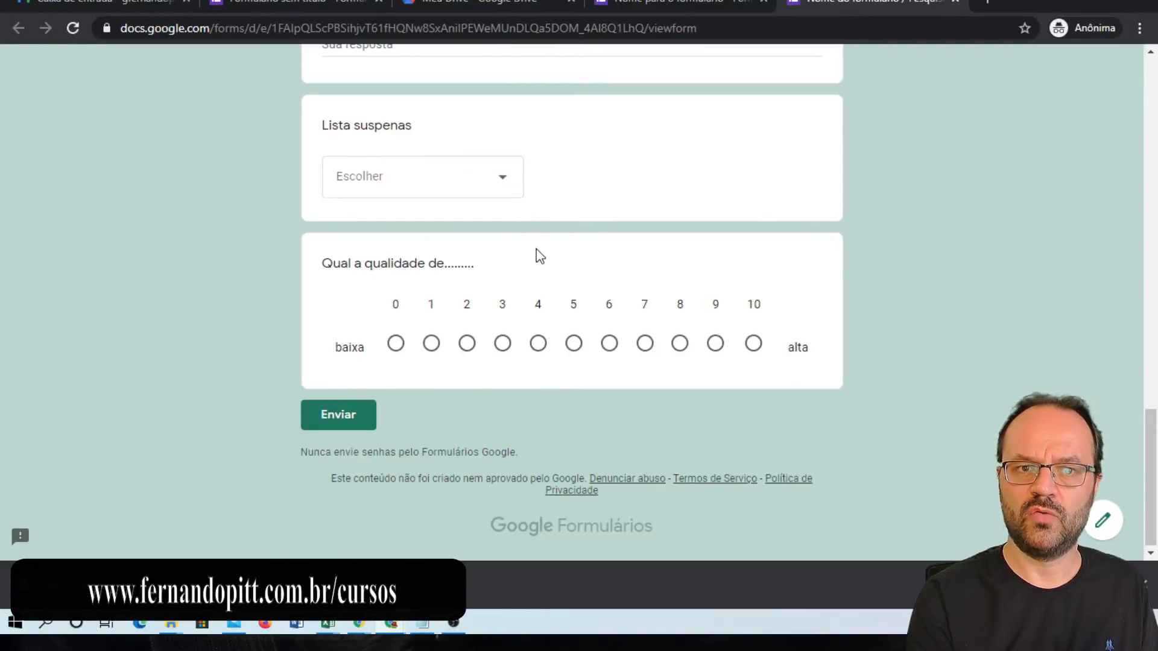
- Back in the form editor, add a question of type "Grade de múltipla escolha" titled "Pergunta"
click(658, 2)
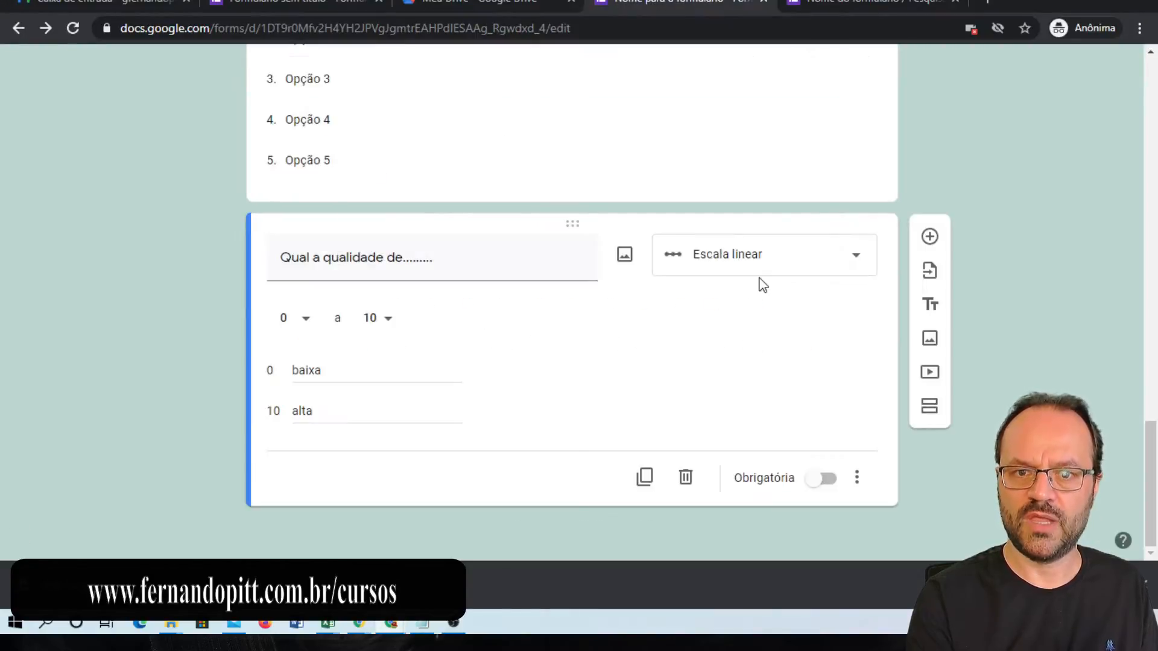
click(930, 238)
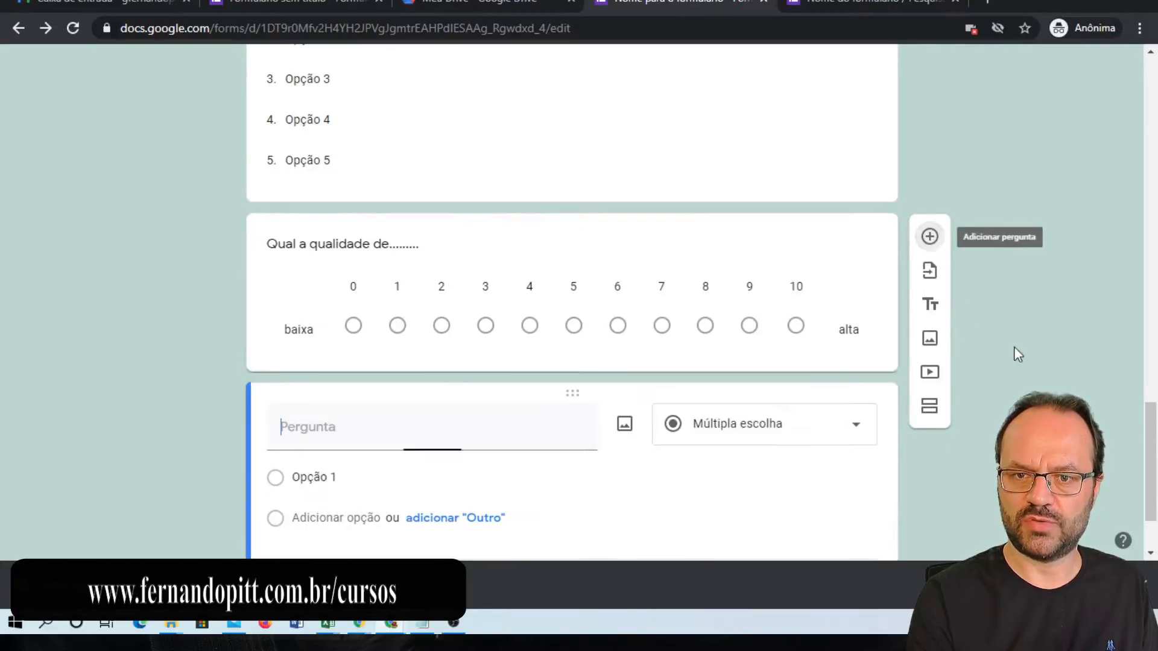
click(821, 332)
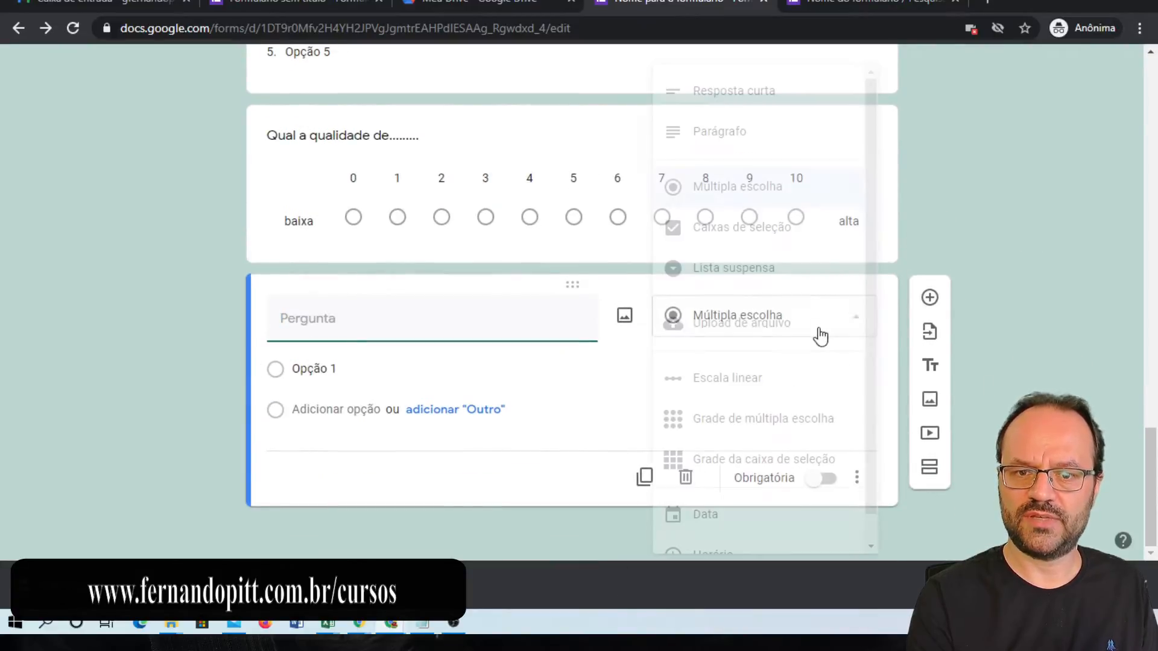
click(774, 429)
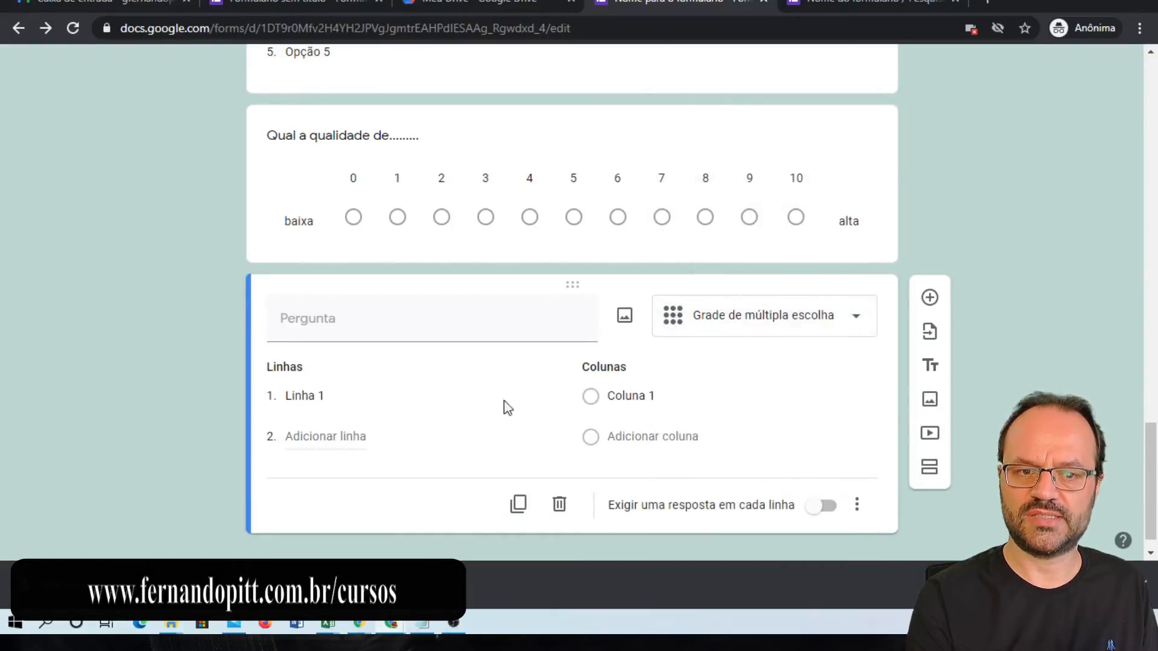
click(345, 324)
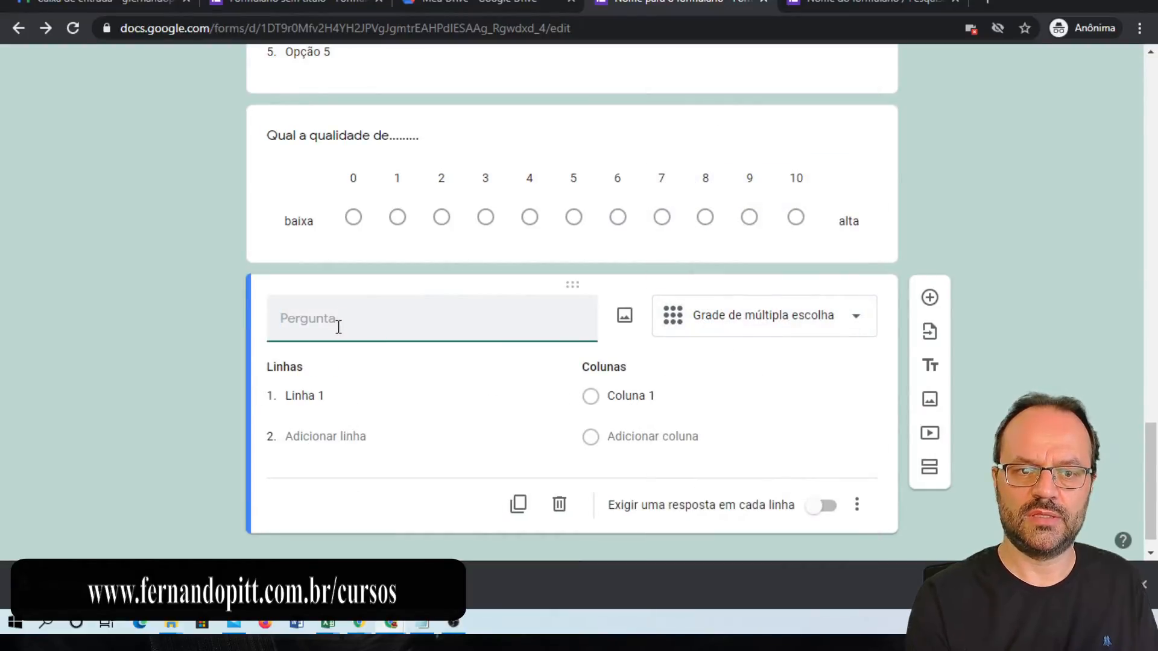
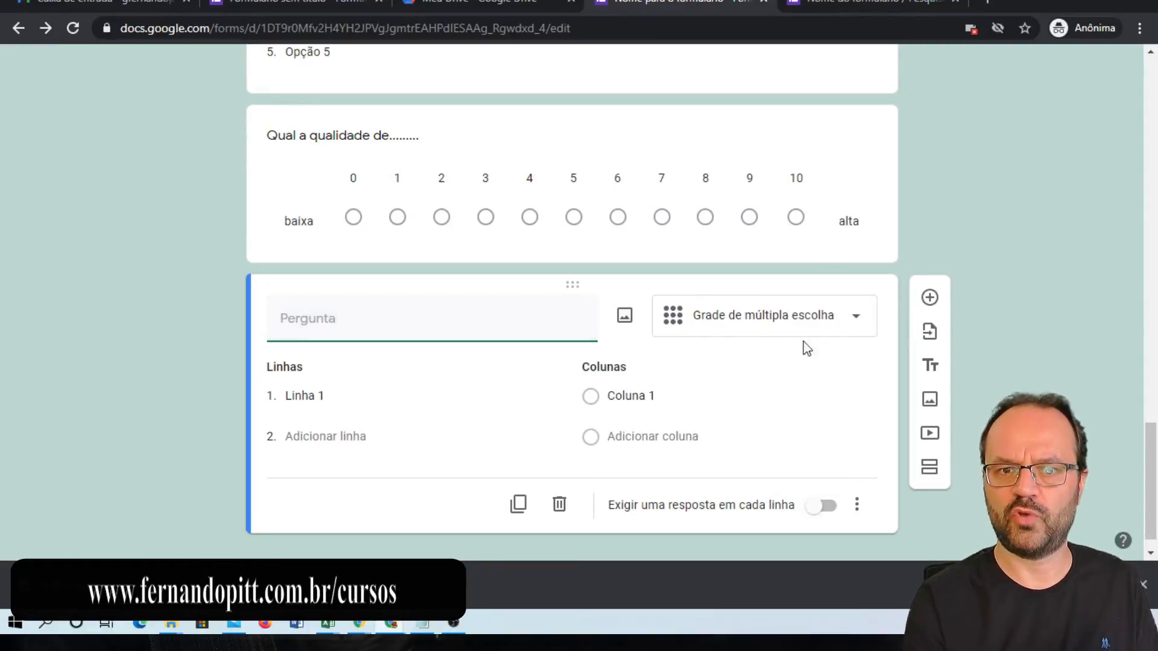
click(325, 334)
text(Pergunta)
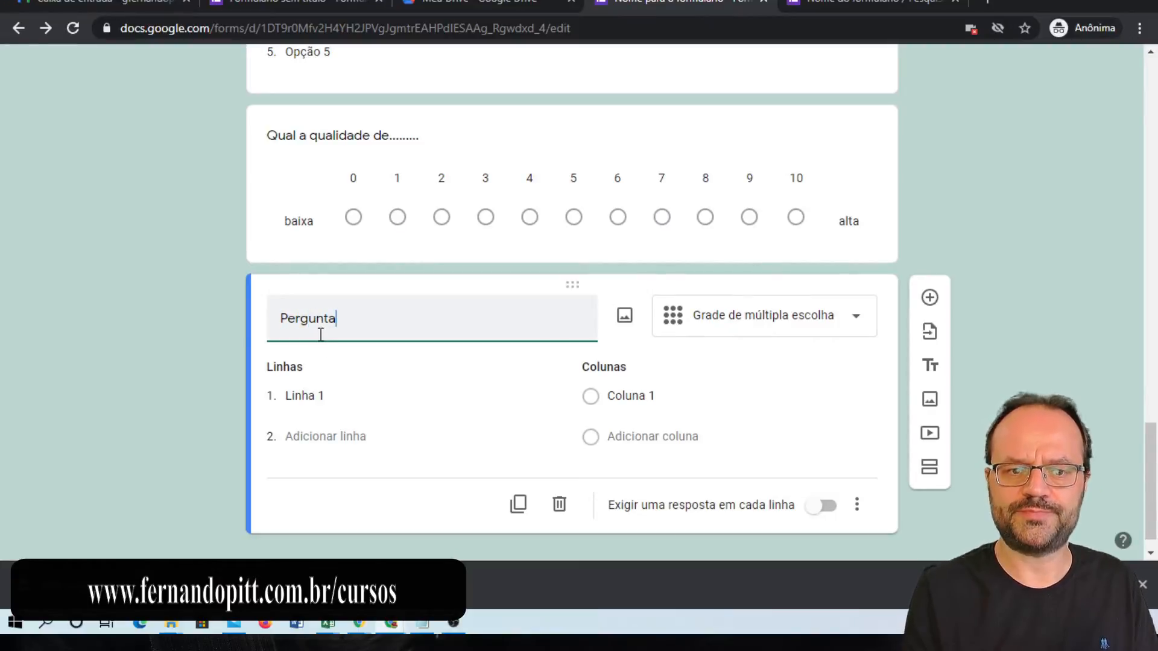
- Fill the grid question's rows with Televisão, Rádio, Celular and Carros
click(357, 401)
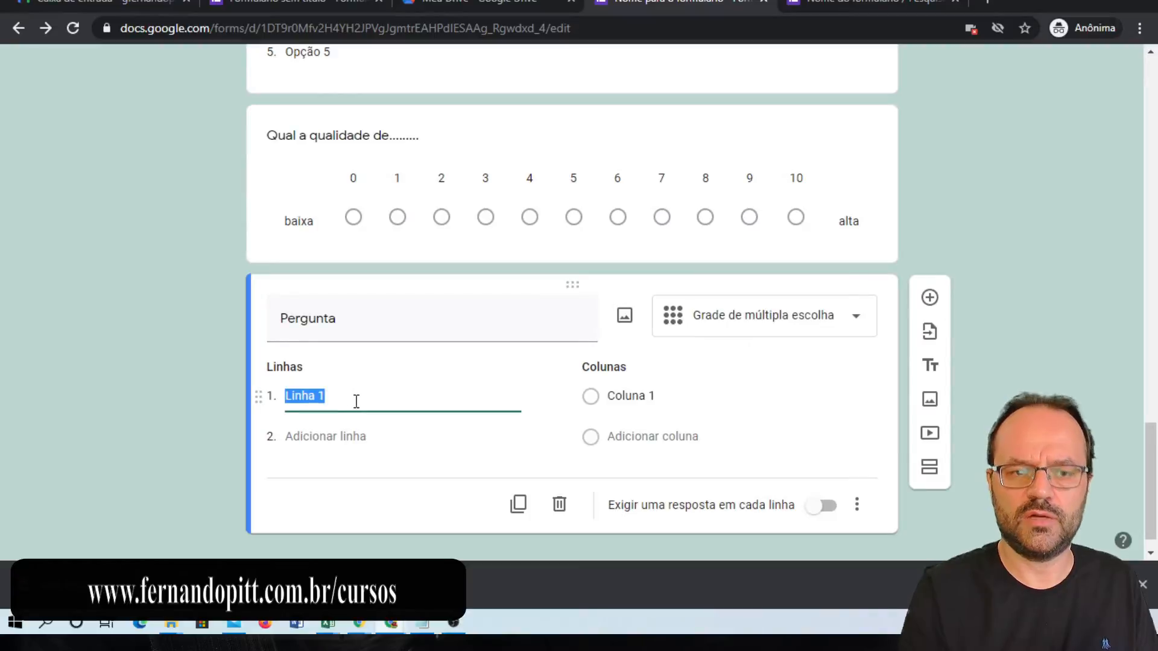
text(Televisã)
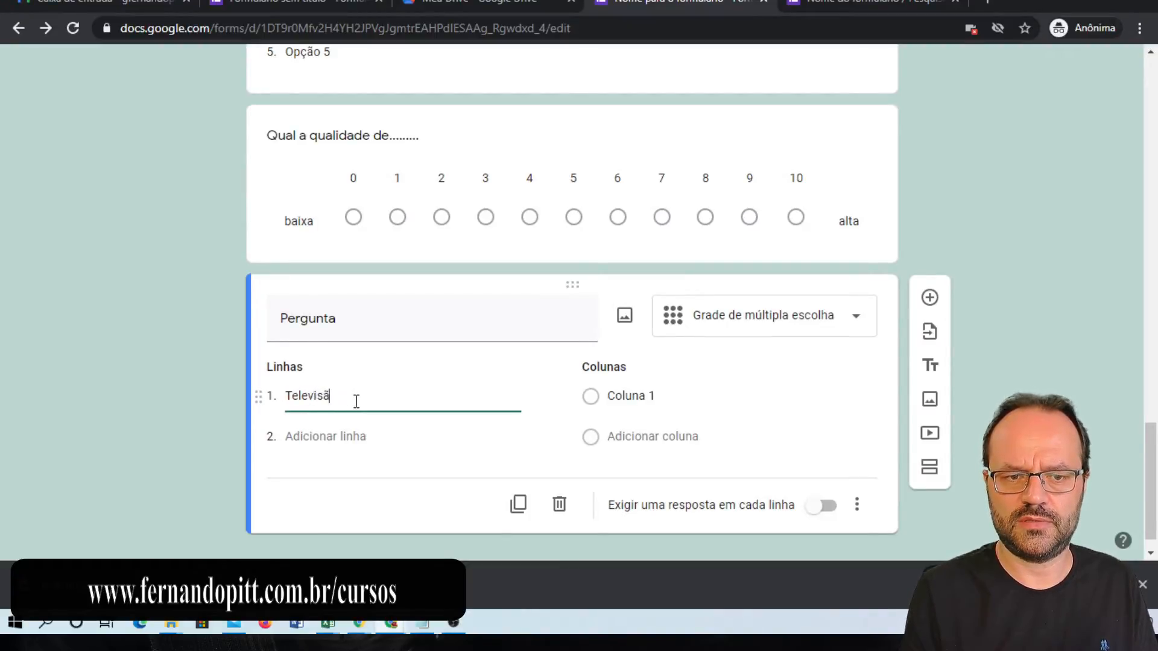
text(o)
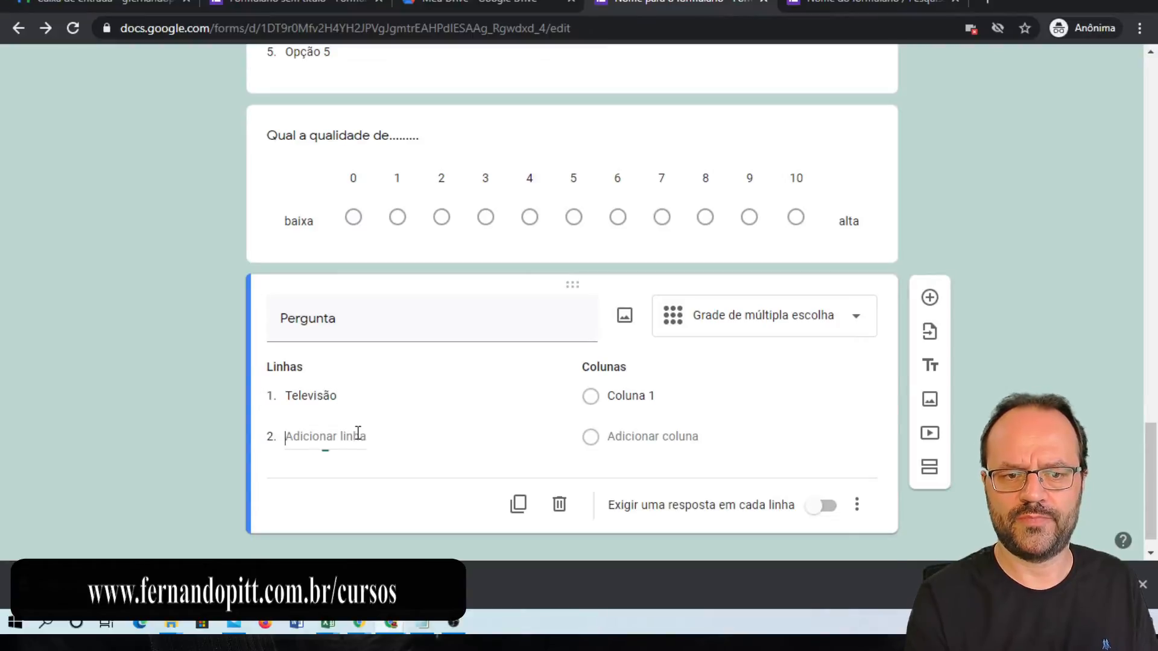
click(357, 435)
text(Rádio)
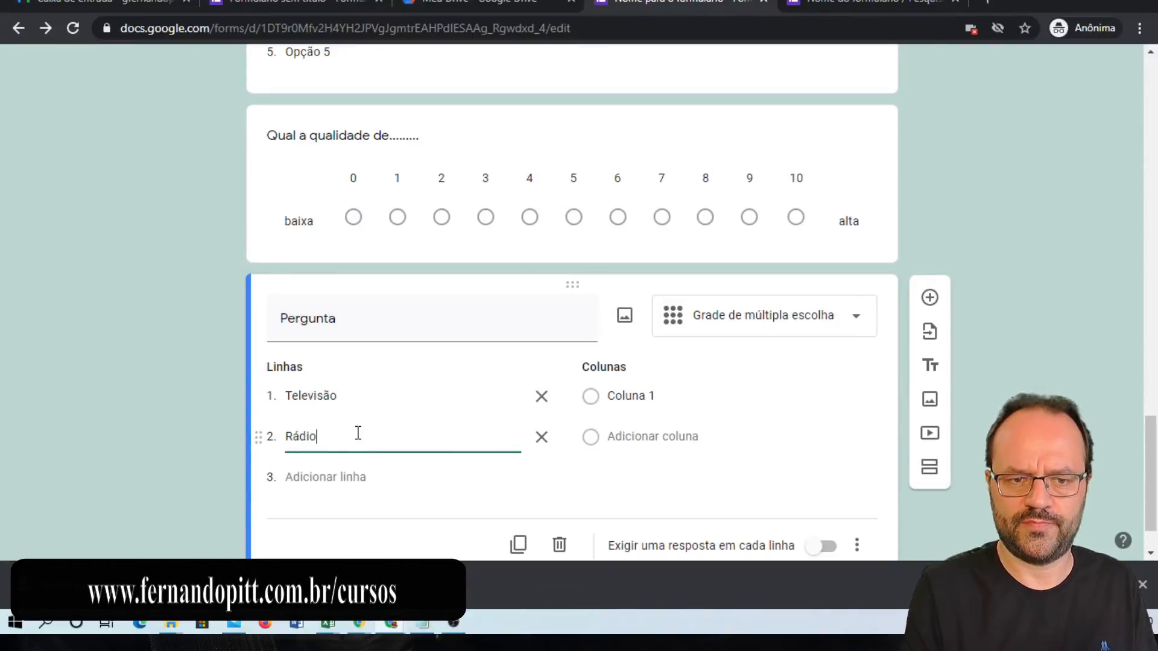
click(356, 481)
text(Celular)
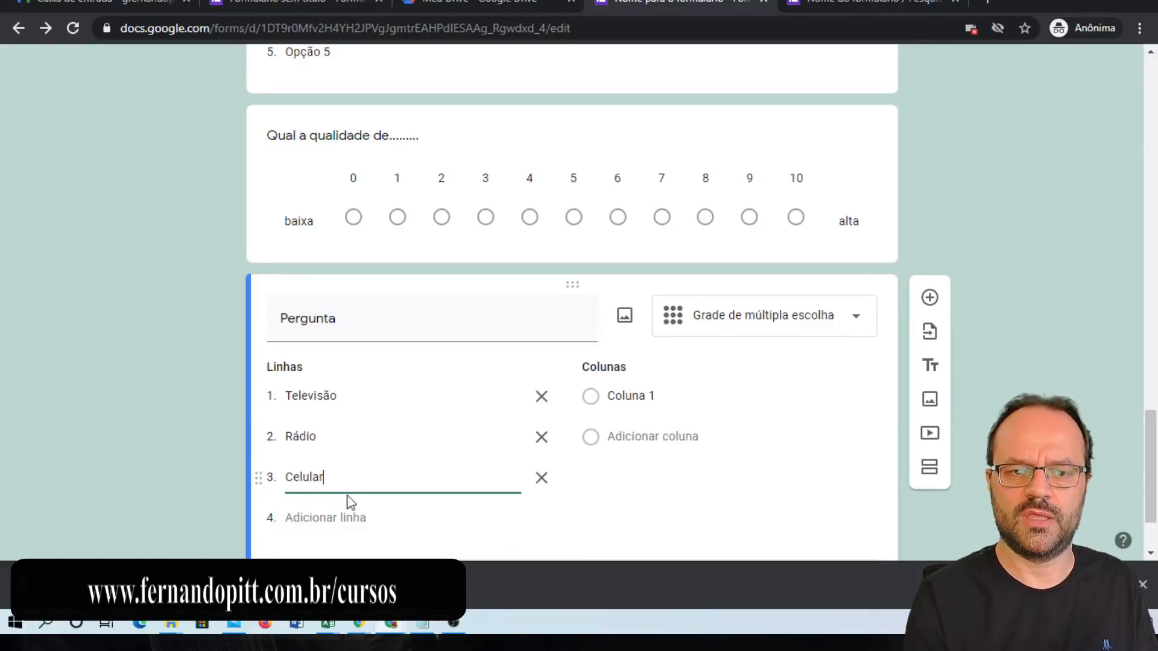
click(344, 518)
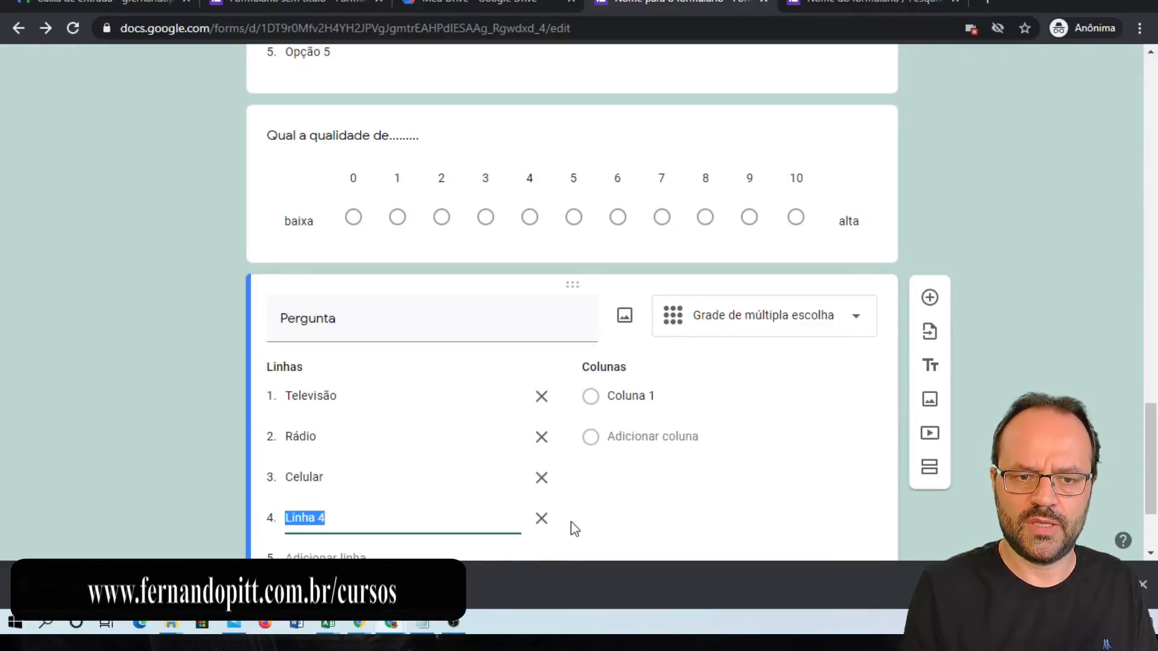
text(Carros)
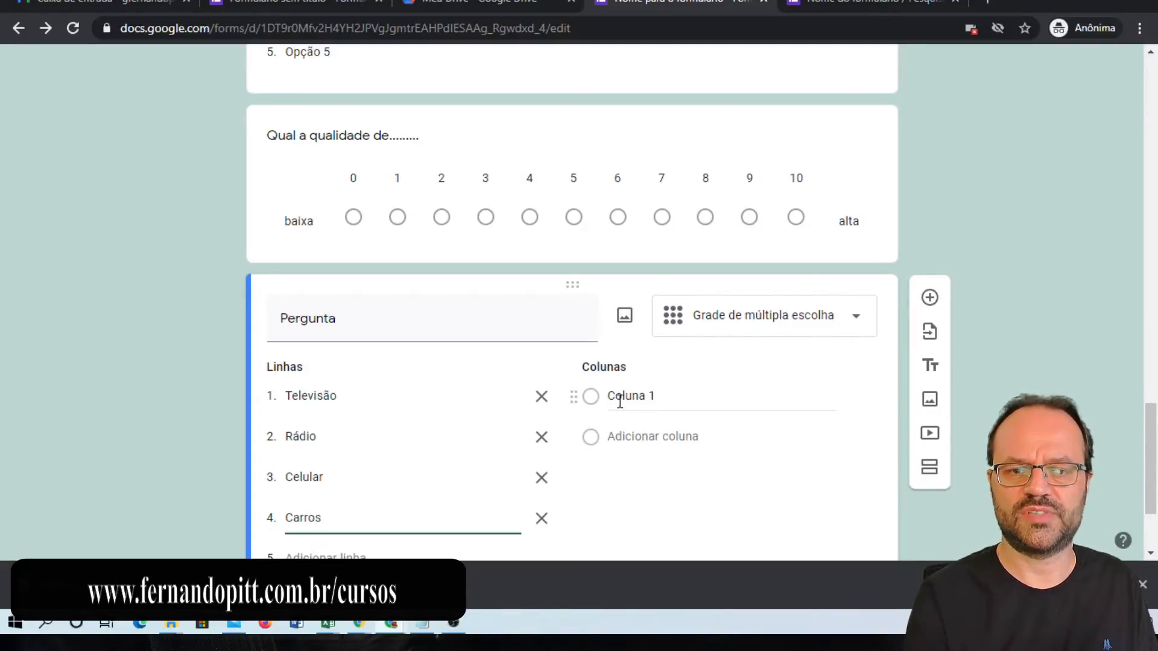
- Define the grid question's columns as 1, 2 and "3 ou mais"
click(654, 415)
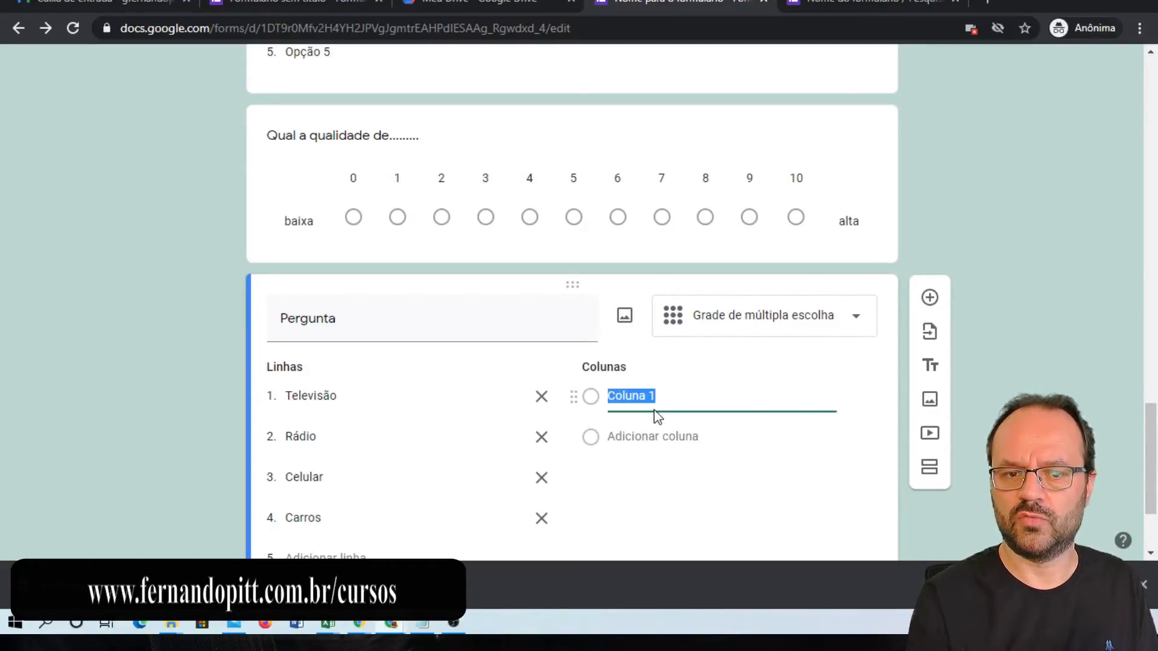
text(1)
click(648, 431)
text(2)
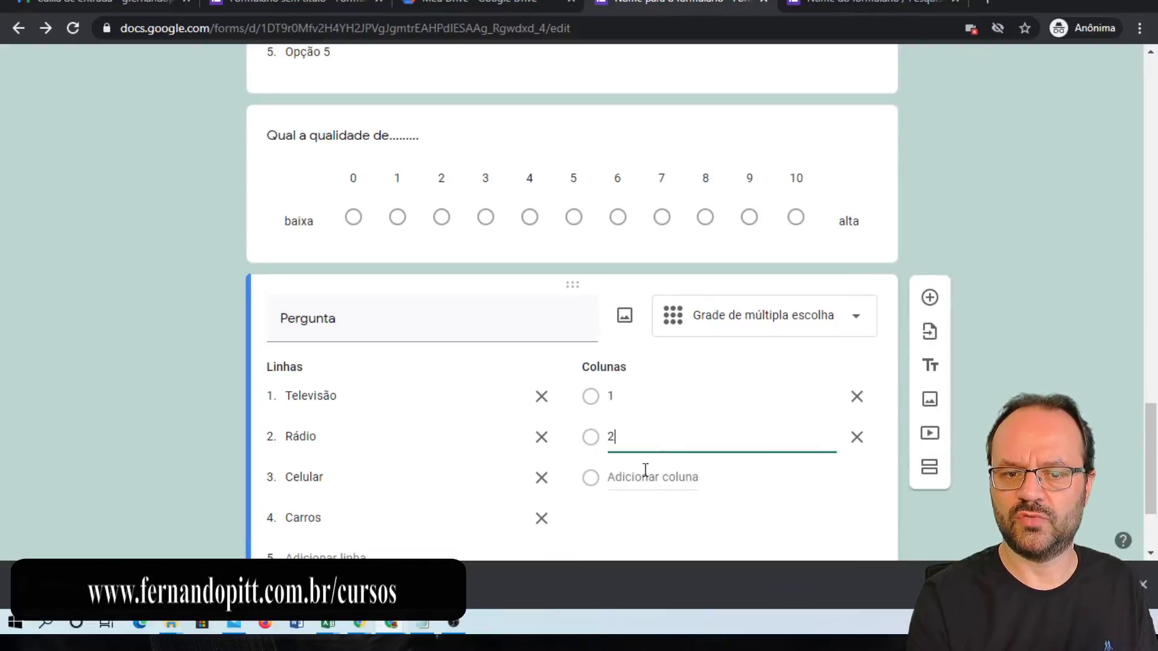
click(644, 476)
text(3 ou mais)
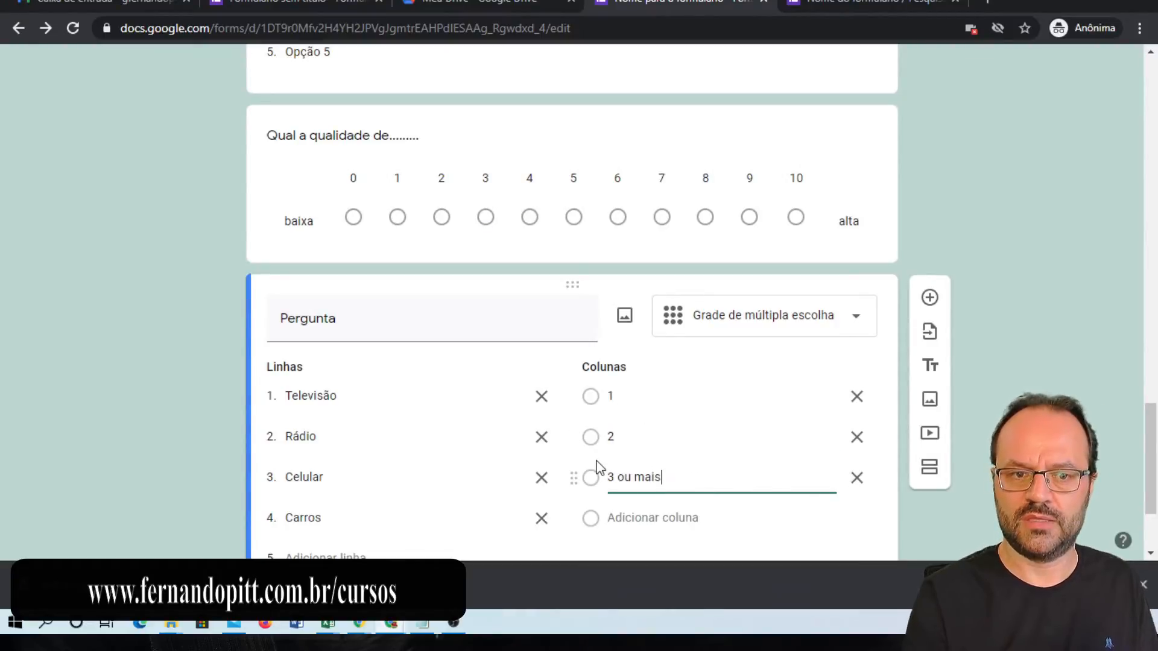
scroll(644, 474, down, 3)
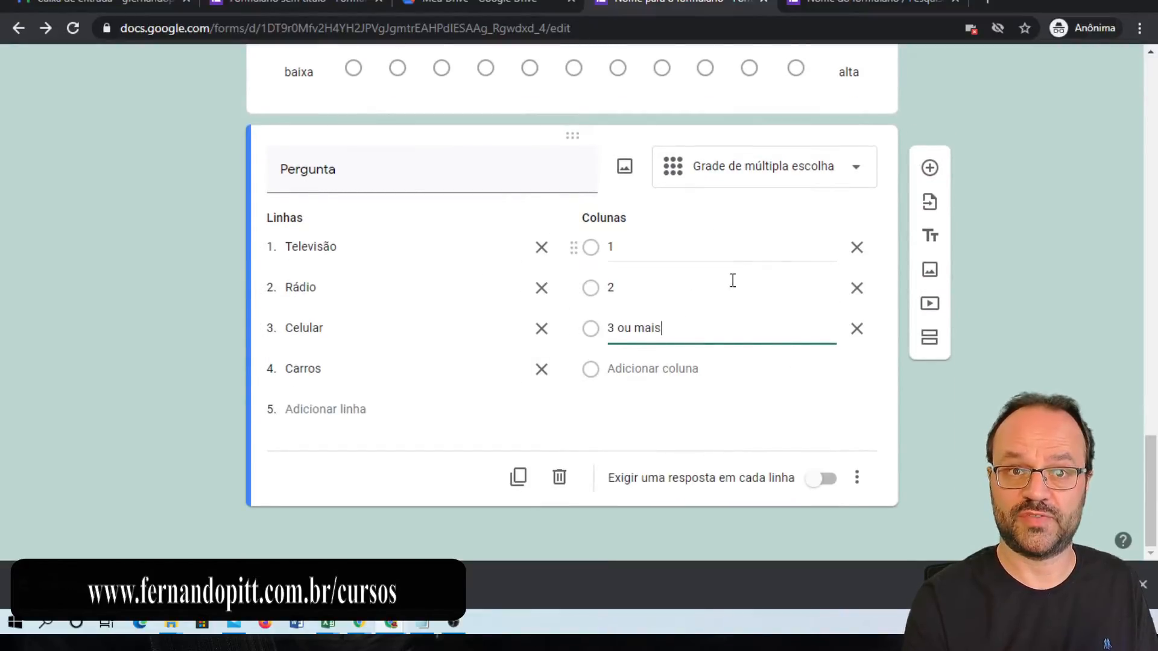
click(958, 436)
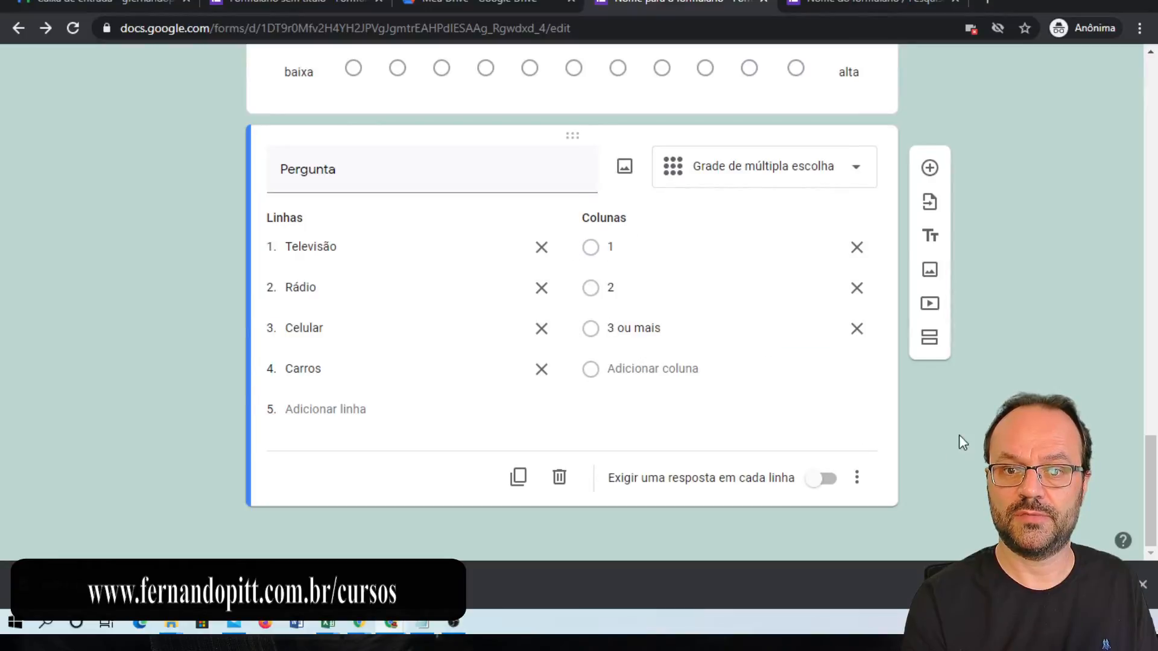
- Reload the published form and examine the multiple-choice grid question
click(872, 6)
click(749, 28)
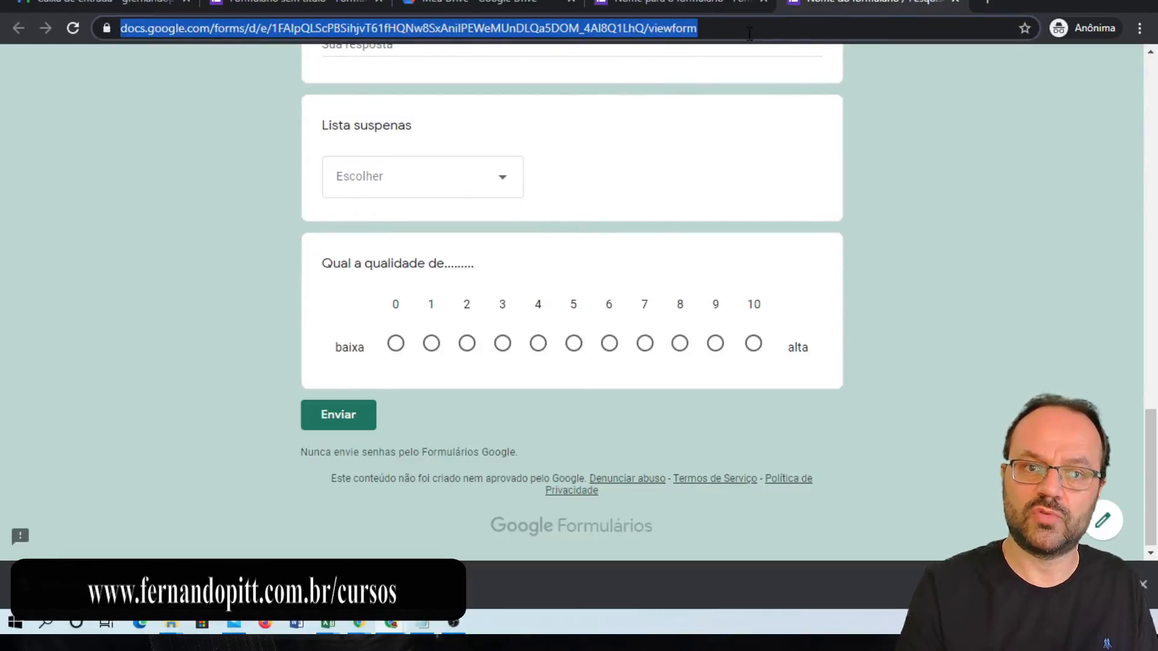
key(Return)
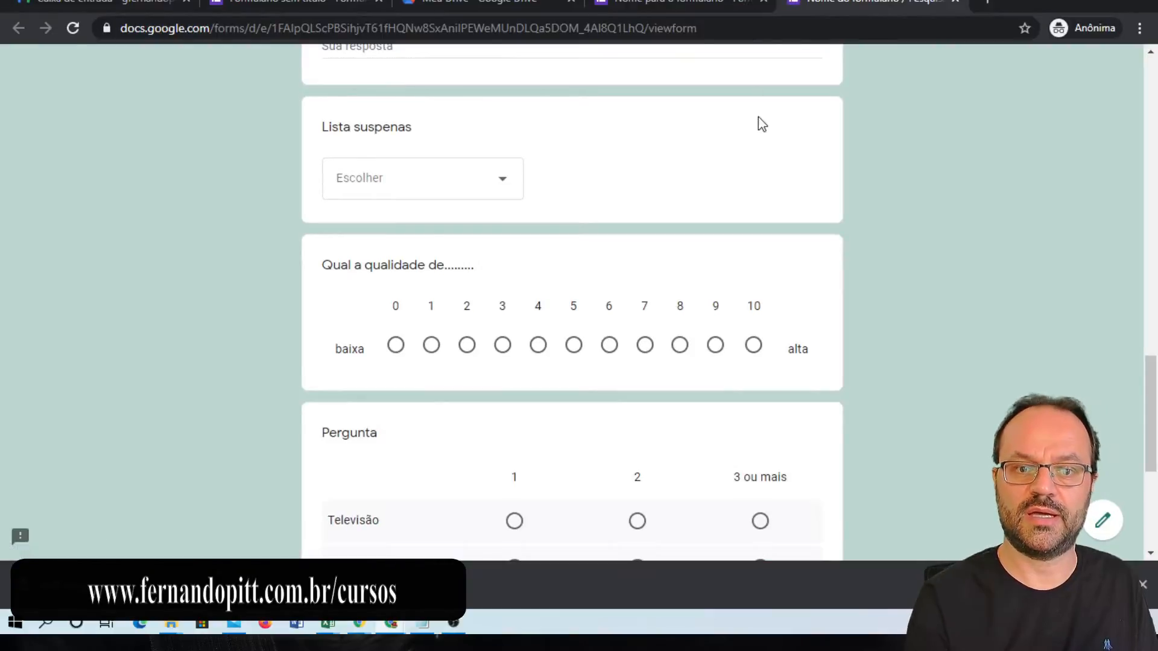
scroll(784, 241, down, 4)
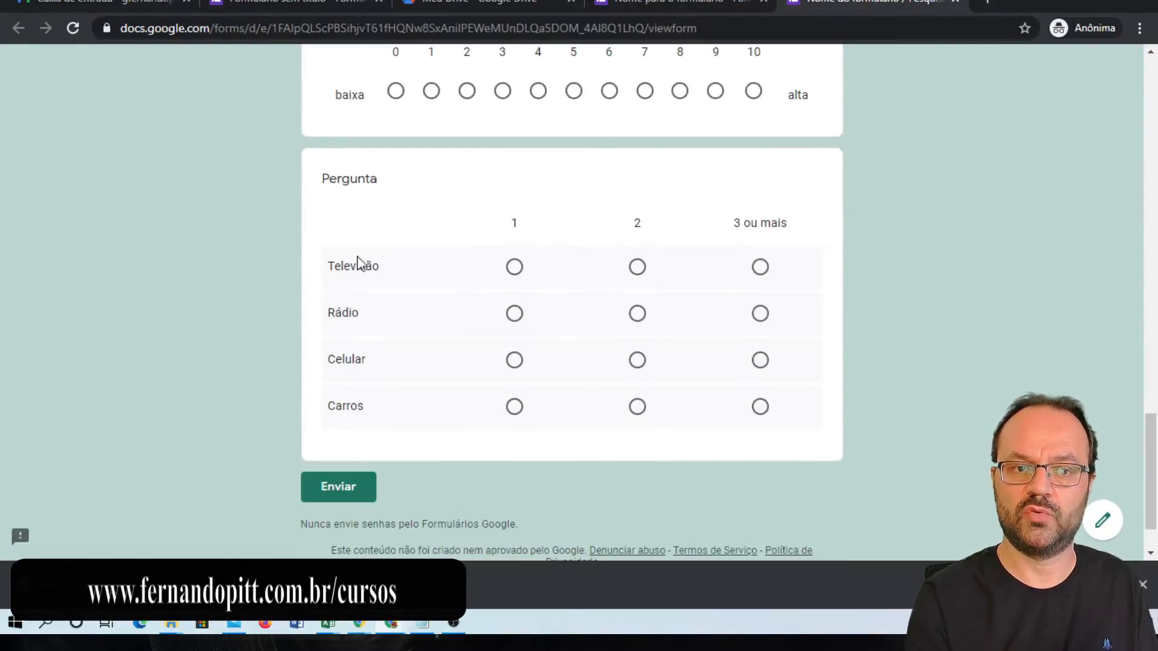
- Test the grid by choosing 1 for Televisão, Celular and Carros and 2 for Rádio, alternating Televisão between 1 and 2
click(513, 267)
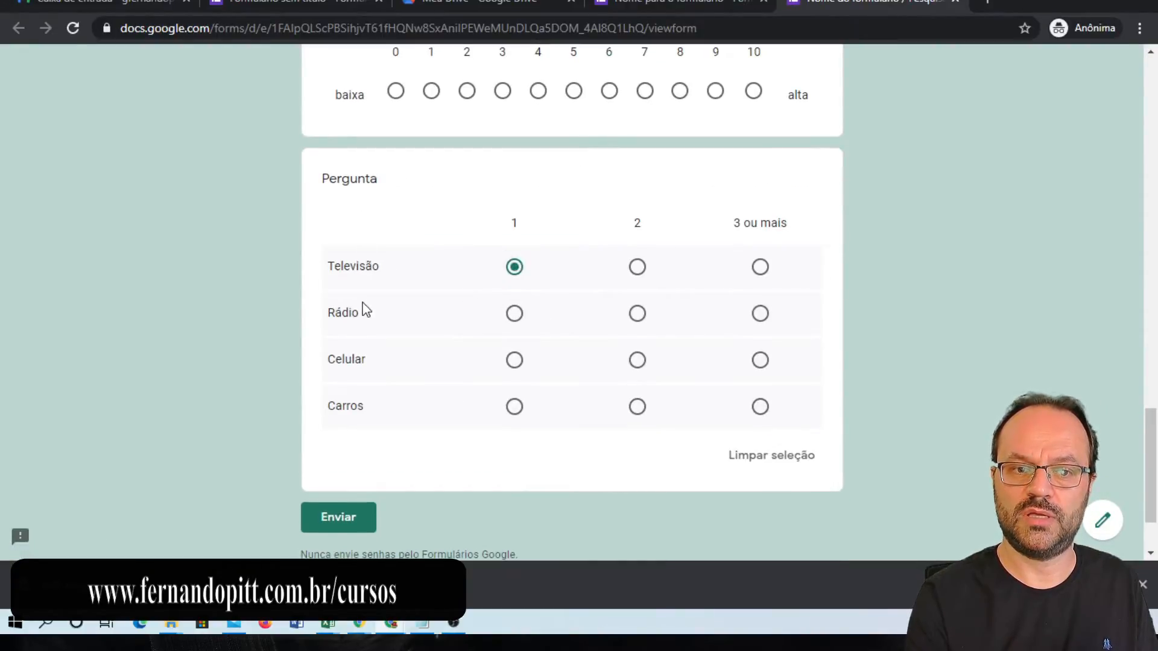
click(638, 318)
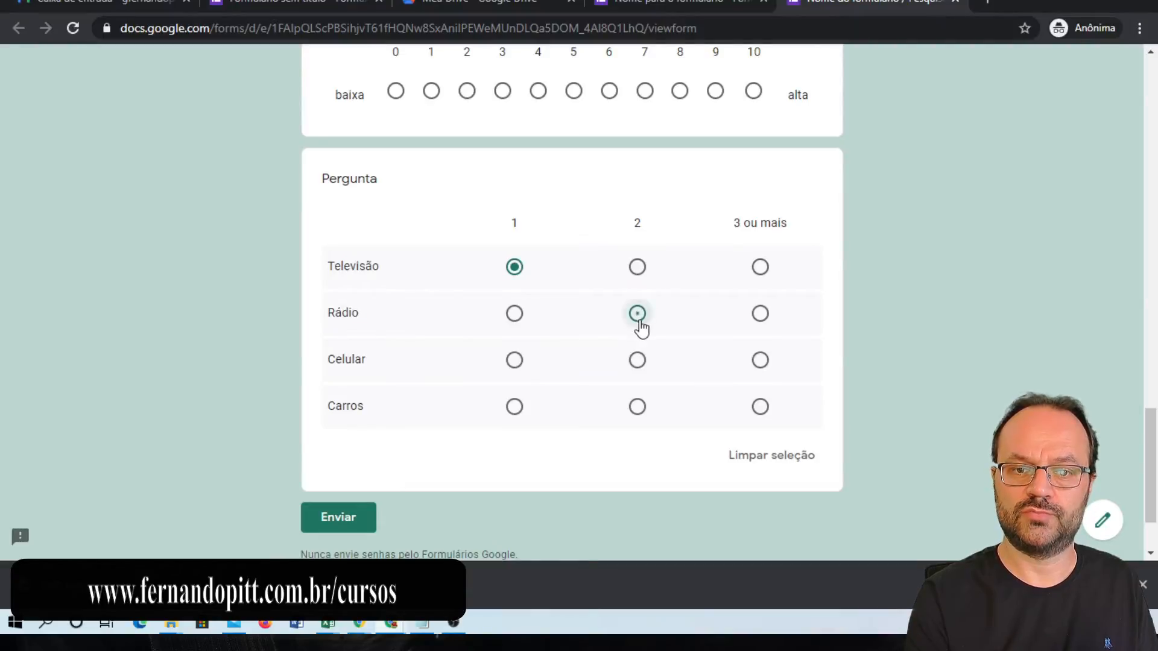
click(515, 360)
click(513, 406)
click(637, 268)
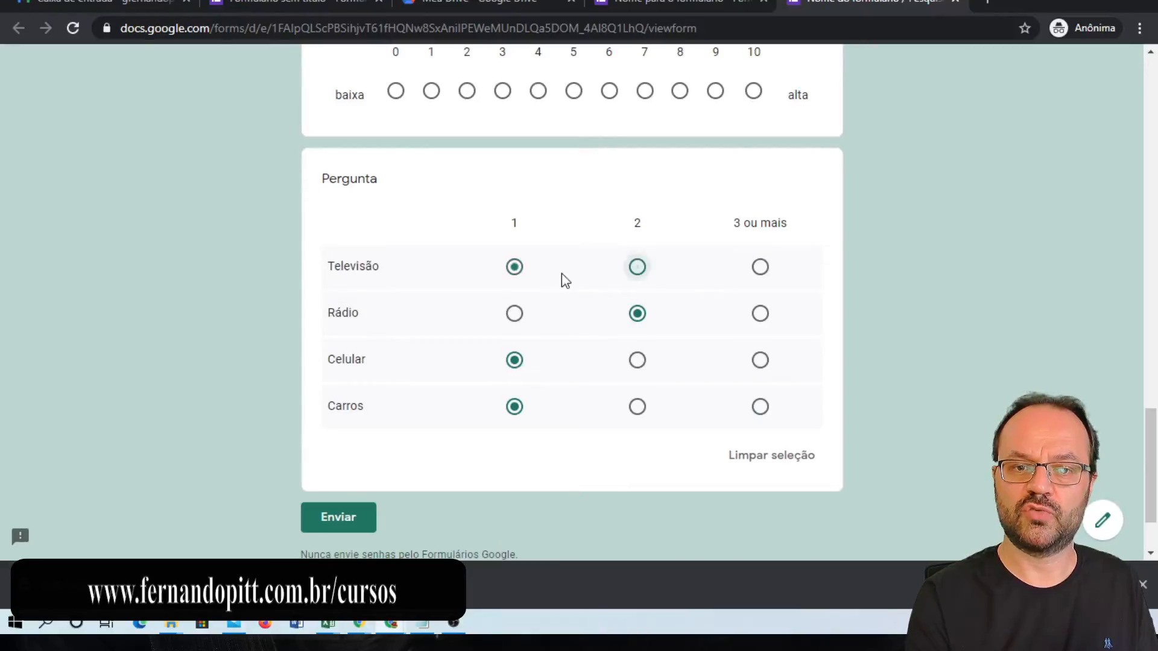
click(520, 272)
click(636, 273)
click(516, 274)
click(630, 275)
click(519, 276)
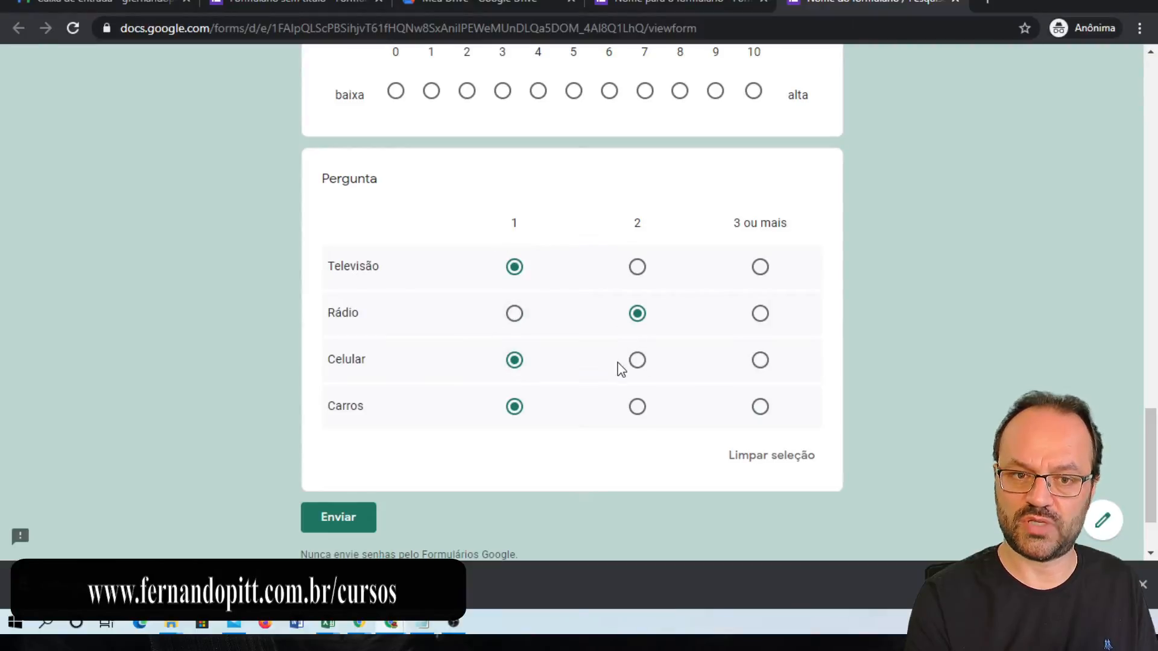
- Return to the form editor and change the "Pergunta" grid's question type to "Grade da caixa de seleção"
click(681, 5)
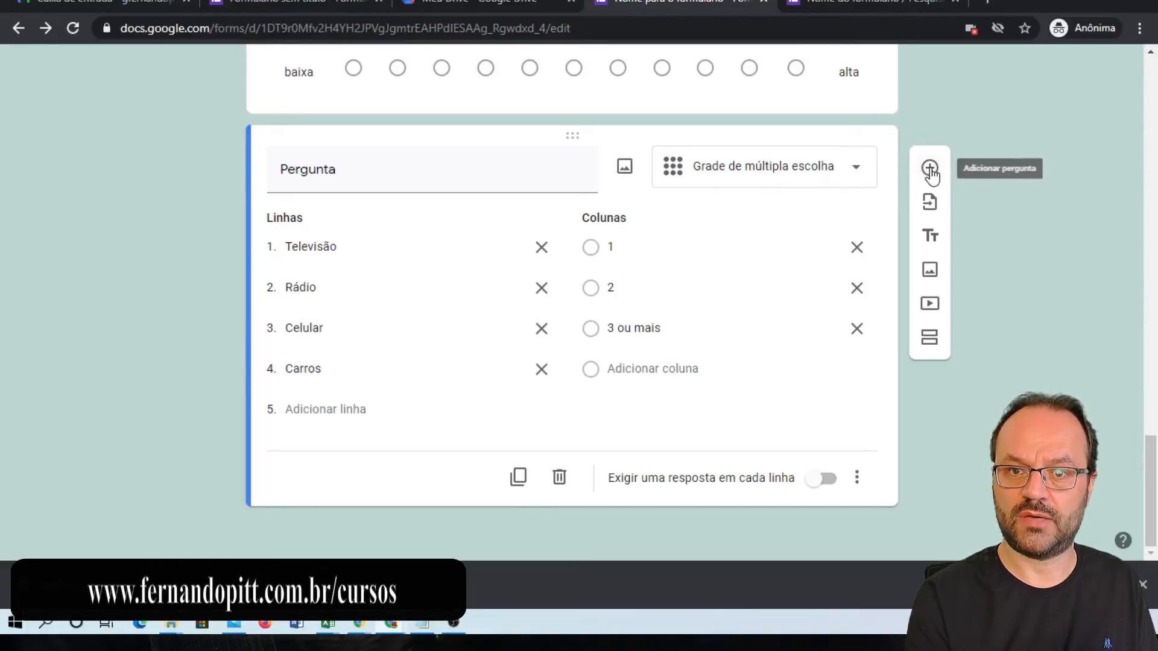
click(819, 177)
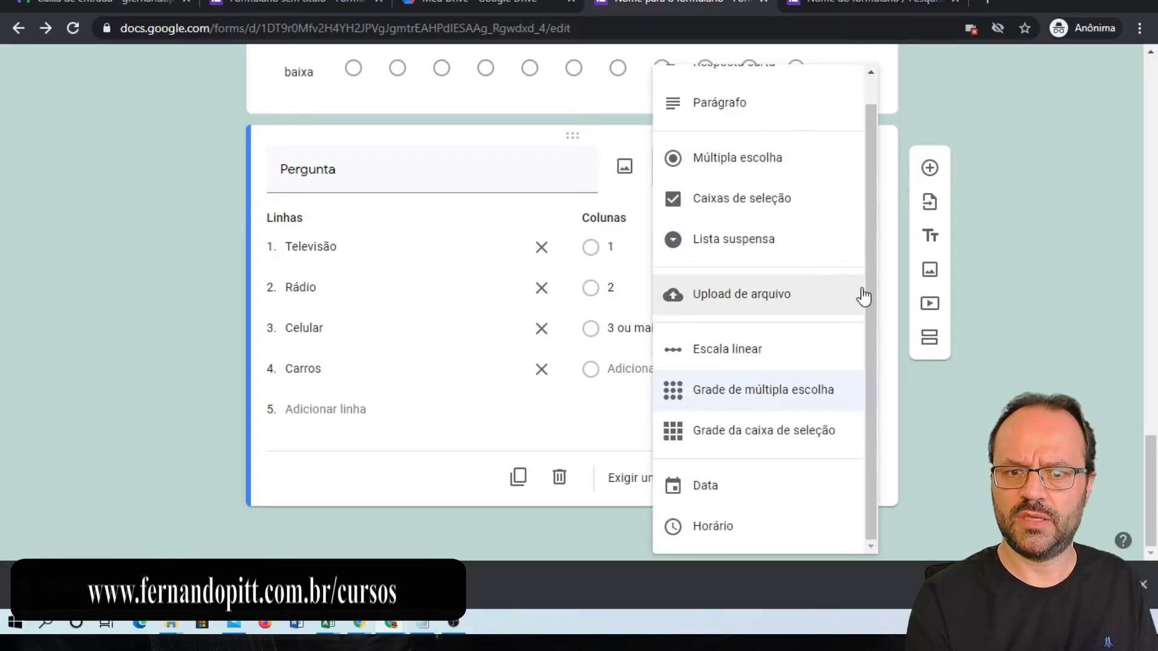
click(793, 442)
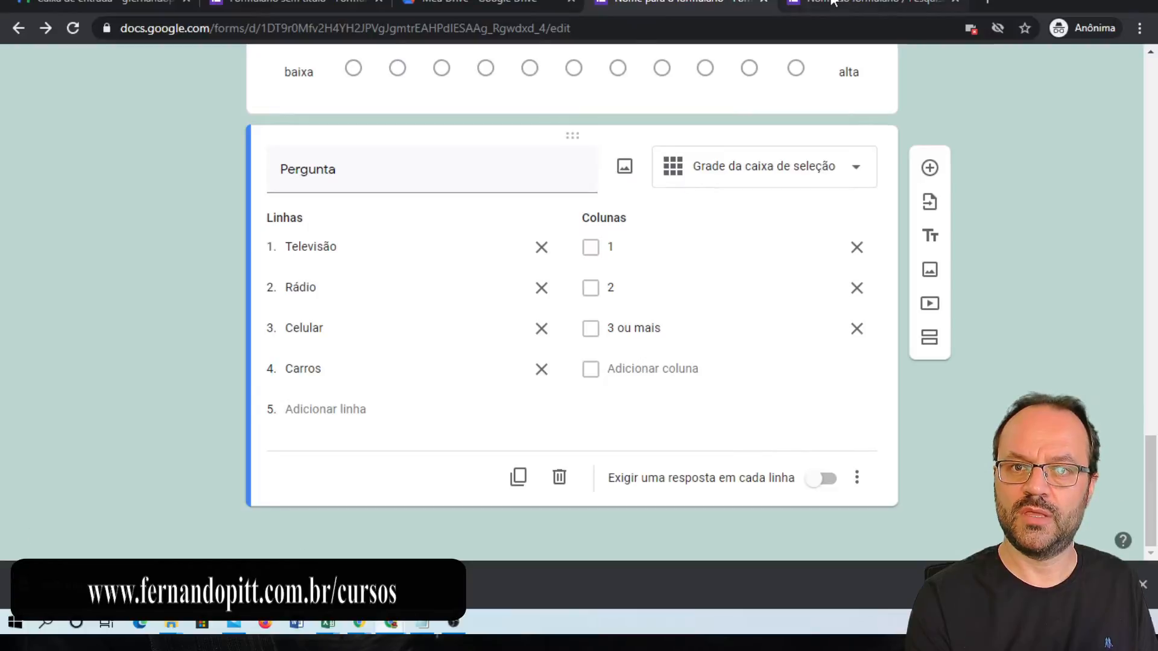
- Reload the published form, discarding the test answers, to view the checkbox grid
click(835, 4)
click(730, 25)
key(Return)
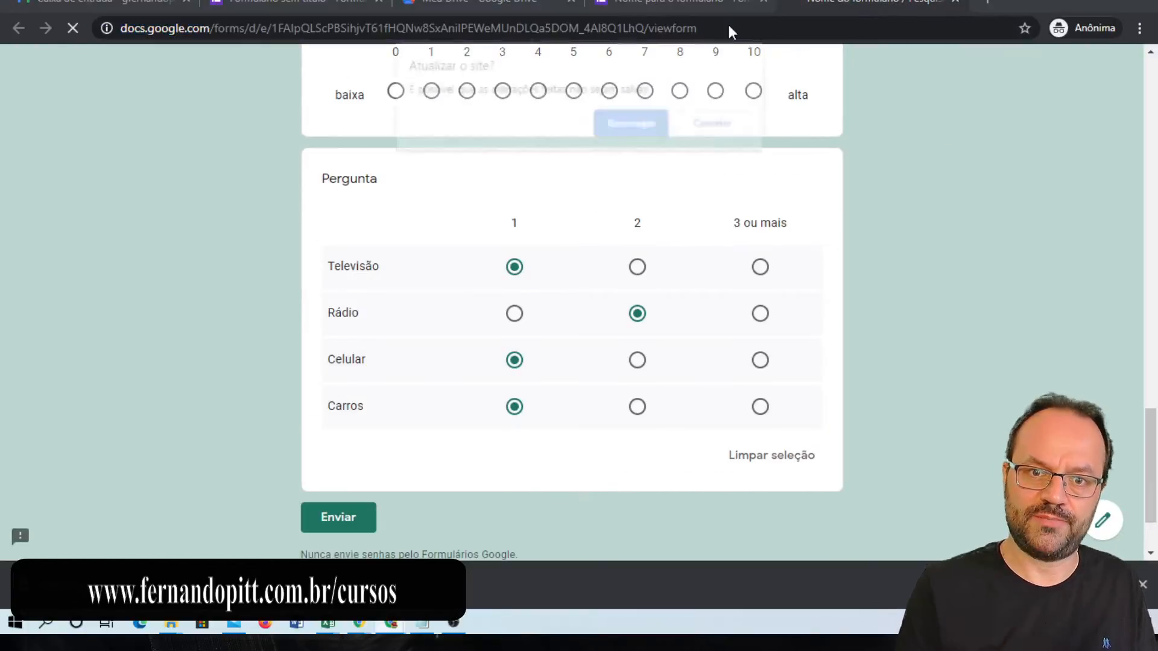
click(638, 125)
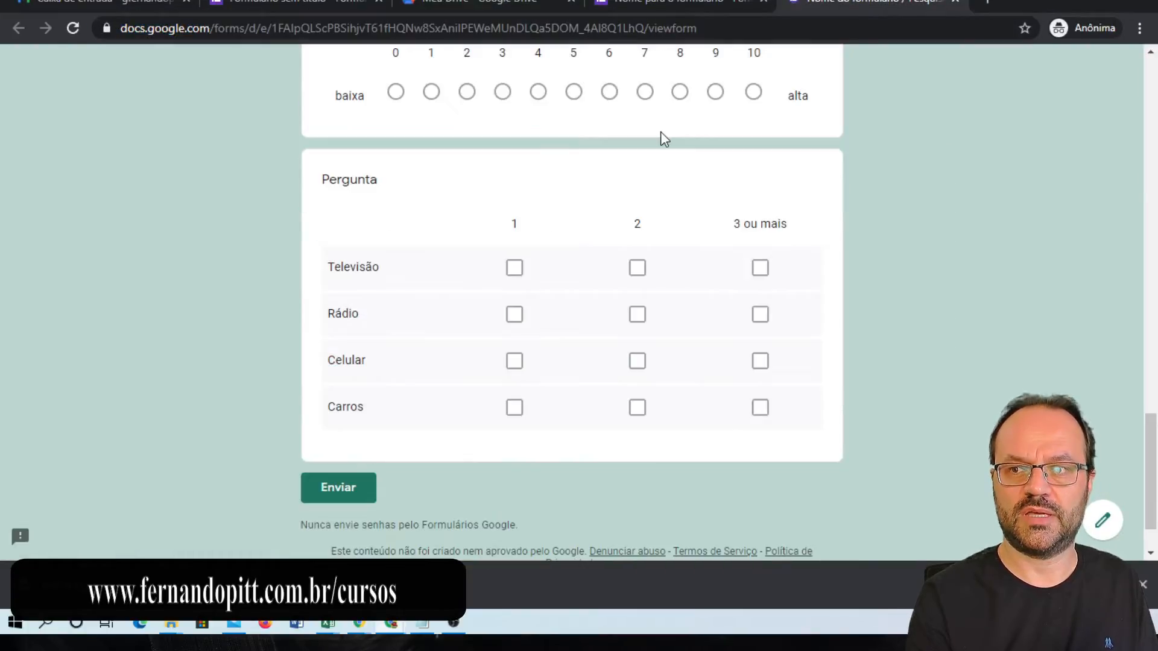
- Test the checkbox grid by ticking 1, 2 and 3 ou mais for Televisão, and clear all three ticks
click(515, 268)
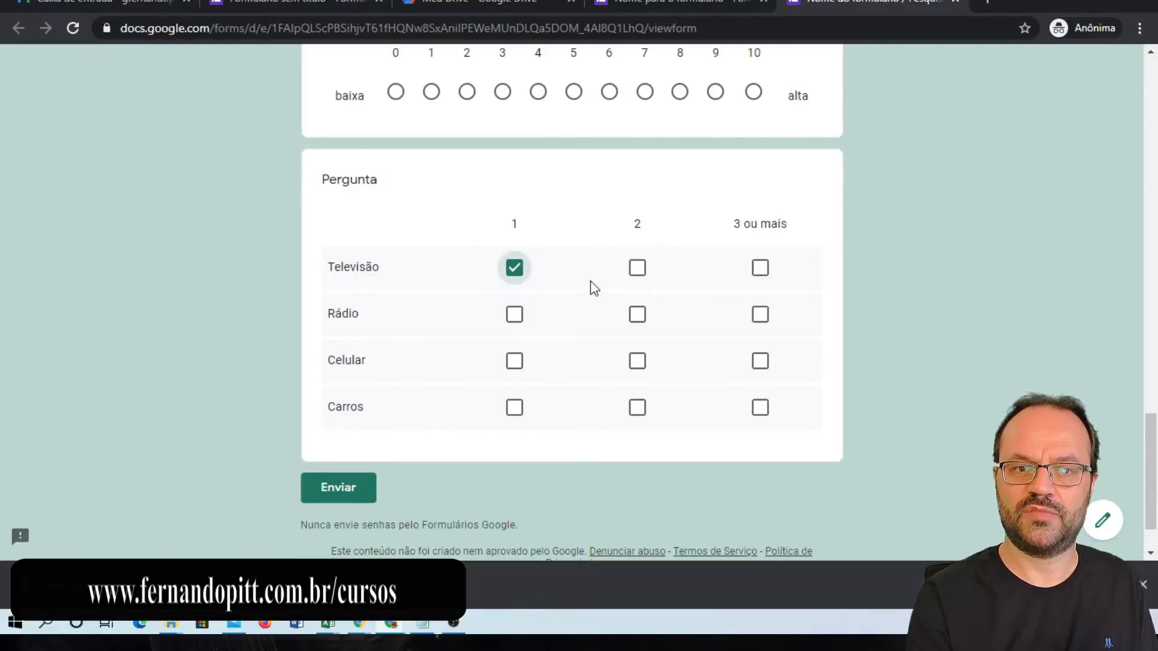
click(637, 268)
click(759, 269)
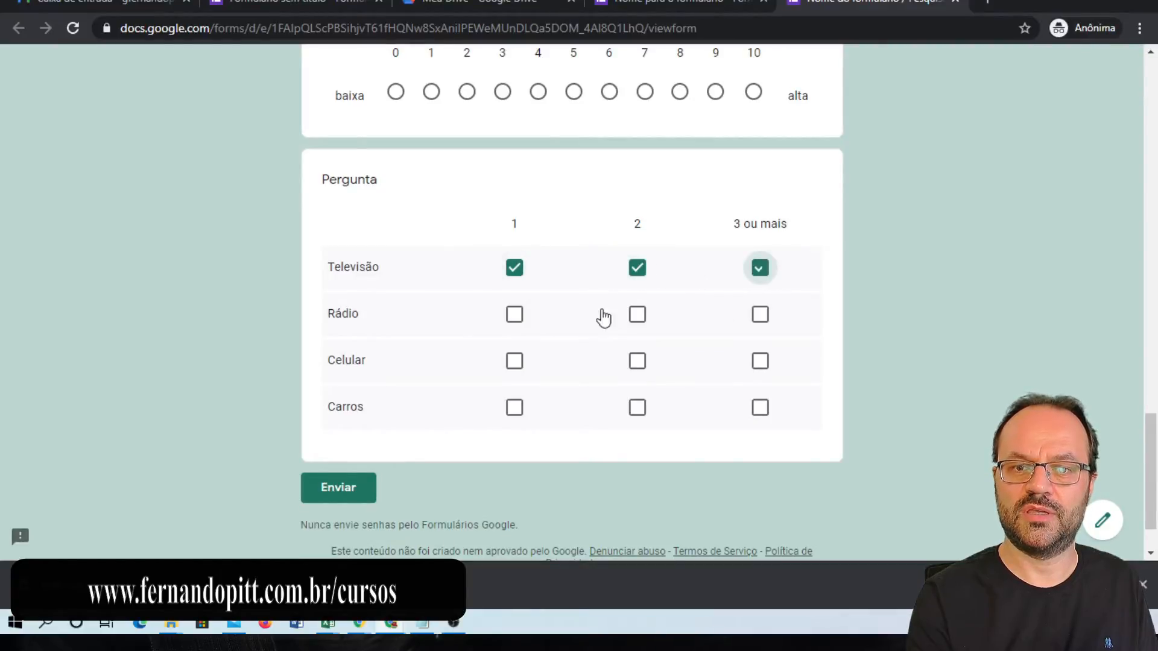
click(515, 269)
click(637, 269)
click(761, 269)
- Tick column 1 for Televisão, Rádio, Celular and Carros in the published checkbox grid
click(514, 269)
click(514, 316)
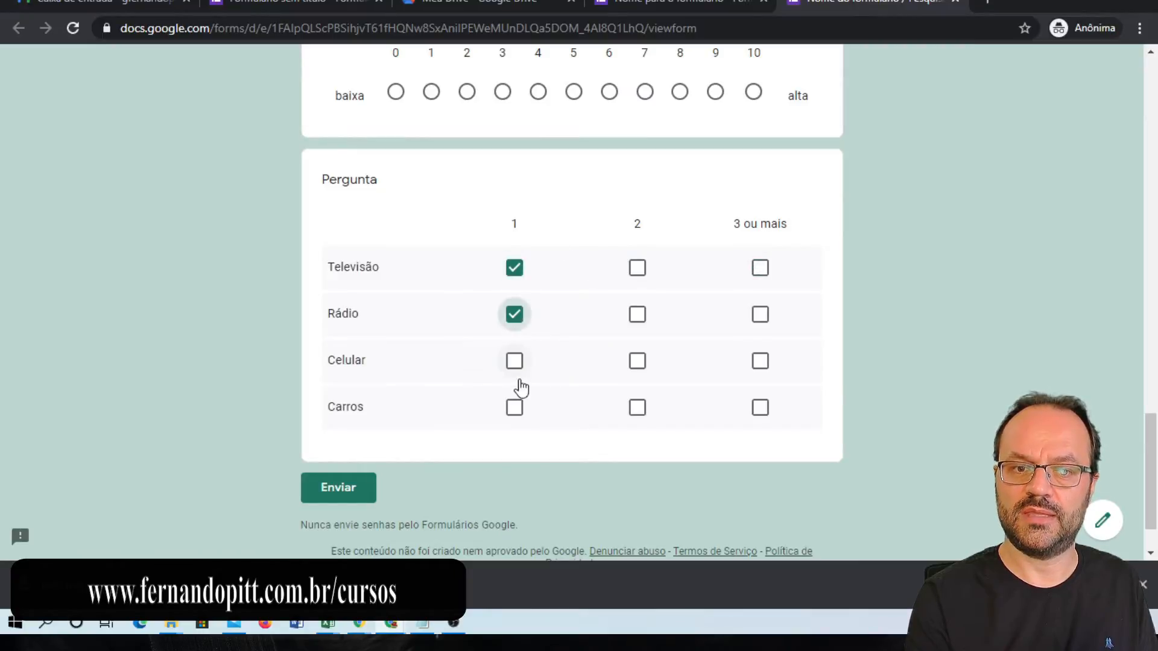
click(515, 361)
click(515, 407)
- Return to the form editor and change the "Pergunta" grid's question type to "Grade de múltipla escolha"
click(681, 4)
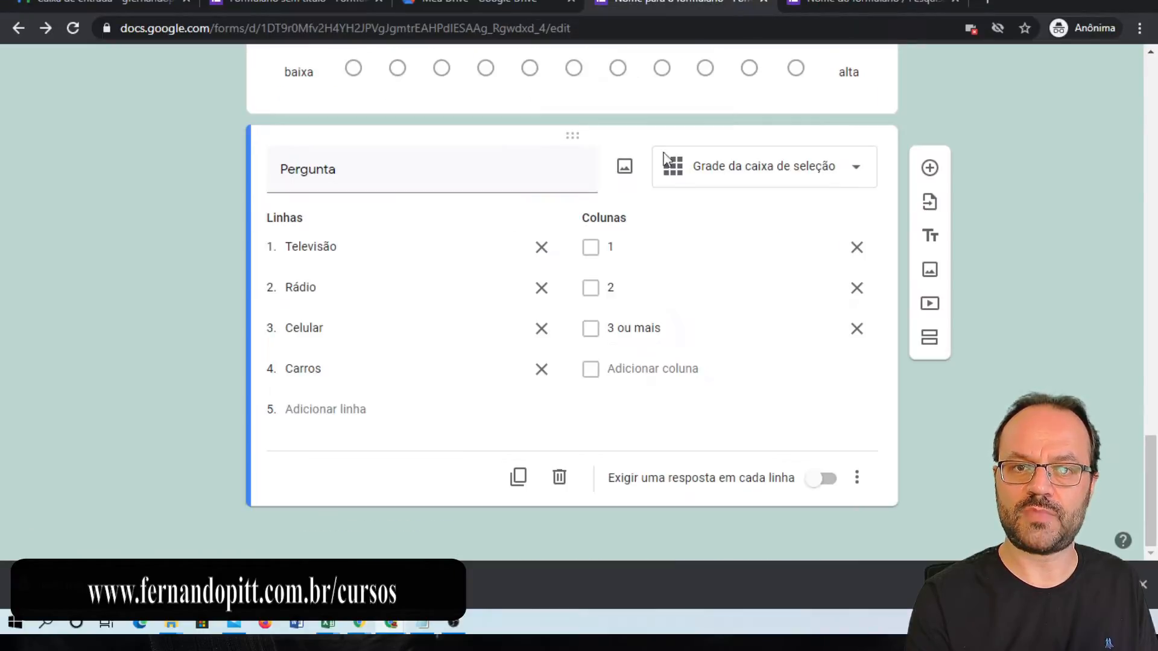
click(754, 190)
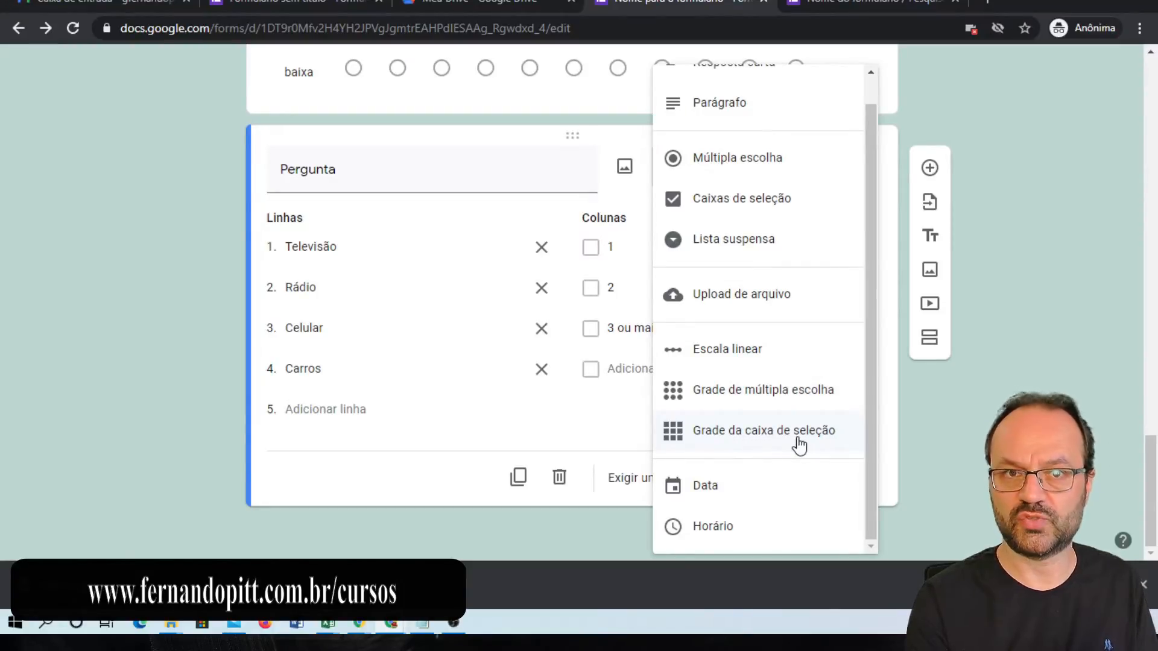
click(595, 412)
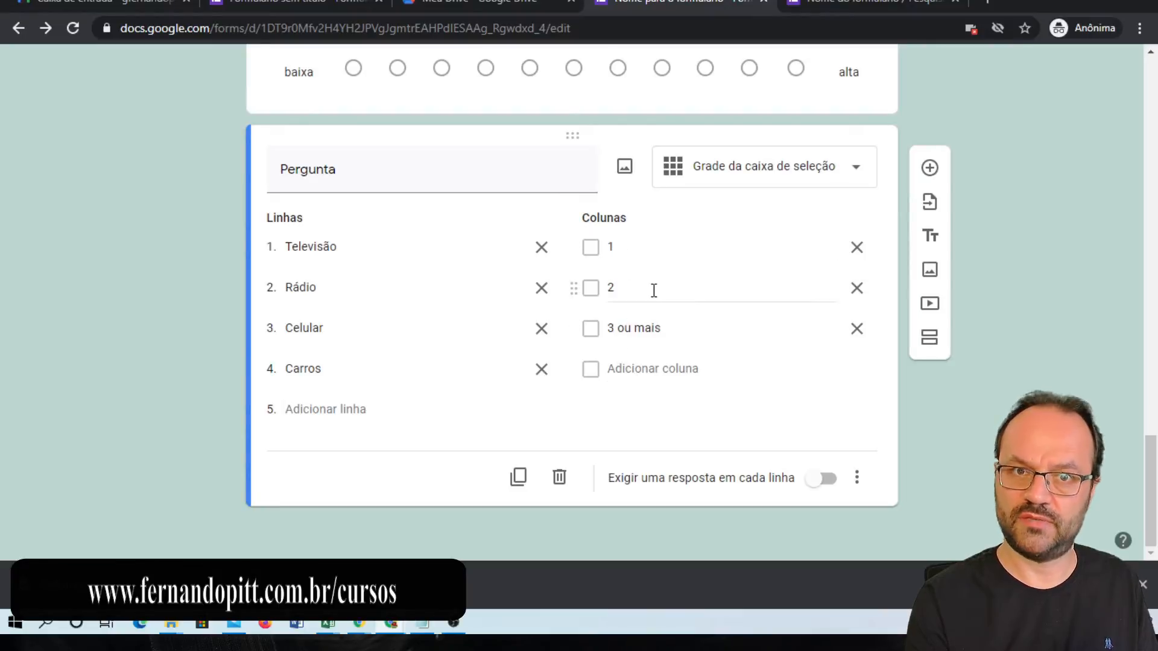
click(690, 163)
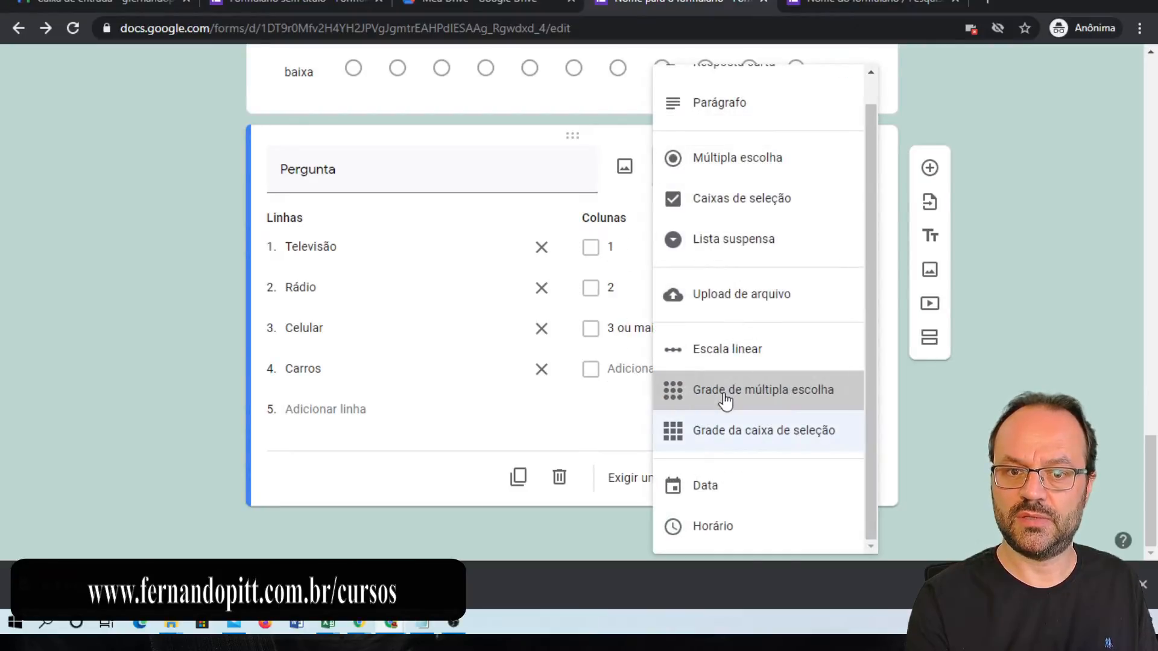
click(780, 398)
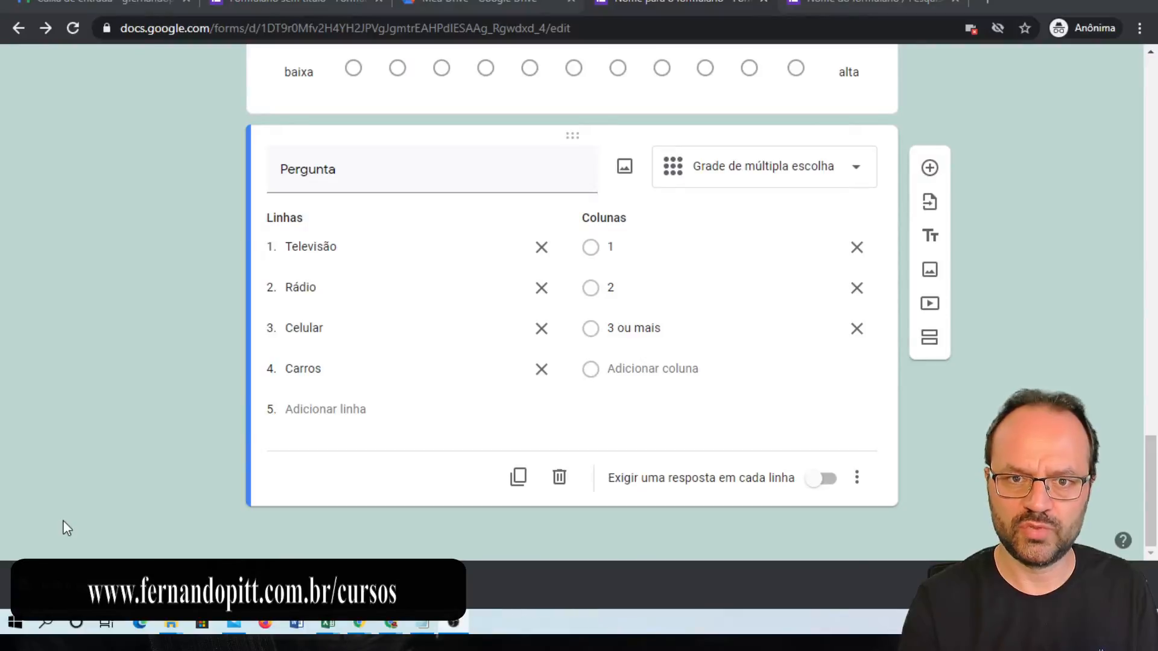
click(767, 174)
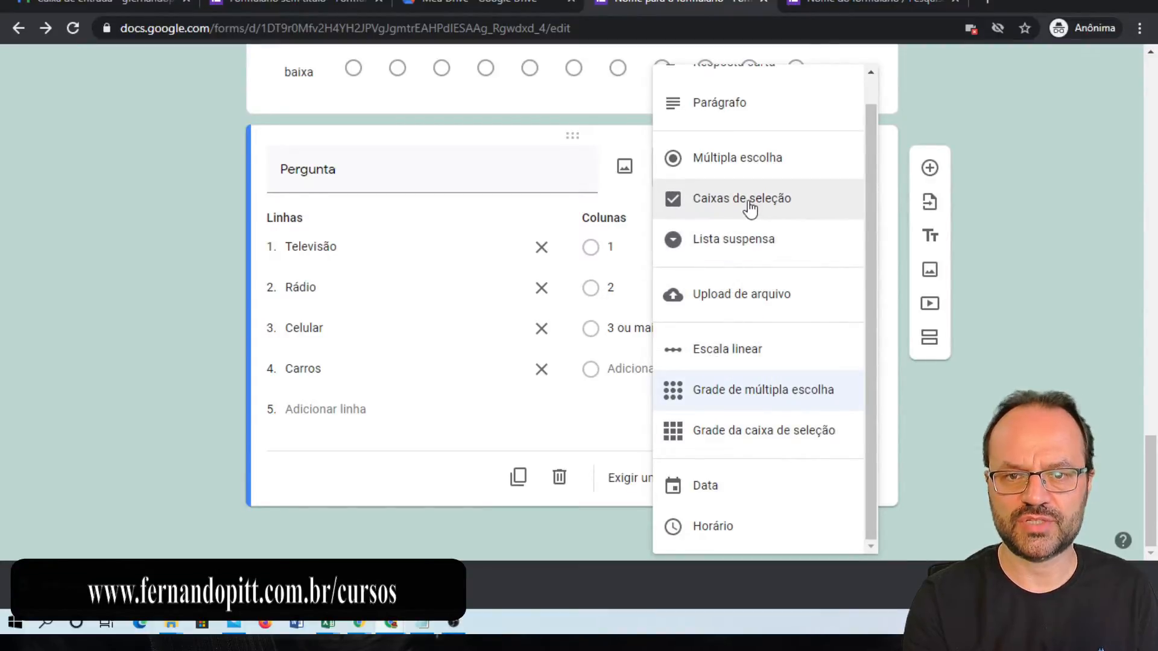
scroll(732, 128, up, 1)
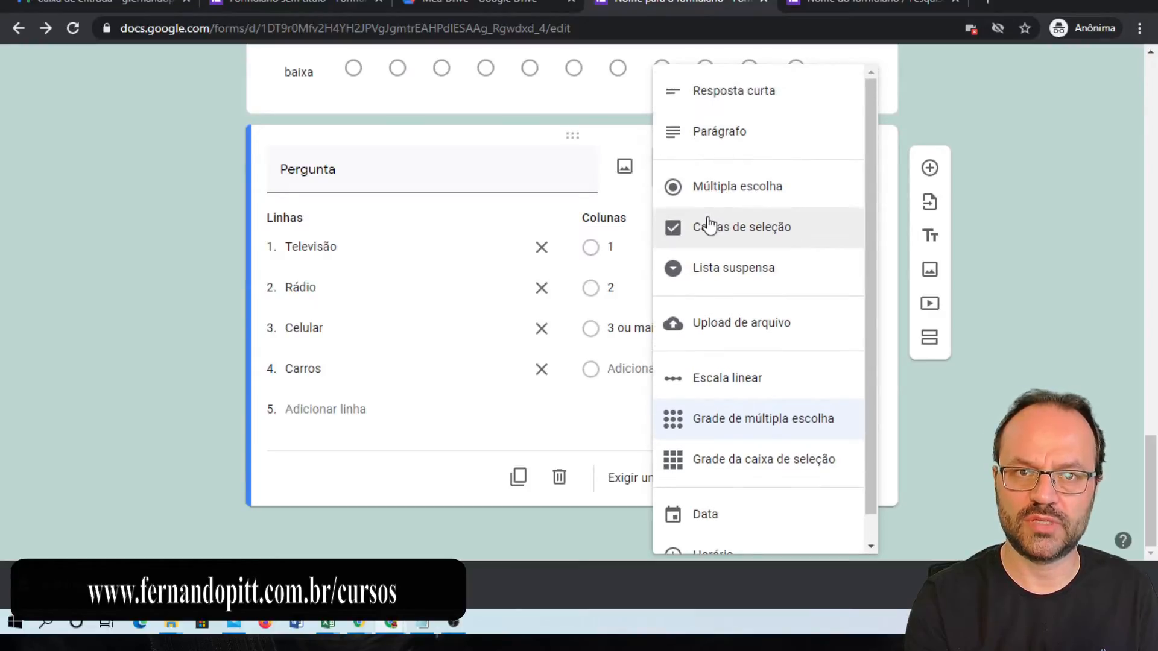
click(188, 181)
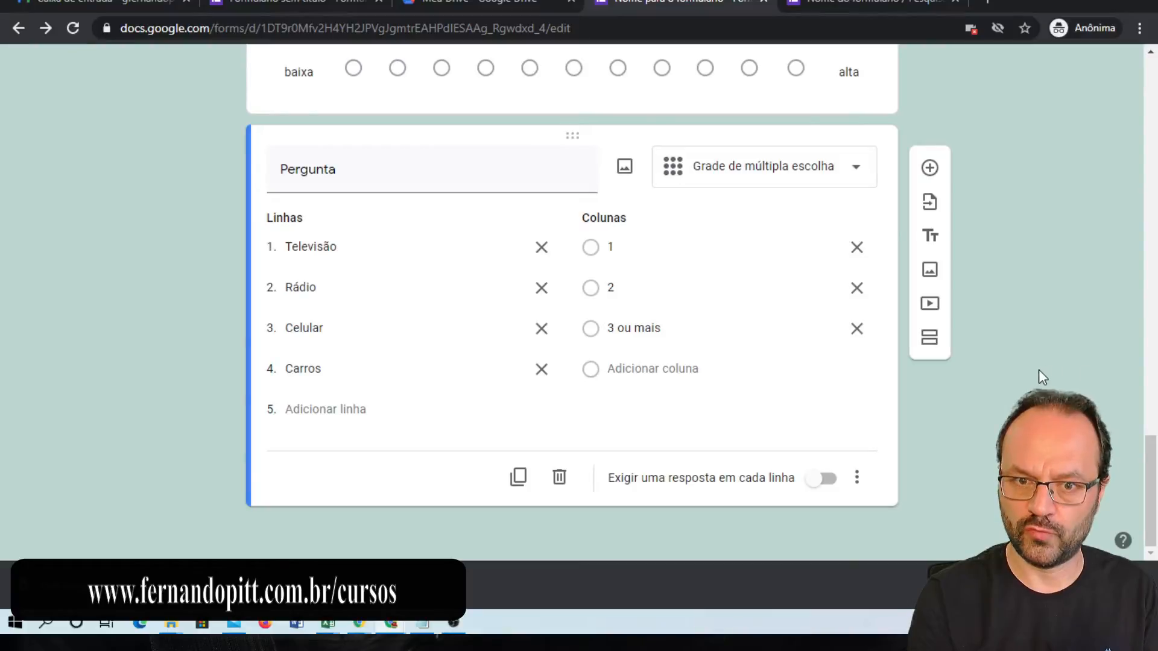
- Add an "Upload de arquivo" question below the grid, allow participants to upload to Drive, and title it "upload de arquivo"
click(929, 172)
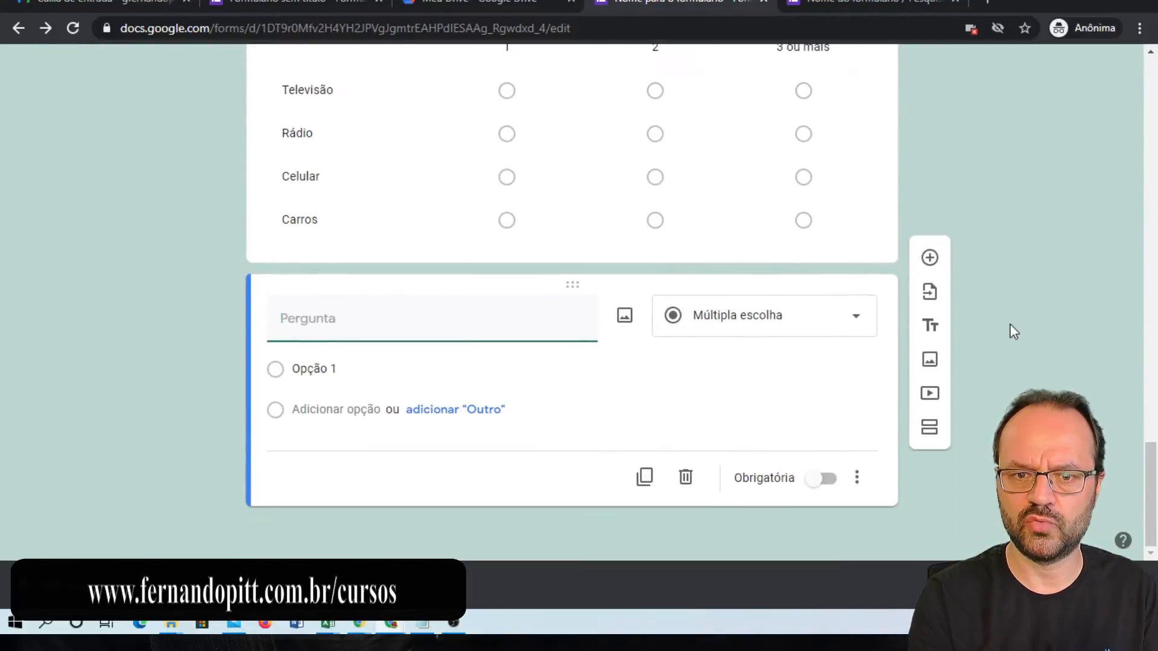
click(804, 320)
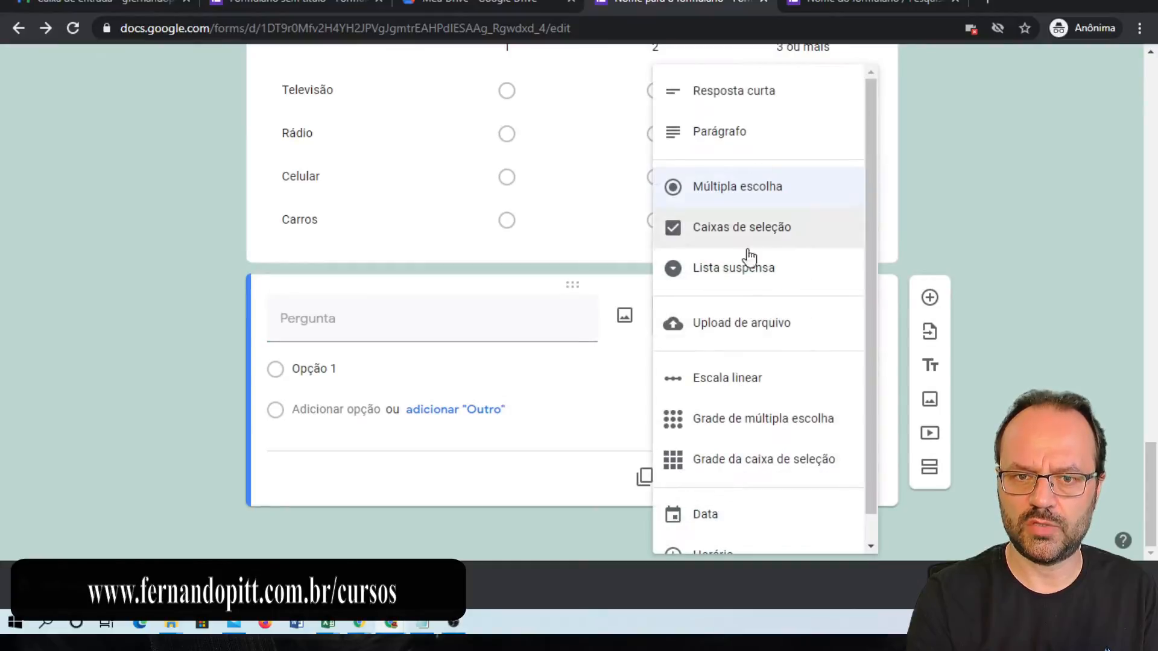
click(729, 335)
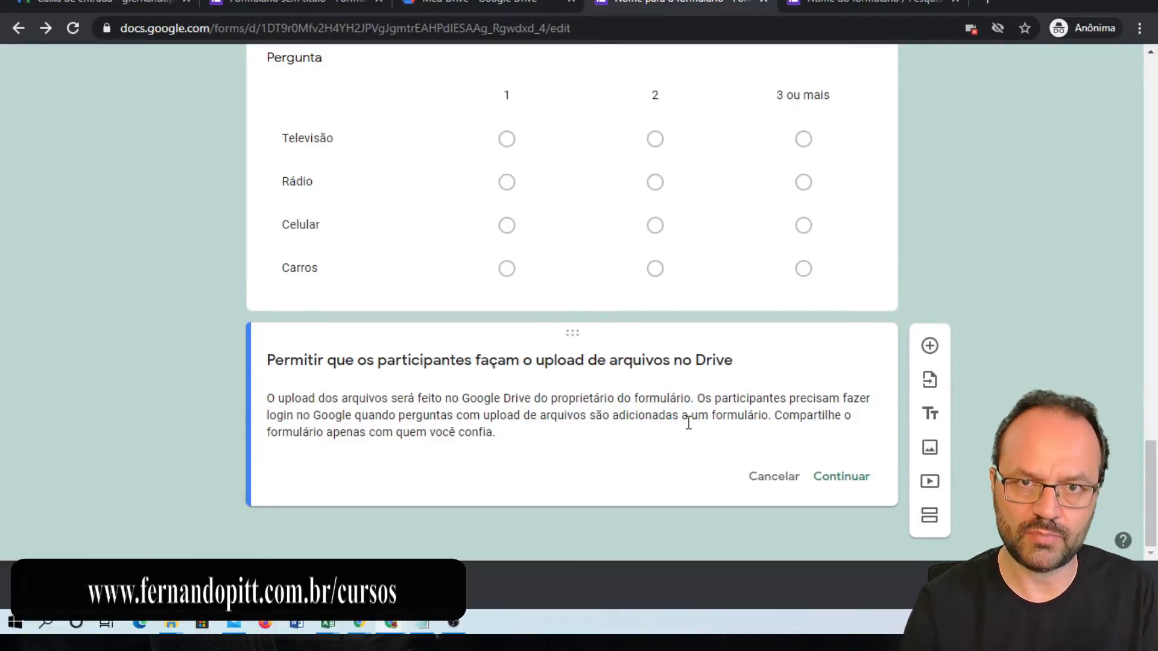
click(857, 489)
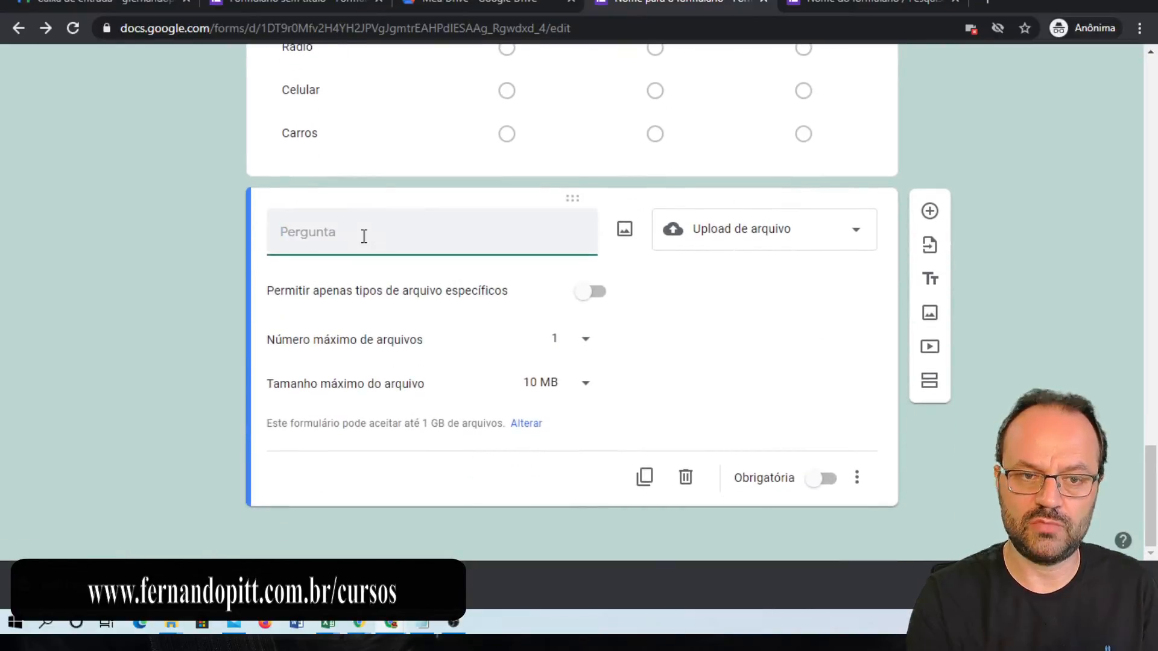
text(upload de arquivo)
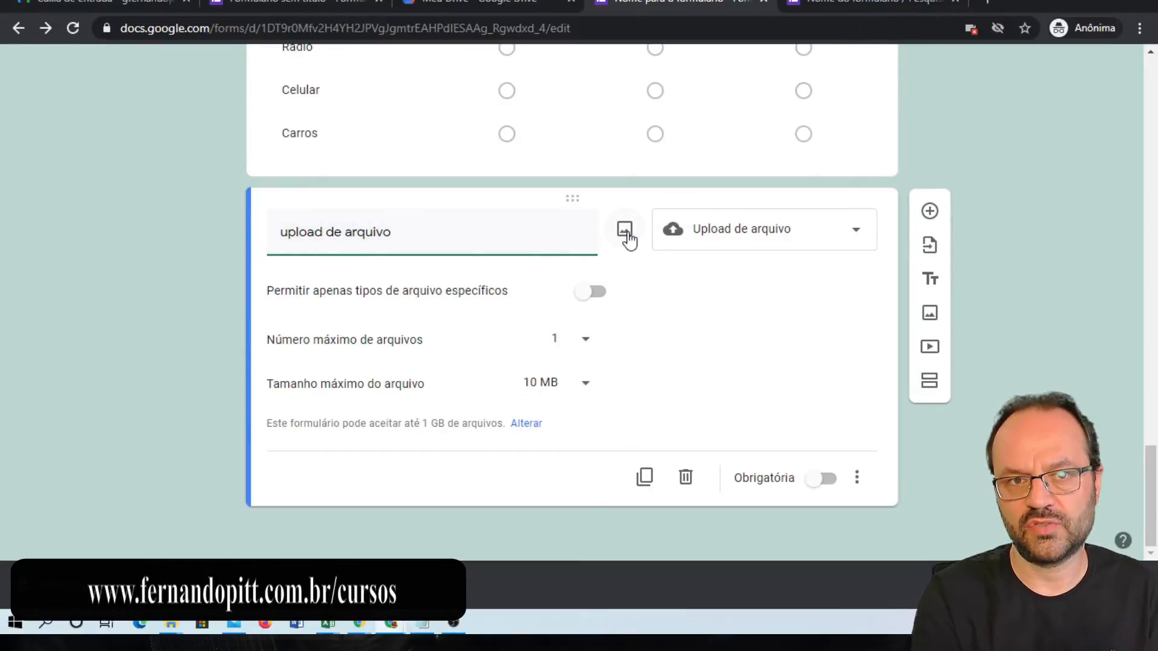
- Switch the upload question's required setting on and off again, and restrict it to specific file types
click(828, 480)
click(827, 483)
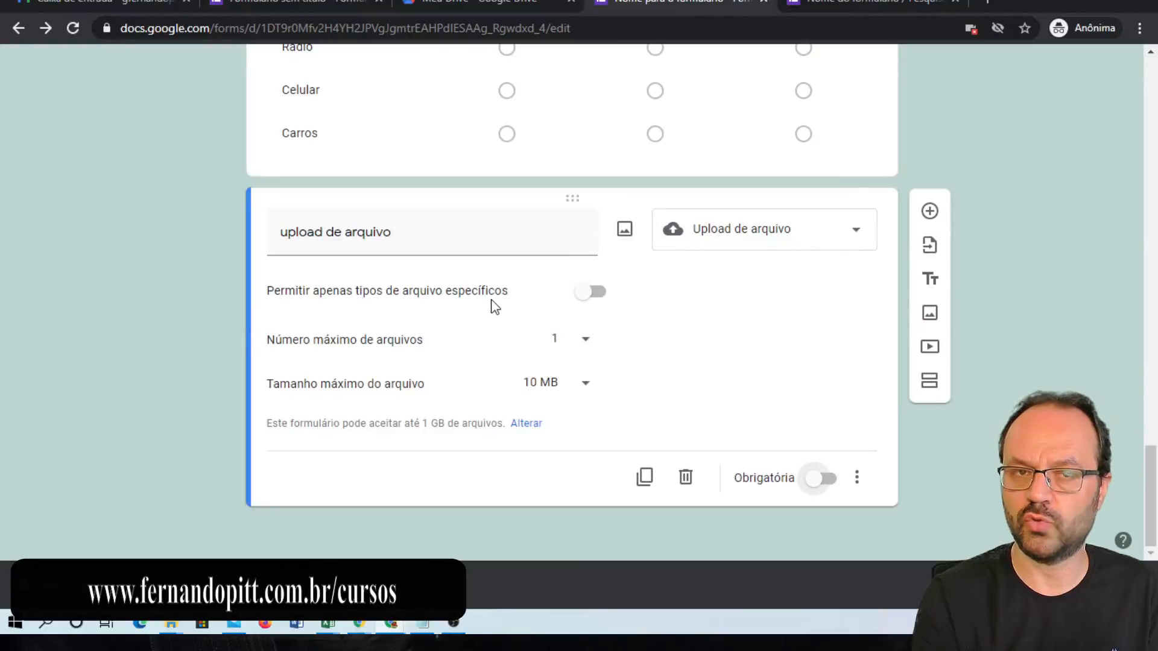
click(595, 300)
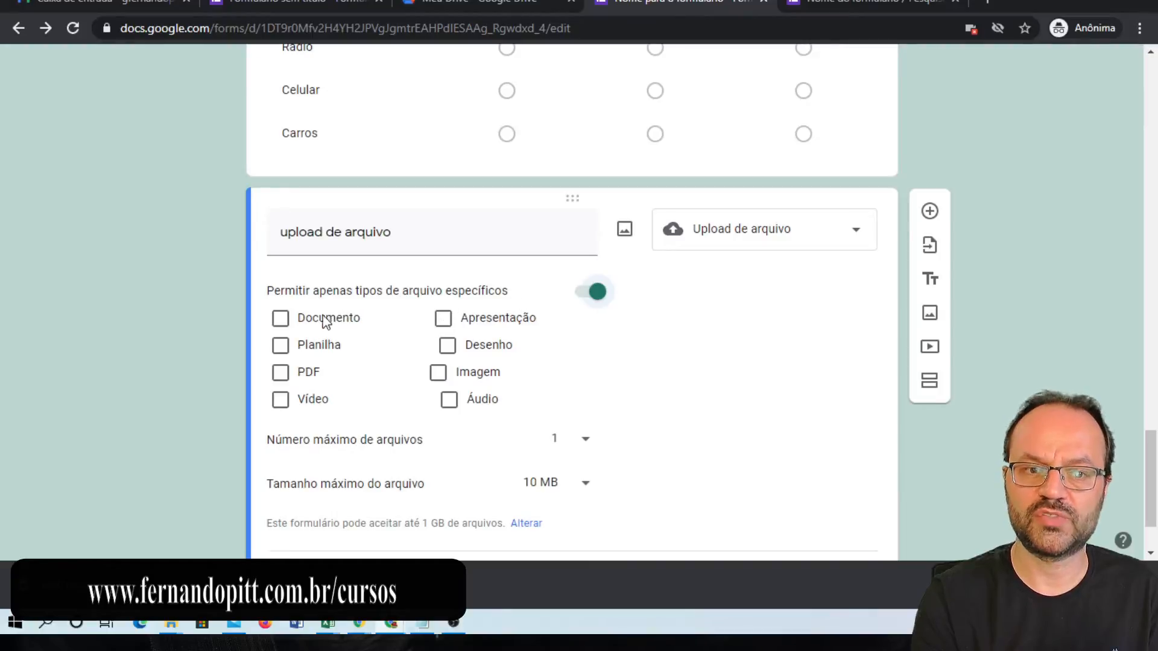
- Try allowing Documento, Planilha, PDF and Vídeo as upload file types, and clear all four selections
click(280, 321)
click(281, 347)
click(281, 372)
click(281, 400)
click(280, 399)
click(280, 373)
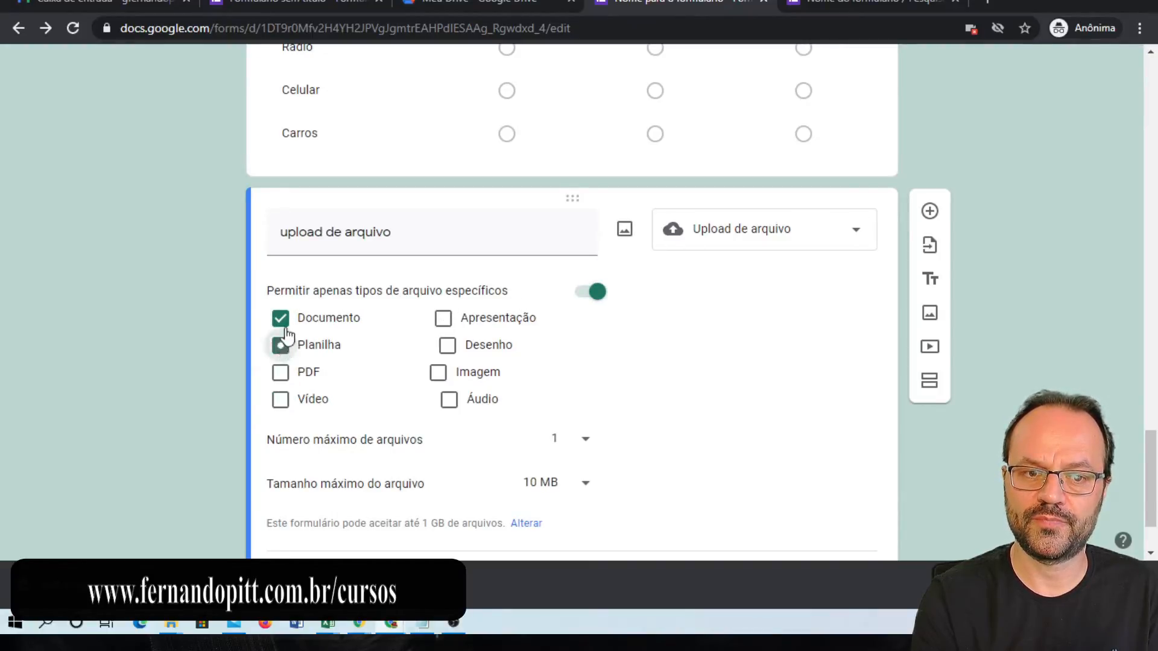
click(280, 345)
click(280, 318)
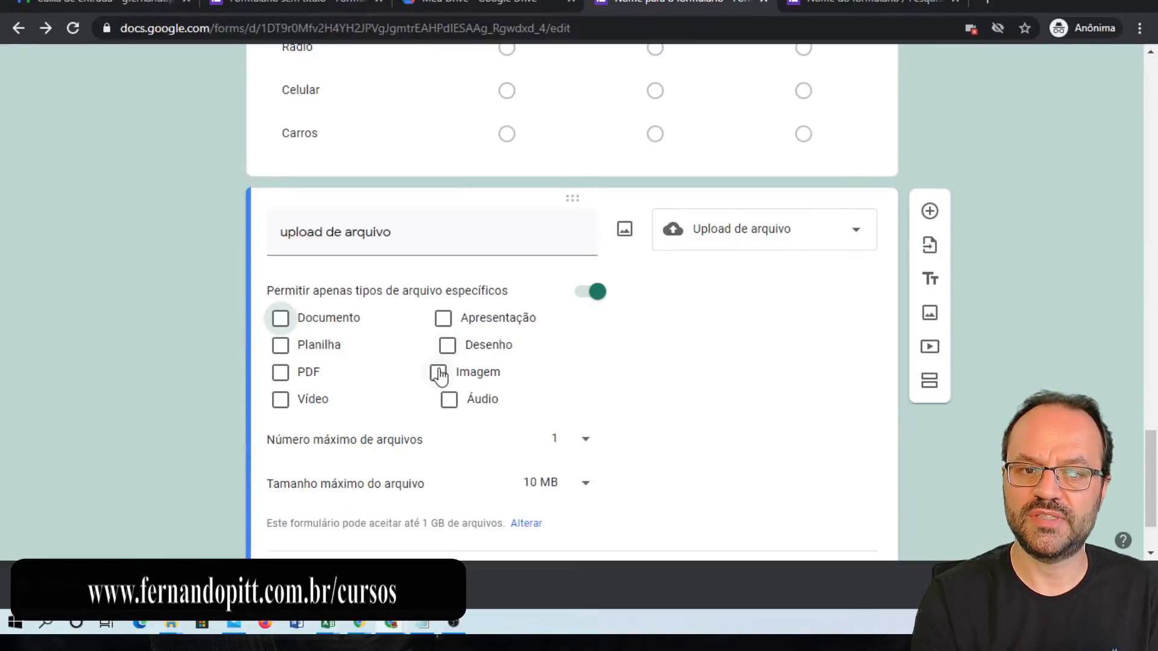
- Examine the choices for the upload question's maximum number of files and maximum file size, keeping 1 file and 10 MB
scroll(610, 424, down, 1)
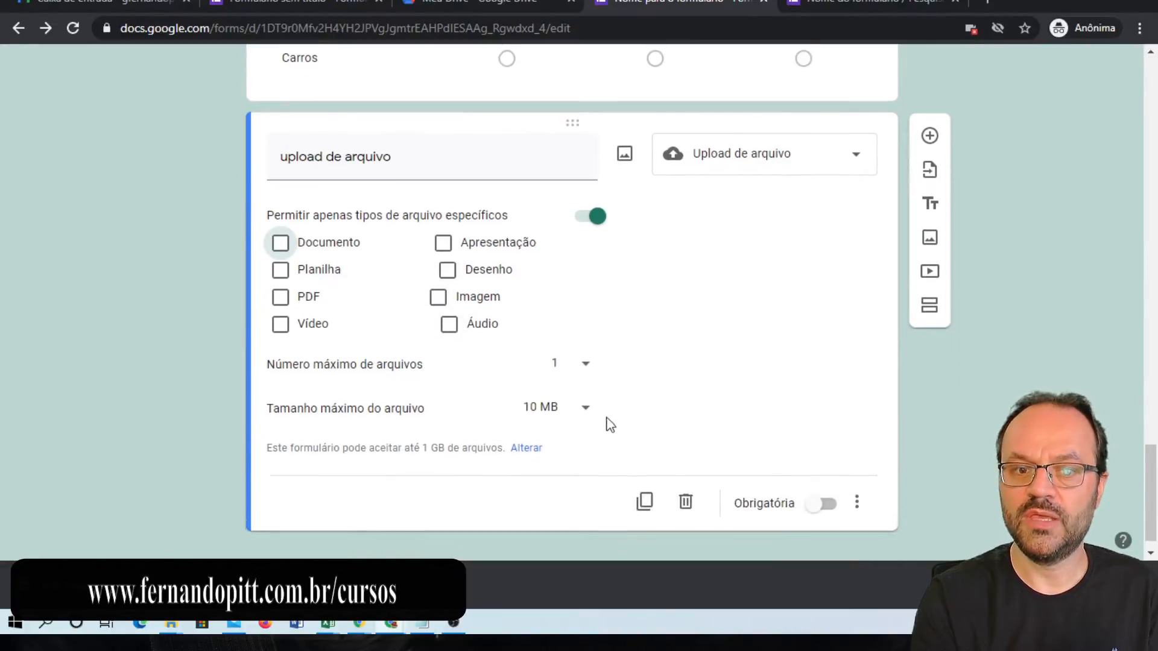
click(585, 359)
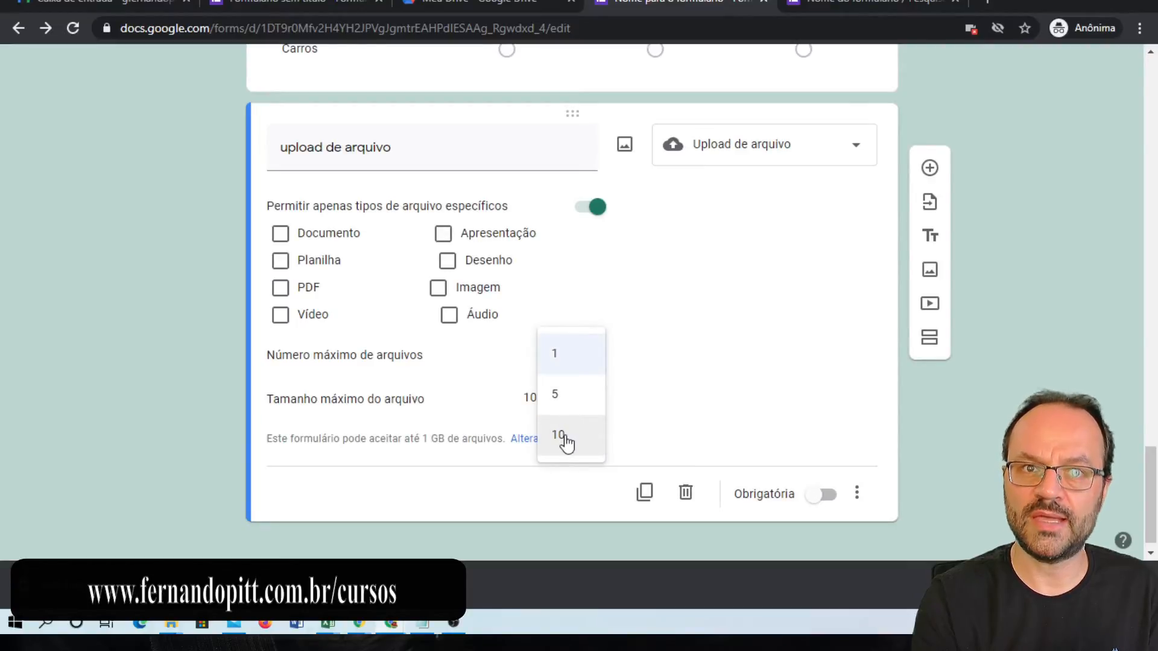
click(560, 361)
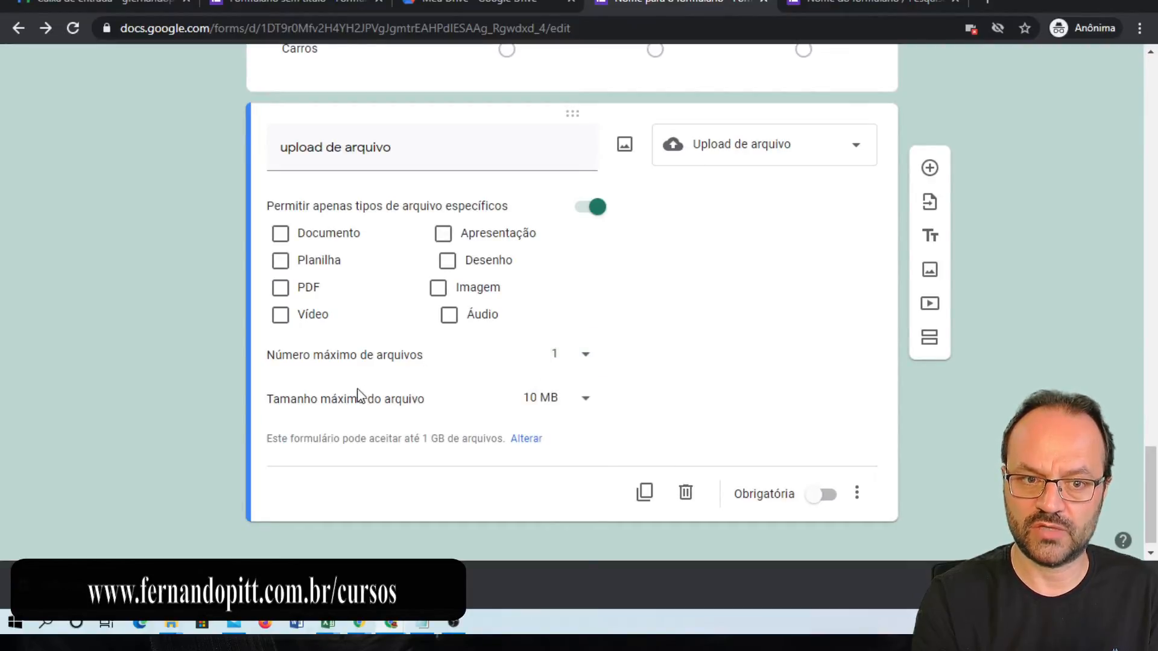
click(561, 406)
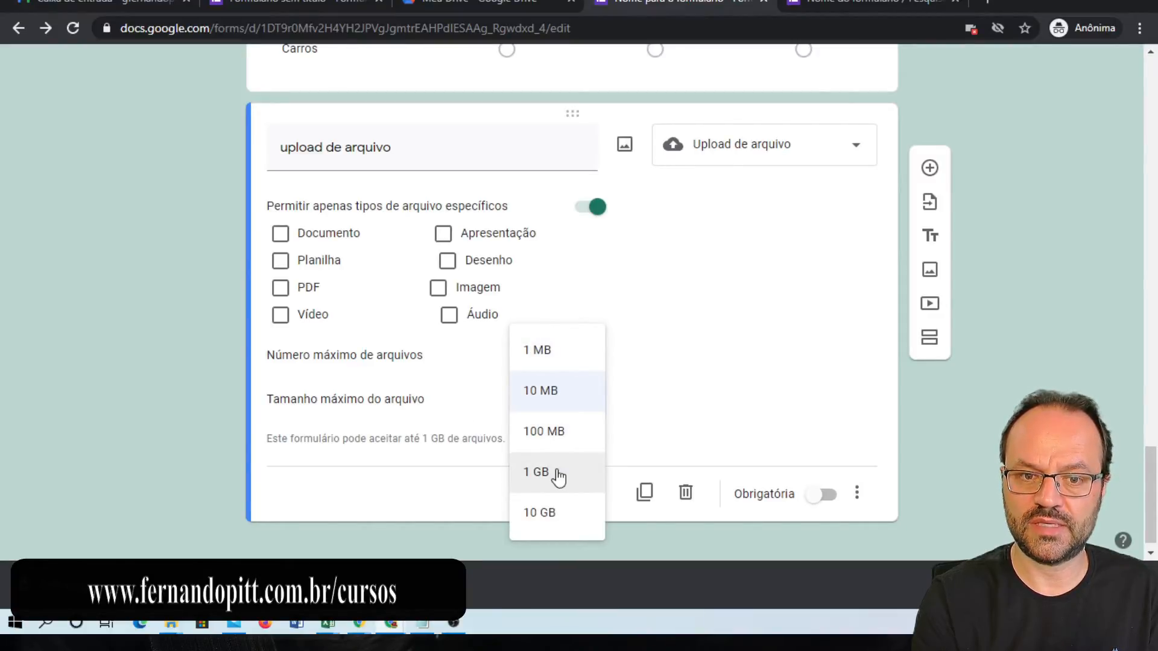
click(668, 377)
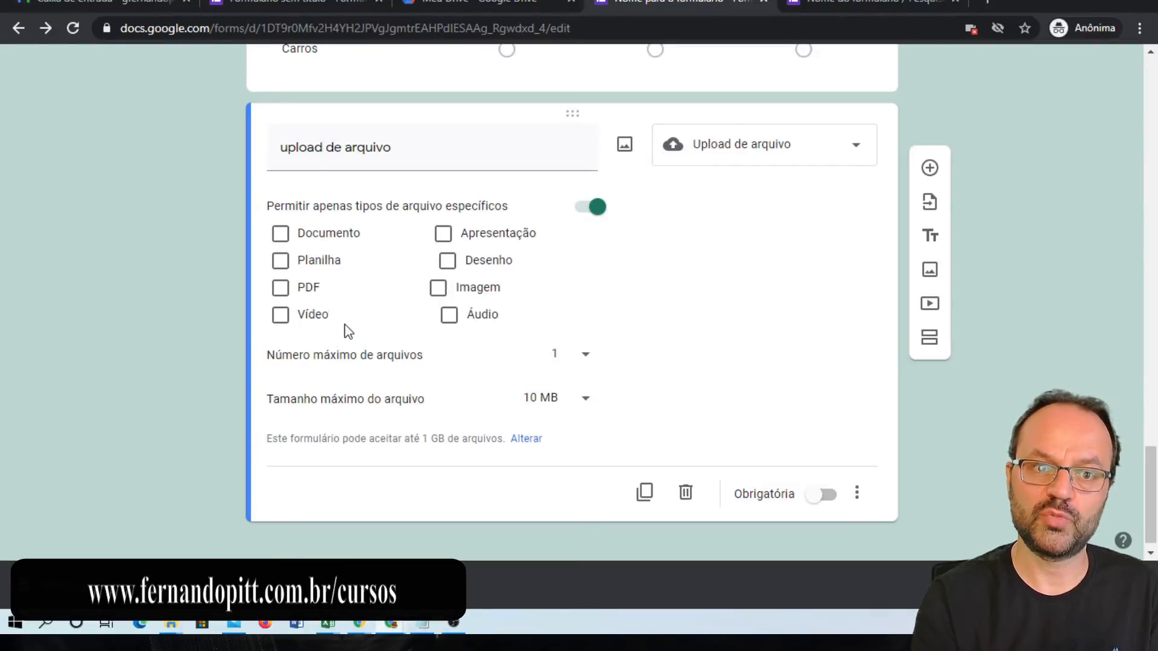
click(562, 360)
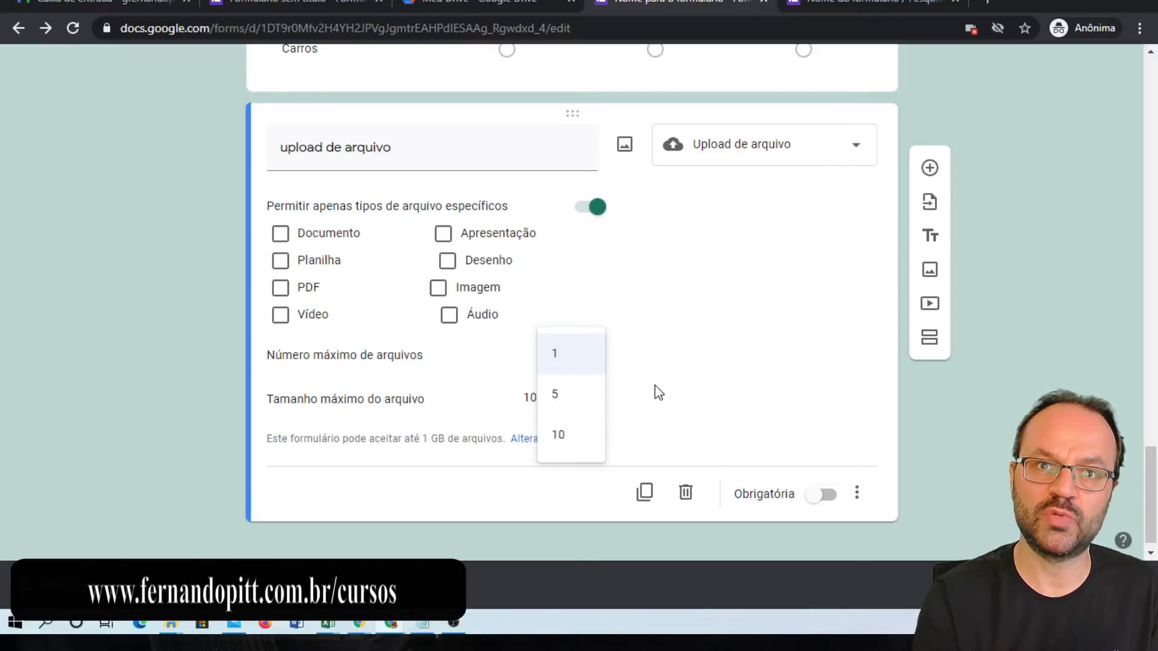
click(561, 365)
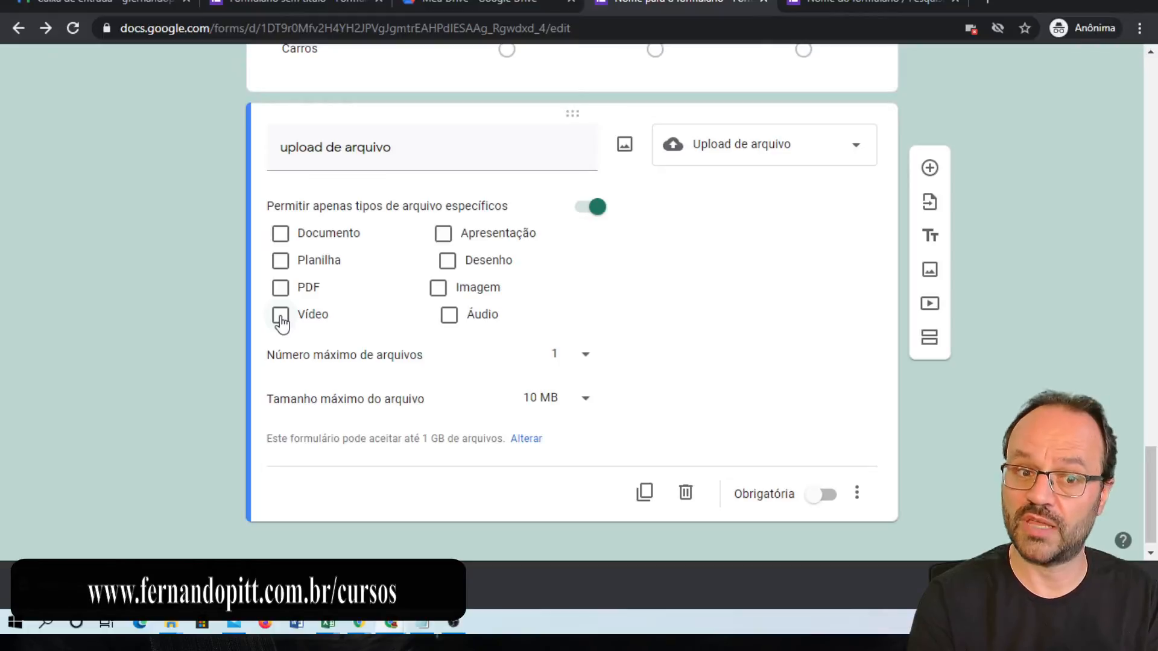
- Allow Documento, Apresentação, Planilha, PDF and Imagem as file types for the upload question
click(281, 235)
click(444, 236)
click(281, 261)
click(280, 288)
click(438, 290)
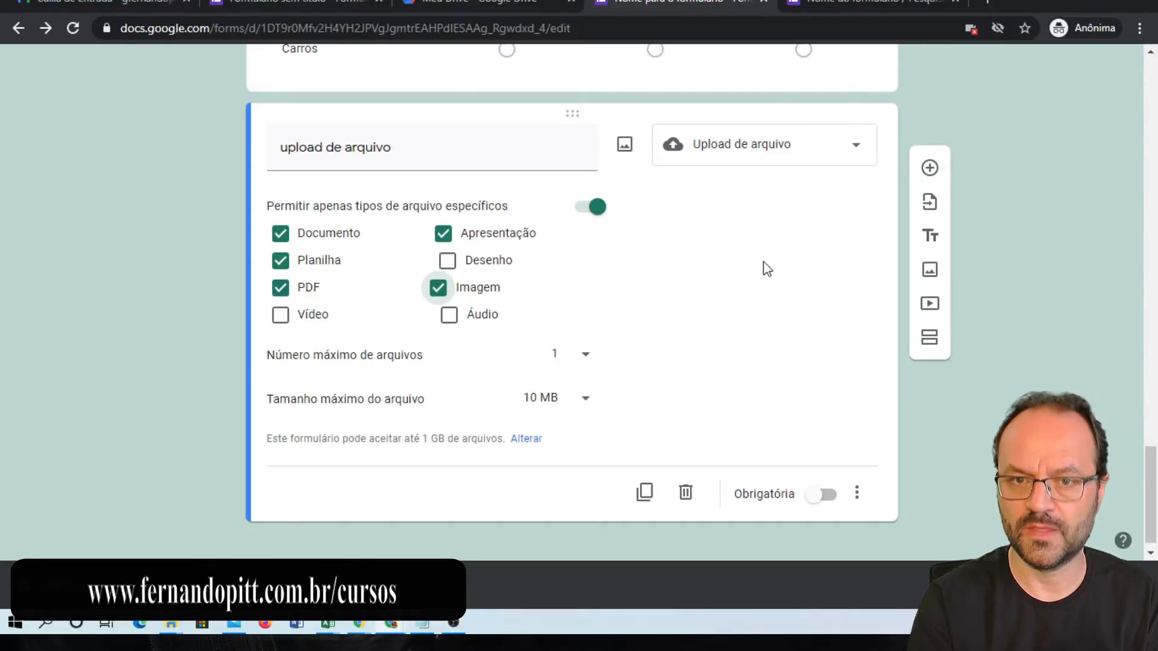
- Reload the published form, discarding the test answers, and view the "upload de arquivo" question
click(847, 6)
click(774, 27)
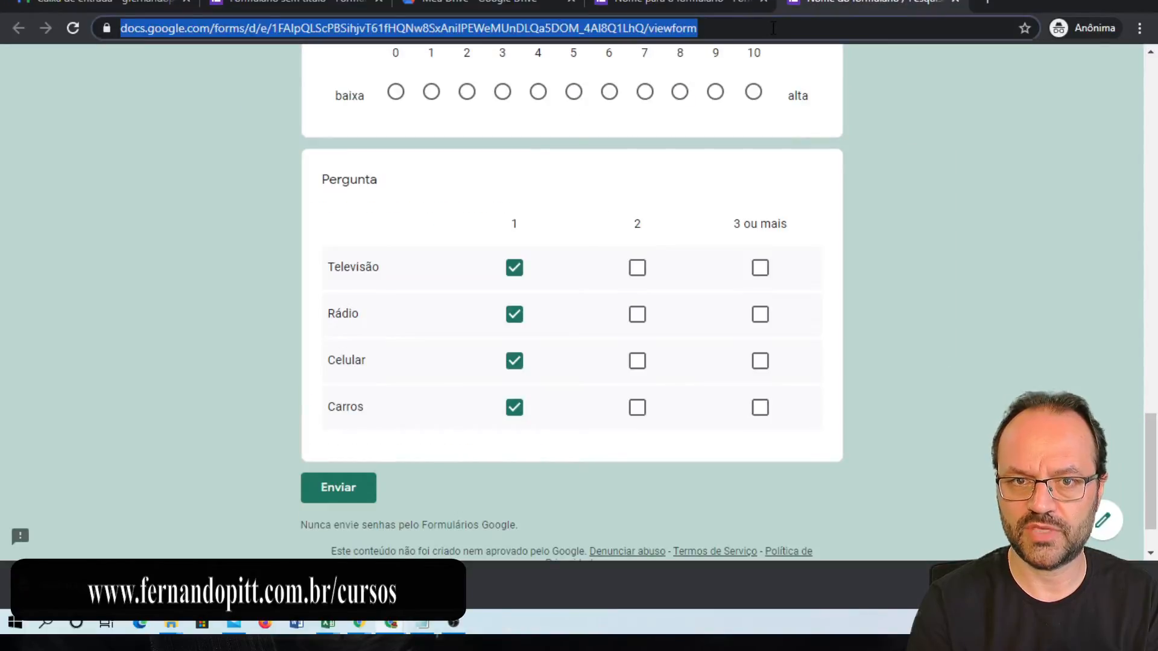
key(Return)
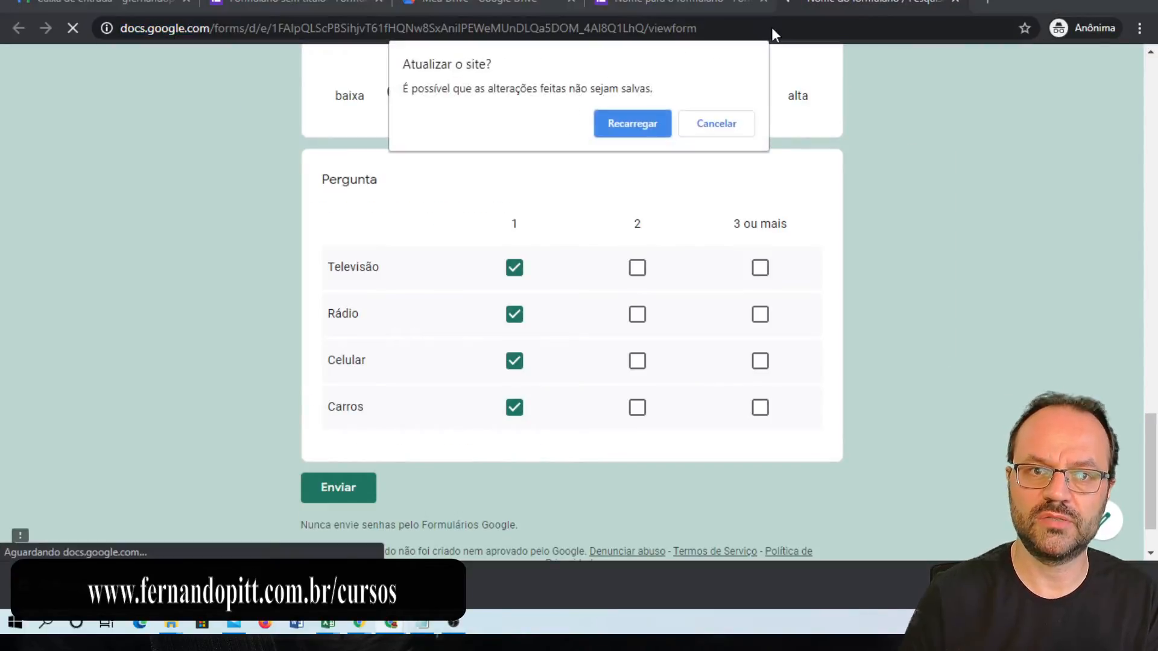
click(630, 126)
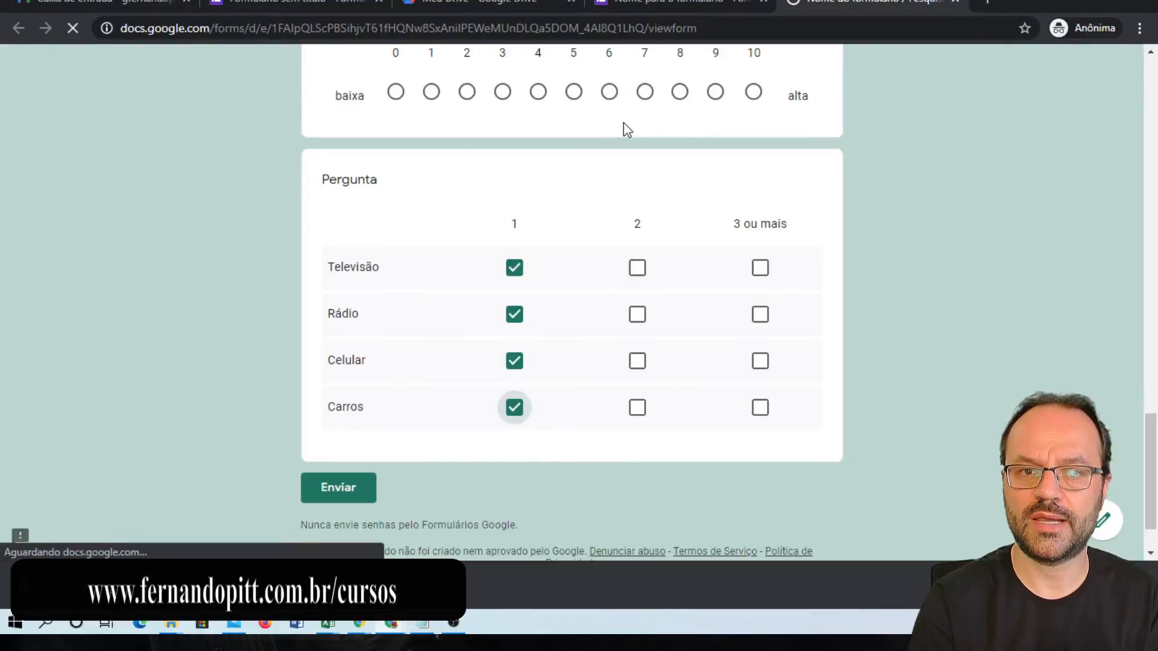
scroll(656, 247, down, 3)
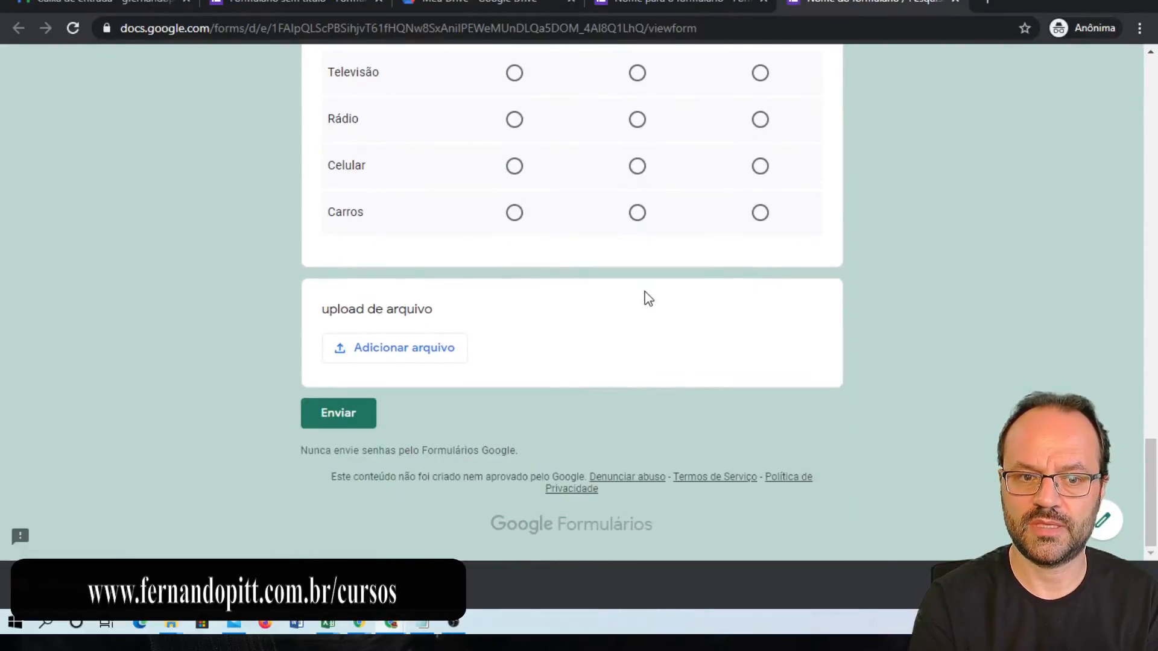
- Start adding a file to the upload question and examine the Meu Drive and previously selected file sources
click(404, 355)
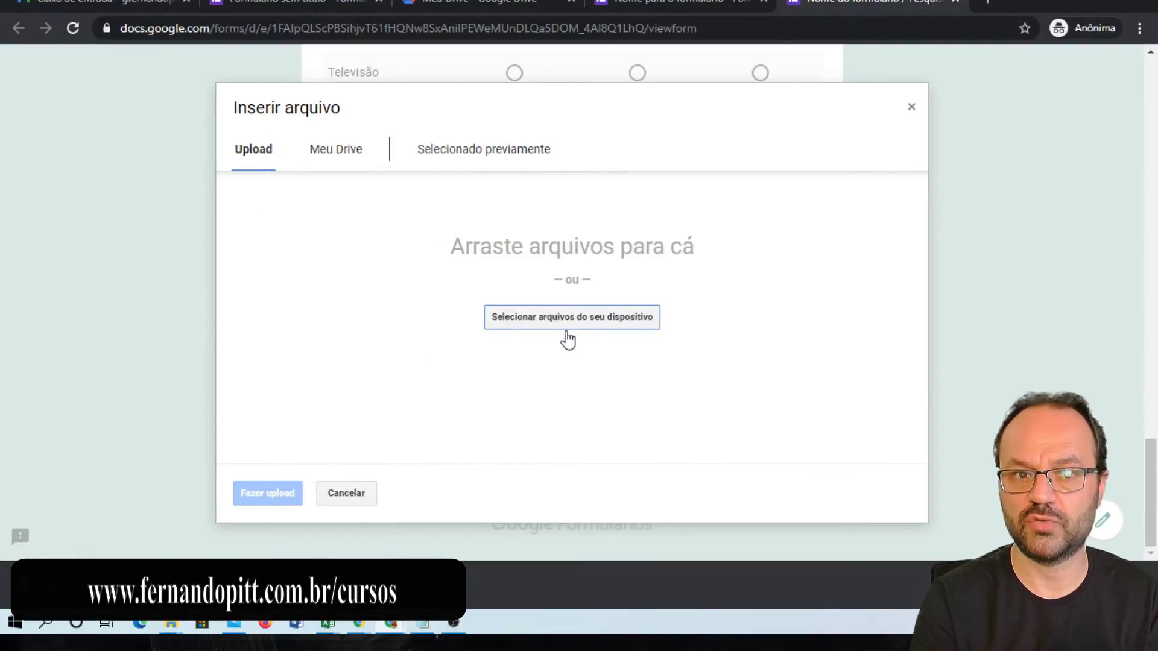
click(341, 149)
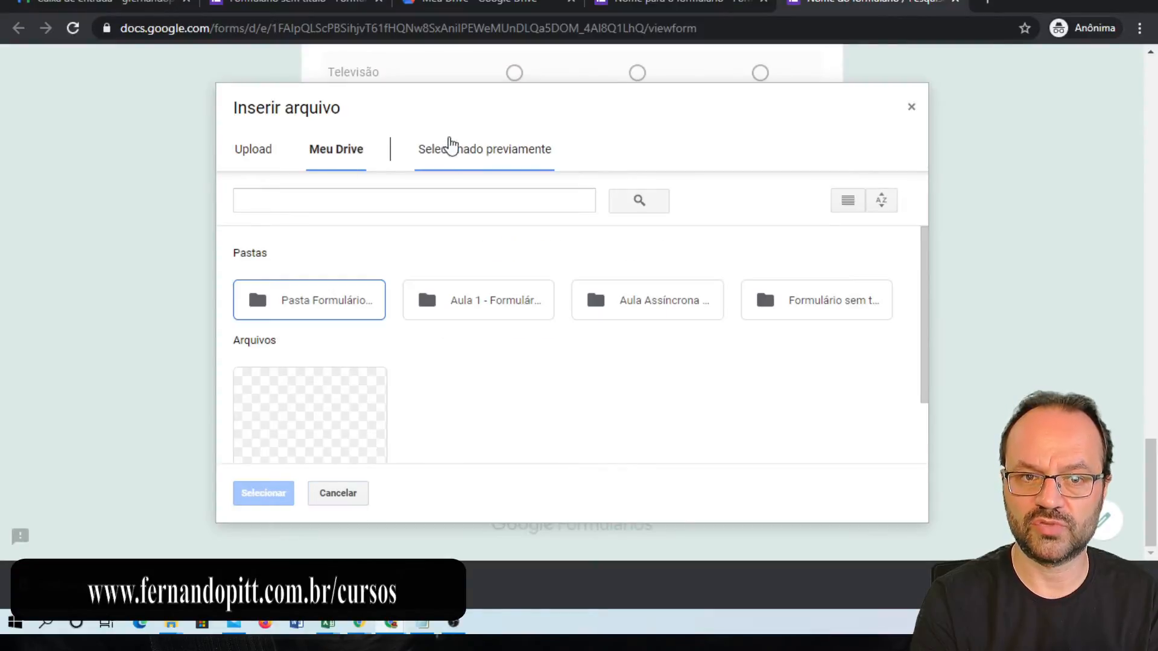
click(450, 146)
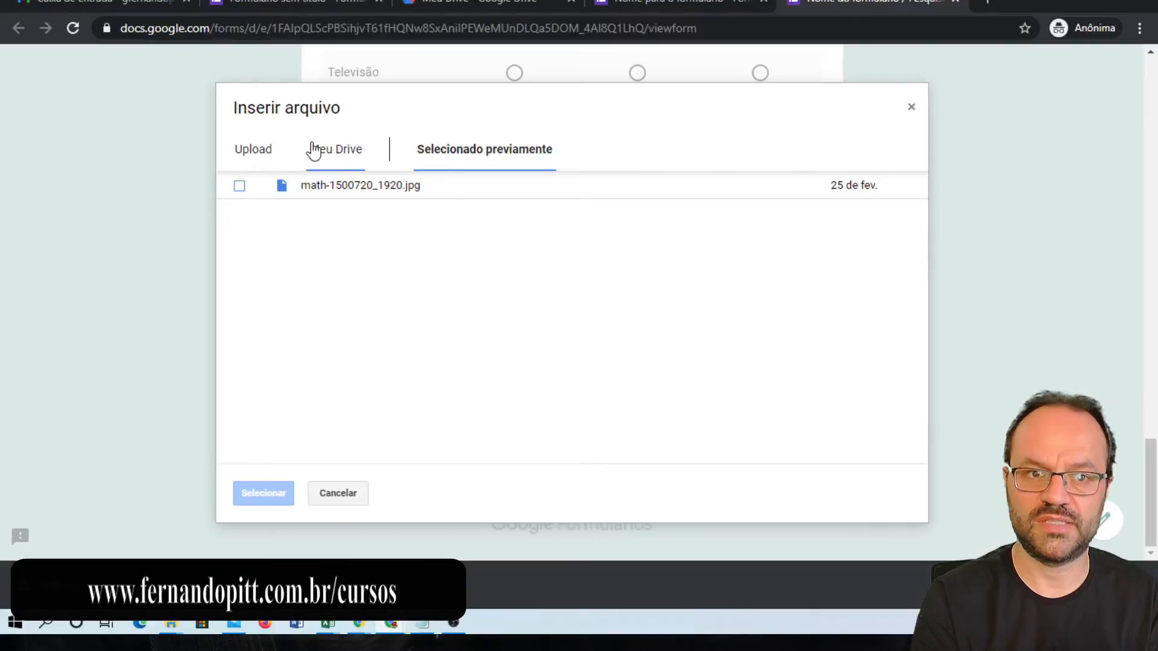
- Close the file picker without adding a file and return to the "upload de arquivo" question in the form editor
click(912, 110)
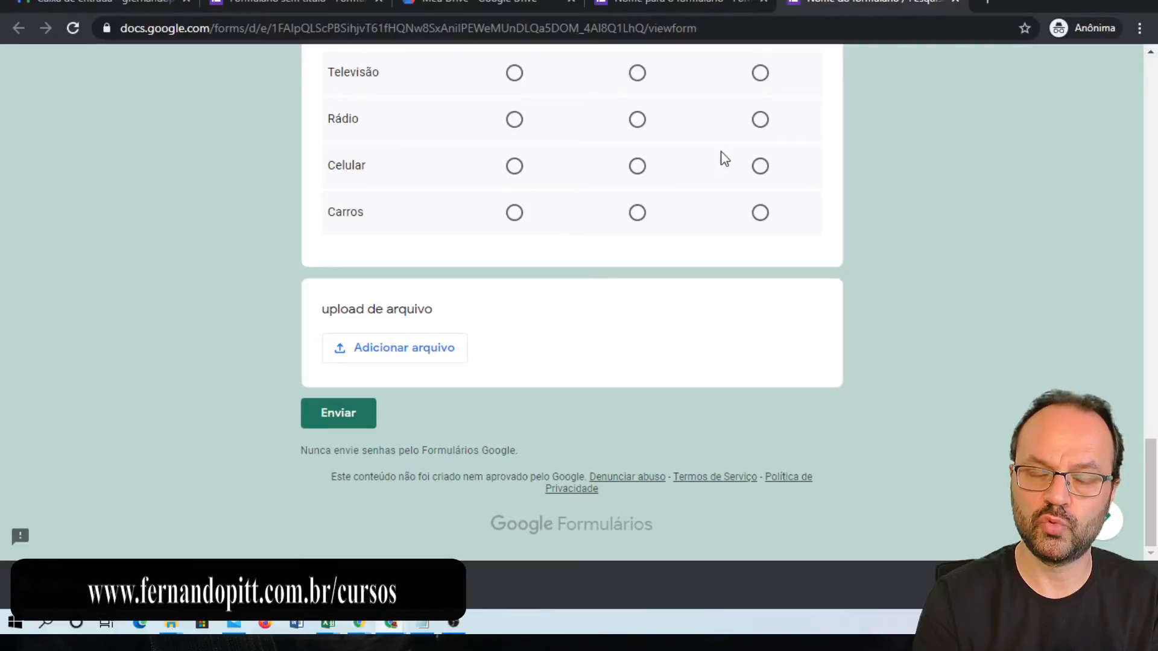
click(691, 1)
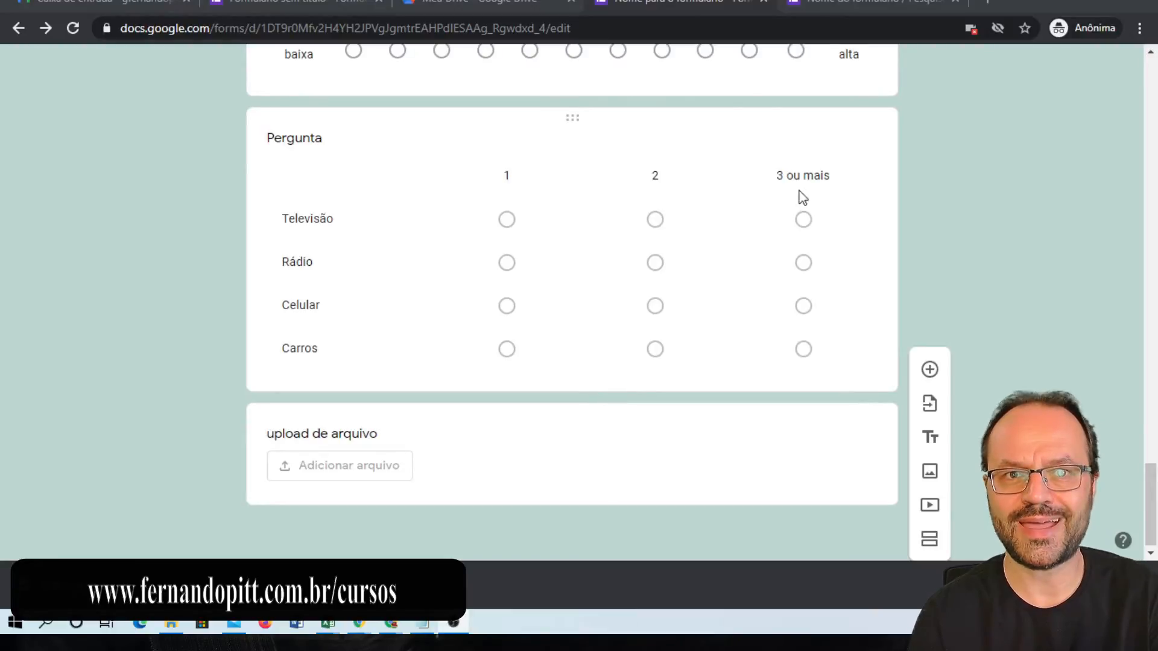
click(627, 445)
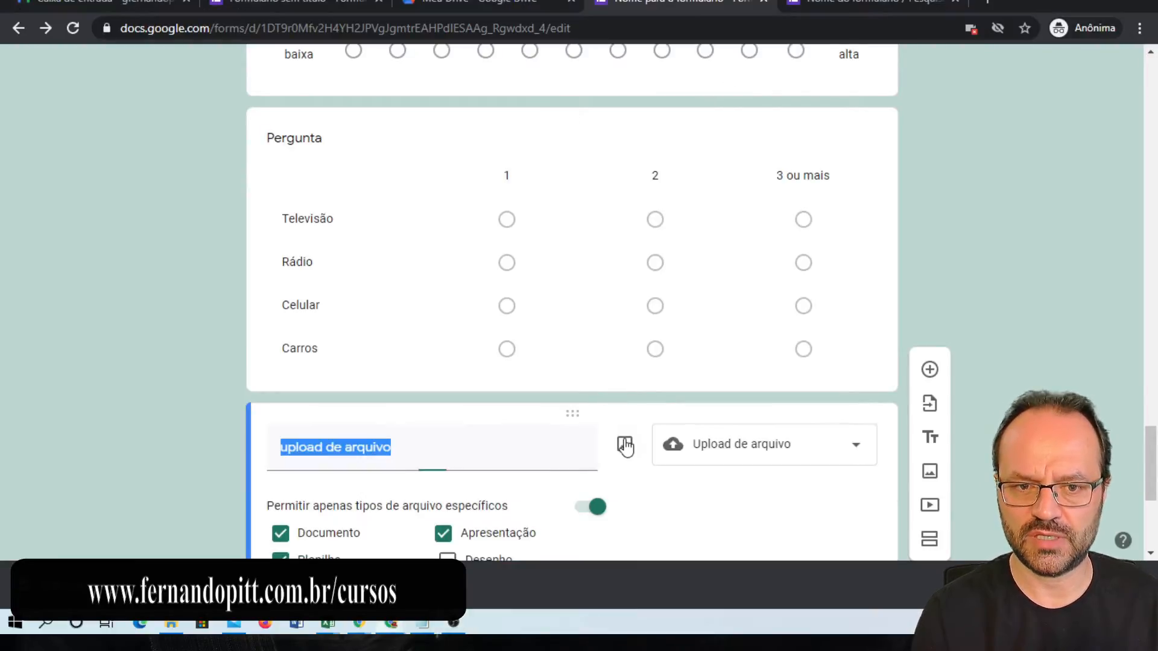
scroll(896, 315, down, 5)
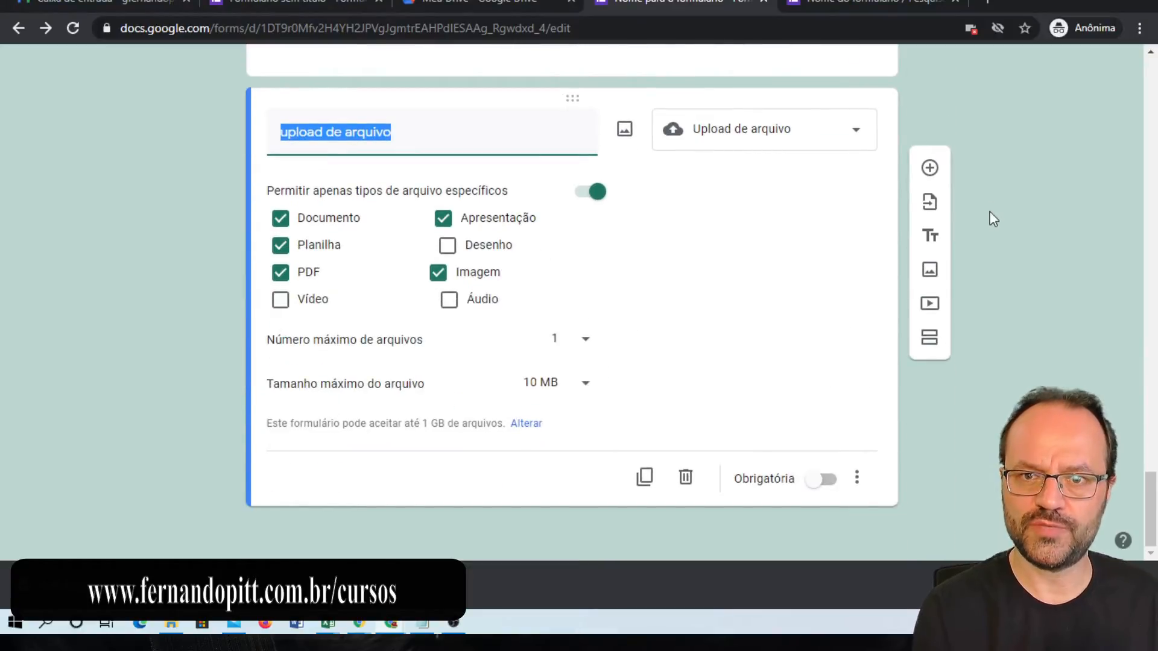
- Add a Múltipla escolha question titled "Pergunta chave nova seção." below the upload question
click(932, 170)
click(787, 318)
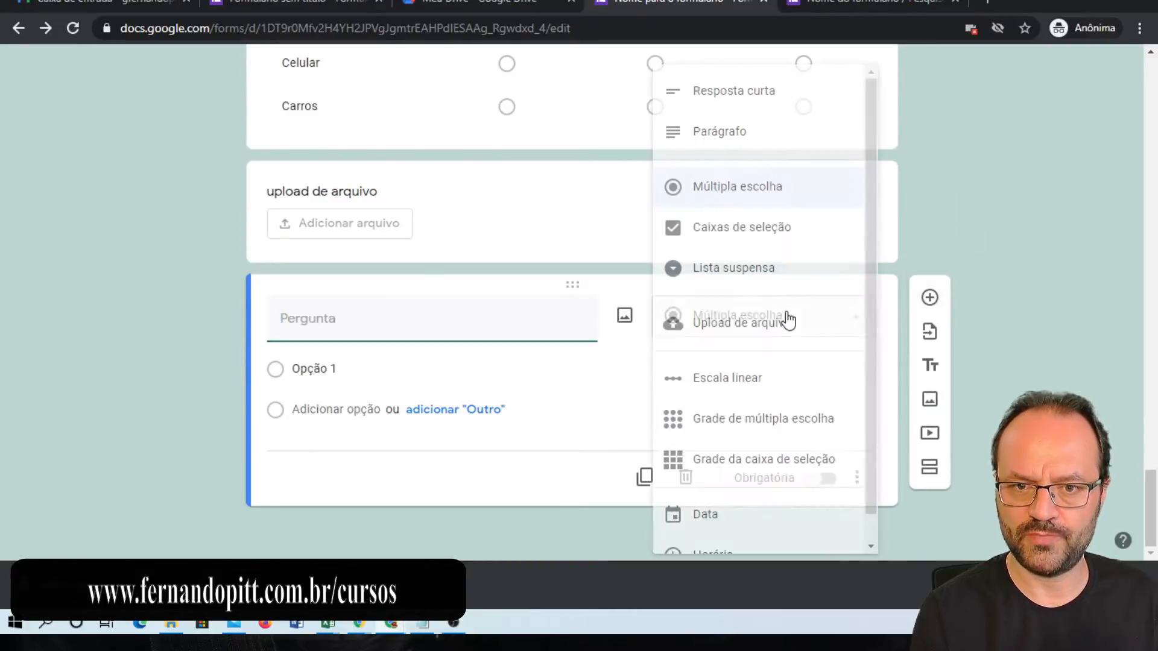
click(731, 188)
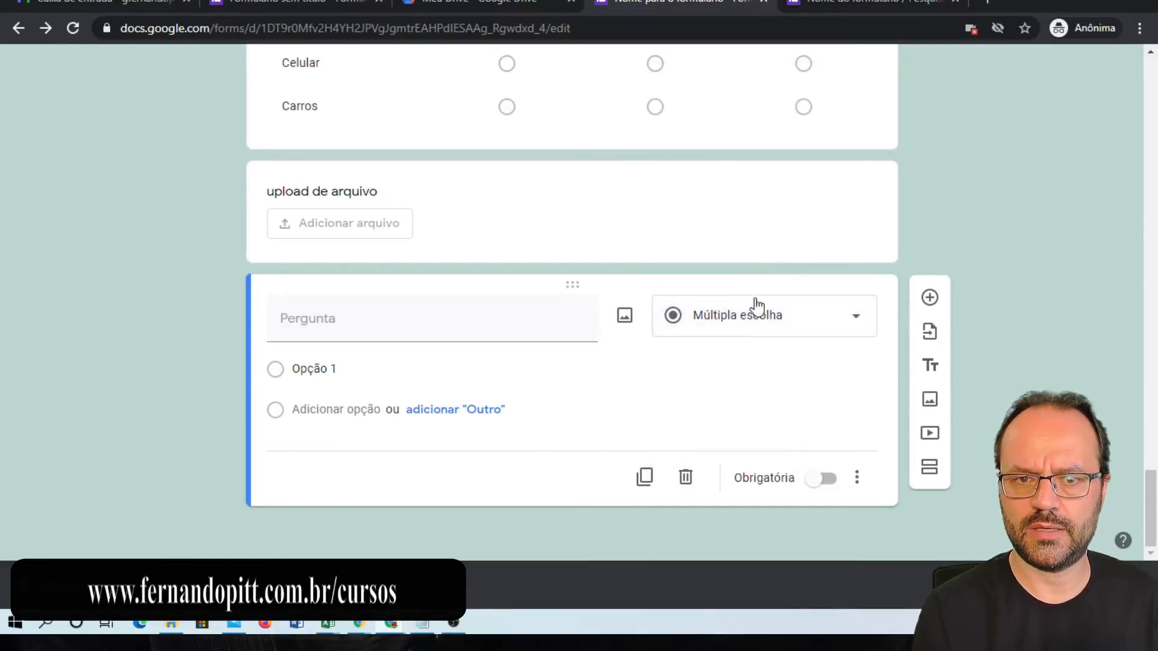
click(362, 324)
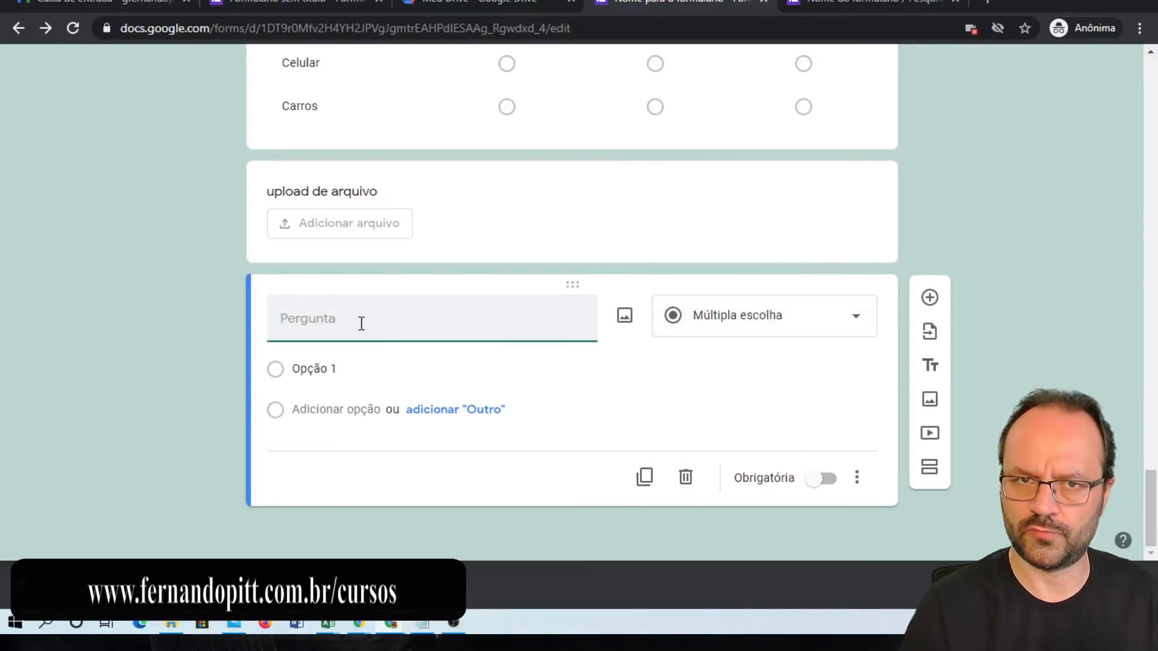
text(Pergun)
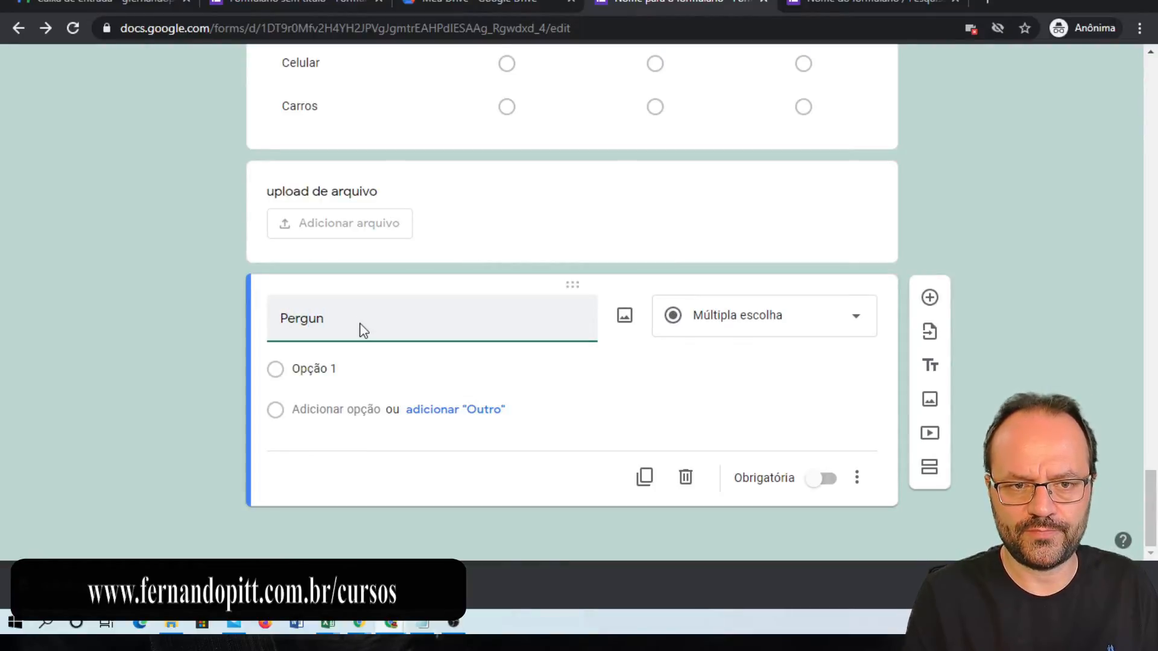
text(ta chave nova )
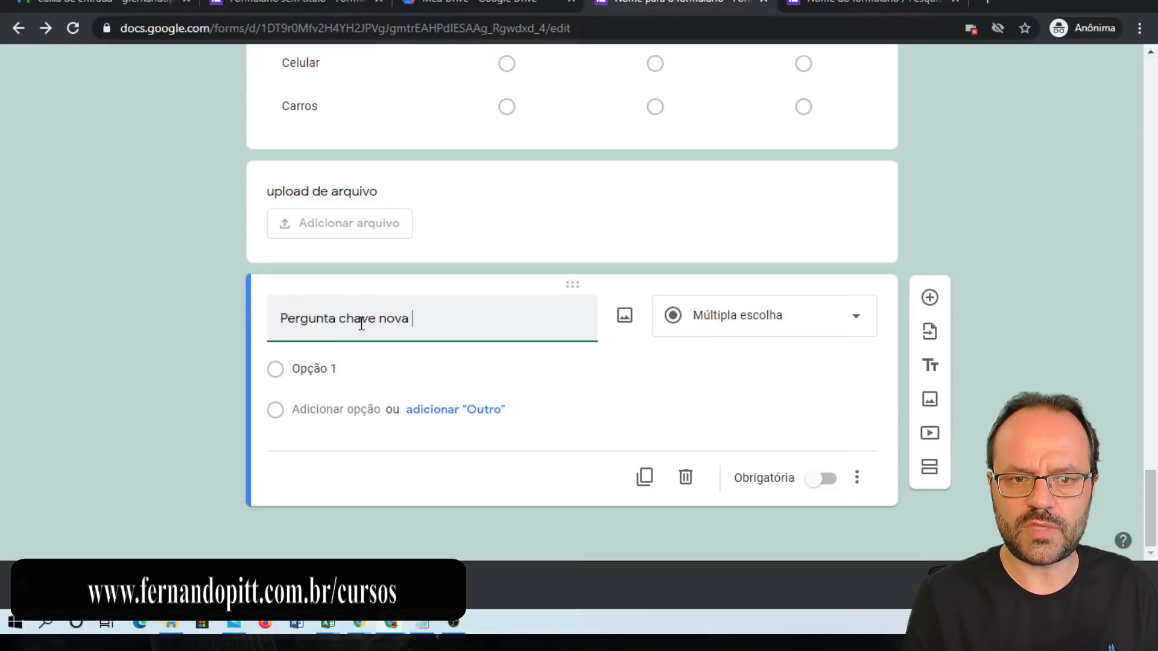
text(seção.)
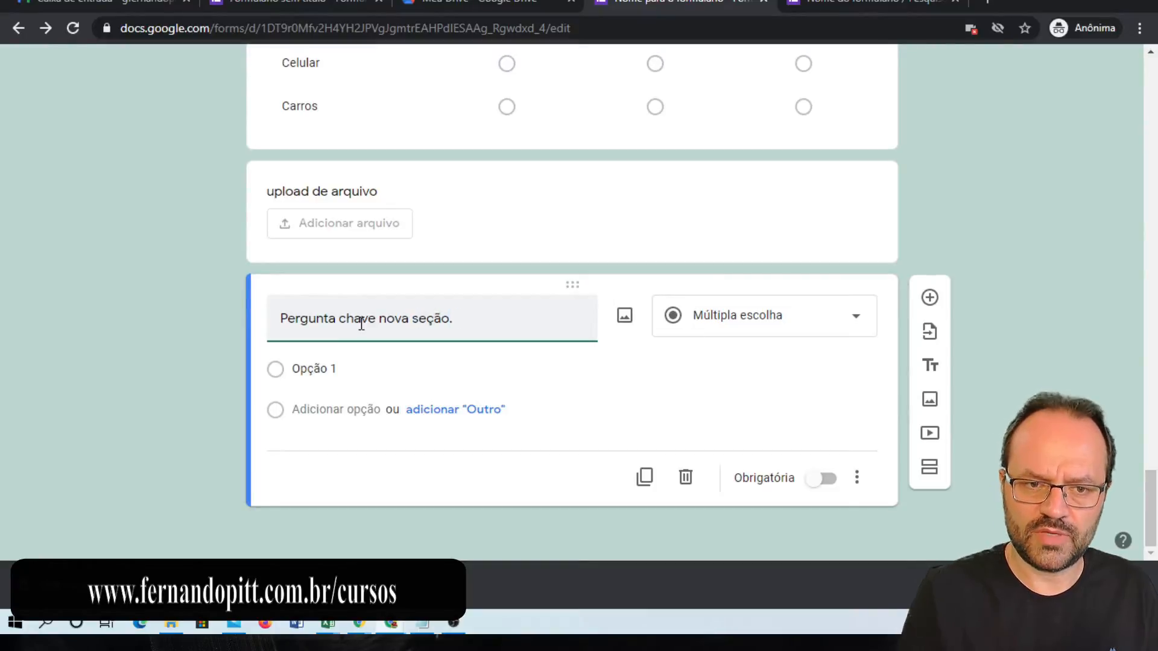
- Give the new question the two answer options "seção 2" and "Seção 3"
click(323, 370)
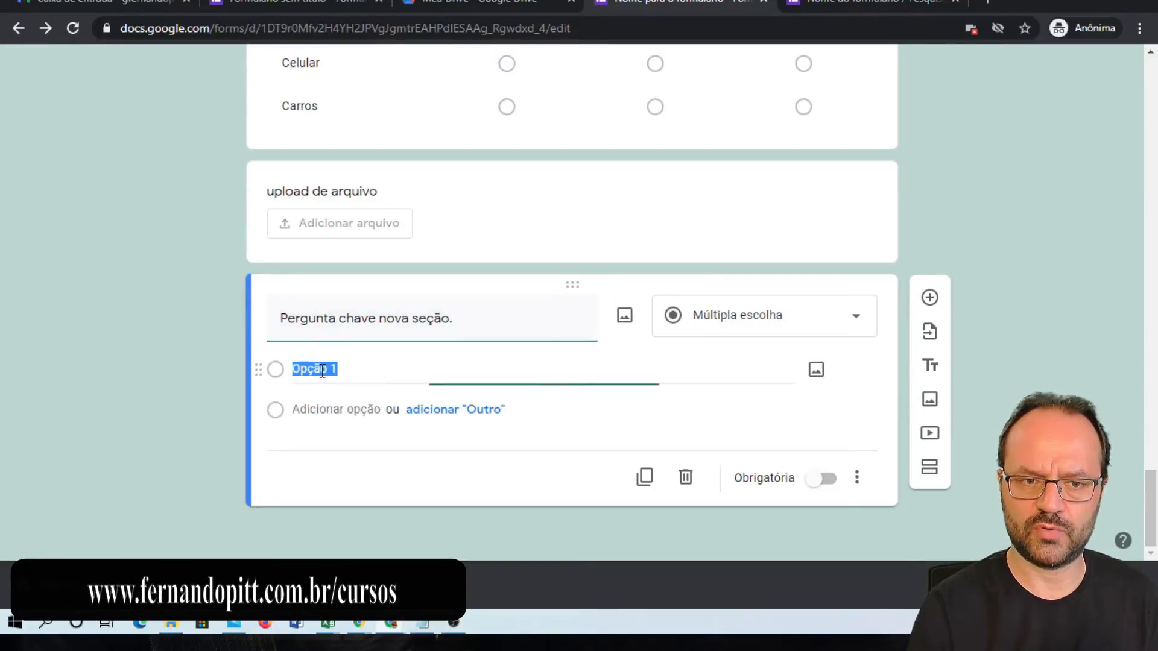
text(seção)
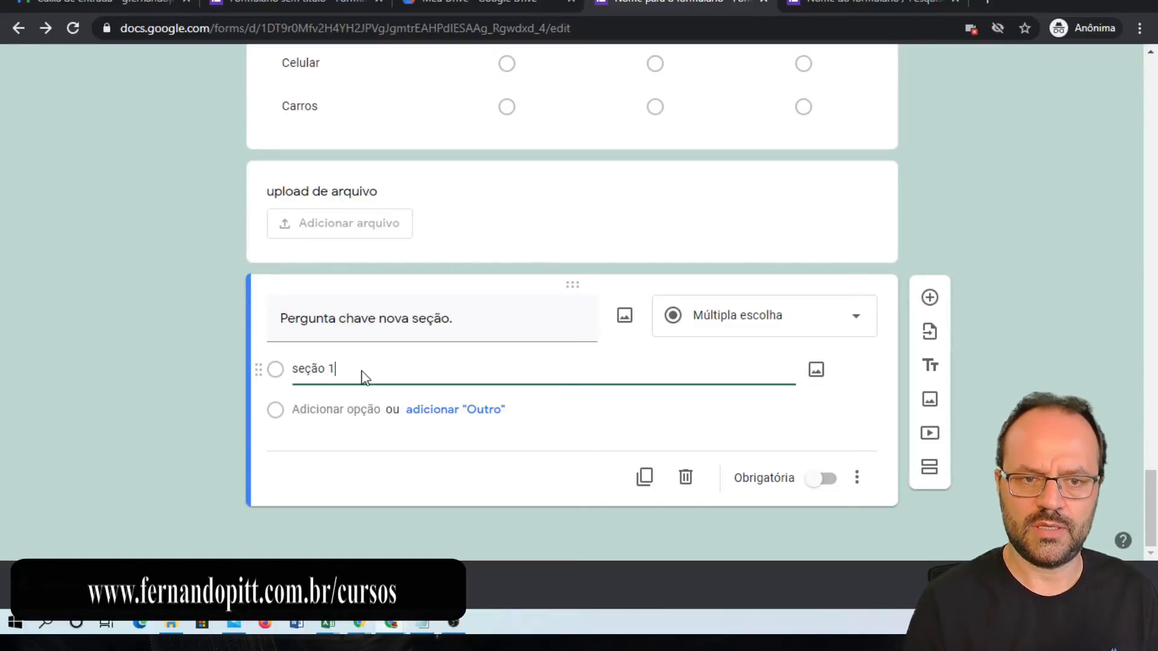
double_click(330, 368)
text(2)
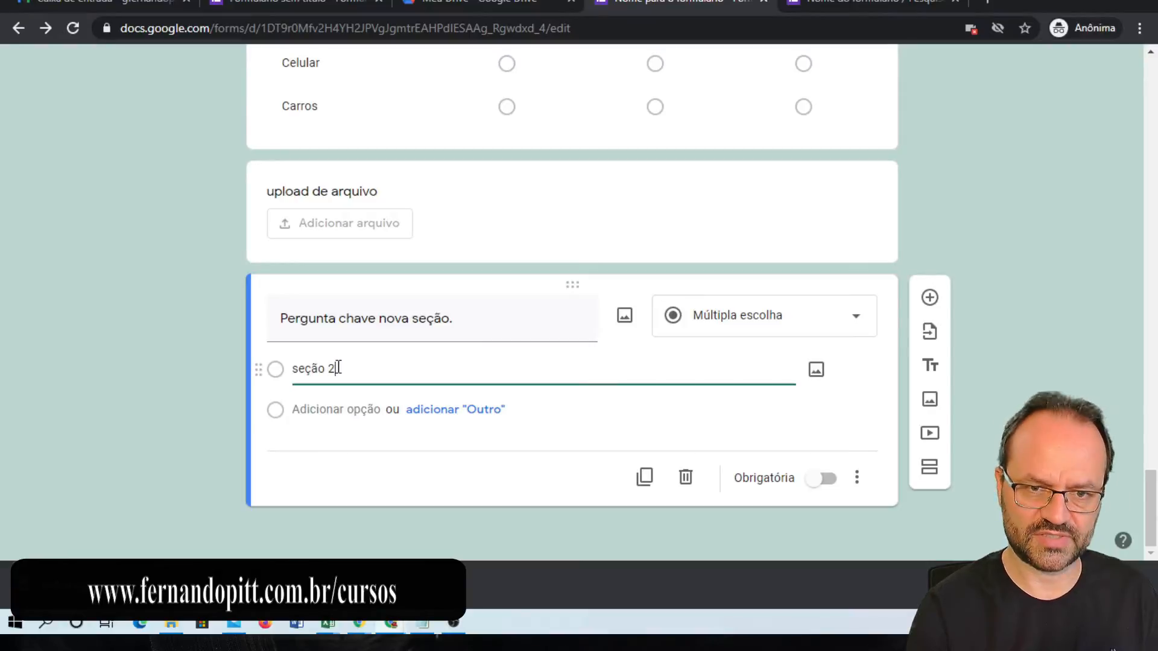
click(304, 410)
text(seção)
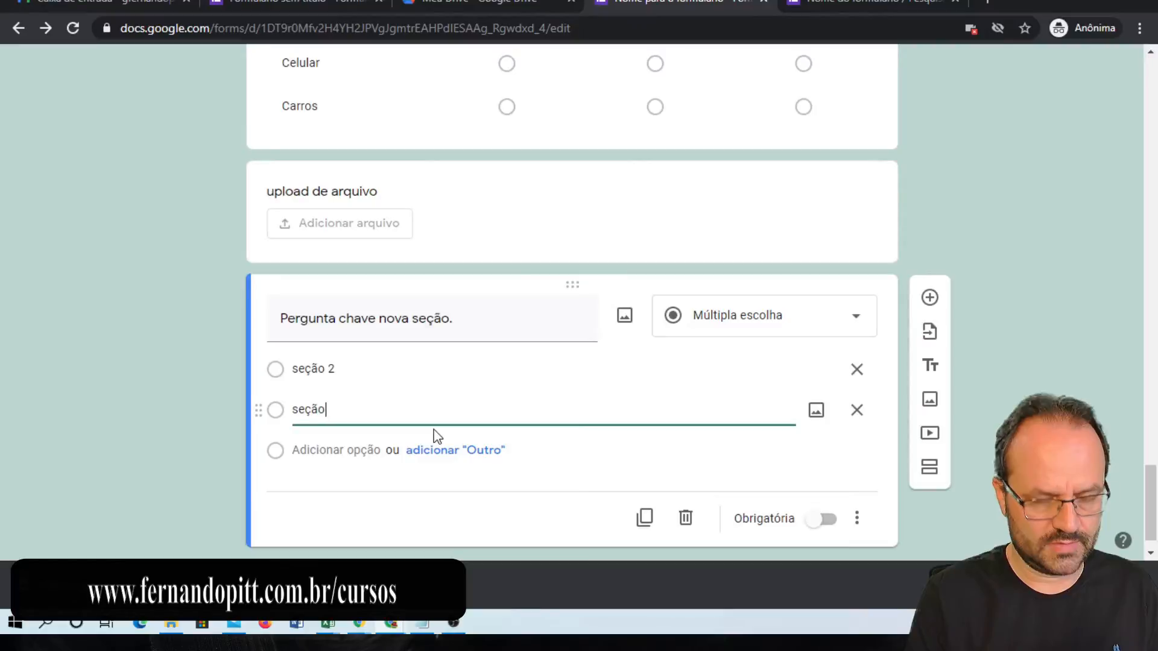
key(BackSpace)
key(BackSpace)
key(BackSpace)
key(BackSpace)
key(BackSpace)
key(BackSpace)
text(Seção )
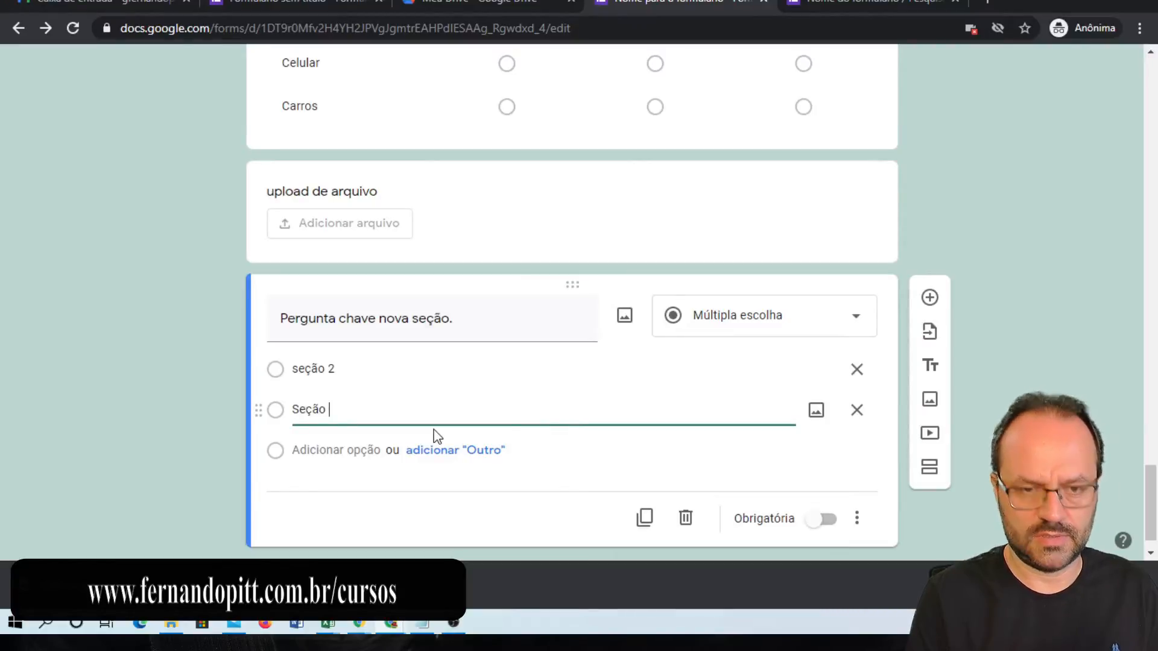
text(3)
click(198, 411)
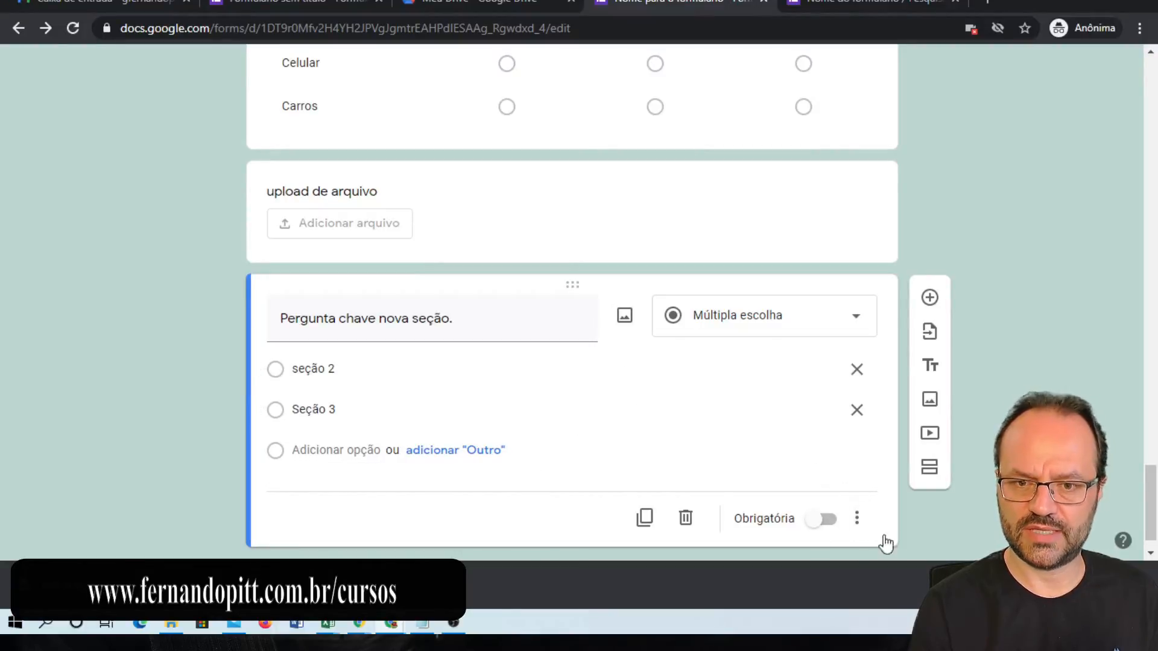
- Add two new sections after the "Pergunta chave nova seção." question
click(857, 519)
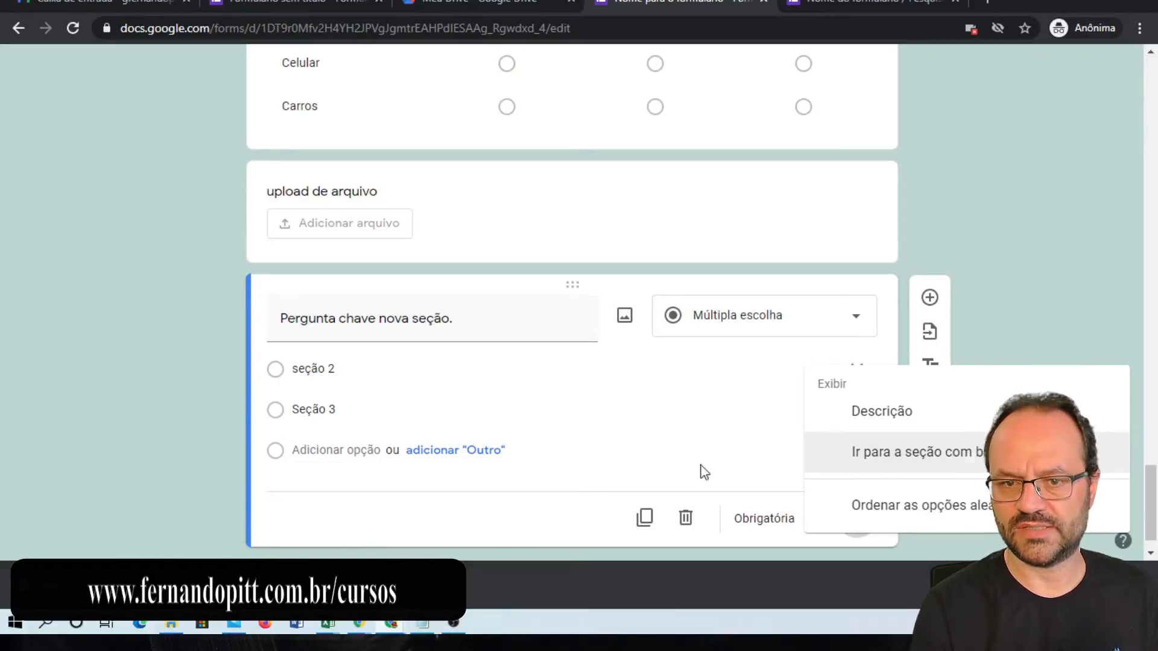
click(136, 404)
scroll(708, 400, down, 1)
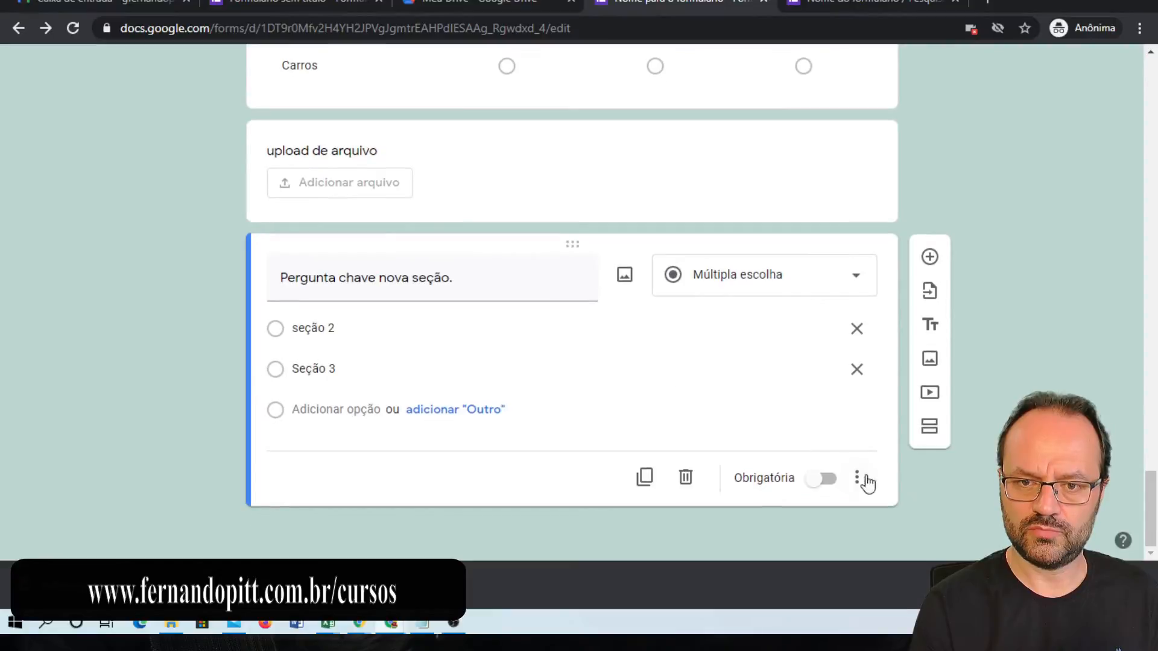
click(931, 428)
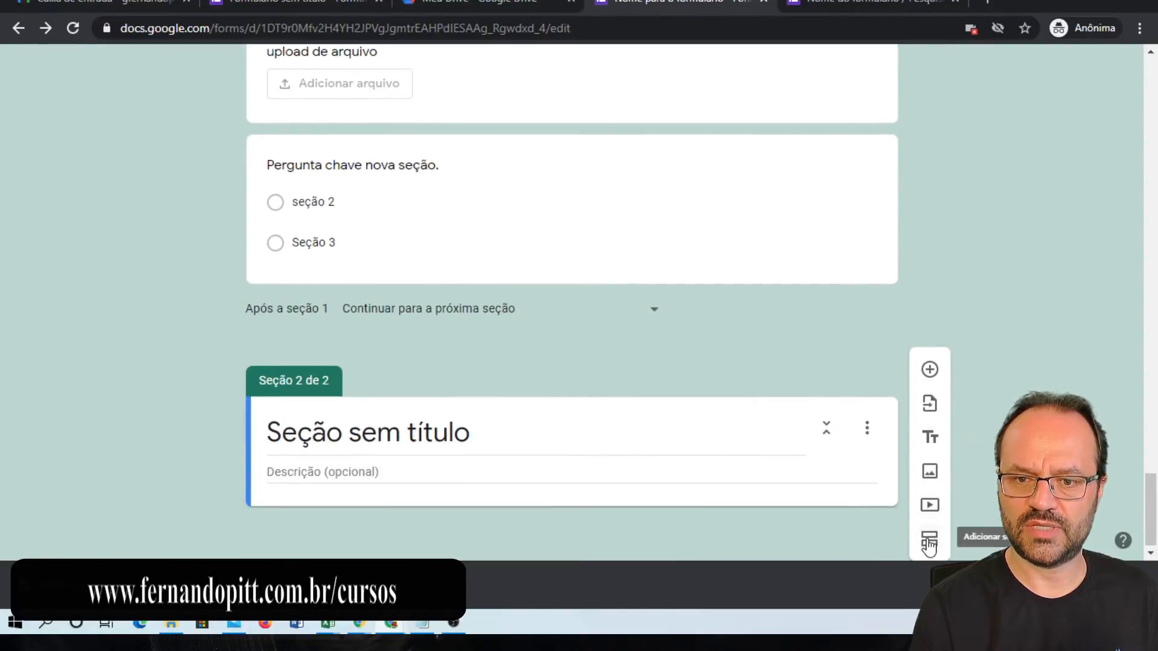
click(928, 543)
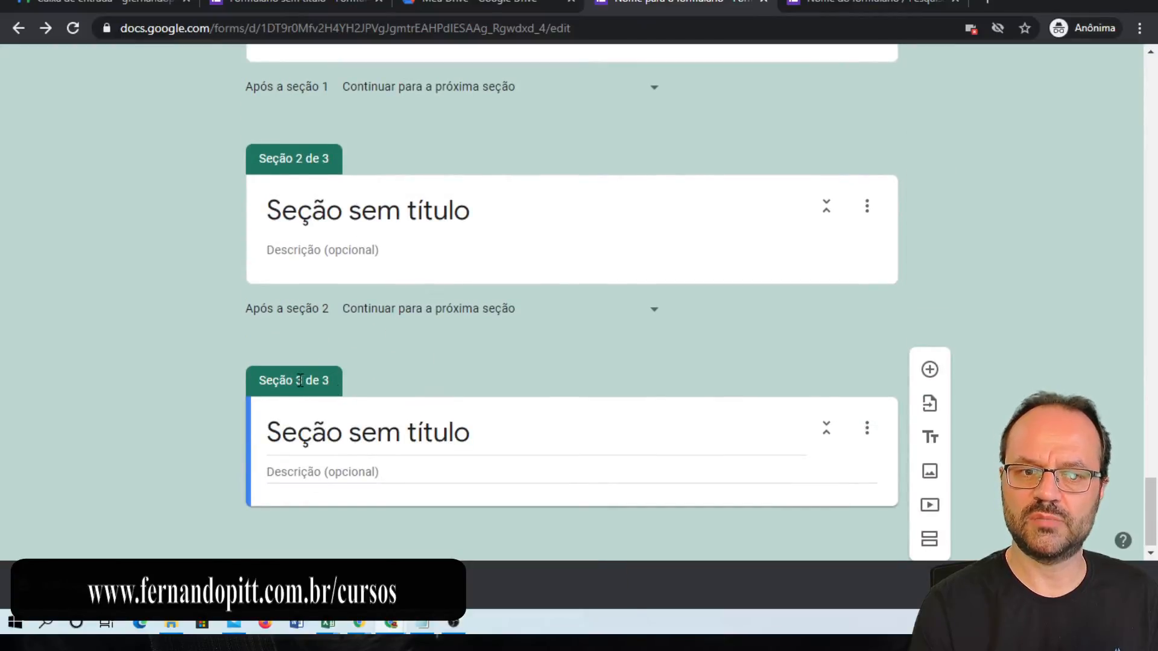
- Enable going to a section based on the answer for the "Pergunta chave nova seção." question
scroll(621, 355, up, 3)
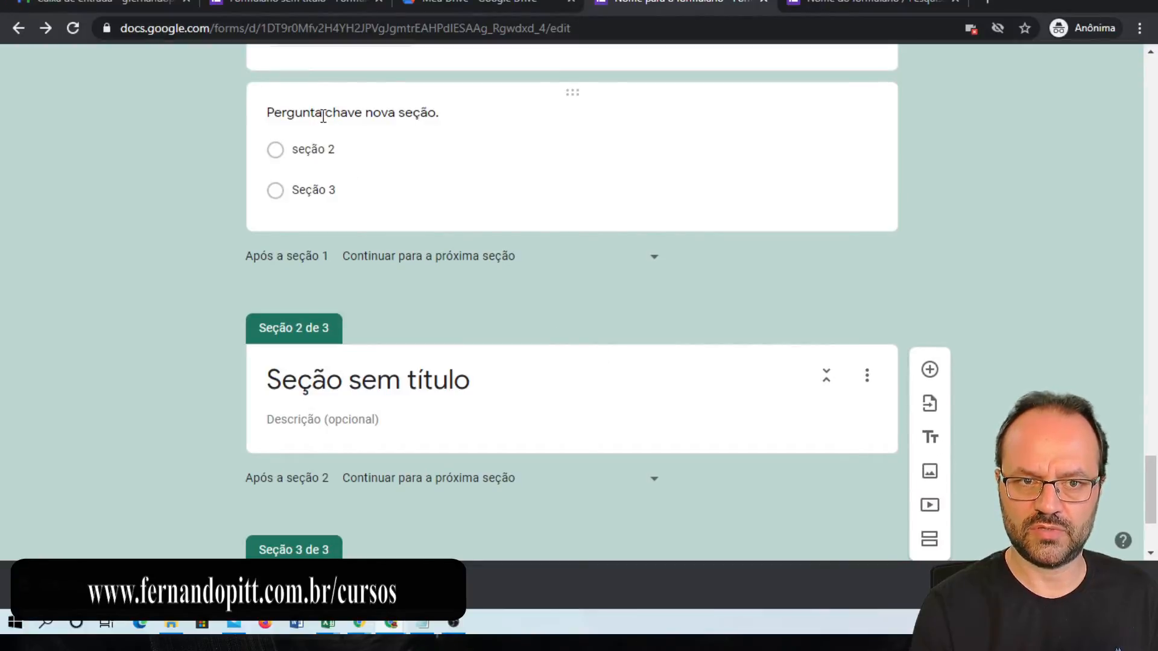
click(544, 194)
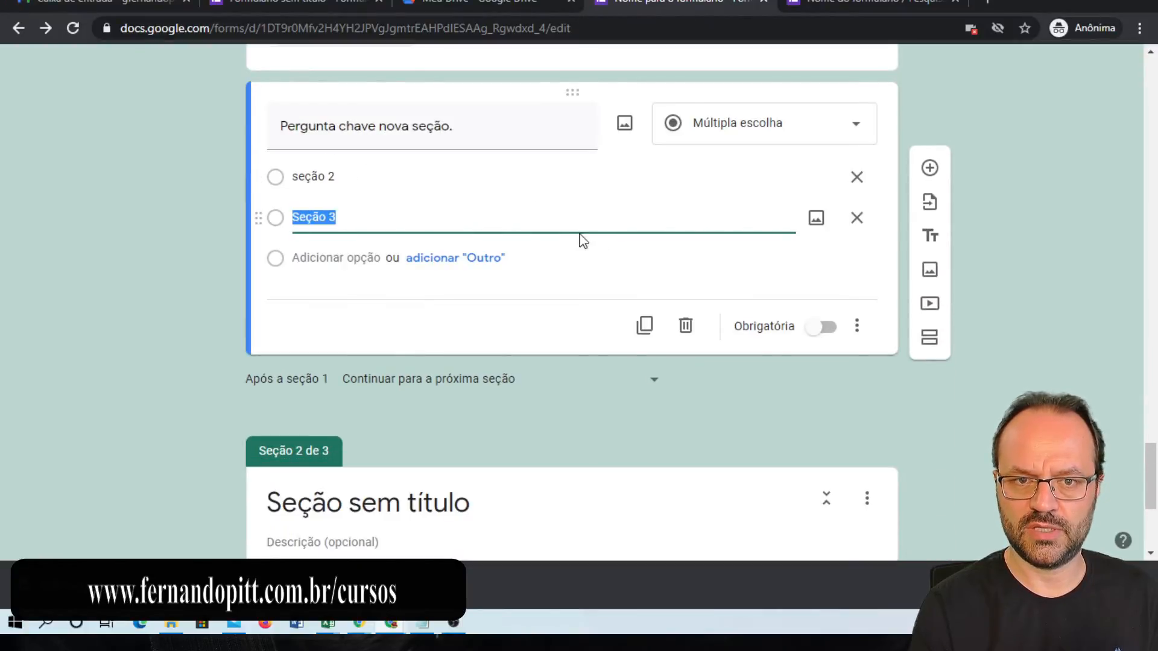
click(857, 327)
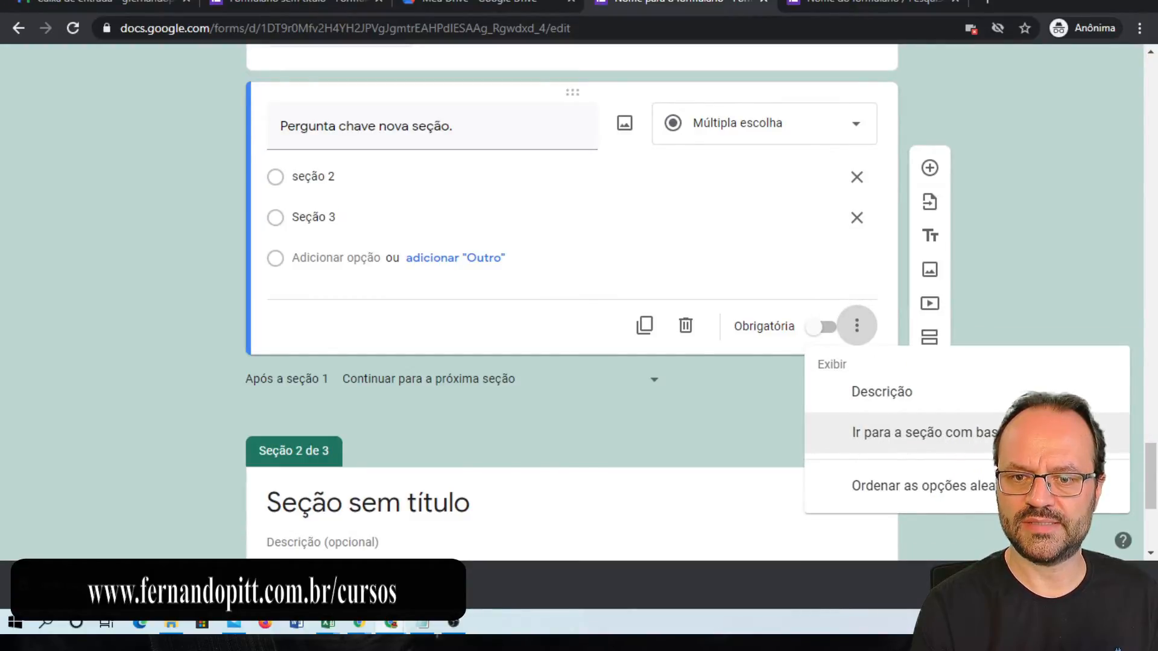
click(904, 433)
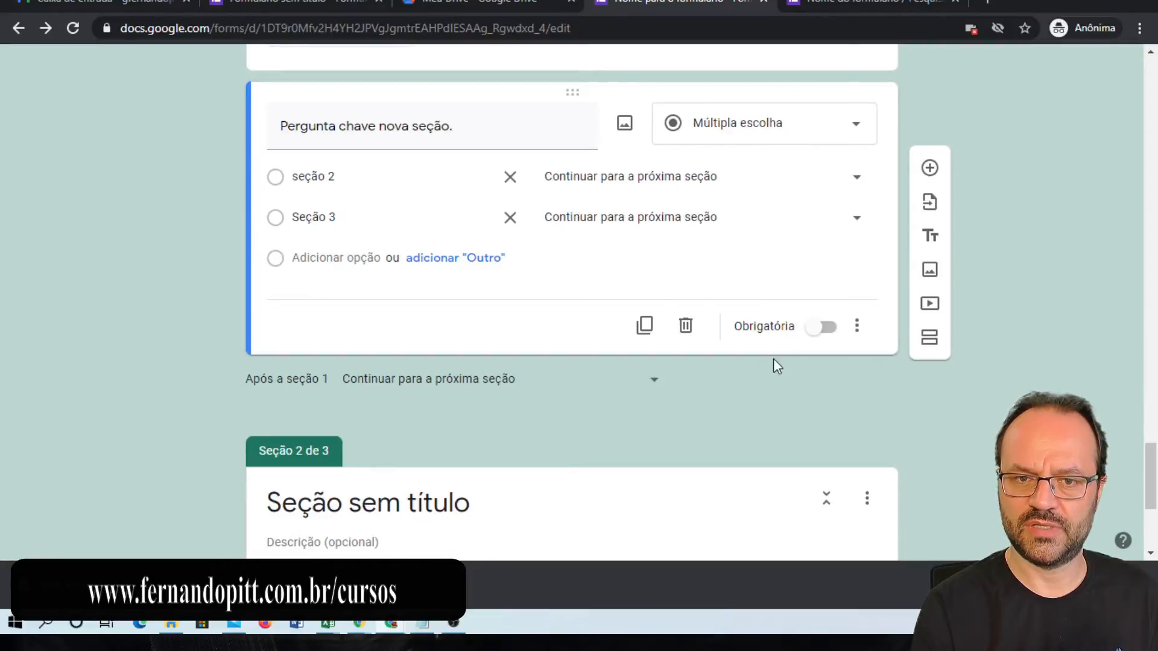
- Route the answer "seção 2" to section 2 and the answer "Seção 3" to section 3
click(858, 181)
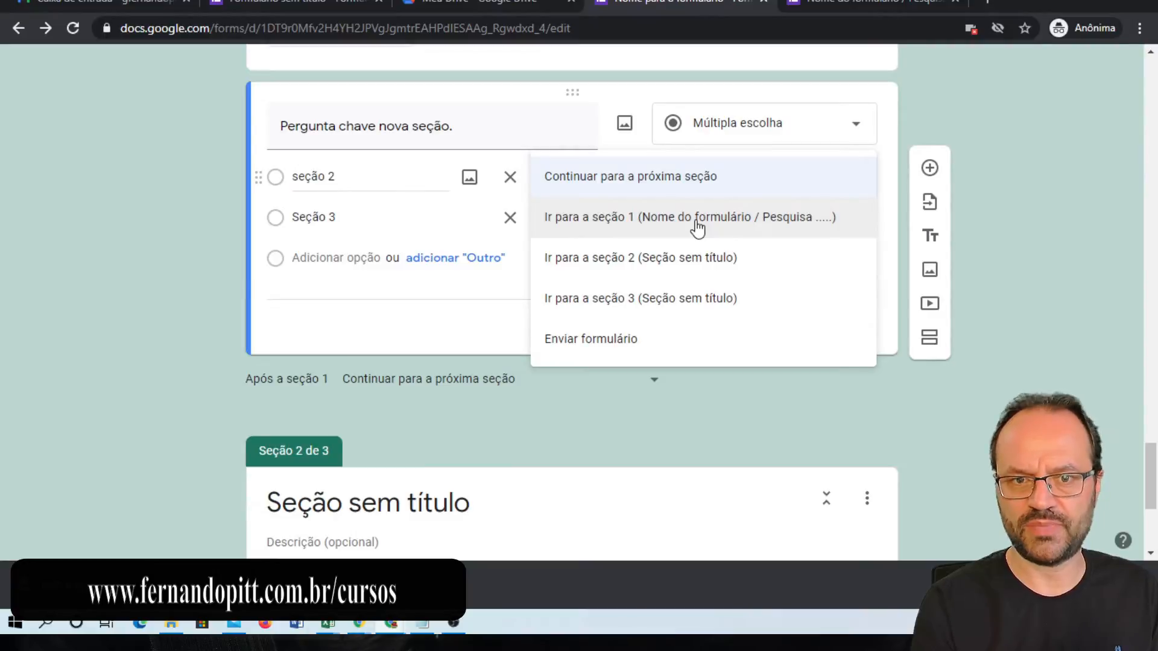
click(698, 259)
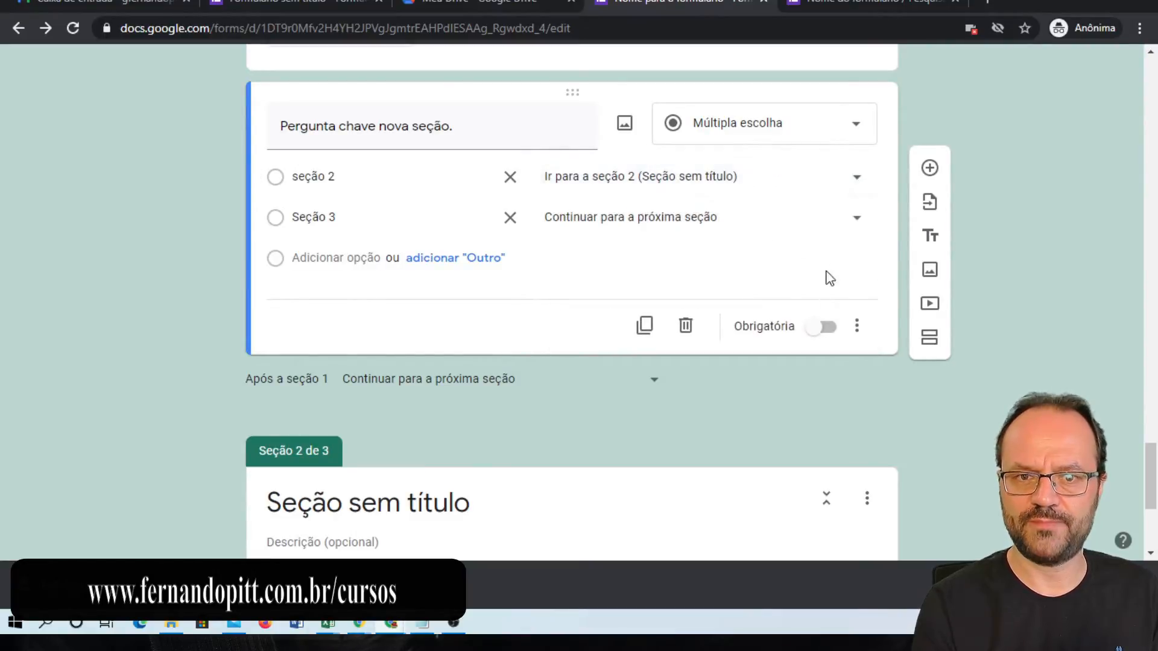
click(856, 221)
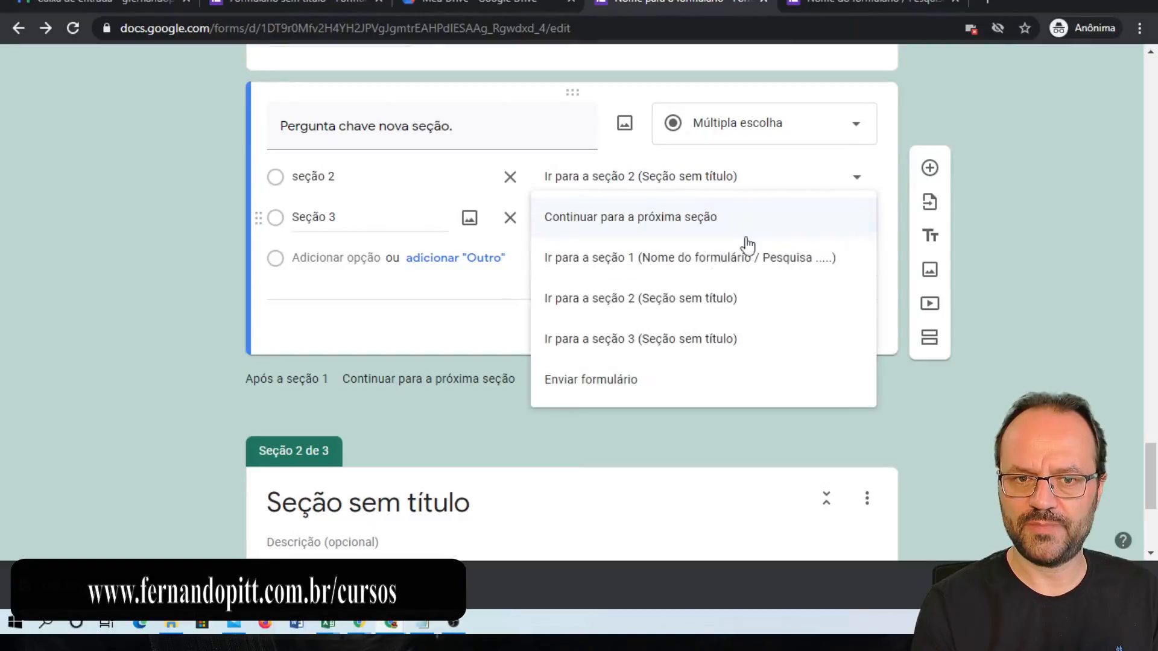
click(691, 341)
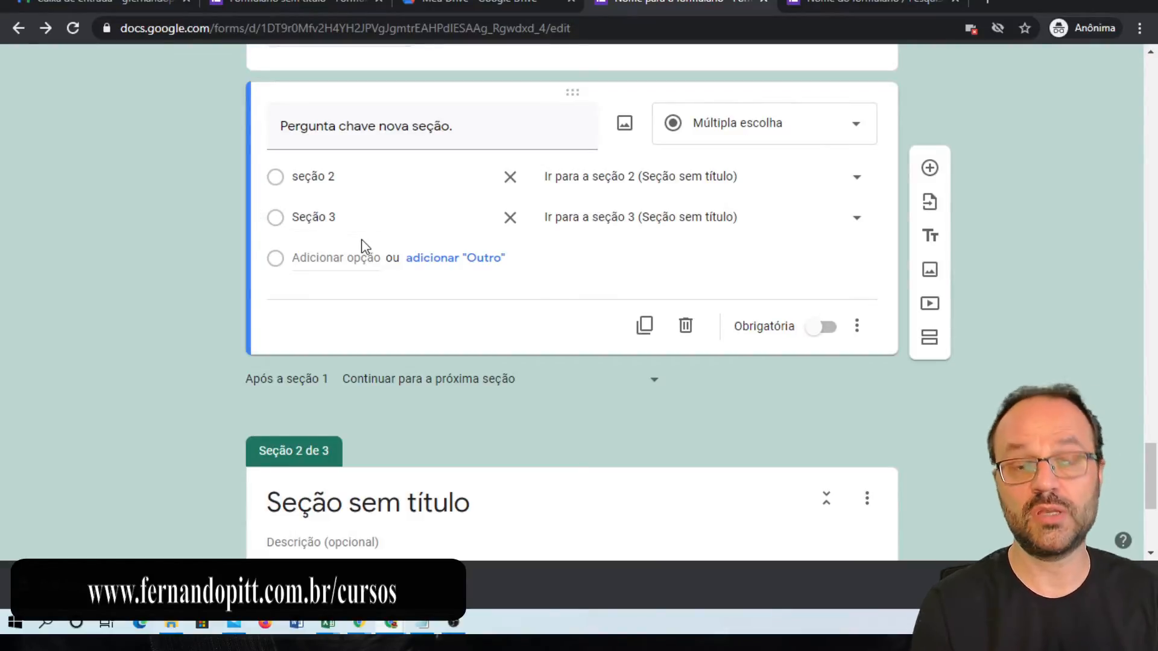
- Title the second section "Seção 2" and the third section "Seção 3"
scroll(543, 281, down, 4)
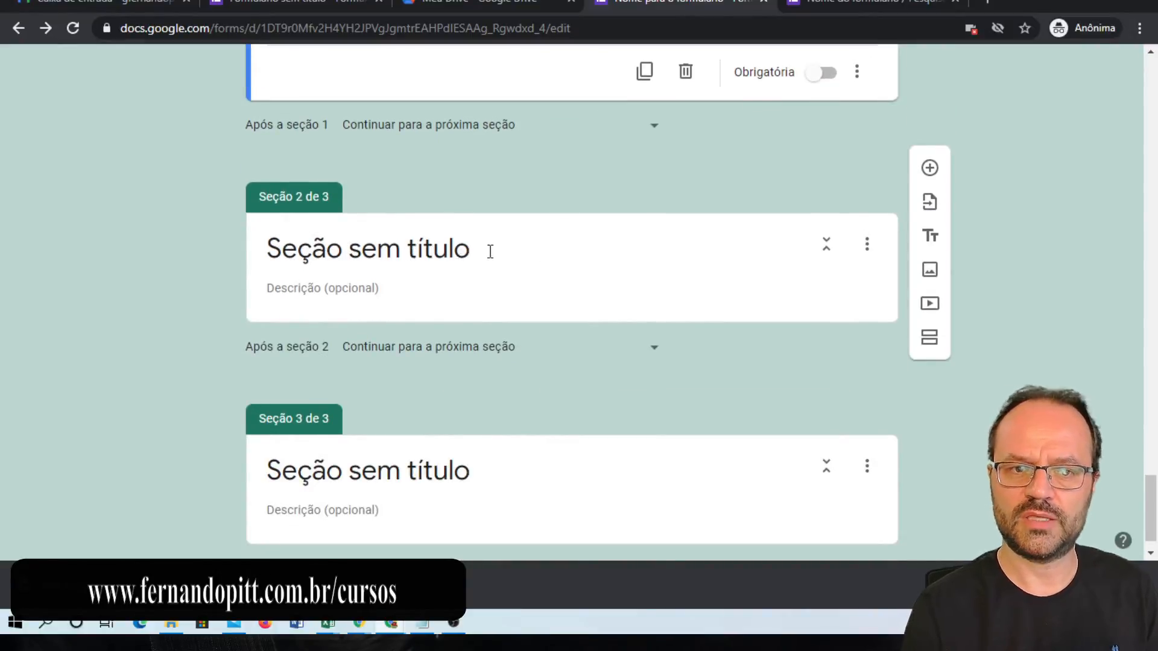
click(420, 250)
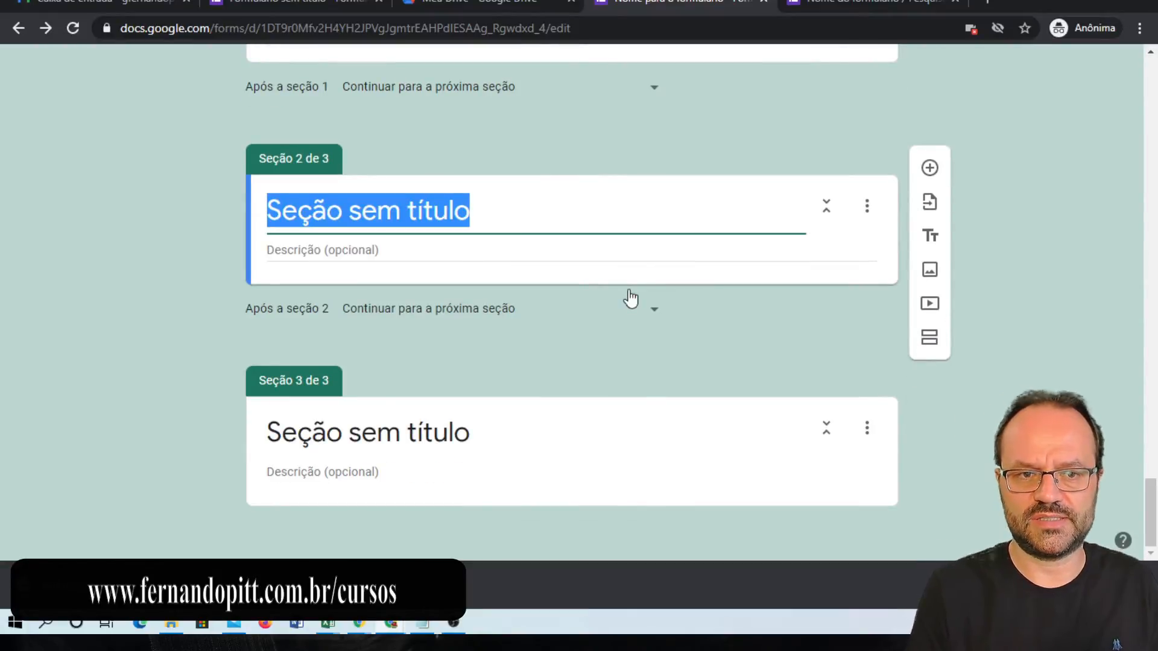
text(Seção 2)
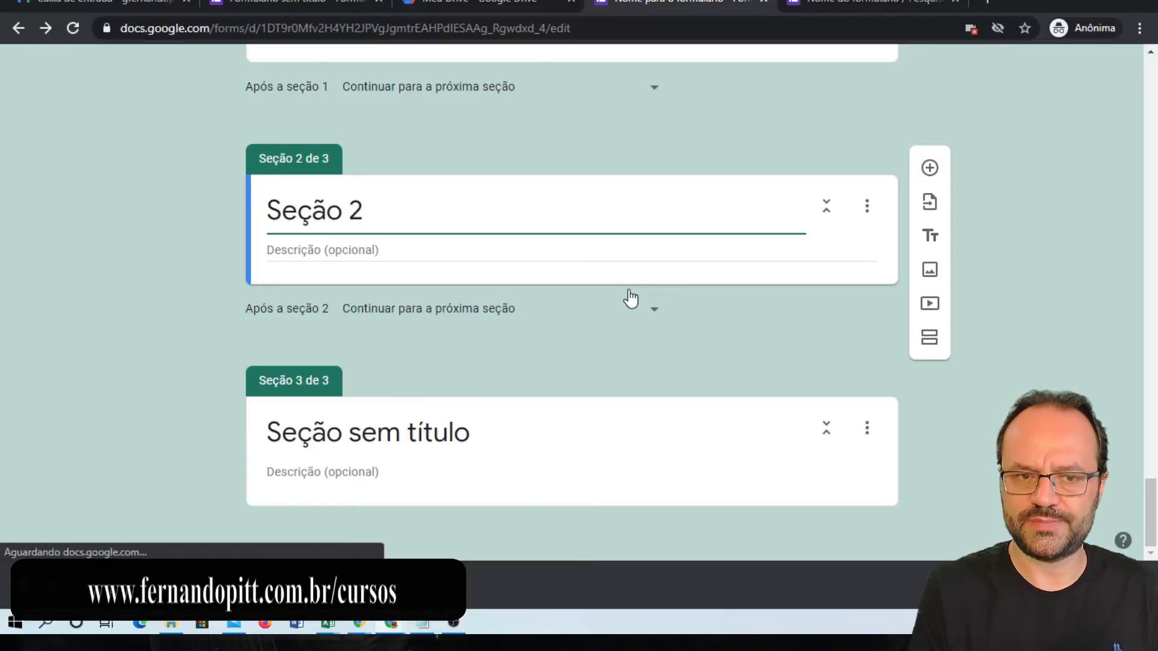
click(464, 429)
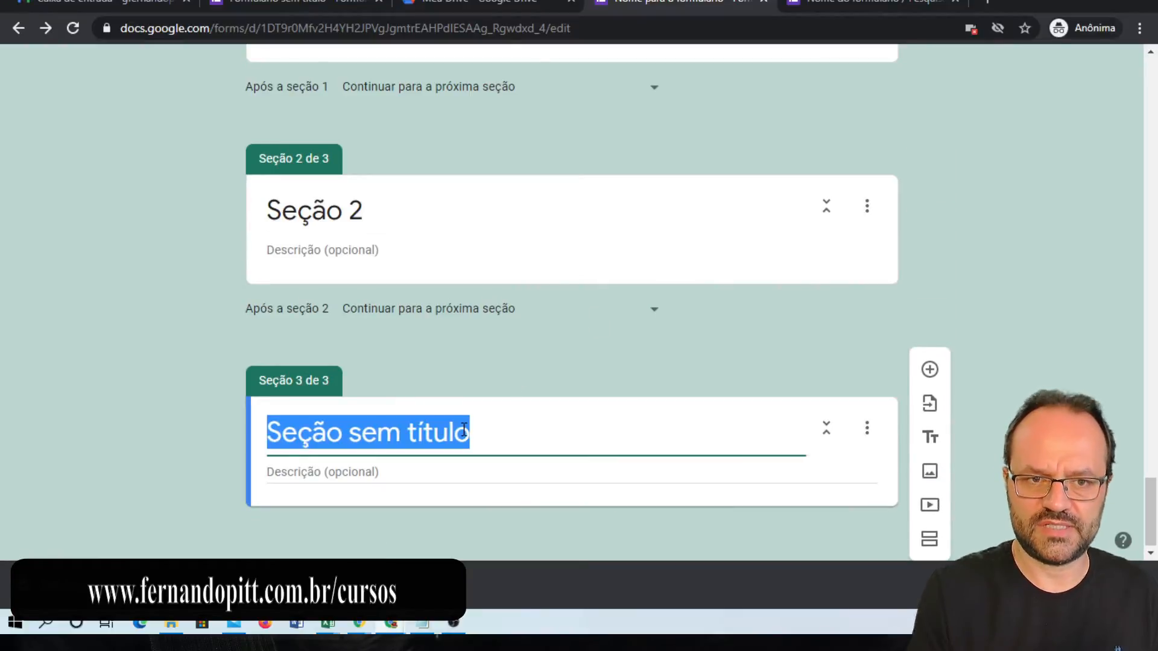
text(Seção 3)
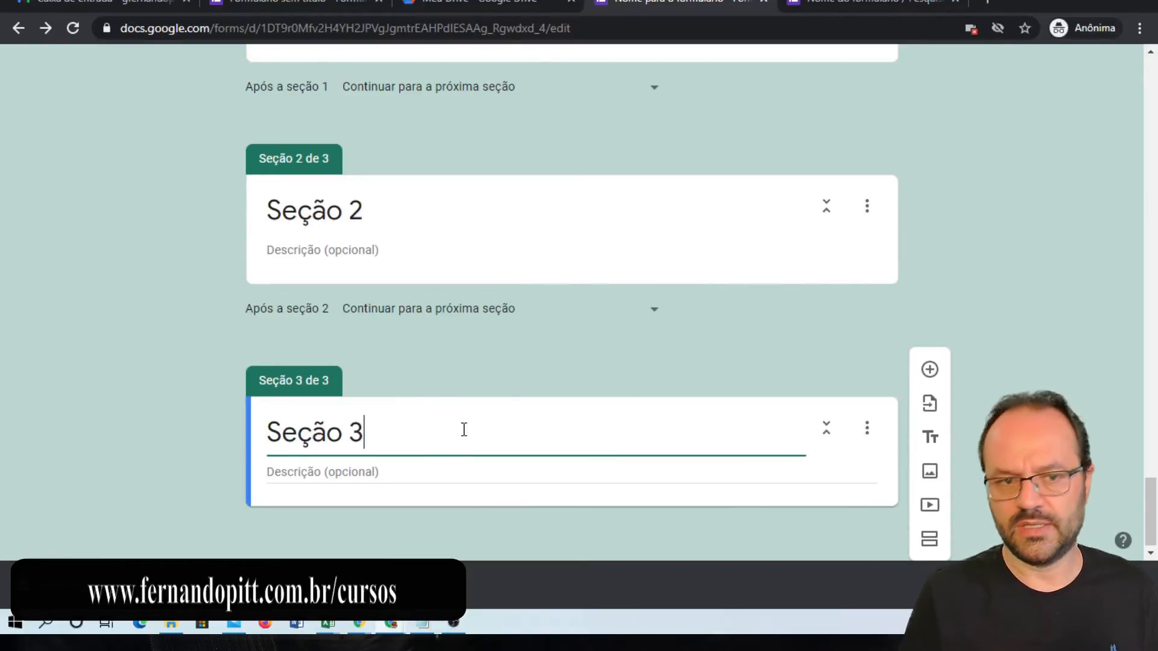
- Enter "Descritivo" as the description of both Seção 2 and Seção 3
click(369, 254)
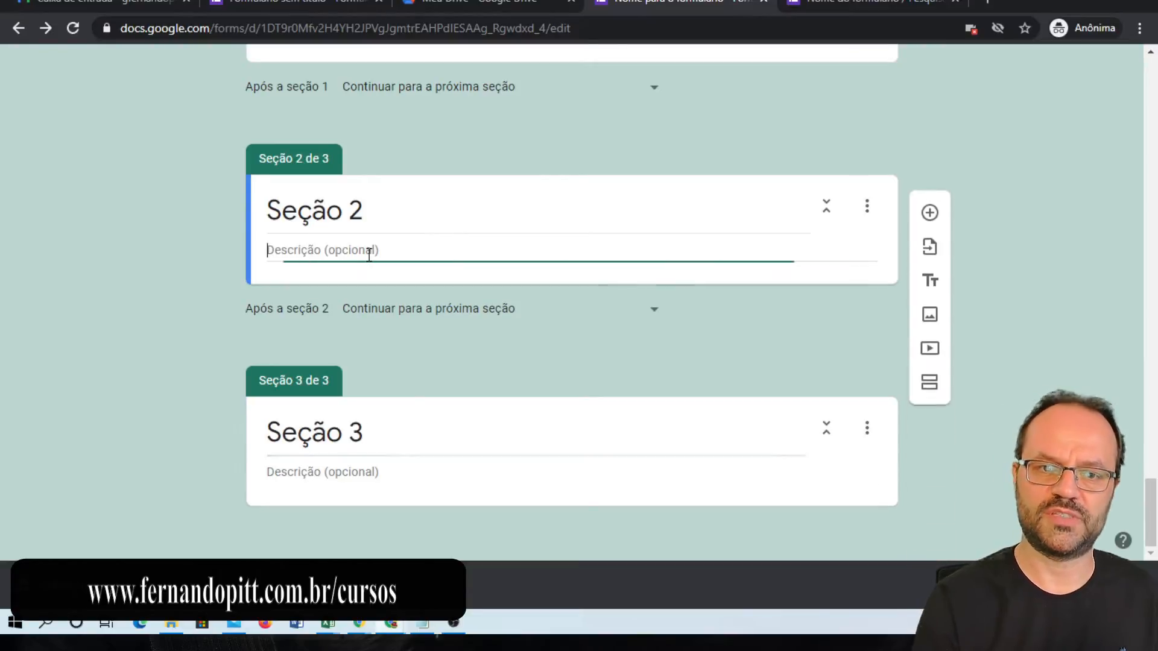
text(fdlkjfdljfl)
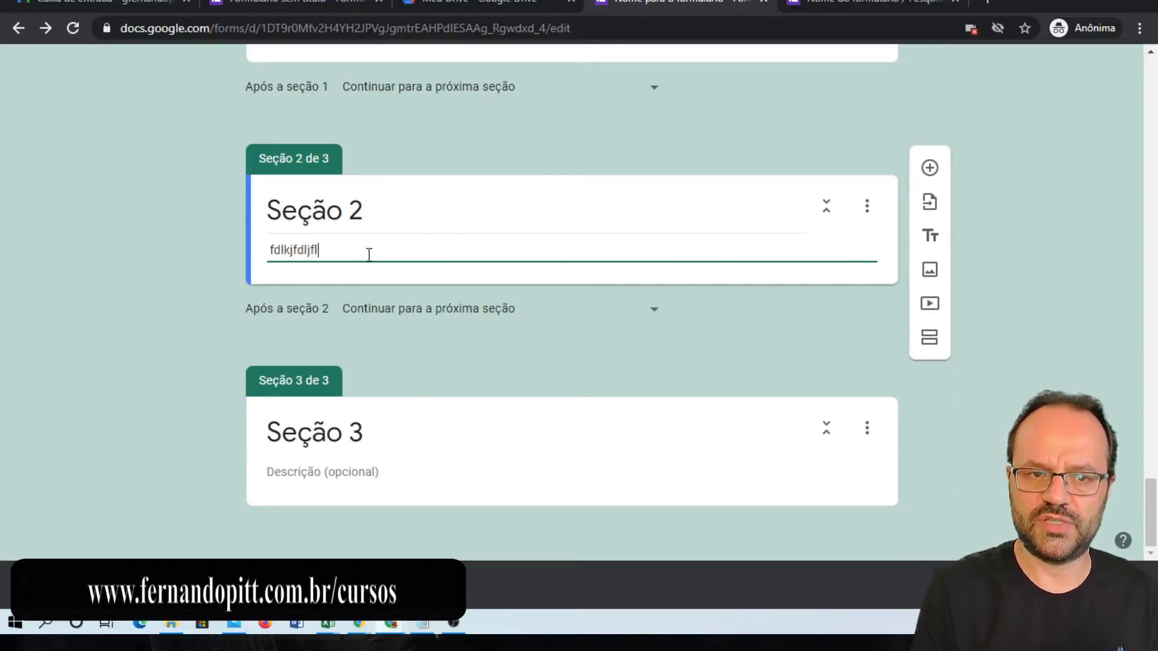
key(ctrl+a)
text(Descr)
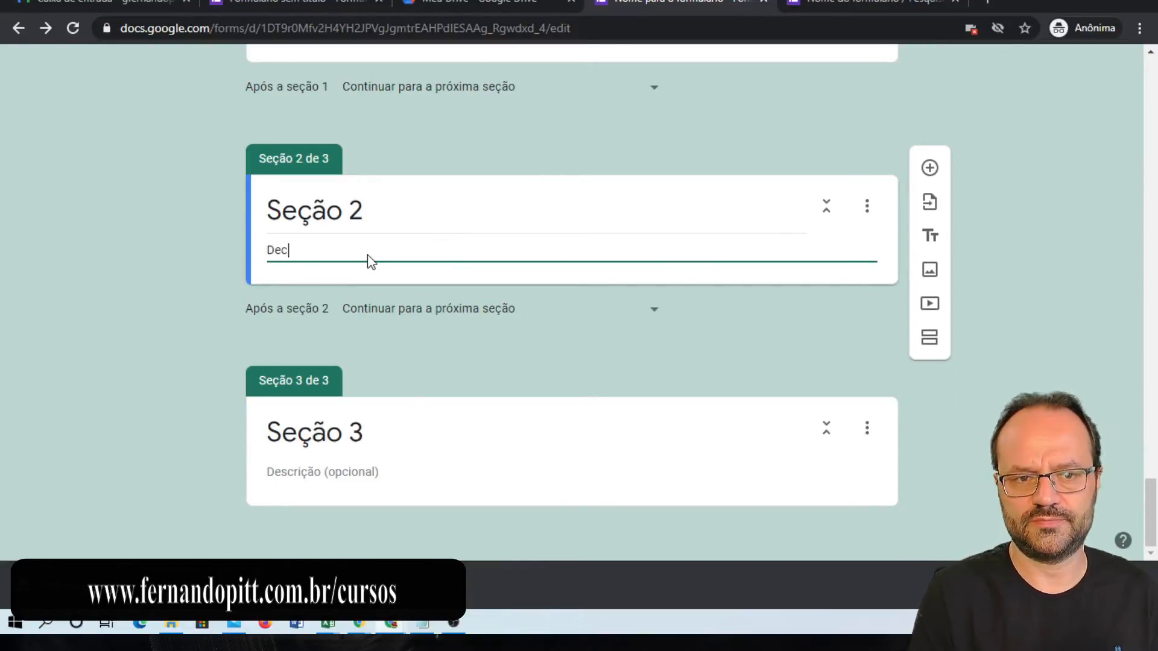
text(itivo)
click(320, 473)
text(Descr)
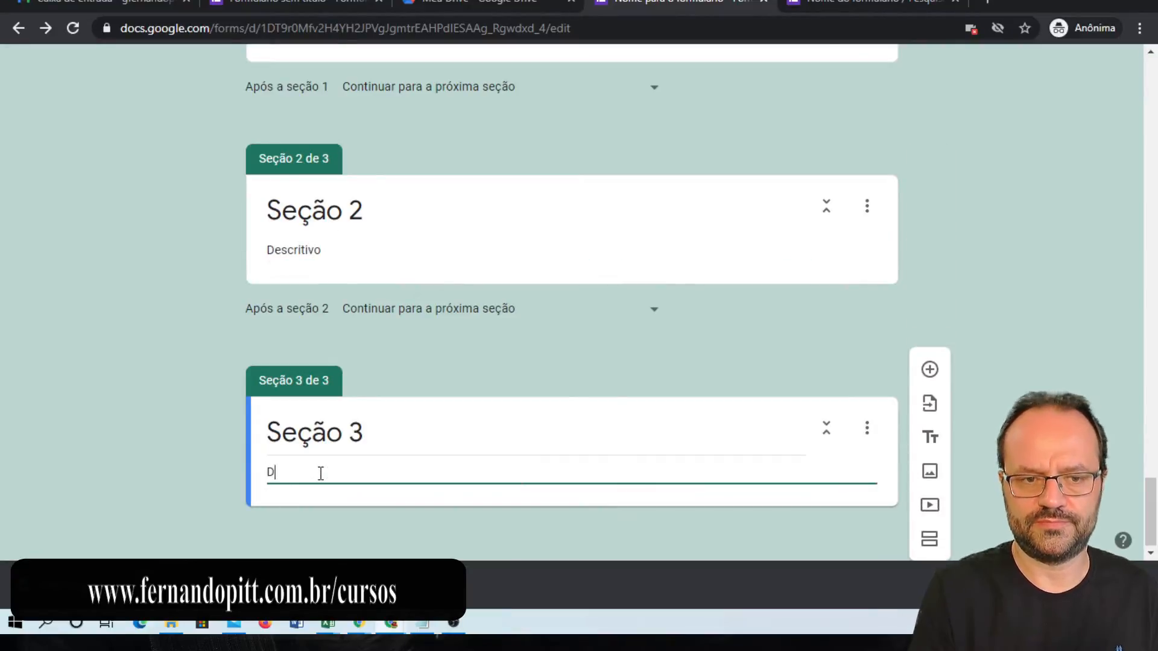
text(itivo)
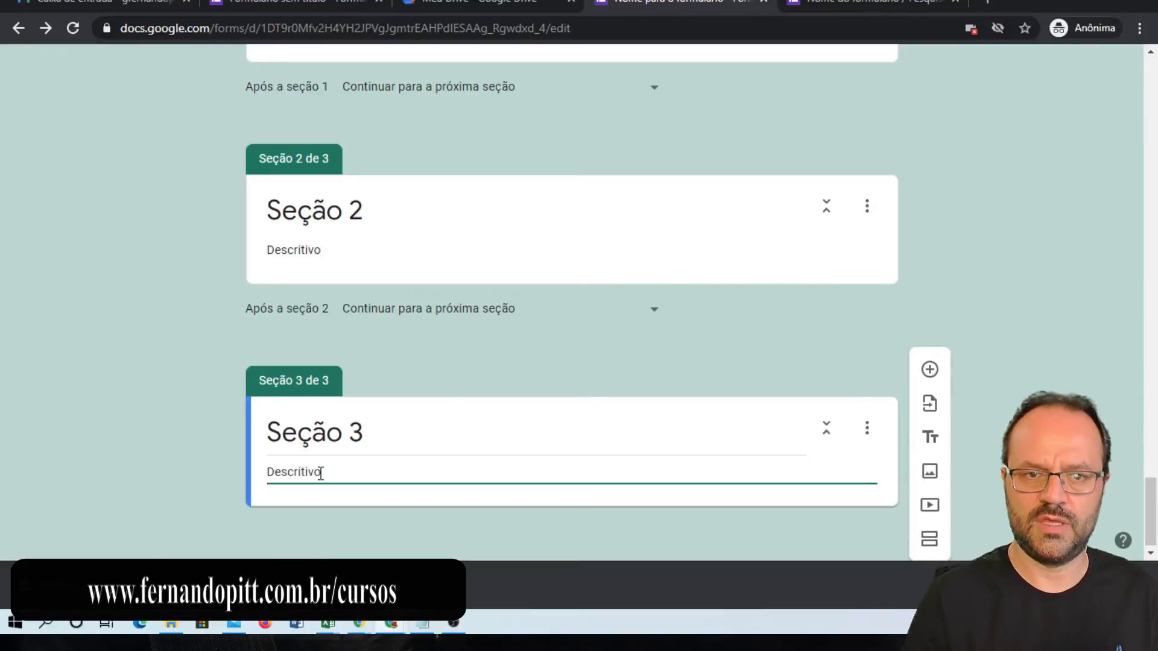
- Reload the published form and try to continue past the "Pergunta chave nova seção." question without answering anything
click(840, 1)
click(683, 27)
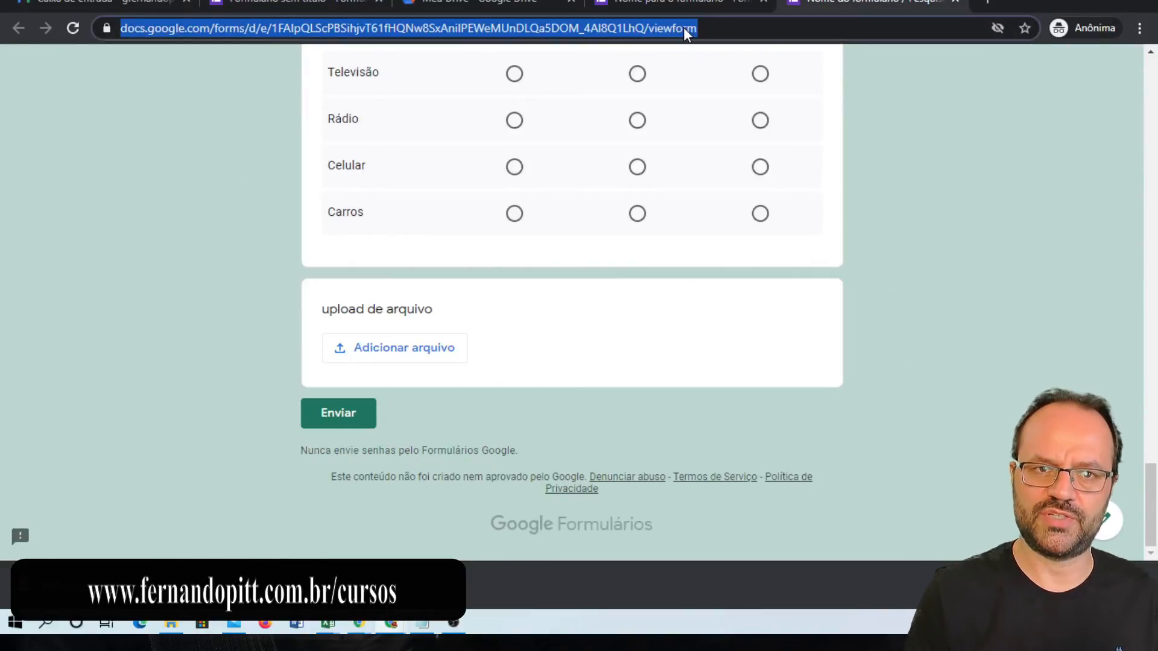
key(Return)
scroll(651, 174, down, 3)
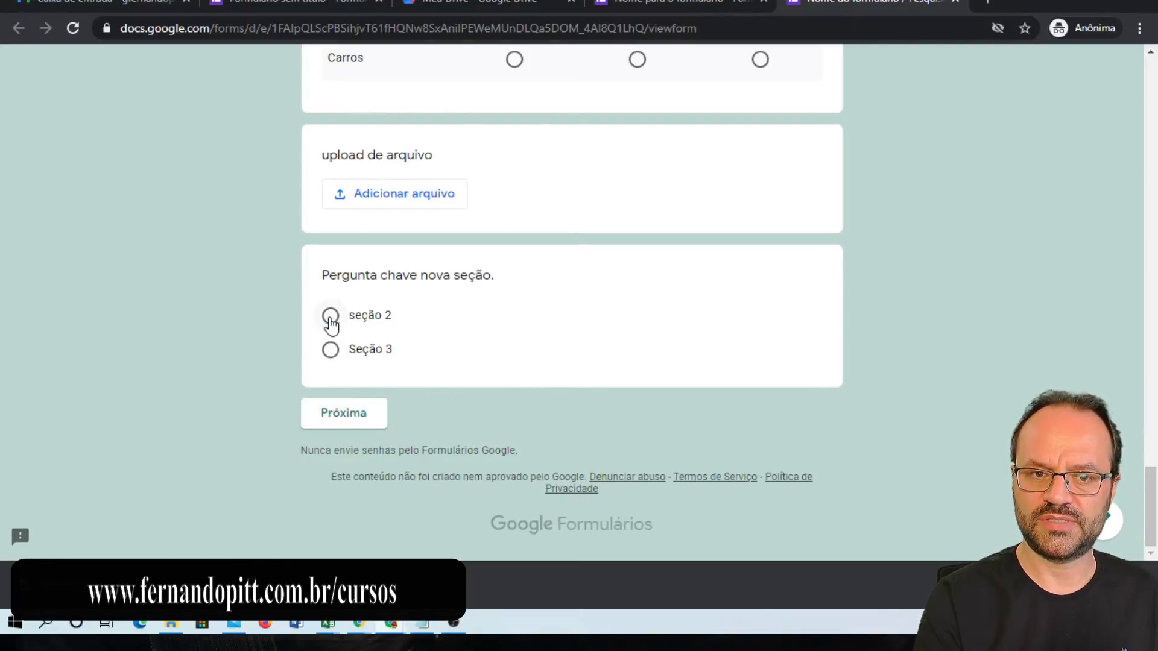
click(342, 415)
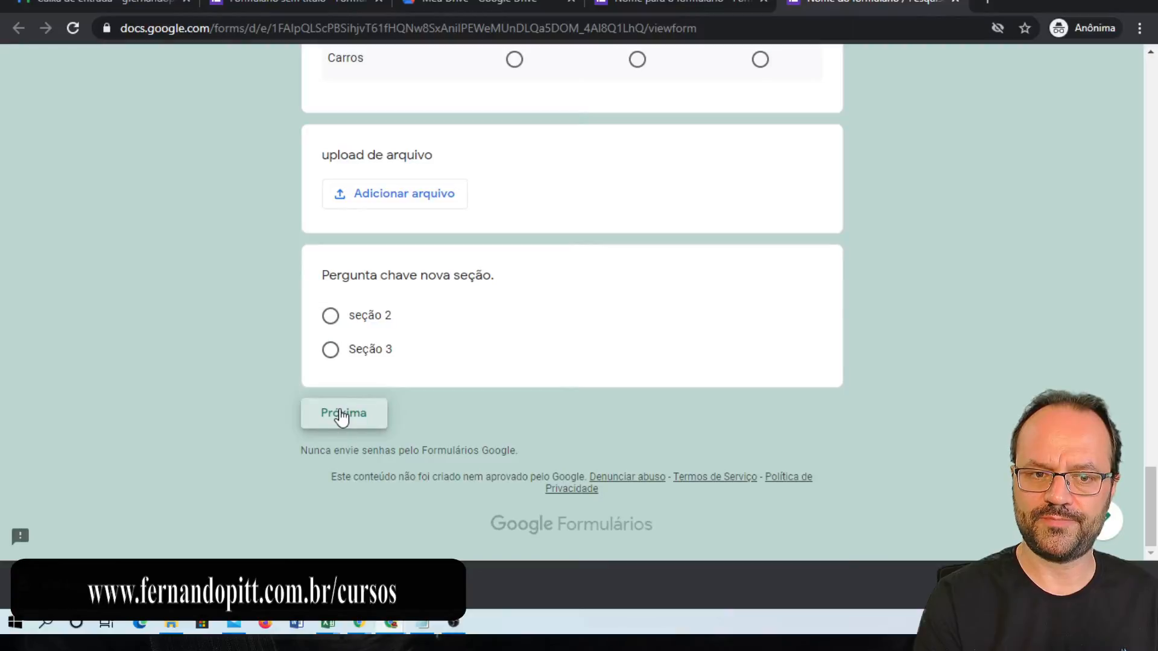
click(342, 415)
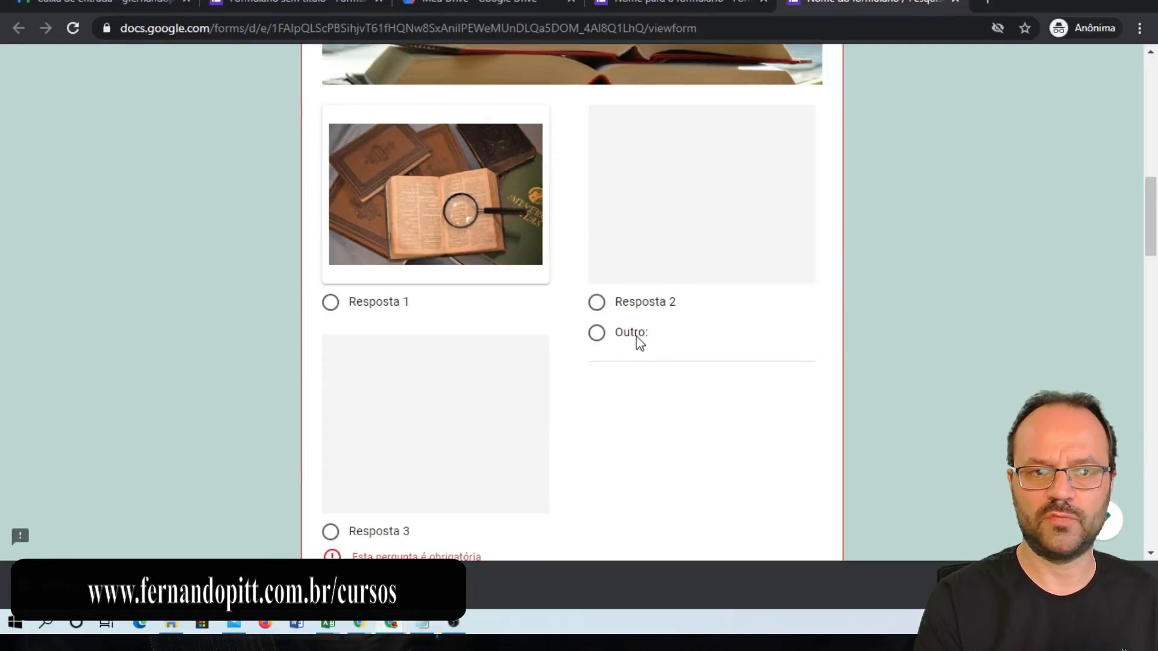
- Answer "Pergunta chave nova seção." with "seção 2" and try to continue to the following section
scroll(637, 338, down, 20)
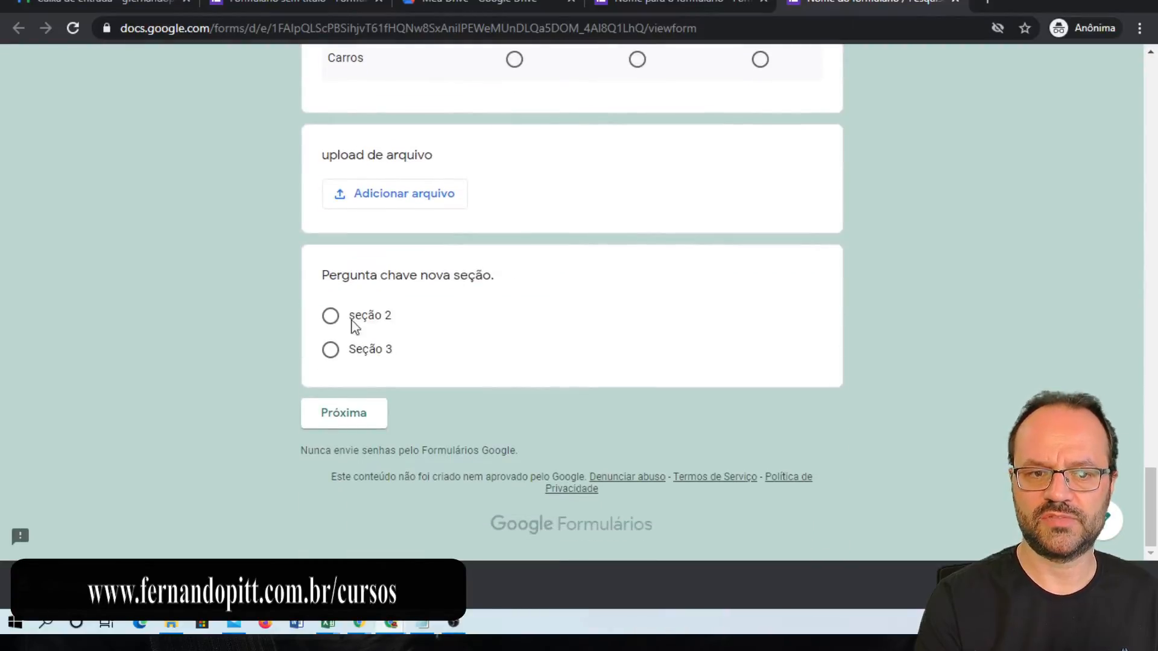
click(330, 315)
click(361, 446)
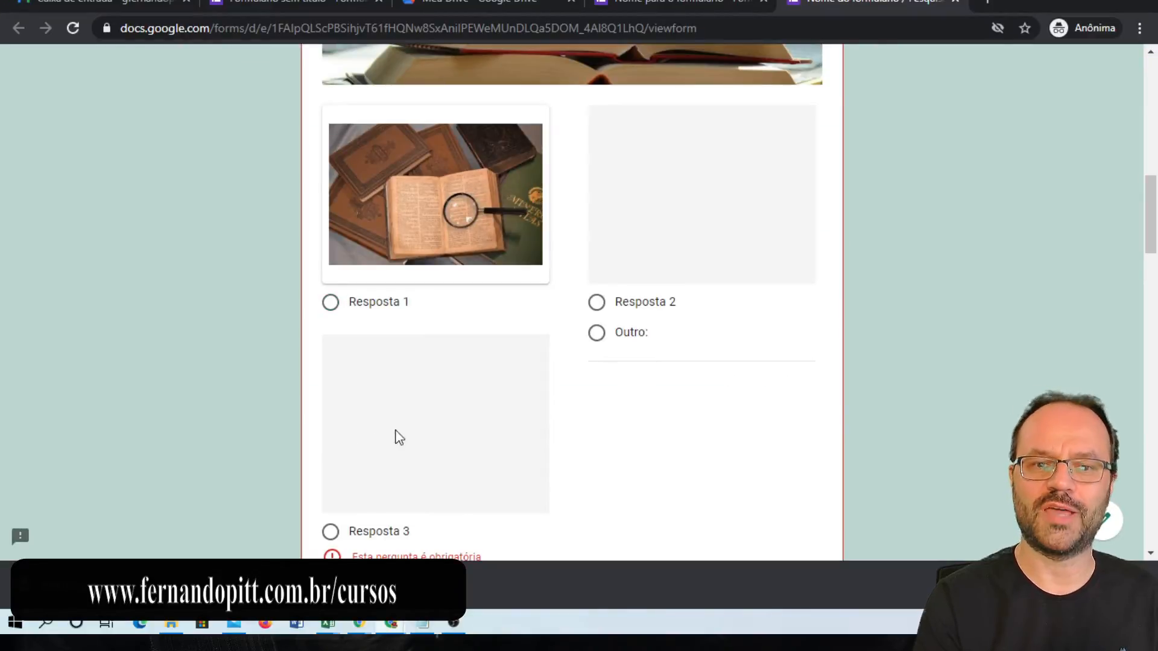
- Check the required setting of the Pergunta 01 question in the form editor
click(682, 5)
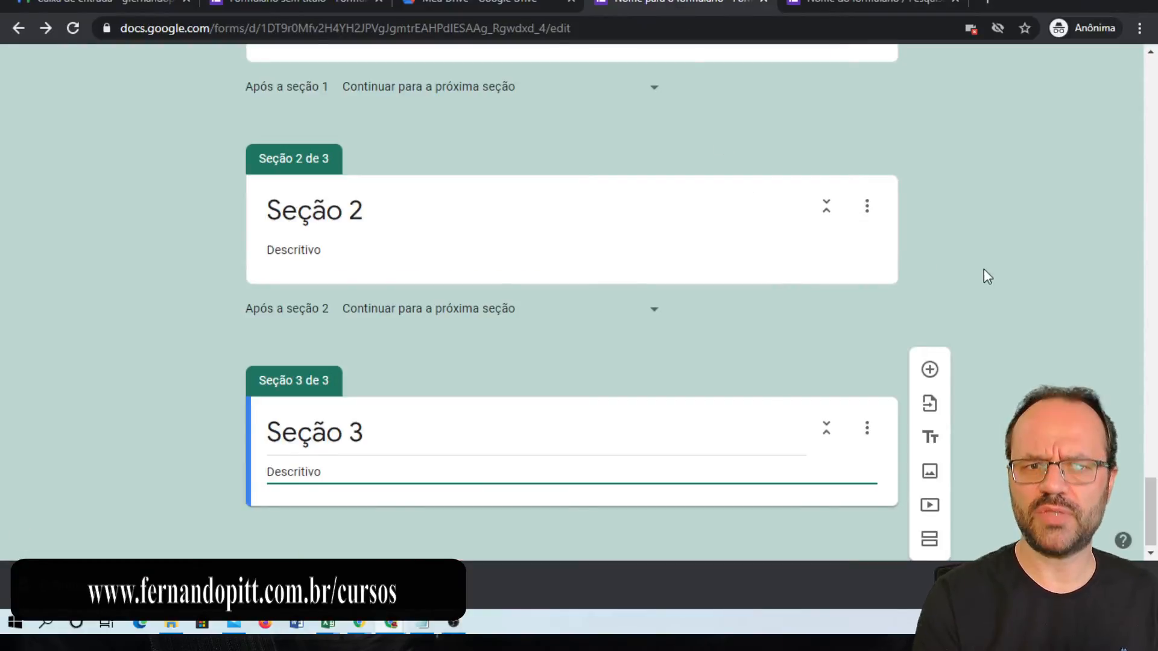
scroll(984, 269, up, 6)
scroll(984, 268, up, 20)
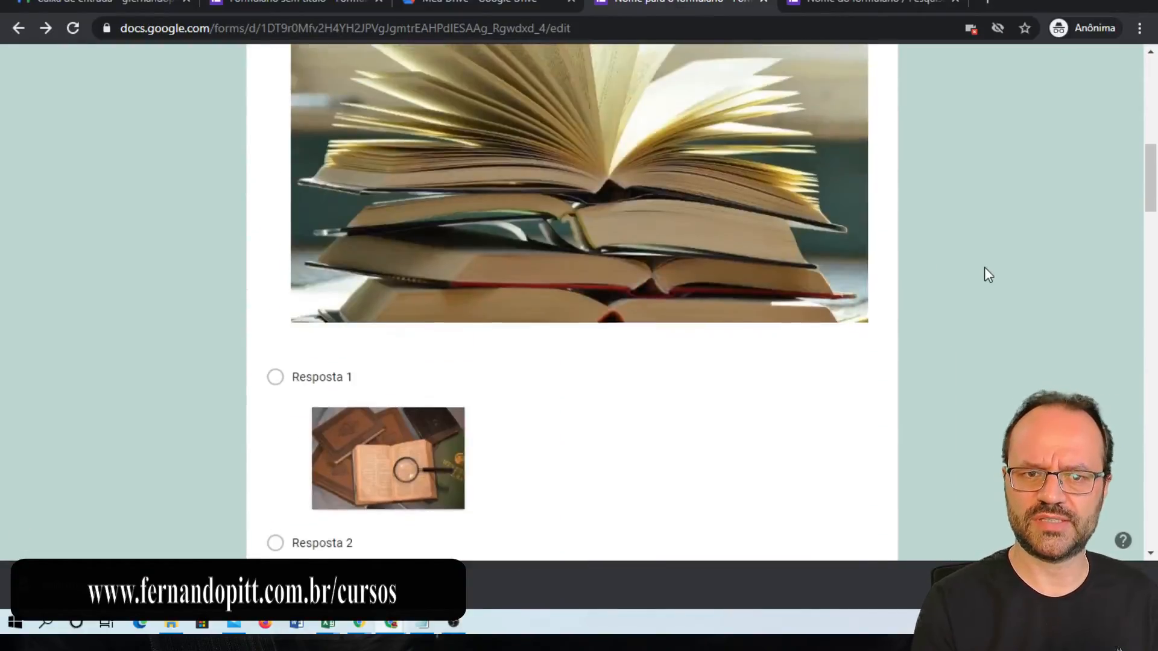
scroll(985, 268, down, 15)
scroll(985, 268, up, 4)
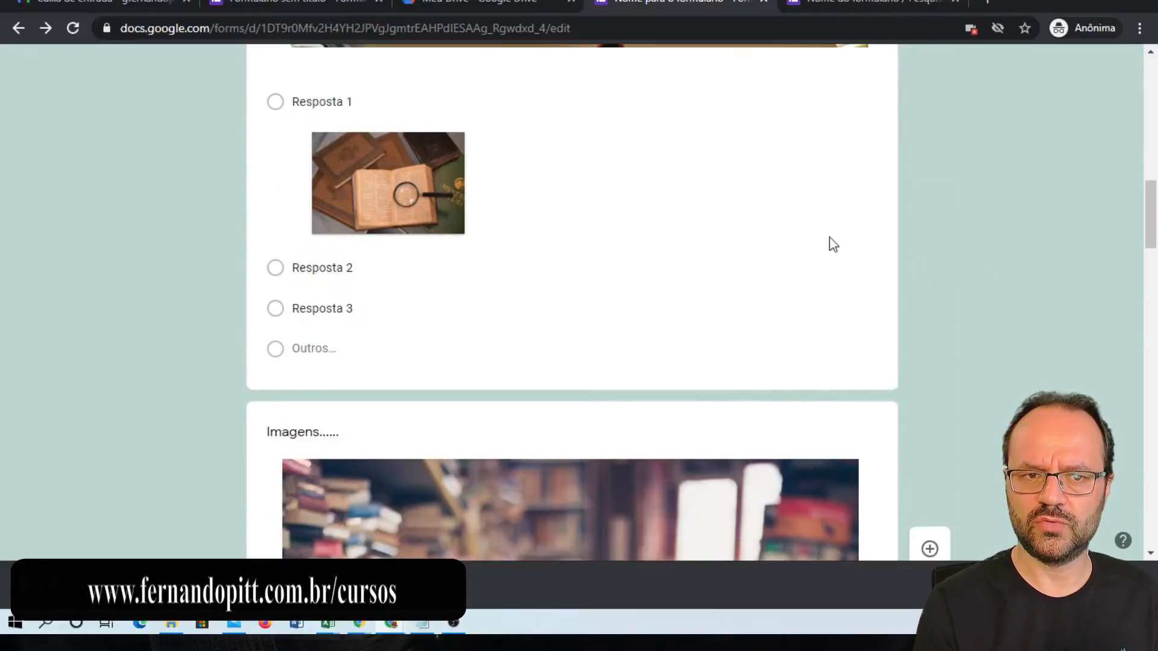
click(686, 234)
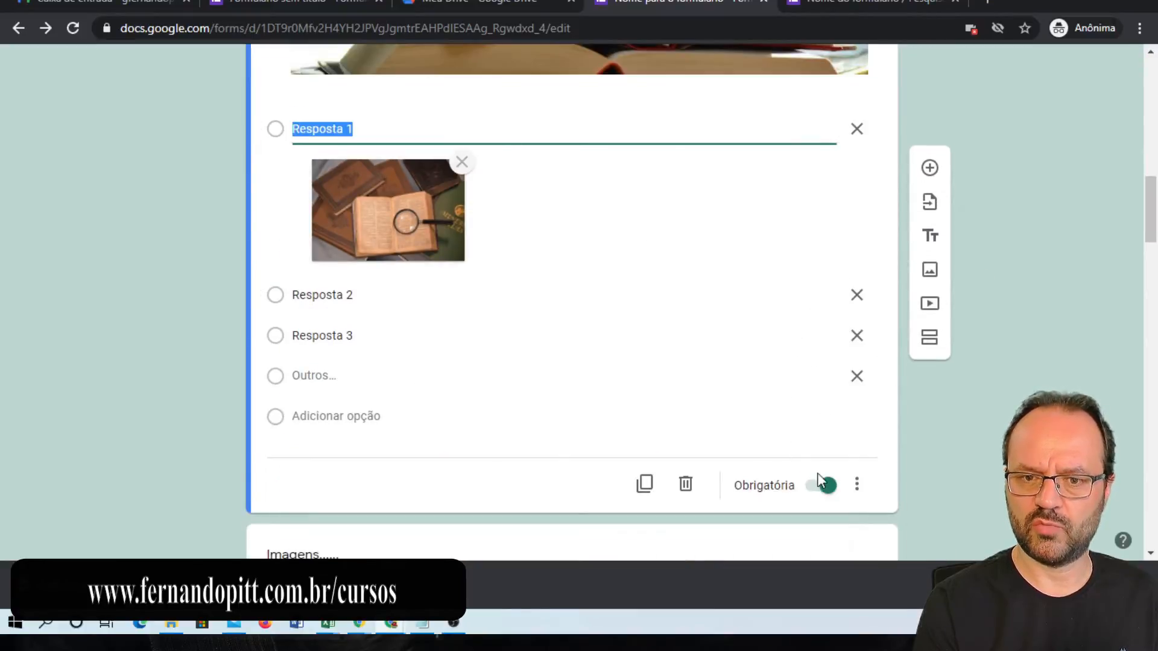
- In the published form, answer the image question with "Resposta 1" and the "Lista suspenas" question with "Opção 2"
click(820, 6)
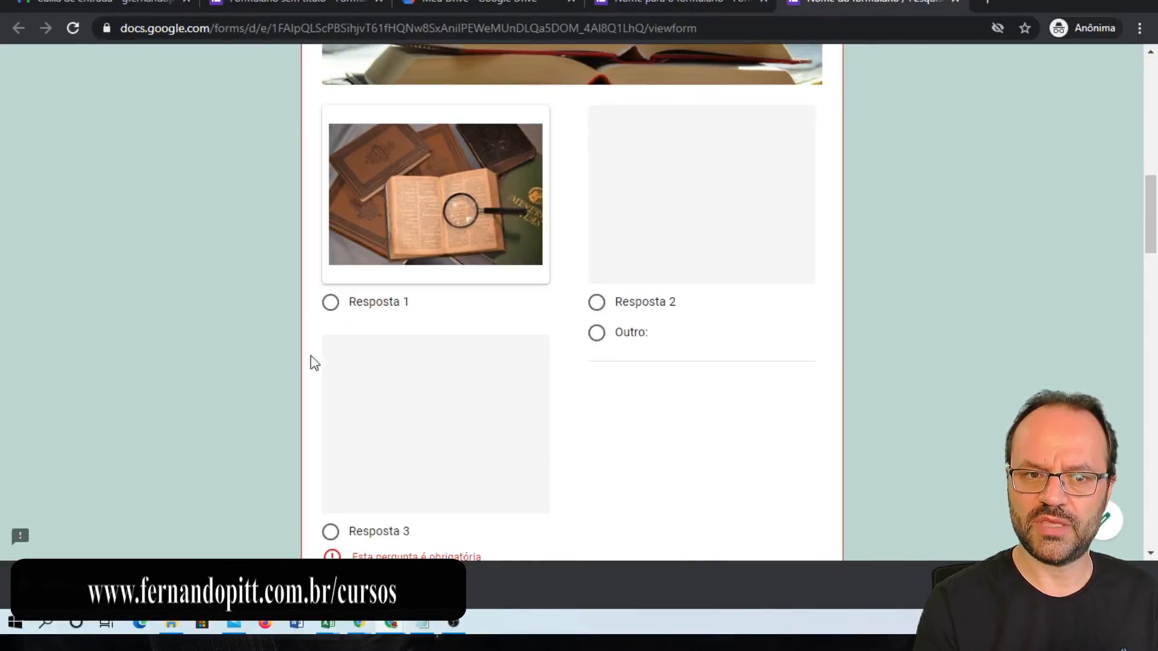
click(329, 304)
scroll(560, 336, down, 5)
scroll(559, 336, down, 12)
click(504, 284)
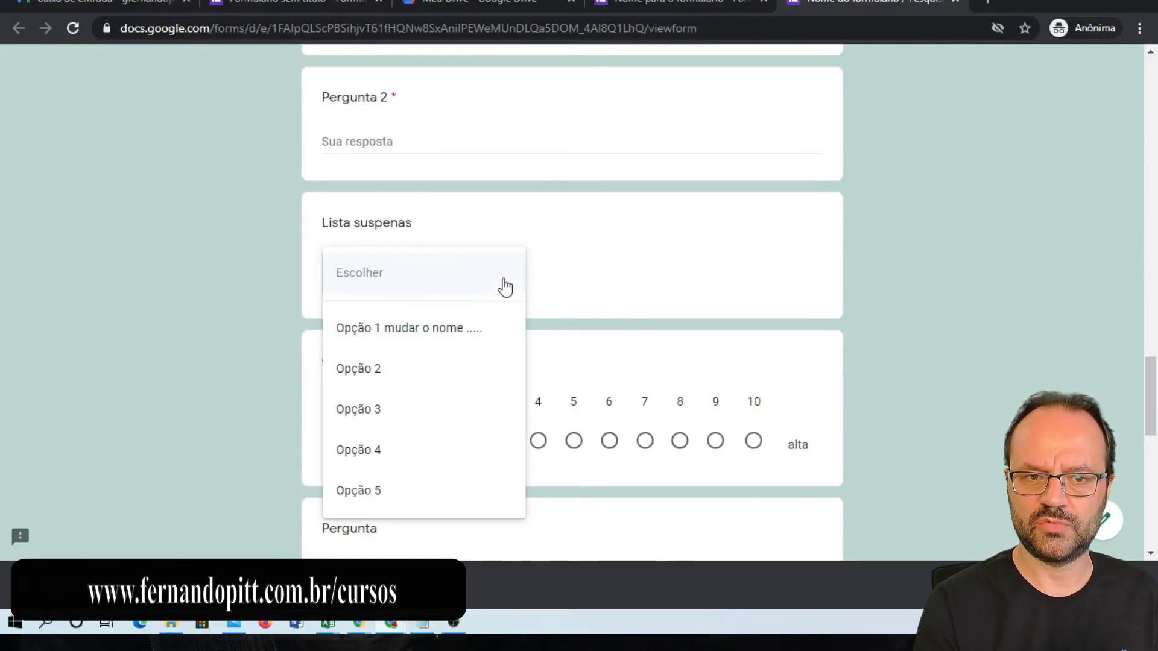
click(386, 368)
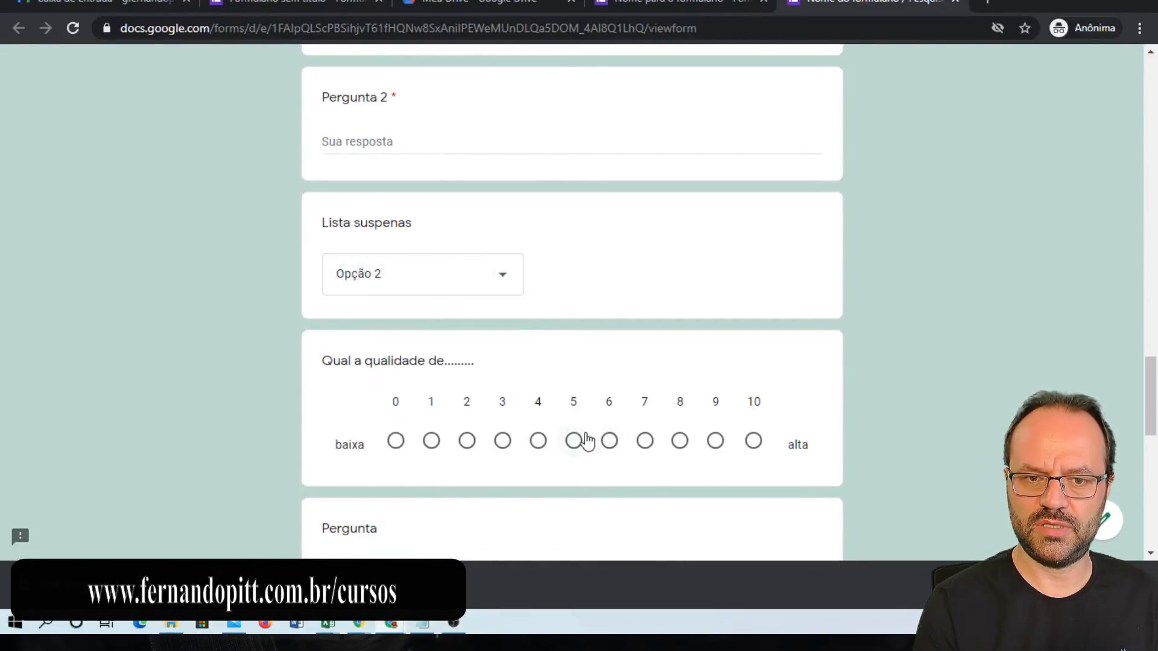
- Rate the quality question 5 and answer 1 for Televisão, Rádio, Celular and Carros in the grid question
click(575, 441)
scroll(603, 422, down, 5)
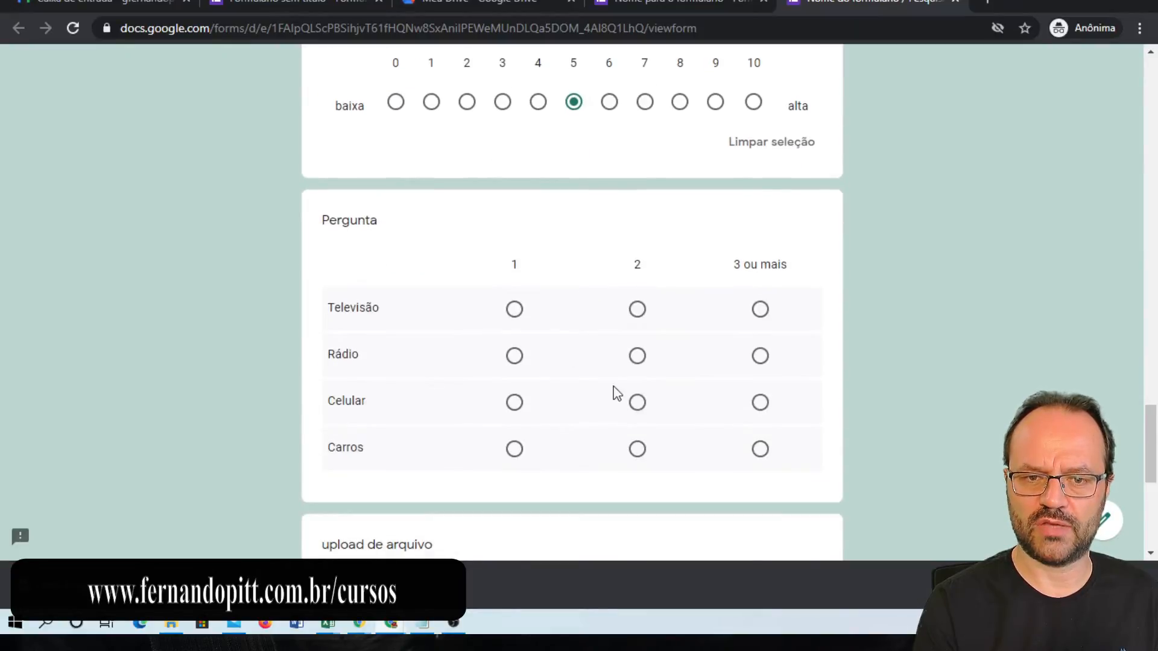
click(514, 310)
click(514, 356)
click(514, 402)
click(514, 448)
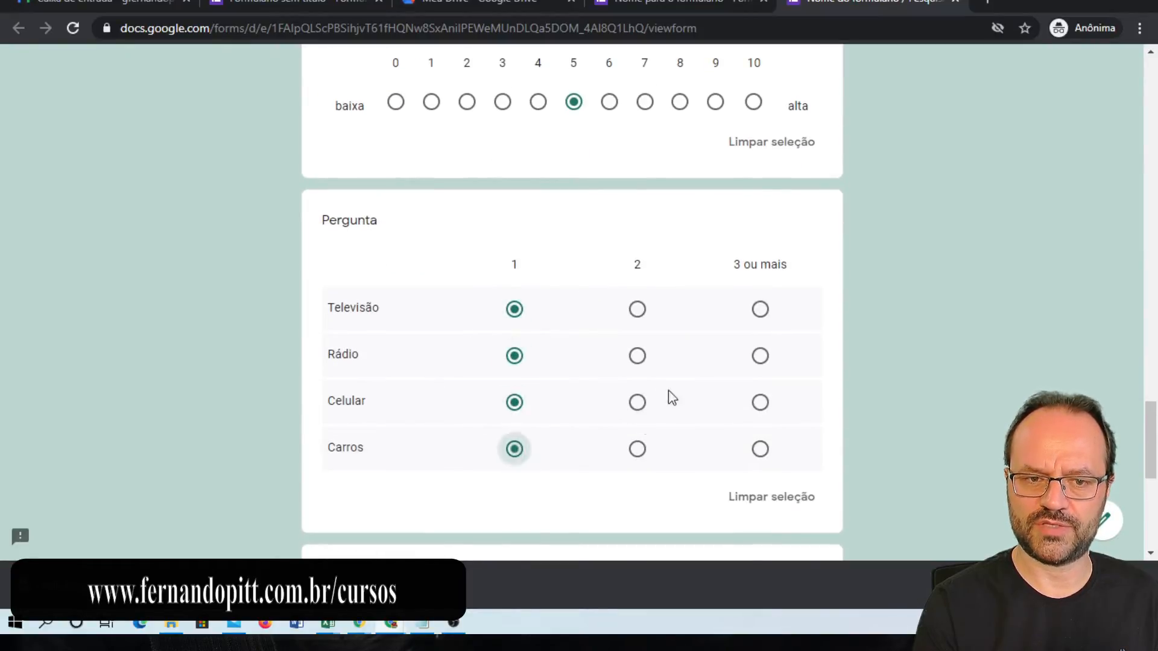
- Try to continue to the following section, and answer the required Pergunta 2 question with "resposta 2"
scroll(670, 392, down, 5)
scroll(668, 370, down, 3)
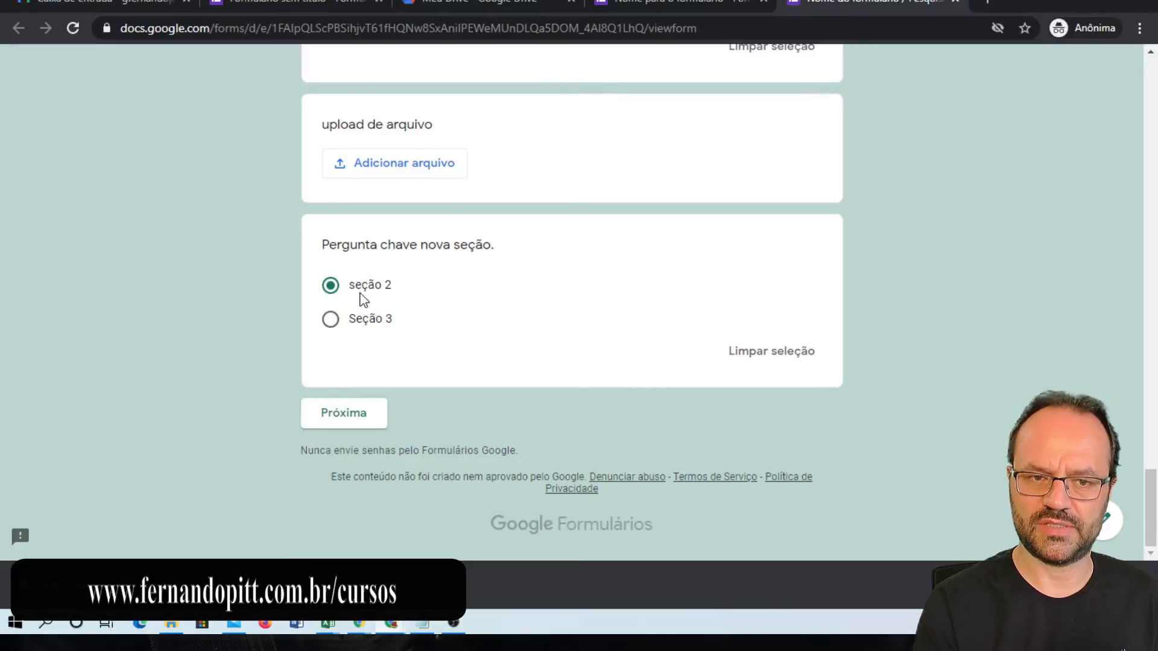
click(361, 416)
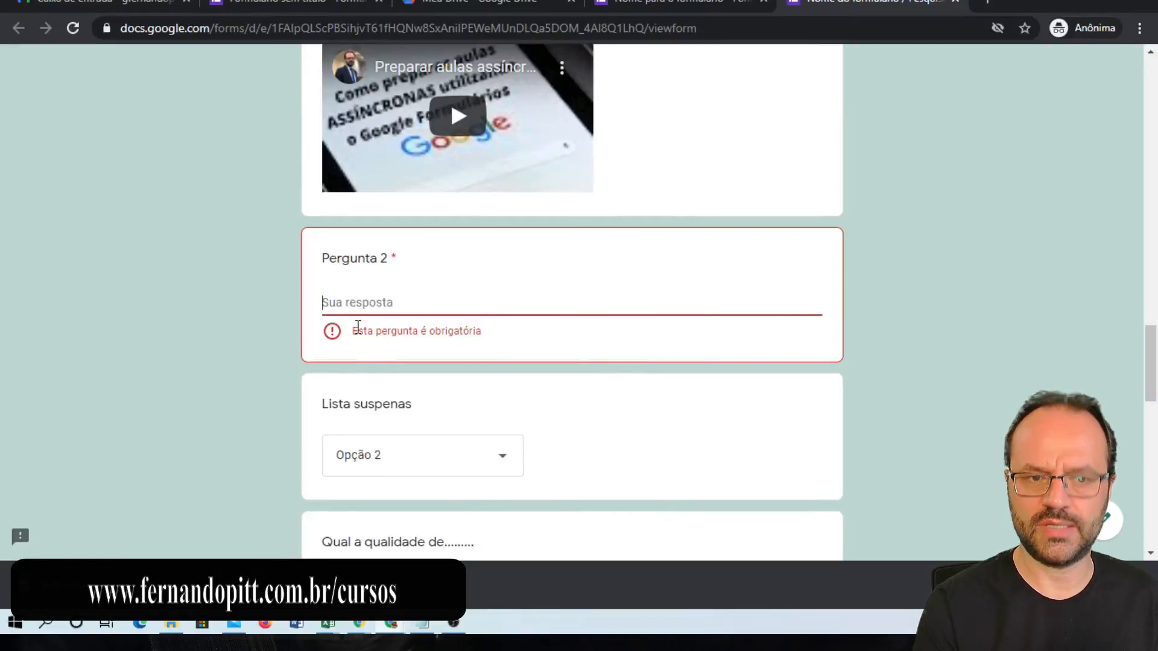
text(respota)
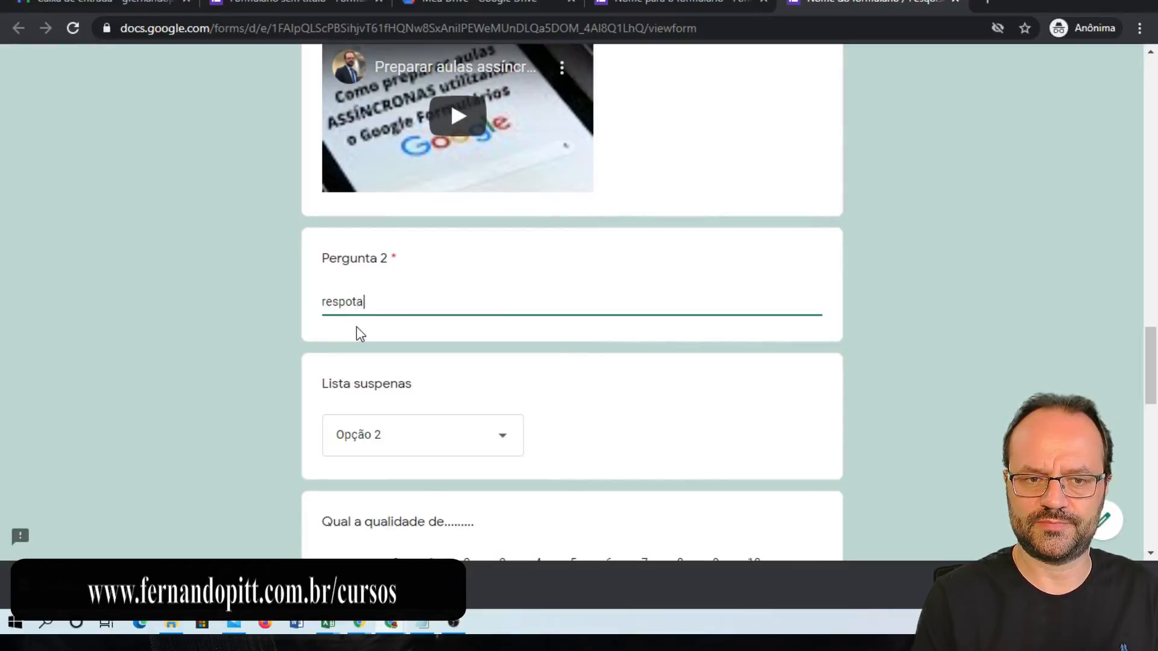
text(posta 2)
key(Left)
key(Left)
key(Left)
key(Left)
text(s)
- Continue from the section-choice question through the Seção 2 and Seção 3 pages of the published form, and go back one page
scroll(477, 386, down, 14)
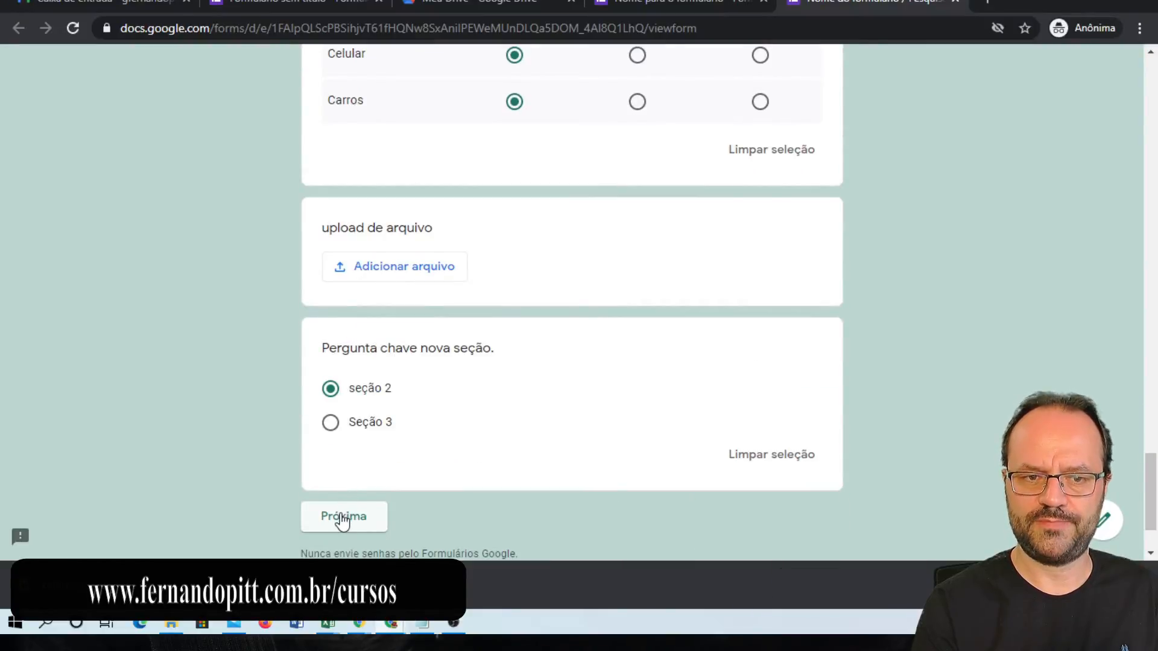
click(343, 517)
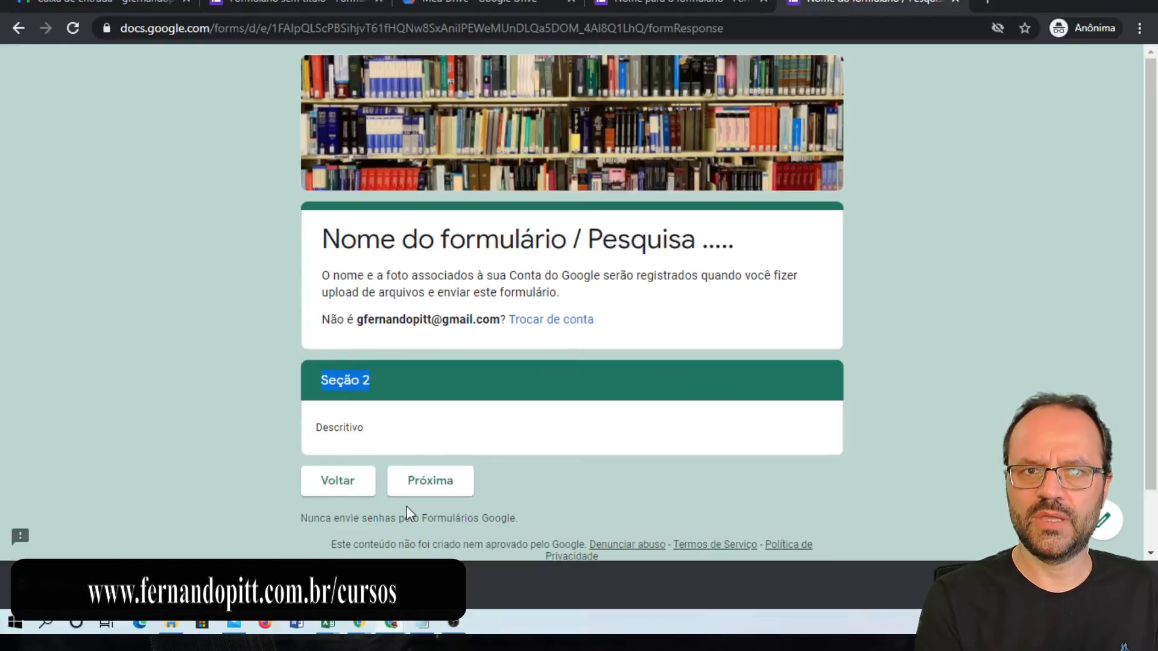
click(435, 490)
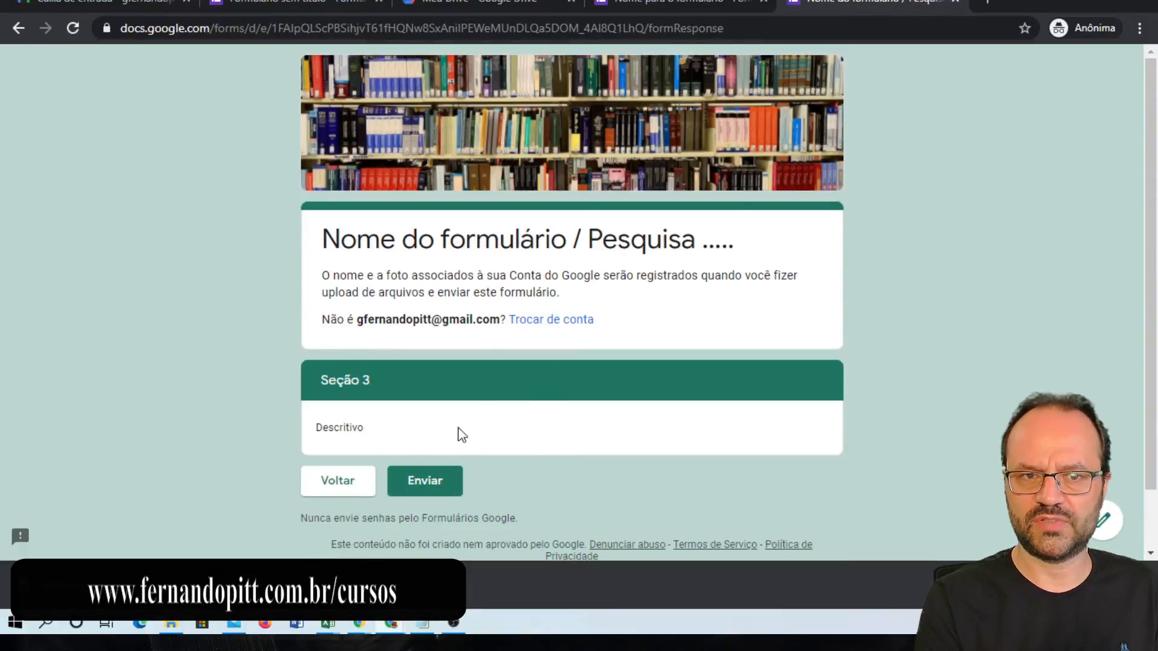
click(352, 490)
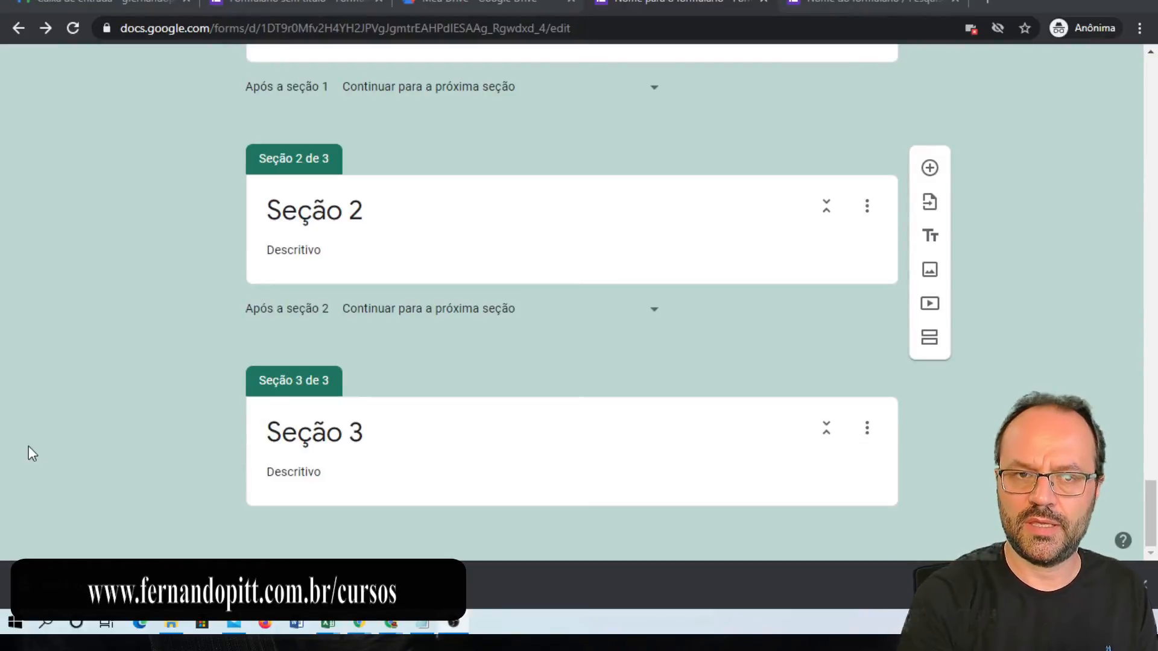
- Review the sections and questions in the form editor, from the section-choice question and Seção 3 up to Pergunta 01
scroll(194, 431, up, 4)
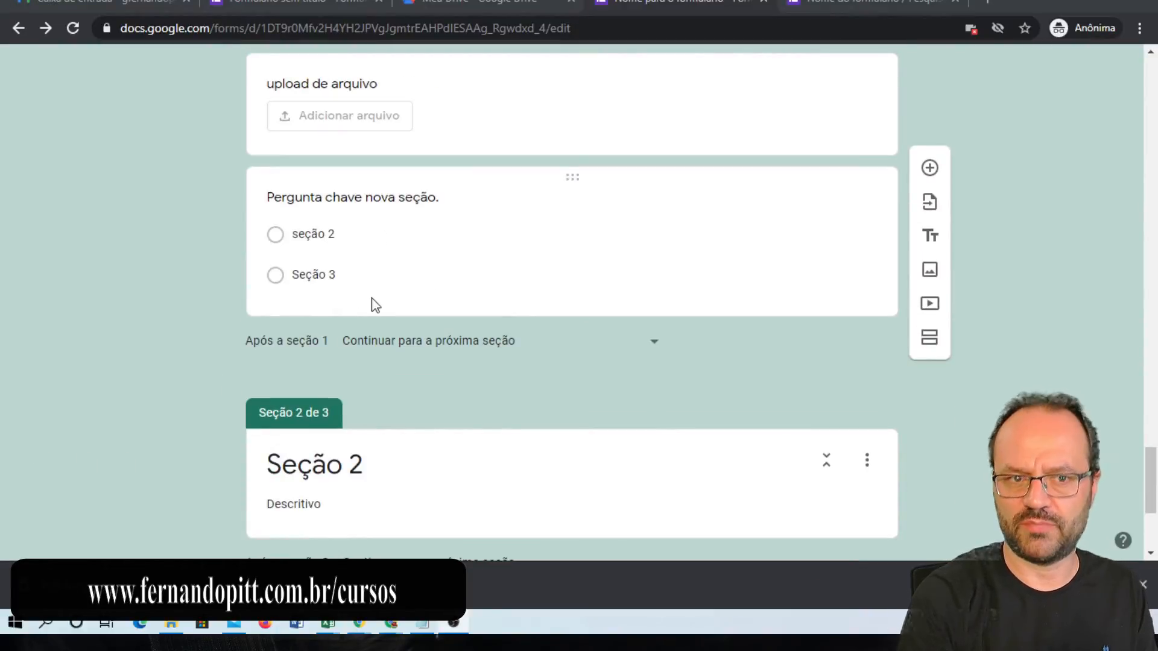
scroll(260, 401, down, 3)
scroll(261, 401, down, 2)
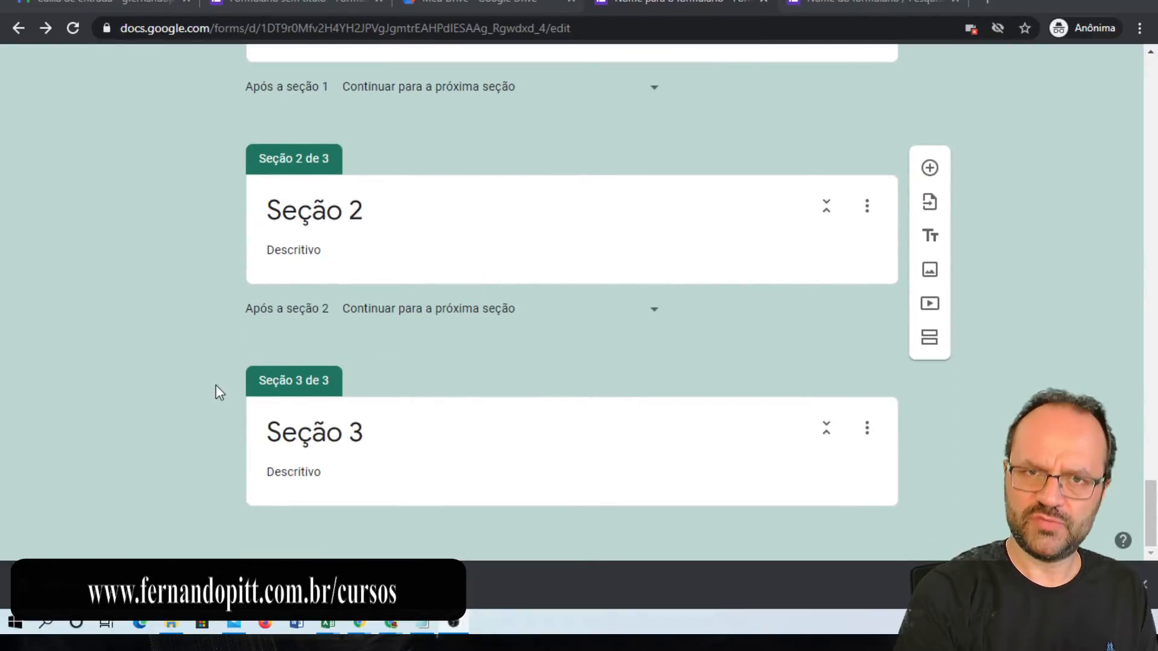
scroll(186, 395, up, 10)
scroll(185, 393, up, 15)
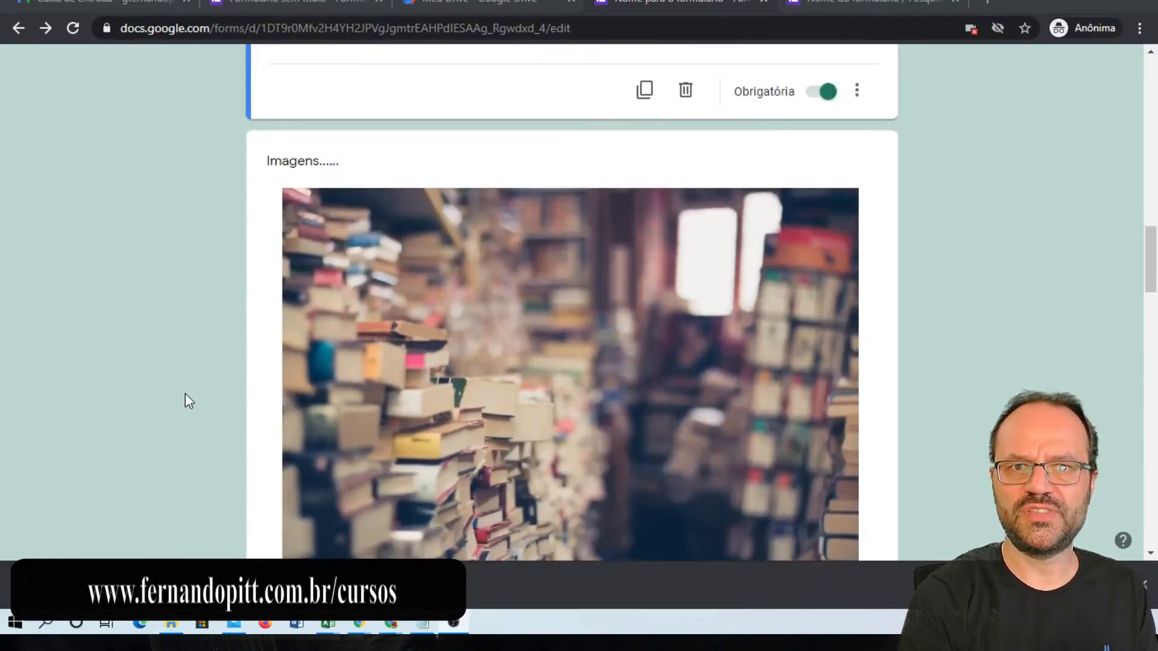
scroll(184, 399, up, 5)
scroll(184, 399, down, 8)
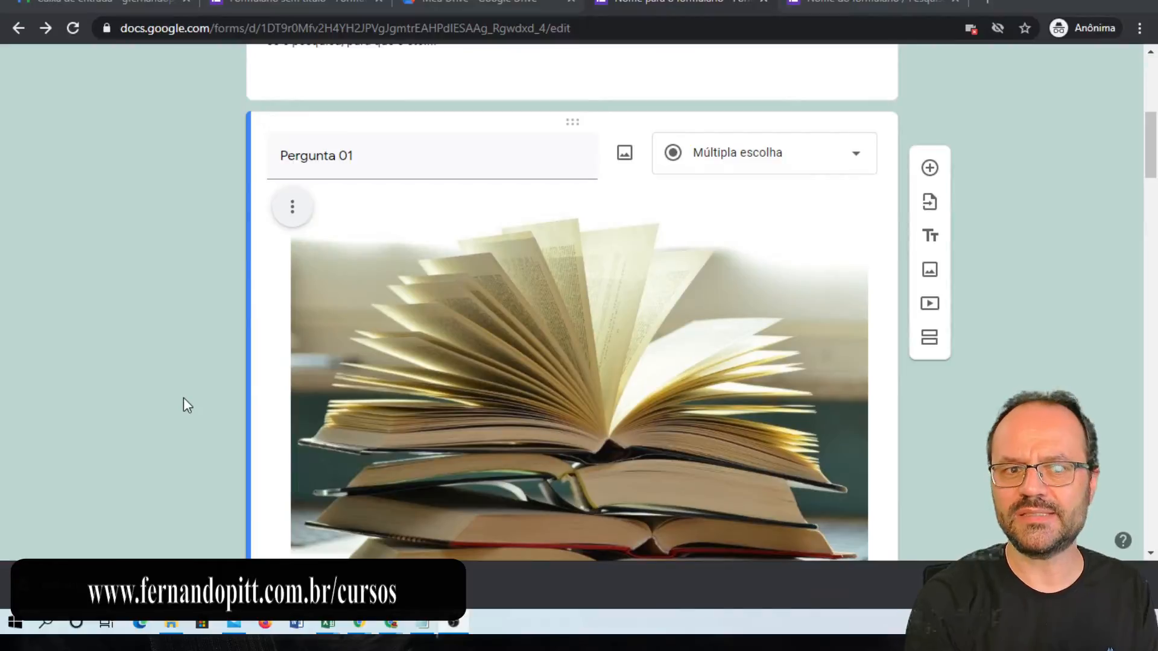
scroll(163, 389, down, 3)
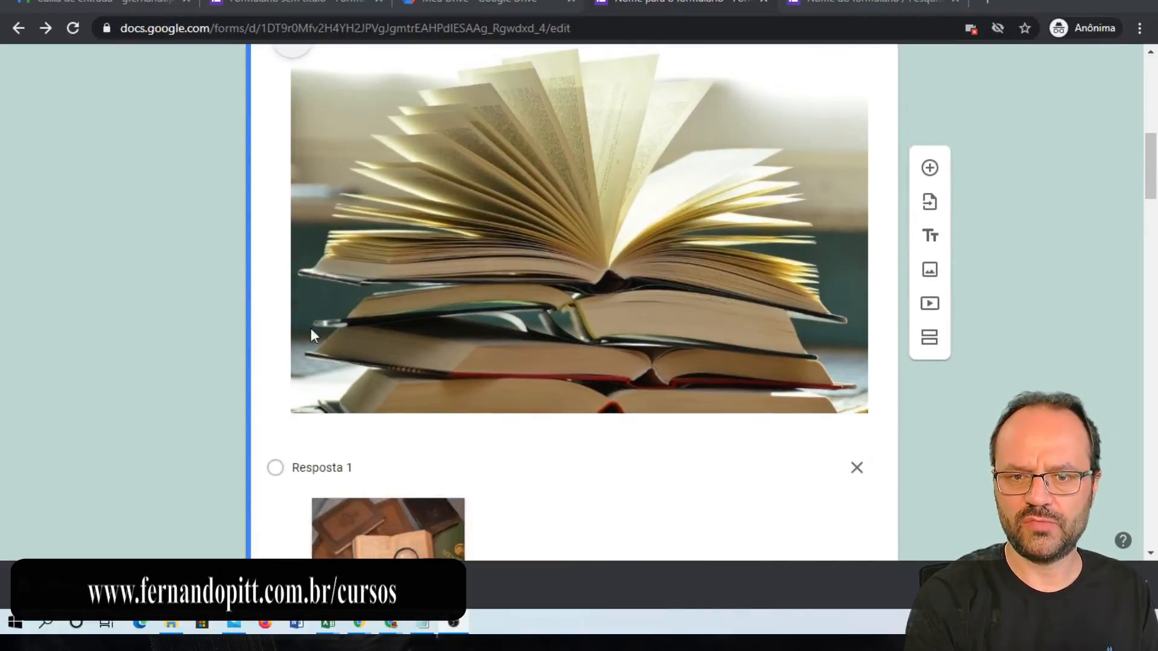
scroll(305, 296, up, 3)
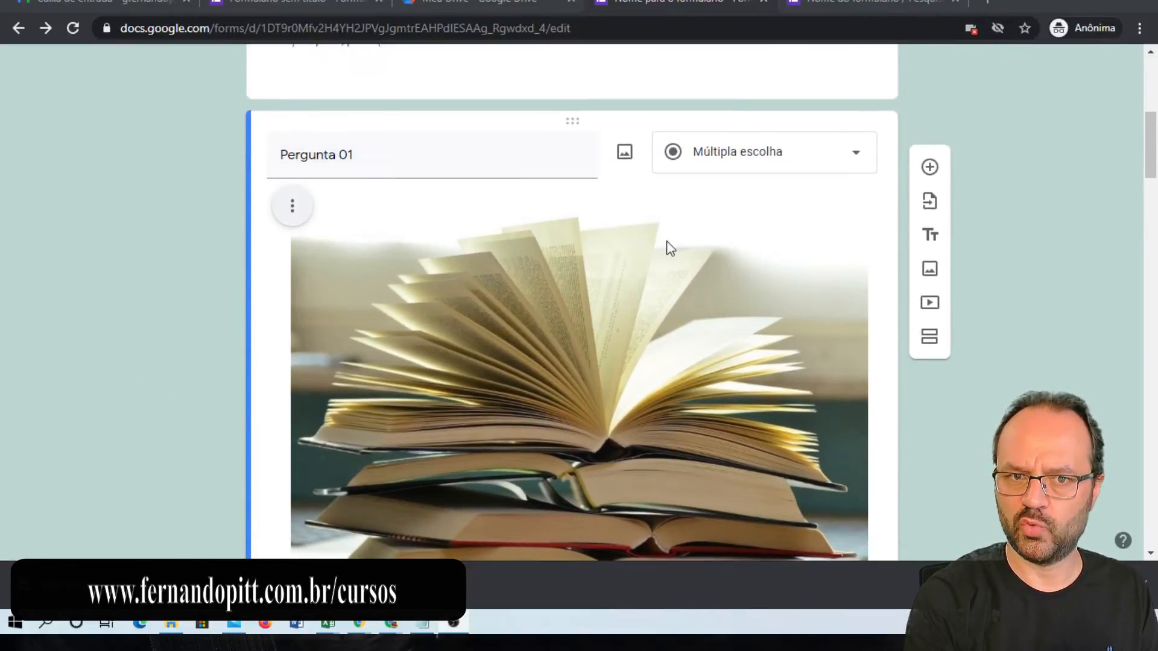
- Turn the required setting of the Pergunta 01 question off and back on
scroll(667, 244, down, 6)
scroll(670, 248, down, 5)
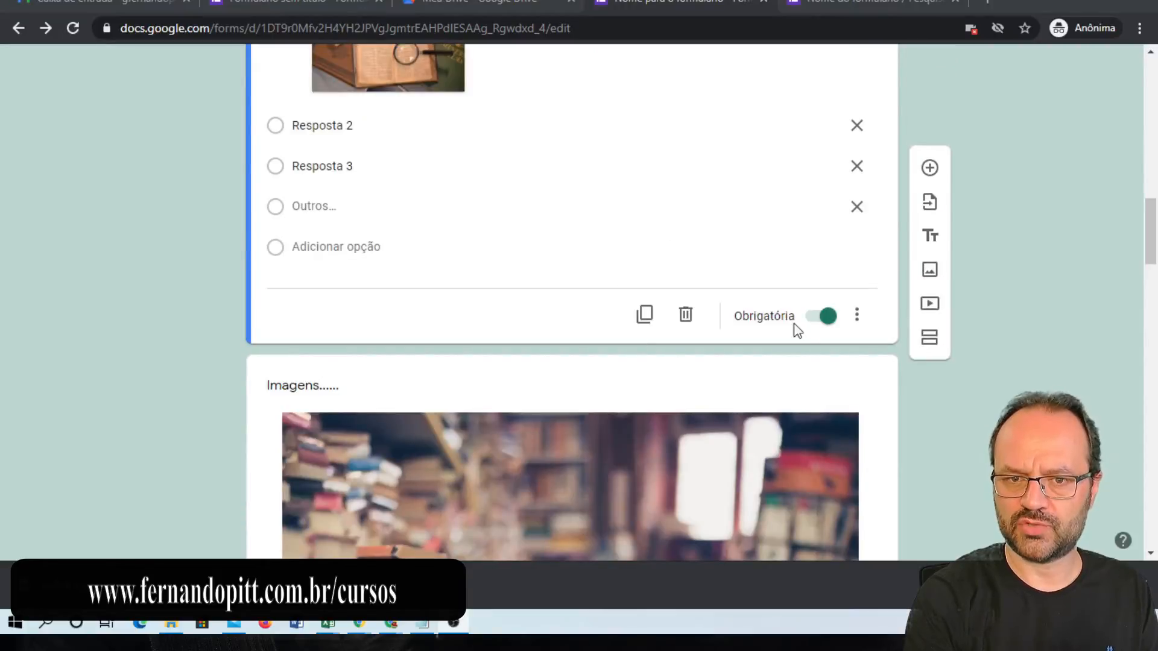
click(820, 318)
click(823, 318)
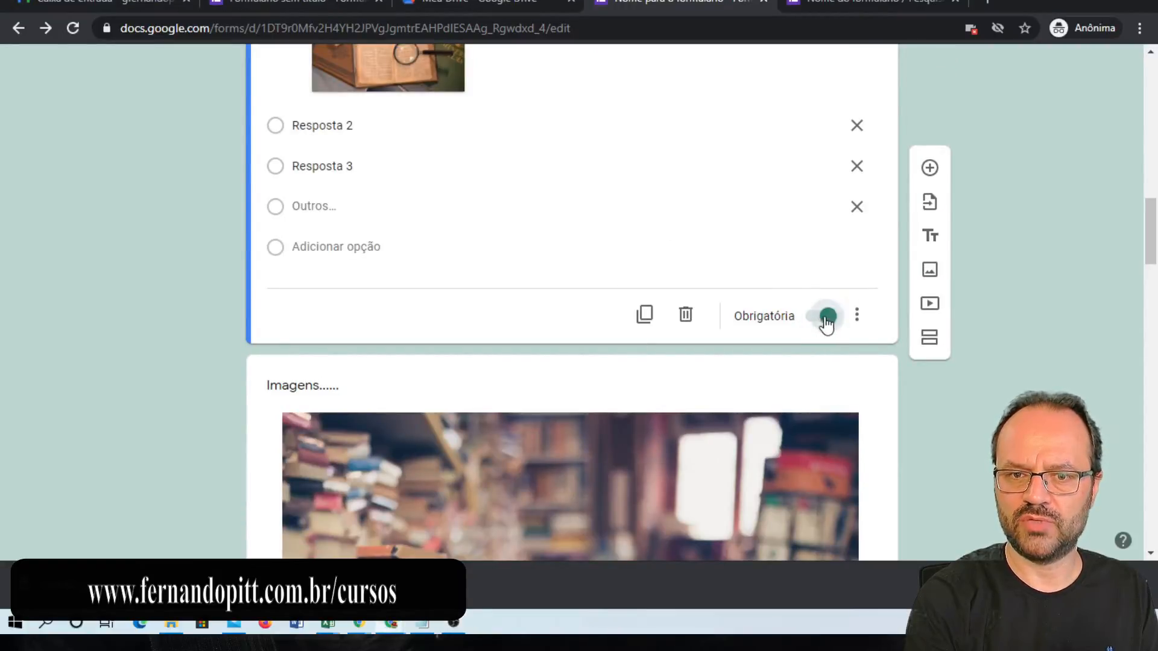
- Enable the description for the Pergunta 01 question and enter "Descrever algo sobre a pergunta....."
click(857, 319)
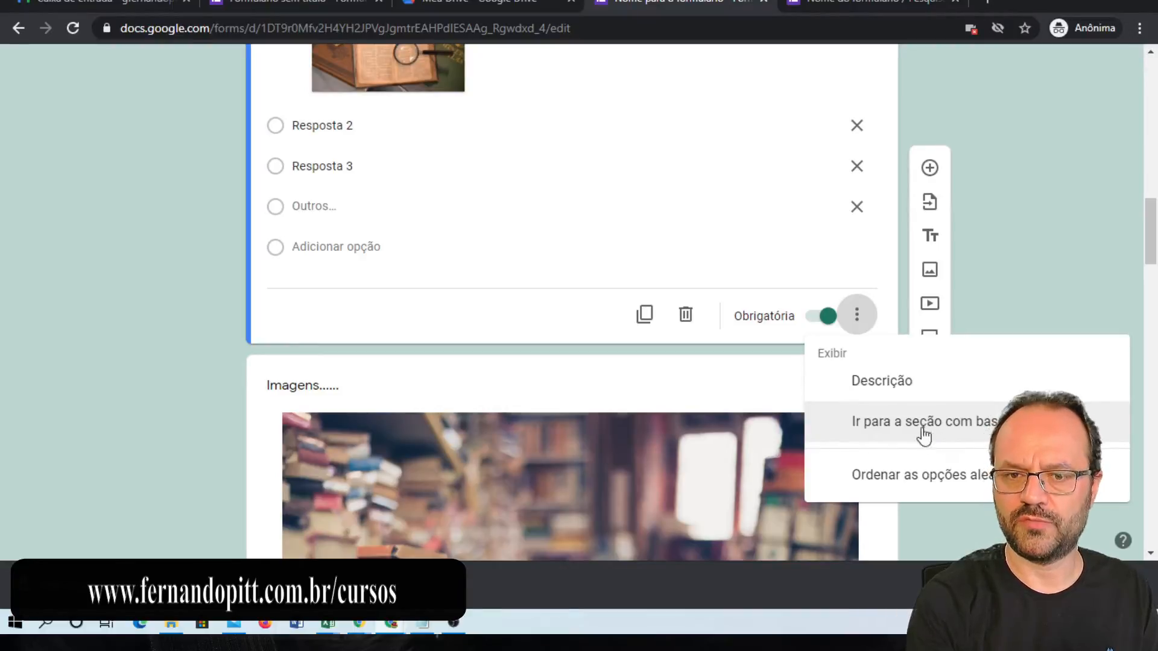
click(881, 386)
scroll(483, 359, up, 5)
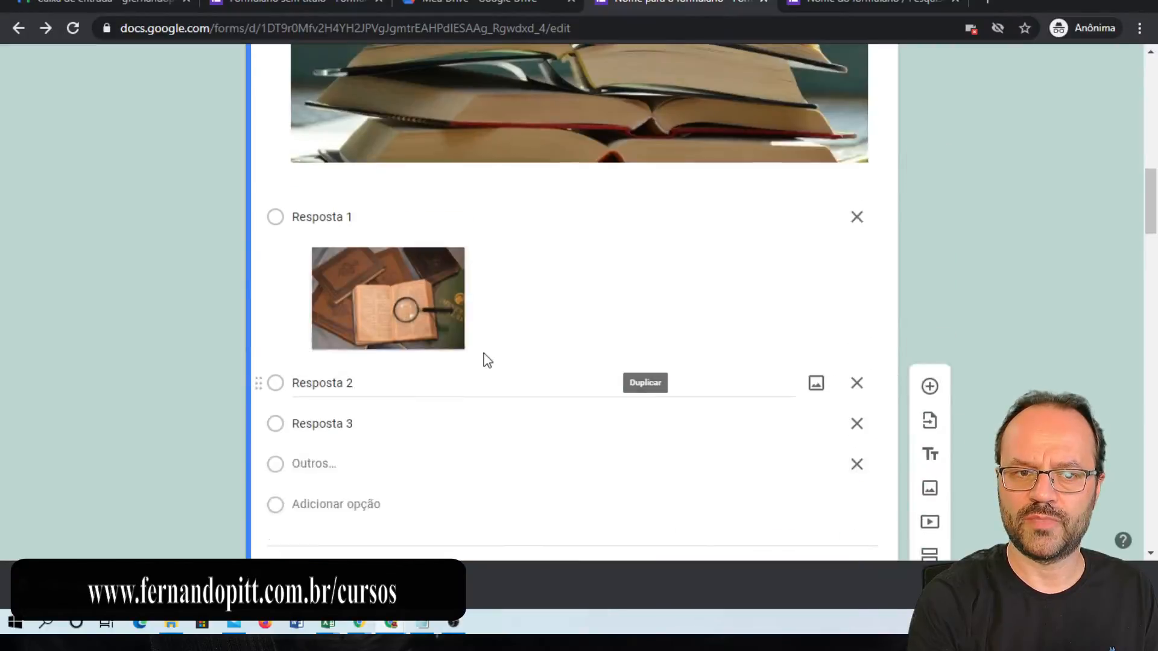
scroll(422, 332, up, 8)
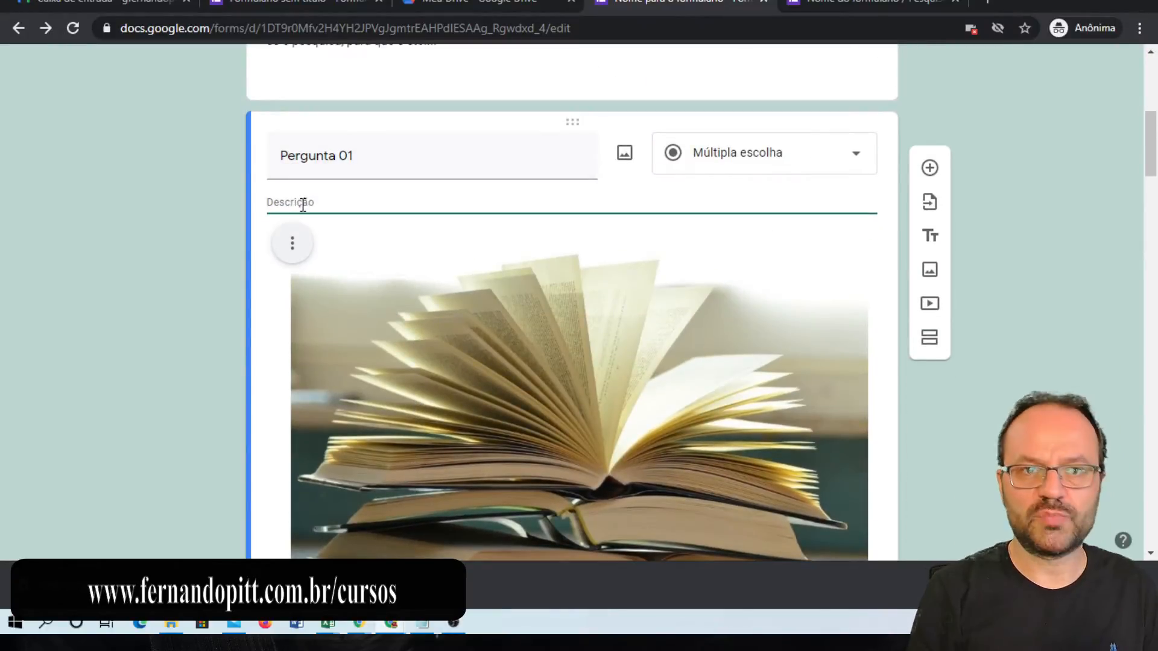
text(D)
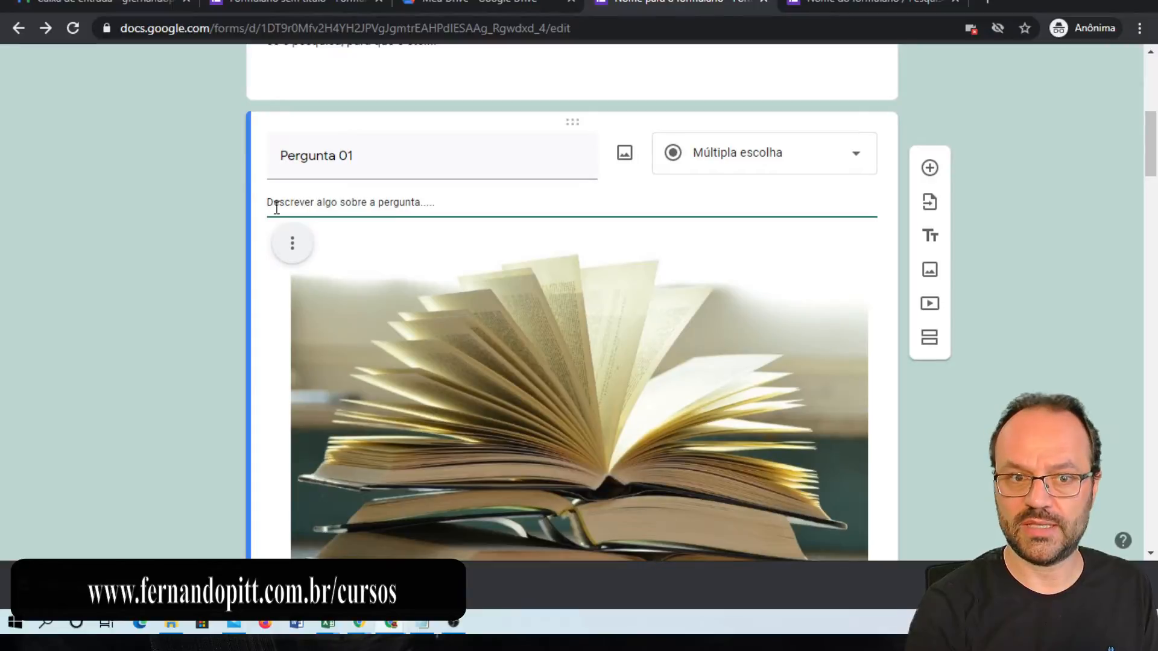
- Enable the hover text for the image in the Imagens block and enter "texto a ser exibido sobre a imagem."
scroll(544, 249, down, 8)
scroll(544, 248, up, 2)
scroll(544, 248, down, 7)
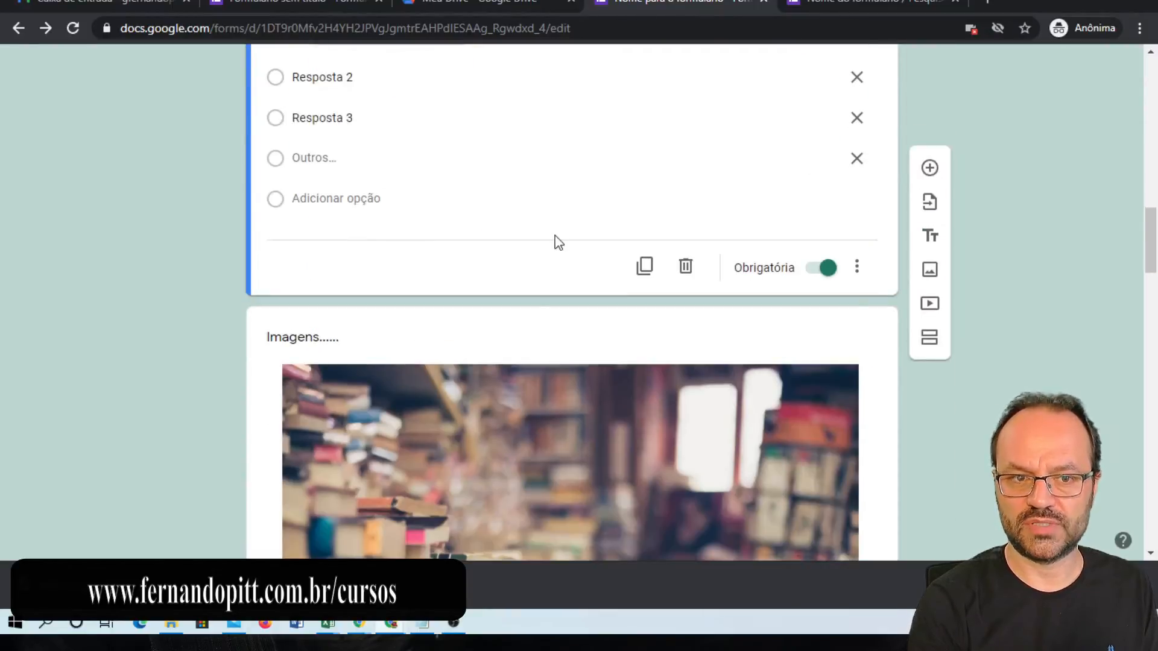
scroll(553, 237, up, 3)
scroll(553, 237, down, 10)
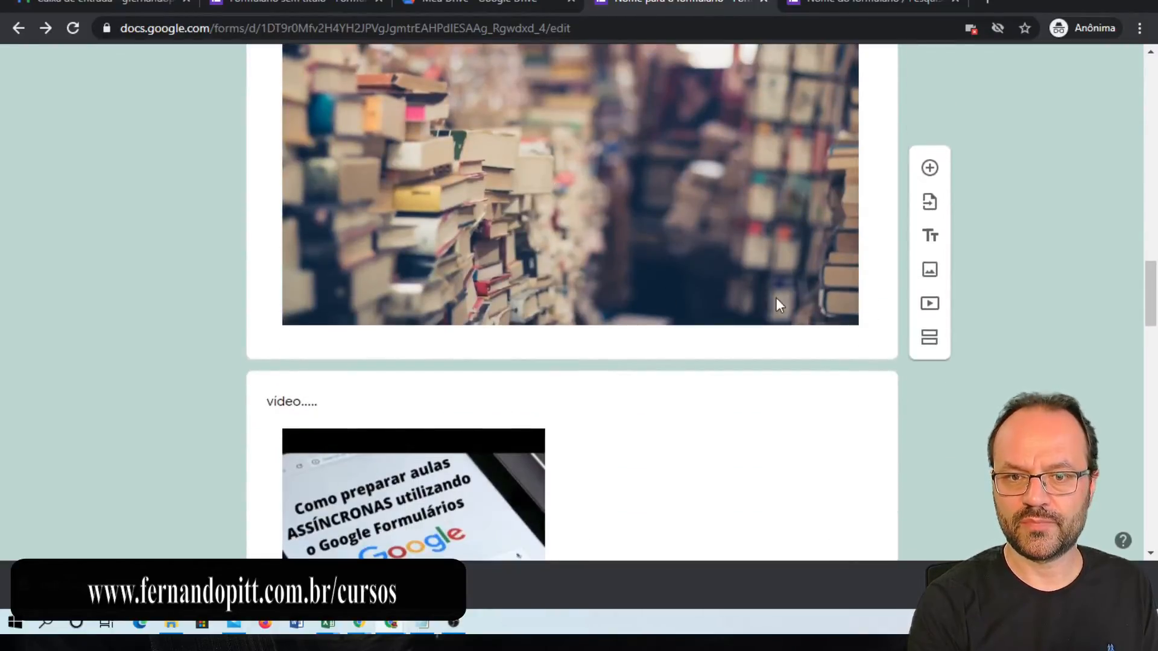
scroll(778, 305, up, 1)
click(781, 328)
scroll(889, 414, down, 1)
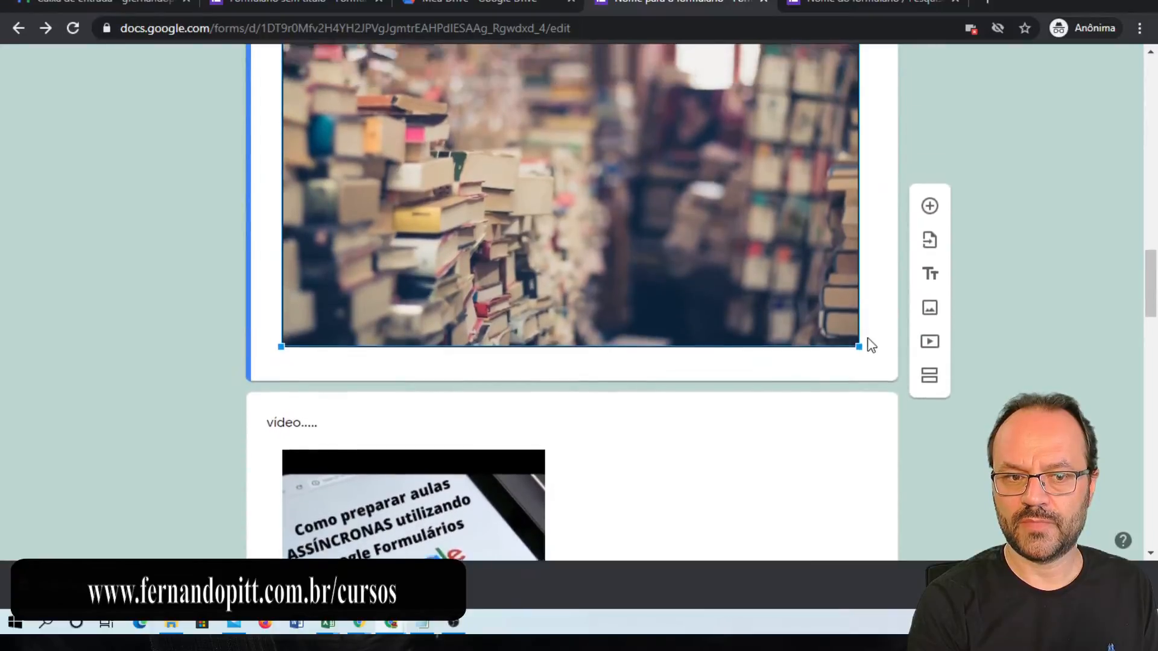
scroll(642, 266, up, 3)
triple_click(582, 151)
scroll(824, 253, down, 1)
scroll(808, 265, down, 5)
scroll(783, 258, up, 9)
click(878, 304)
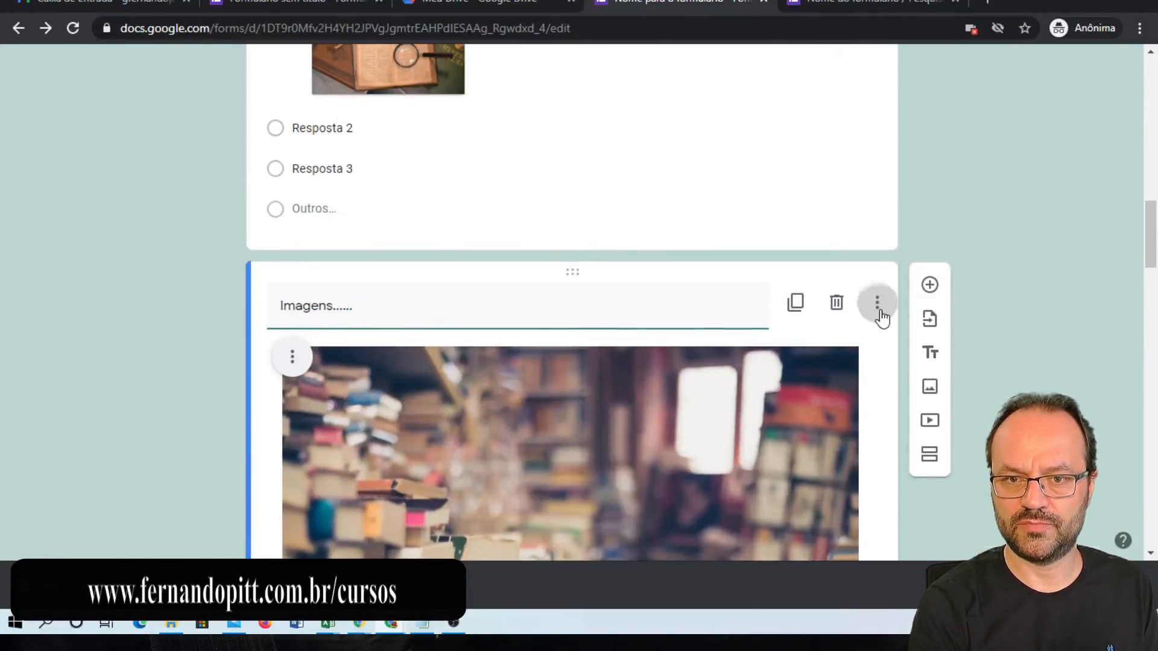
click(879, 310)
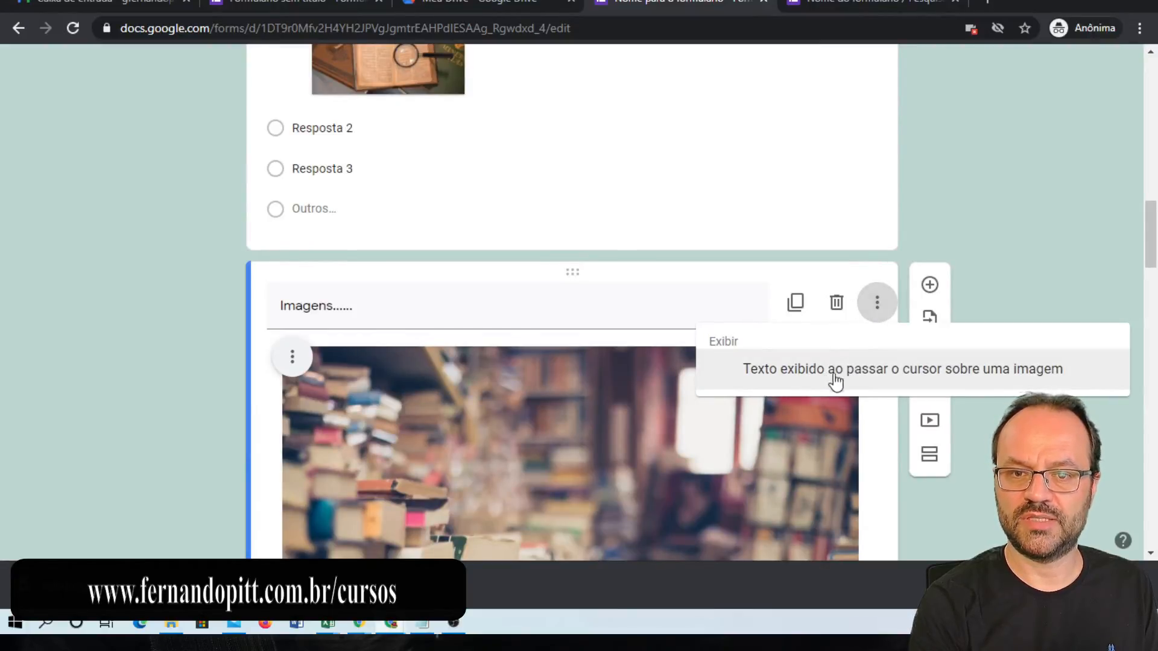
click(866, 373)
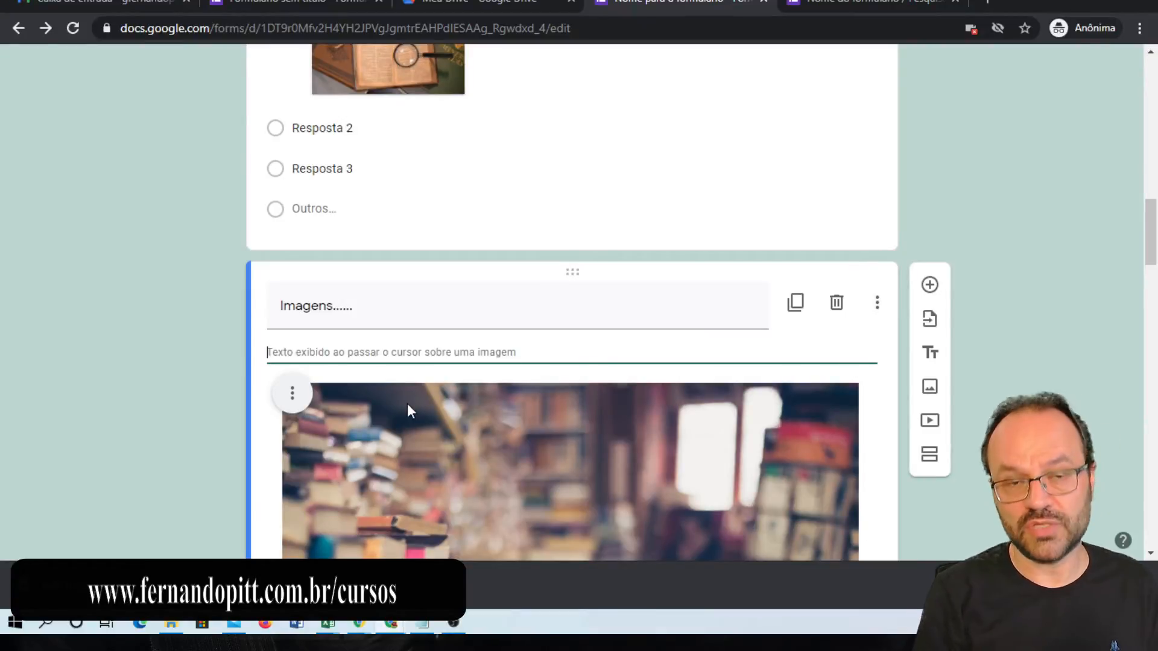
text(te)
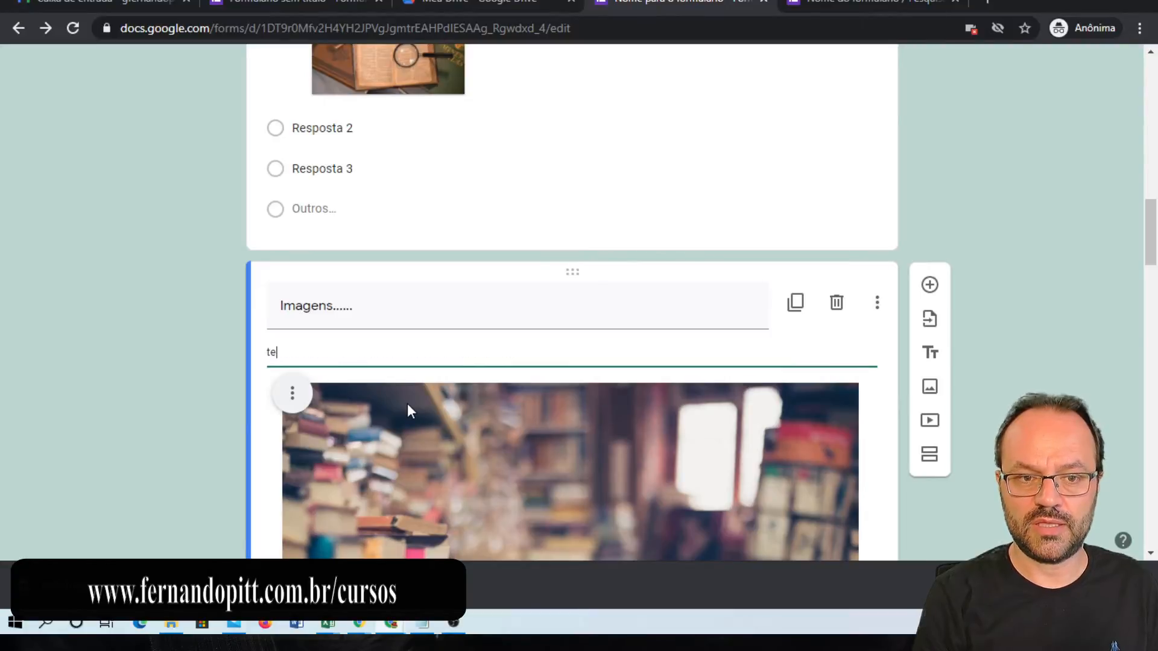
text(xto a ser )
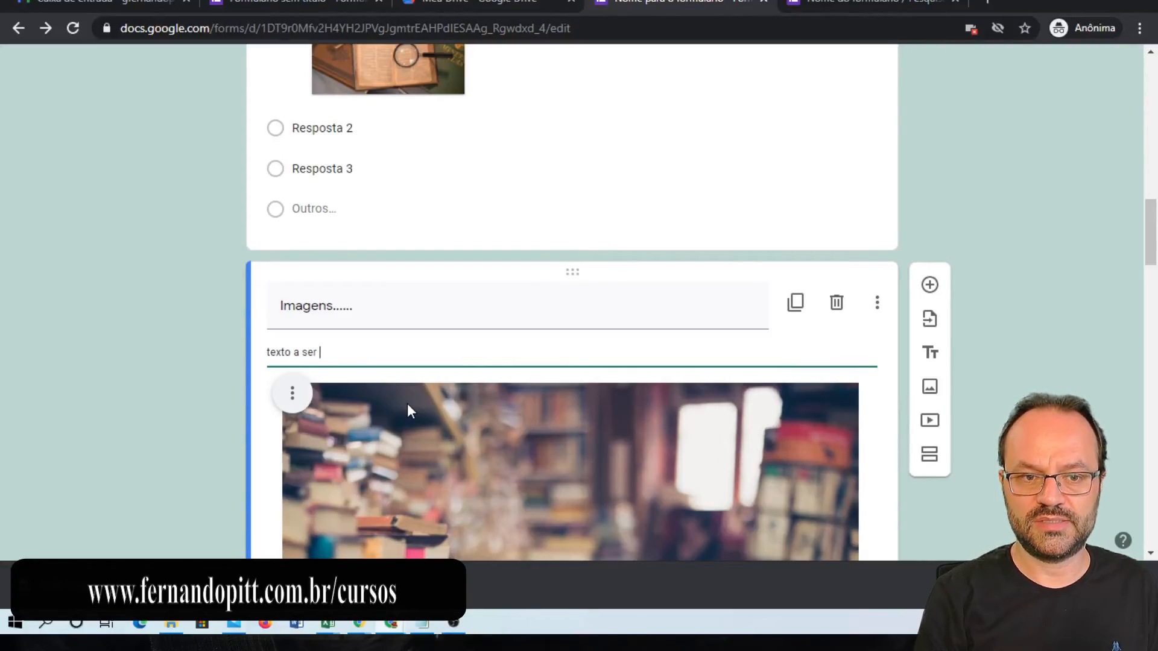
text(exibido s)
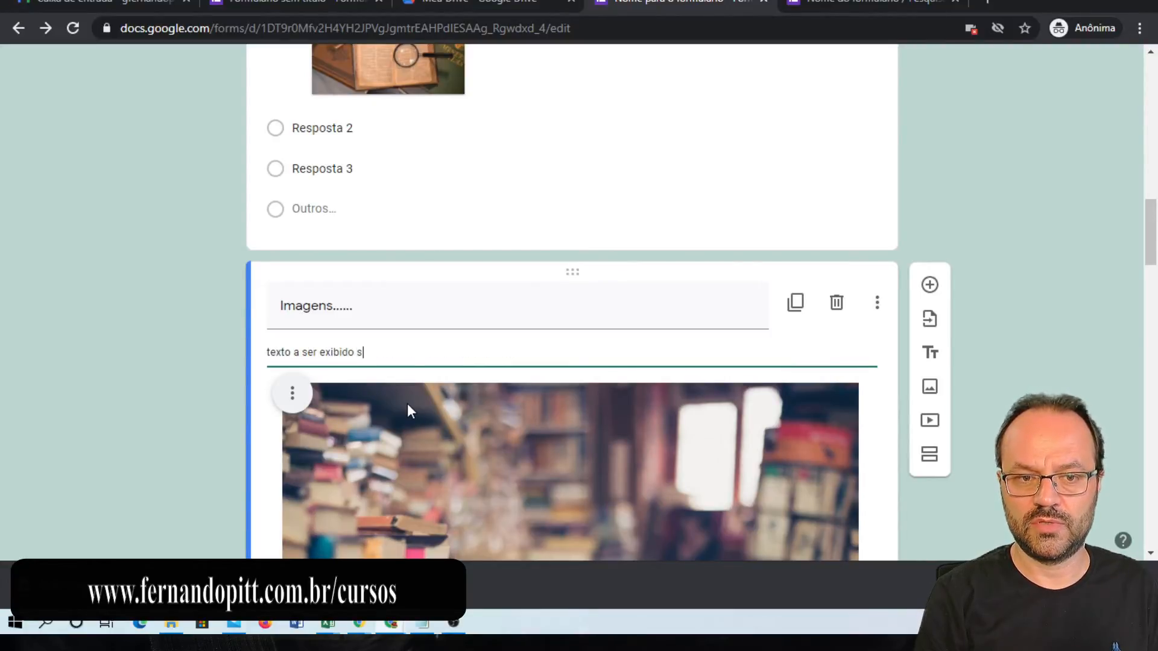
text(obre a imagem.)
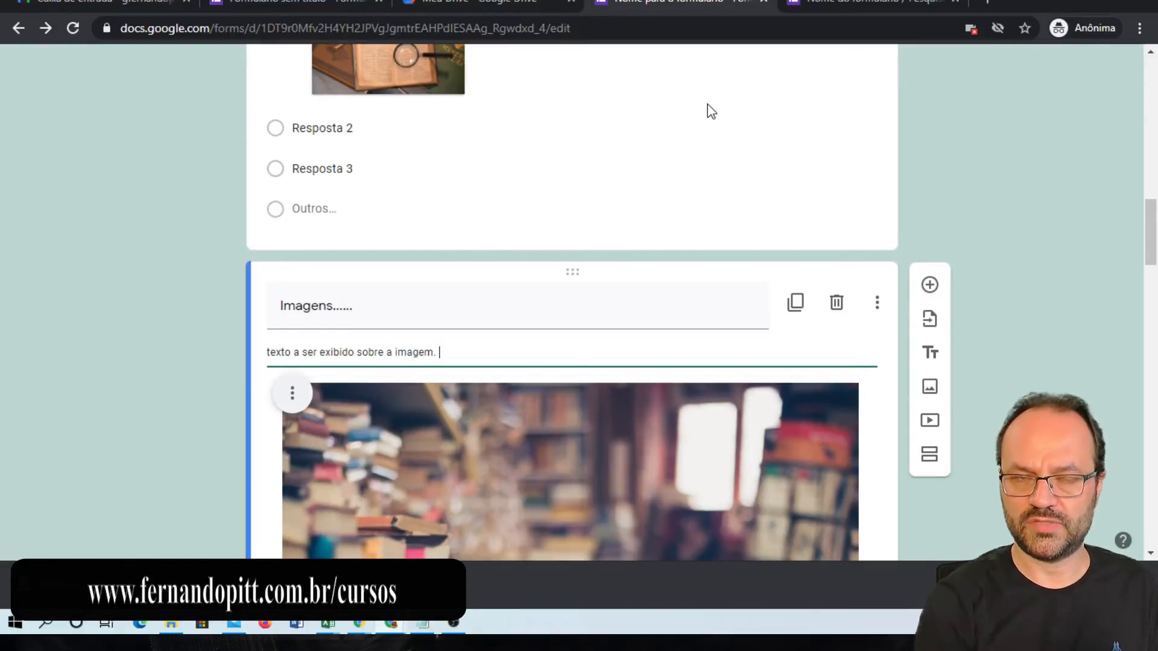
- Reload the published form from its first page and check the description under Pergunta 01
click(828, 3)
click(748, 30)
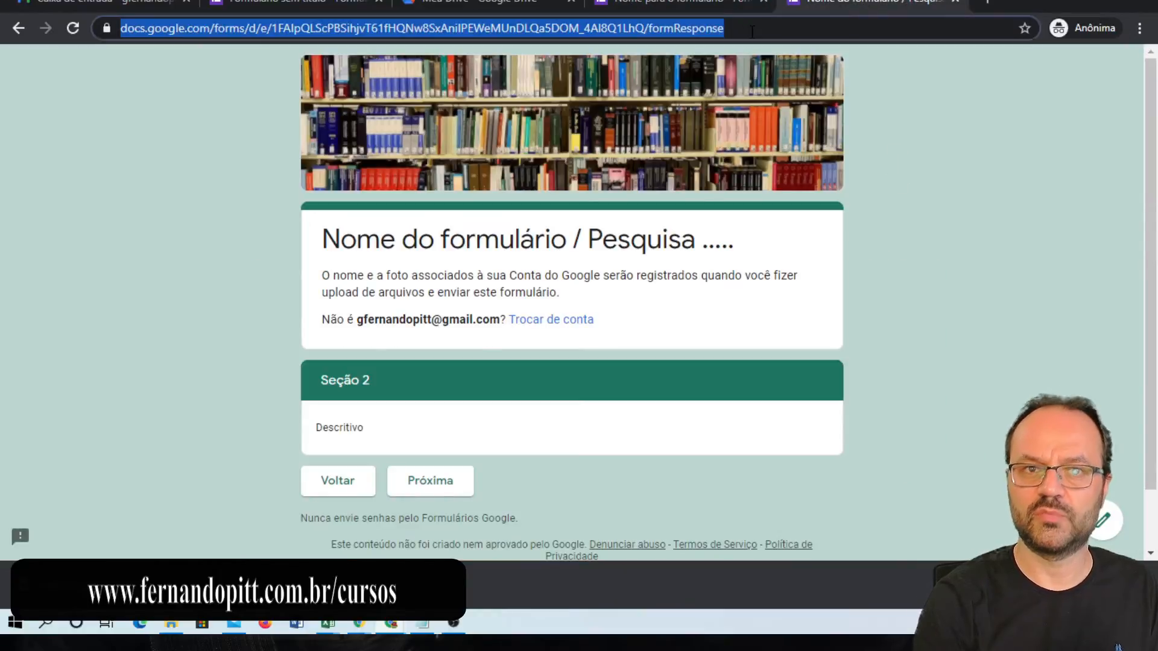
key(Return)
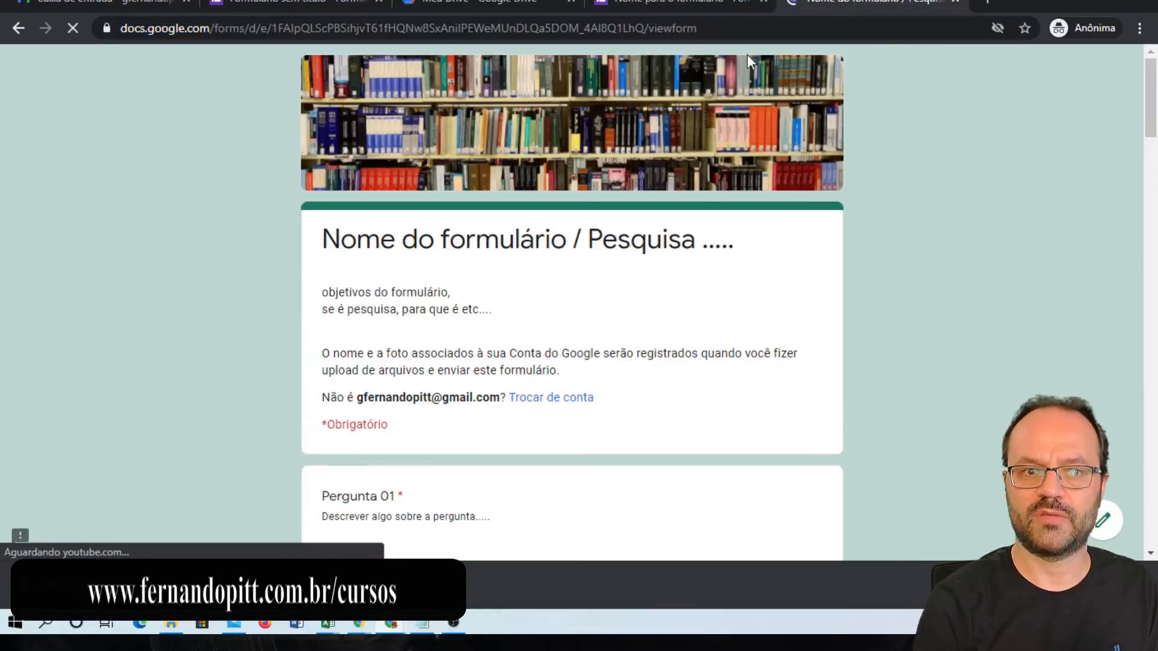
scroll(740, 91, down, 5)
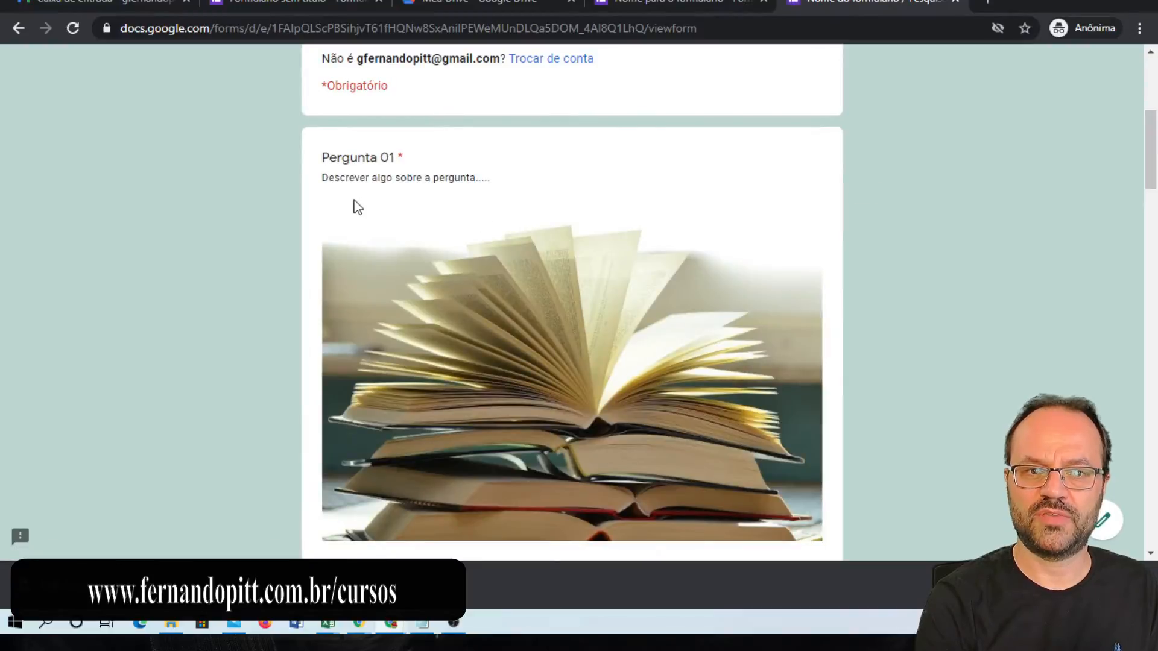
drag(323, 178, 488, 180)
- Check the hover text on the Imagens picture in the published form
scroll(509, 186, down, 15)
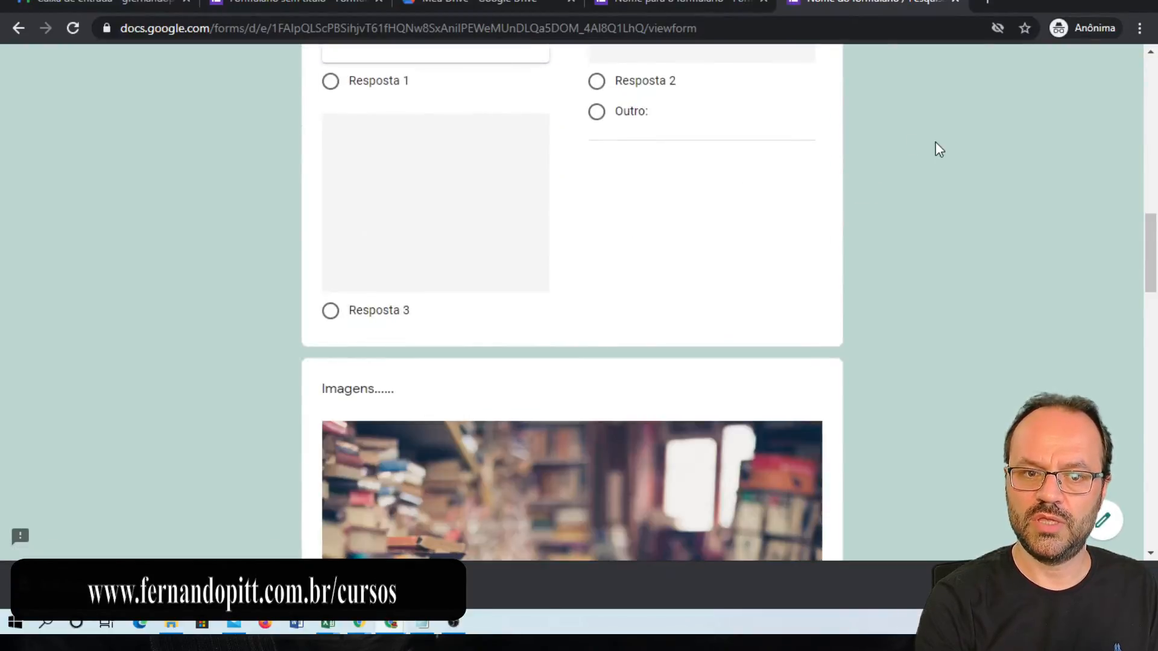
scroll(998, 165, down, 2)
scroll(1001, 172, up, 2)
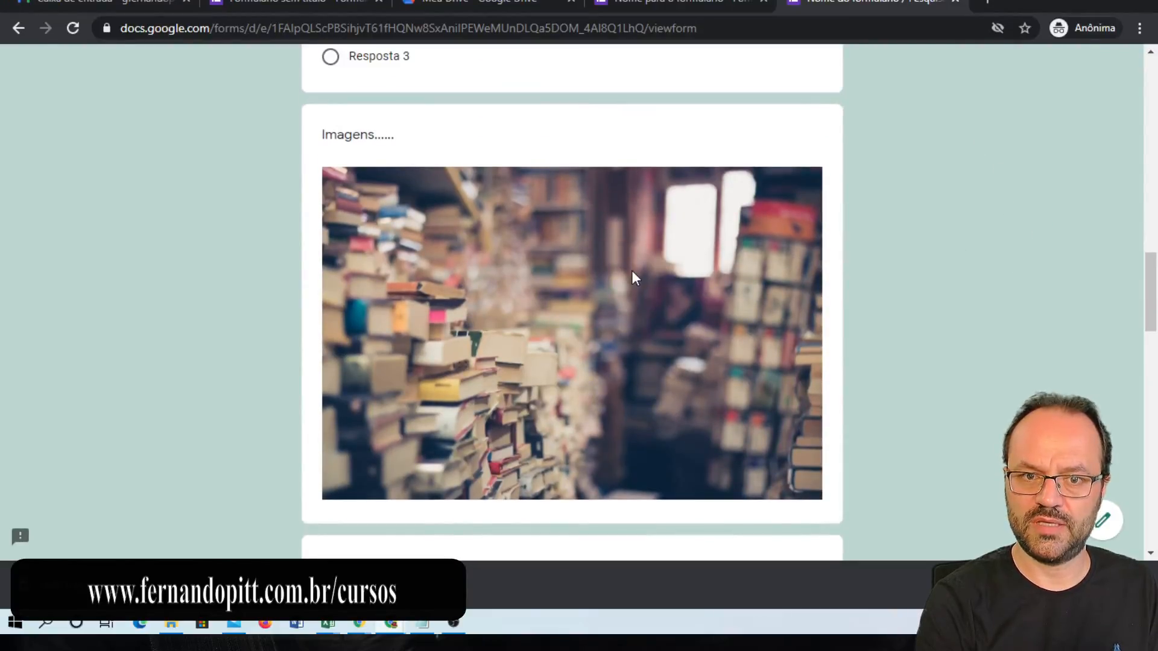
mouse_move(632, 270)
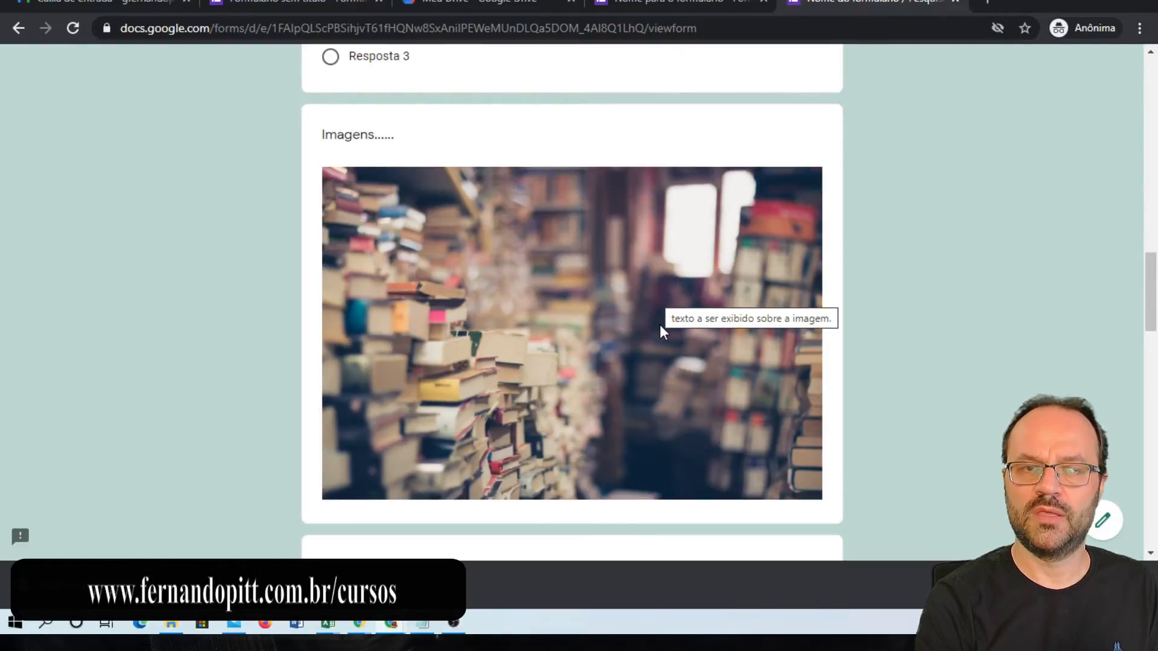
scroll(660, 324, down, 4)
scroll(660, 325, down, 5)
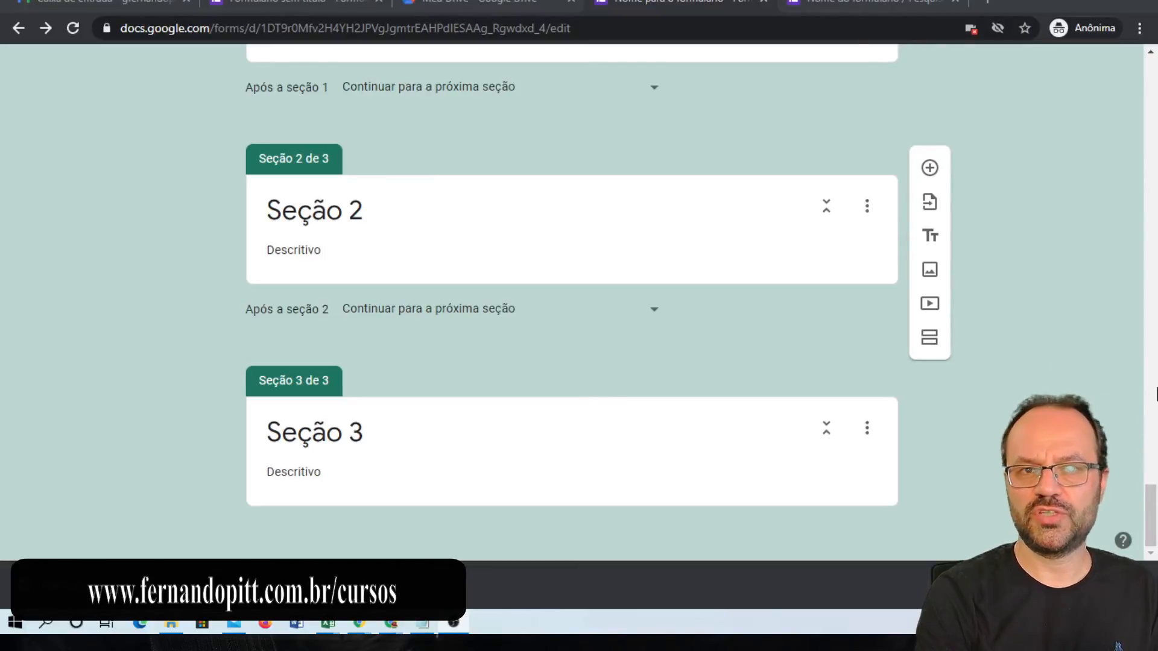
- In the form editor, add a title and description block below Pergunta 2 and title it "Novo título"
click(1154, 395)
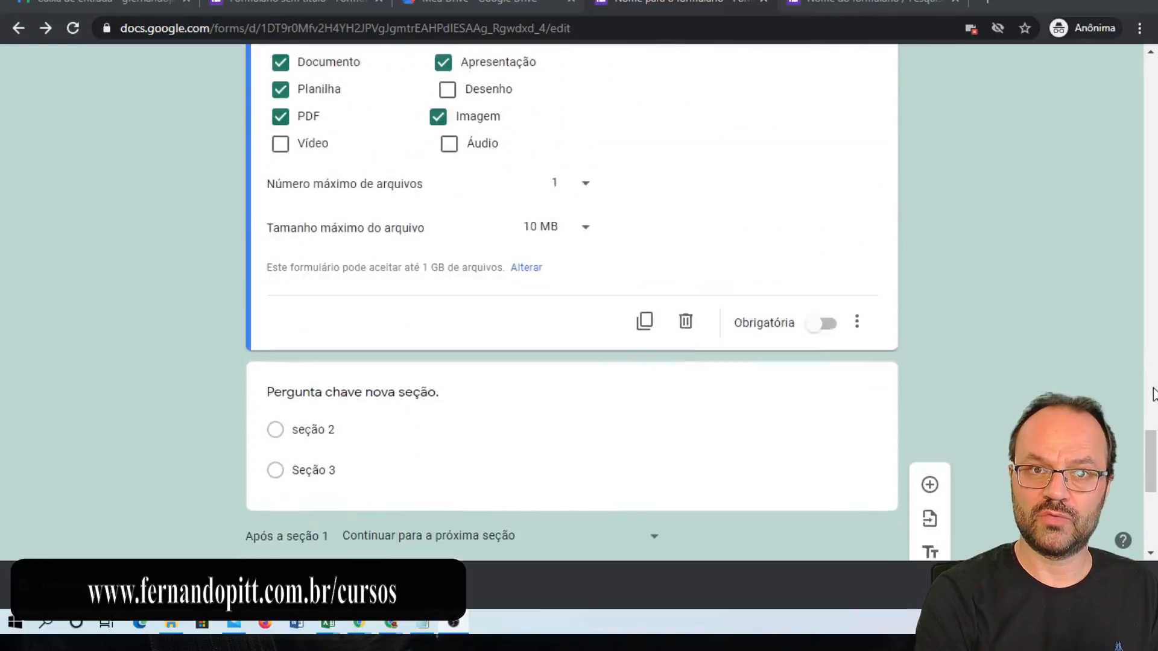
scroll(1153, 395, up, 9)
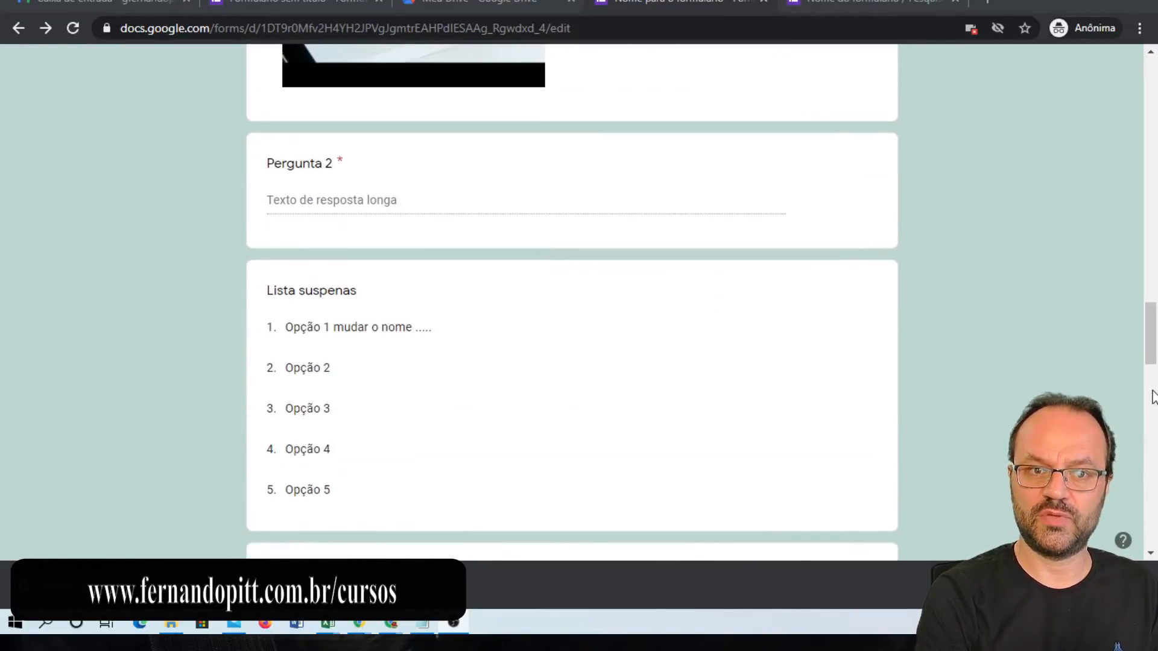
scroll(1113, 361, up, 20)
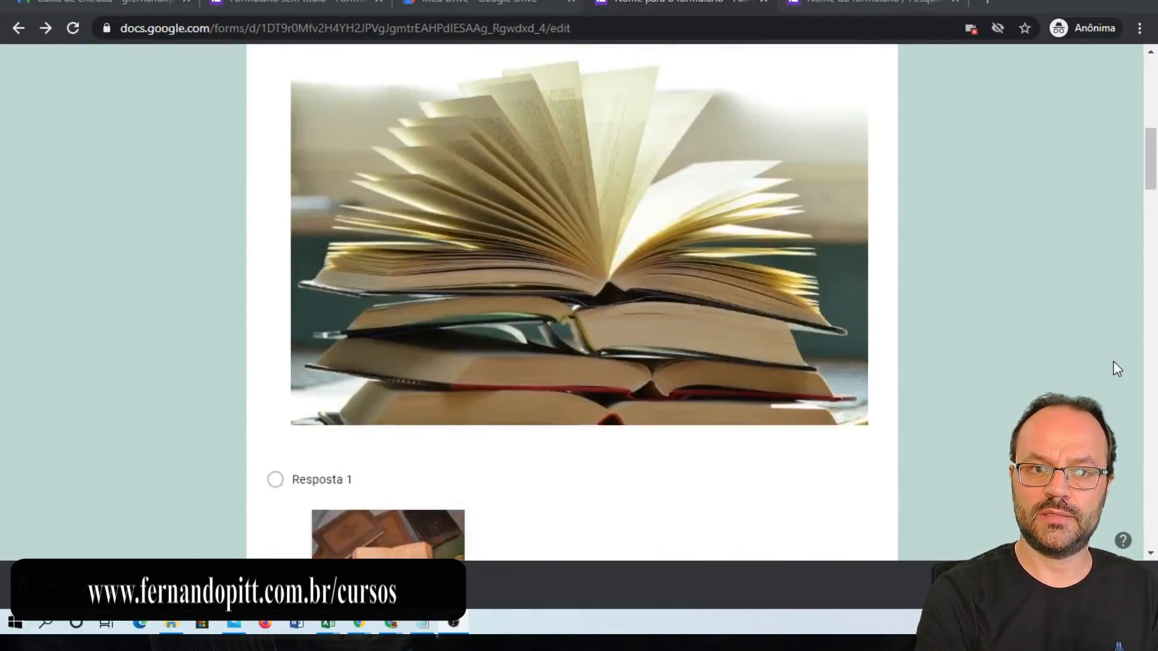
scroll(938, 297, down, 1)
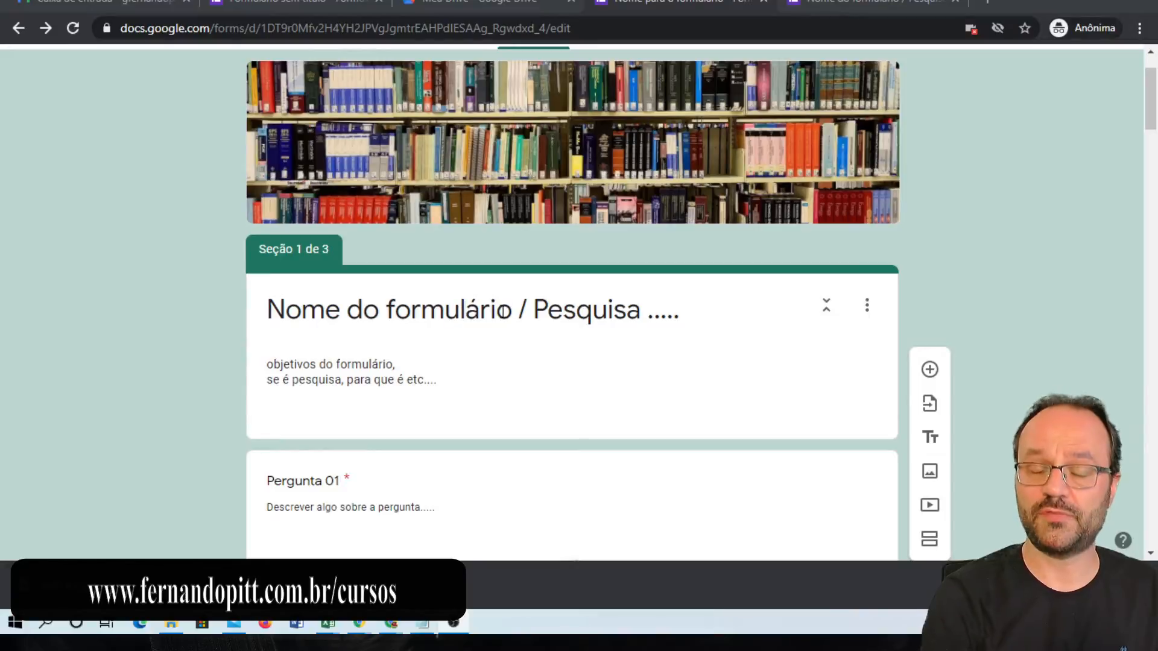
scroll(382, 291, down, 10)
scroll(382, 291, down, 20)
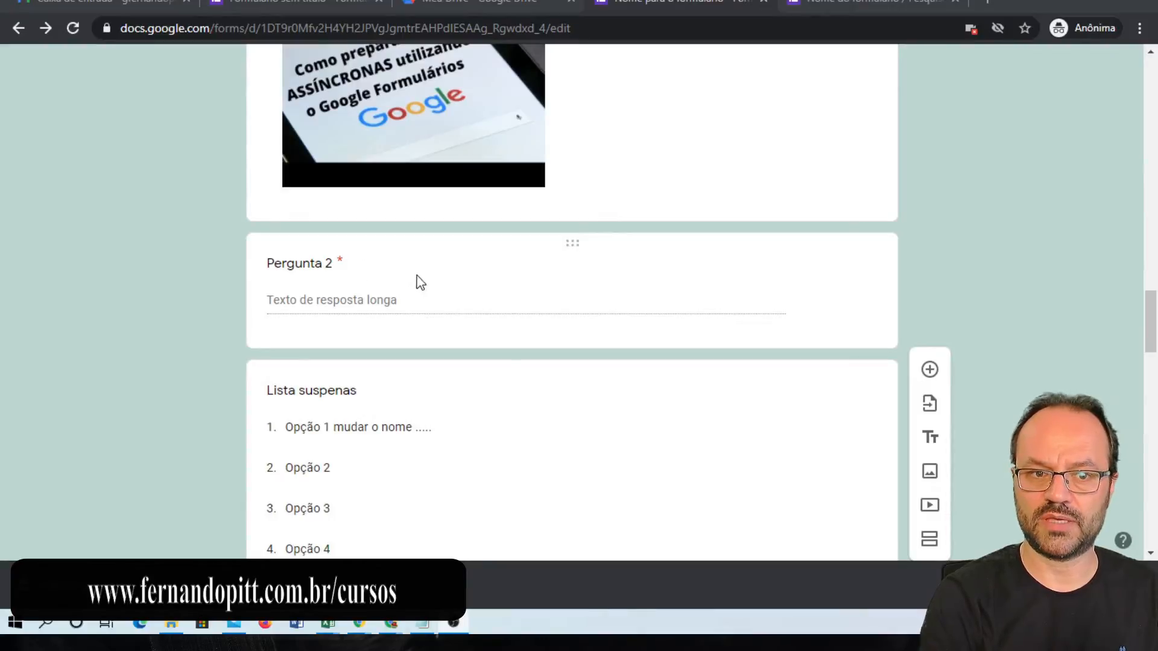
click(433, 279)
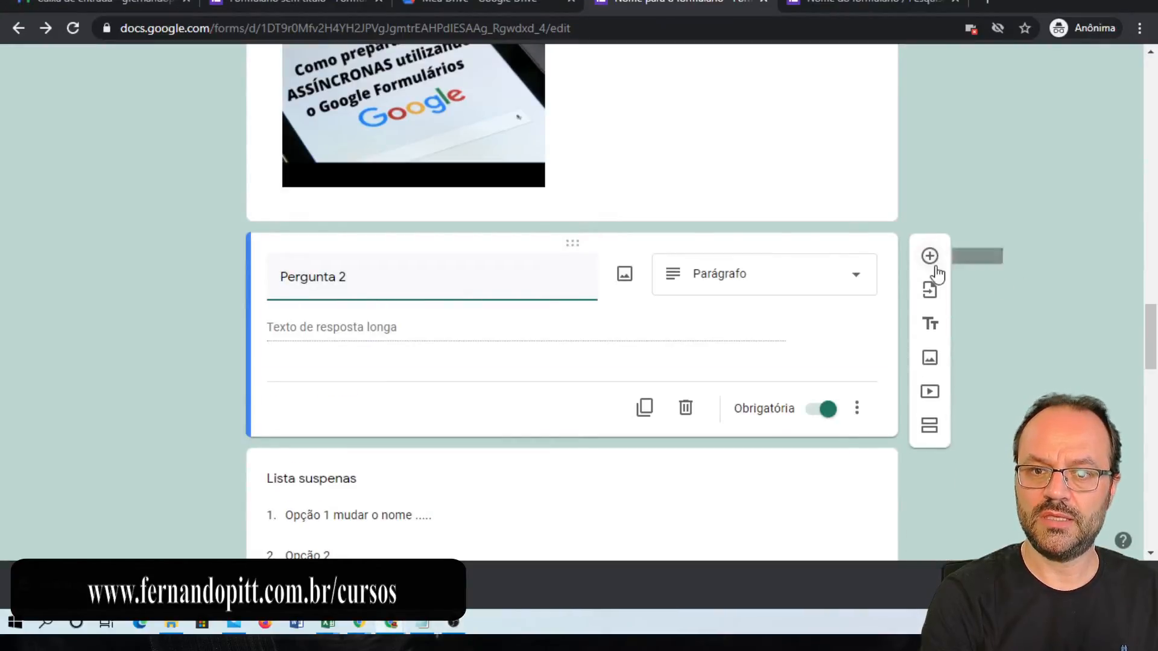
click(931, 330)
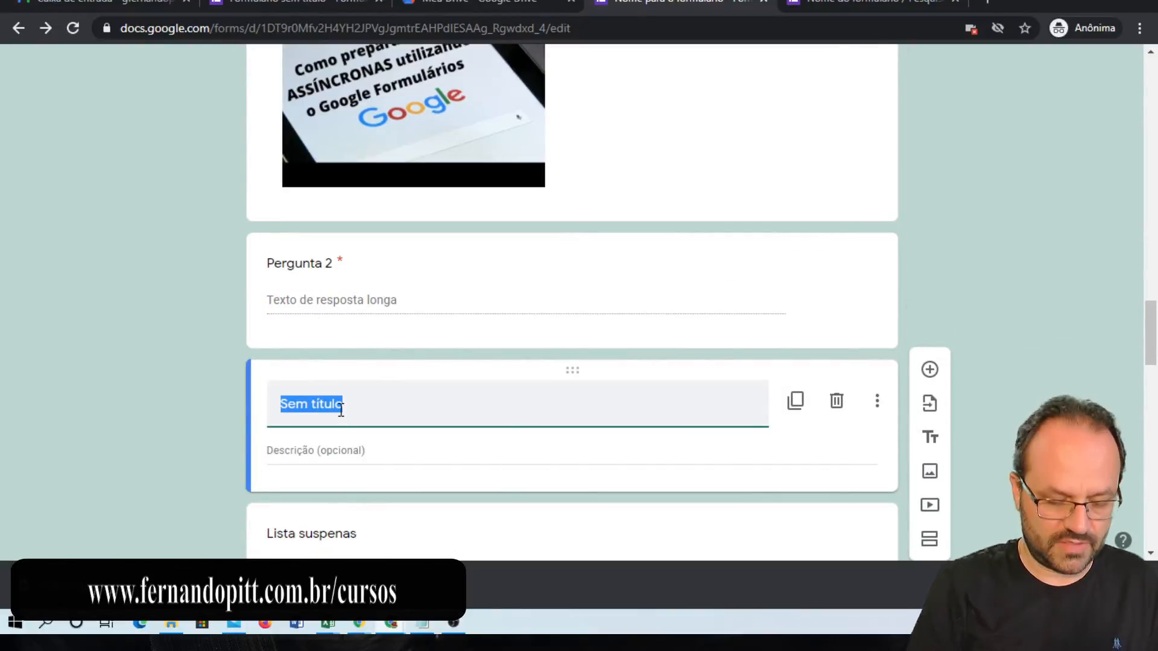
text(Novo)
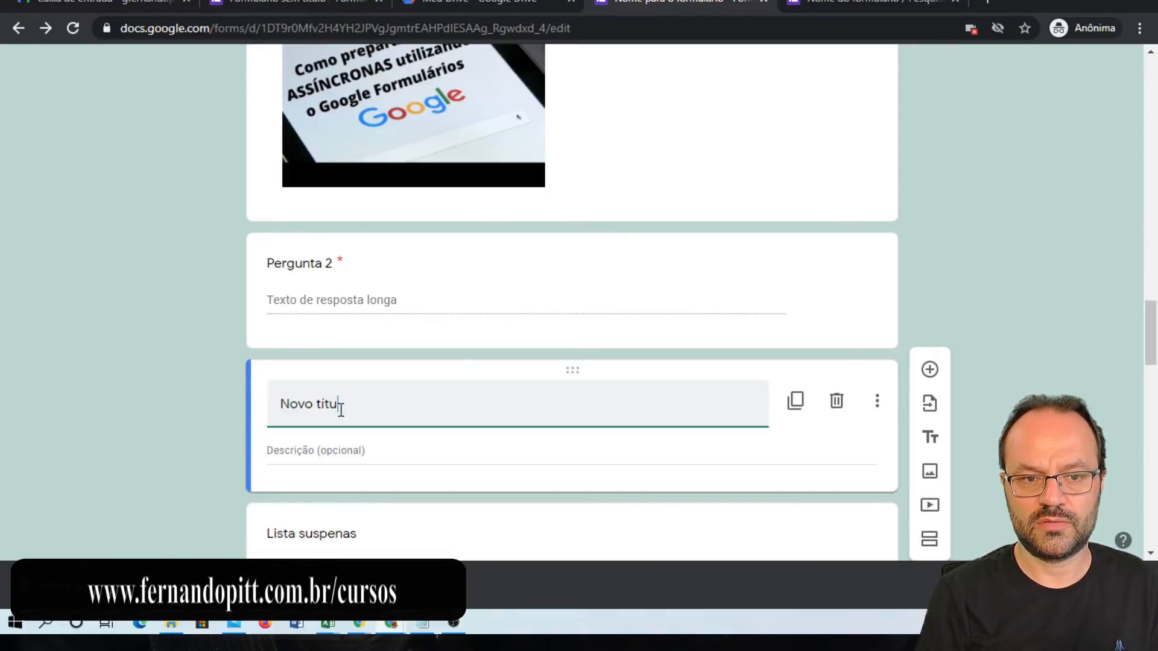
key(Tab)
- Enter "Nova descrição." as the description of the Novo título block
click(333, 449)
text(nOVA)
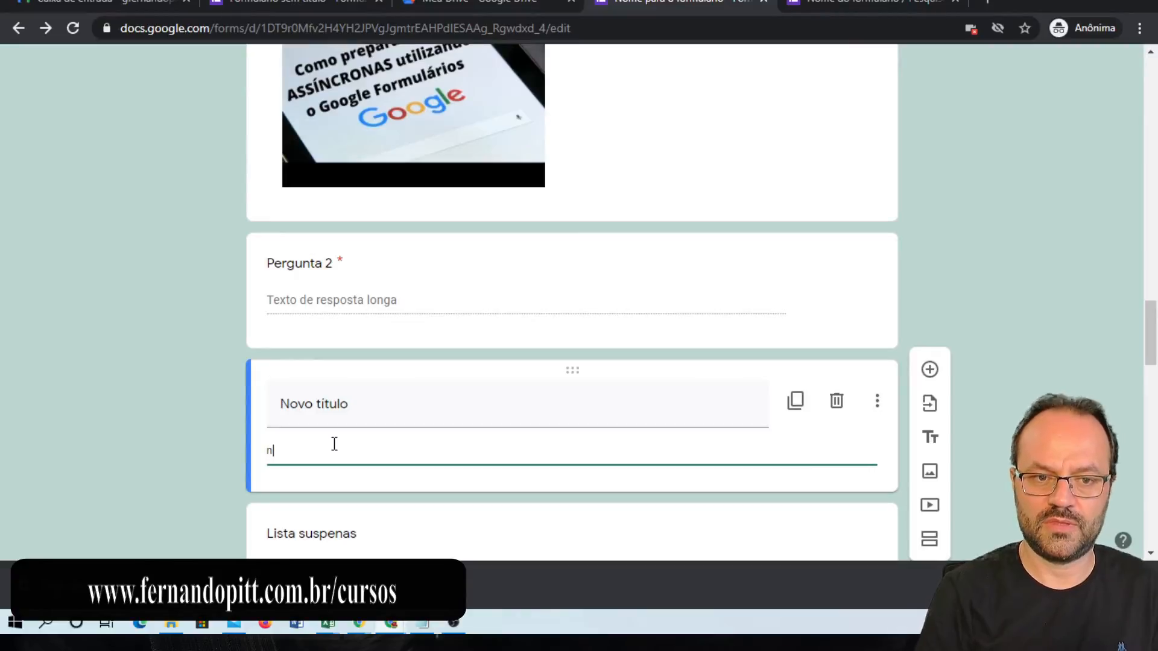
key(BackSpace)
text(Nova descrição.)
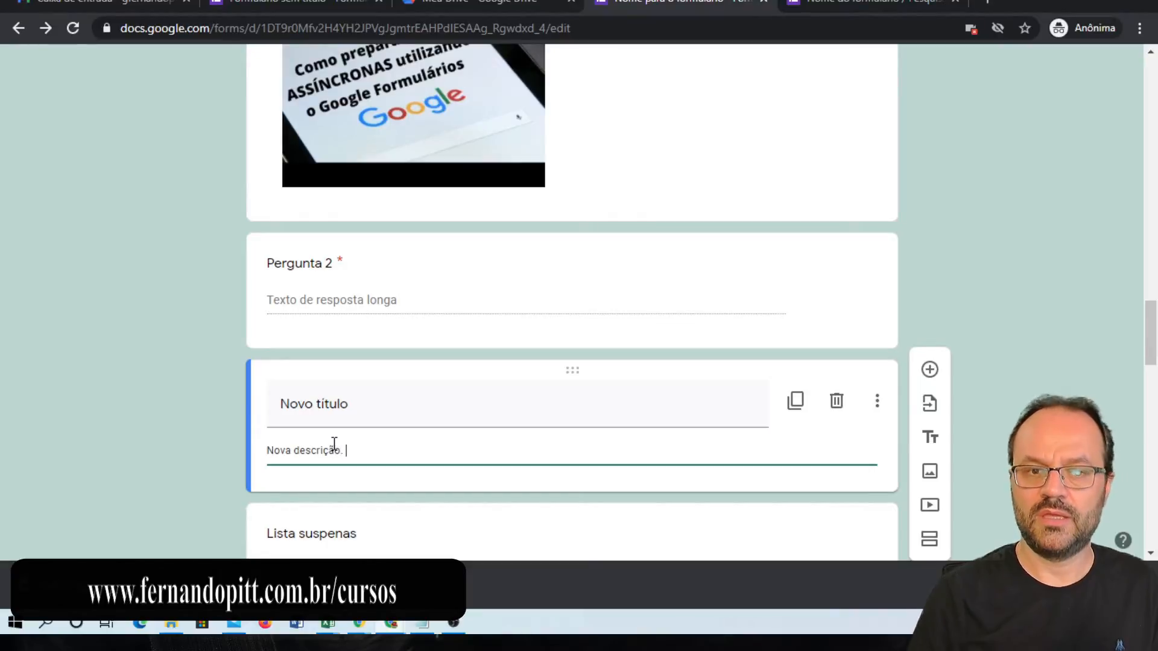
scroll(355, 440, down, 3)
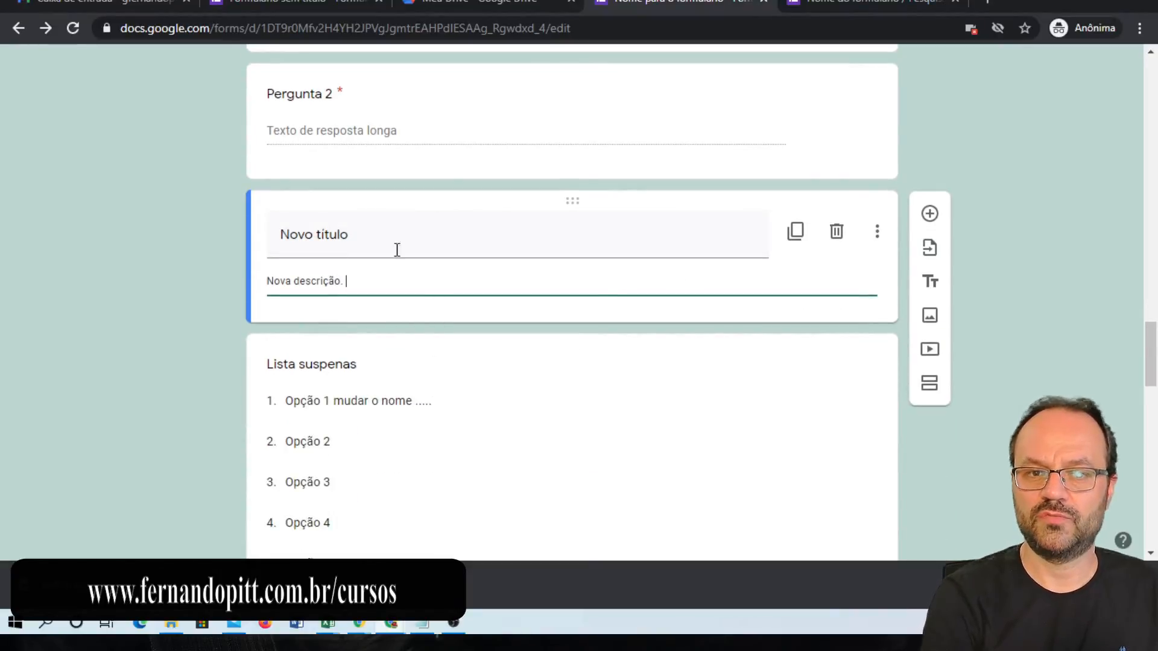
click(215, 287)
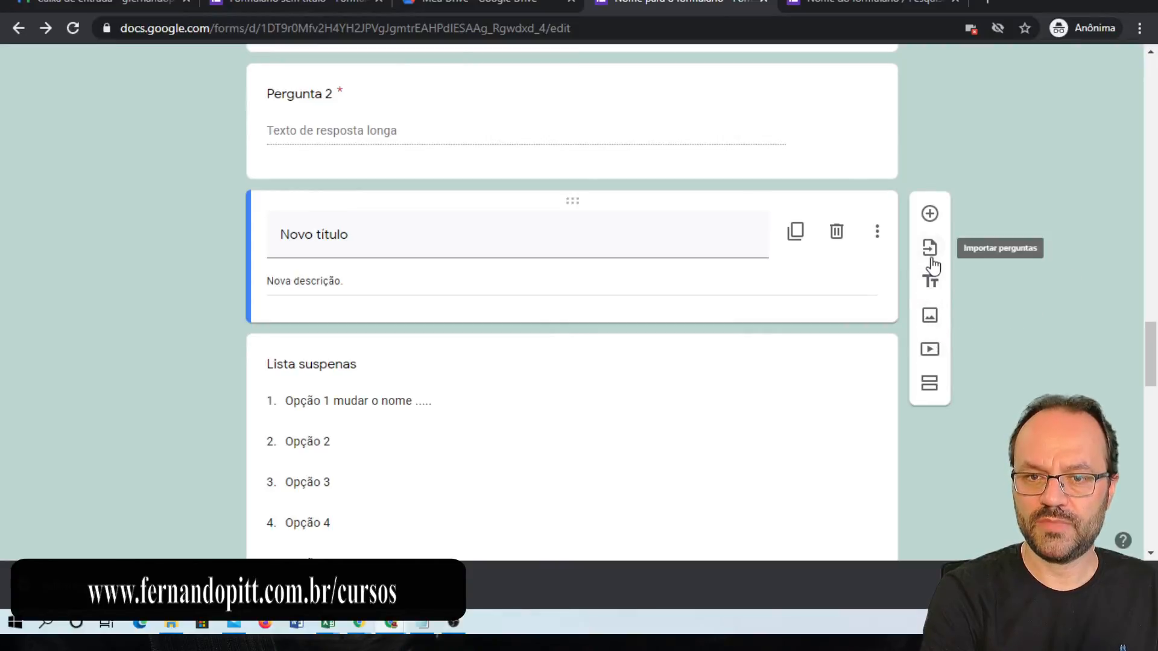
scroll(603, 314, down, 3)
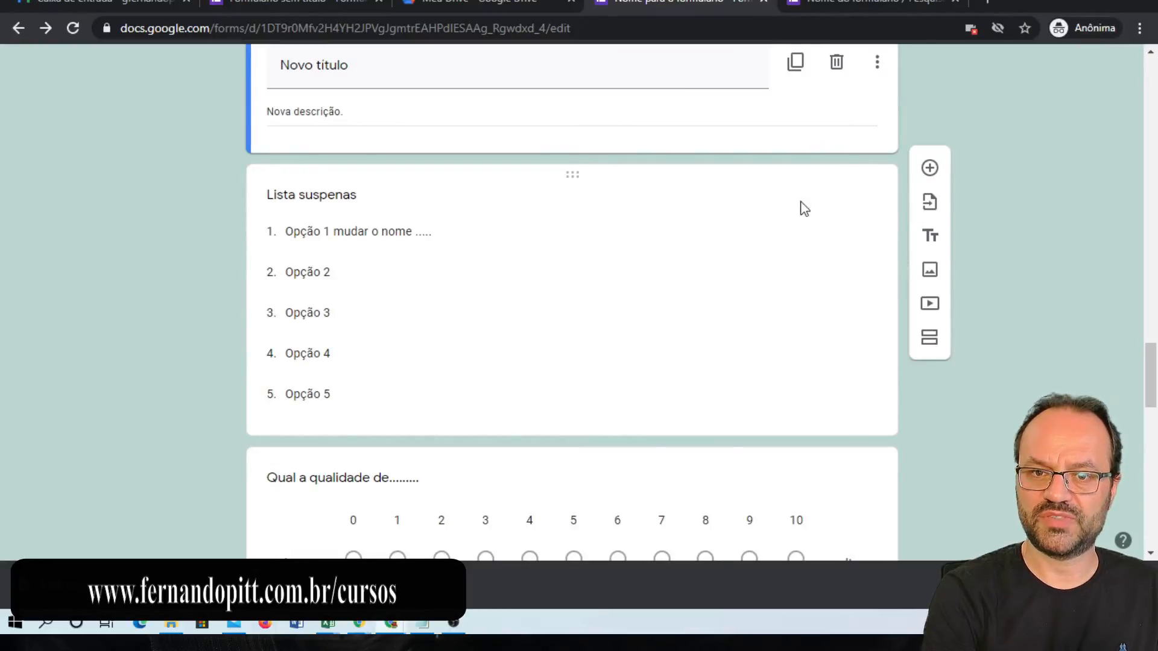
scroll(808, 205, up, 3)
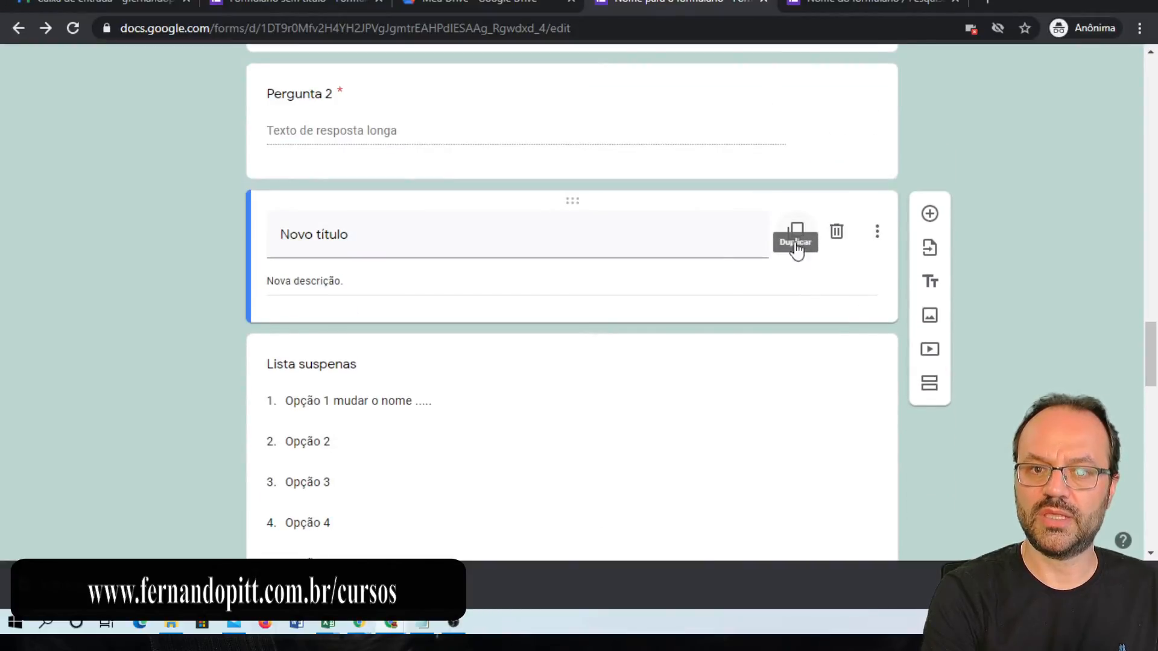
- Duplicate the Novo título title and description block below Pergunta 2
click(797, 233)
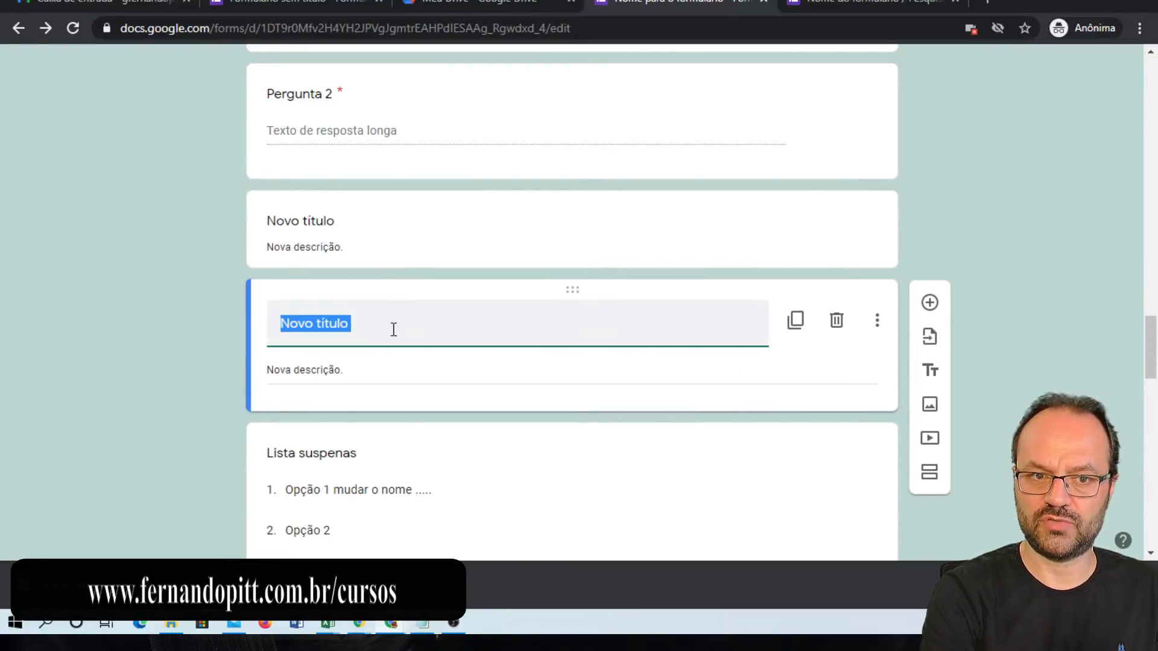
scroll(452, 364, up, 4)
scroll(514, 333, down, 7)
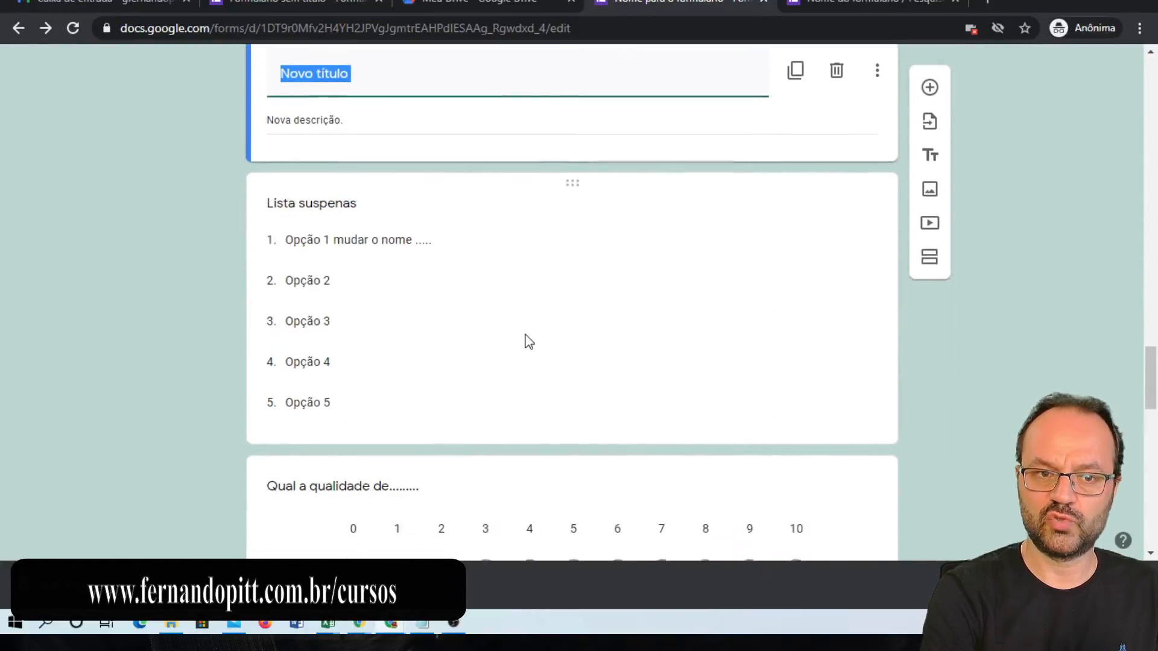
- Duplicate the Lista suspenas dropdown question together with its five options
click(528, 341)
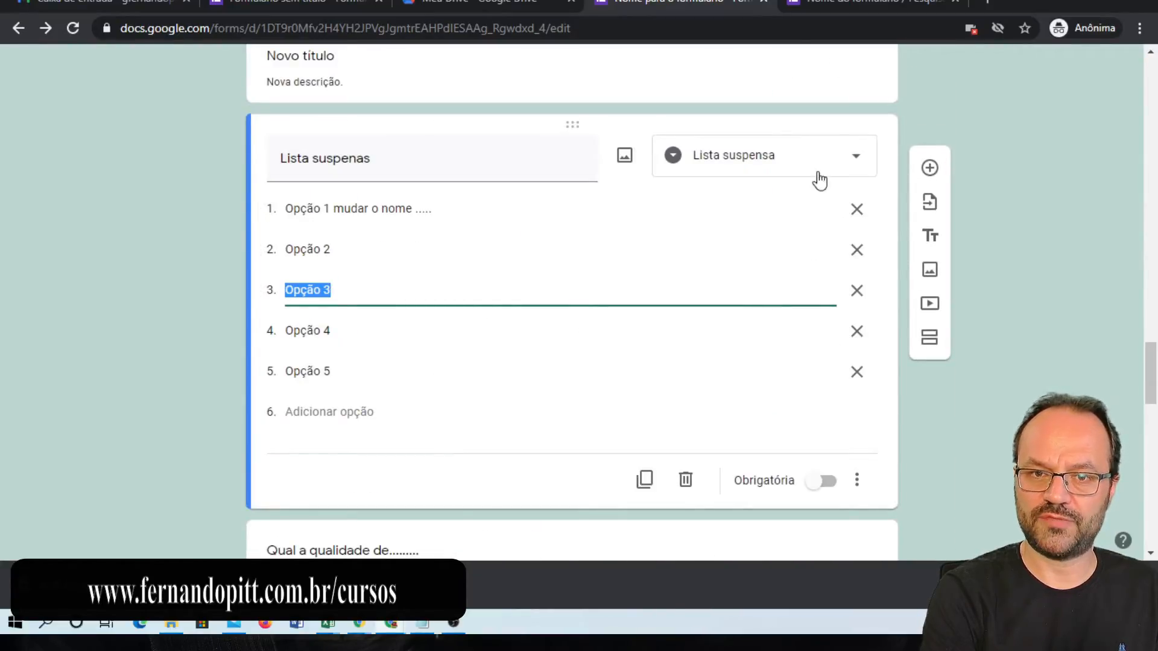
click(861, 483)
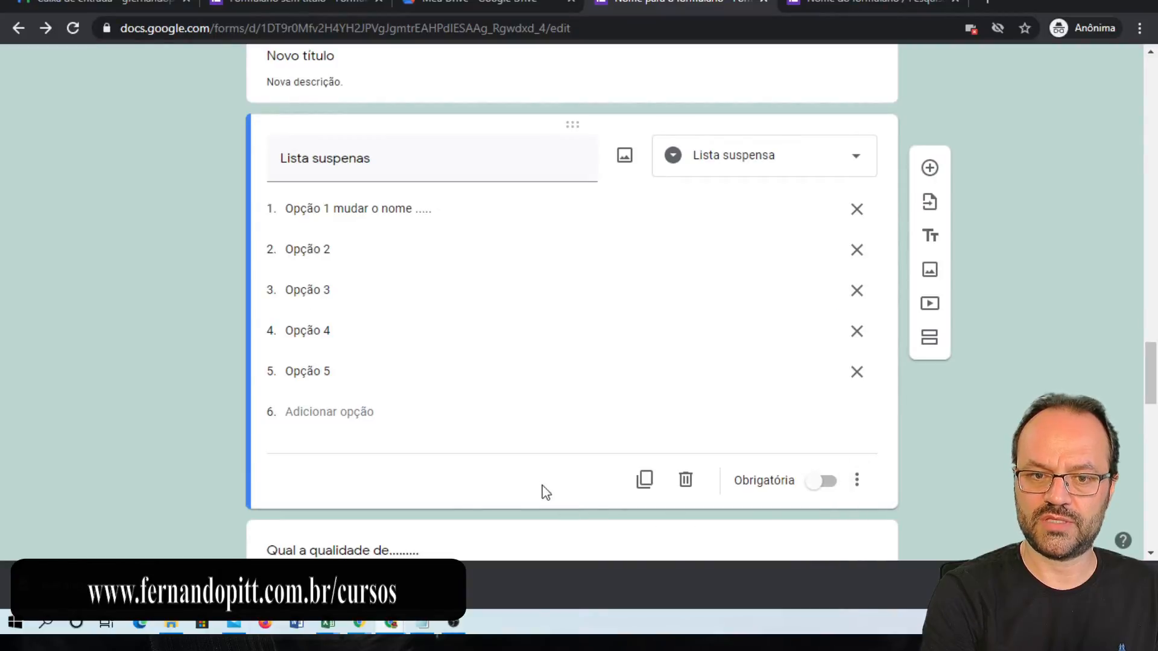
click(645, 490)
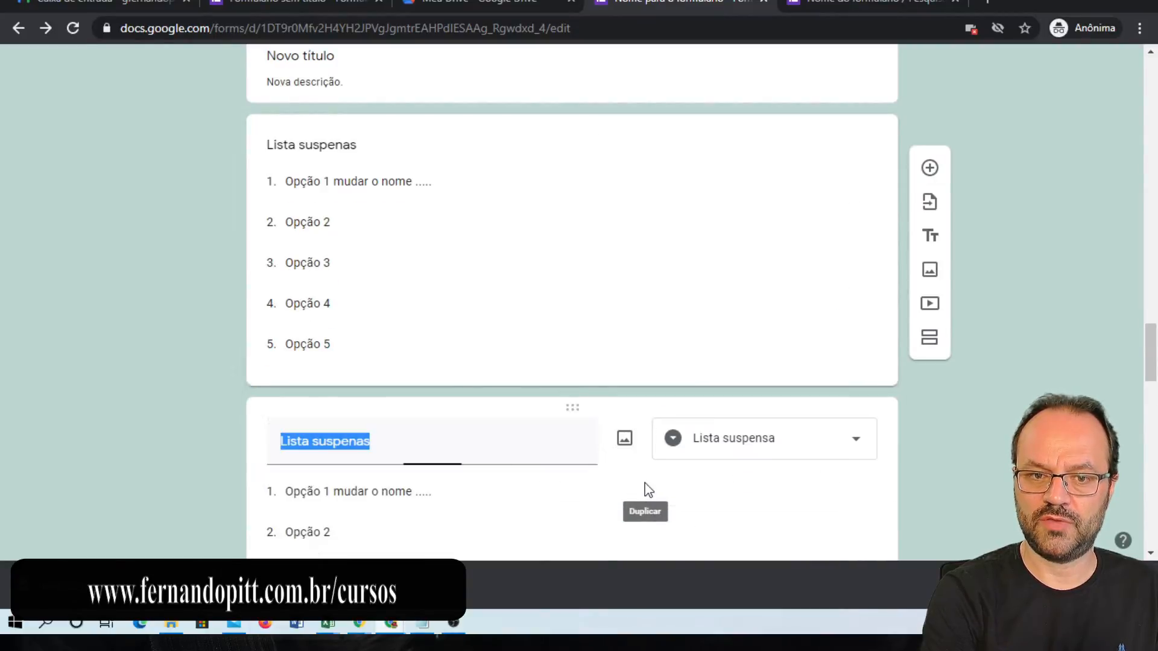
scroll(592, 377, down, 3)
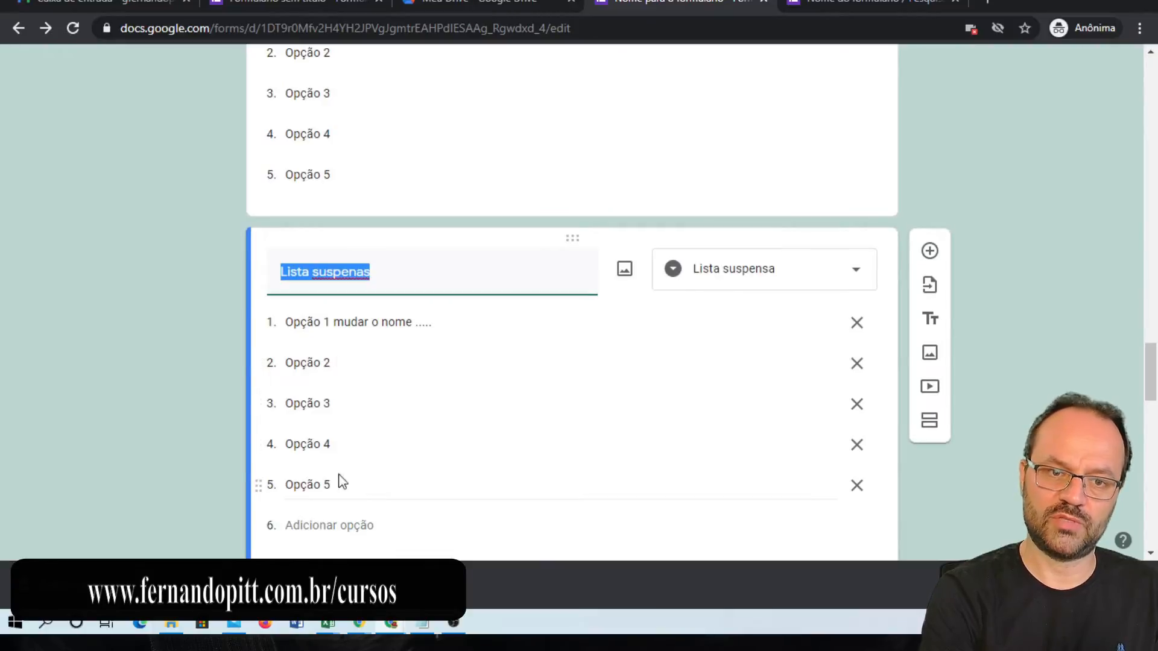
scroll(359, 368, down, 5)
scroll(368, 377, up, 3)
scroll(638, 295, up, 5)
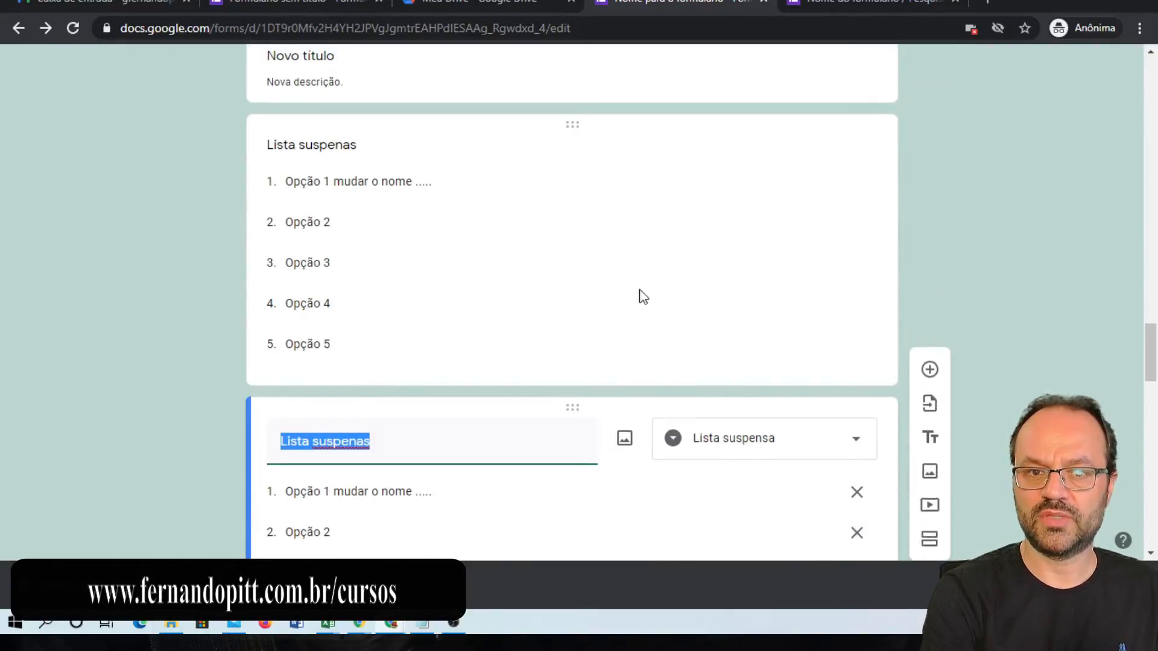
scroll(645, 340, down, 5)
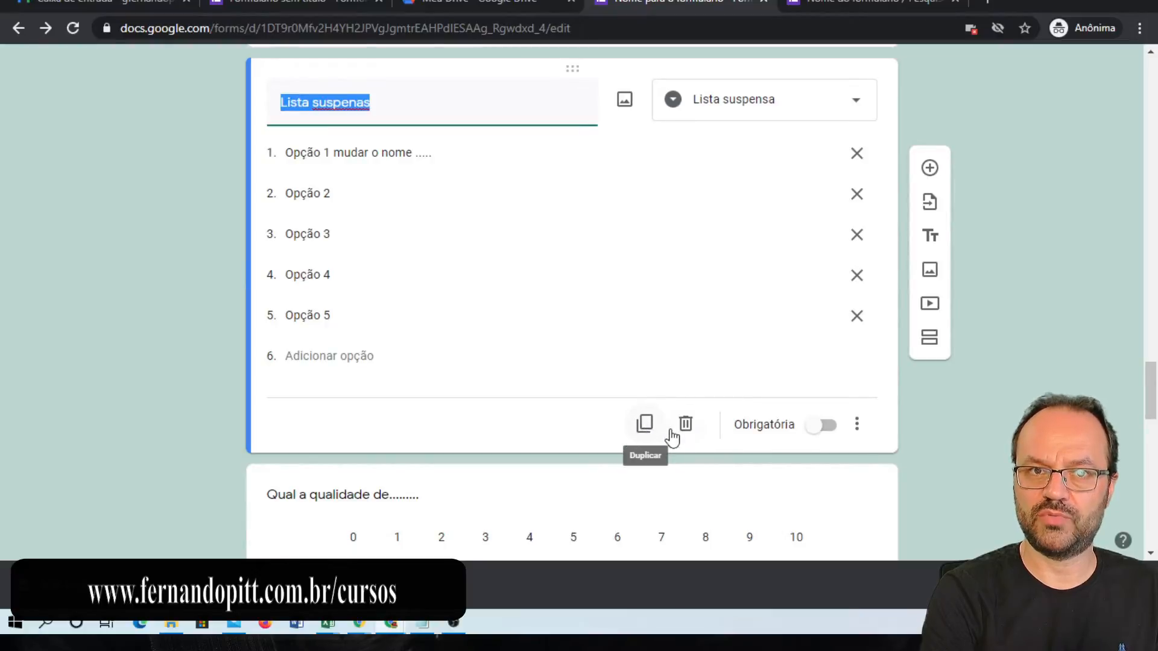
click(644, 424)
- Turn on random ordering of the answer options for the multiple-choice question Pergunta 01
scroll(652, 398, up, 10)
scroll(651, 386, up, 15)
scroll(654, 392, up, 2)
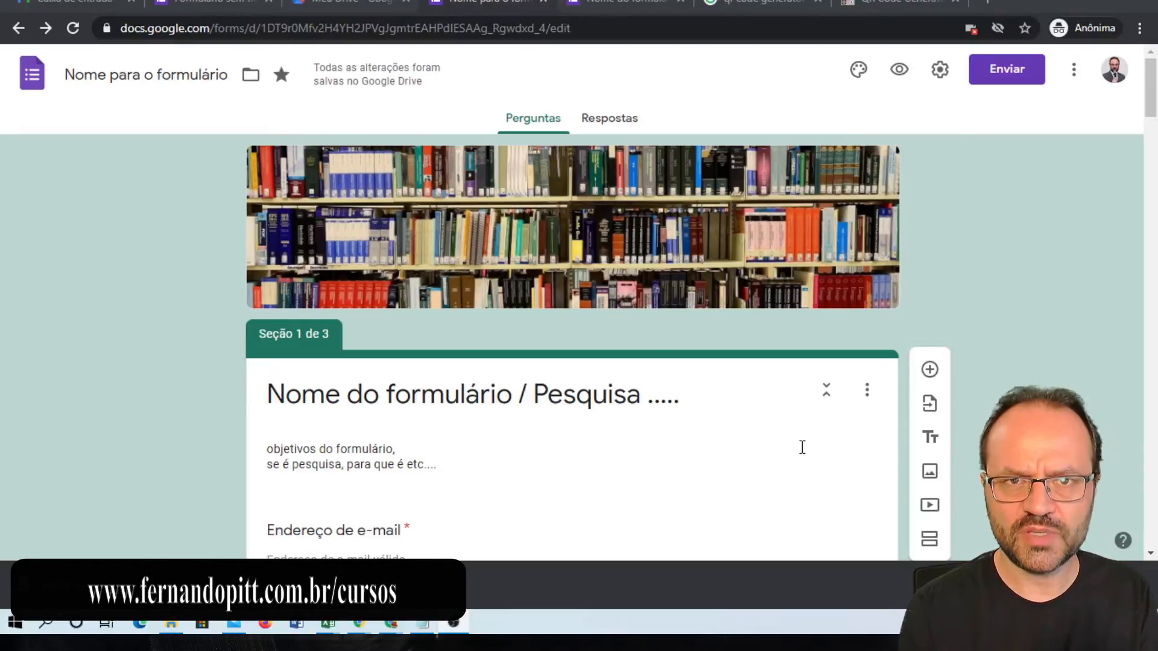
scroll(601, 417, down, 1)
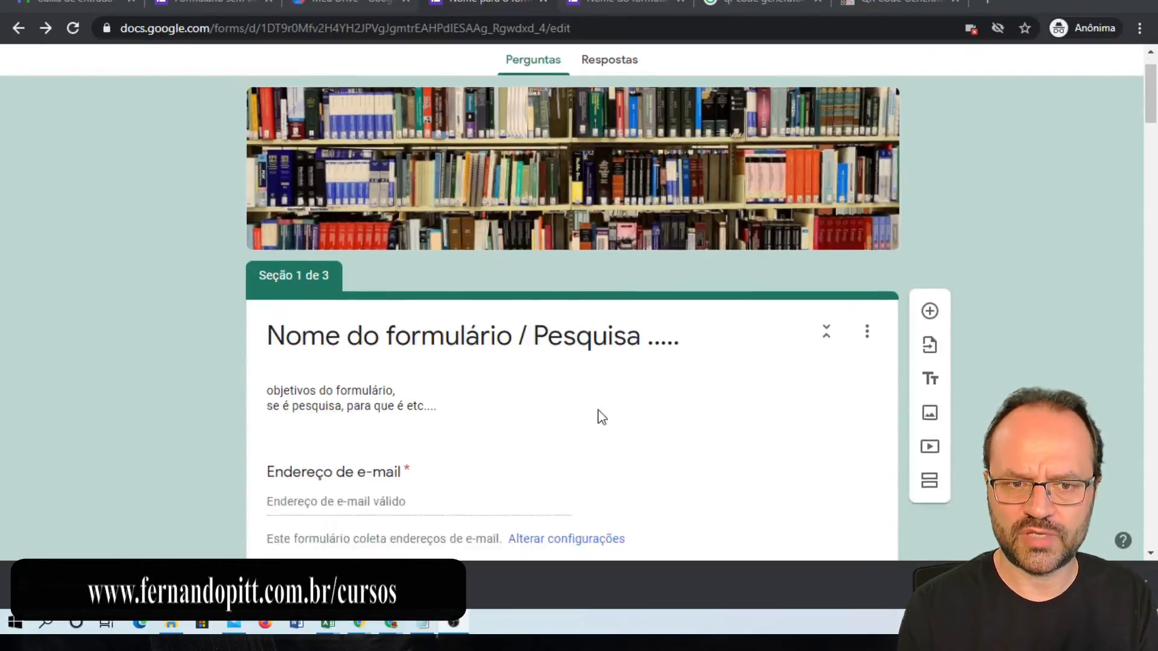
scroll(601, 416, down, 15)
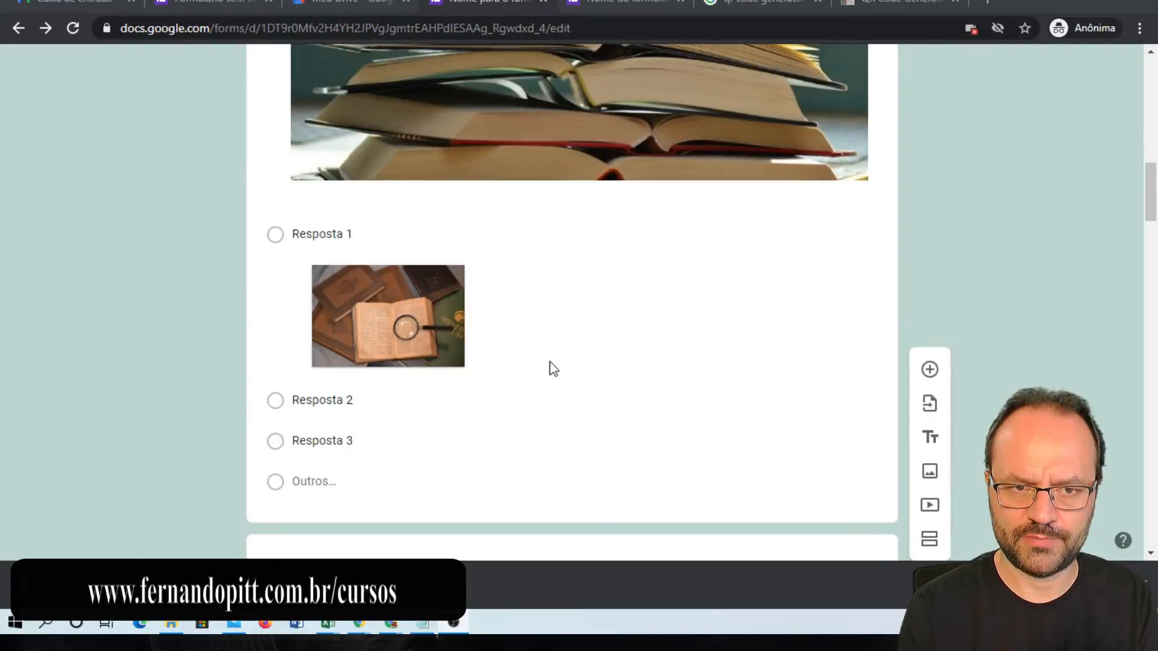
scroll(553, 368, down, 1)
click(778, 321)
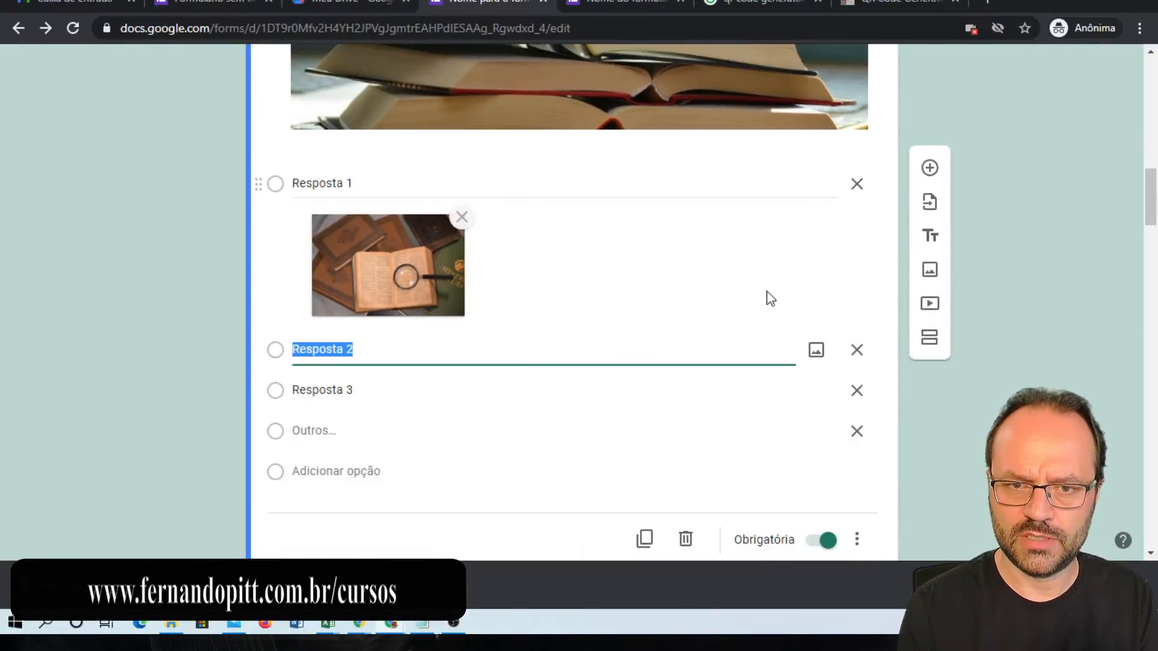
scroll(765, 298, down, 4)
click(856, 290)
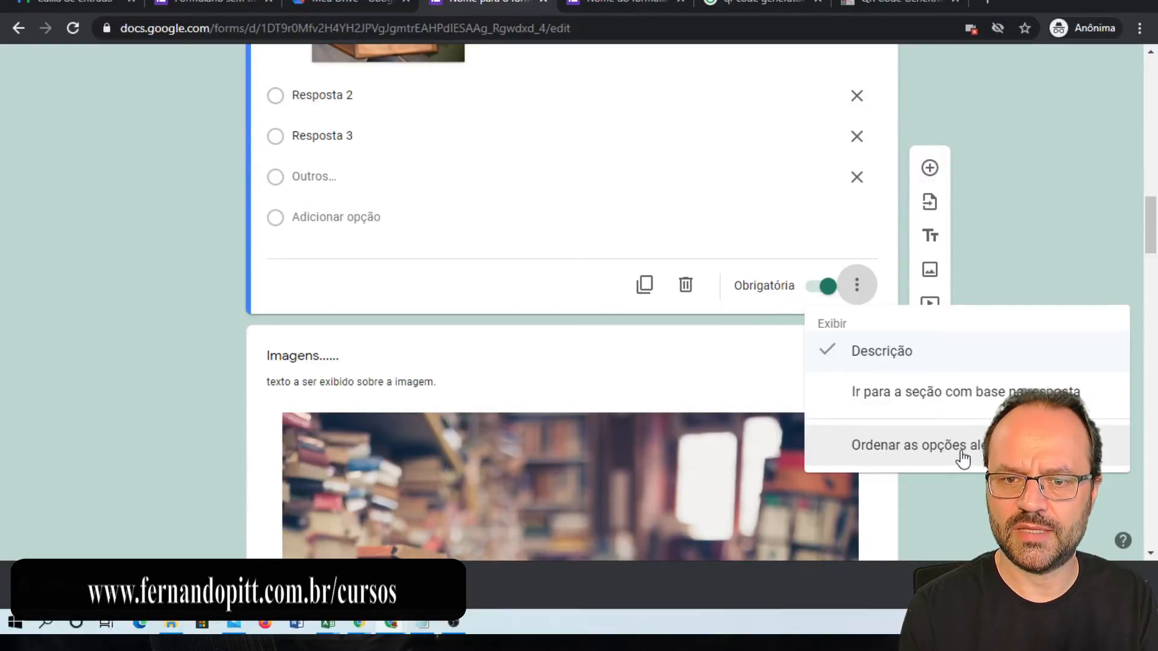
click(962, 454)
scroll(614, 250, up, 3)
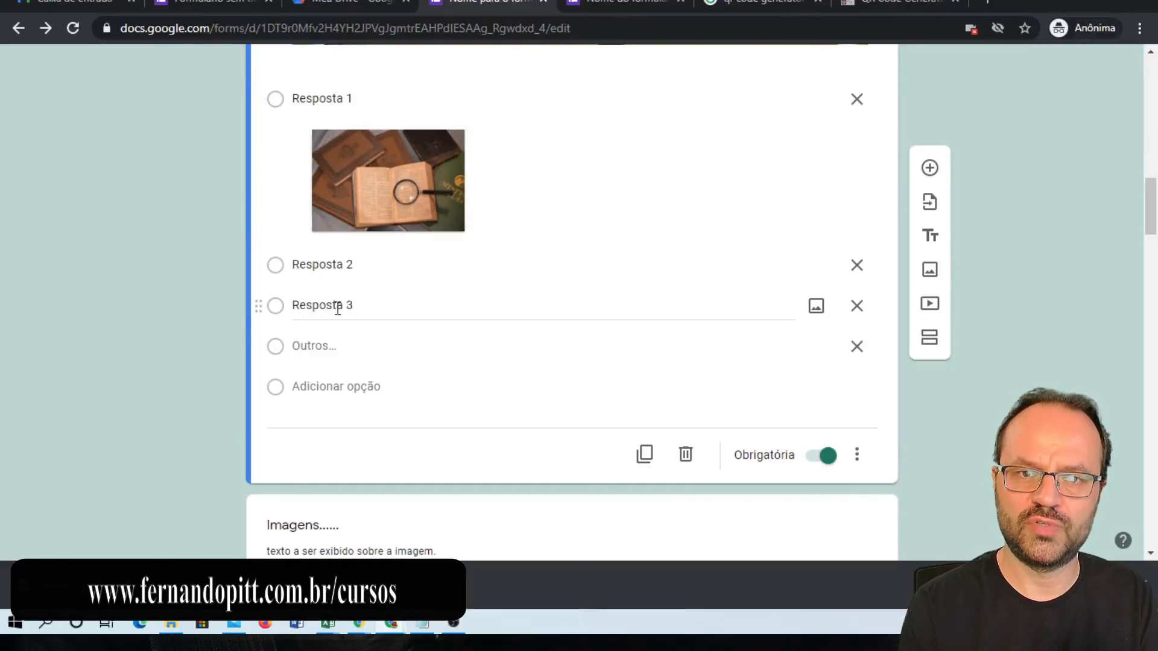
- Reload the published form and check the order of the answer options under Pergunta 01
click(623, 1)
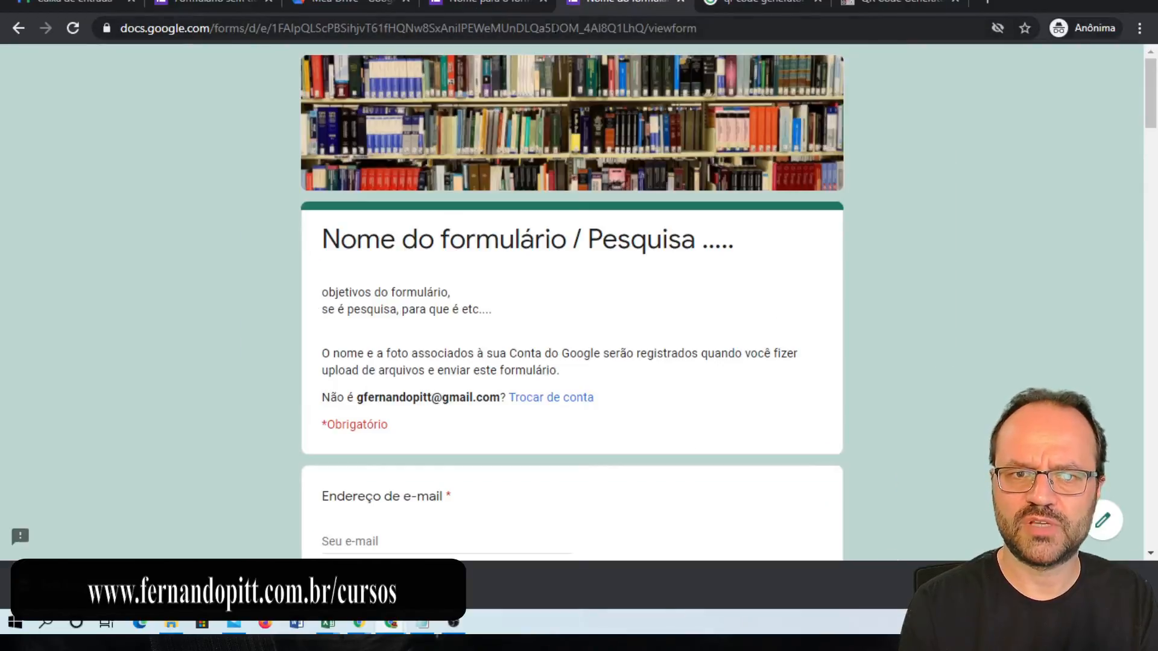
click(548, 33)
key(Return)
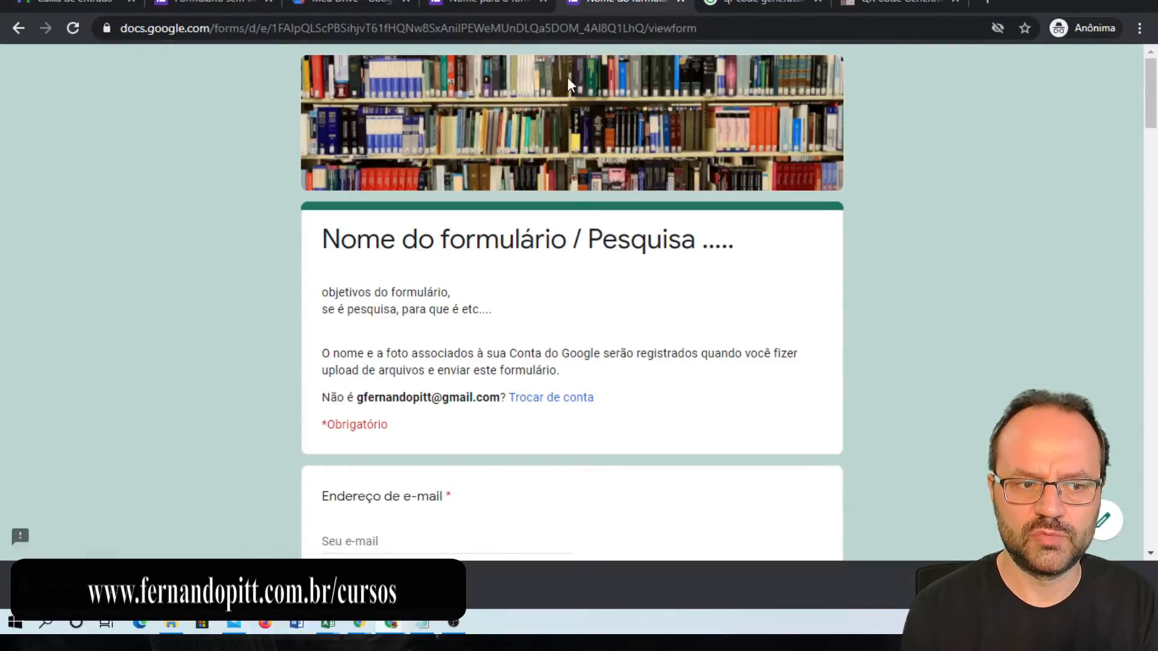
scroll(673, 149, down, 4)
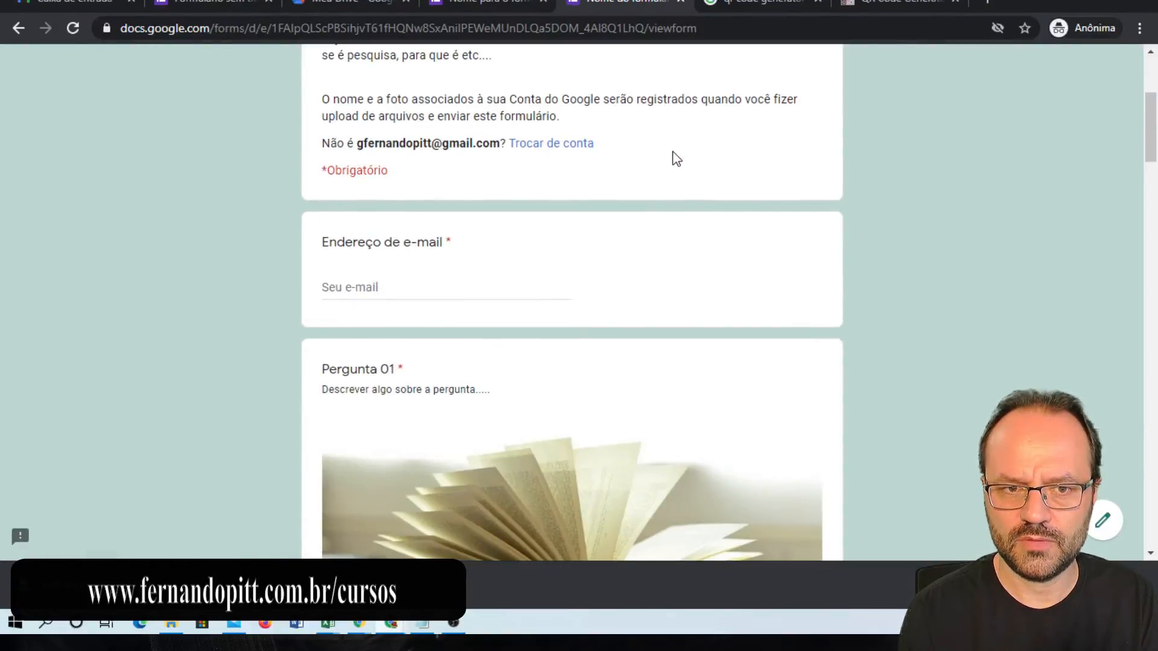
scroll(673, 154, down, 12)
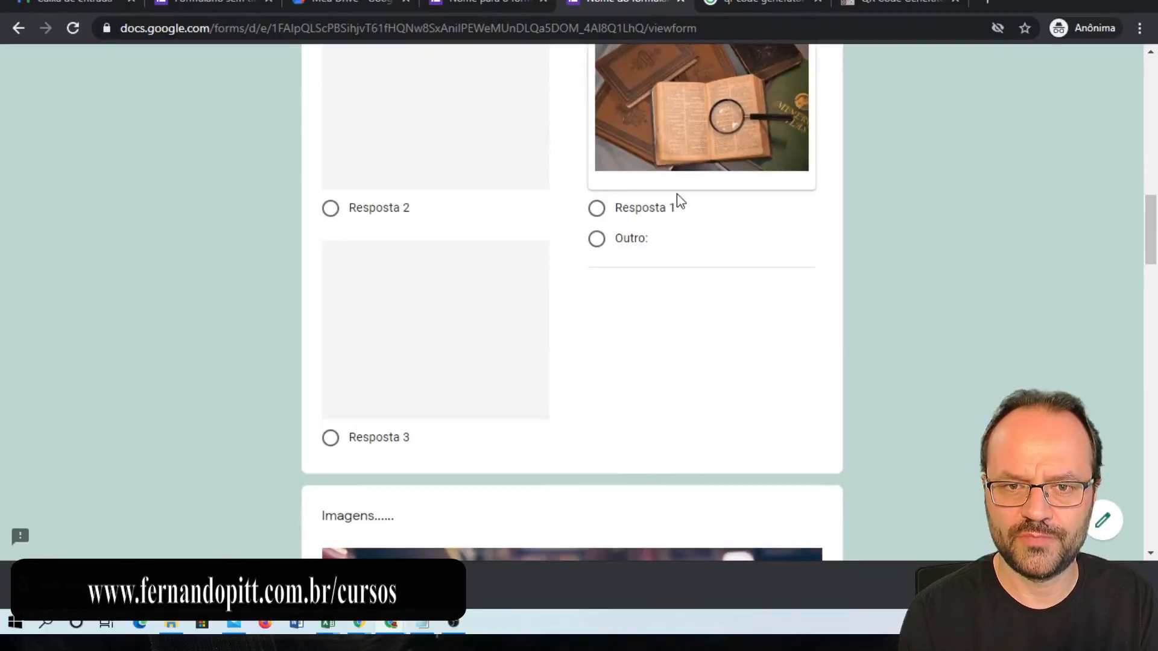
scroll(504, 288, up, 1)
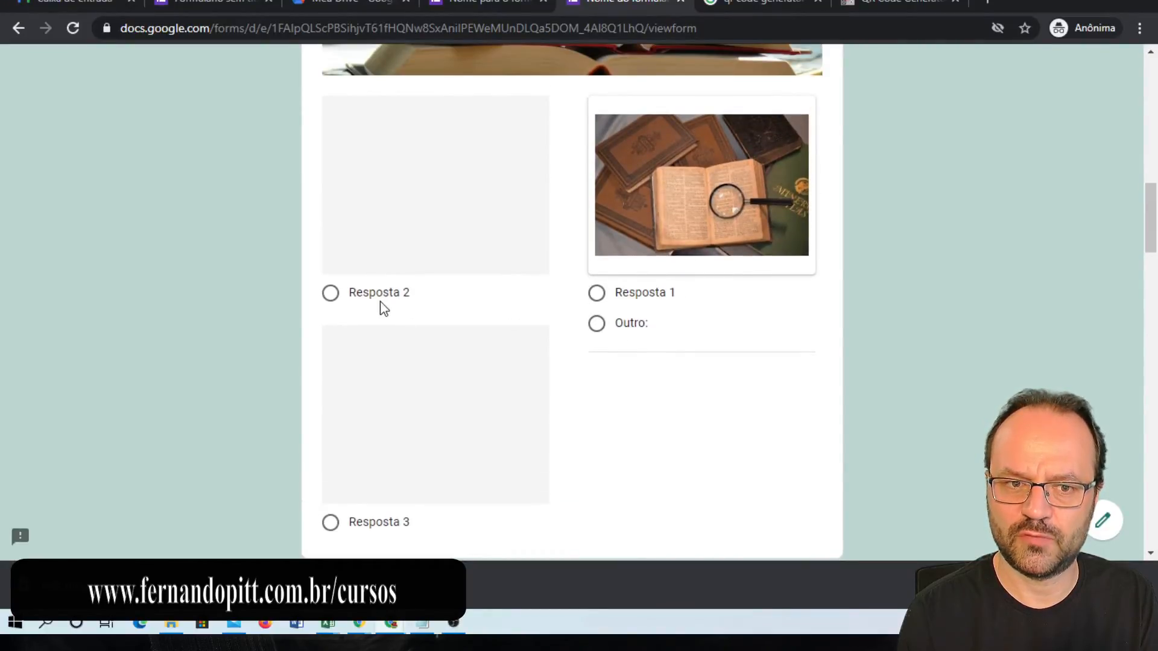
scroll(352, 478, down, 3)
scroll(440, 308, up, 4)
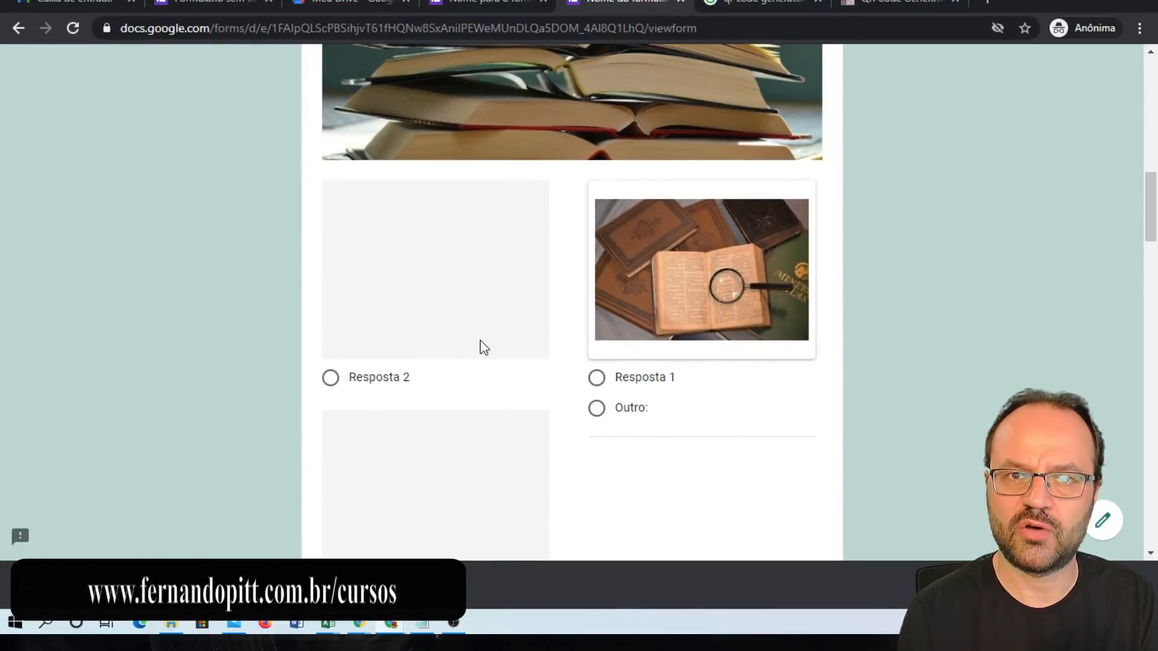
- Return to the form editor and review which extra display options are enabled for Pergunta 01
key(ctrl+shift+Tab)
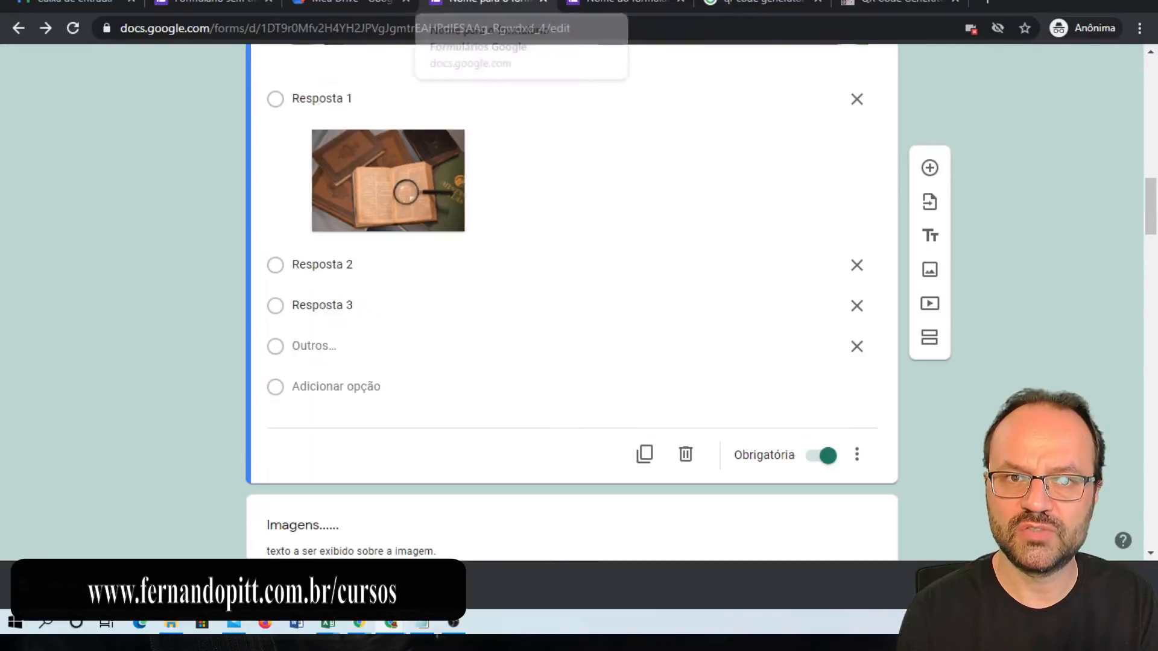
click(864, 457)
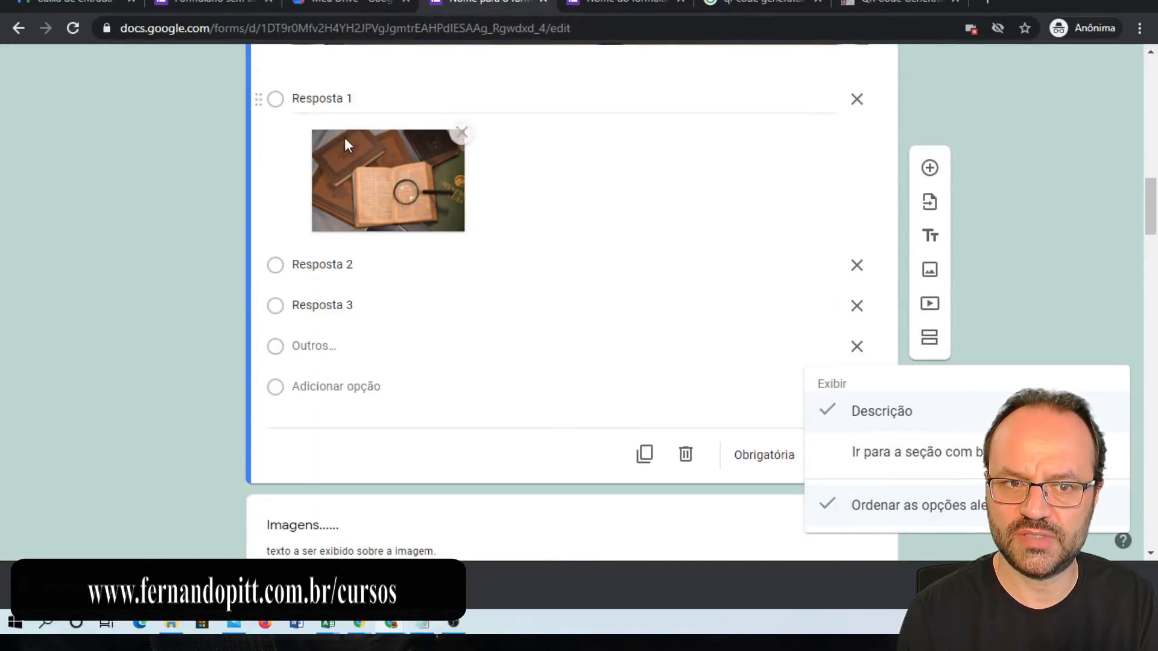
click(141, 277)
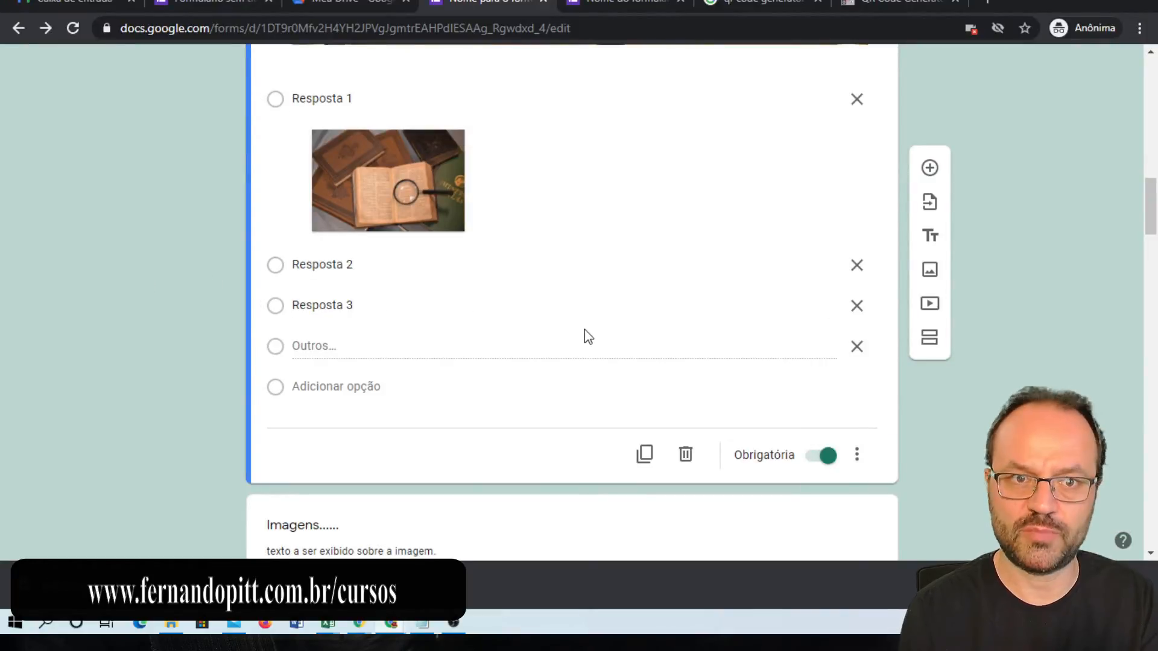
- Enable "Embaralhar a ordem das perguntas" in the form's presentation settings and save them
scroll(693, 319, up, 8)
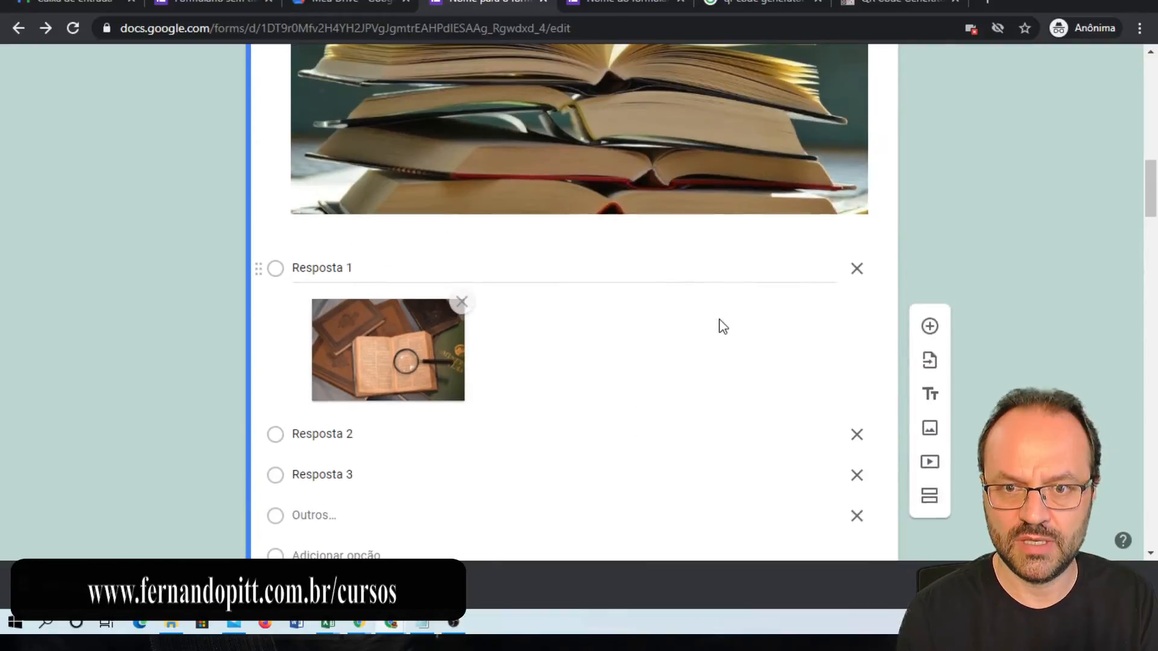
scroll(734, 328, up, 6)
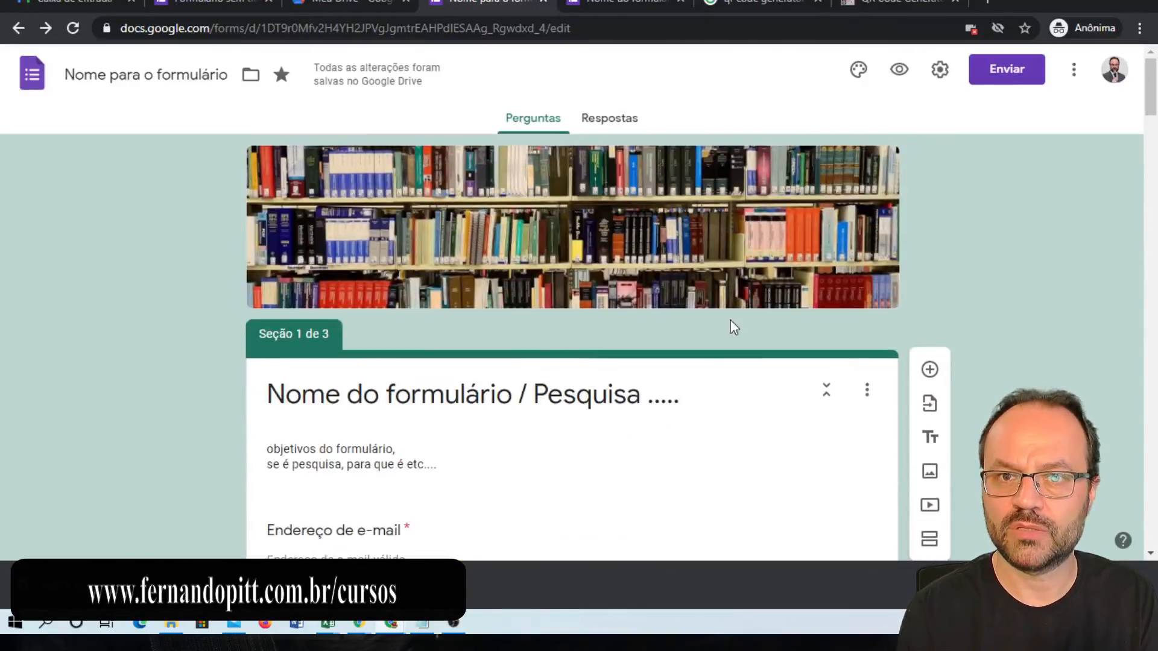
click(941, 73)
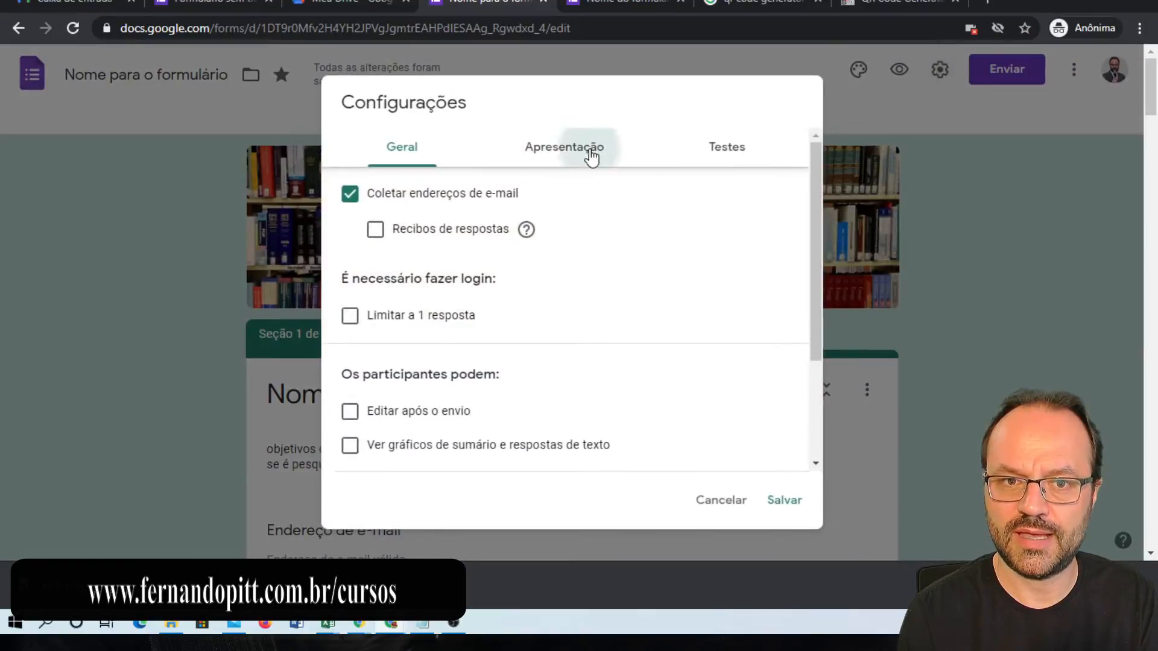
click(591, 156)
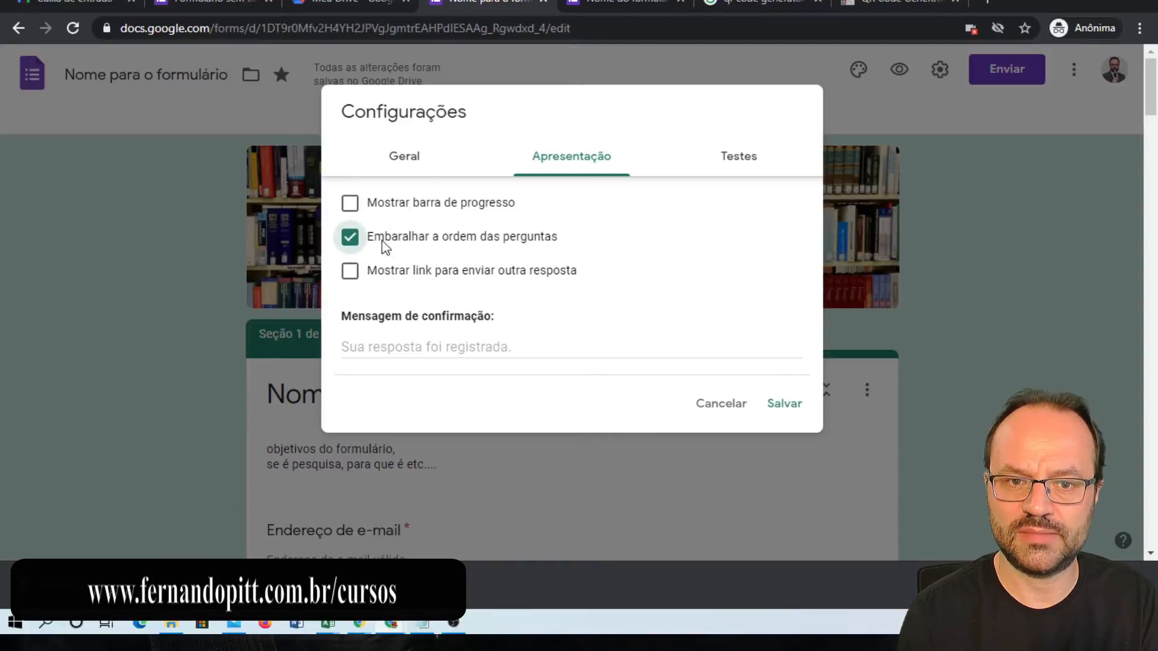
click(784, 404)
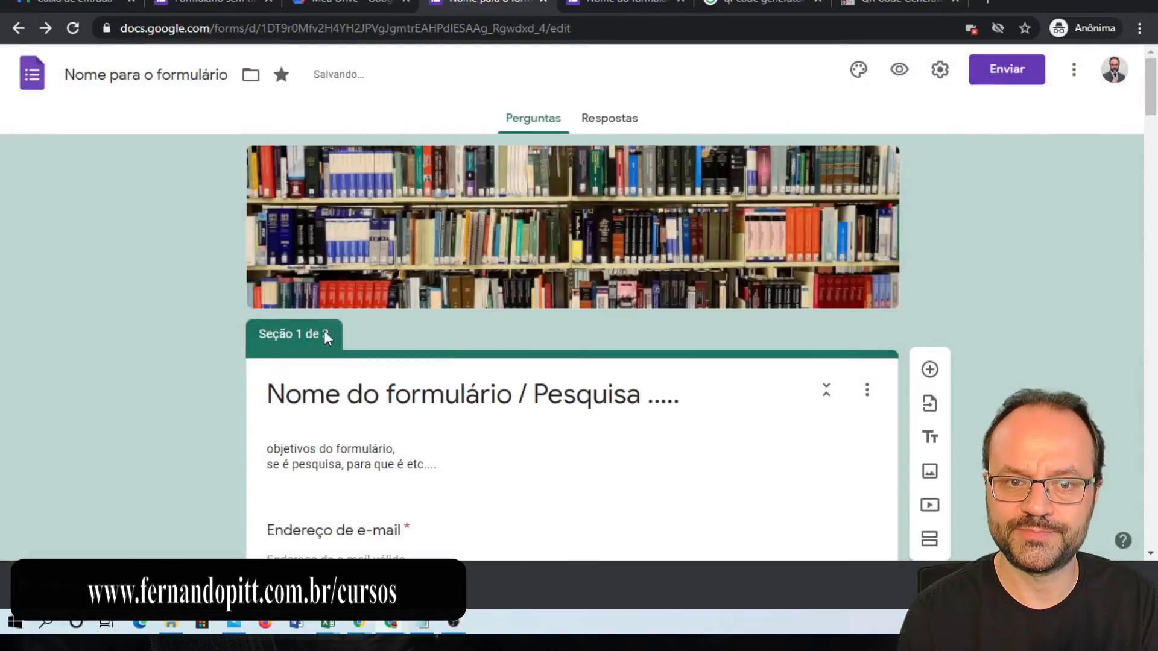
- Review the question order in the editor and compare it with the reloaded published form
scroll(188, 319, down, 12)
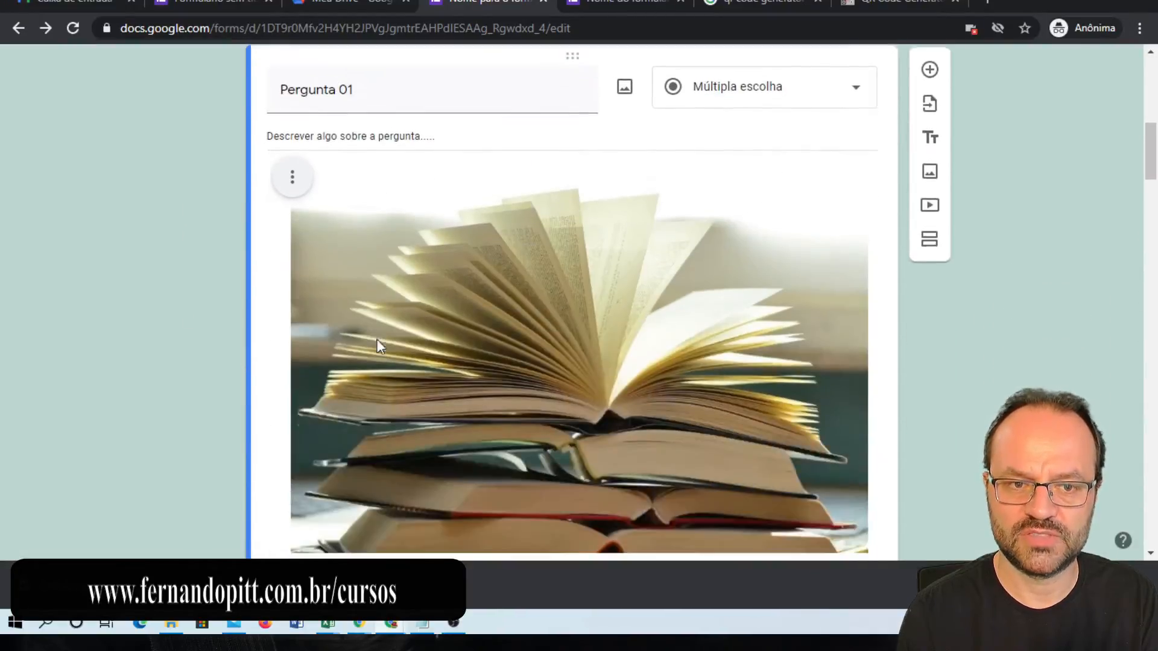
scroll(381, 319, down, 15)
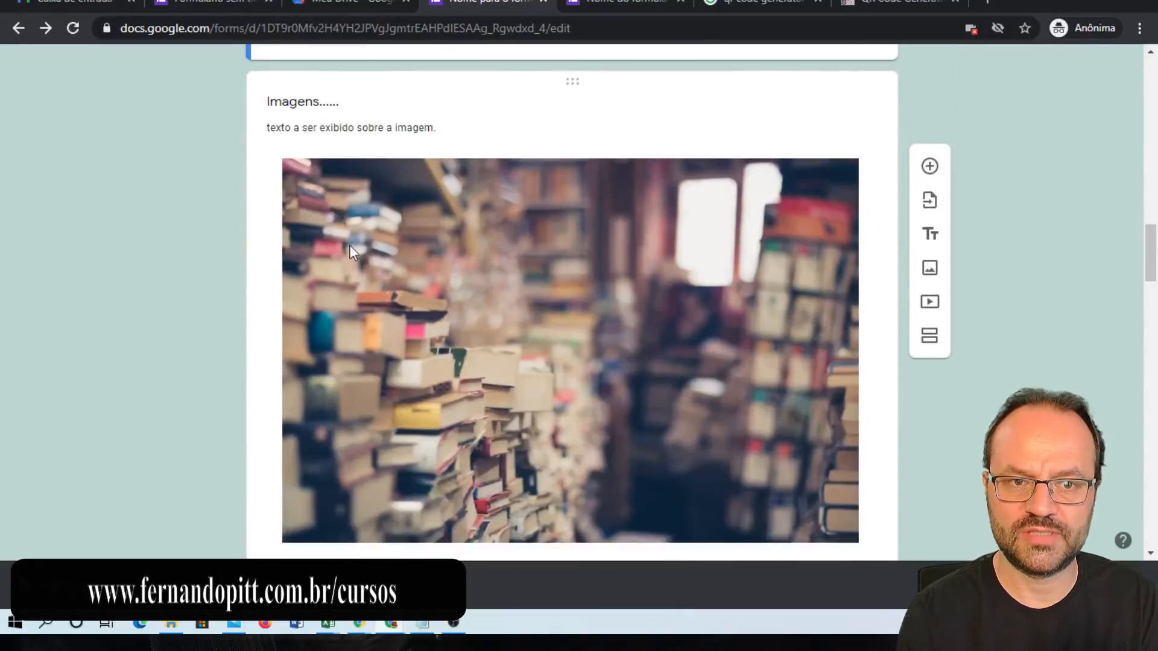
scroll(361, 254, down, 4)
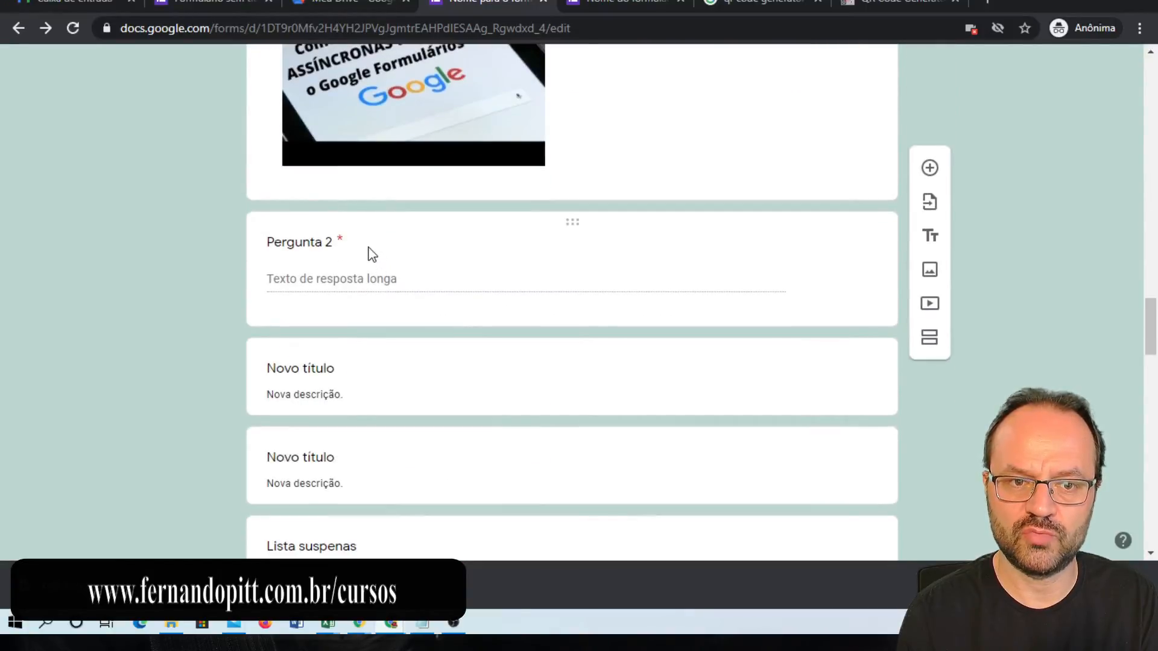
scroll(371, 253, down, 5)
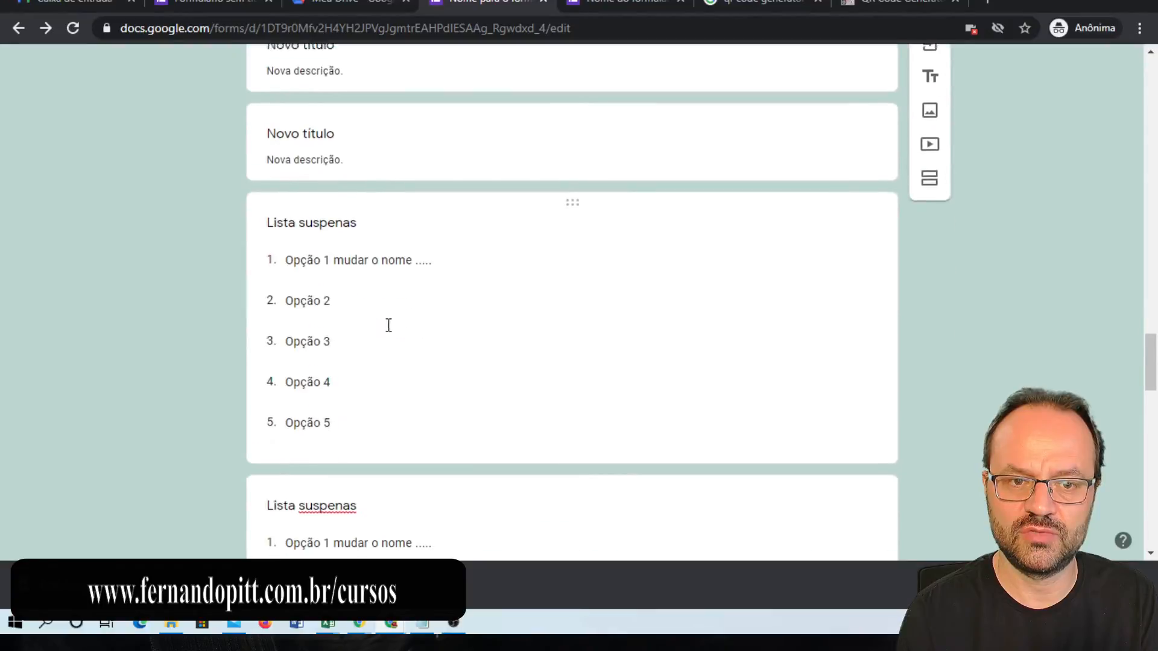
click(615, 1)
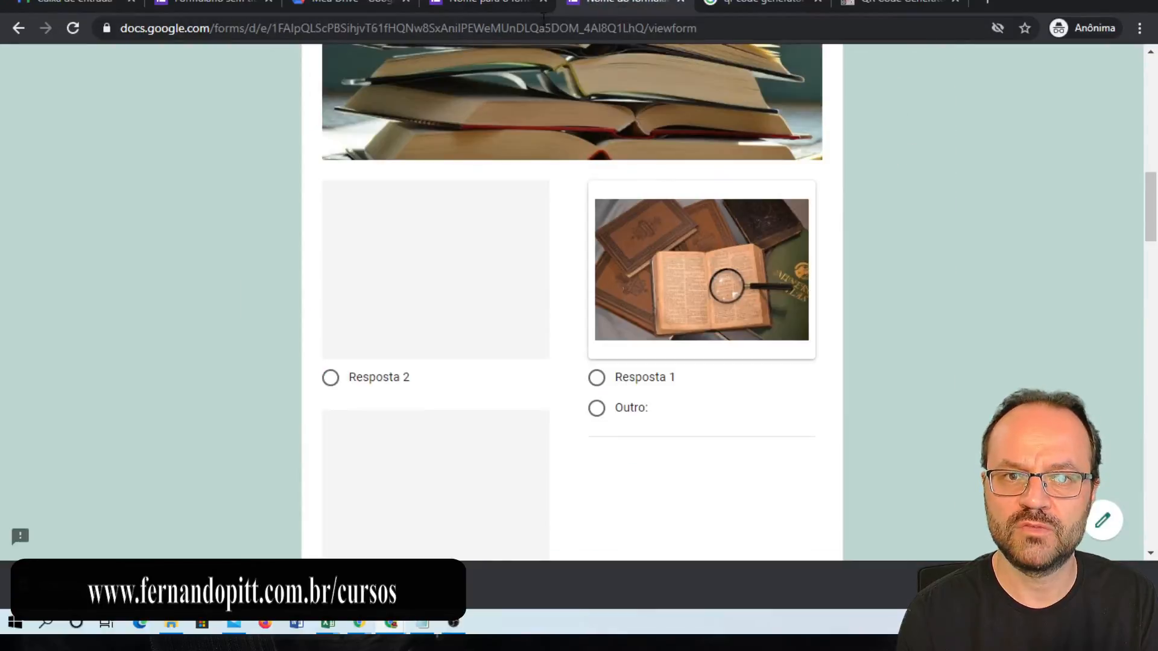
click(574, 37)
key(Return)
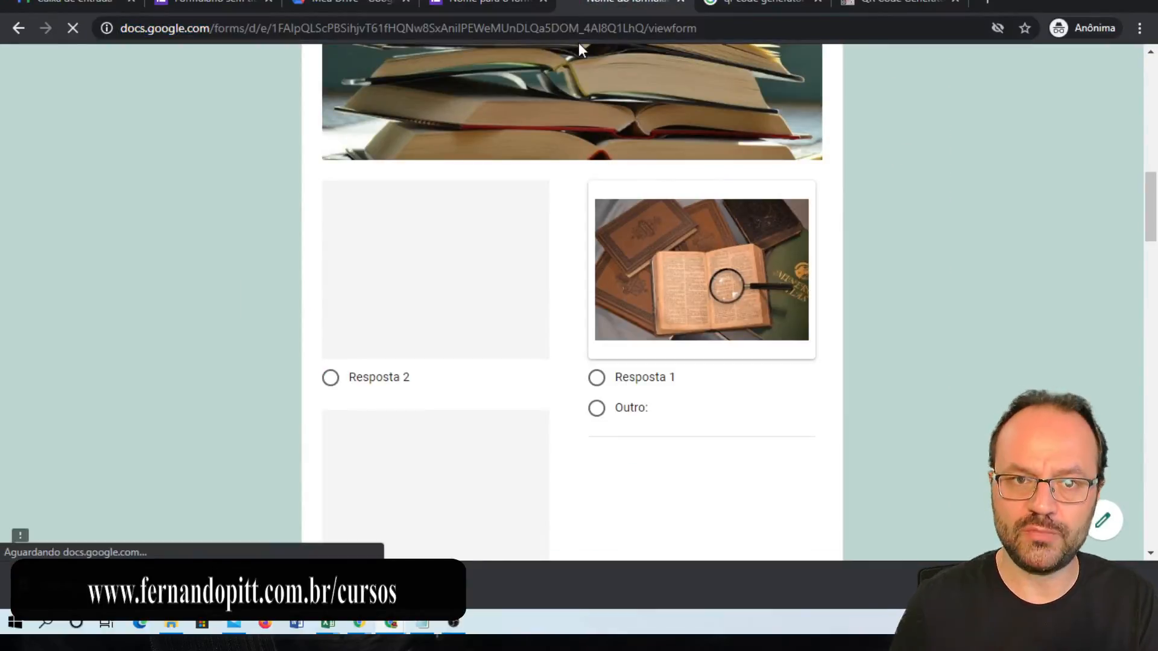
scroll(512, 154, up, 10)
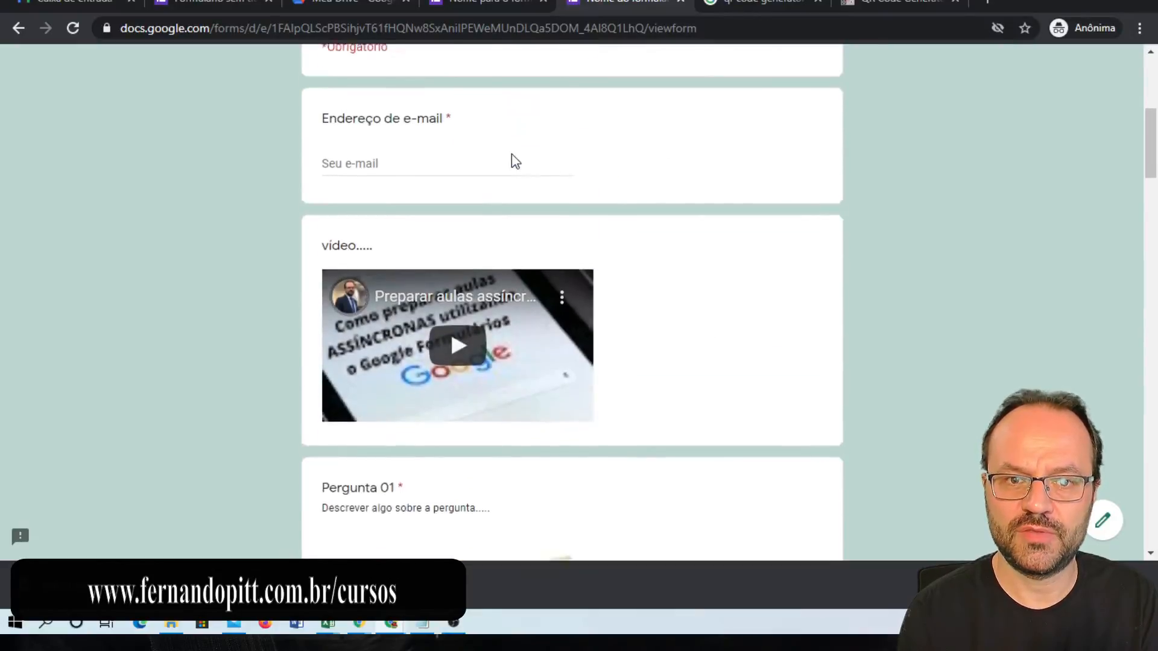
- Check the order of the questions and media blocks through the end of the published form's first section
scroll(511, 154, down, 3)
scroll(240, 219, down, 5)
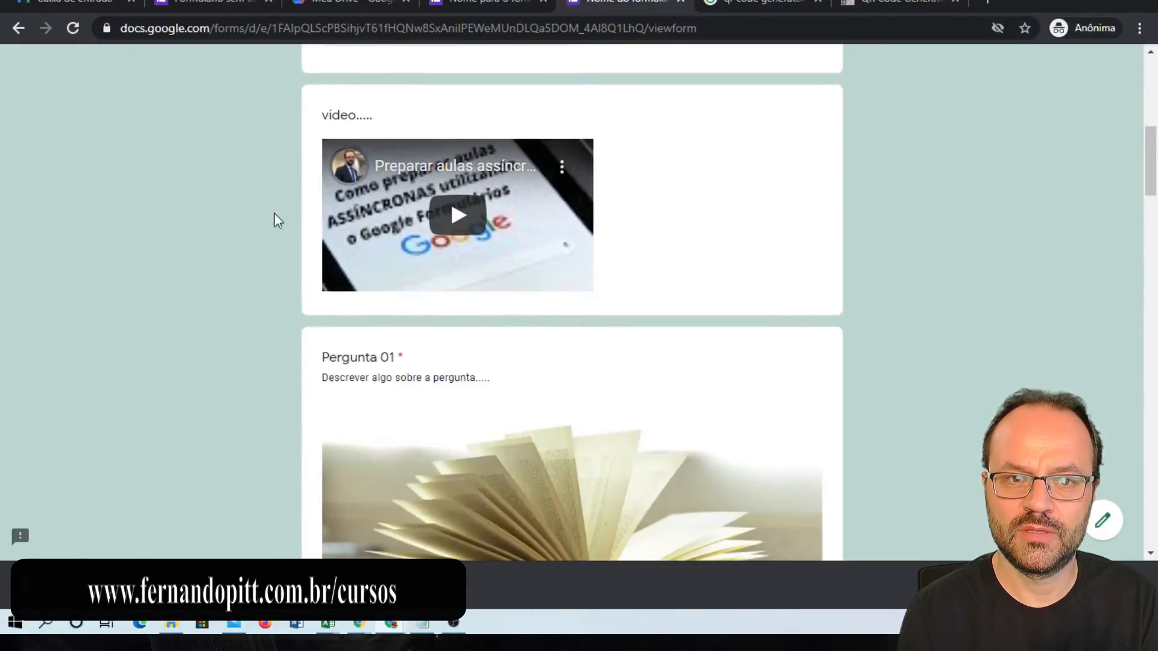
scroll(570, 199, down, 9)
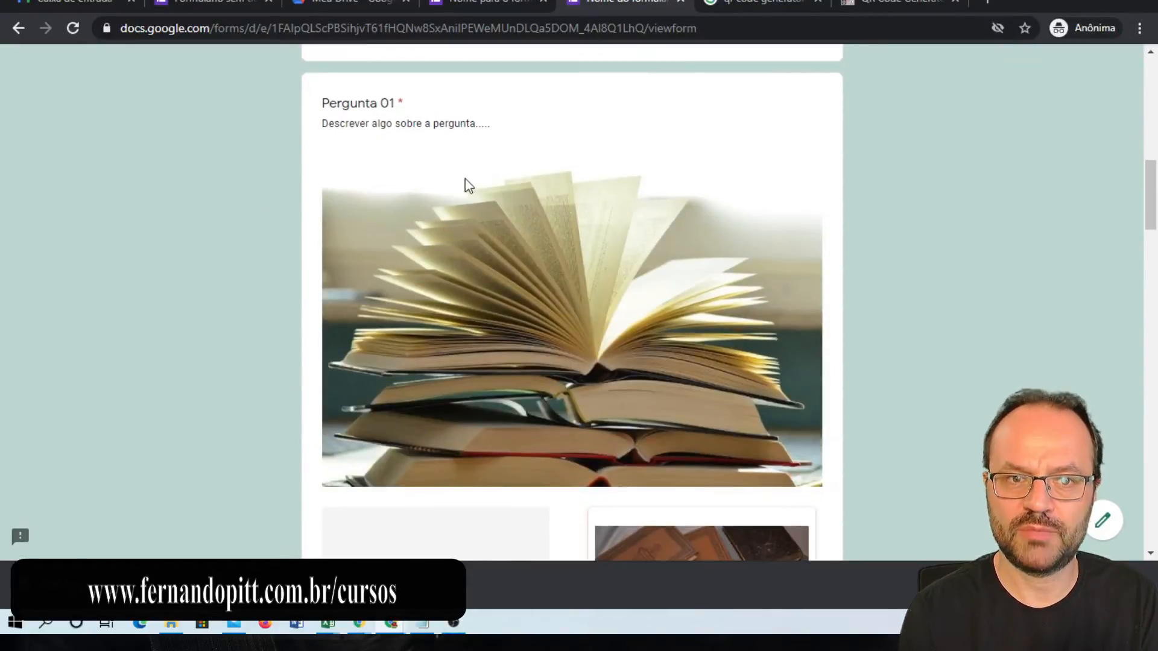
scroll(501, 184, down, 11)
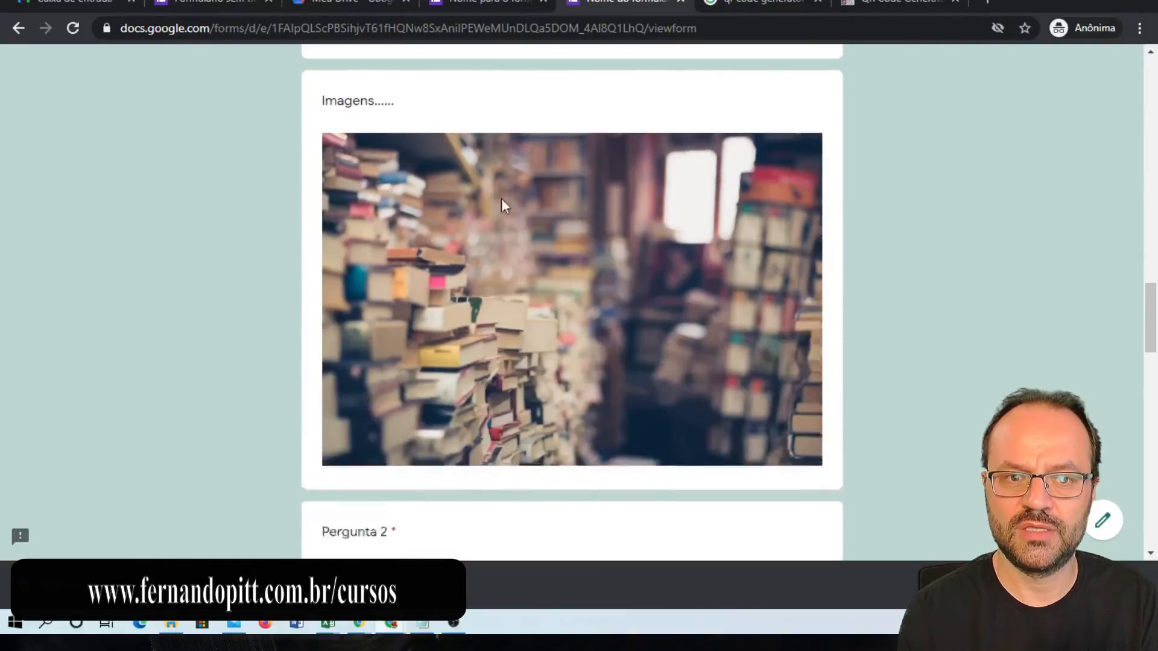
scroll(501, 218, down, 15)
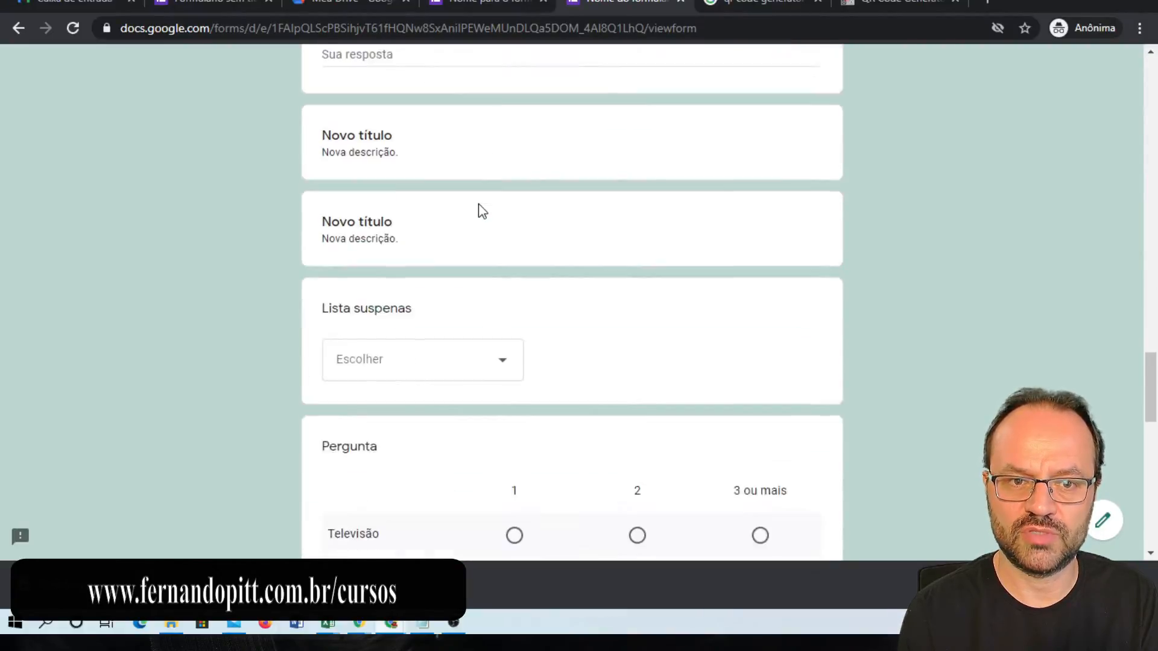
scroll(487, 235, down, 4)
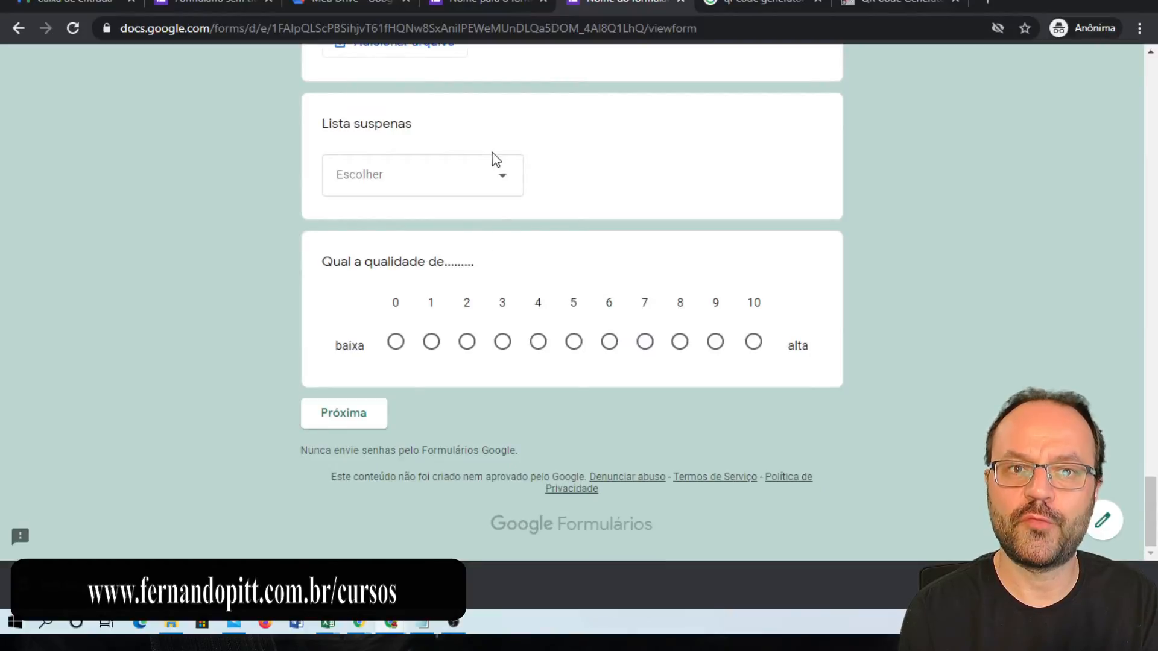
- Return to the form editor and disable random ordering of the answer options for Pergunta 01
click(489, 5)
scroll(644, 251, up, 5)
scroll(645, 252, up, 15)
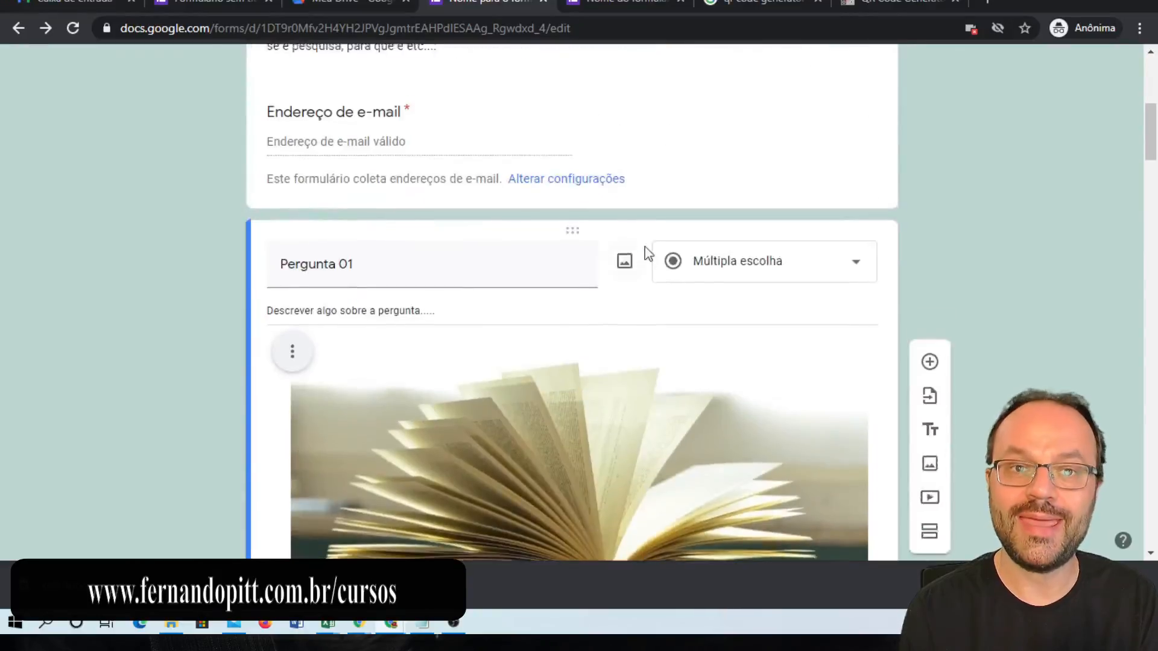
scroll(645, 253, down, 3)
scroll(646, 253, down, 9)
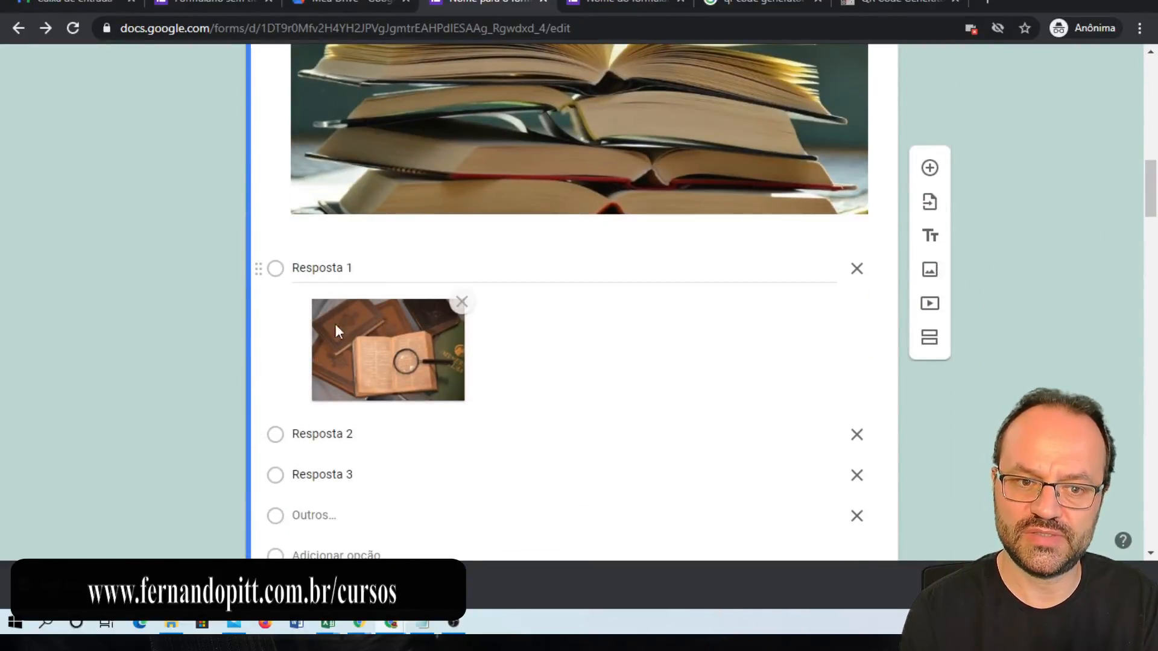
scroll(458, 325, down, 4)
click(854, 374)
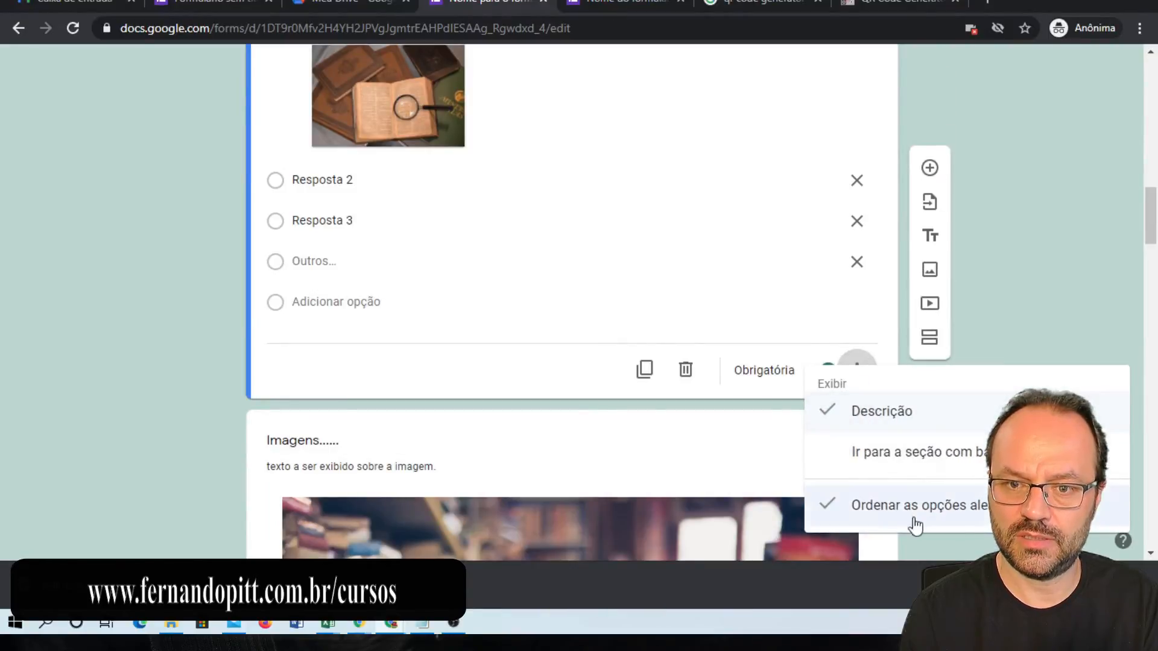
click(957, 510)
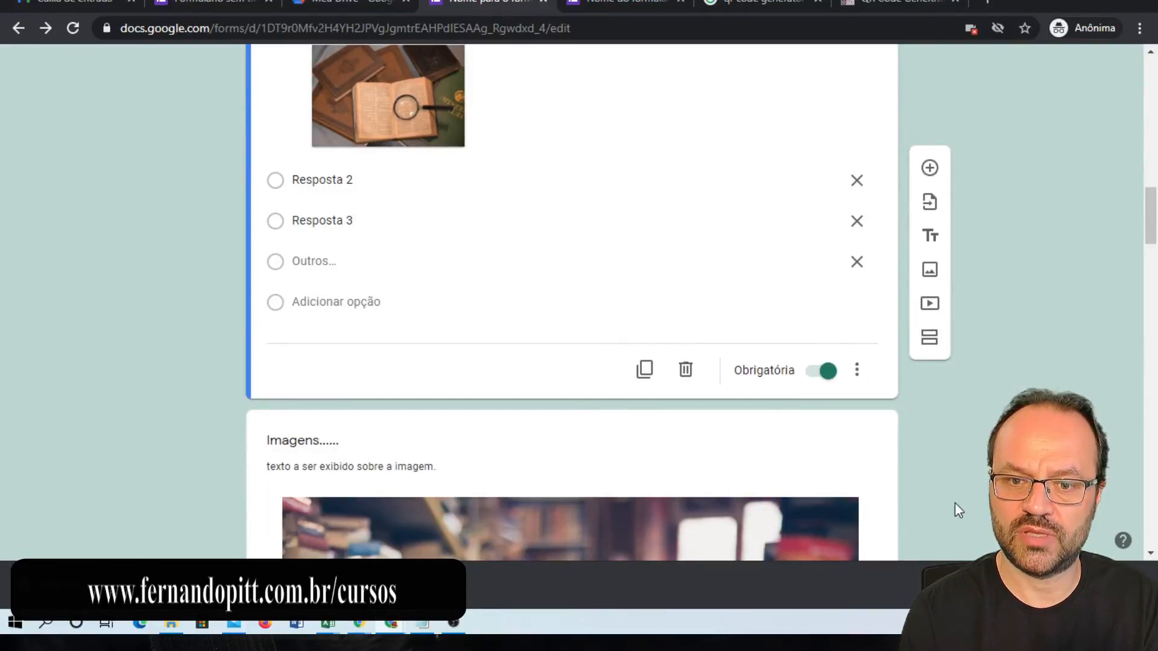
- Disable "Embaralhar a ordem das perguntas" in the form's presentation settings and save them
scroll(487, 306, up, 4)
scroll(486, 307, up, 10)
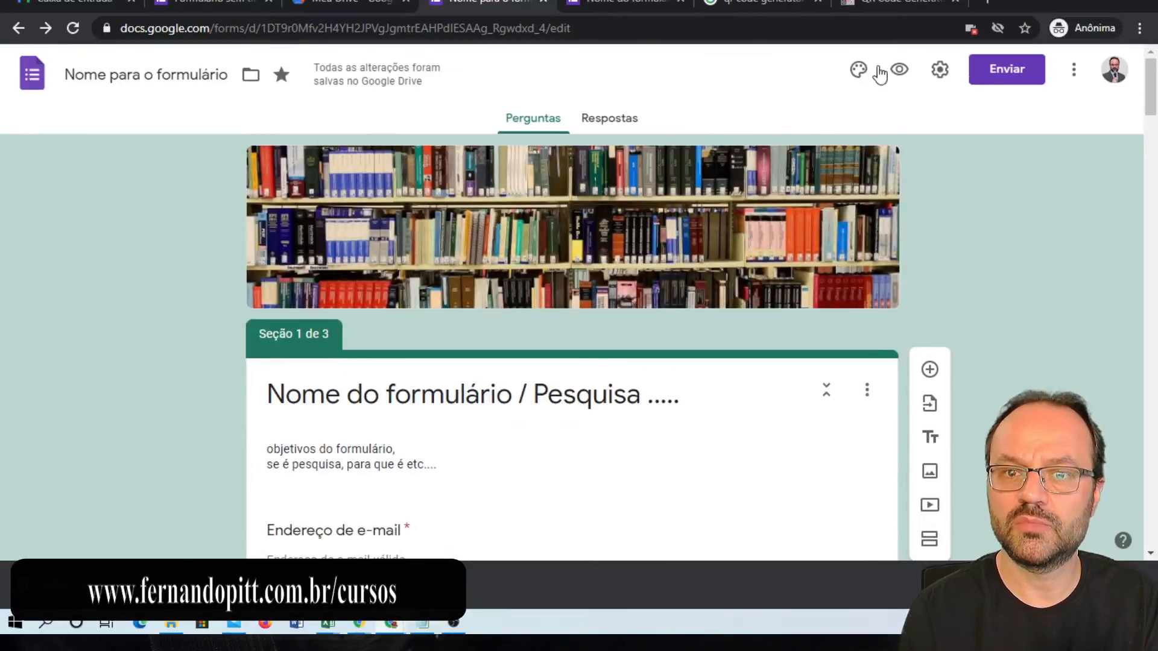
click(940, 70)
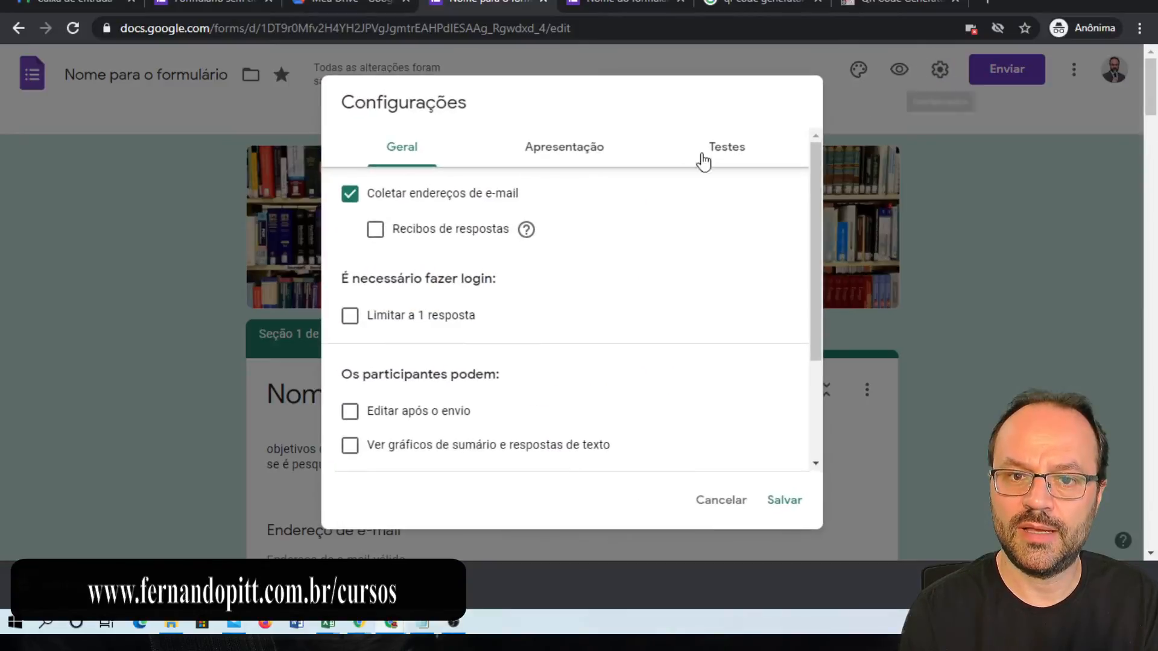
click(565, 162)
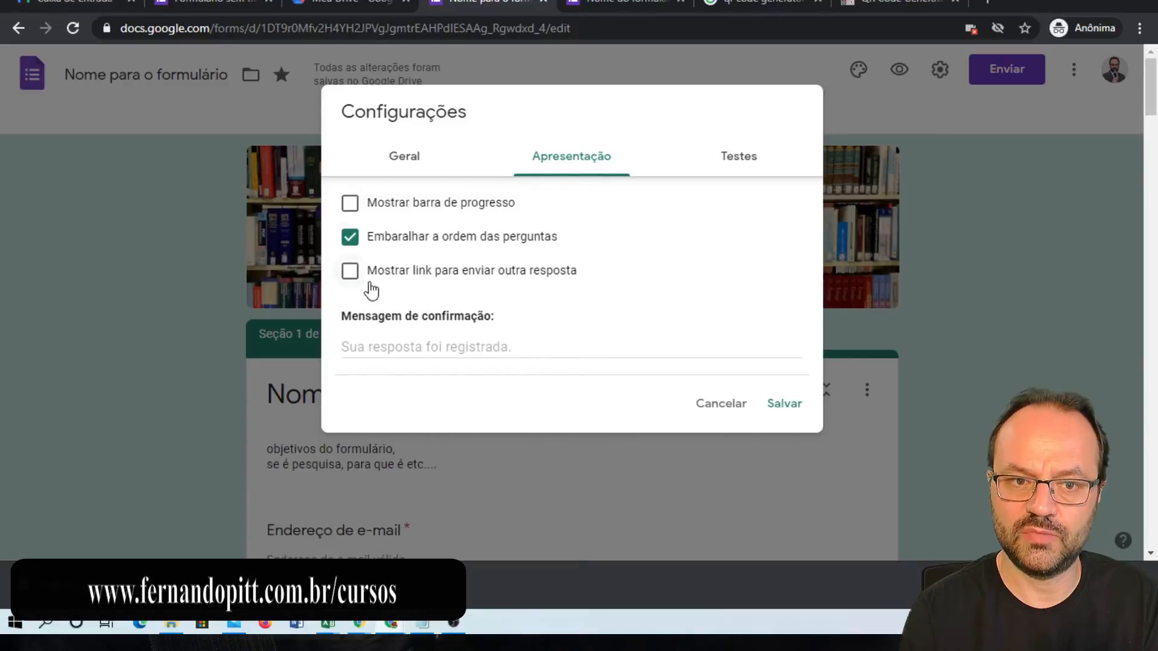
click(352, 242)
click(781, 403)
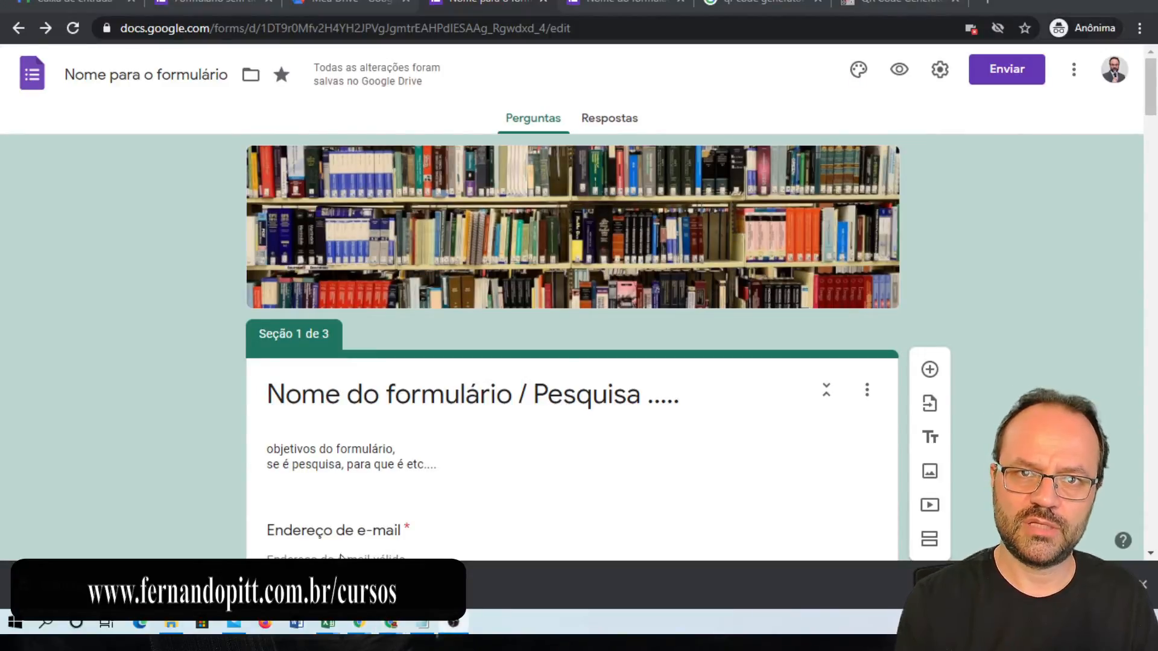
- Look through the form's questions in the editor, from Pergunta 01 down to the second drop-down list question
scroll(483, 501, down, 5)
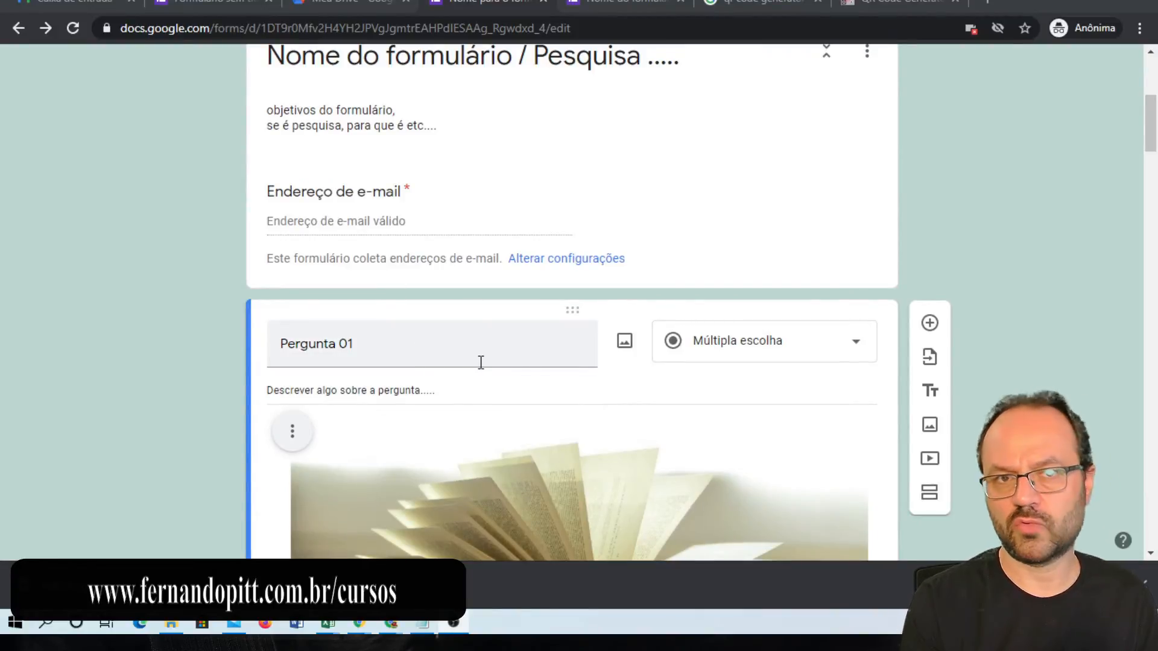
scroll(528, 351, down, 6)
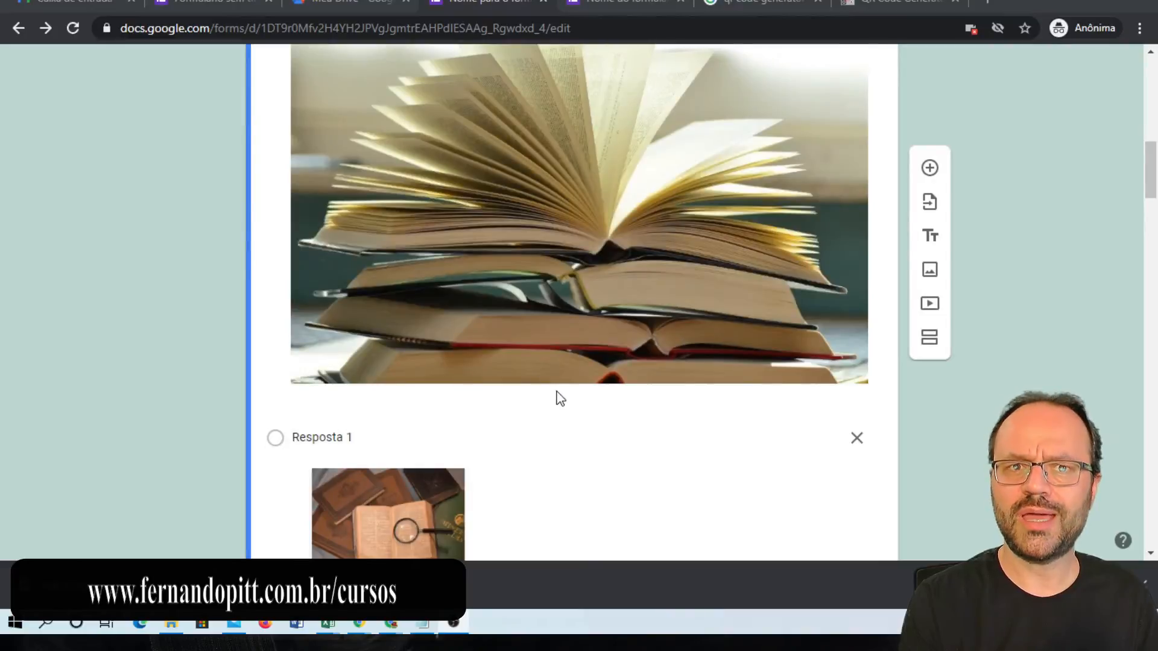
scroll(581, 394, down, 10)
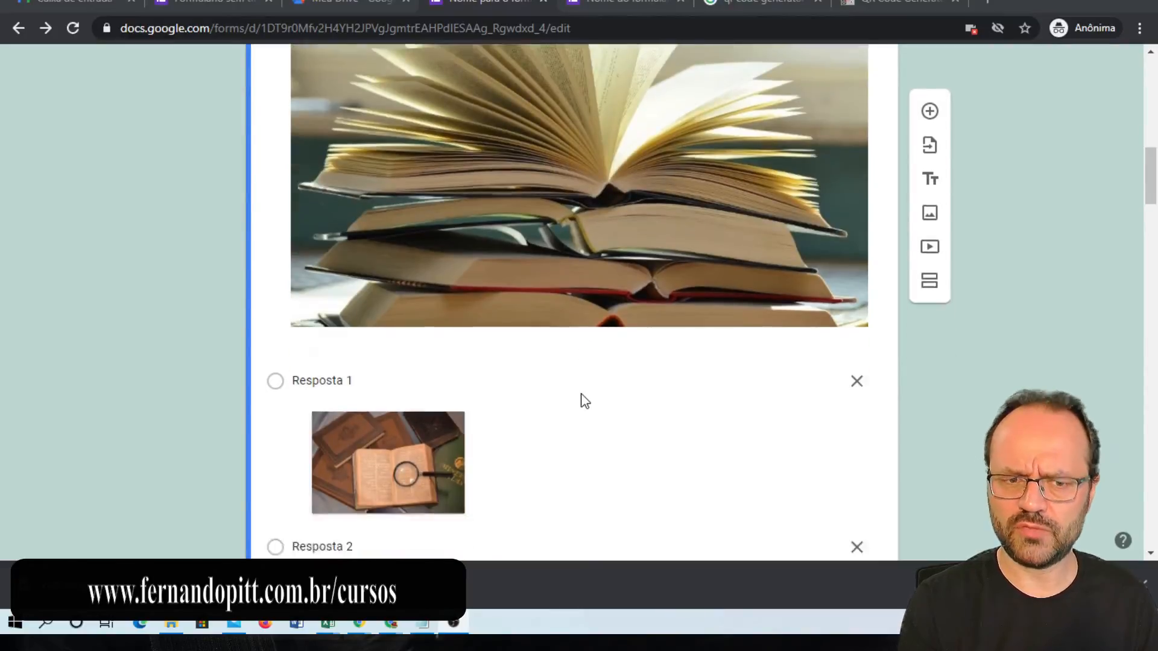
scroll(581, 394, down, 18)
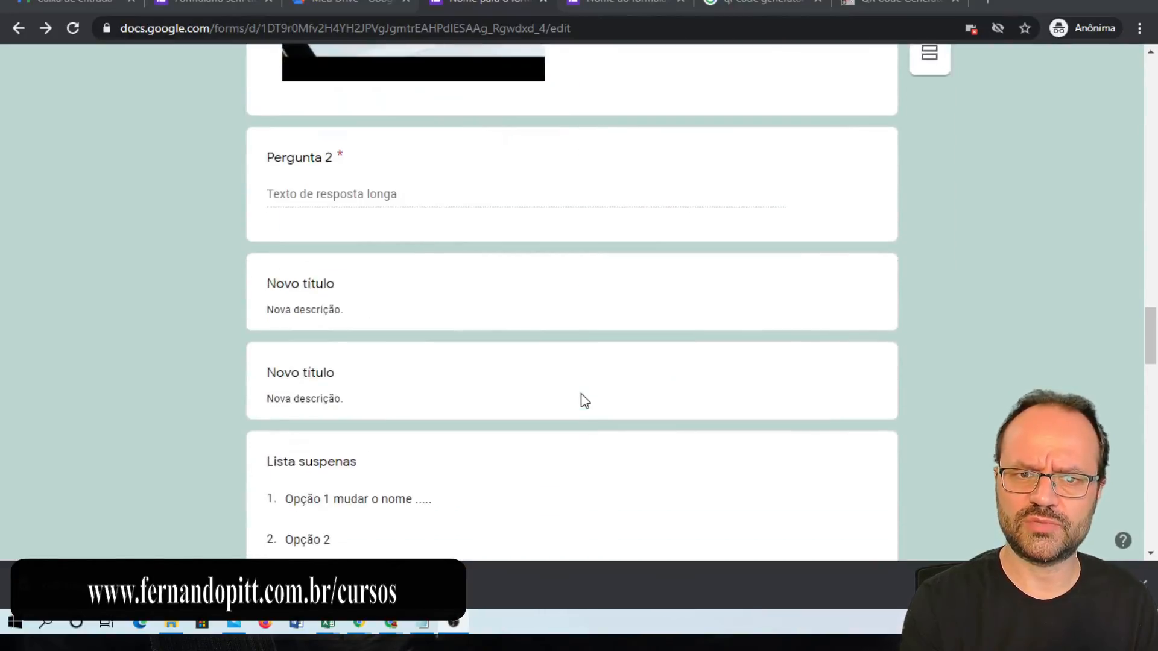
scroll(535, 377, down, 9)
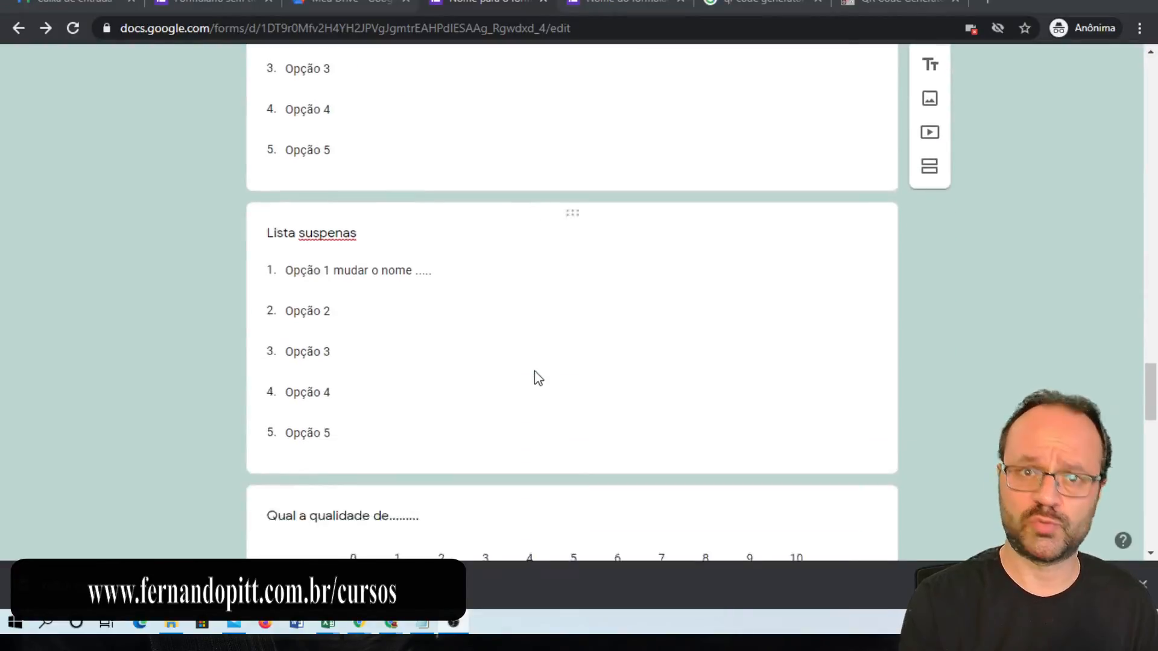
scroll(535, 388, up, 5)
scroll(534, 386, up, 20)
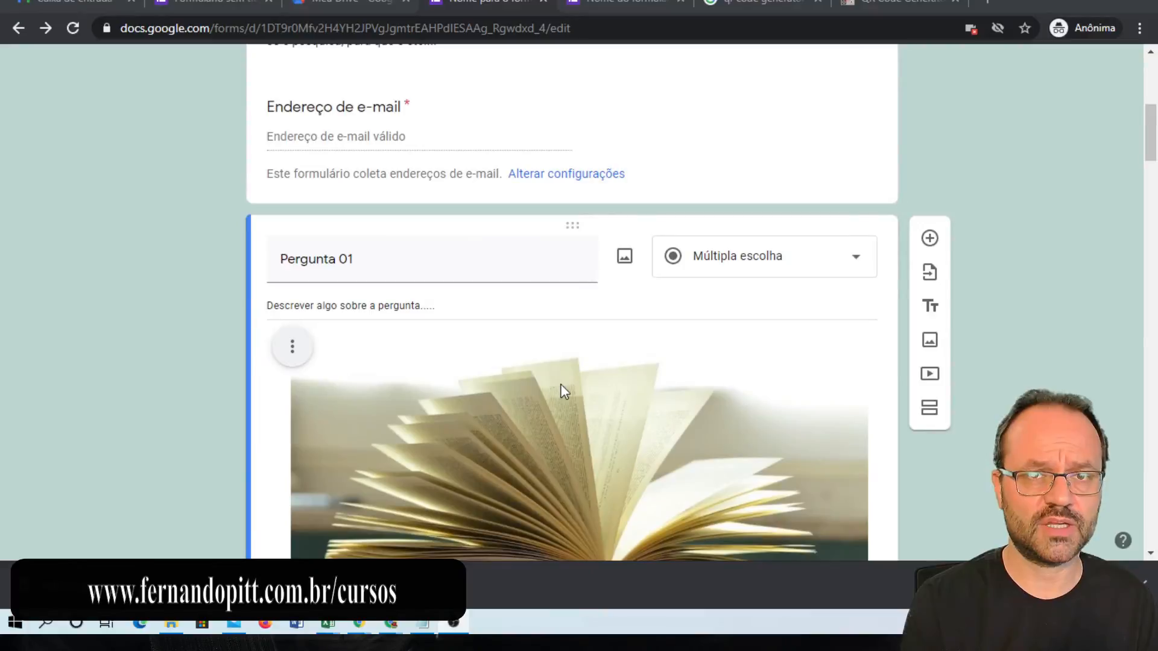
- Enable "Criar teste" in the form's test settings
scroll(534, 389, up, 8)
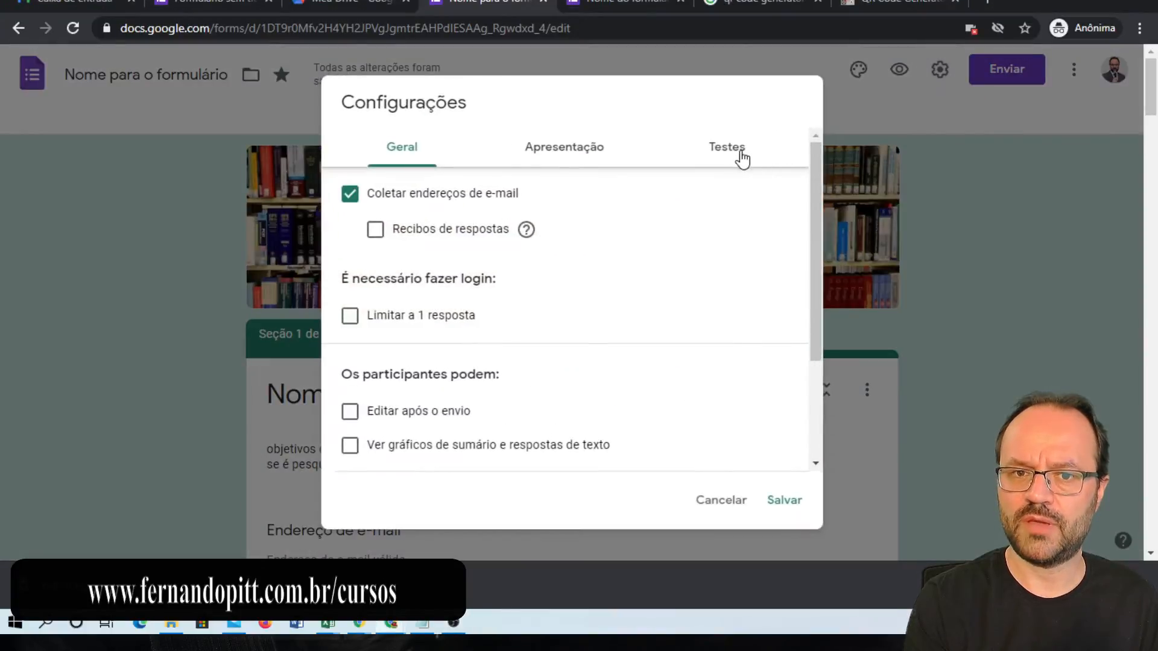
click(737, 155)
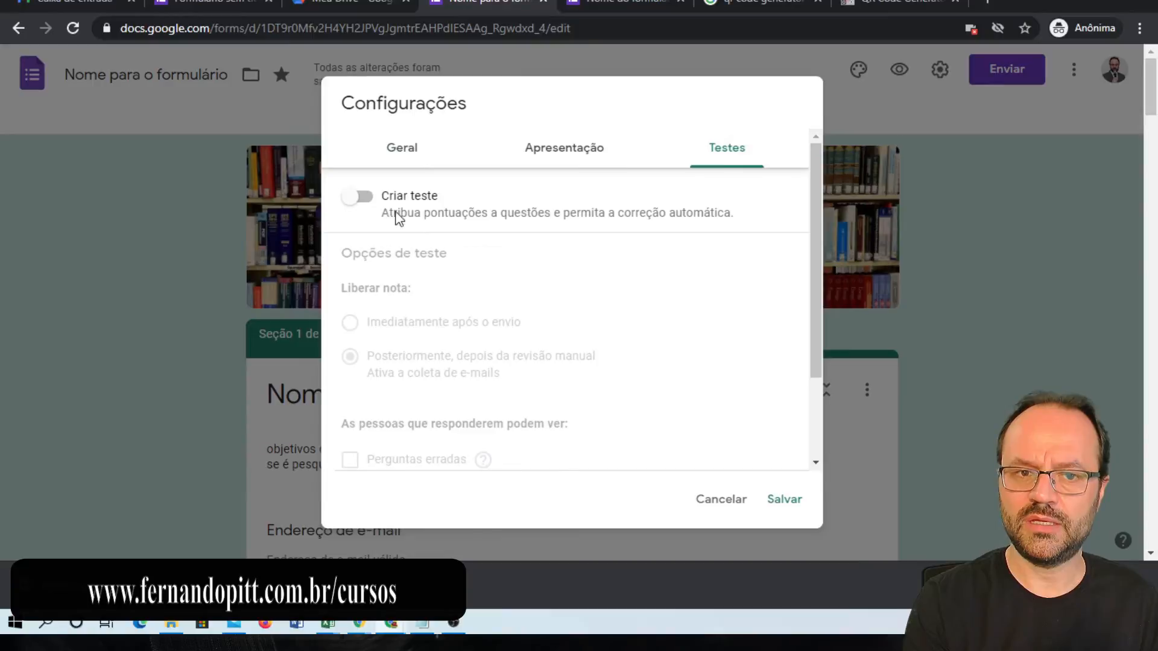
click(362, 200)
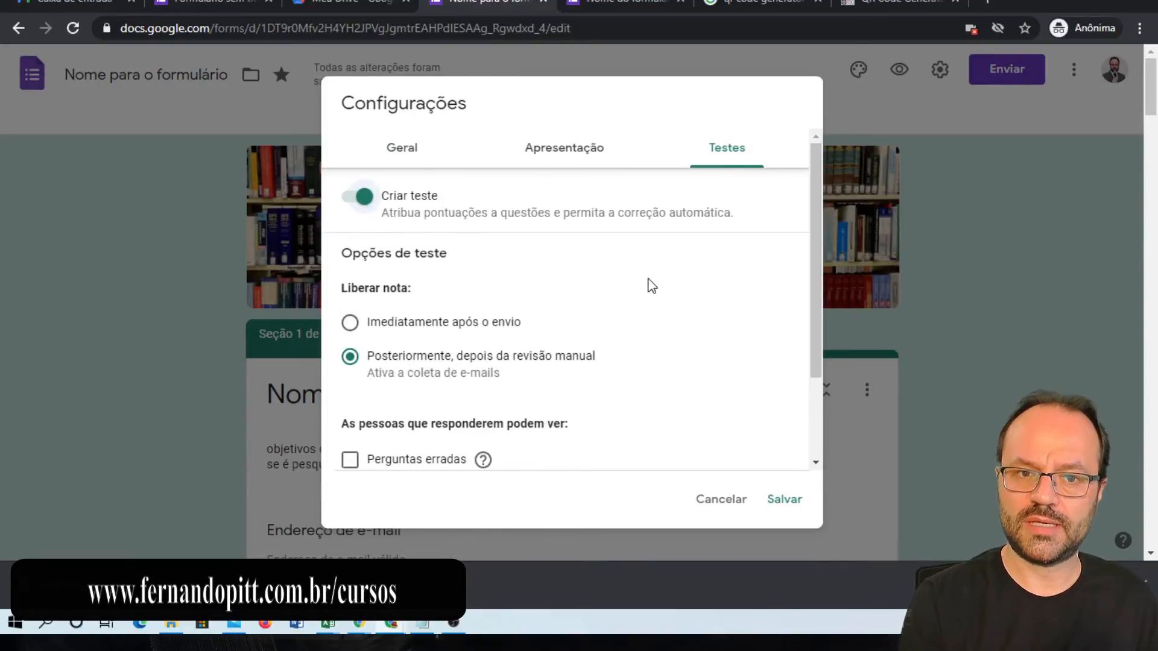
- Try releasing grades "Imediatamente após o envio" and return to "Posteriormente, depois da revisão manual"
scroll(422, 279, down, 2)
click(464, 242)
click(351, 274)
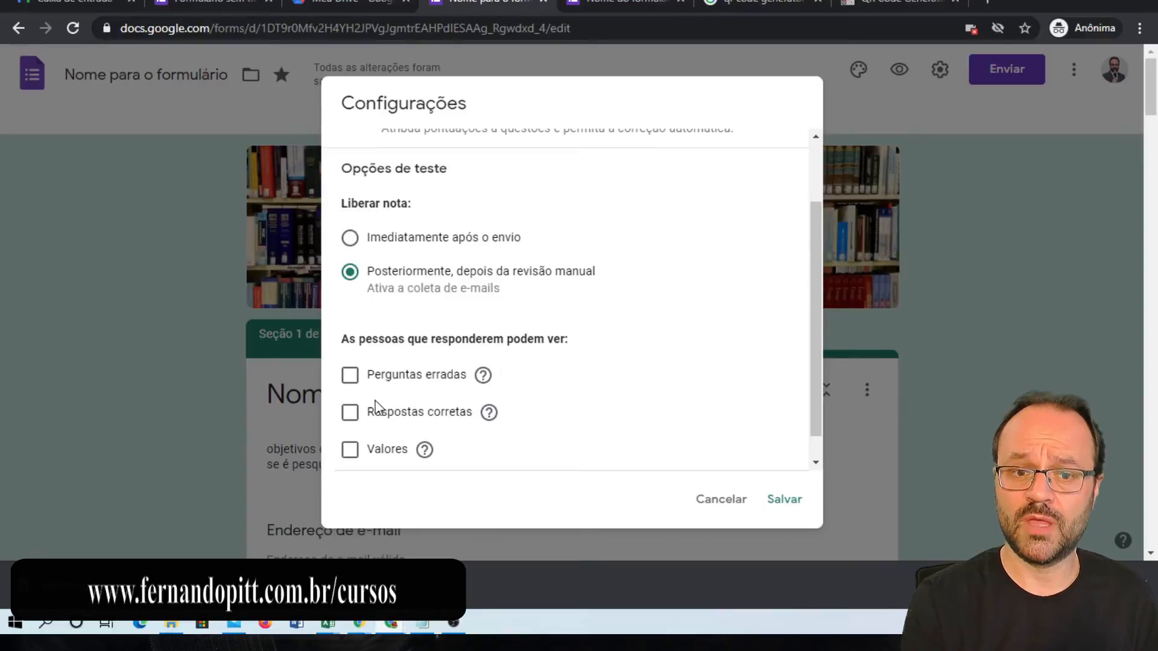
- Try the respondent visibility options "Perguntas erradas", "Respostas corretas" and "Valores", leaving each one disabled
click(350, 378)
click(350, 380)
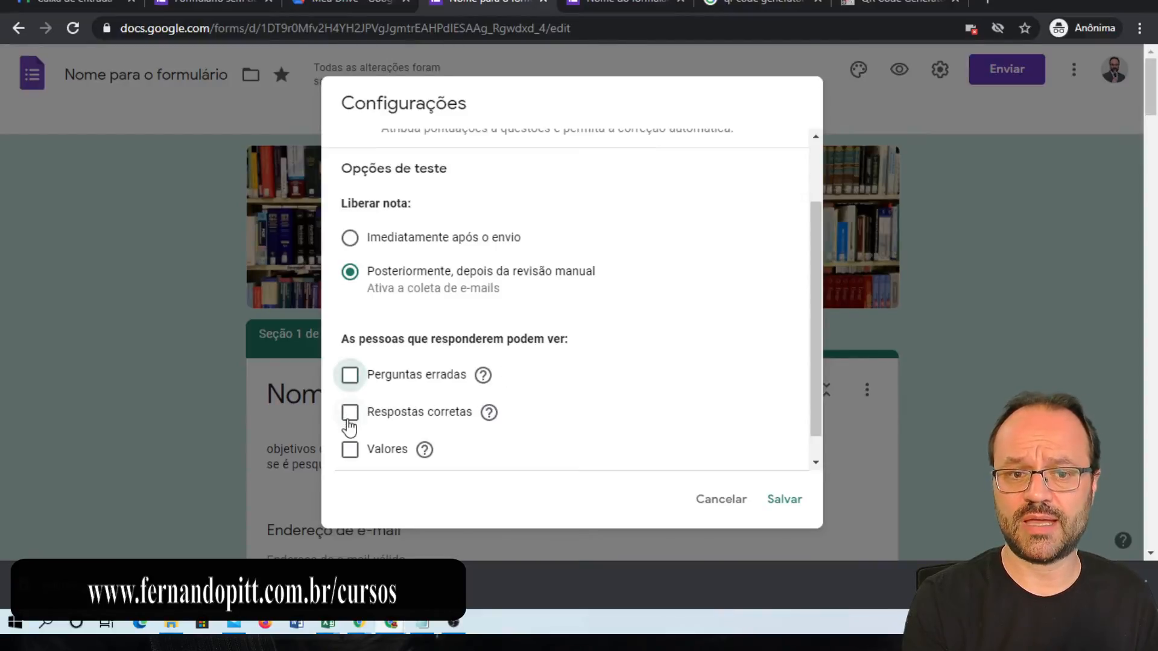
click(350, 416)
click(350, 417)
click(353, 453)
click(356, 456)
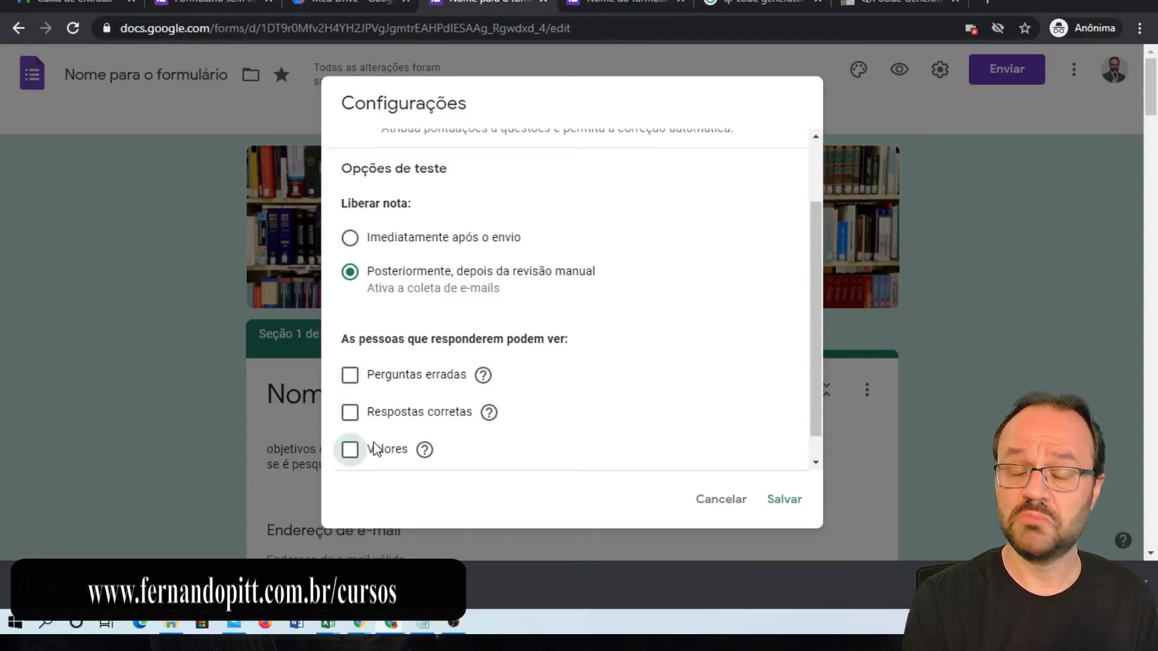
click(352, 380)
click(351, 413)
click(350, 414)
click(350, 379)
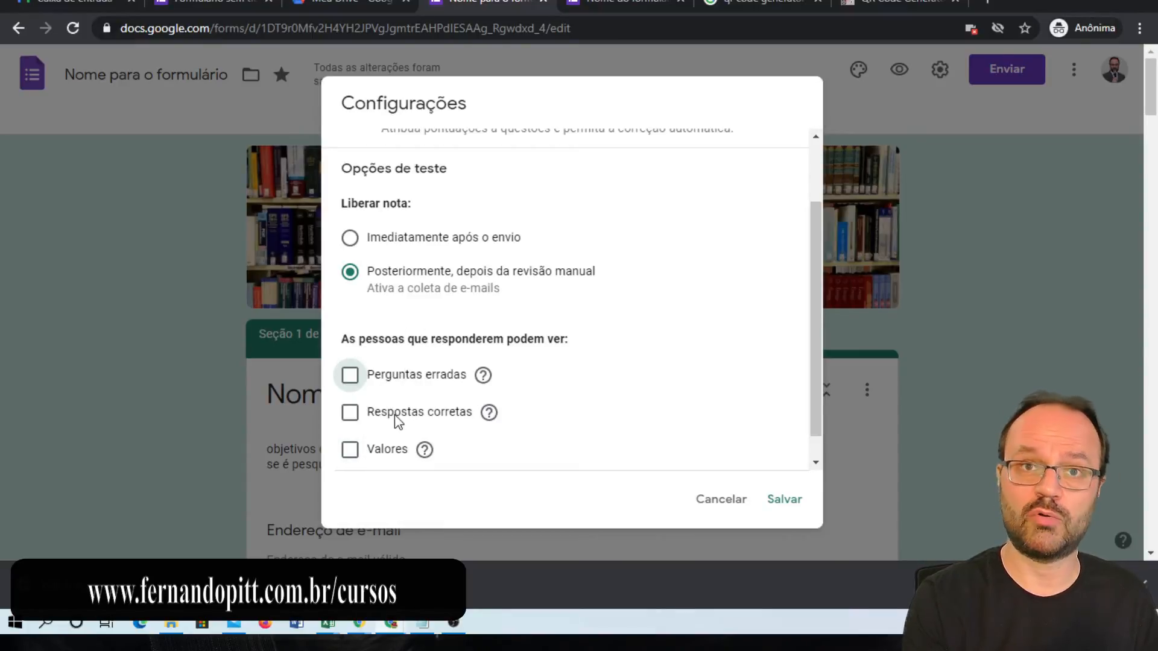
- Review the grade release and respondent visibility options and save the test settings
scroll(407, 407, down, 1)
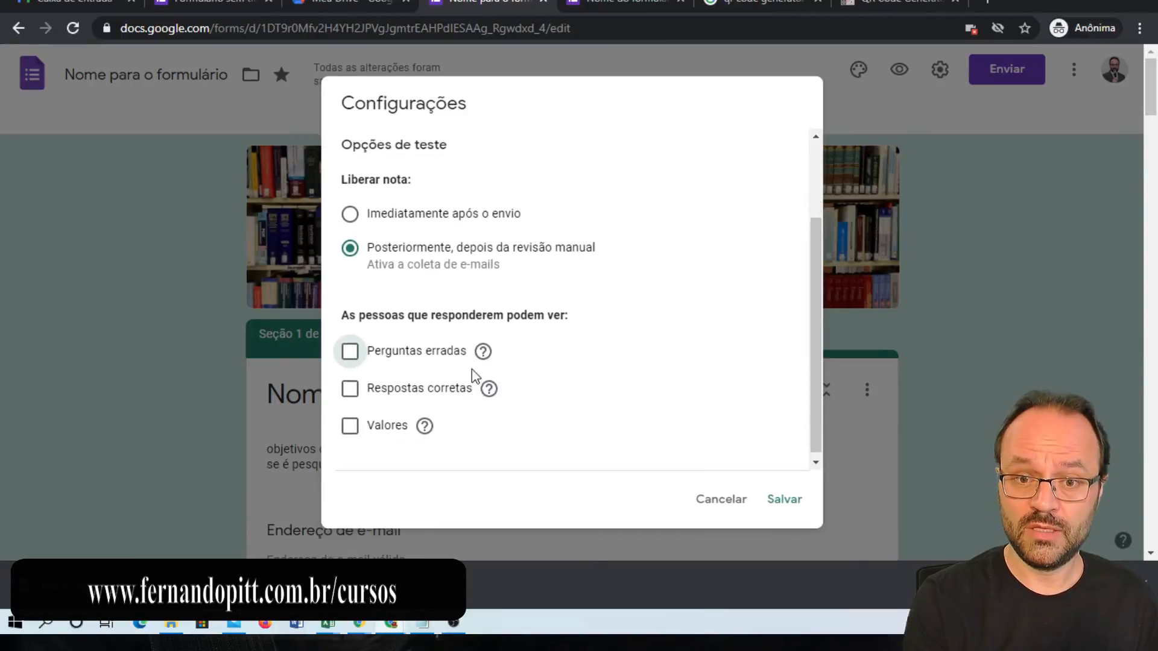
scroll(476, 379, up, 3)
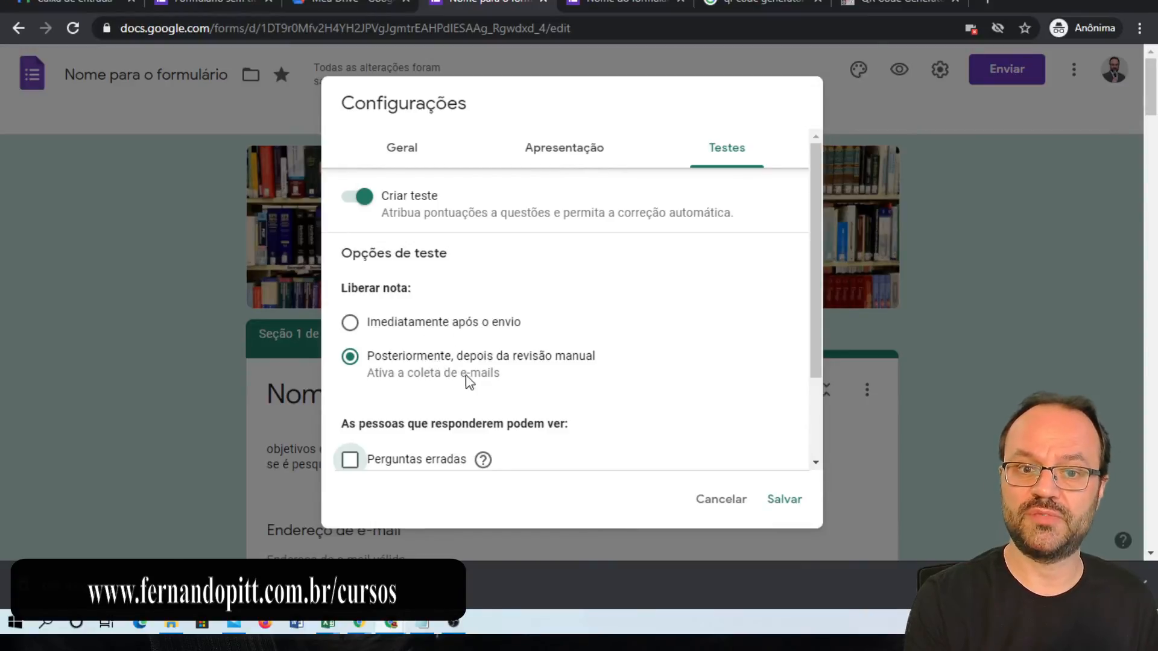
scroll(489, 370, down, 3)
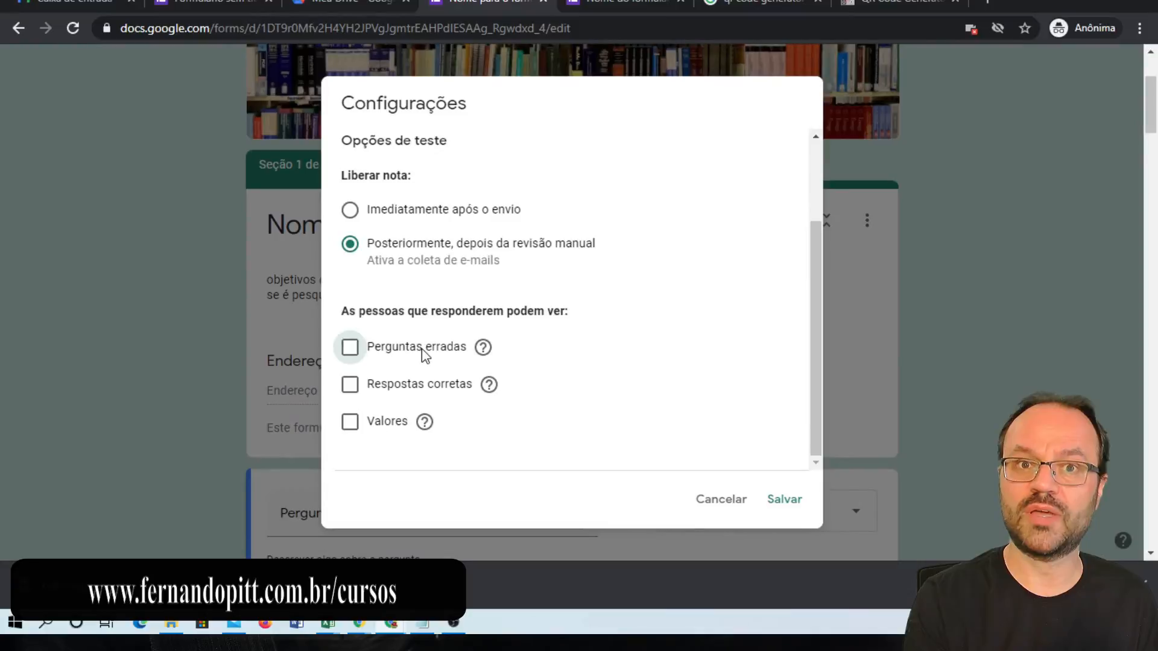
scroll(483, 354, up, 3)
click(781, 502)
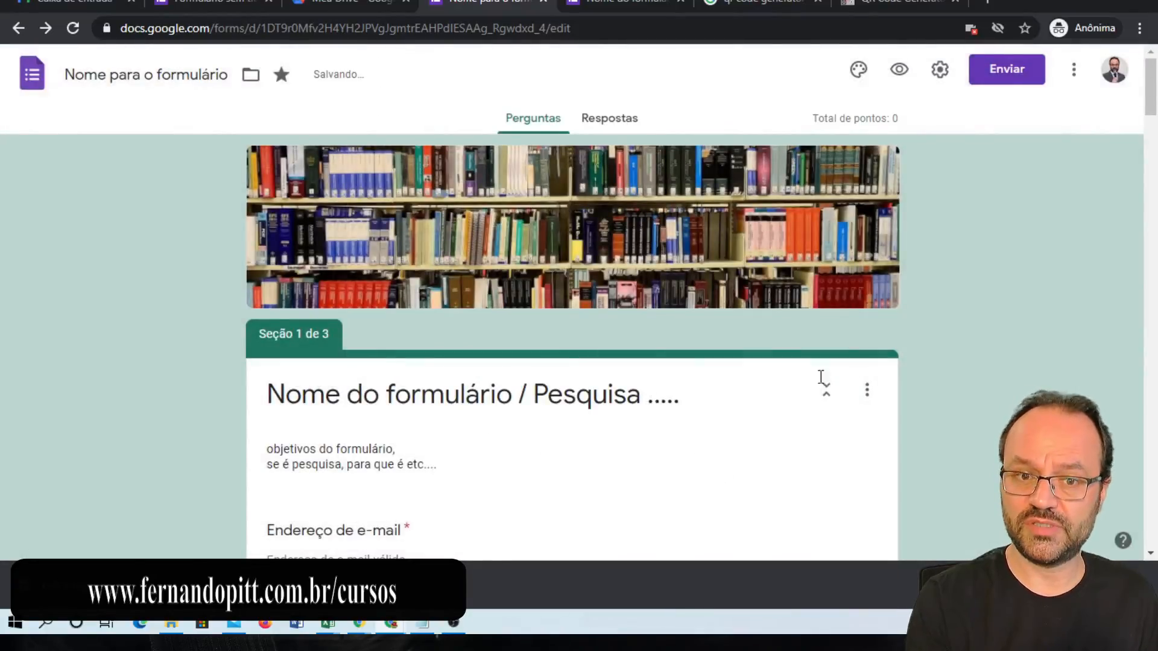
- Open the answer key of Pergunta 01 and assign the question 5 points
scroll(832, 379, down, 5)
scroll(862, 374, down, 1)
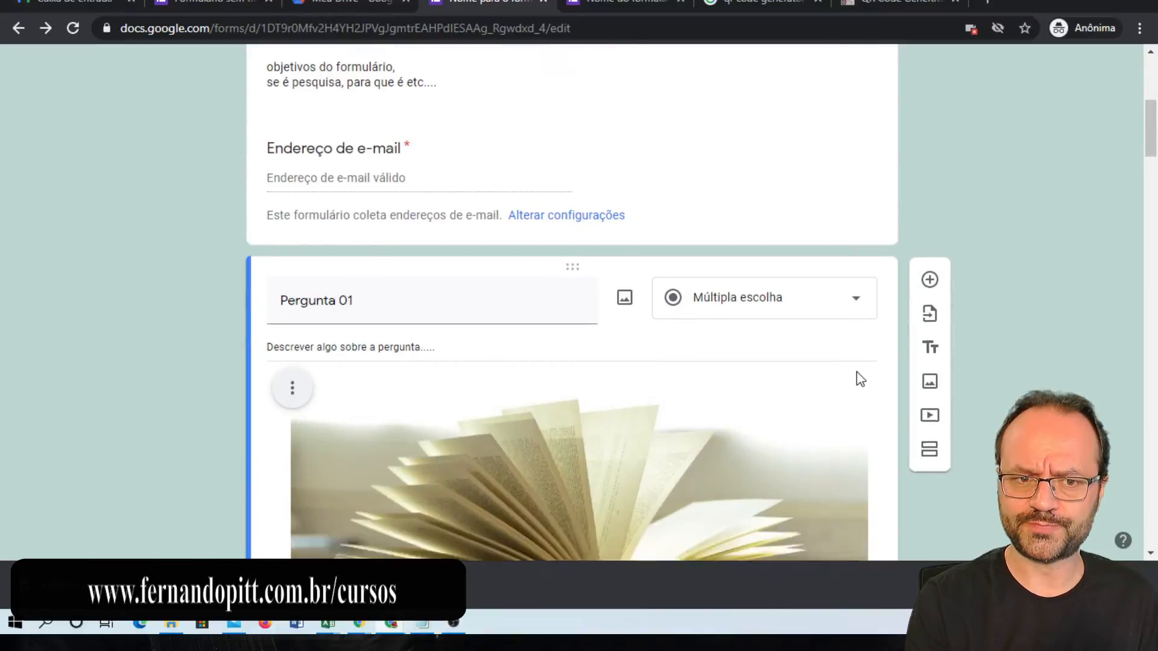
scroll(857, 373, down, 10)
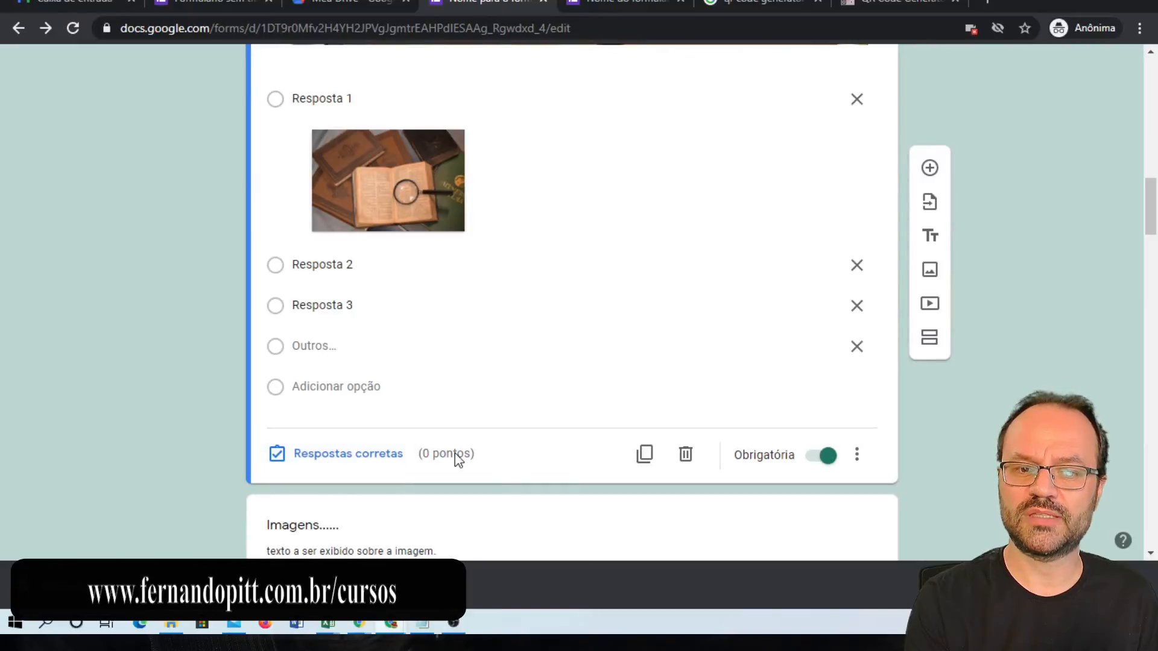
click(361, 456)
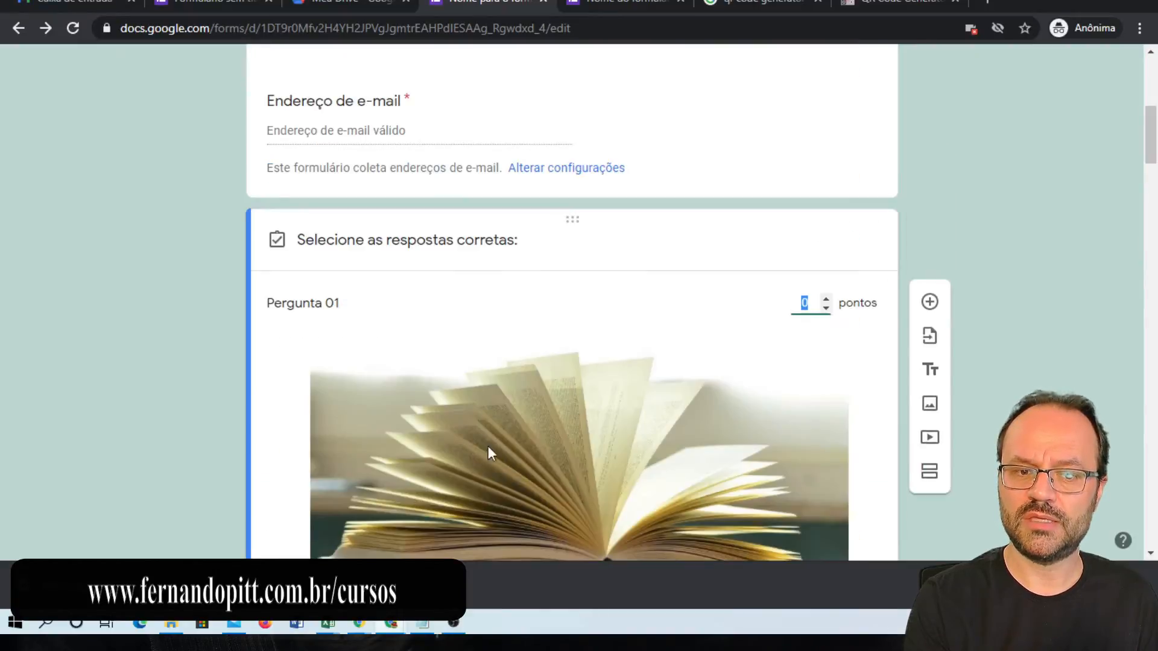
click(828, 301)
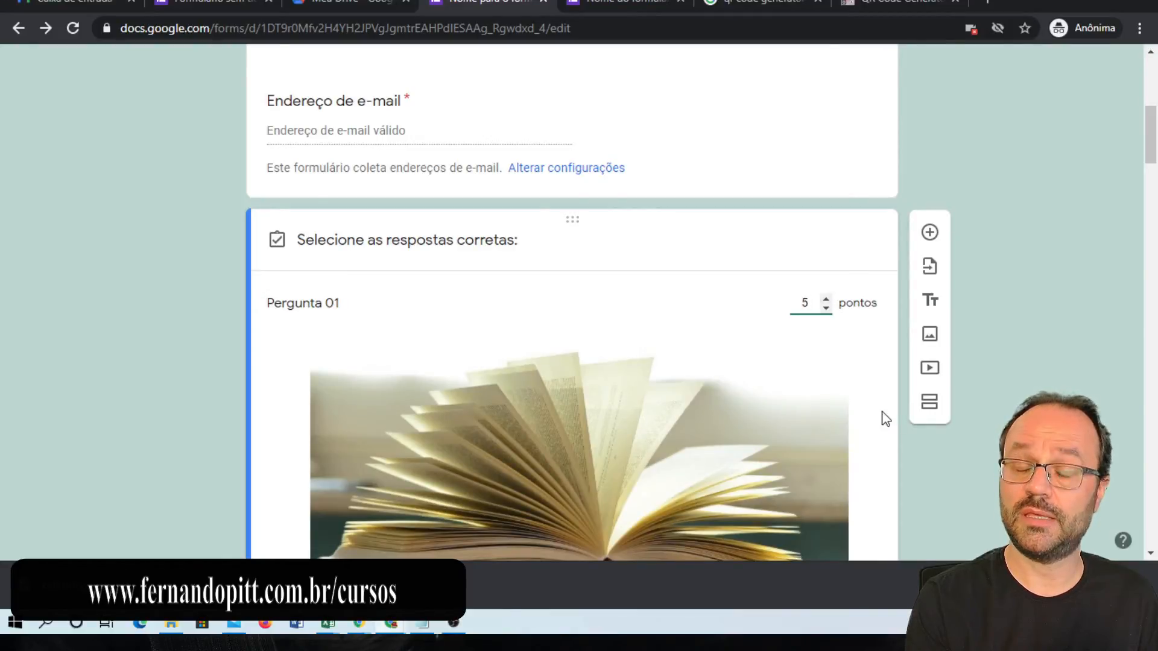
scroll(591, 362, down, 4)
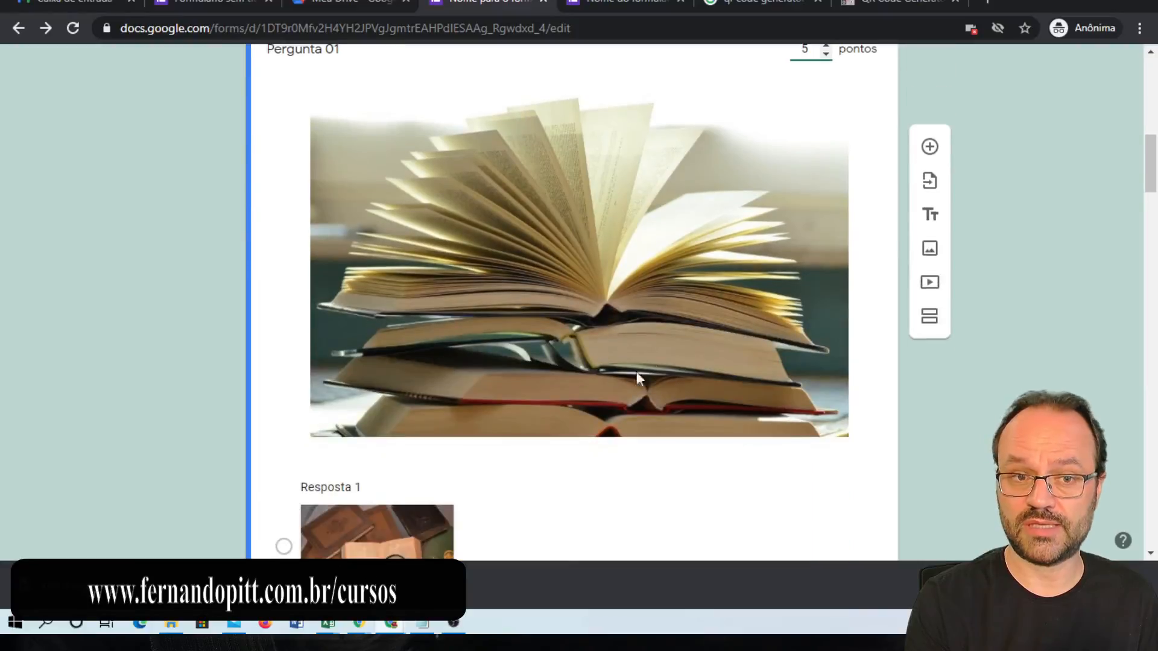
- Change the score of Pergunta 01 to 3 points
scroll(779, 309, up, 1)
click(825, 140)
click(826, 130)
click(825, 140)
click(826, 140)
click(826, 140)
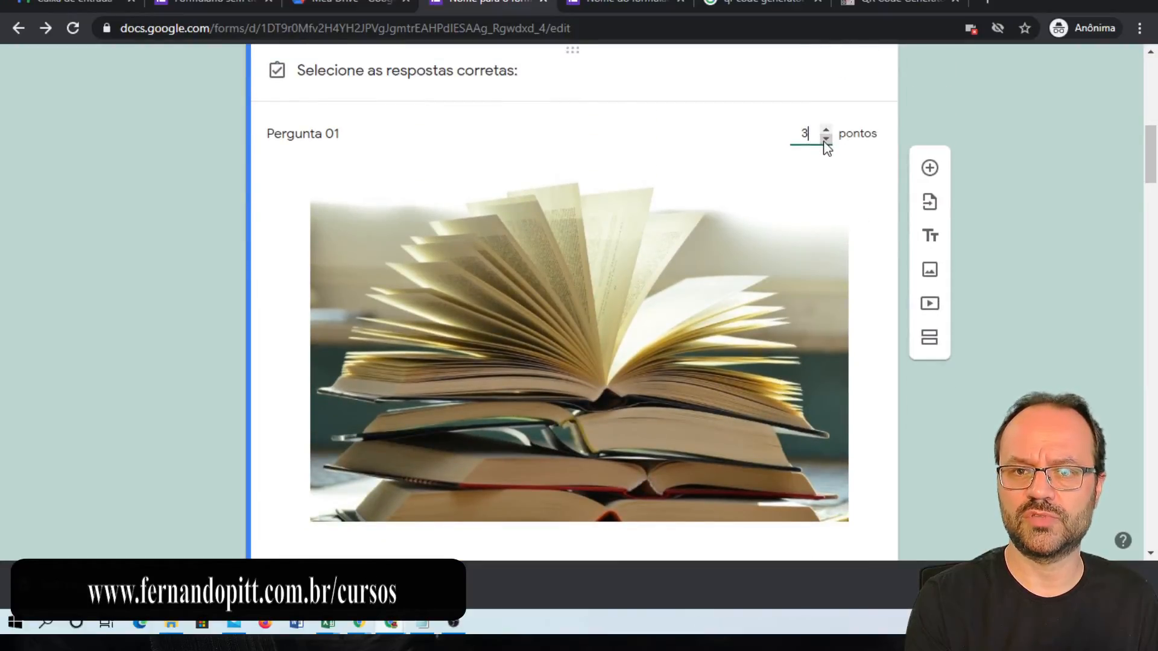
- Add the feedback "tente mais uma vez...." for incorrect answers to Pergunta 01
scroll(884, 302, down, 4)
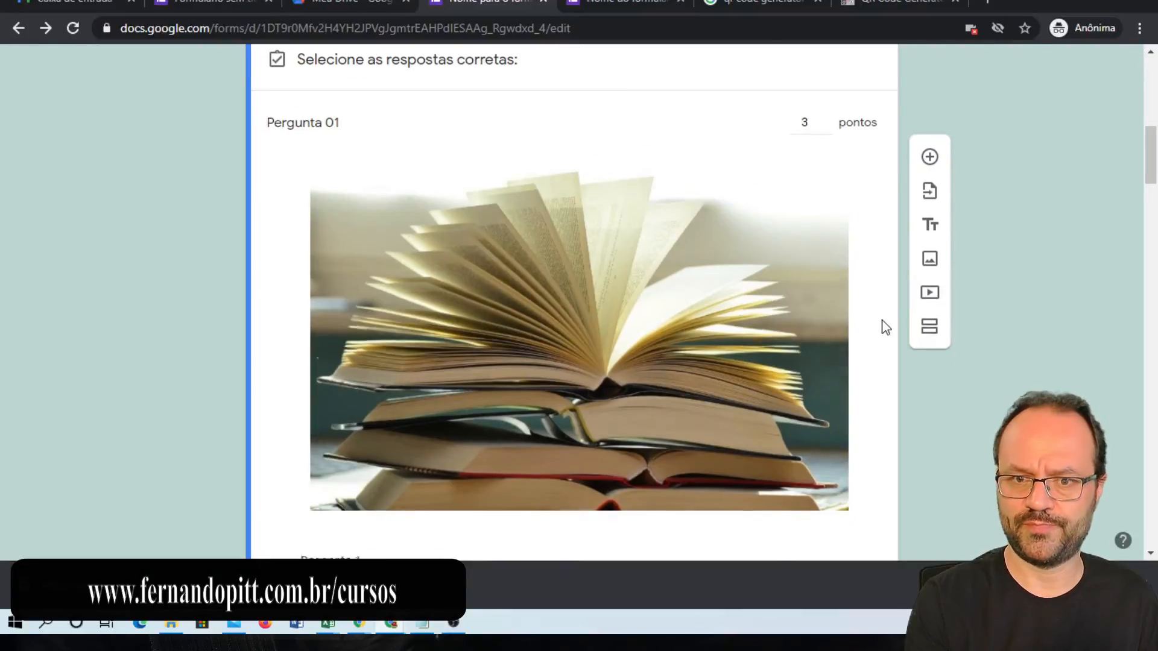
scroll(757, 347, down, 3)
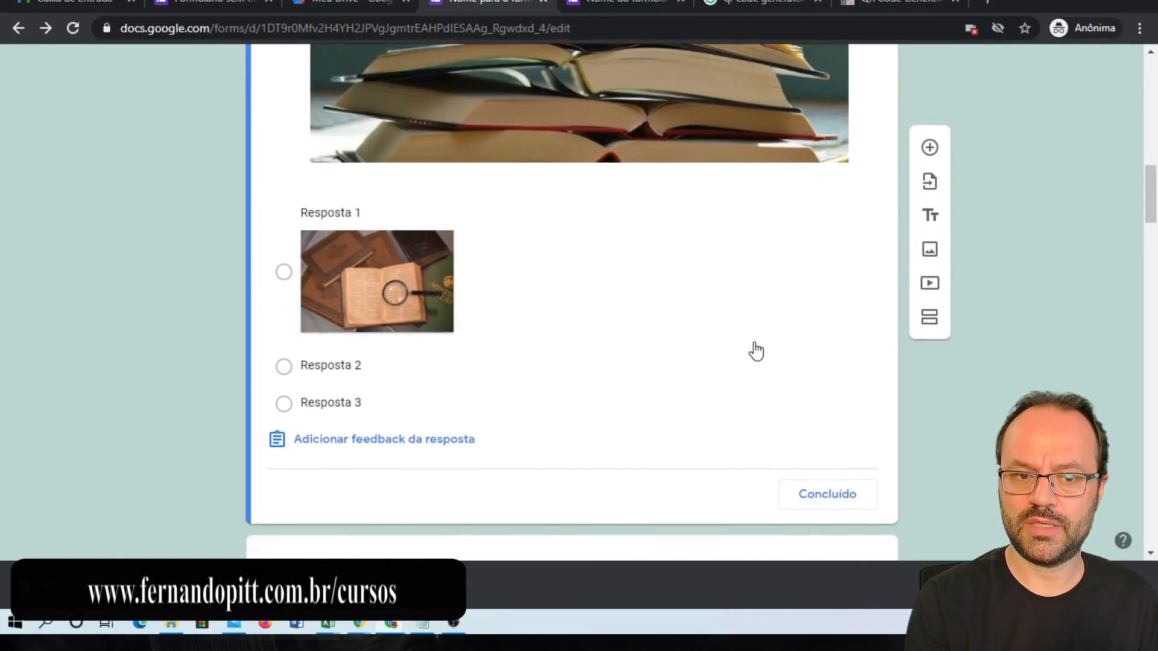
click(436, 382)
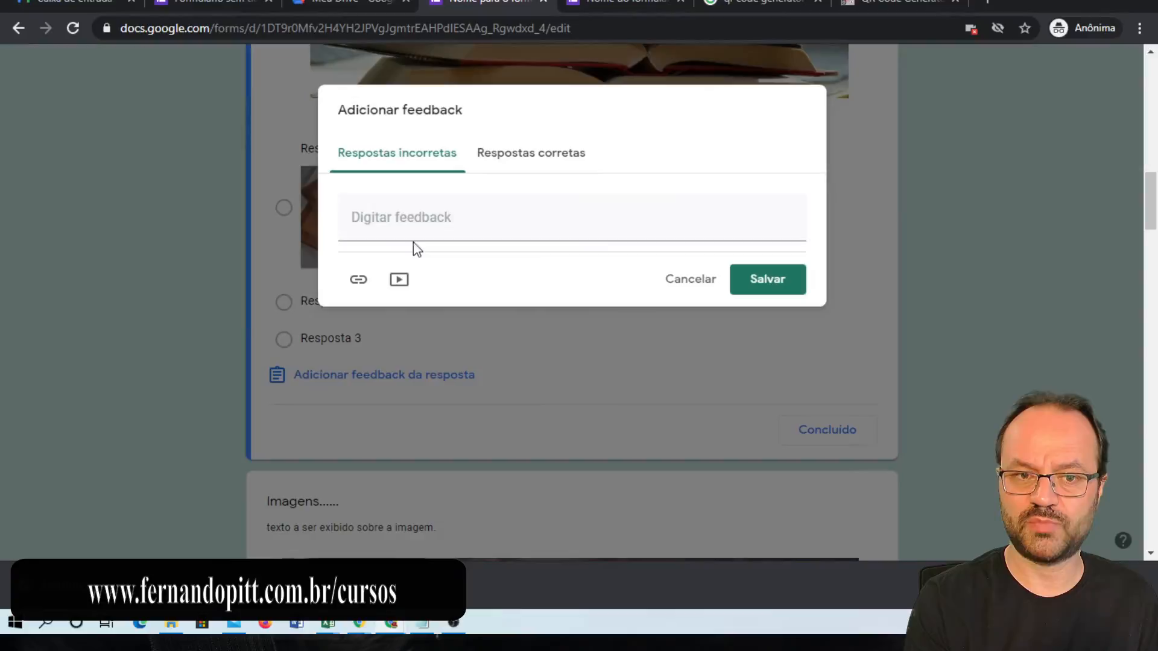
click(377, 217)
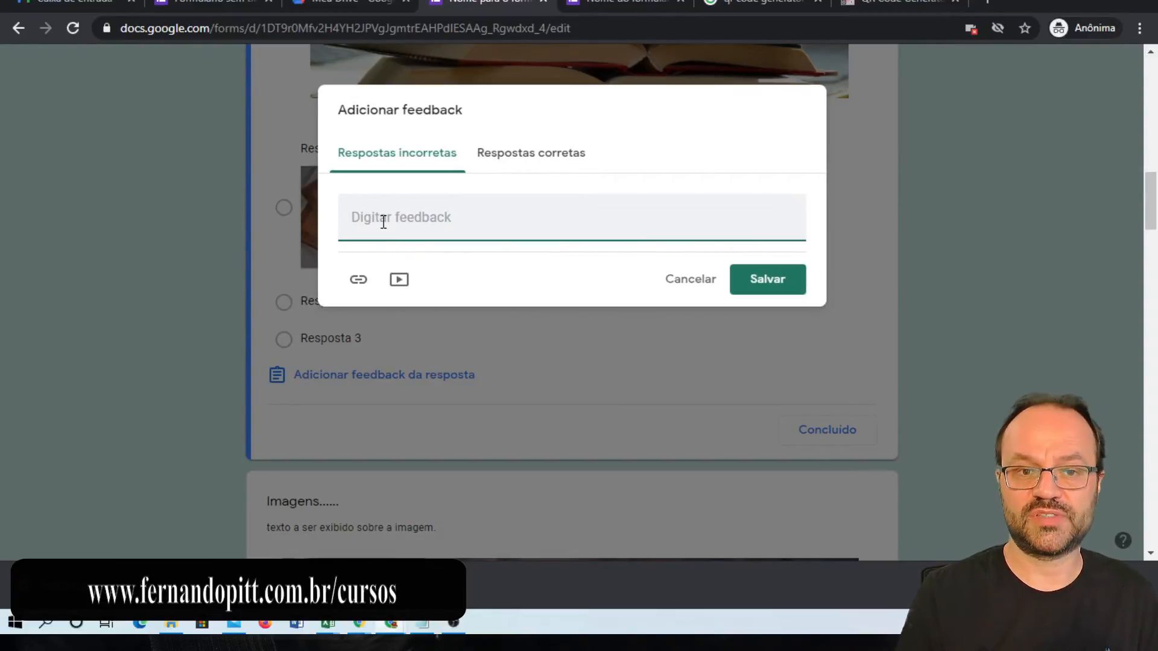
text(tente mais uma vez....)
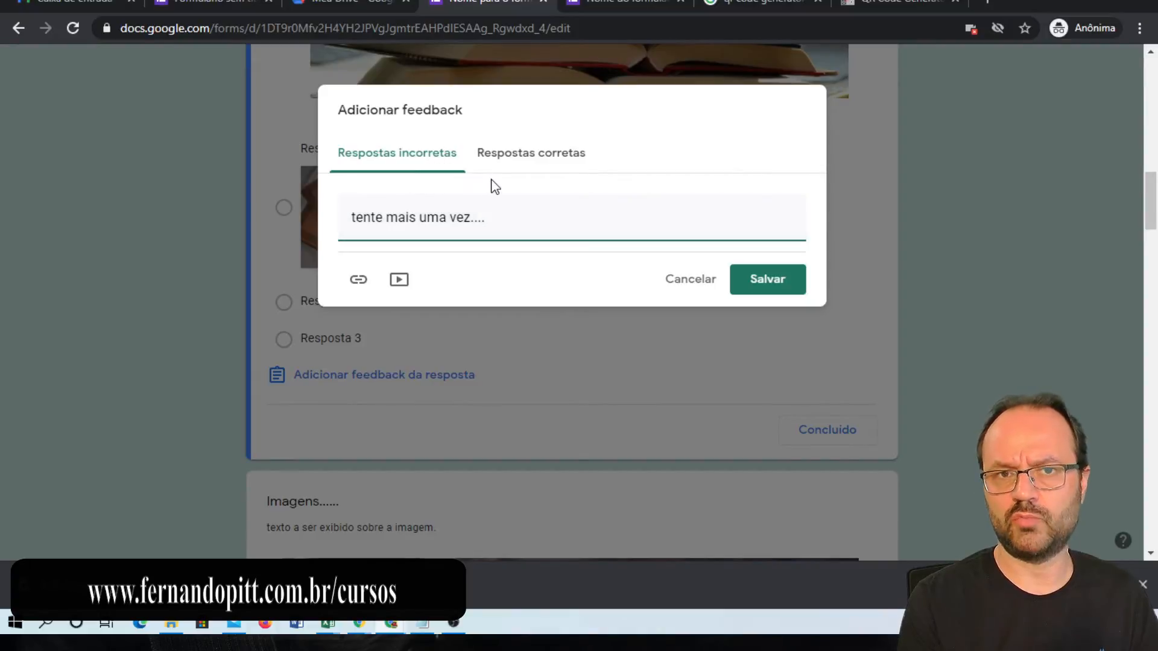
- Enter the feedback "ok você acertou...." for correct answers to Pergunta 01
click(530, 169)
click(488, 226)
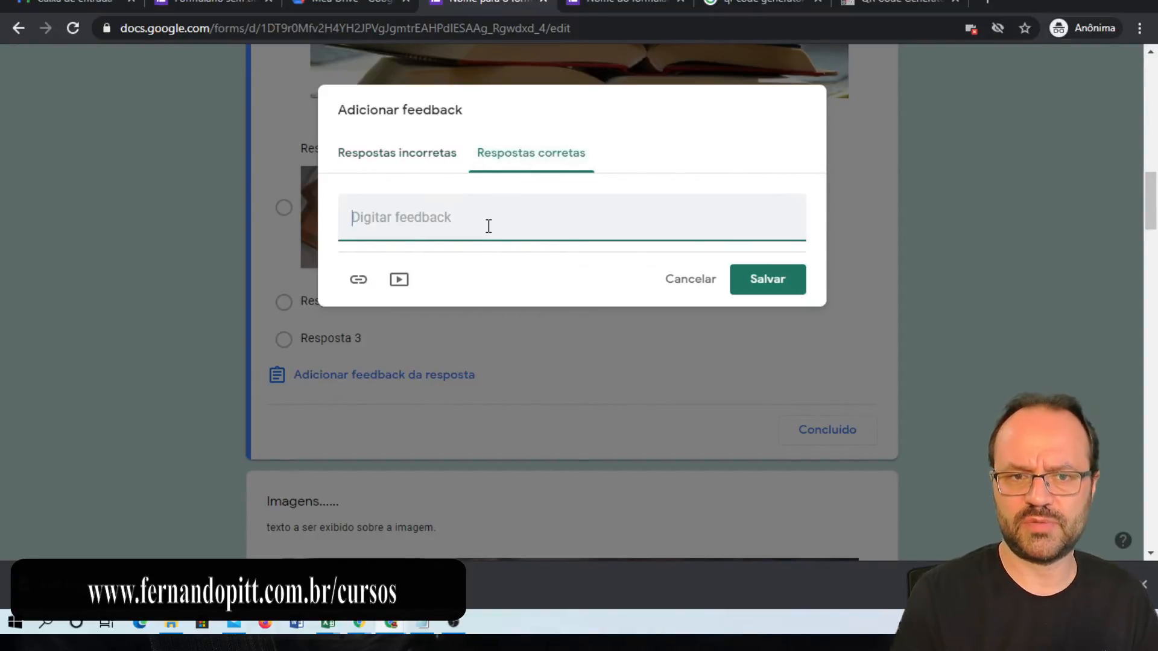
text(o)
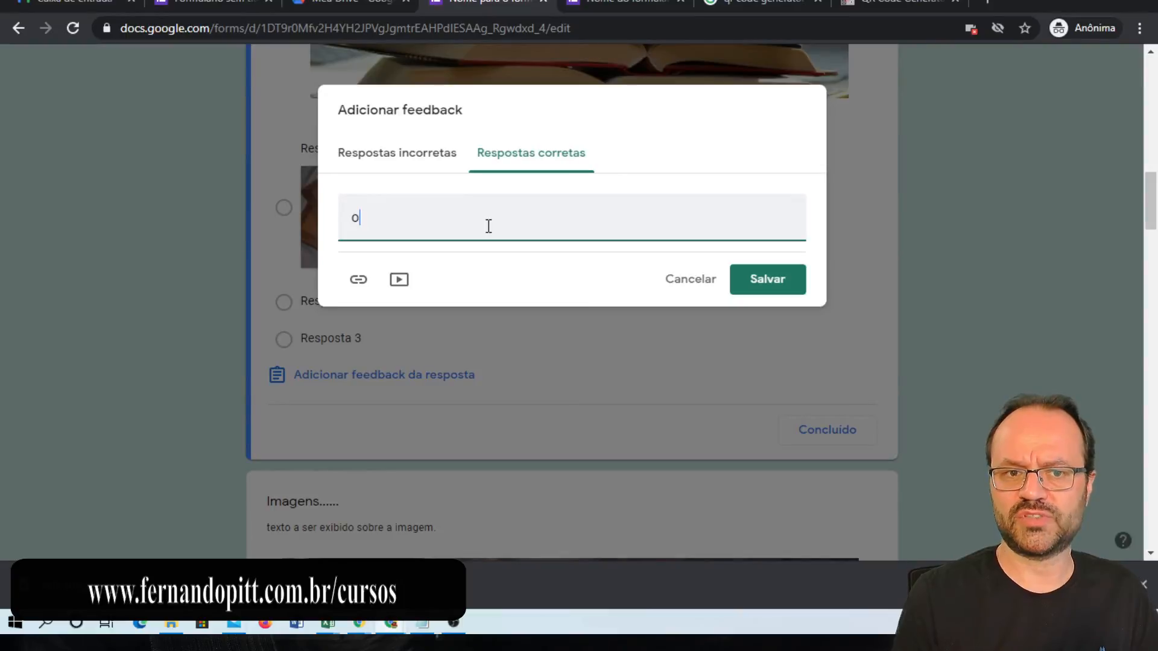
text(k voc e)
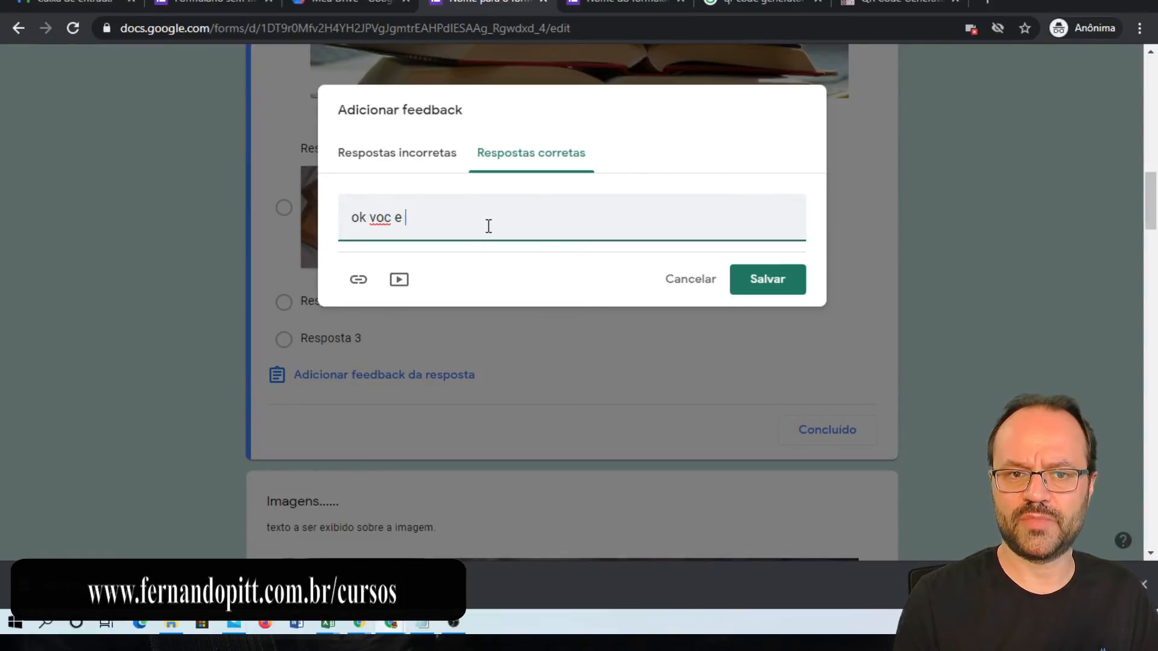
key(BackSpace)
key(BackSpace)
key(BackSpace)
text(ê acertou....)
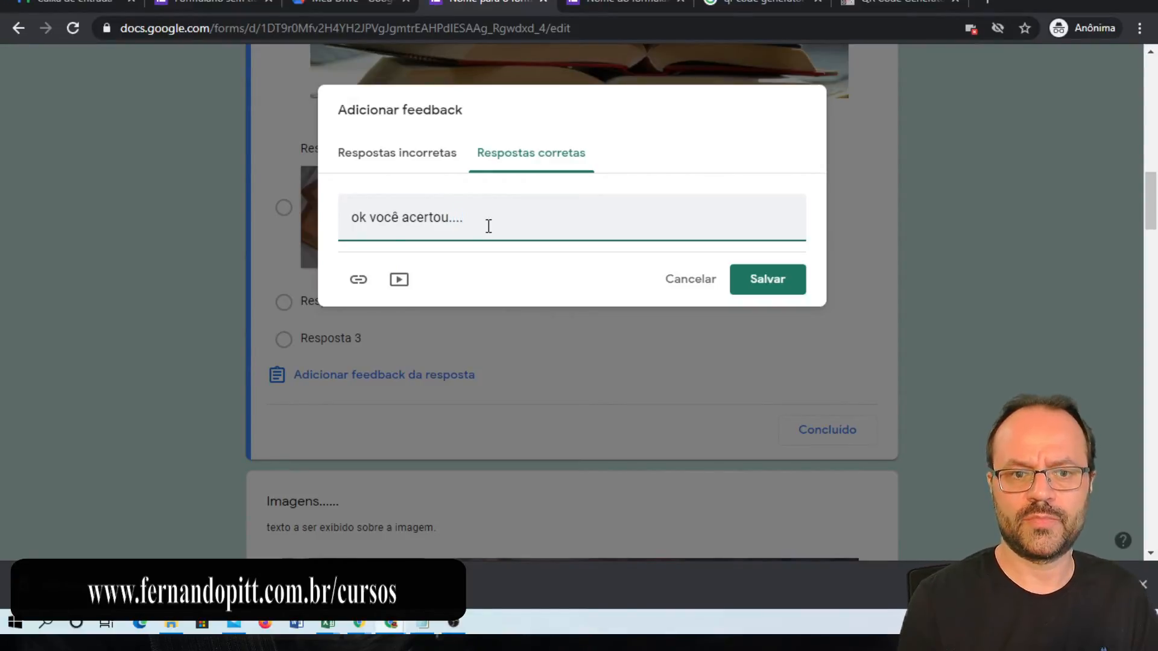
- Check the option to attach a YouTube video to the feedback, close it without choosing one, and save the feedback
click(399, 284)
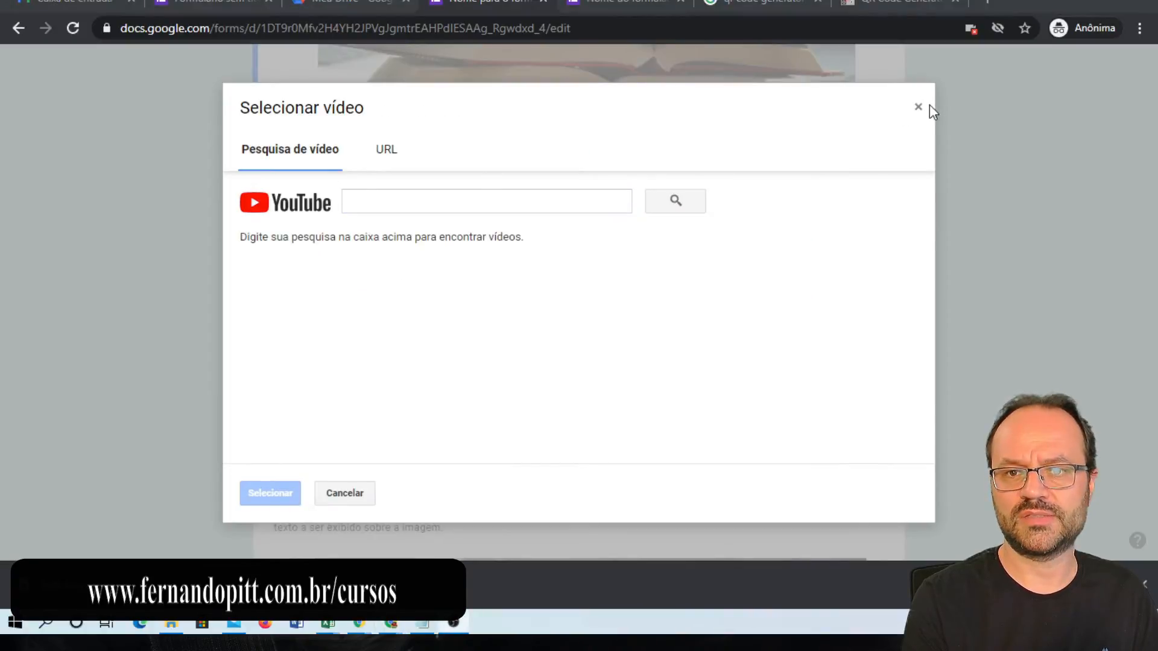
click(919, 107)
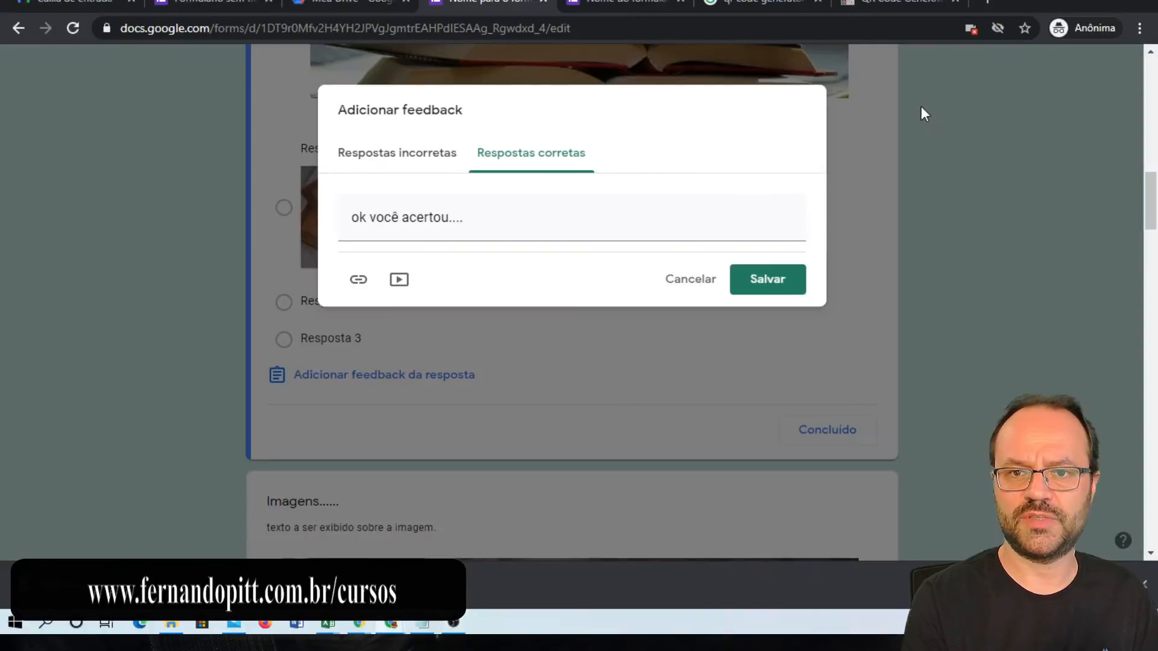
click(768, 280)
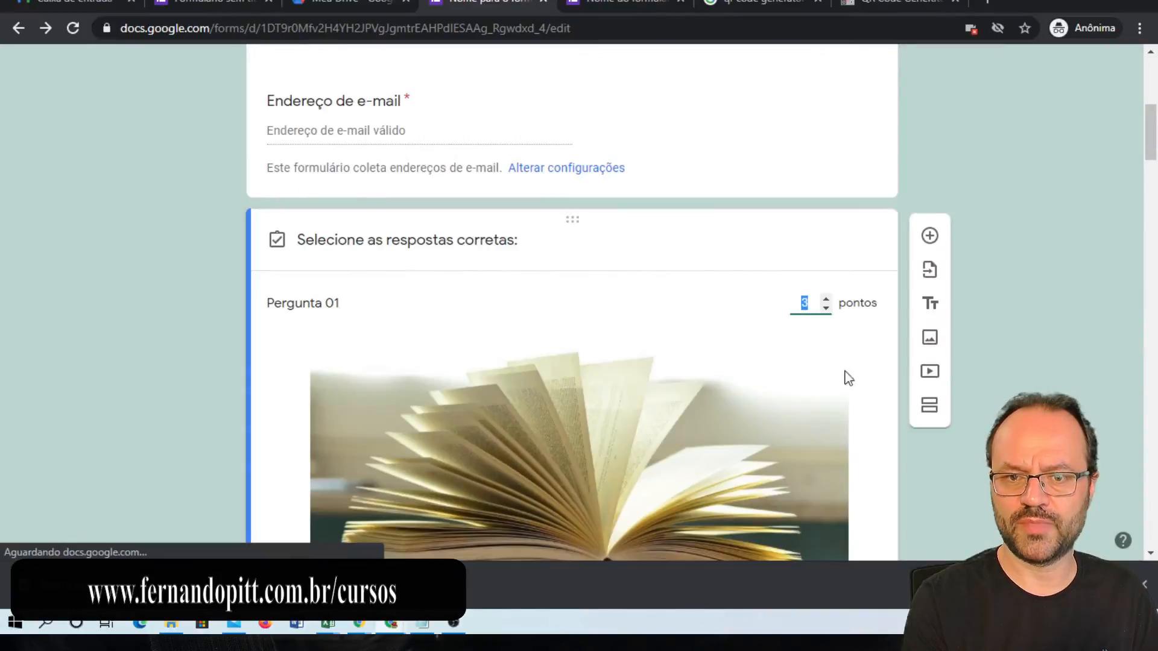
- Mark Resposta 1, the option with the image, as the correct answer to Pergunta 01
scroll(868, 366, down, 12)
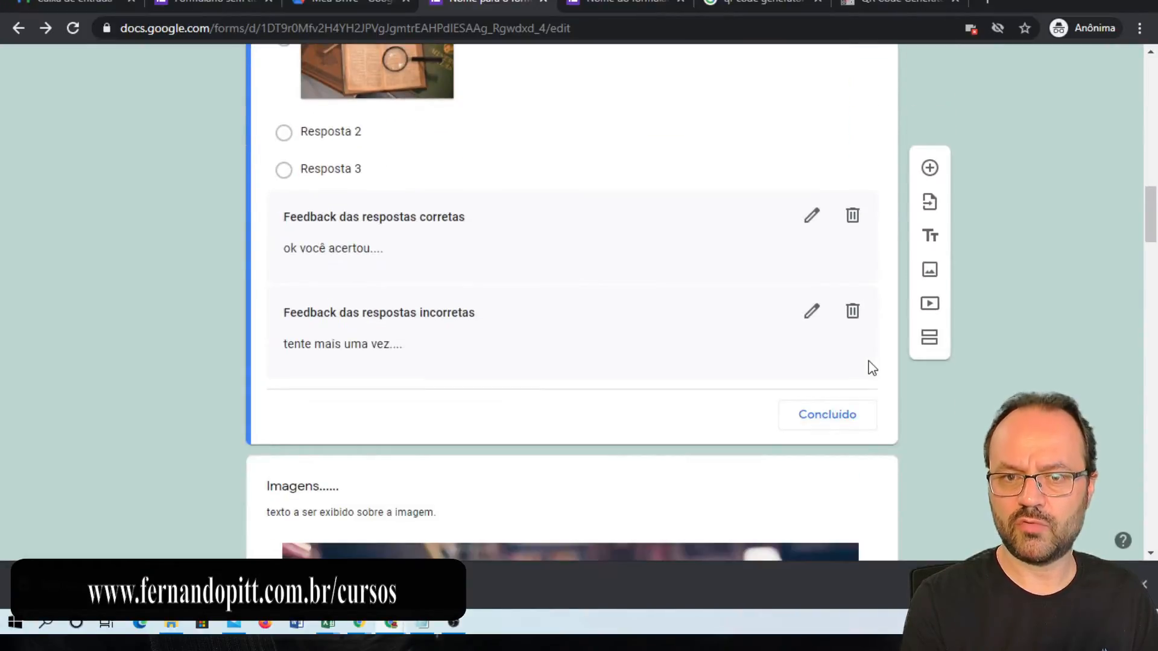
click(792, 415)
click(618, 353)
click(618, 352)
click(583, 313)
click(570, 346)
click(552, 338)
click(545, 317)
click(546, 204)
click(593, 220)
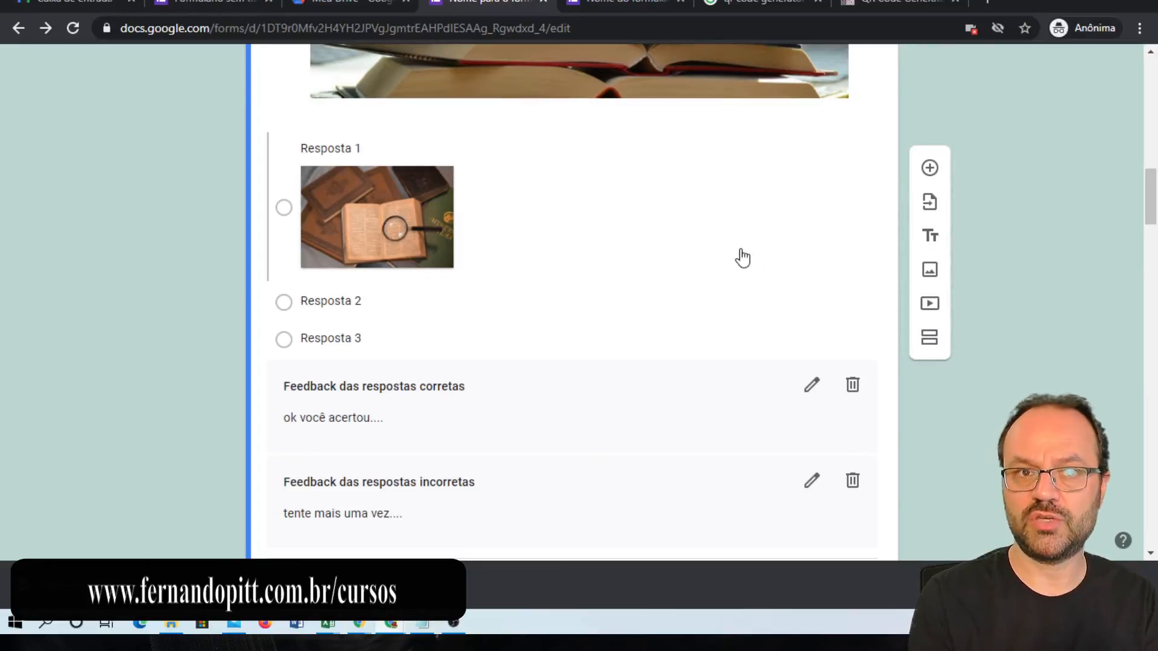
click(656, 247)
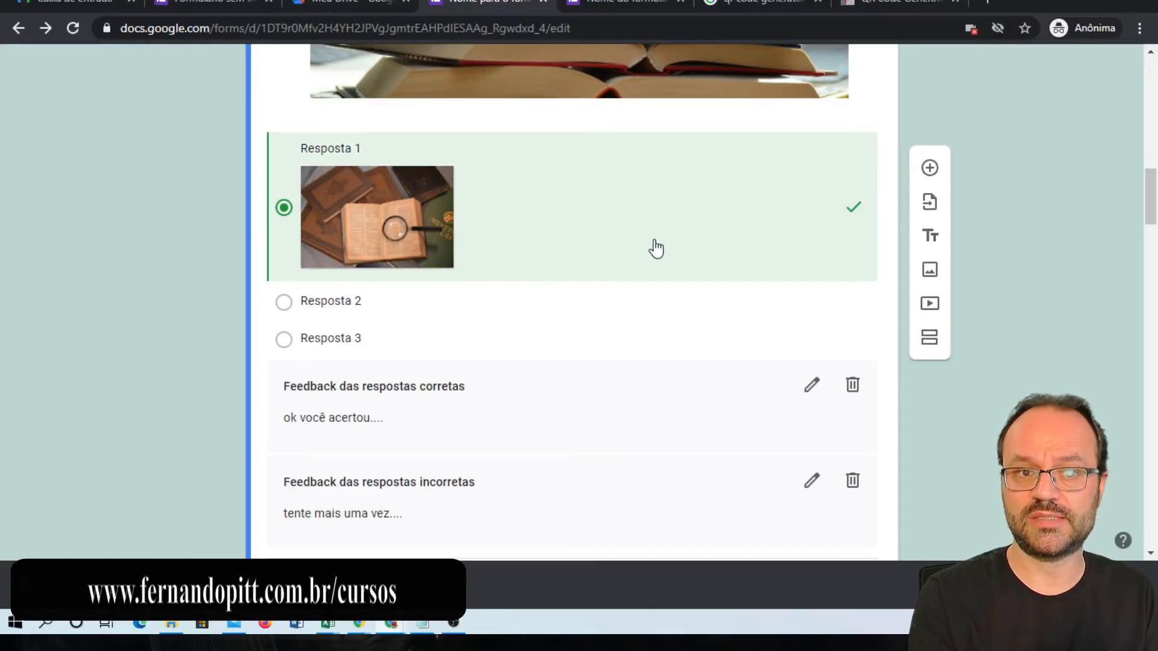
- Examine the image and video blocks below Pergunta 01 for answer key and scoring options
scroll(656, 247, down, 14)
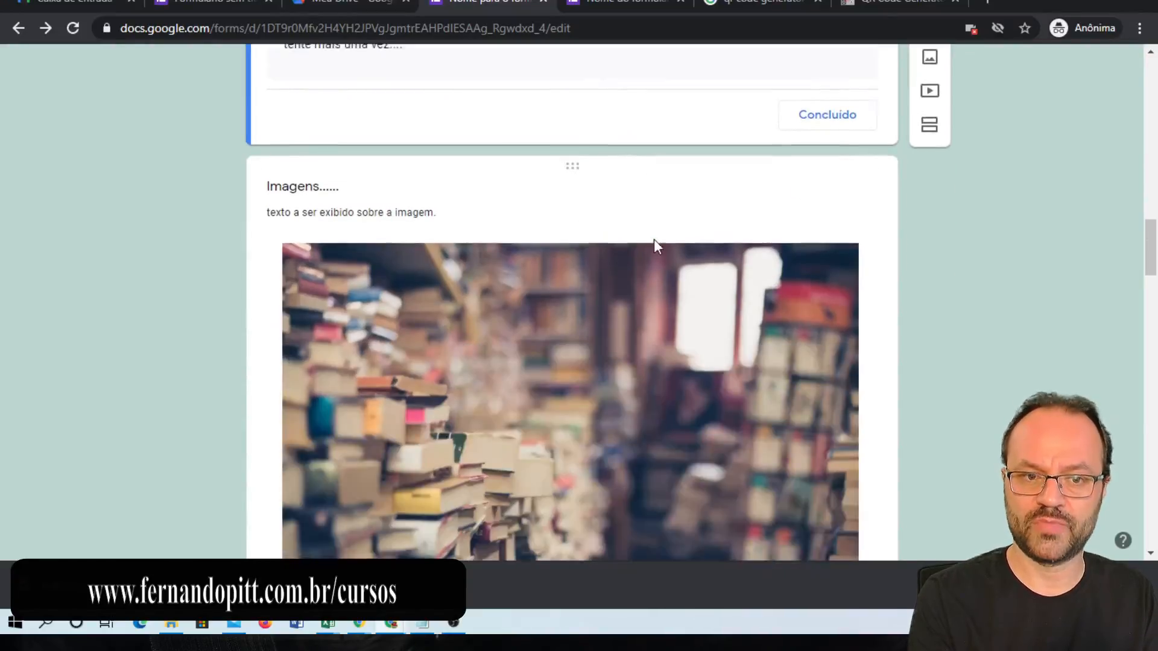
scroll(656, 256, down, 4)
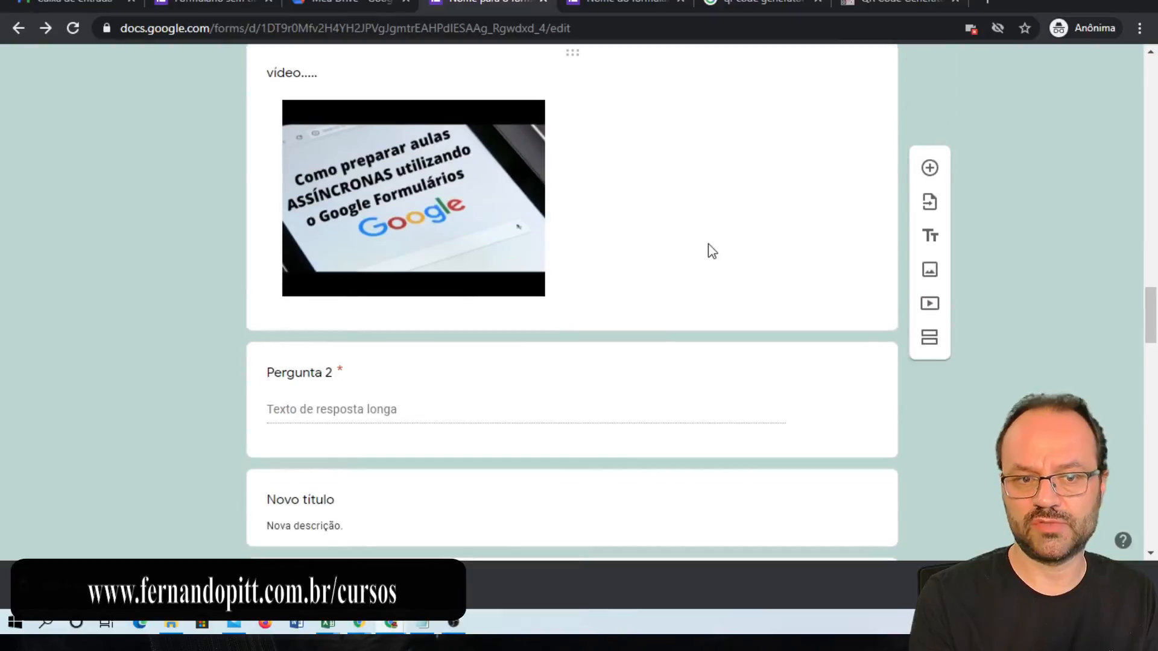
click(749, 300)
scroll(748, 301, down, 3)
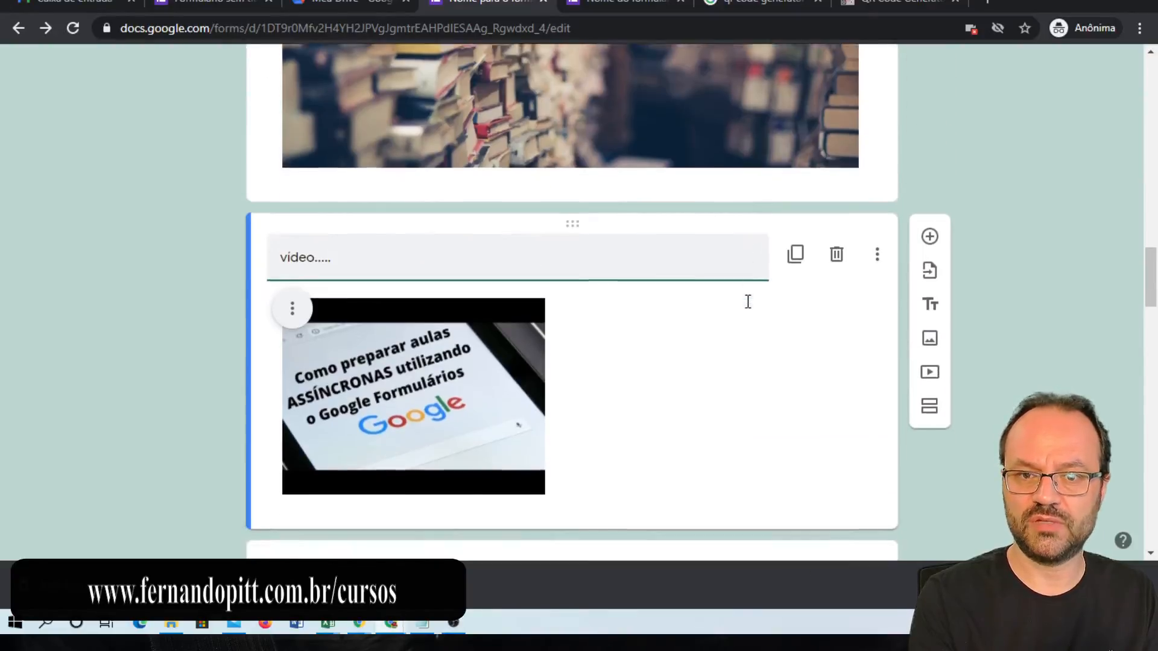
scroll(748, 302, up, 3)
scroll(839, 194, up, 3)
click(802, 182)
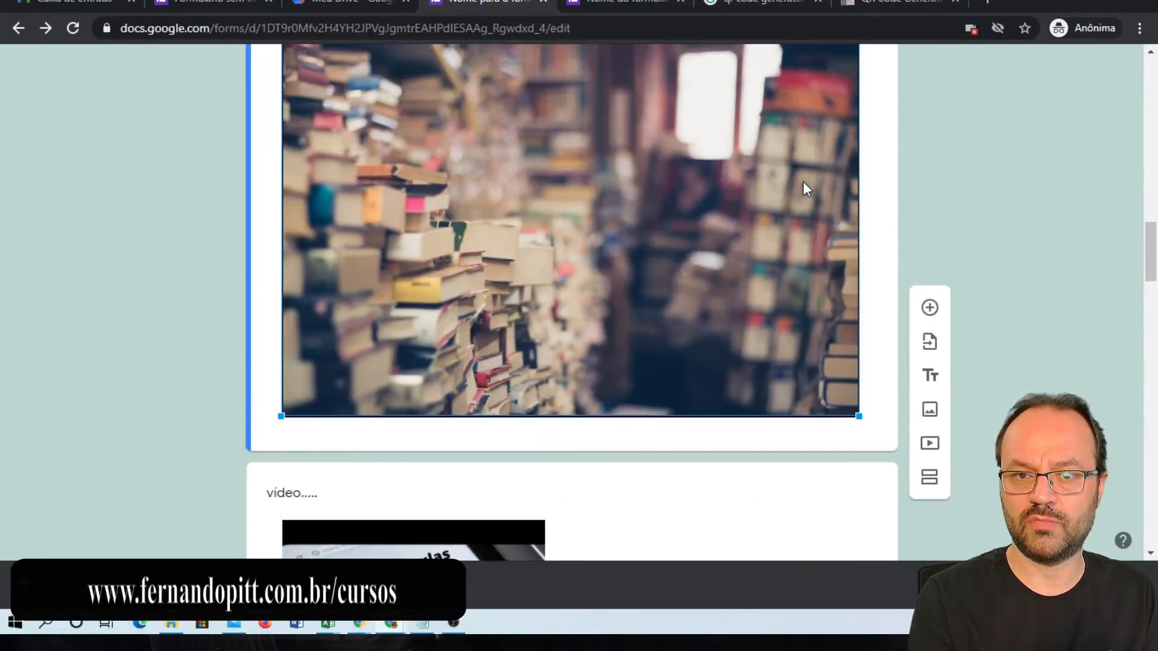
scroll(791, 207, down, 4)
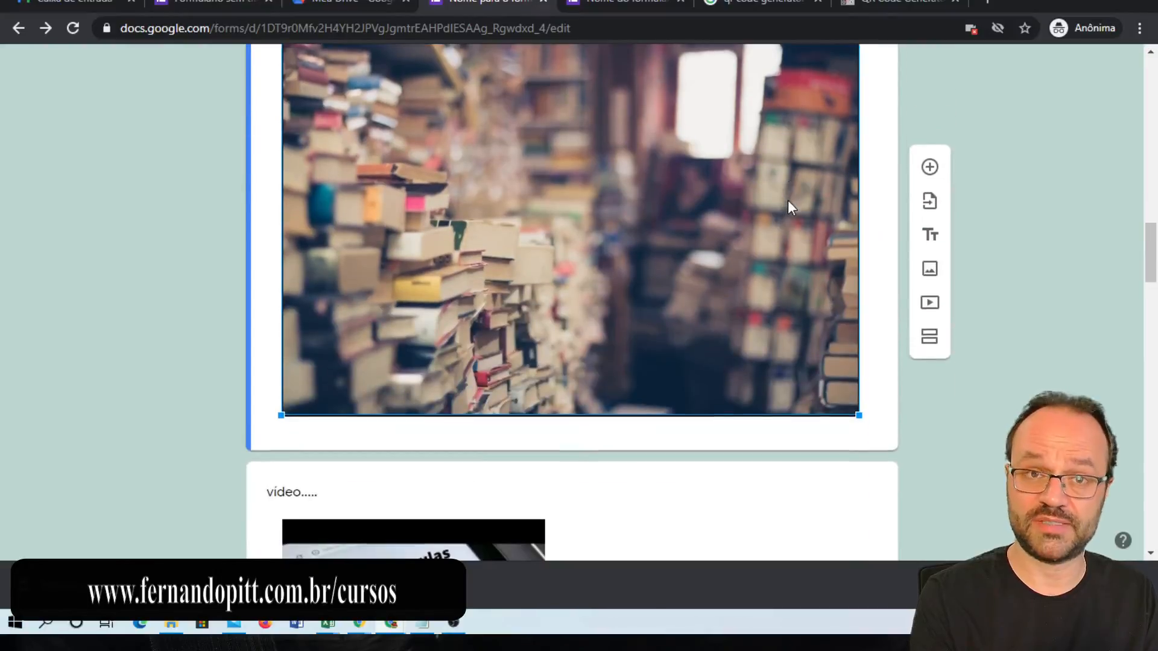
- Open the answer key of the paragraph question Pergunta 2 and start adding answer feedback
scroll(790, 207, down, 8)
click(594, 250)
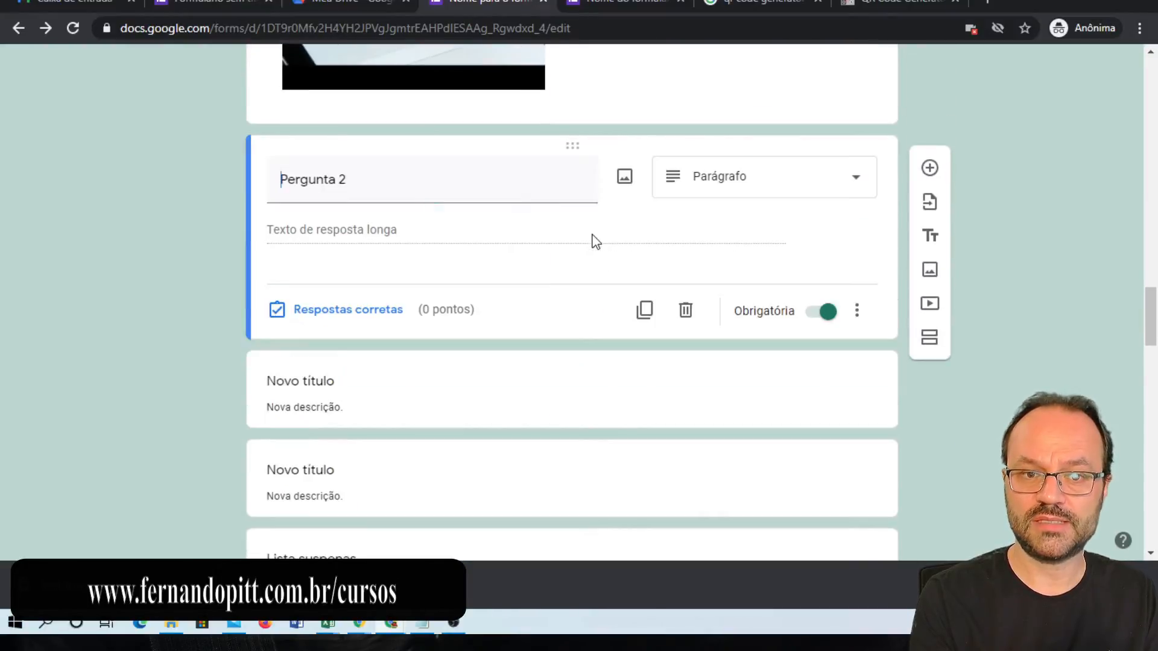
click(374, 312)
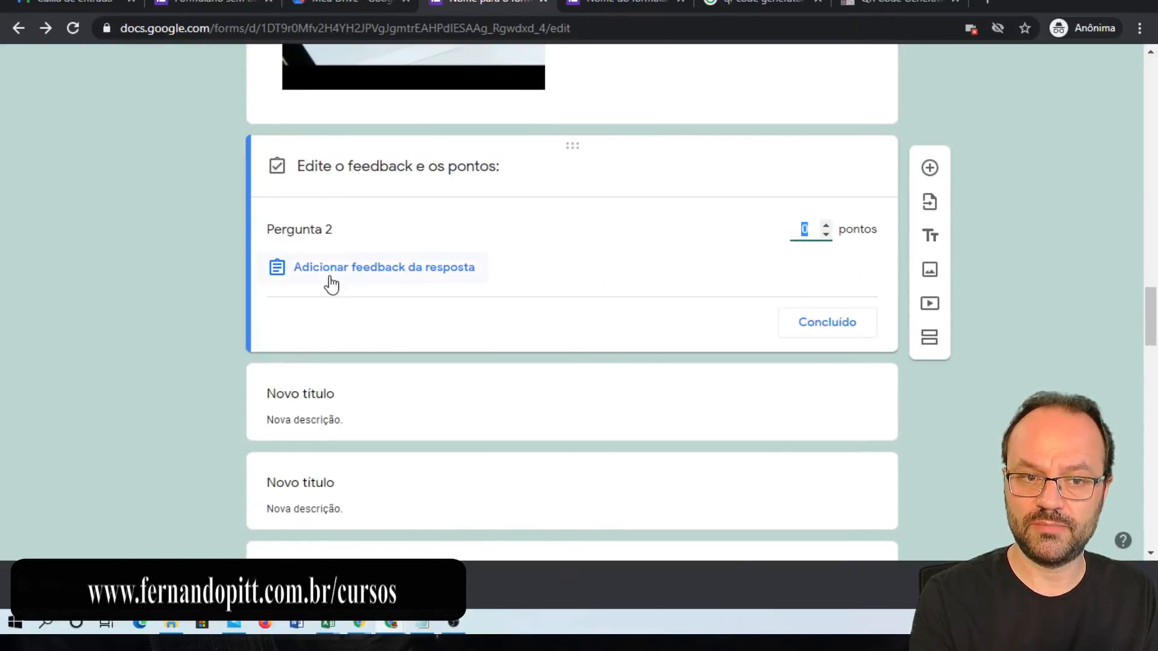
click(357, 270)
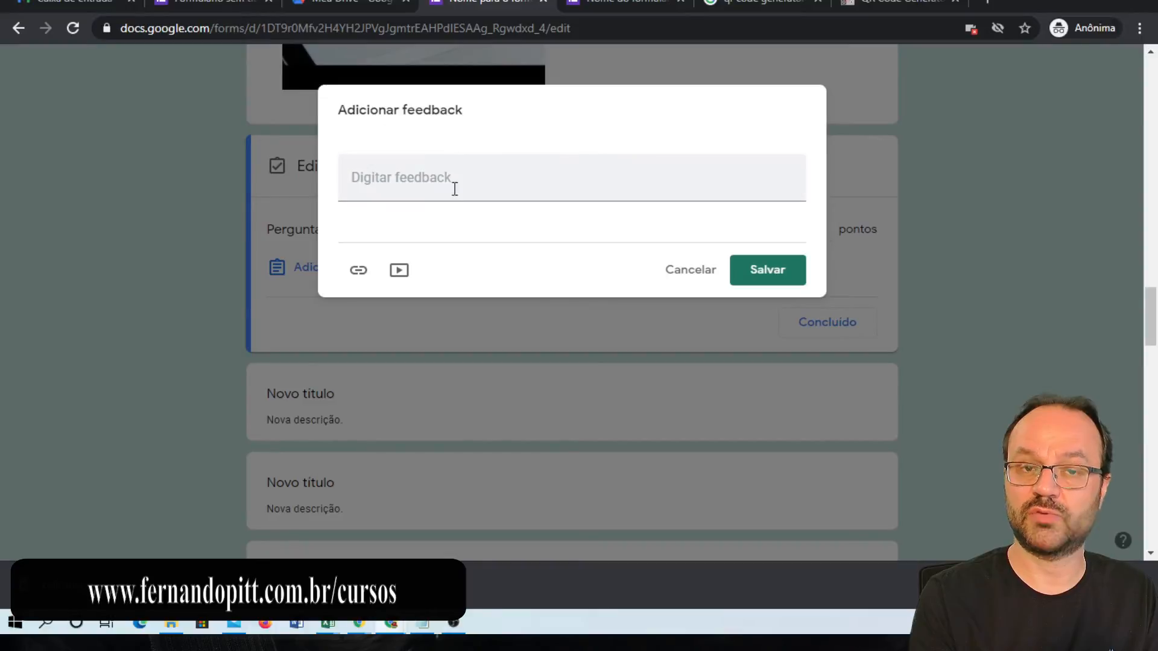
click(400, 178)
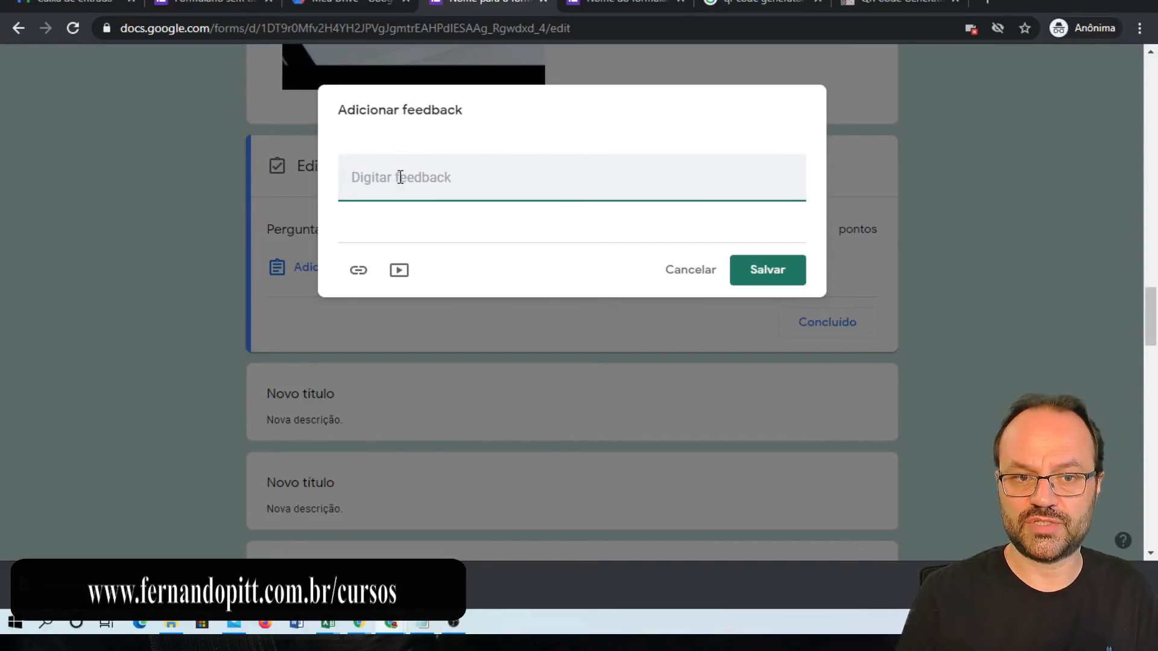
text(dldldld)
key(BackSpace)
key(BackSpace)
key(BackSpace)
key(BackSpace)
key(BackSpace)
key(BackSpace)
key(BackSpace)
- Save "descrever....." as the answer feedback for Pergunta 2 and assign the question 2 points
text(descrever.....)
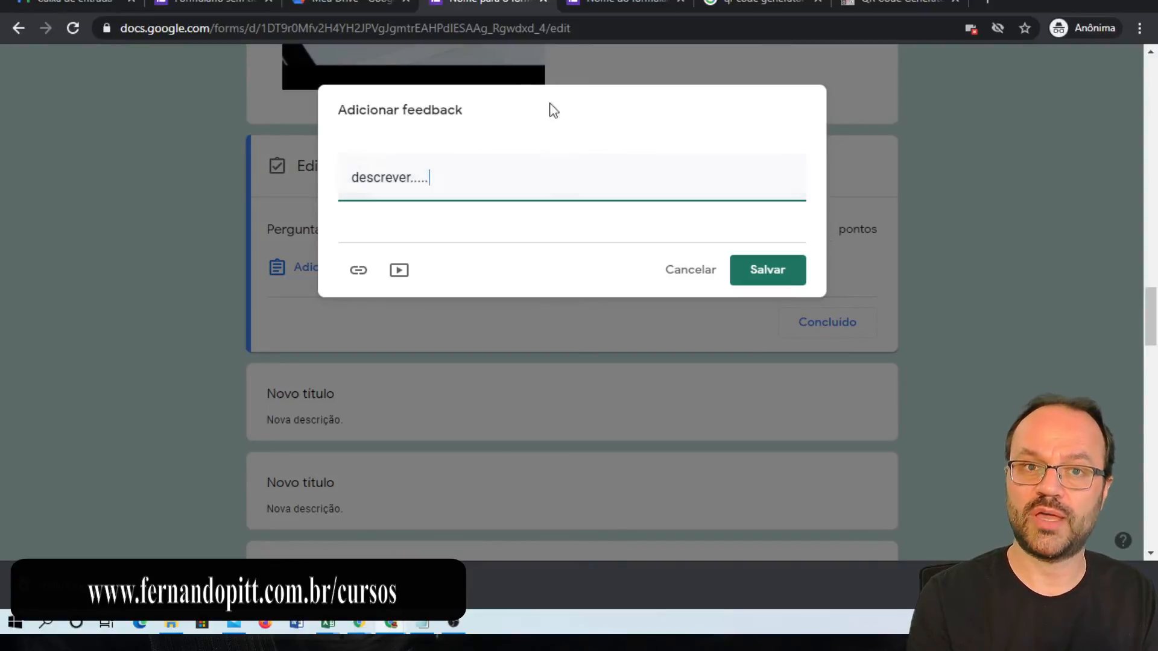
click(769, 275)
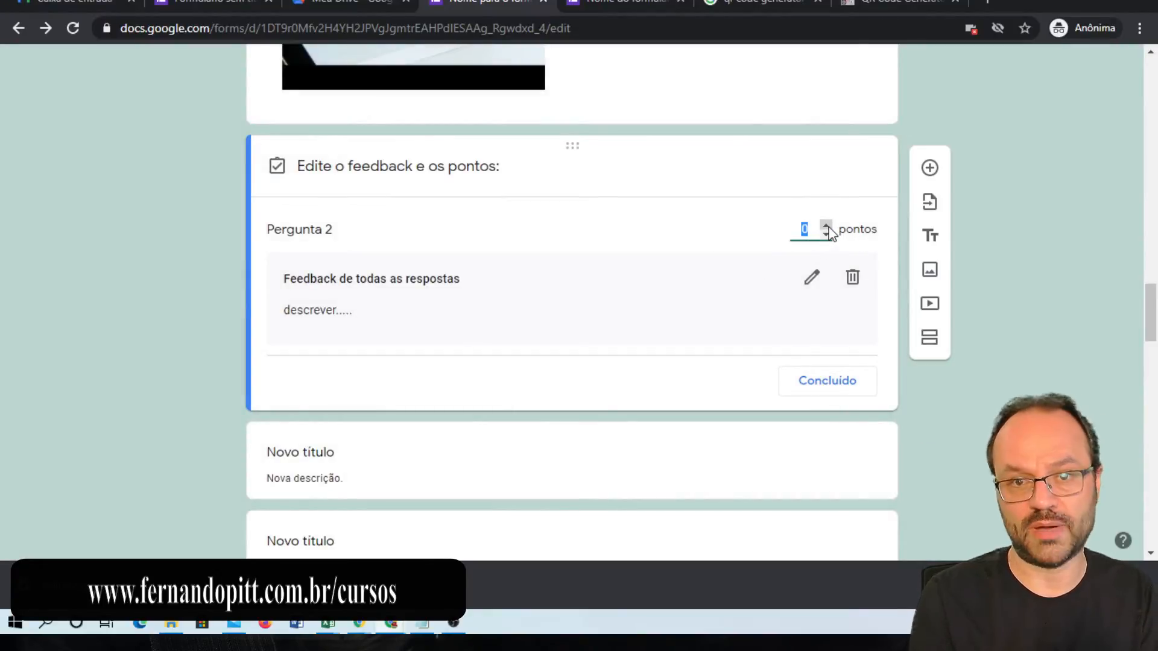
click(828, 228)
click(828, 228)
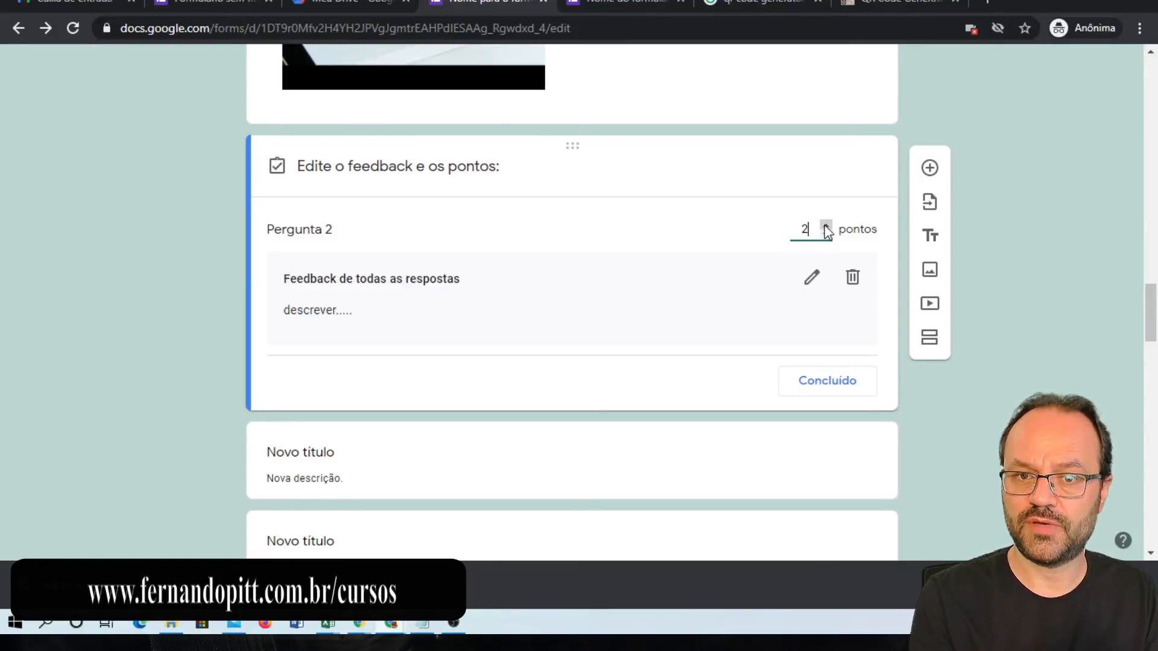
click(829, 386)
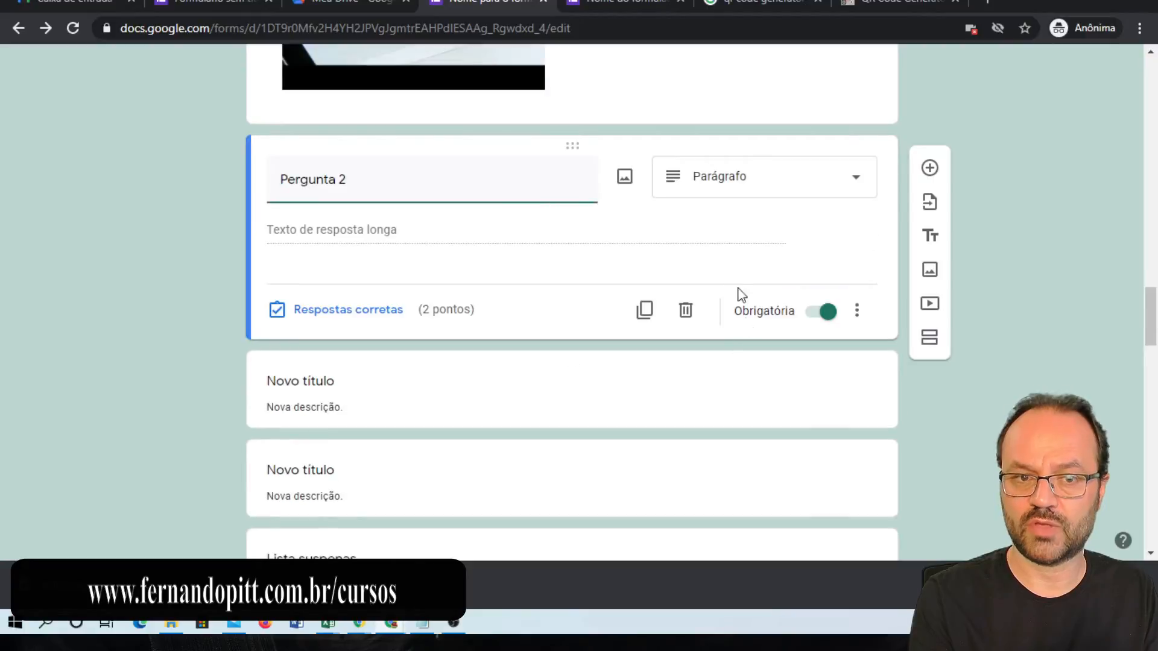
- Assign 2 points to the first "Lista suspenas" question and view its answer feedback options
scroll(742, 295, down, 3)
scroll(574, 283, down, 2)
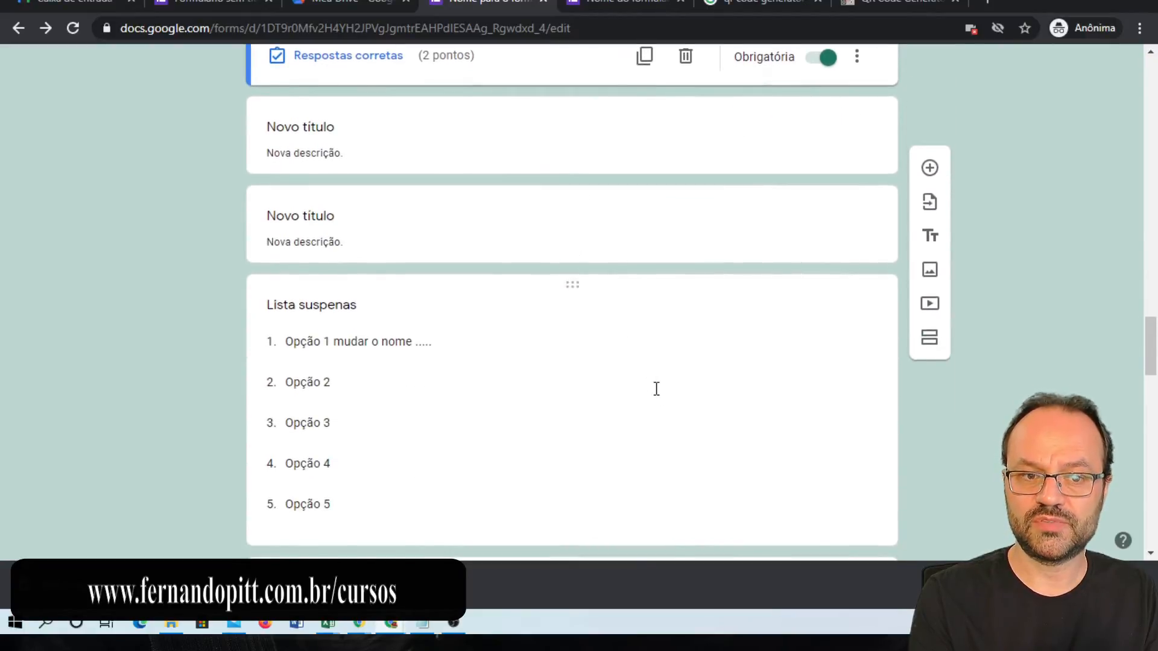
click(656, 386)
scroll(808, 341, down, 3)
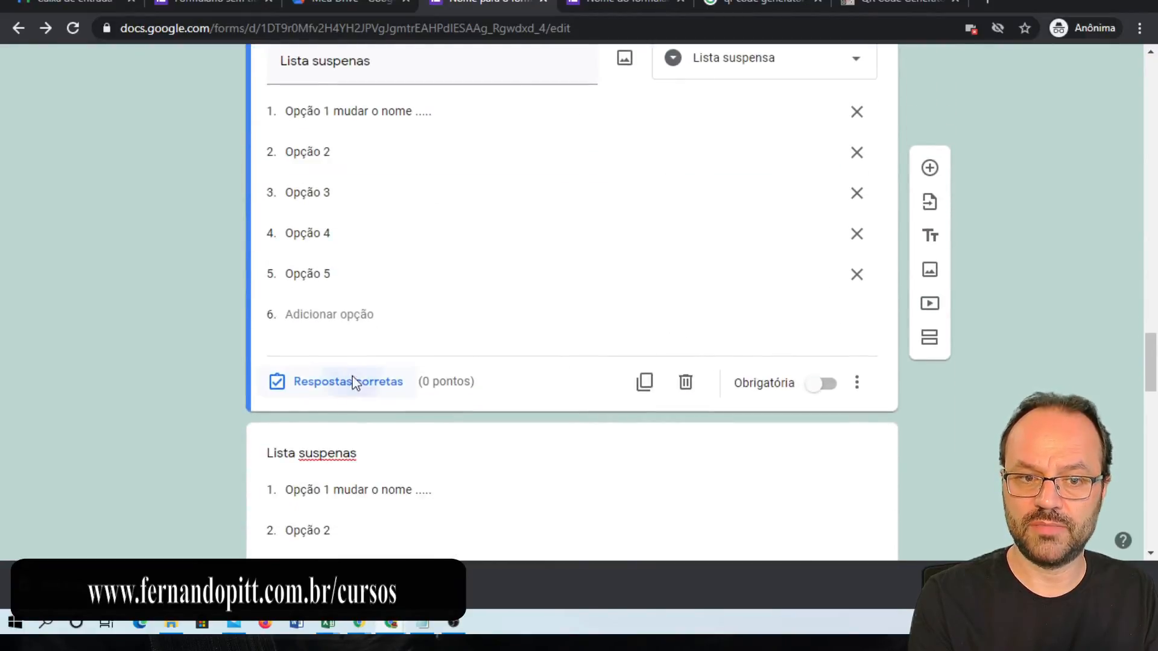
click(354, 384)
double_click(826, 107)
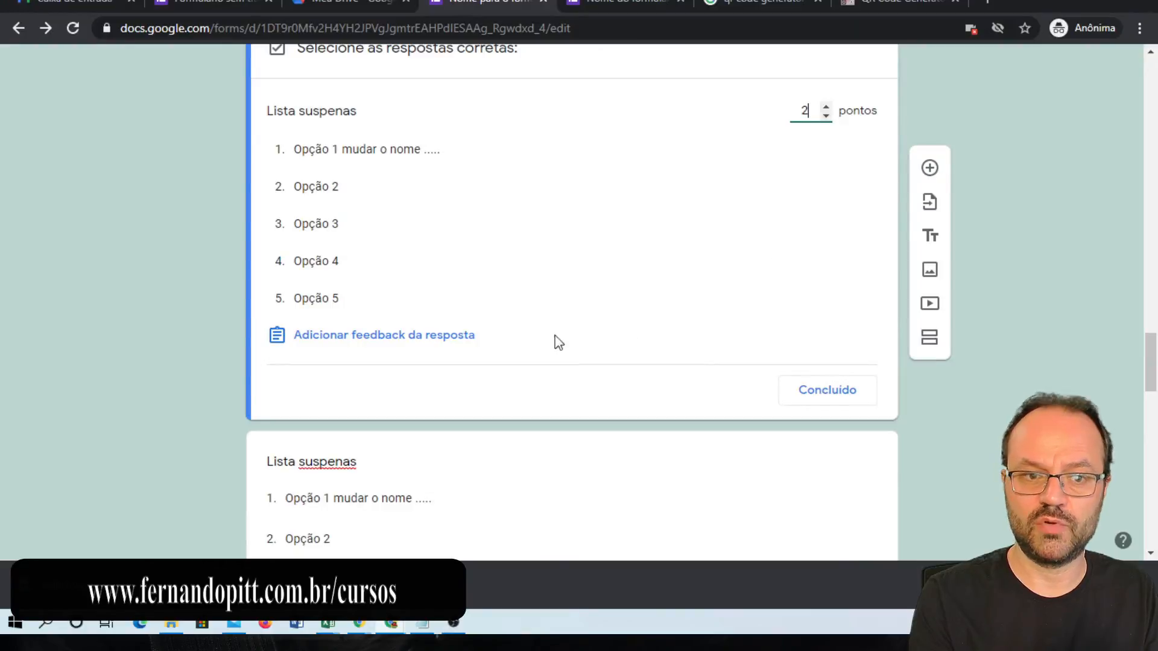
click(449, 335)
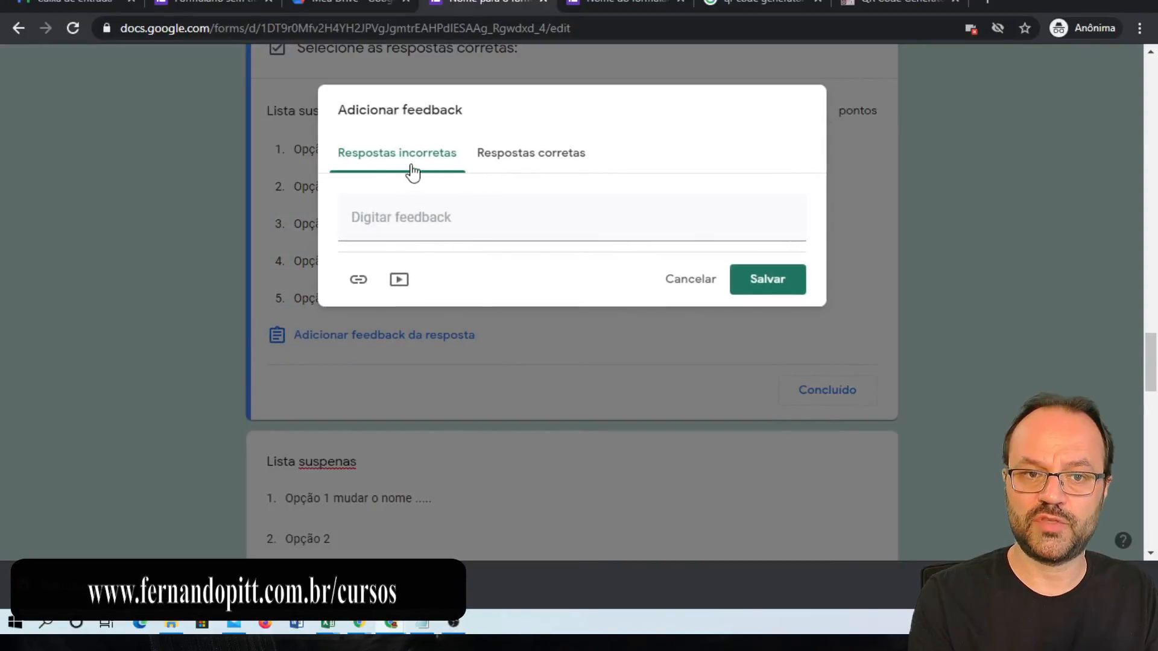
click(755, 282)
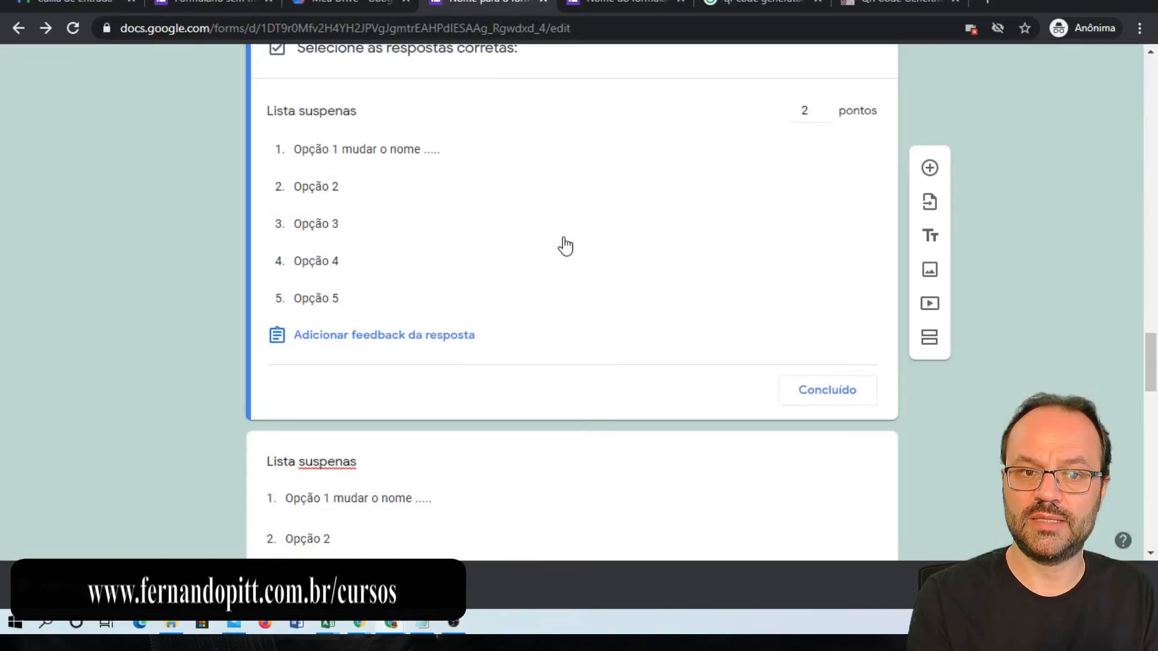
- Mark only Opção 2 as the correct answer of the first "Lista suspenas" question and close its answer key
click(384, 258)
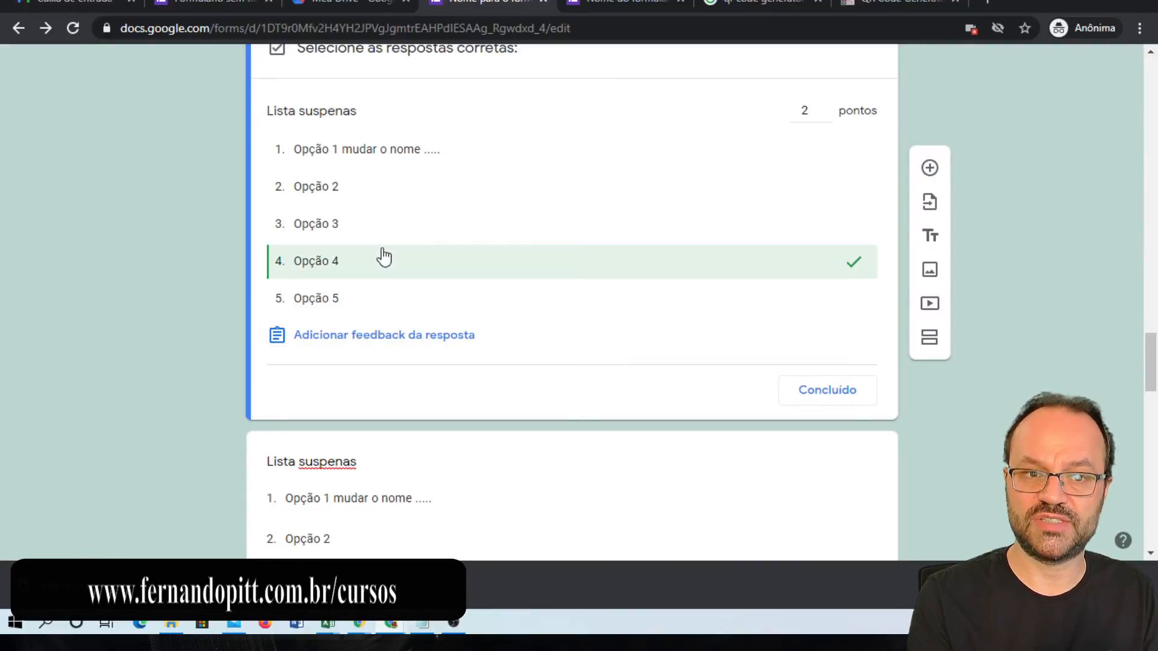
click(426, 236)
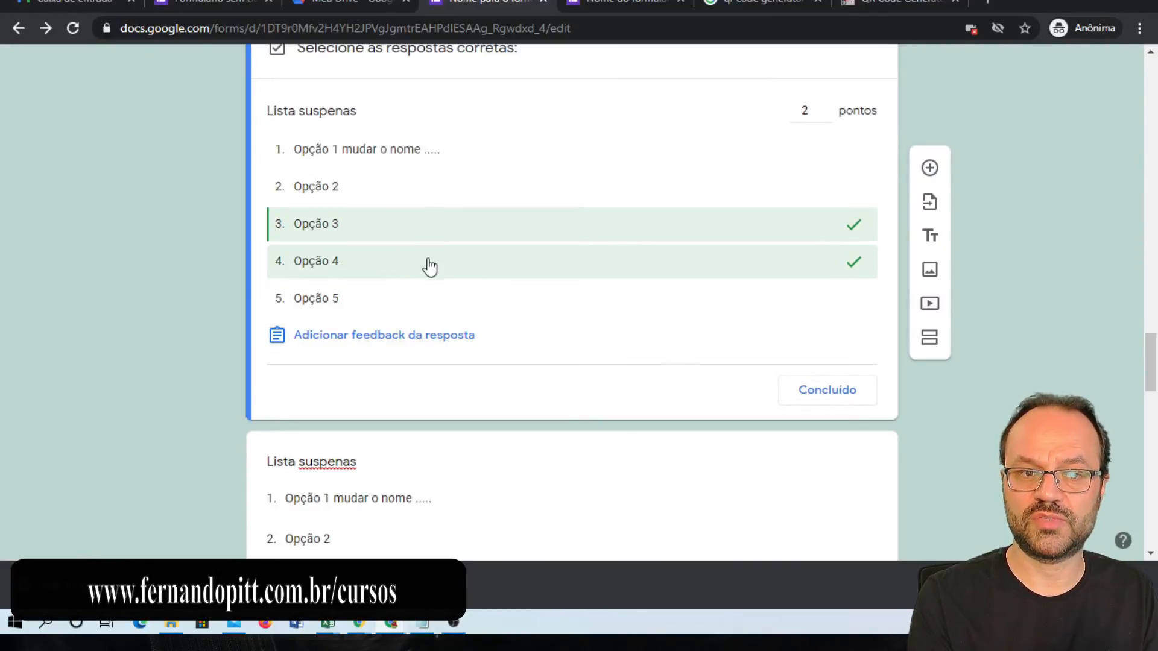
click(466, 236)
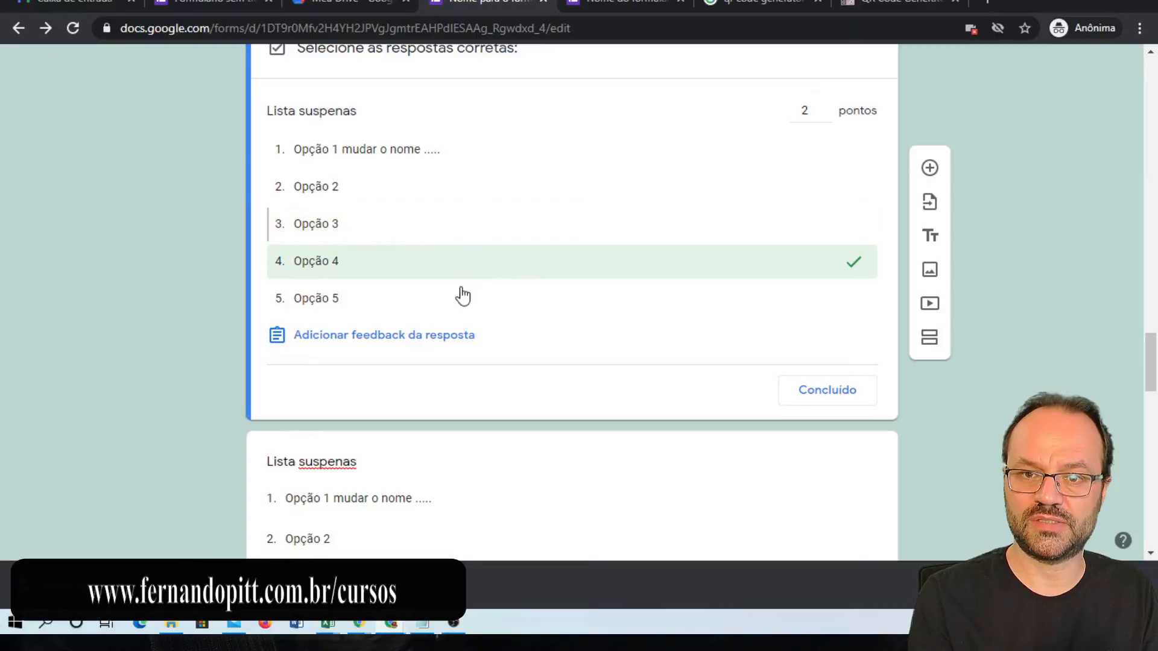
click(417, 185)
click(406, 261)
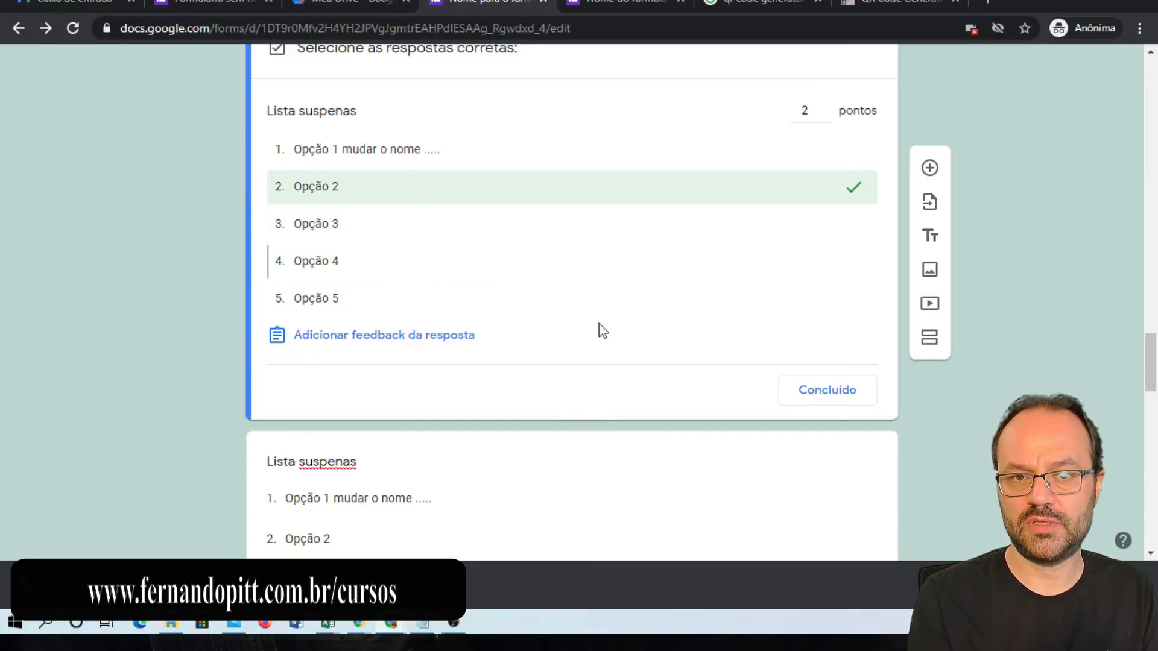
scroll(605, 280, up, 2)
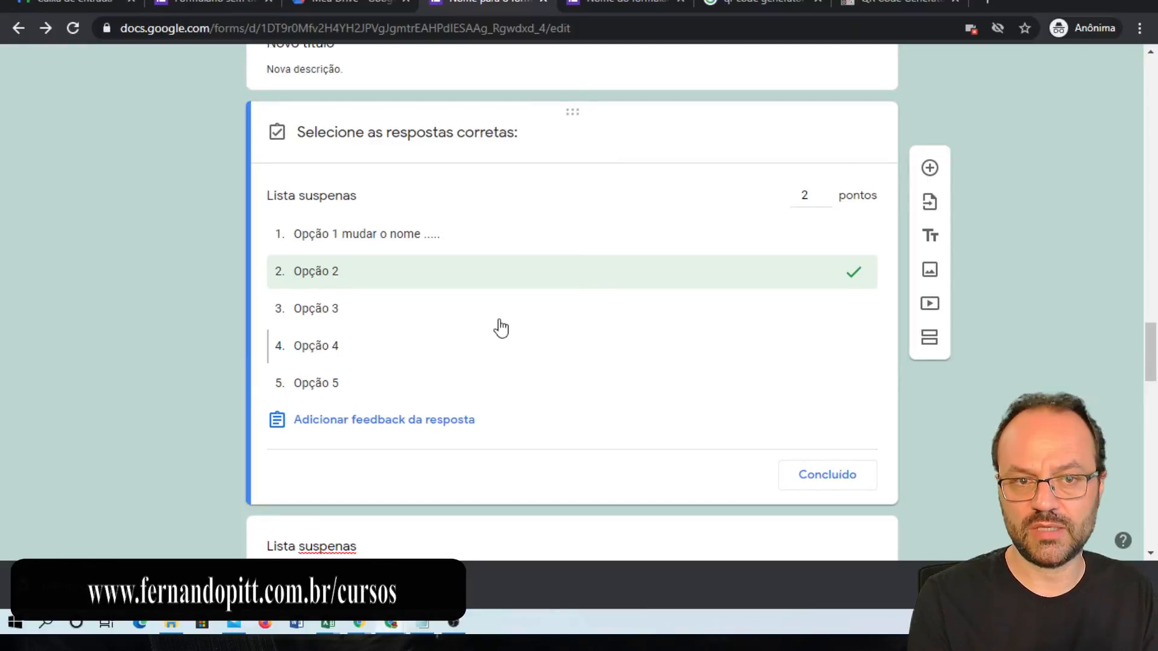
click(842, 476)
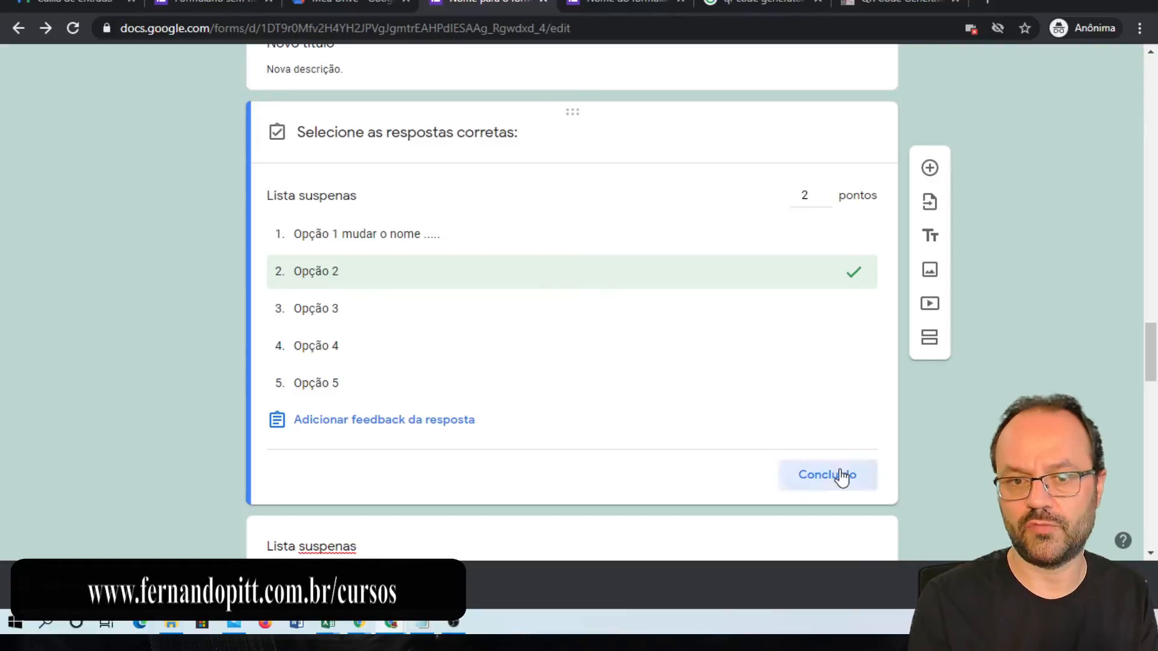
- Assign 2 points to the second "Lista suspenas" question in its answer key
scroll(624, 352, down, 5)
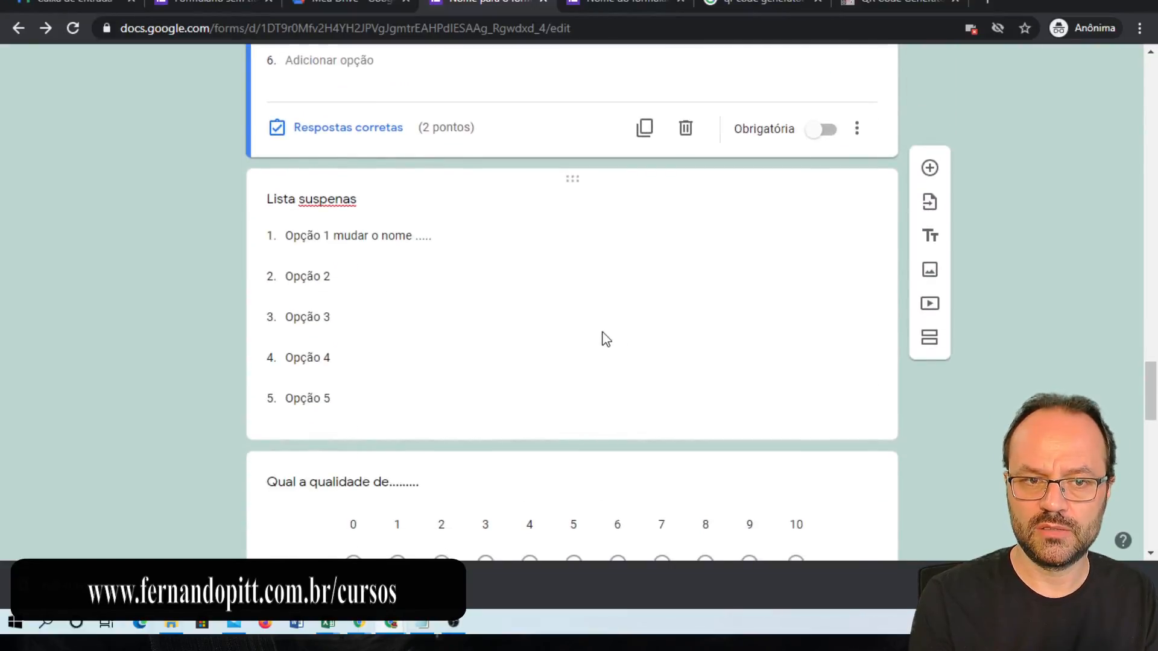
click(604, 336)
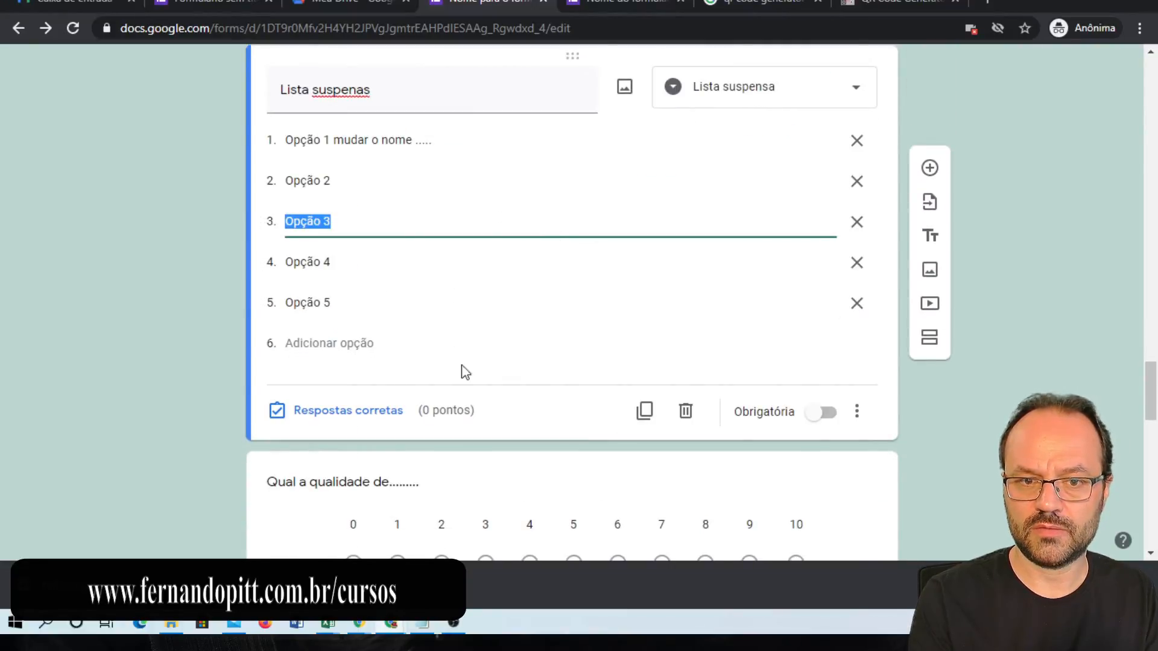
click(350, 410)
click(826, 135)
click(826, 135)
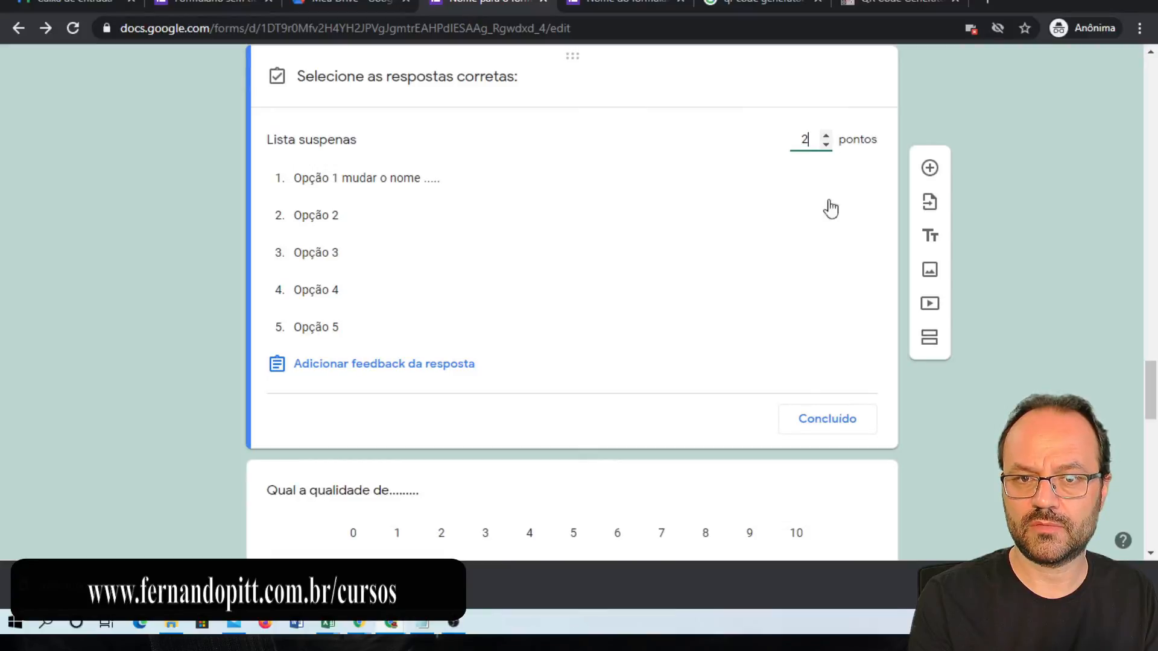
click(844, 417)
- Mark Opção 4 as the correct answer of the second "Lista suspenas" question and close its answer key
click(478, 263)
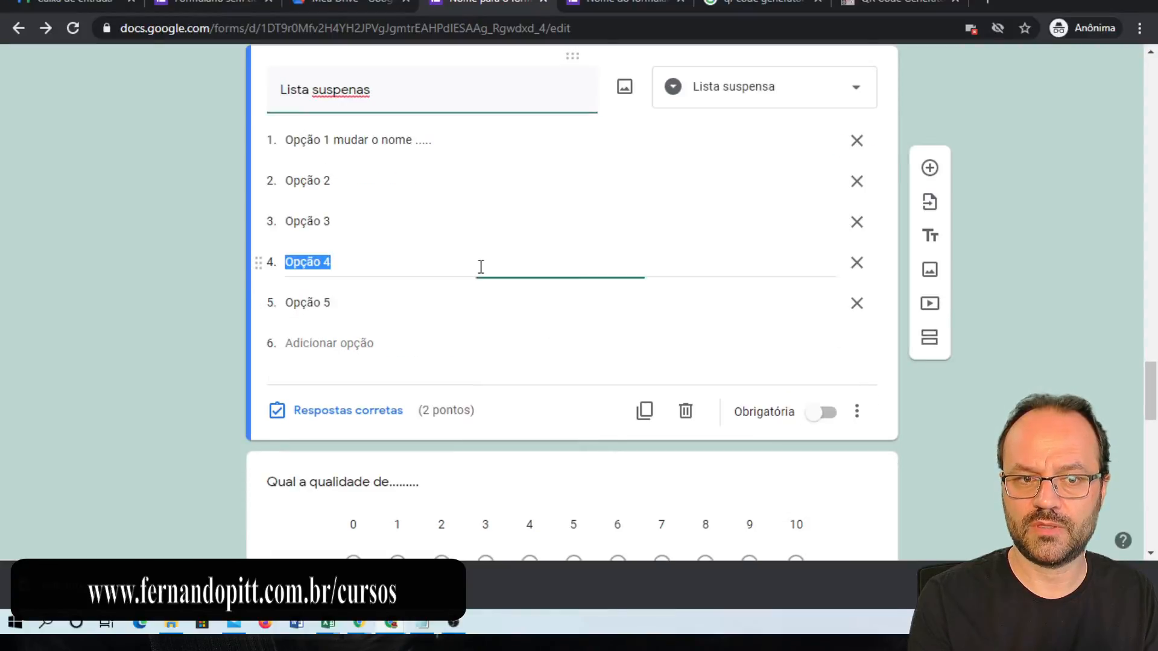
click(328, 410)
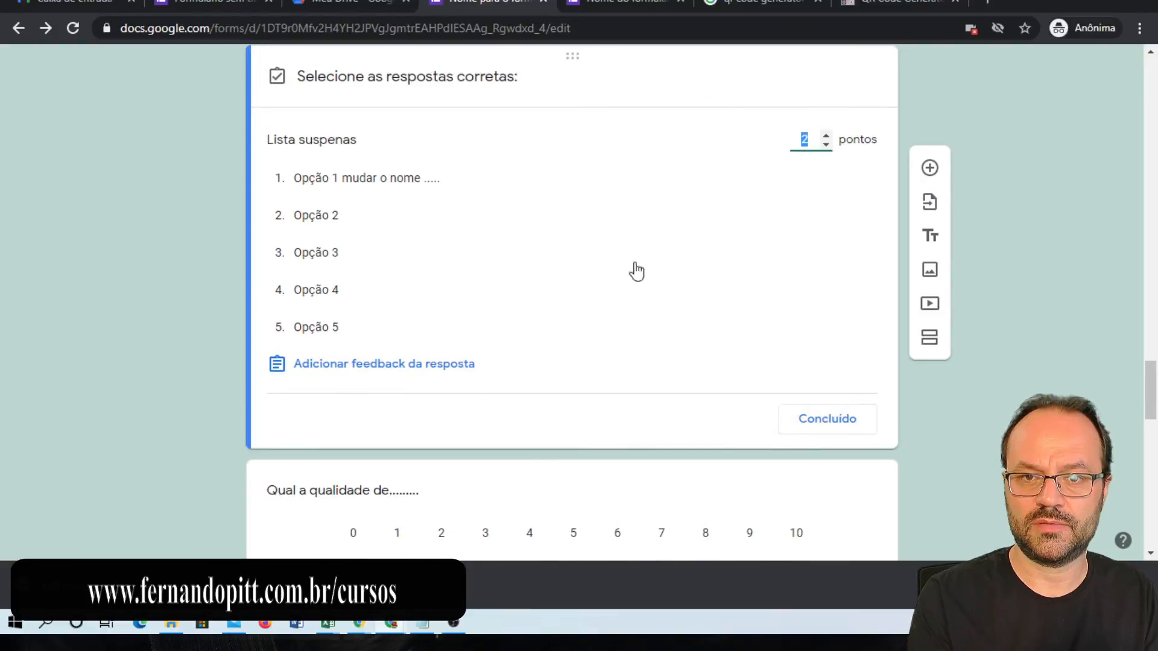
click(445, 304)
click(445, 305)
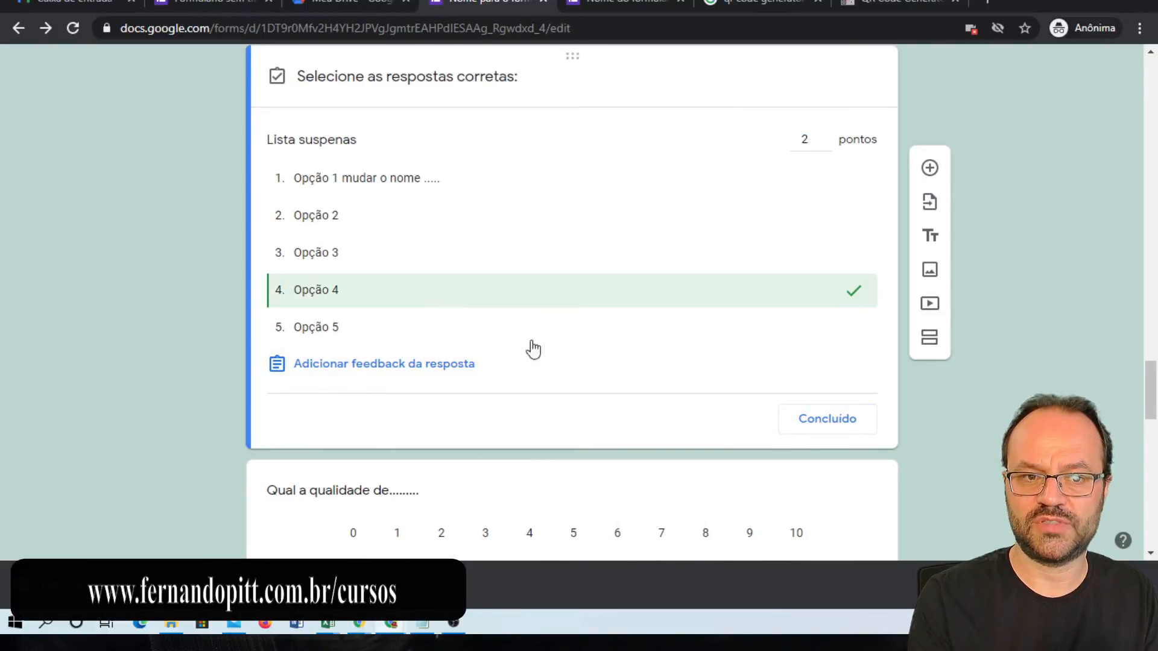
click(829, 419)
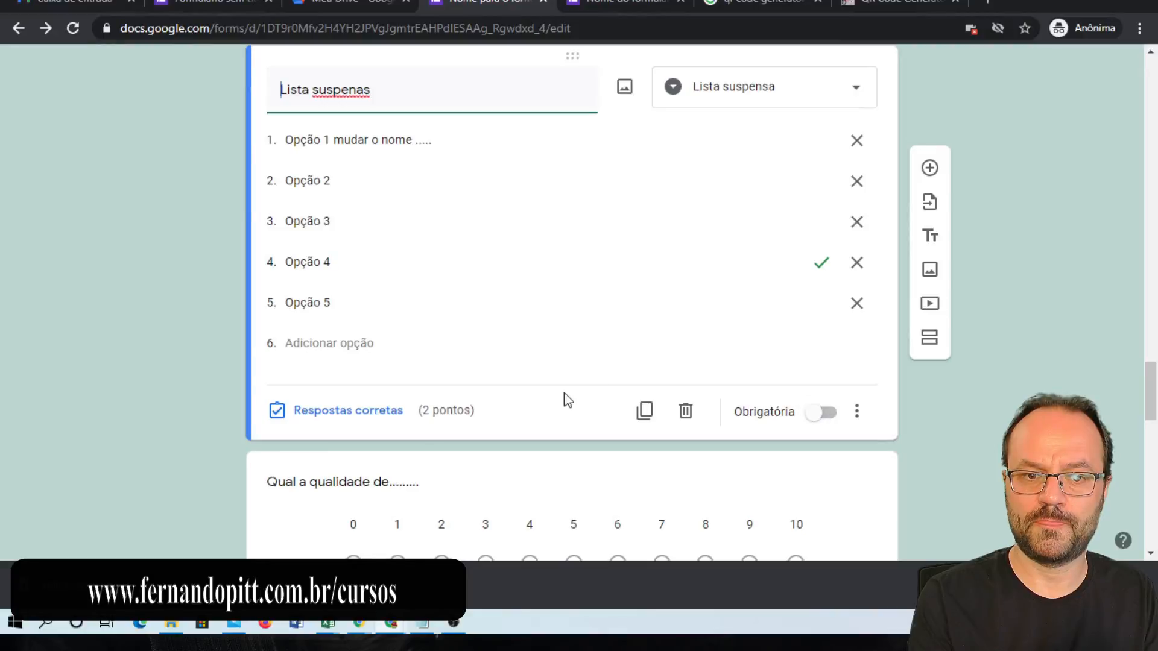
- Examine the additional settings available for the first "Lista suspenas" question, such as description and random option order
scroll(606, 371, down, 4)
scroll(600, 368, up, 4)
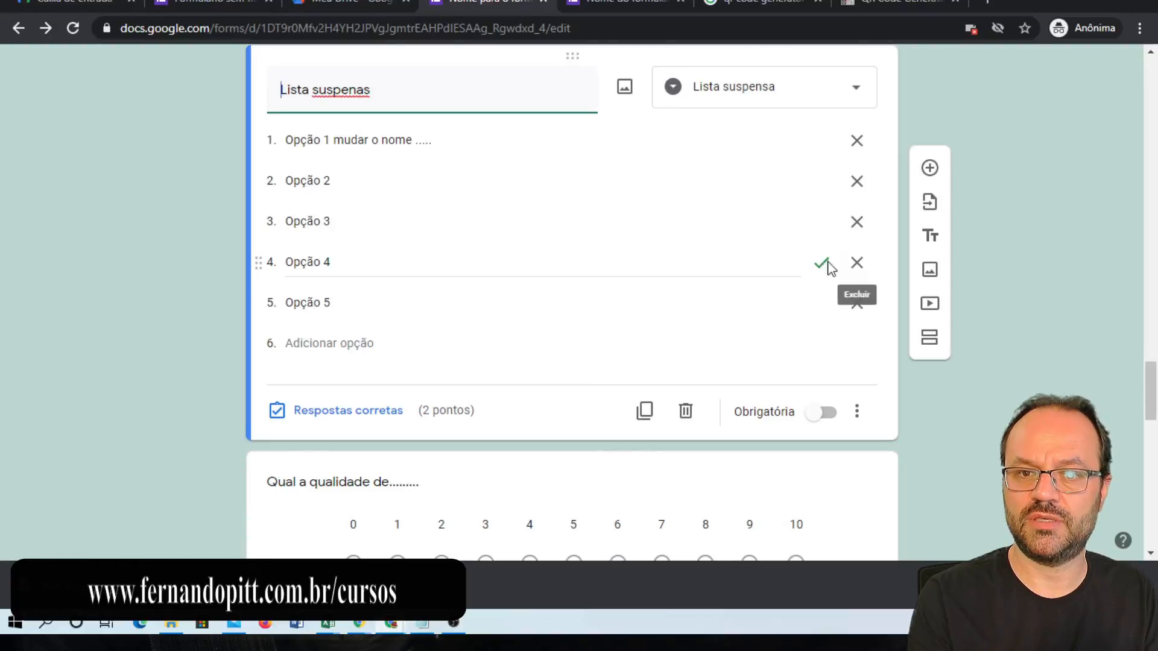
scroll(806, 304, up, 8)
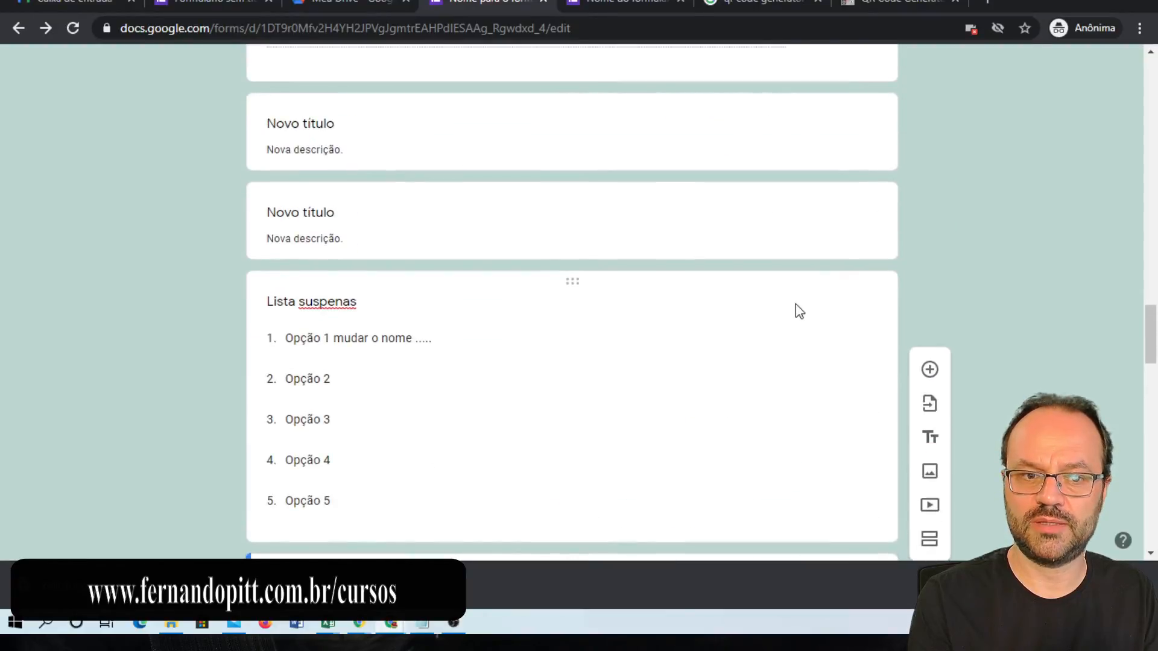
scroll(795, 303, down, 3)
click(687, 243)
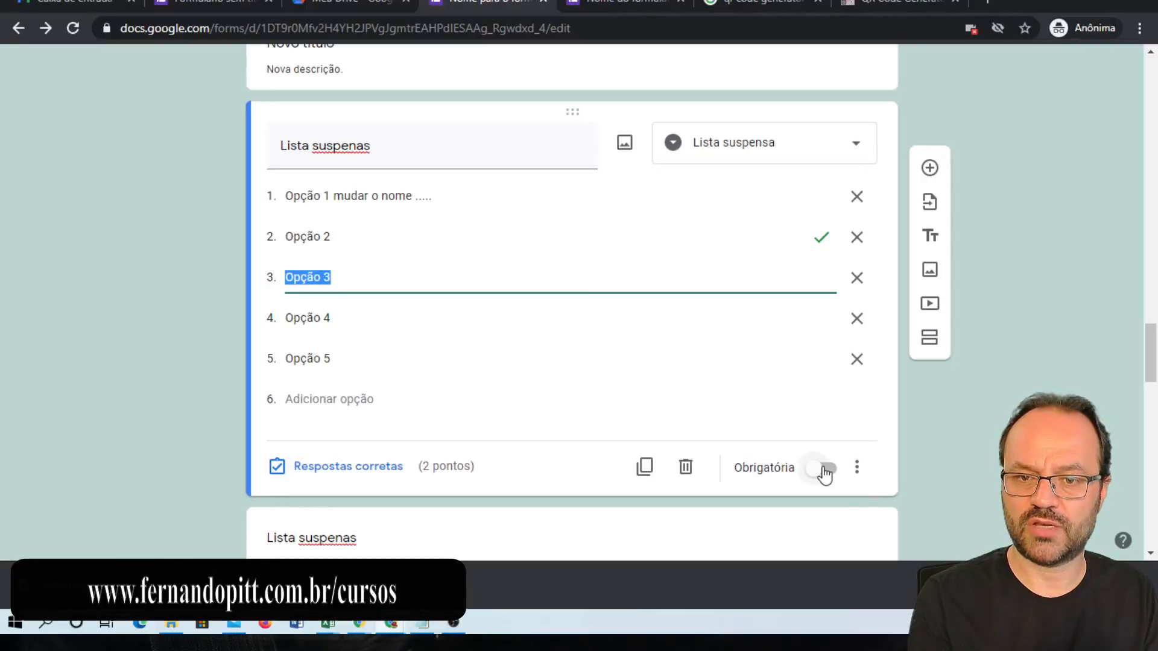
click(857, 468)
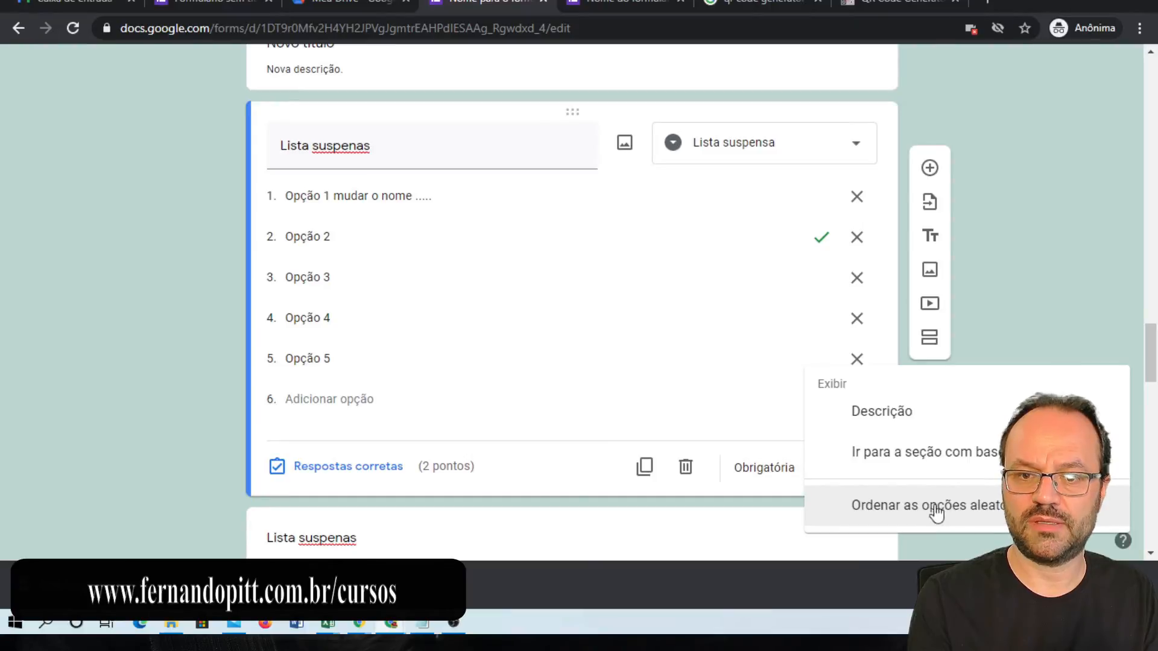
click(537, 419)
- Assign 5 points to the "upload de arquivo" question and close its answer key
scroll(769, 417, down, 10)
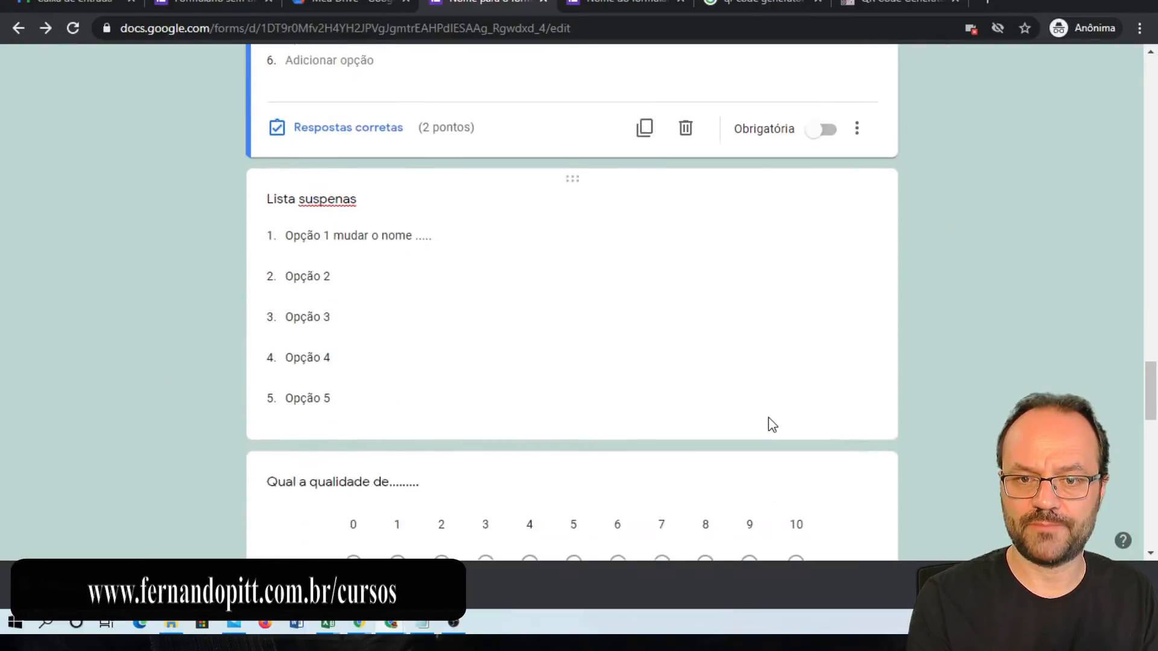
scroll(769, 418, down, 4)
scroll(768, 423, up, 1)
scroll(799, 347, down, 4)
scroll(801, 340, up, 1)
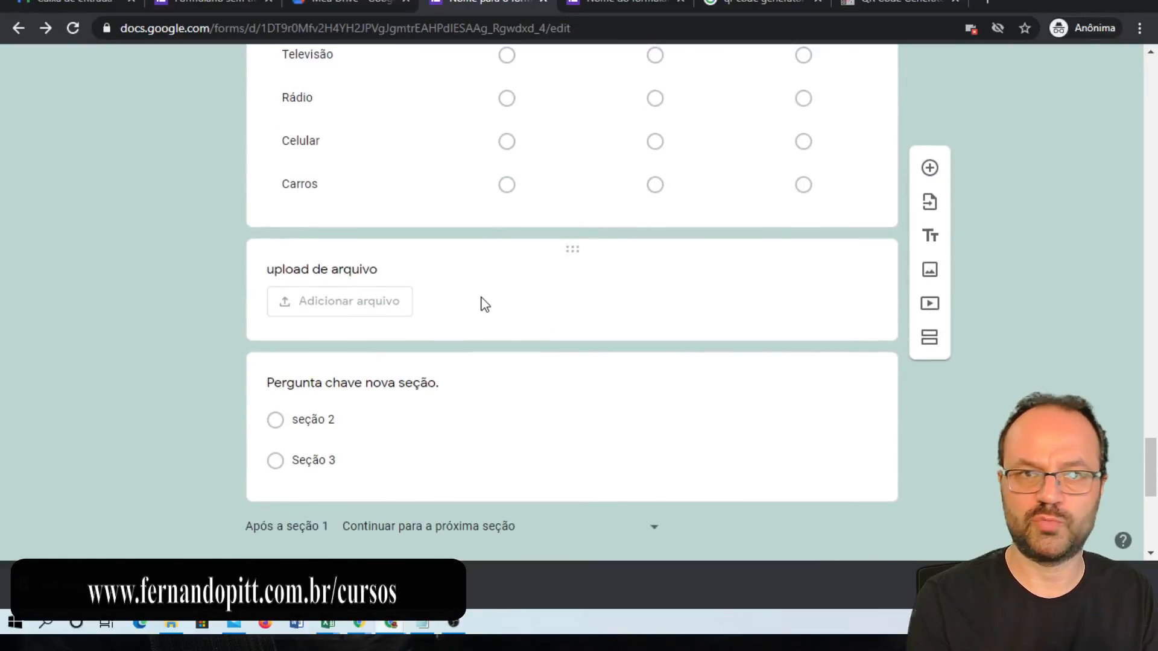
click(610, 303)
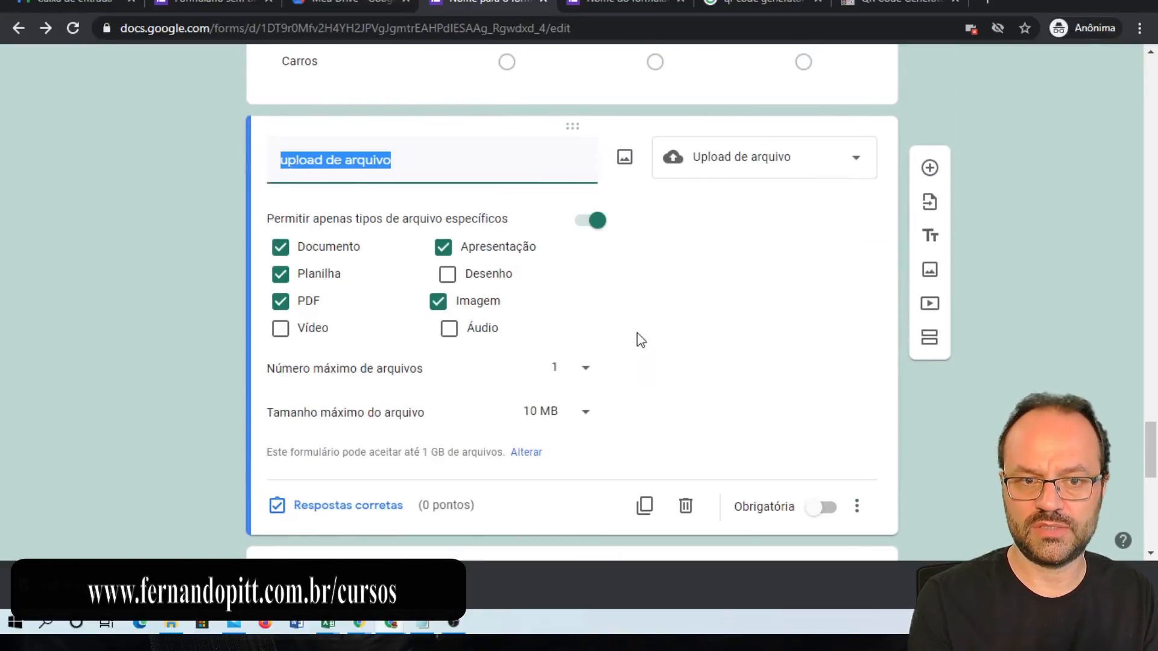
click(375, 506)
click(825, 207)
click(826, 207)
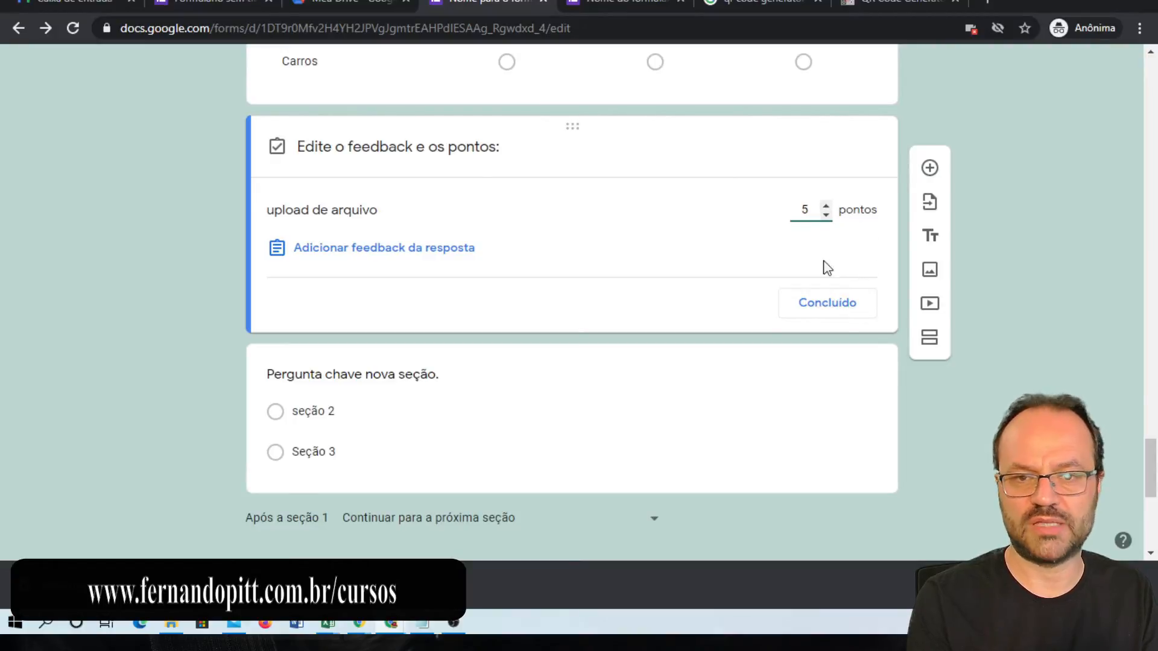
click(830, 305)
- Add a new multiple-choice question directly below the Seção 2 header
scroll(576, 370, down, 7)
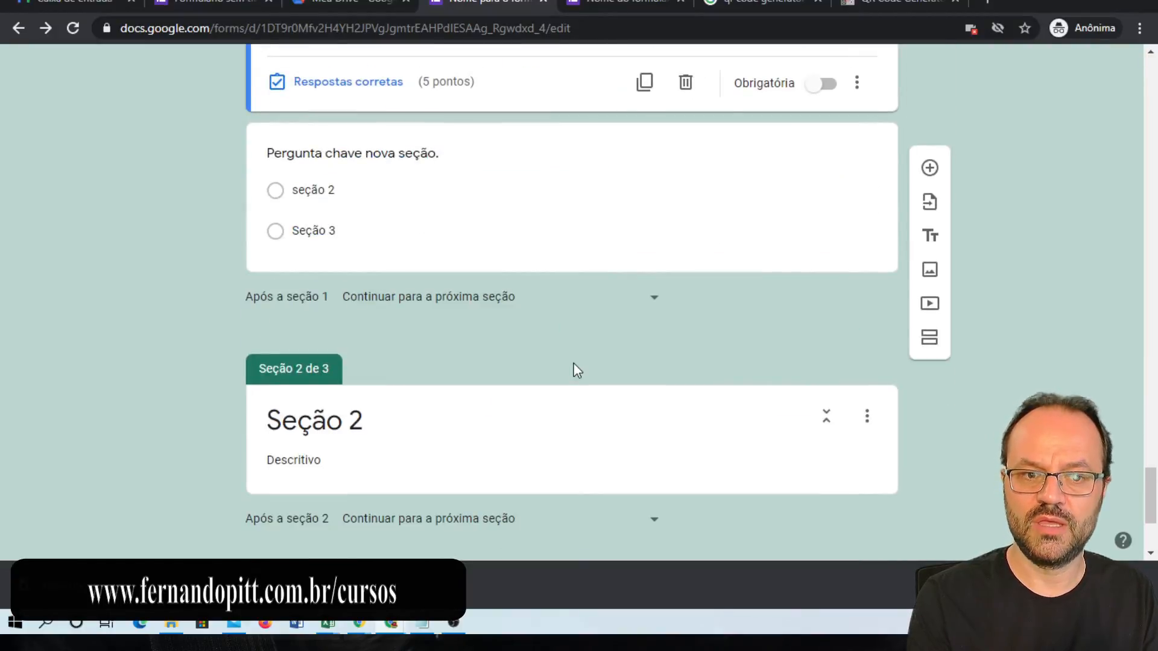
scroll(238, 308, up, 5)
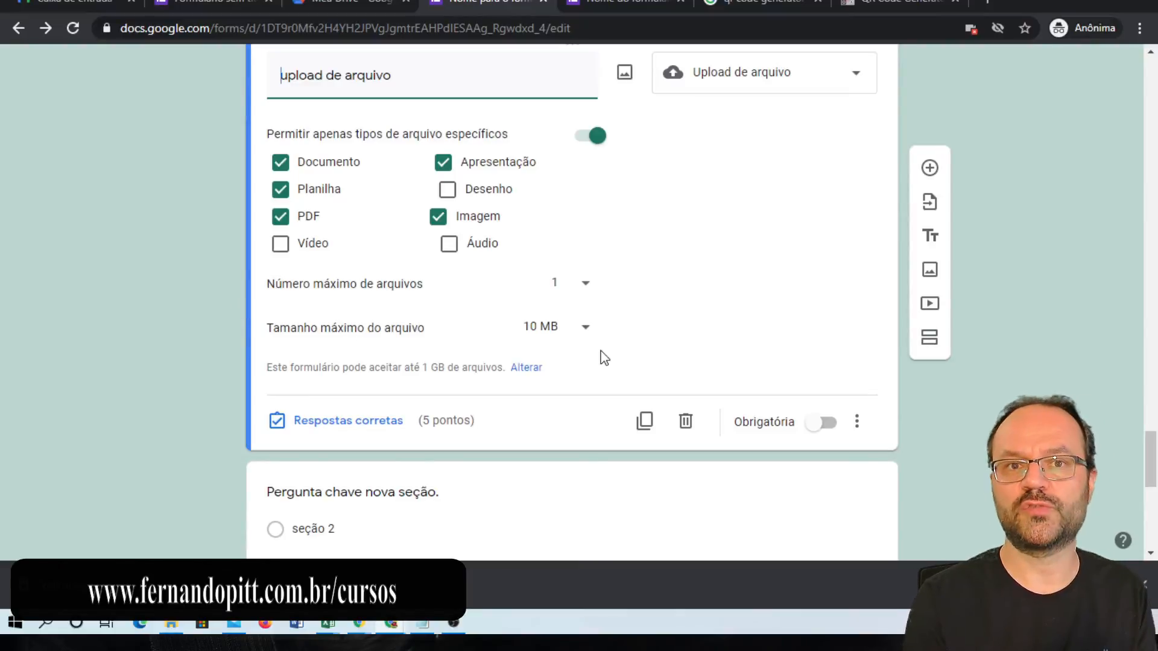
scroll(661, 332, down, 5)
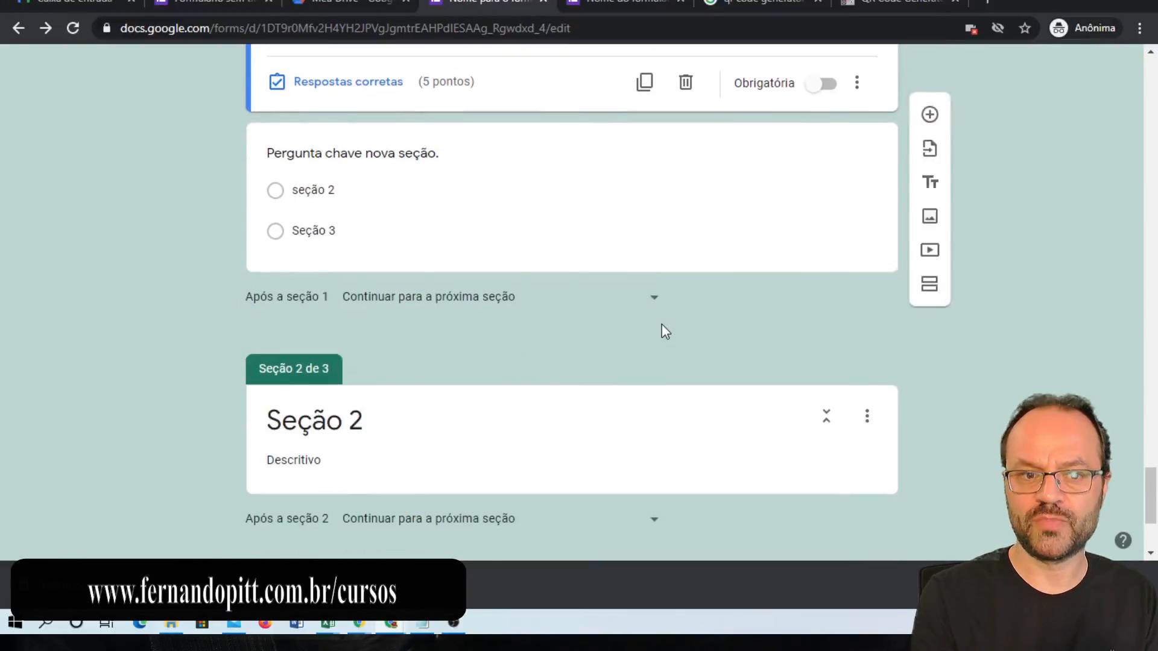
scroll(579, 336, down, 3)
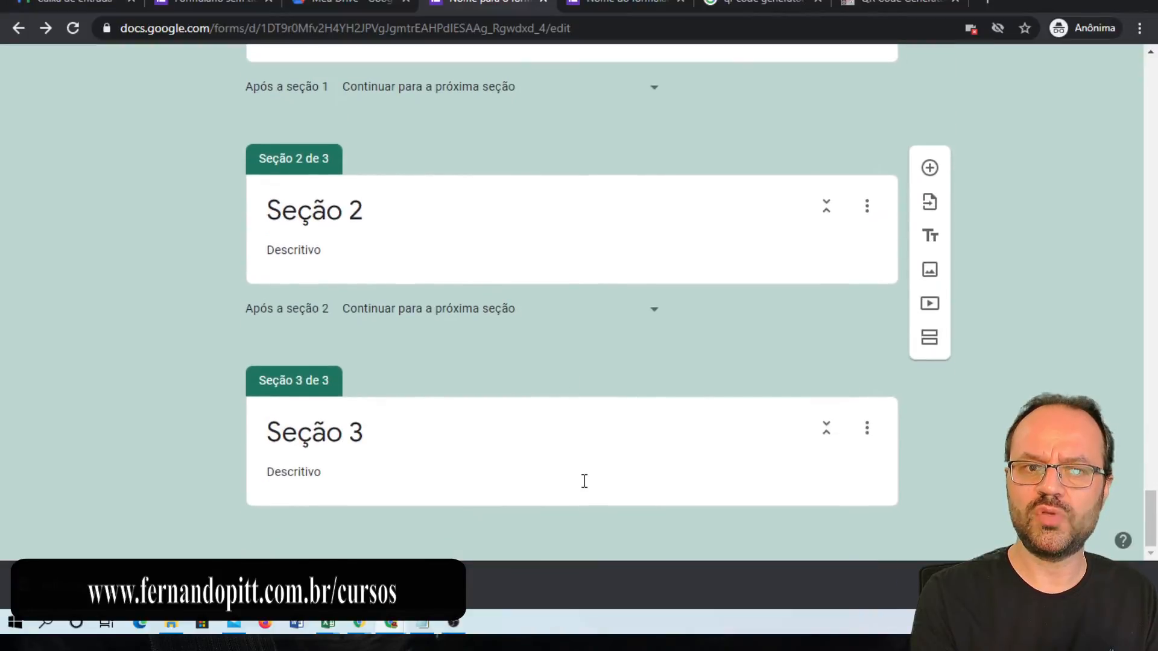
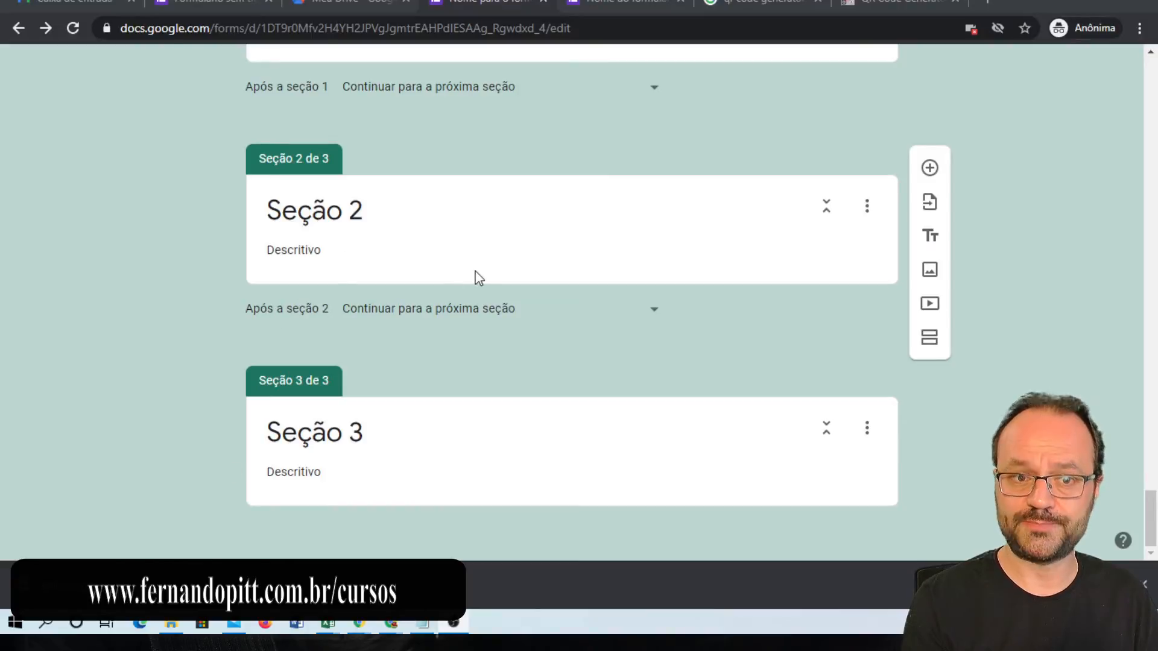
click(478, 246)
scroll(449, 202, up, 3)
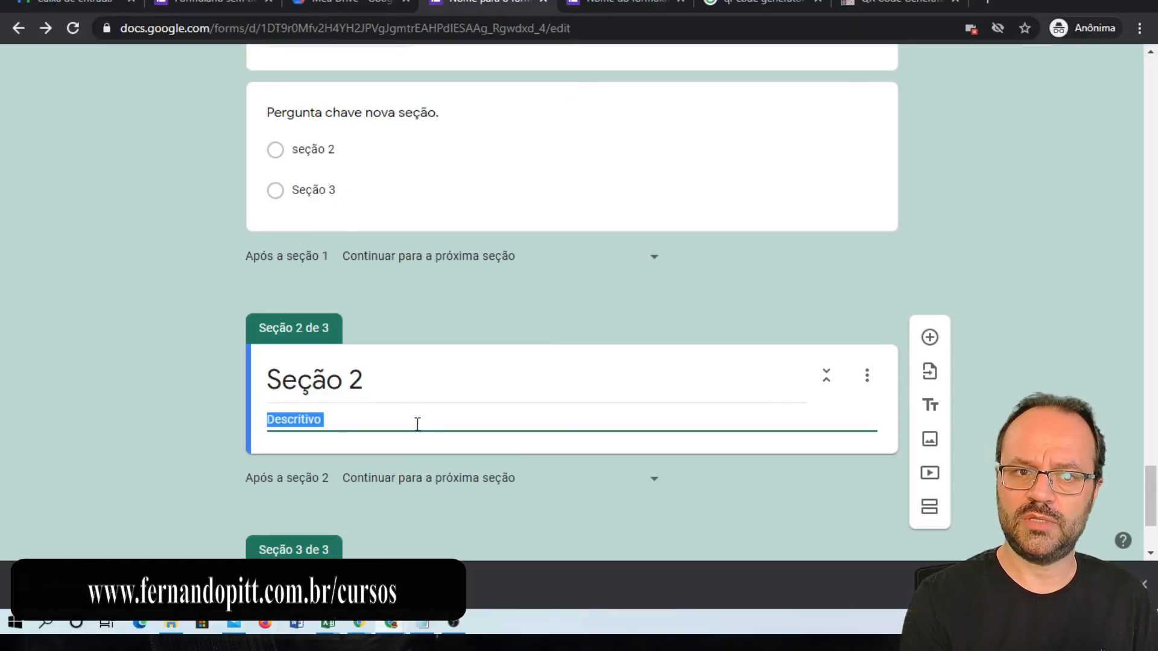
scroll(454, 230, down, 3)
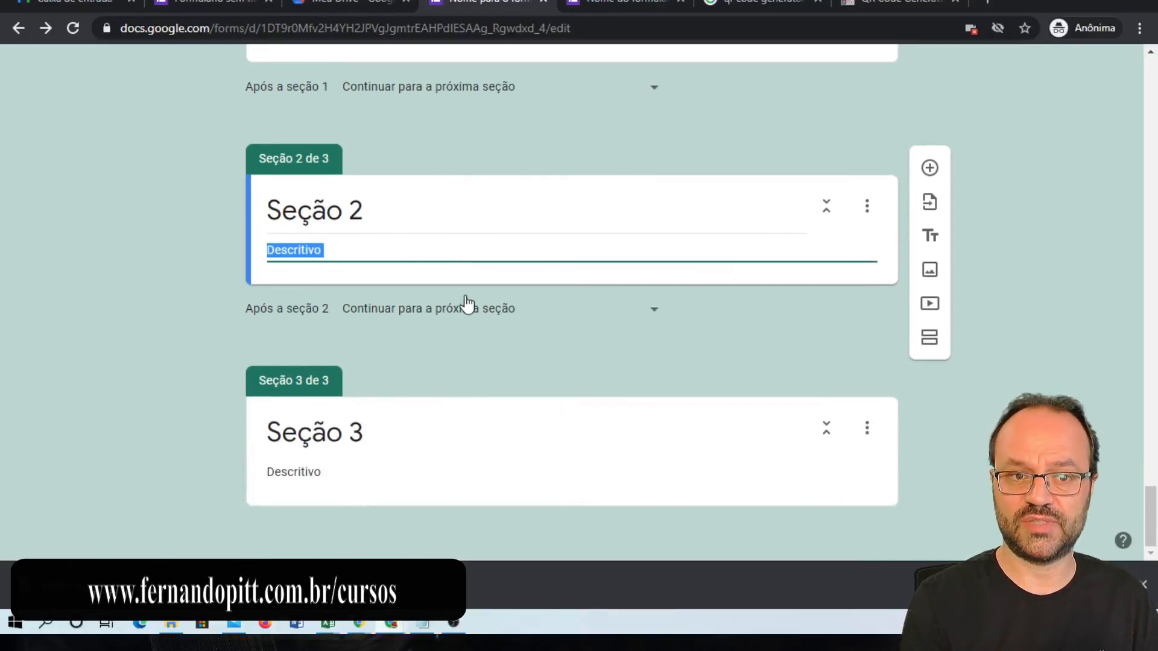
click(537, 212)
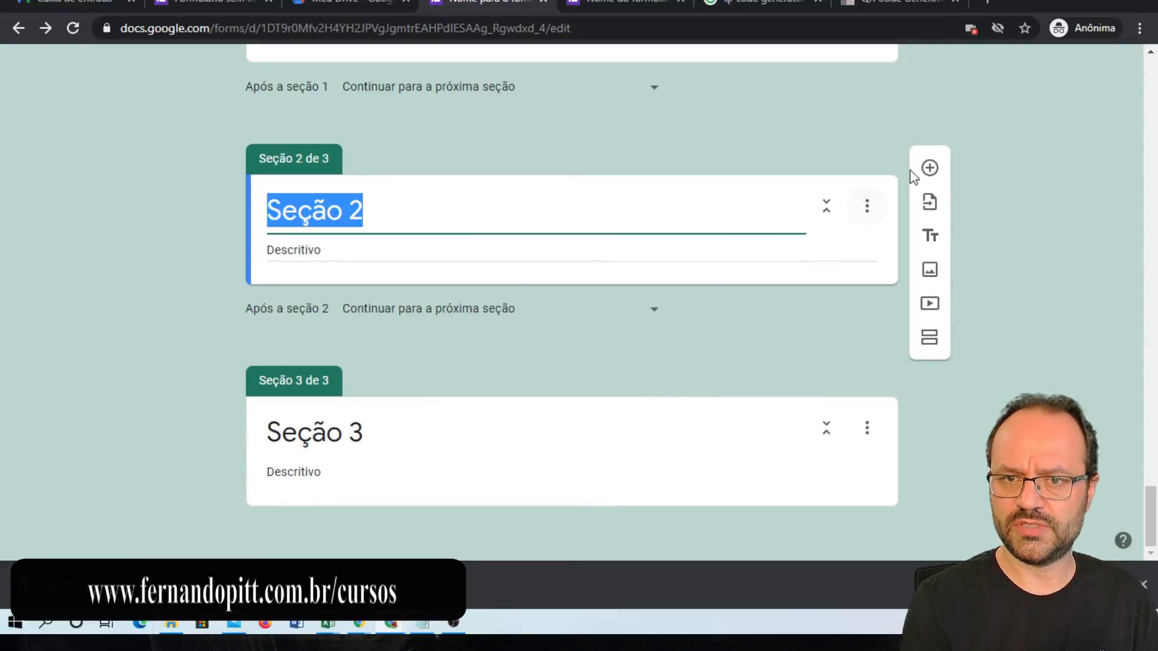
click(930, 168)
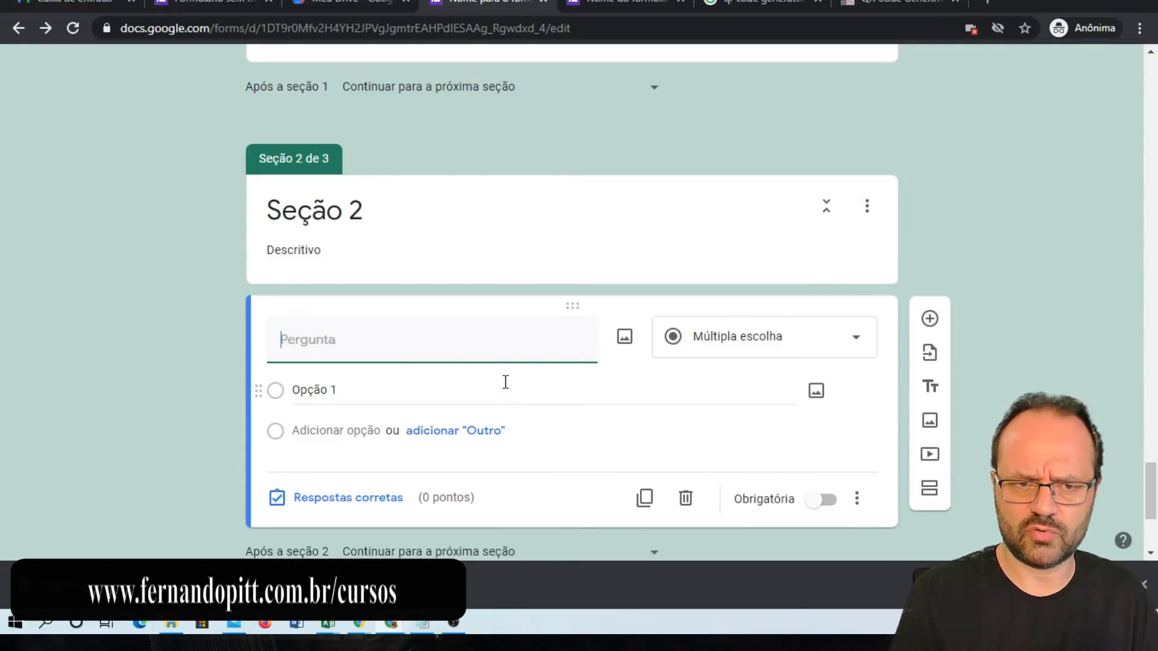
- Title the new question "Pergunta 1 da Seção 2", make it Múltipla escolha and add the second option Opção 2
text(Pergunta 1 da Seção 2)
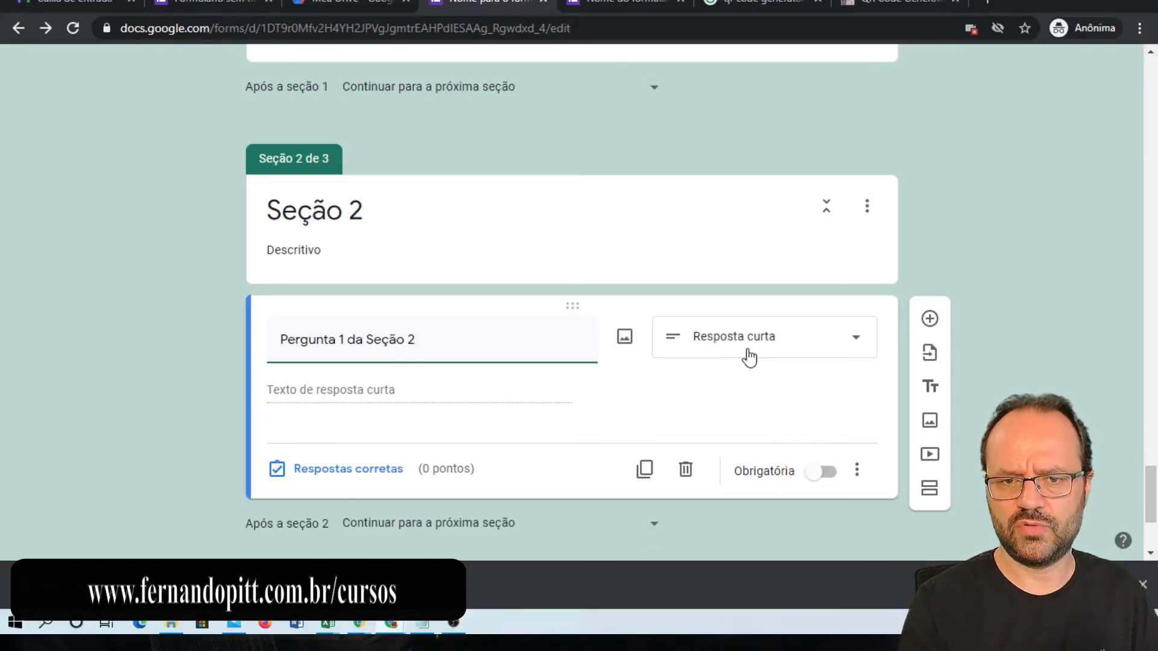
click(750, 357)
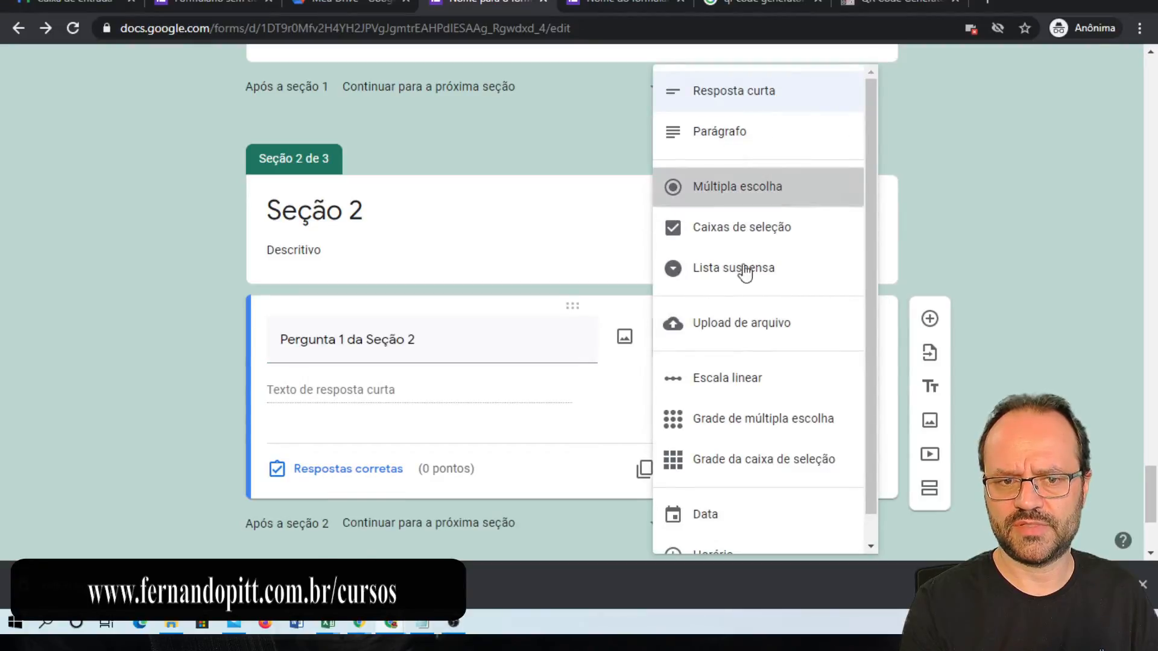
click(748, 186)
click(341, 430)
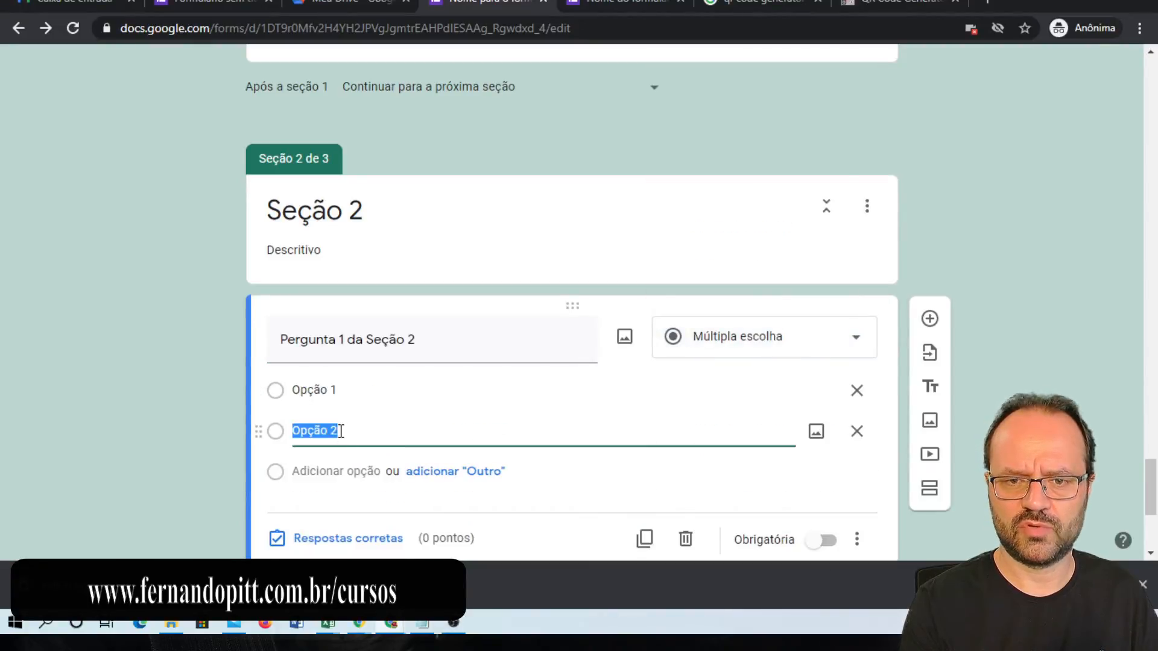
- Set the navigation after Seção 2 to Enviar formulário
scroll(340, 431, down, 3)
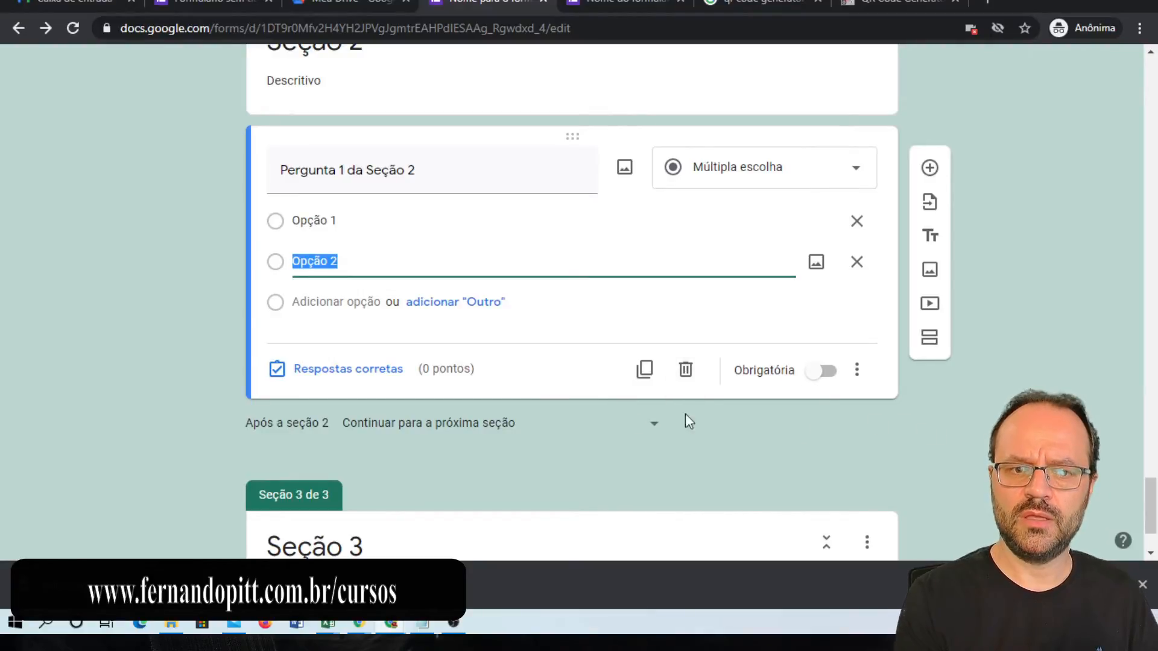
scroll(643, 426, down, 2)
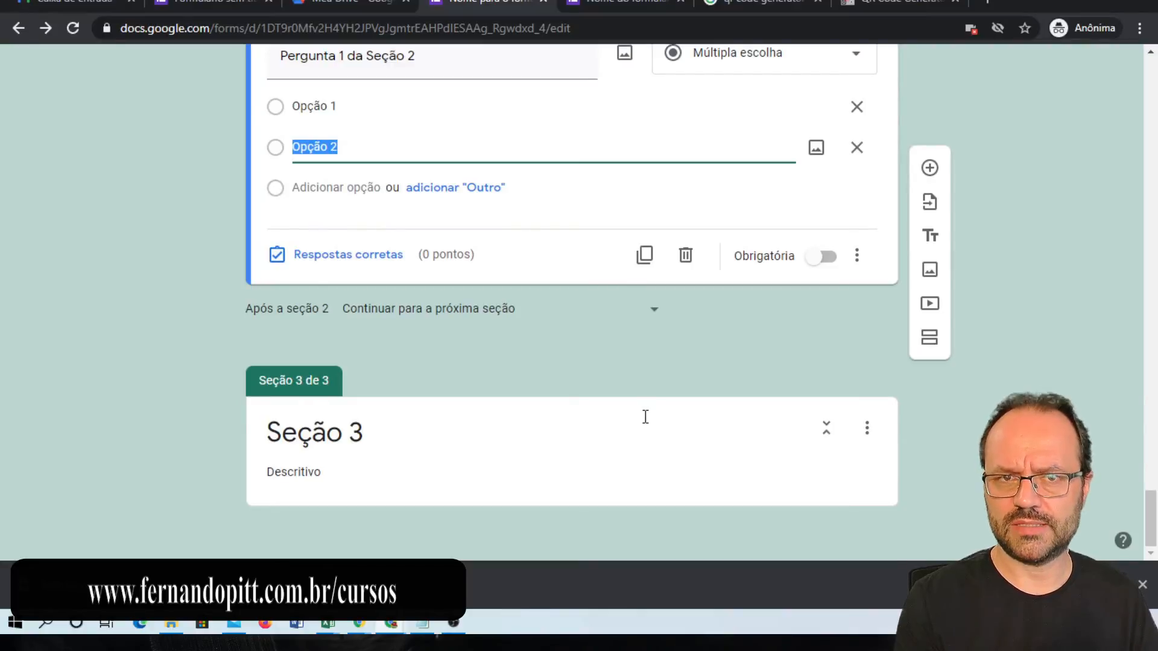
click(179, 306)
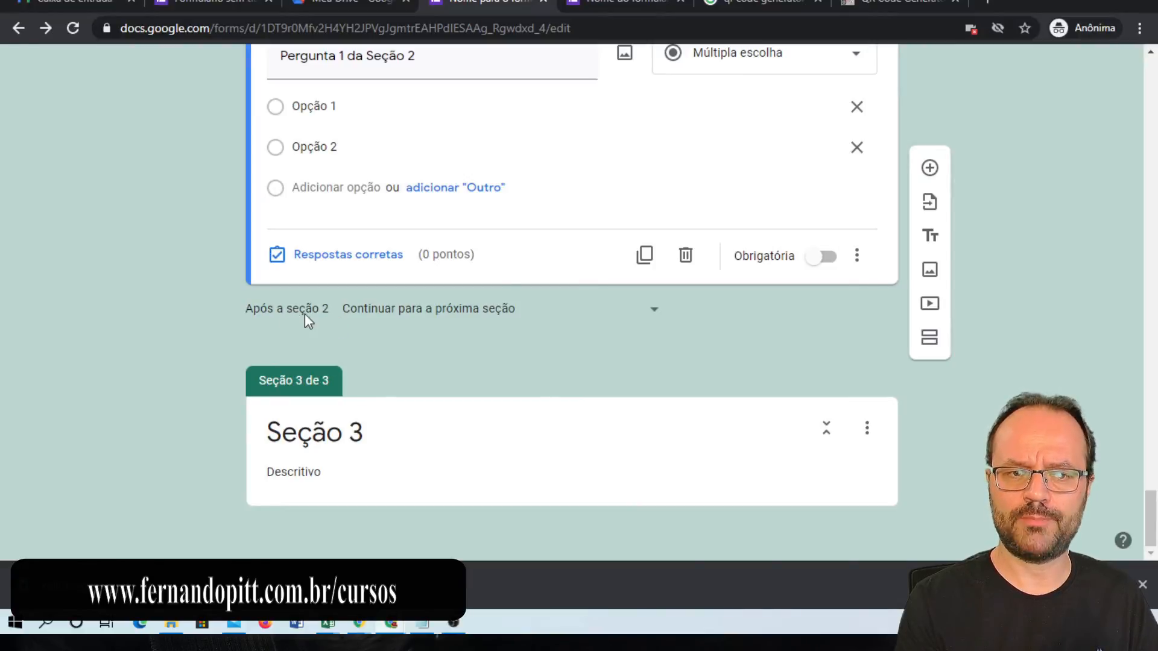
click(448, 316)
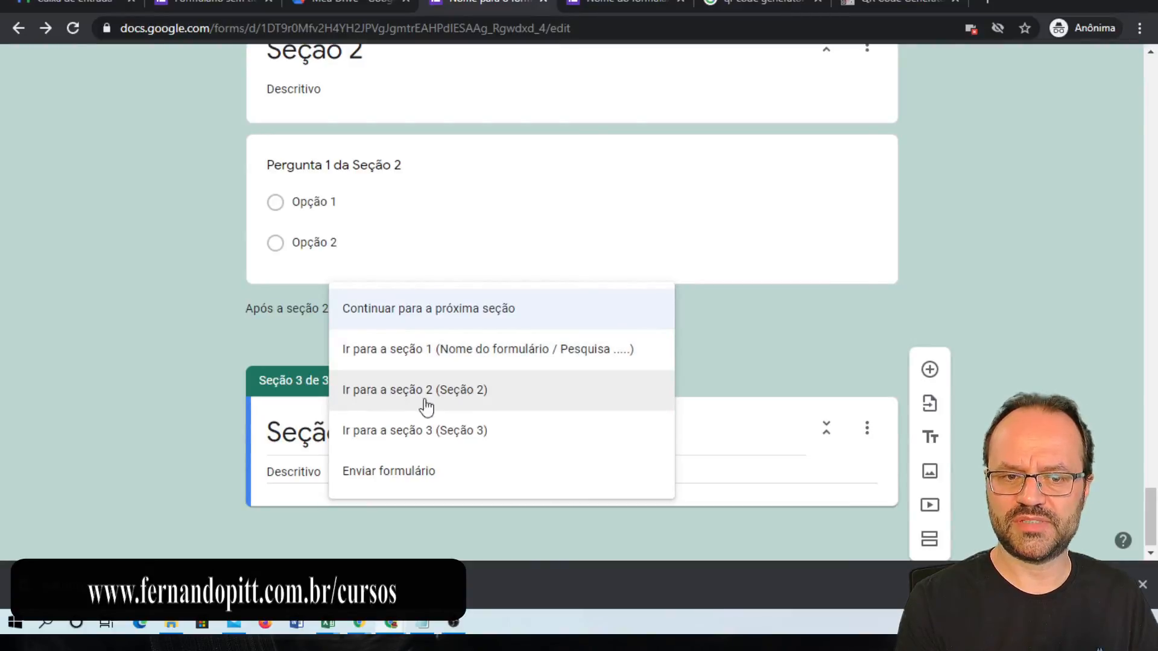
click(391, 474)
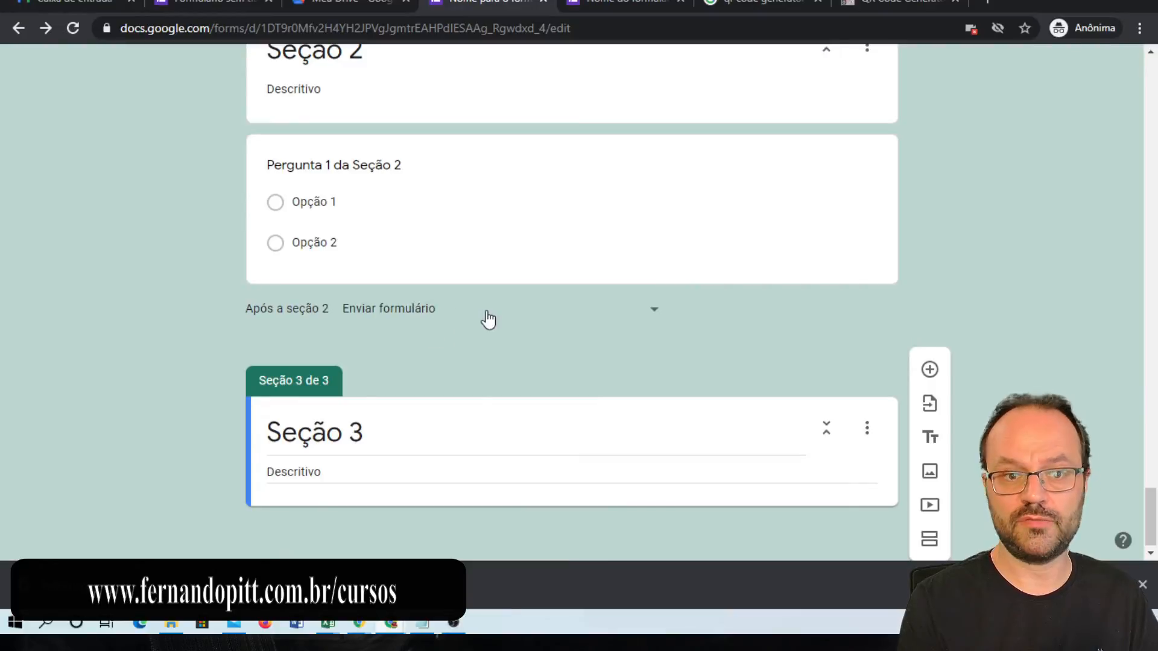
- Add a multiple-choice question titled "Pergunta 1 Seção 3" with the options Opção 1 and Opção 2 under Seção 3
click(541, 418)
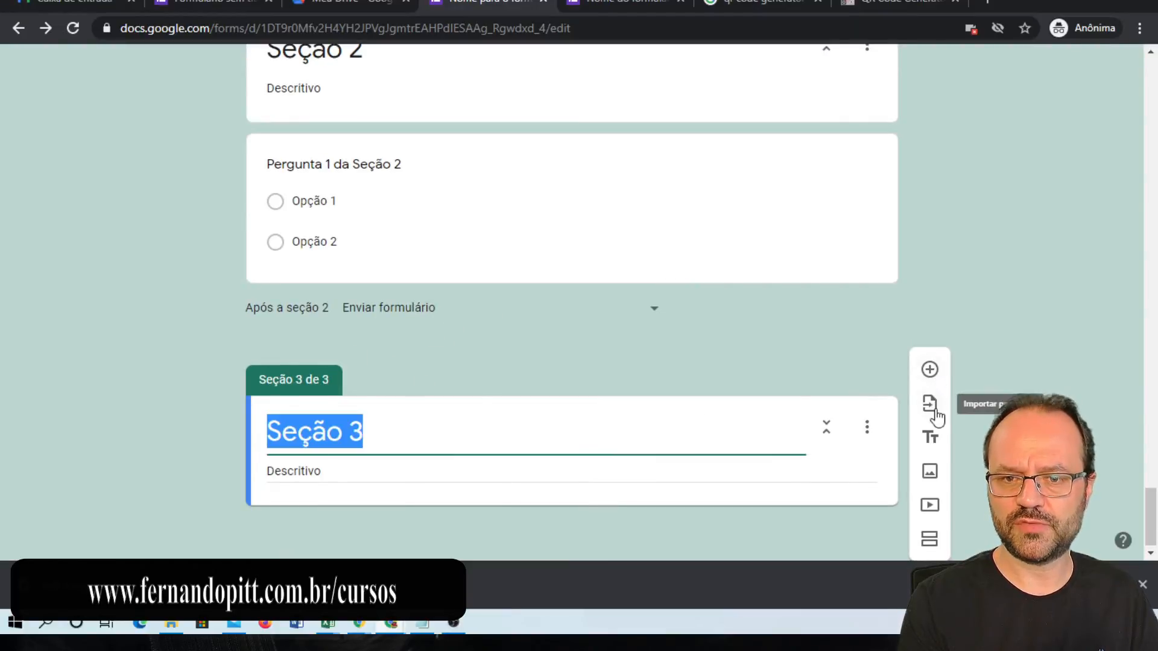
click(929, 369)
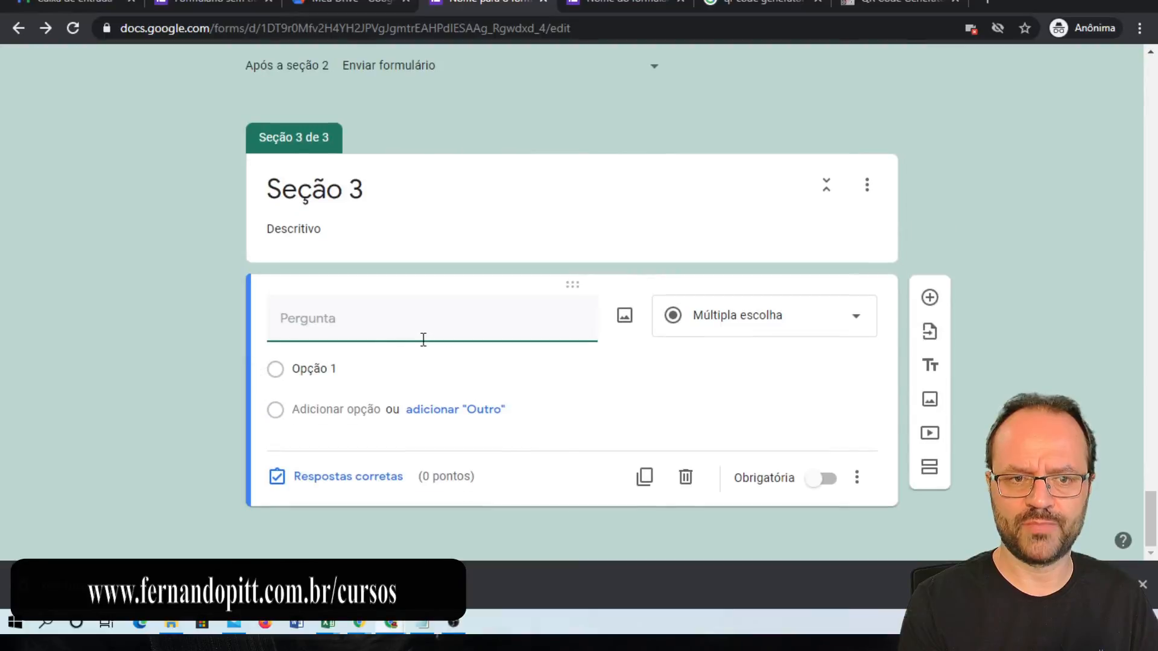
text(Pegru)
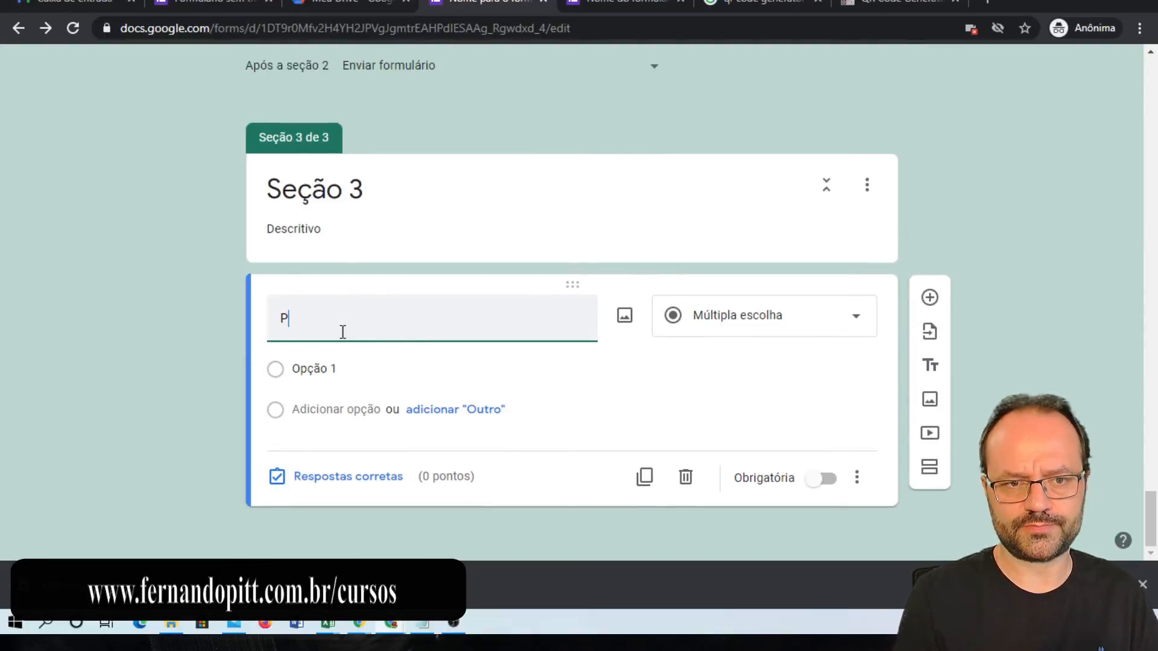
key(BackSpace)
key(BackSpace)
text(ungt)
key(BackSpace)
key(BackSpace)
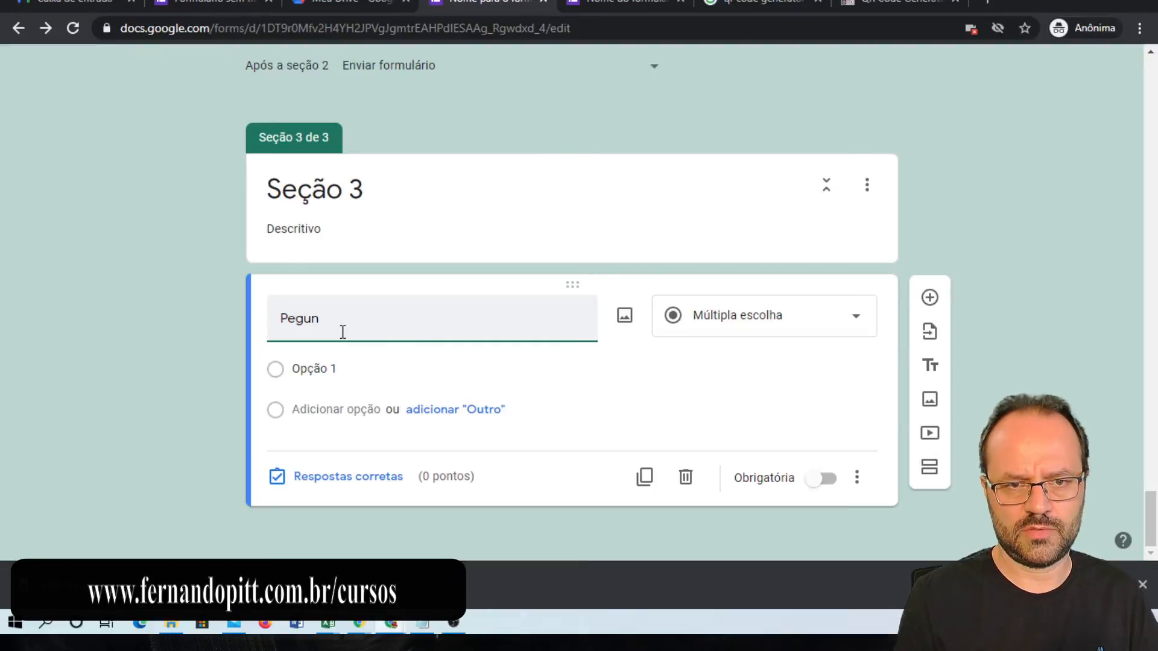
key(BackSpace)
key(BackSpace)
text(r)
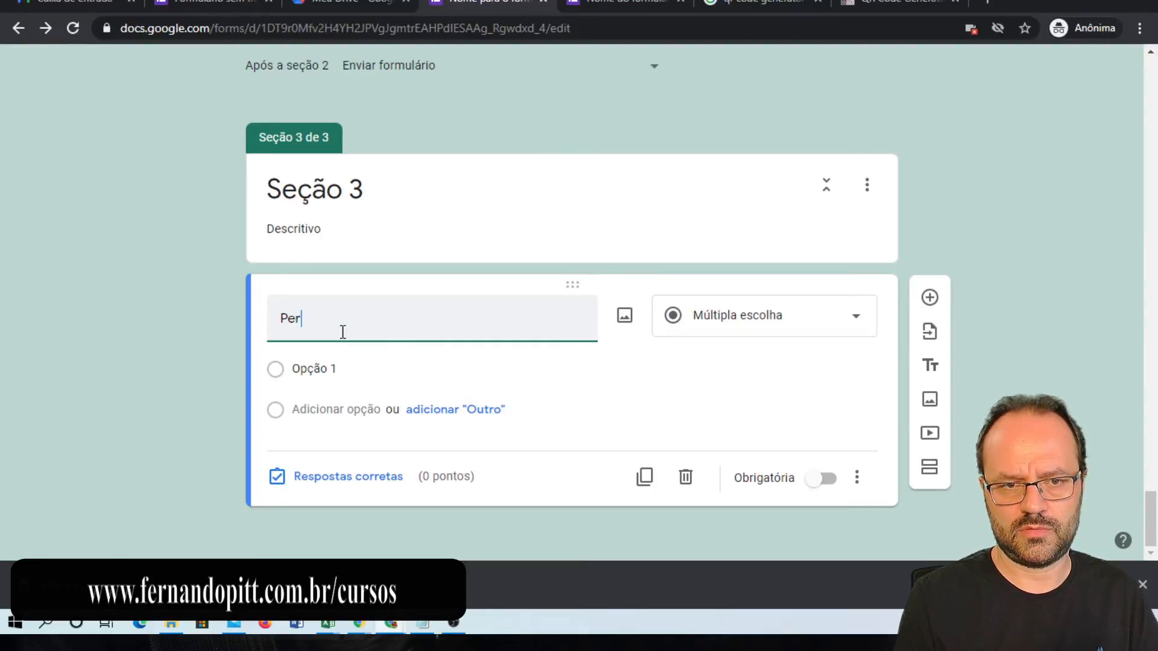
text(gunta 1 )
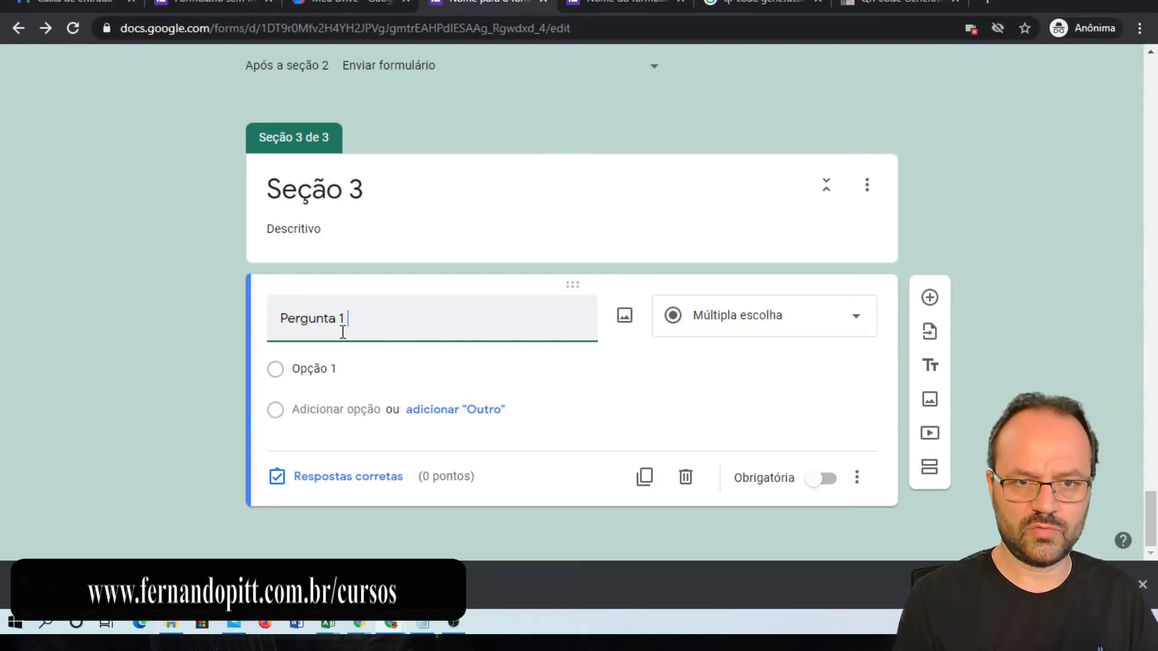
text(Seção 3)
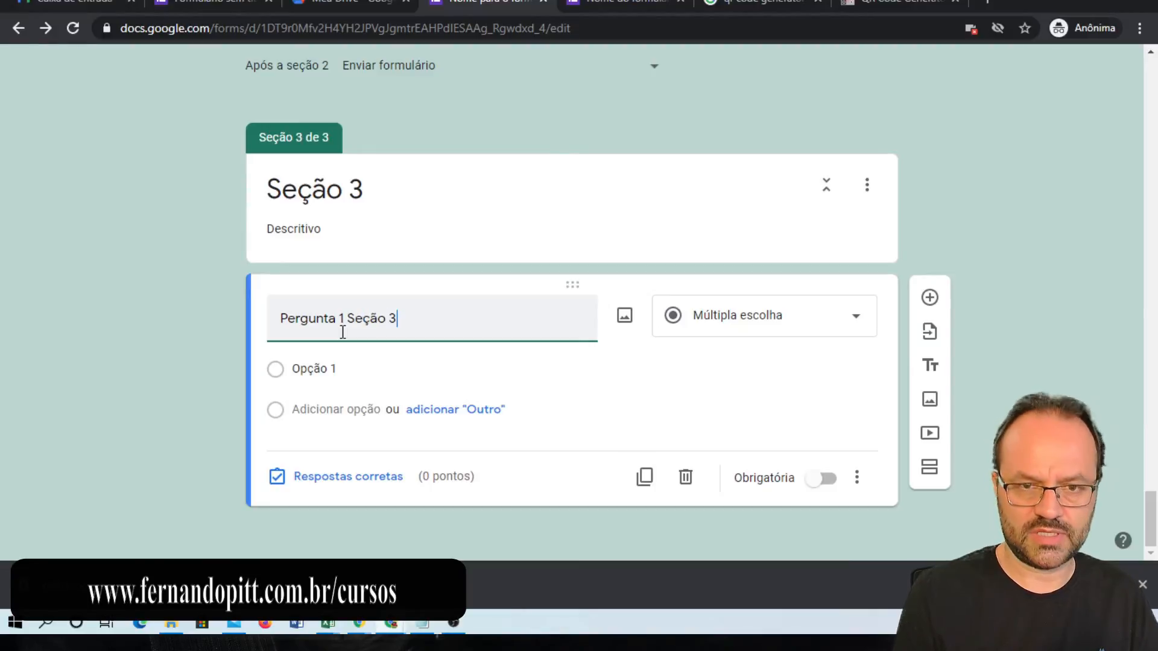
click(328, 409)
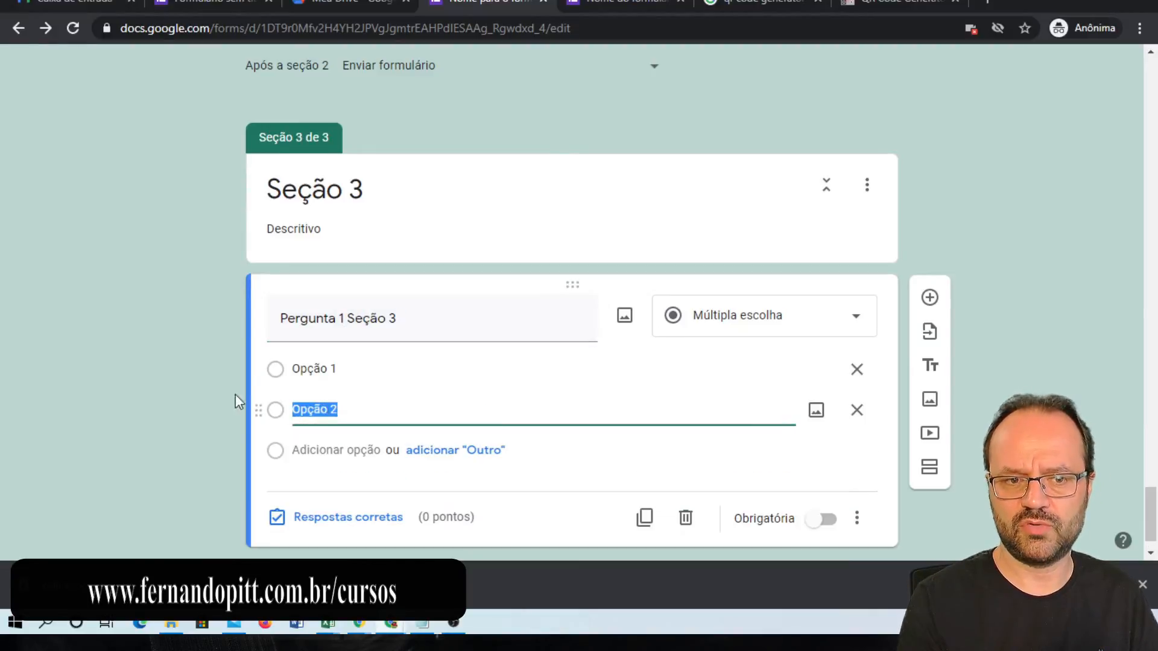
click(89, 359)
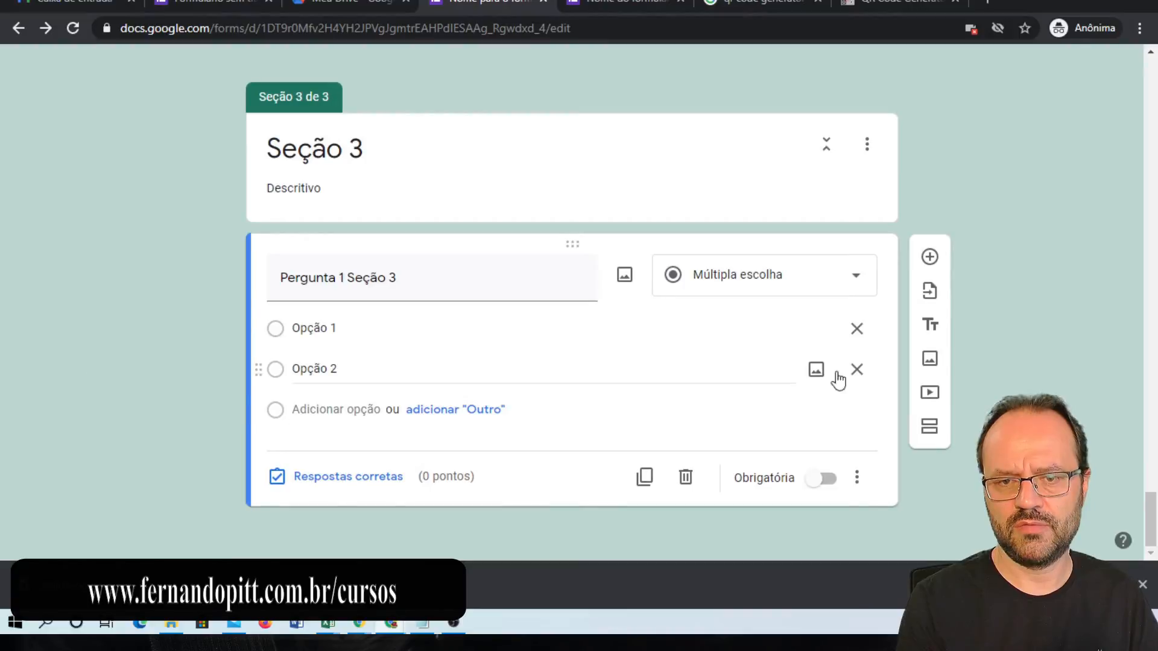
- Review the form's questions and the navigation setting that follows each section
scroll(1016, 352, up, 3)
scroll(1017, 356, down, 3)
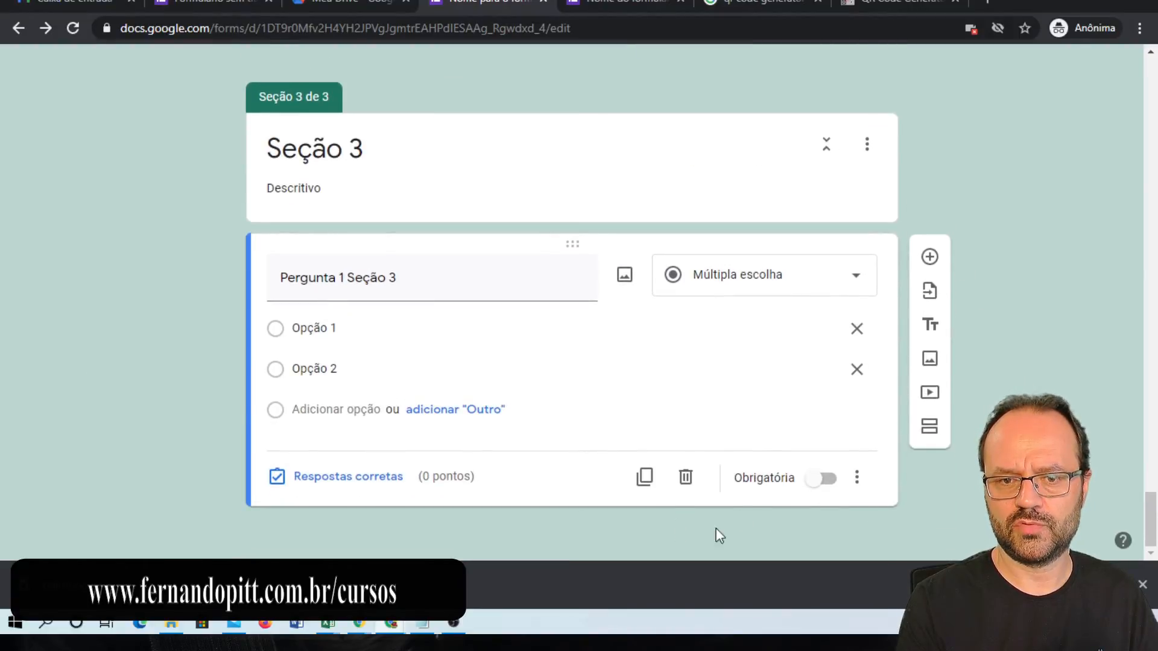
click(653, 176)
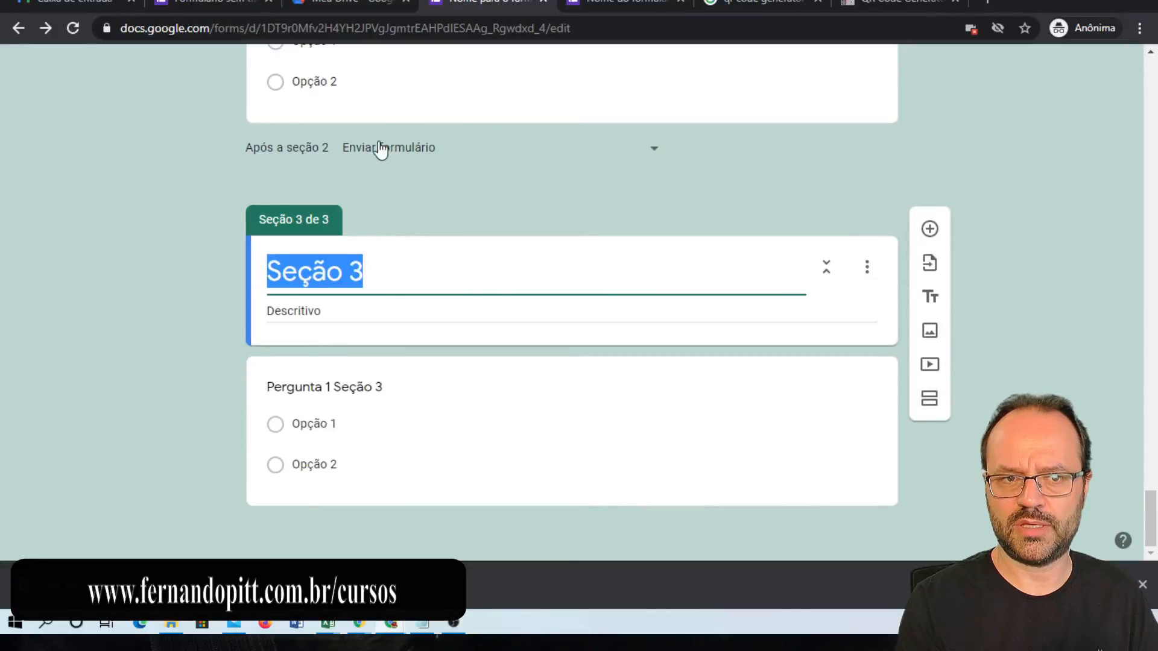
scroll(677, 235, up, 3)
scroll(678, 237, down, 1)
scroll(676, 233, down, 2)
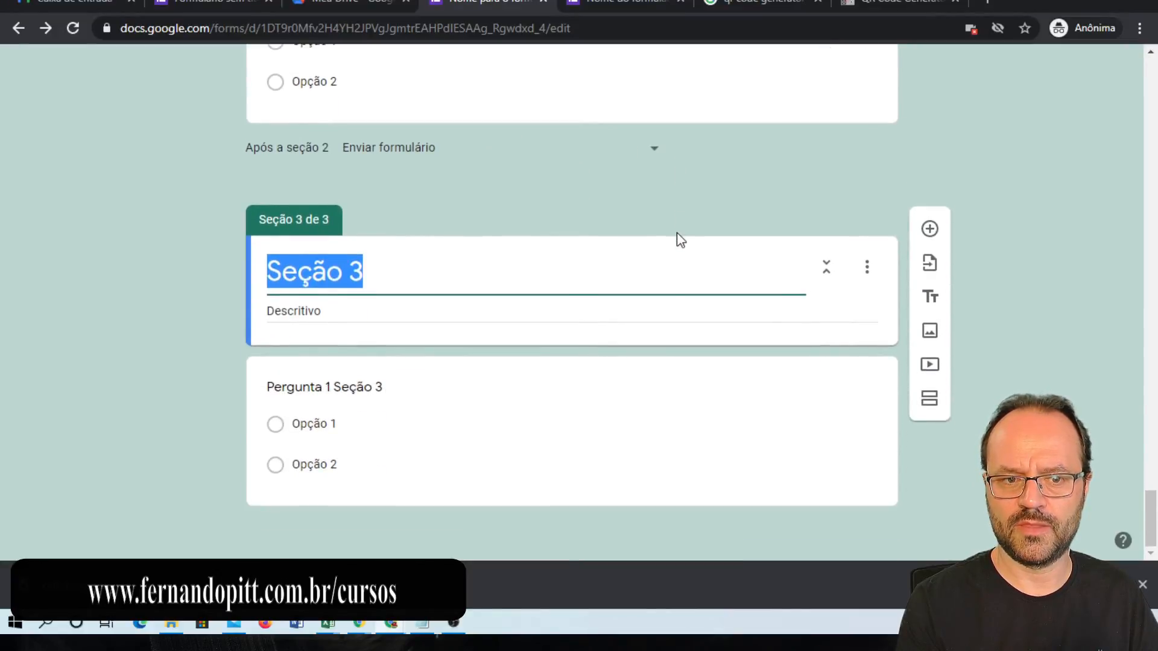
click(612, 533)
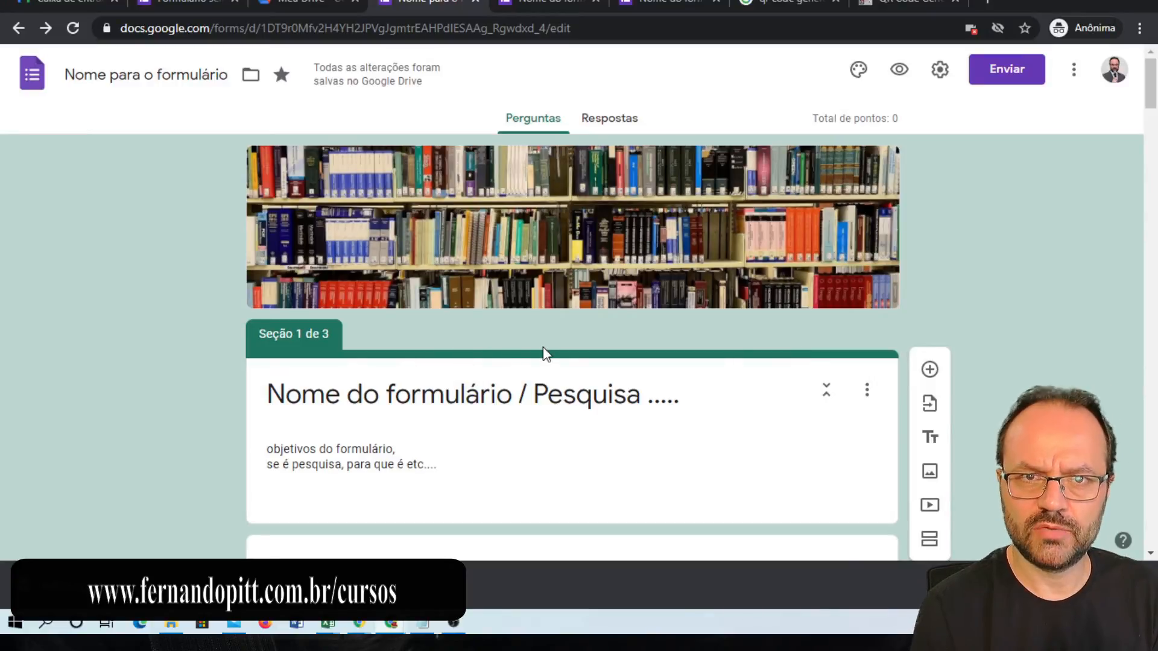
scroll(621, 325, down, 3)
scroll(618, 320, down, 20)
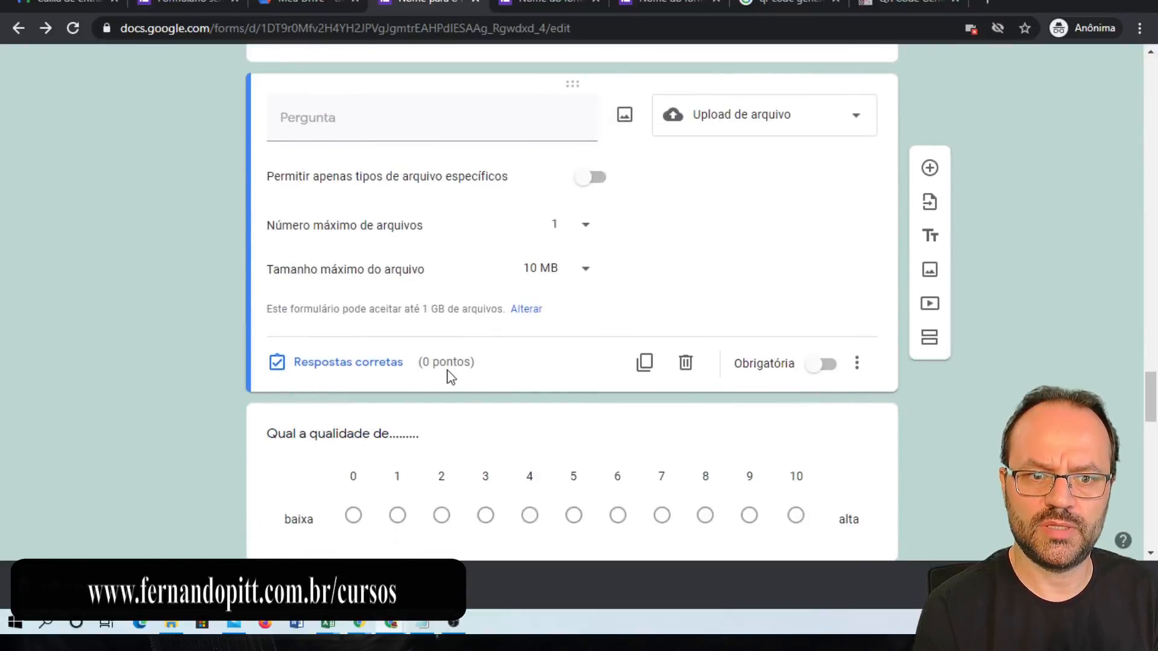
scroll(338, 368, down, 5)
scroll(219, 362, down, 6)
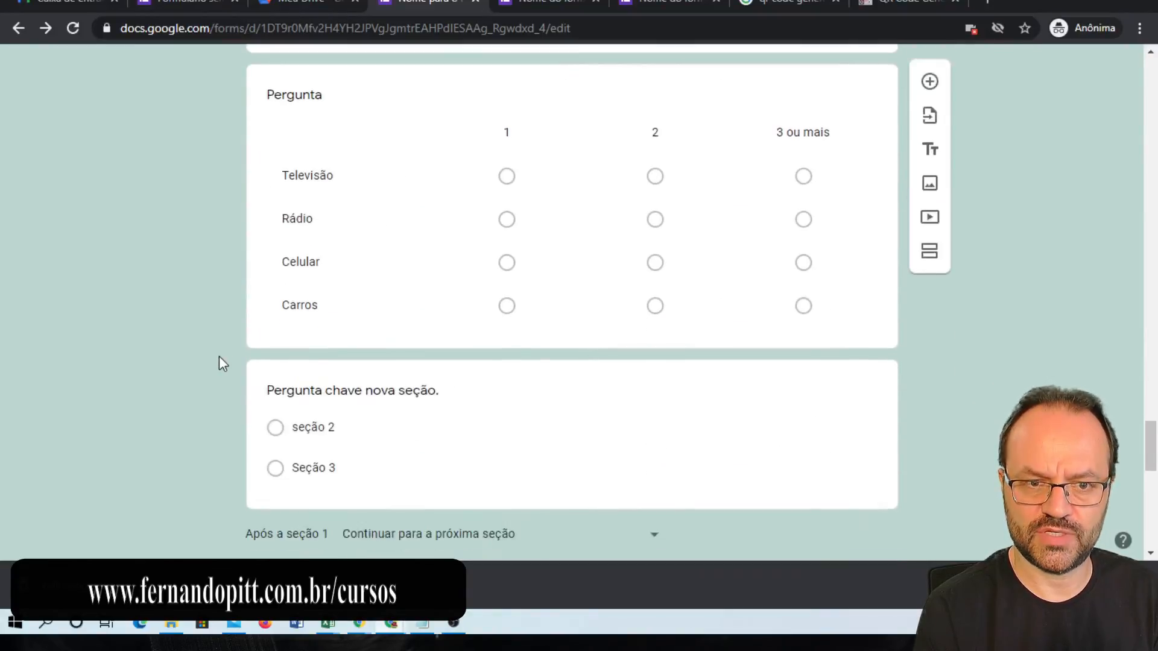
- Examine the notice about recording the respondent's Google account name and photo in the published form
click(564, 4)
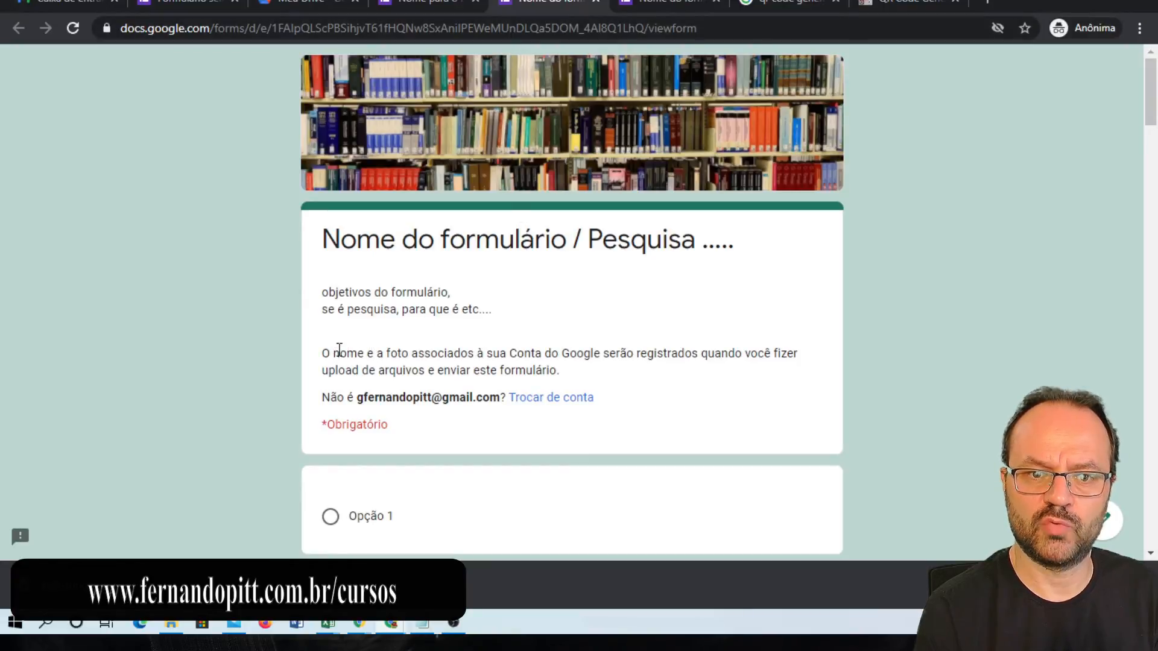
drag(339, 353, 590, 378)
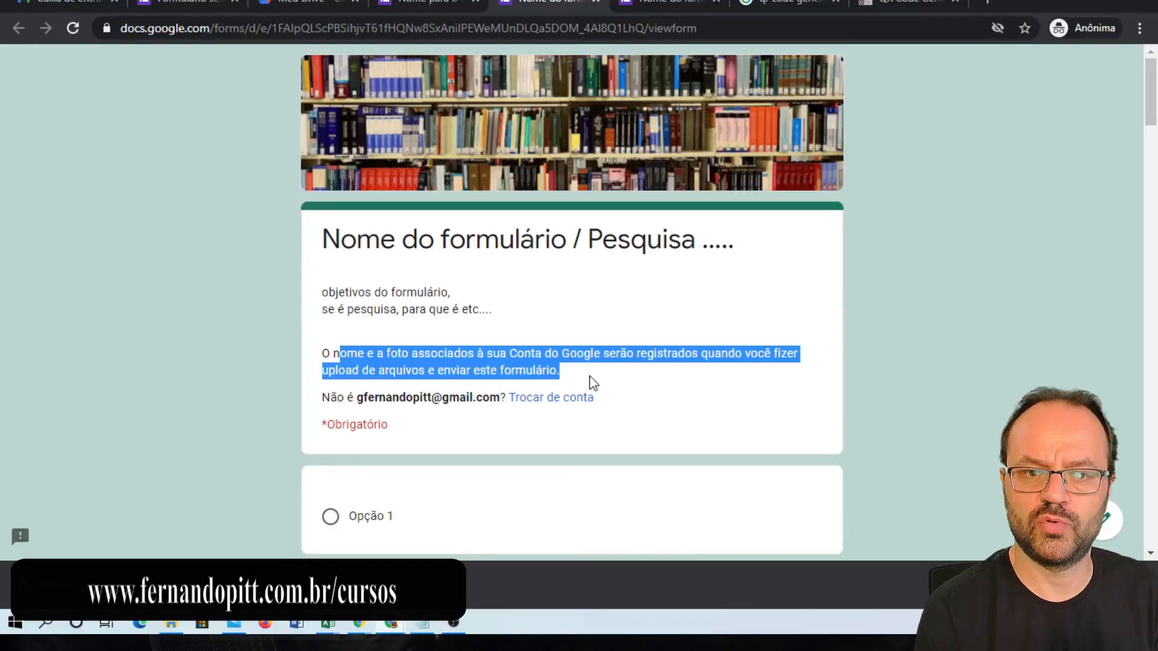
click(638, 413)
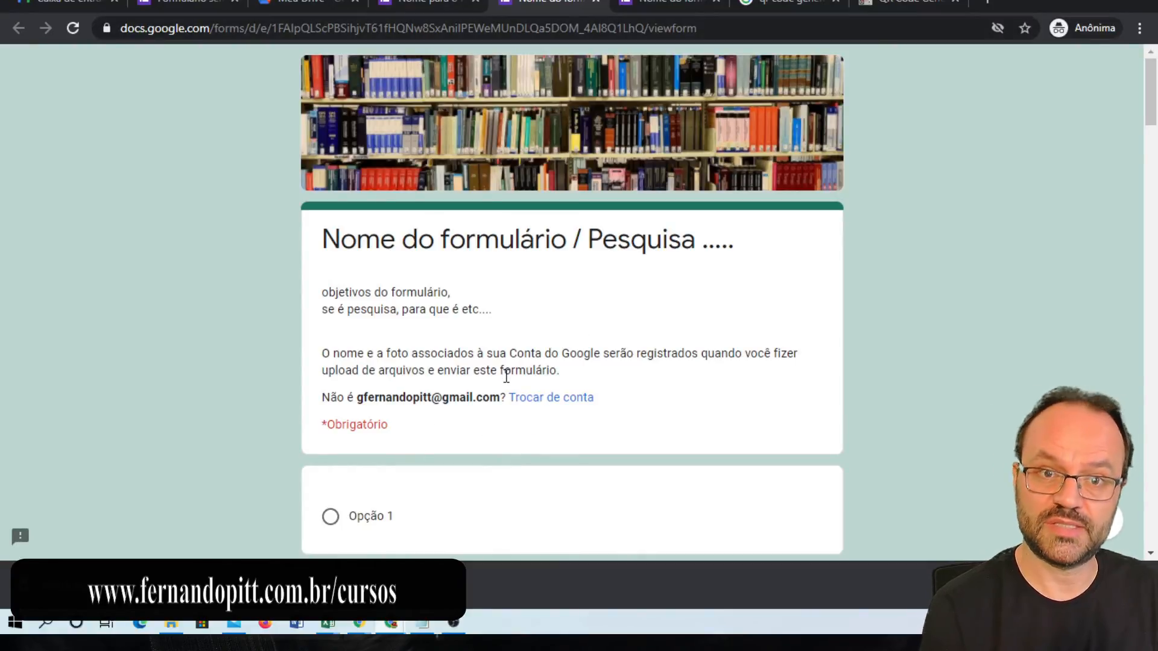
- Return to the form editor and open the form's general settings
click(432, 3)
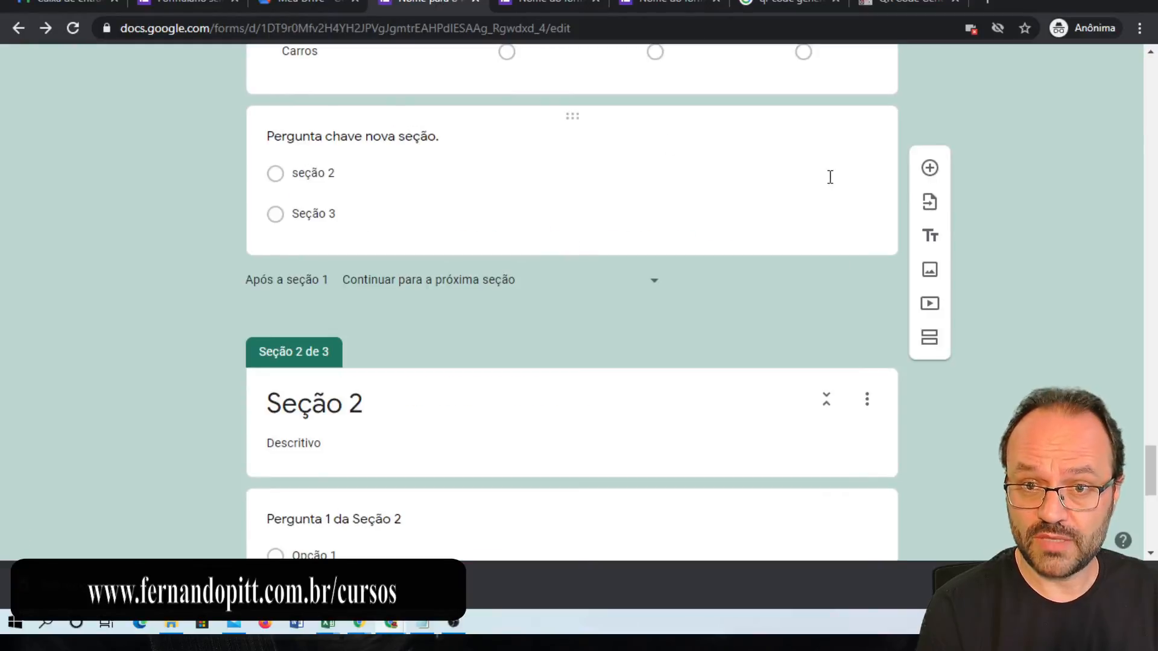
scroll(1032, 194, up, 20)
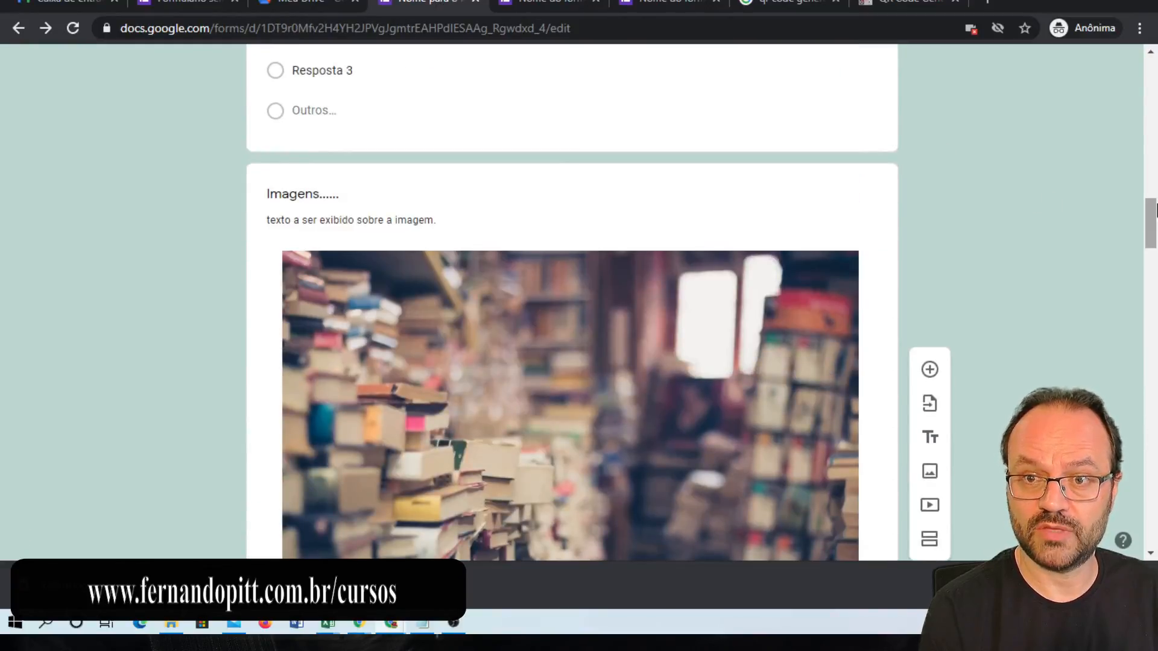
drag(1155, 211, 1154, 84)
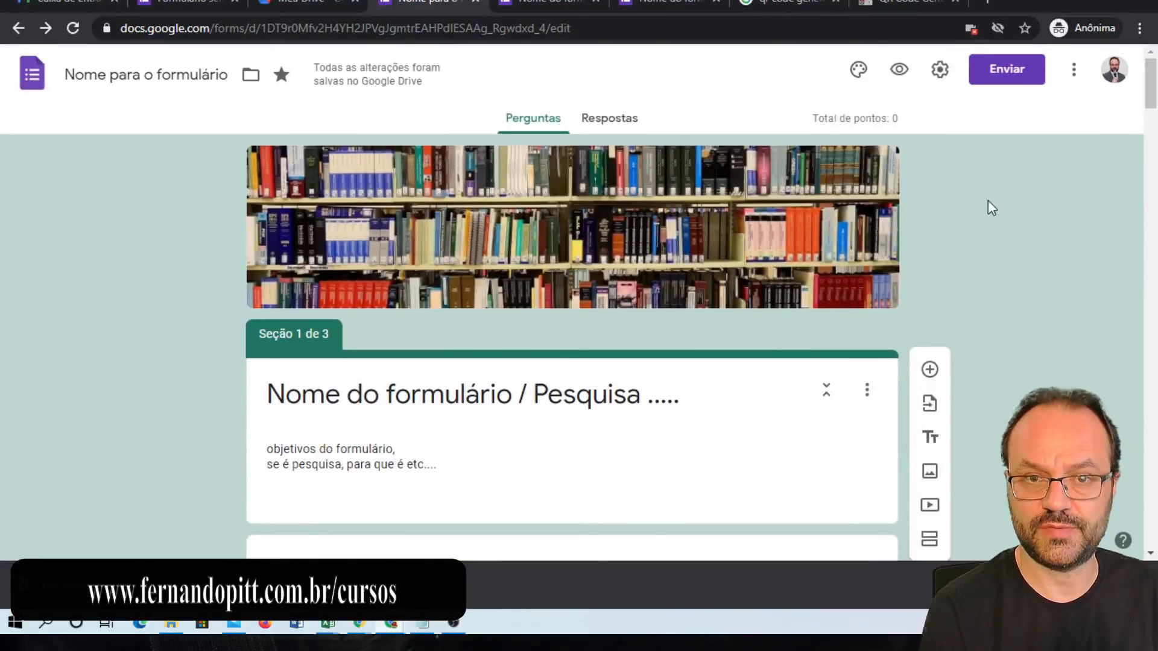
click(942, 70)
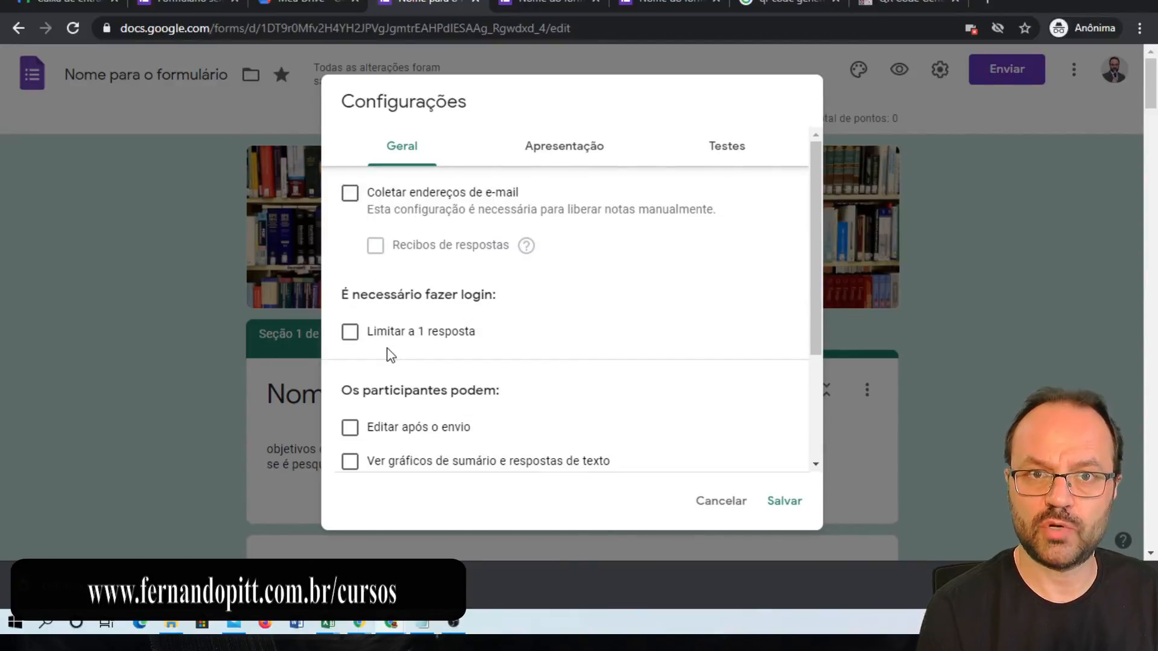
- Try out the setting that collects respondents' e-mail addresses, switching it on and back off
click(350, 195)
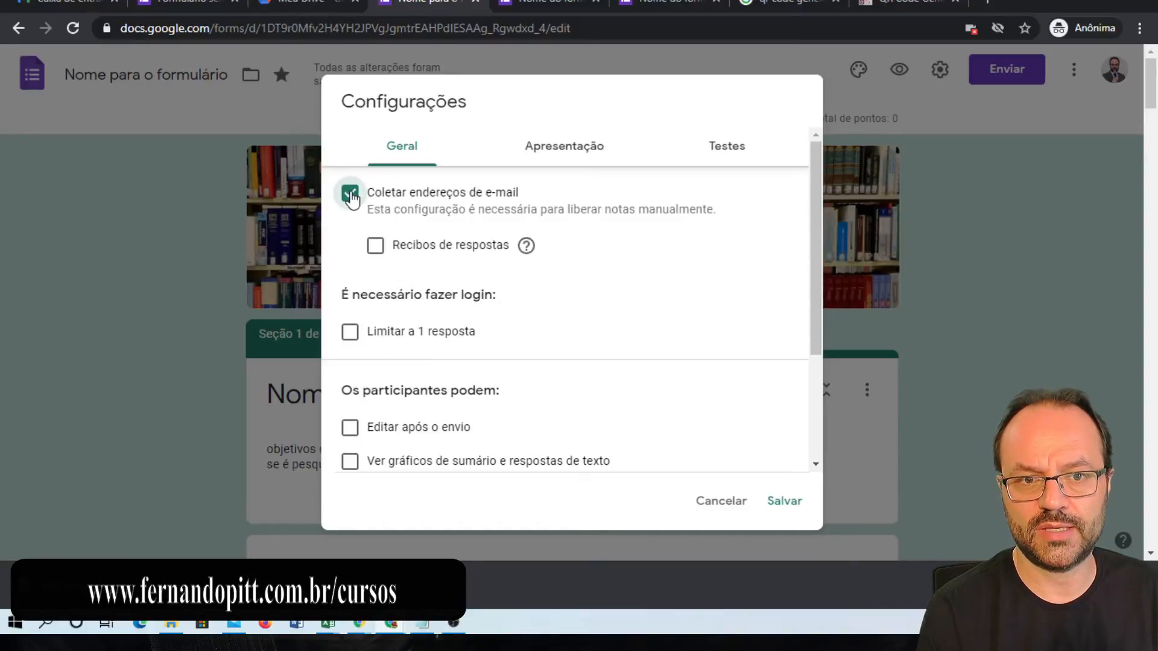
click(350, 196)
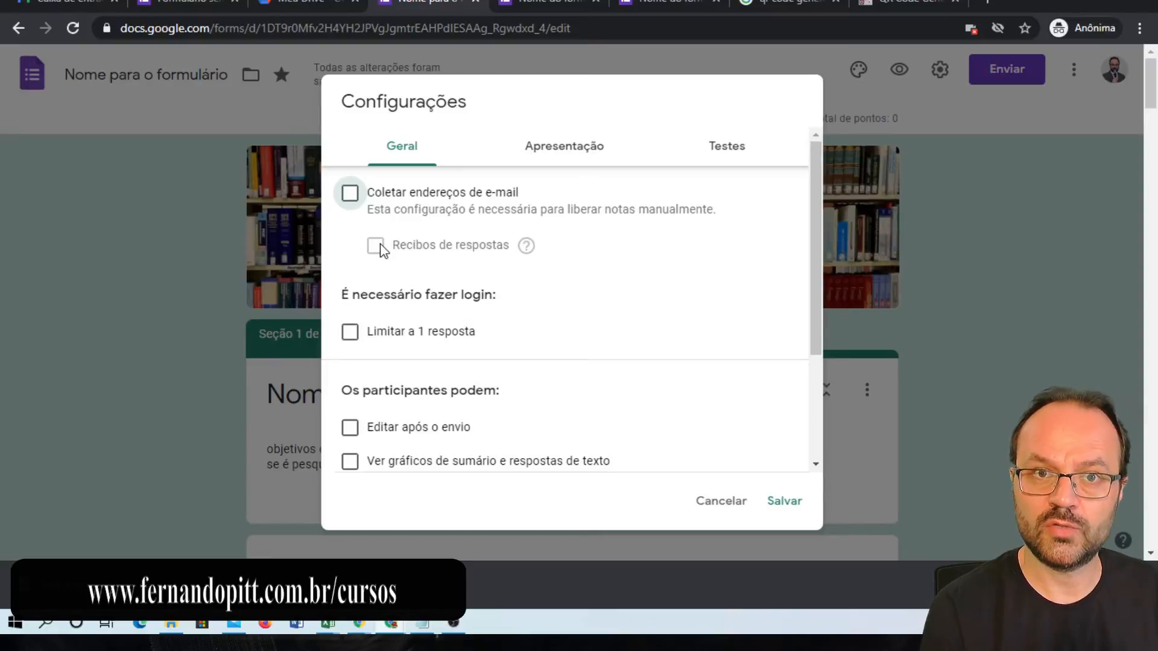
click(353, 200)
click(353, 201)
- Enable the sign-in setting that limits each participant to 1 response
click(351, 332)
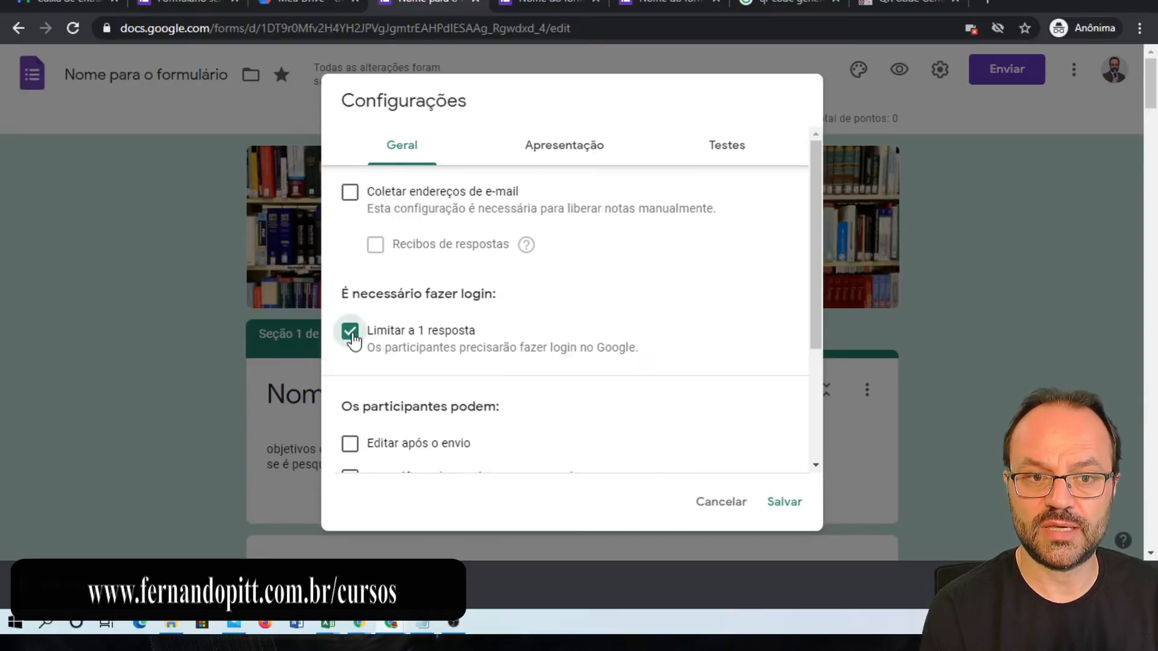
click(350, 333)
scroll(456, 307, down, 2)
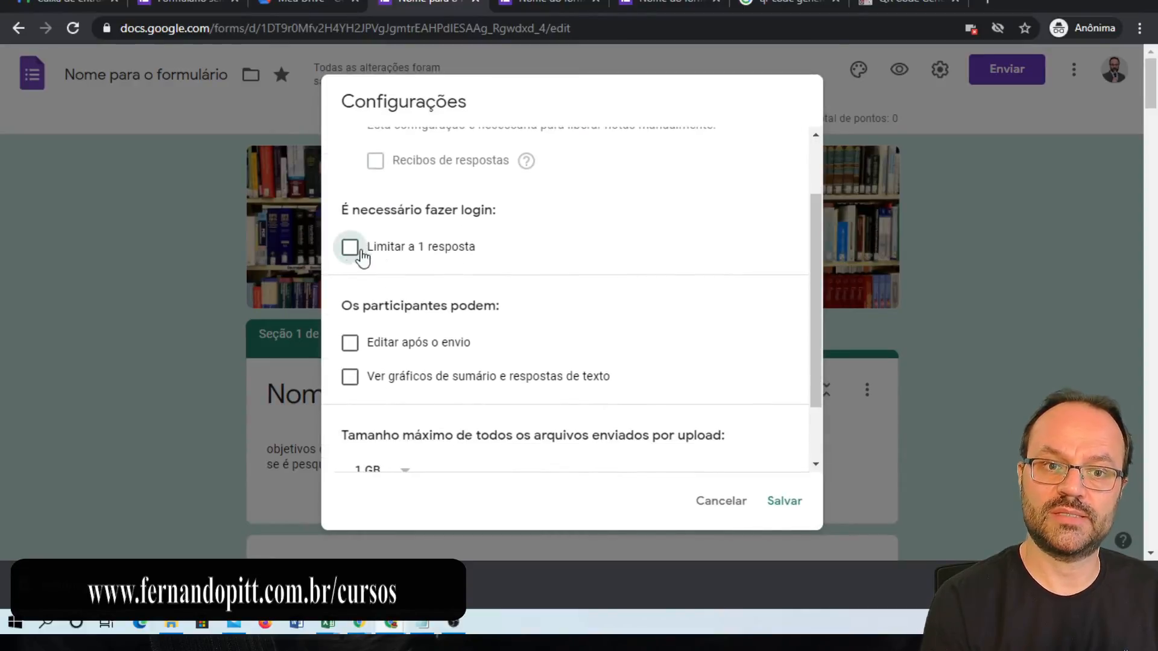
click(358, 256)
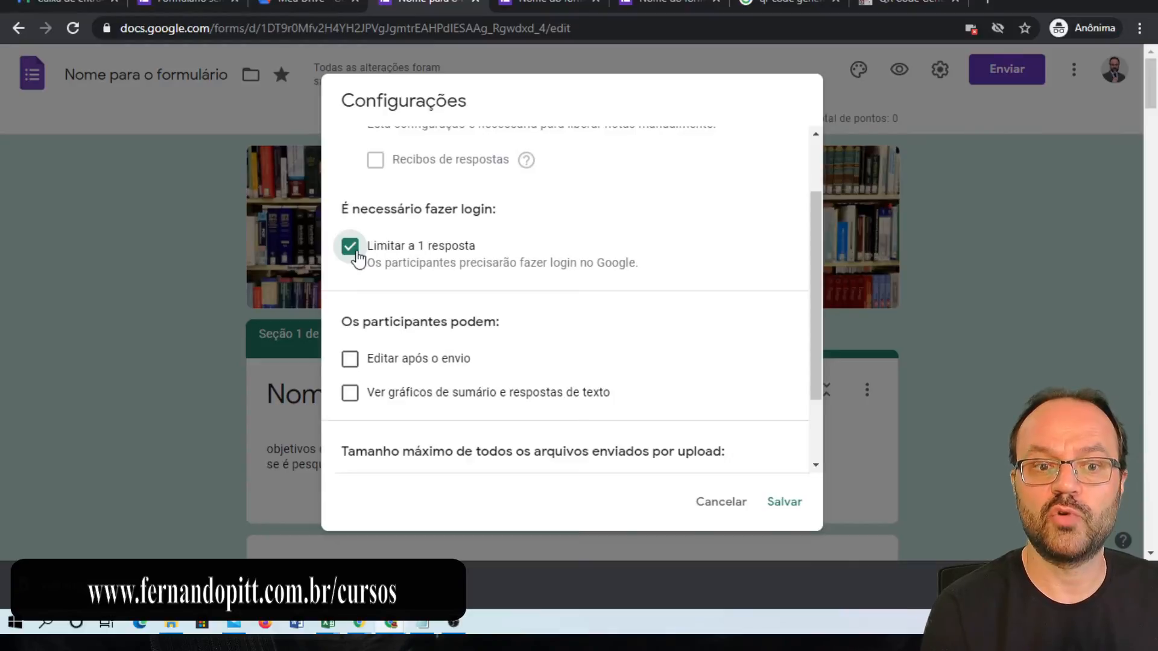
- Try out letting participants edit after submission, with the 1-response limit switched off and back on
click(354, 364)
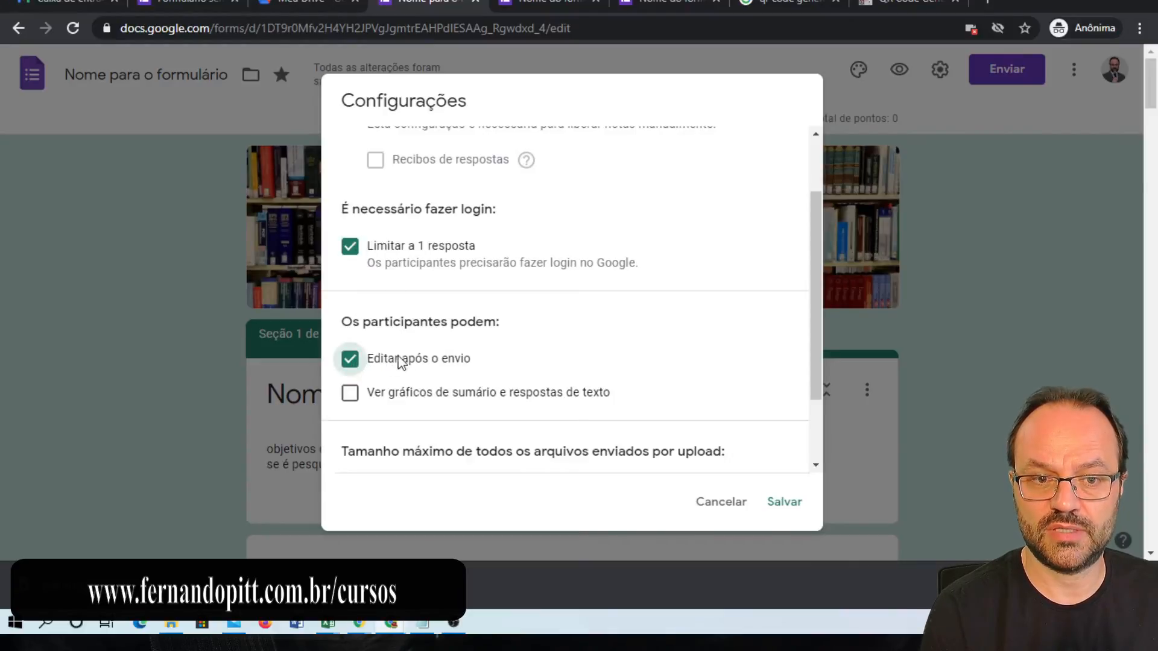
click(357, 255)
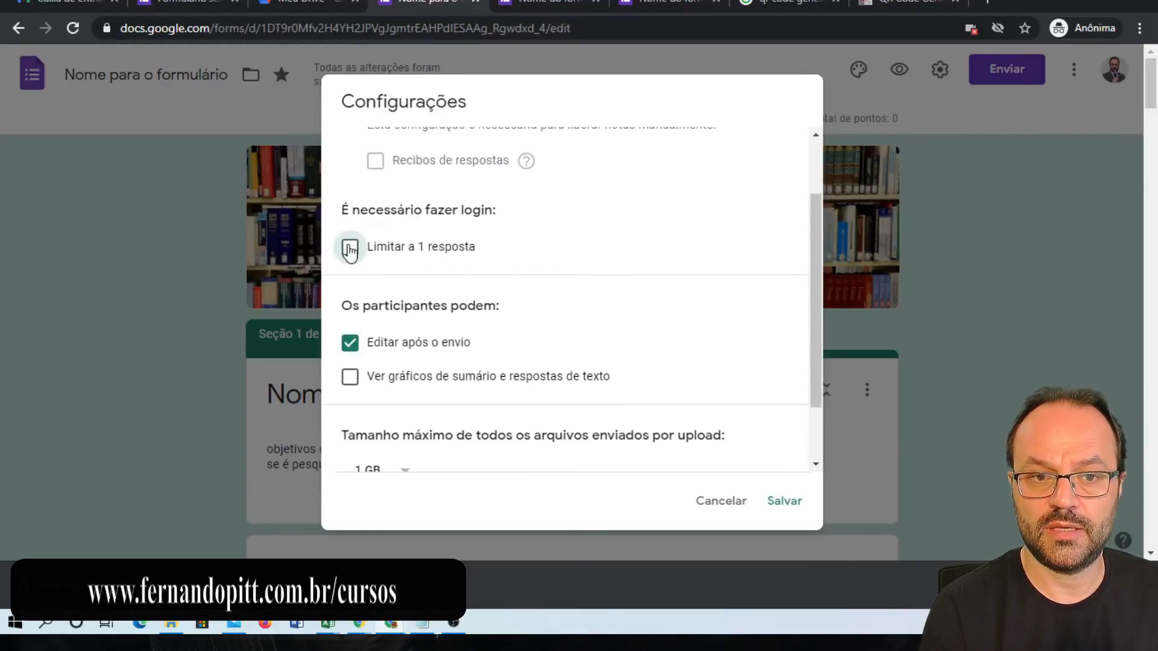
click(355, 346)
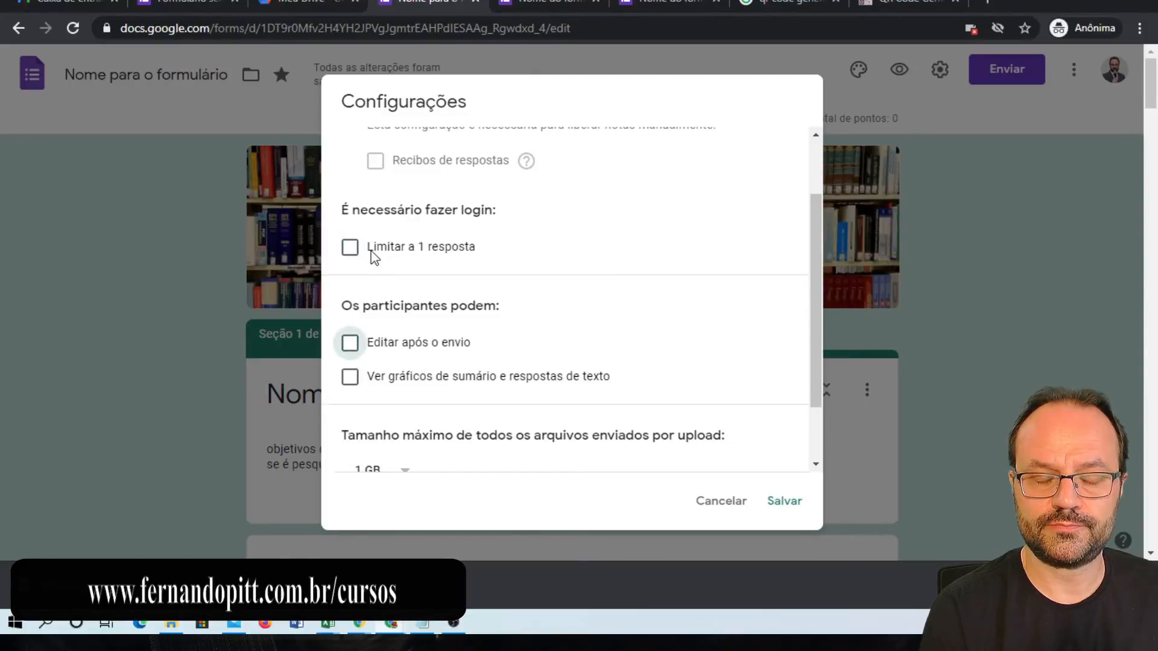
click(352, 247)
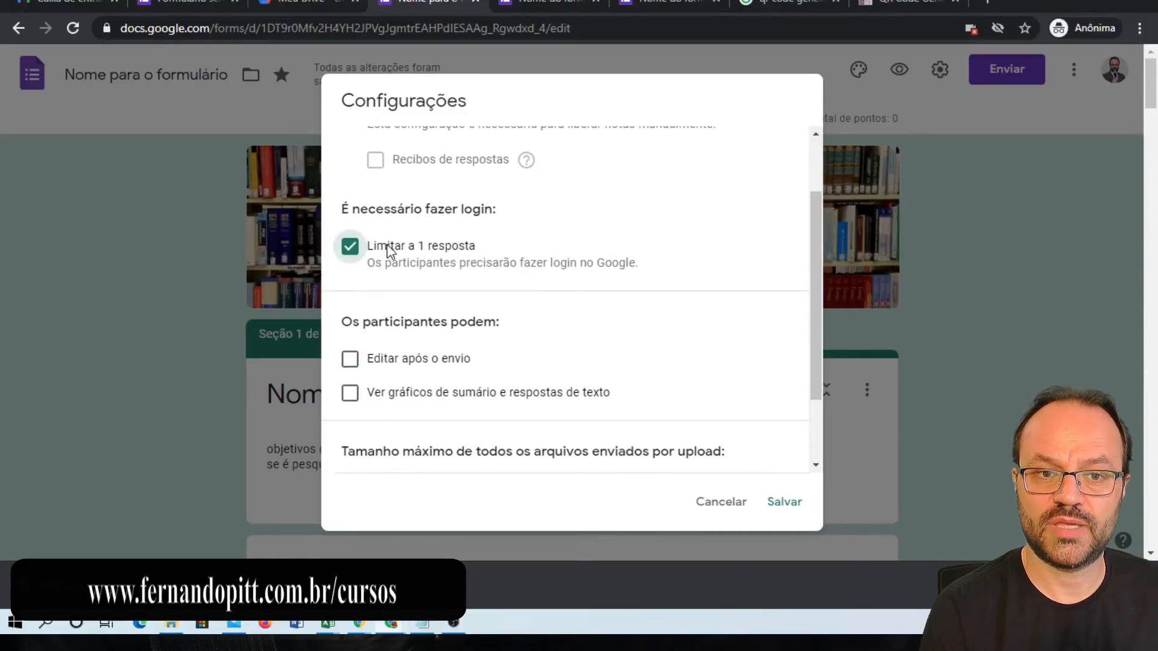
scroll(477, 250, up, 1)
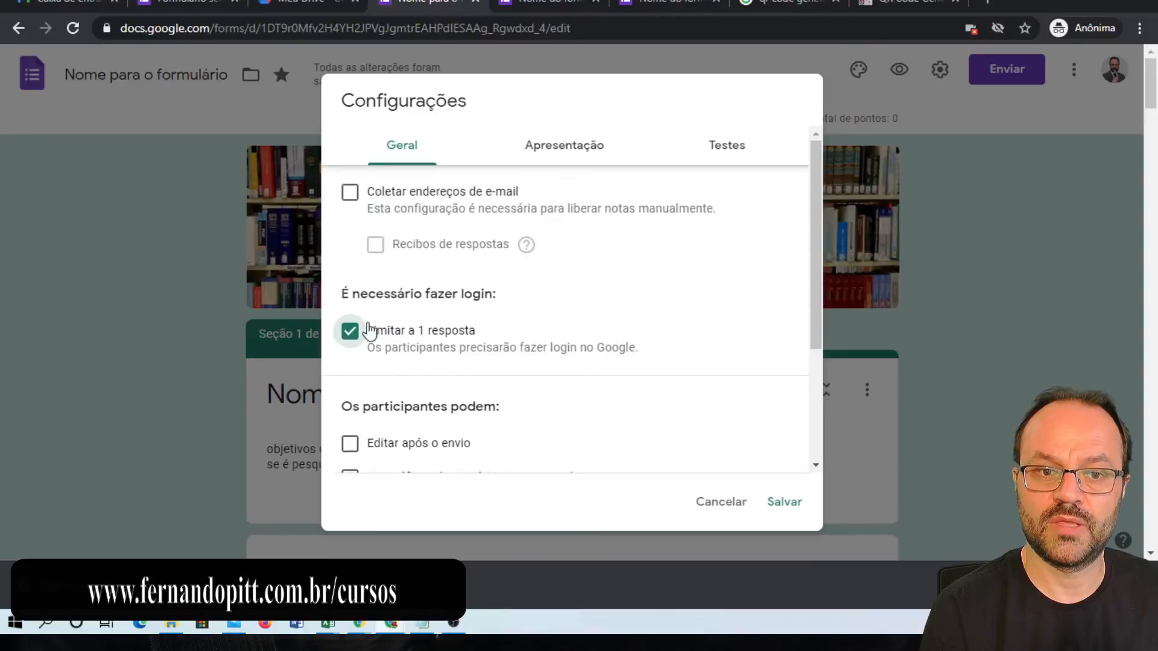
- Try e-mail collection in combination with the 1-response limit, and leave both settings switched off
click(350, 331)
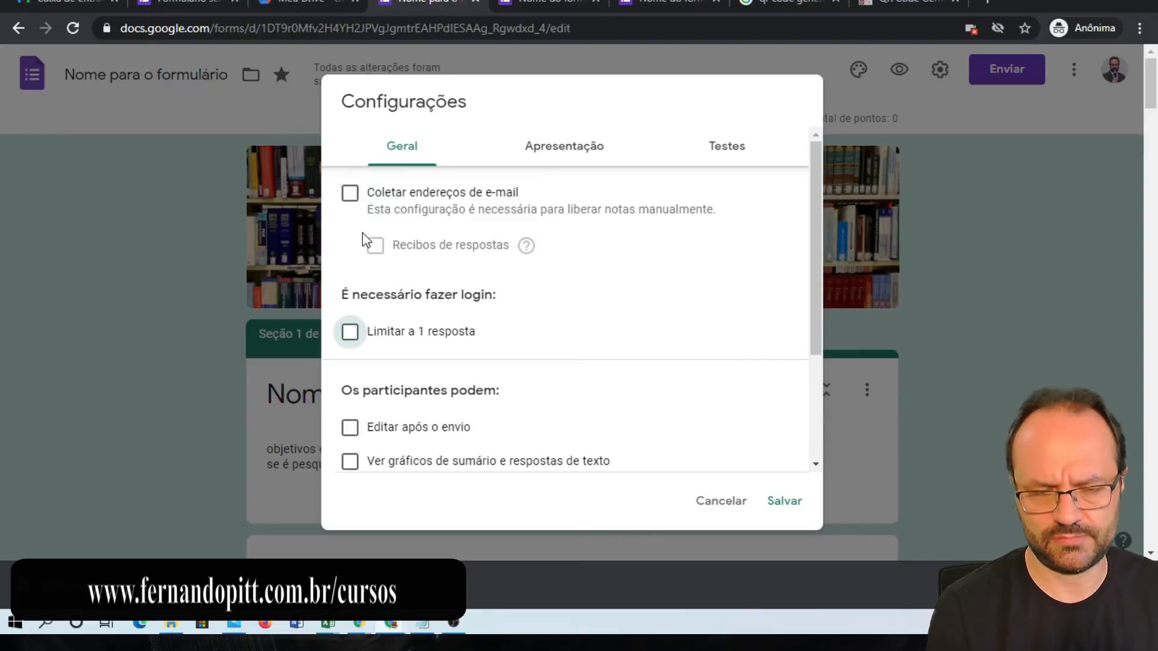
click(350, 193)
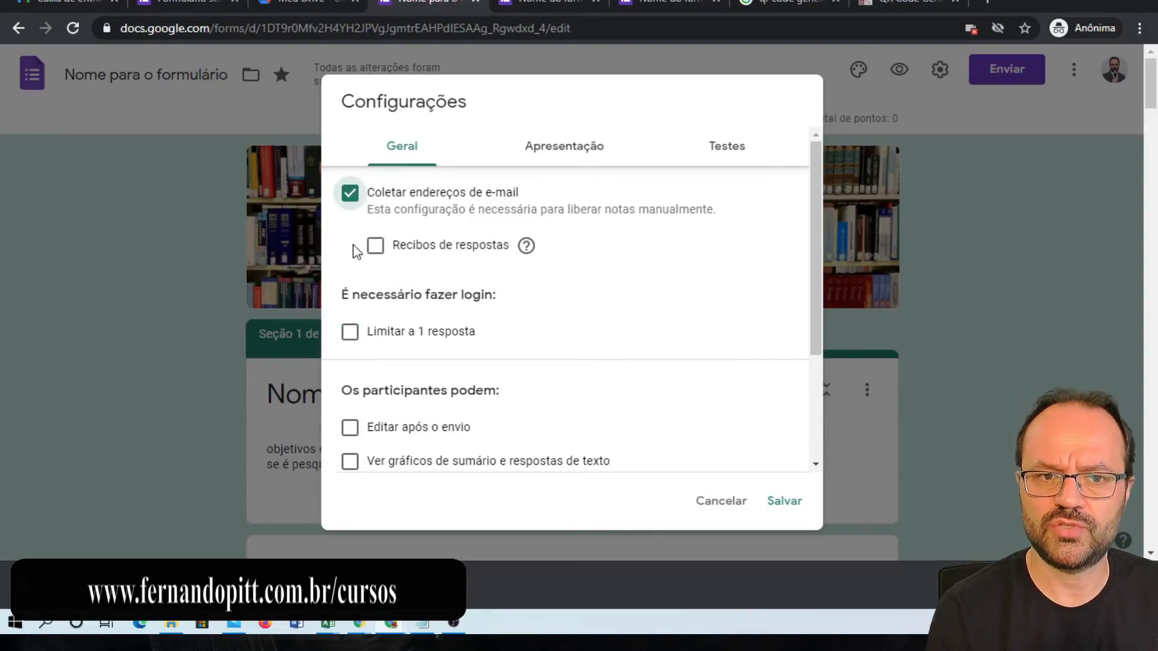
click(350, 332)
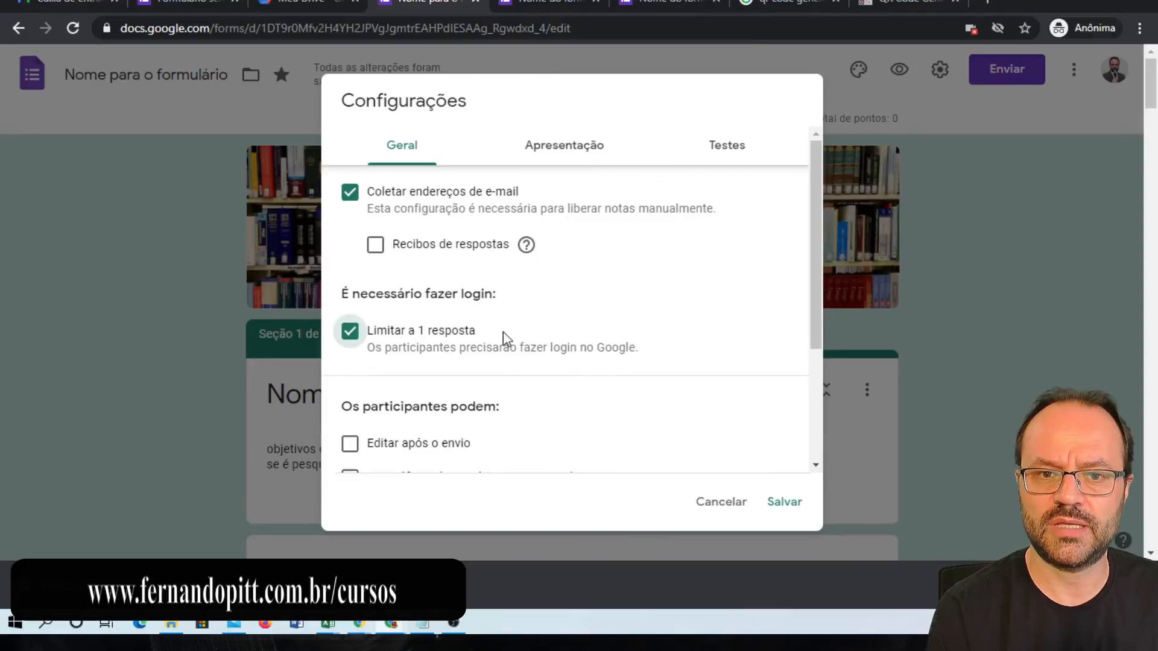
click(351, 194)
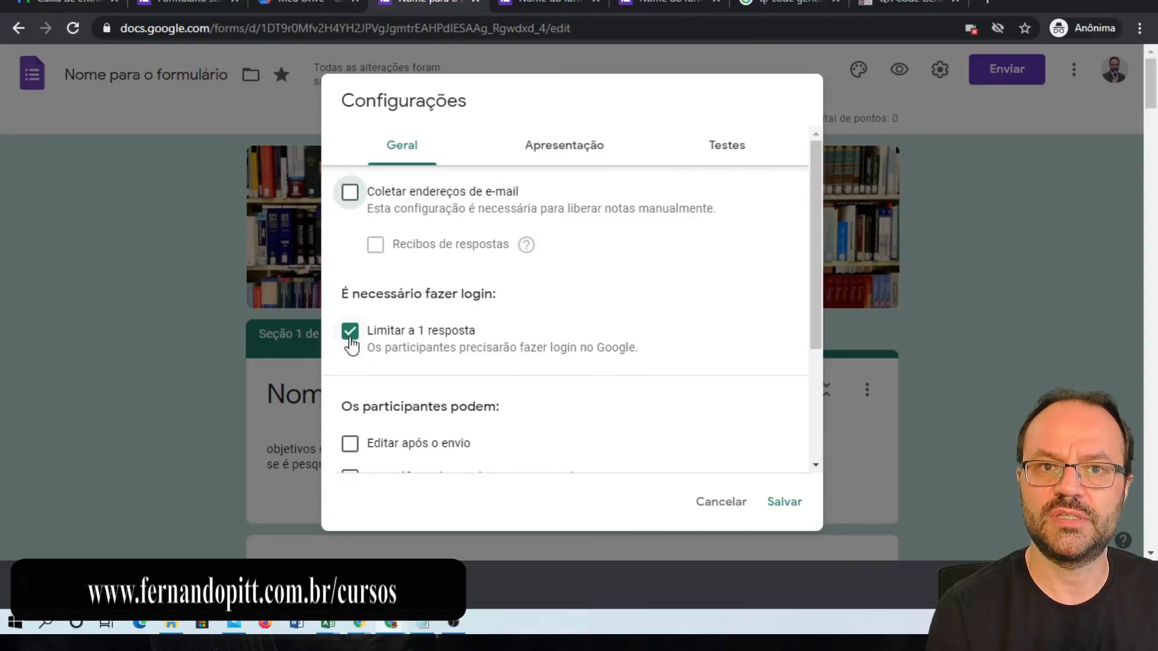
click(350, 333)
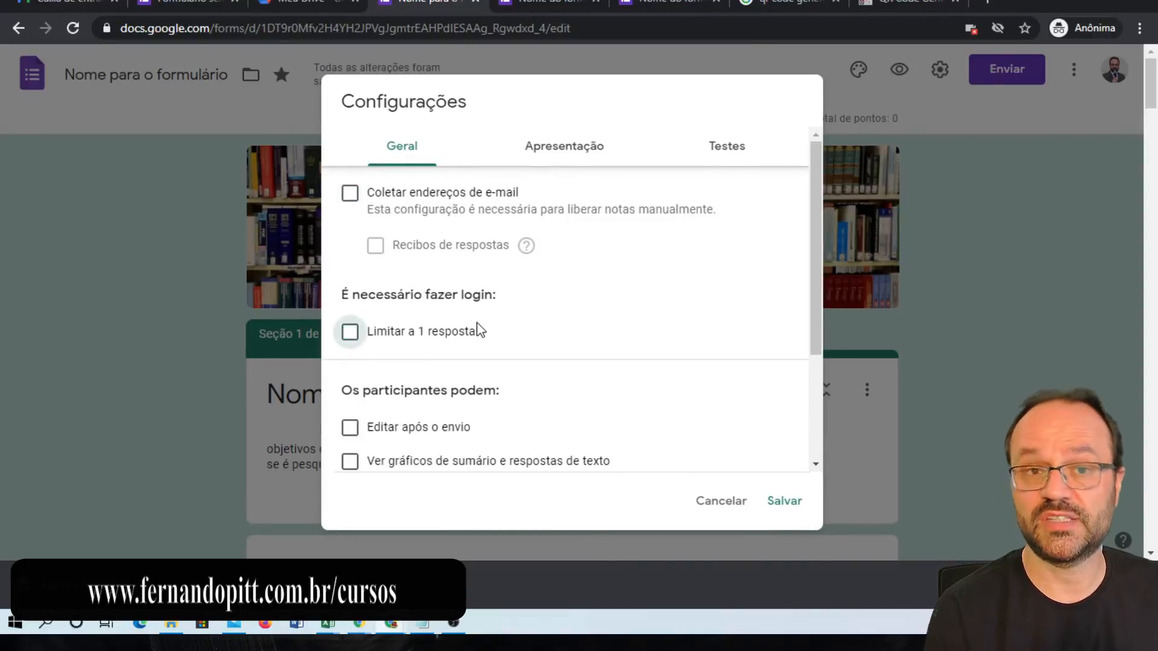
- Try out the participant permissions for editing after submission and viewing summary charts, switching each on and back off
scroll(476, 326, down, 3)
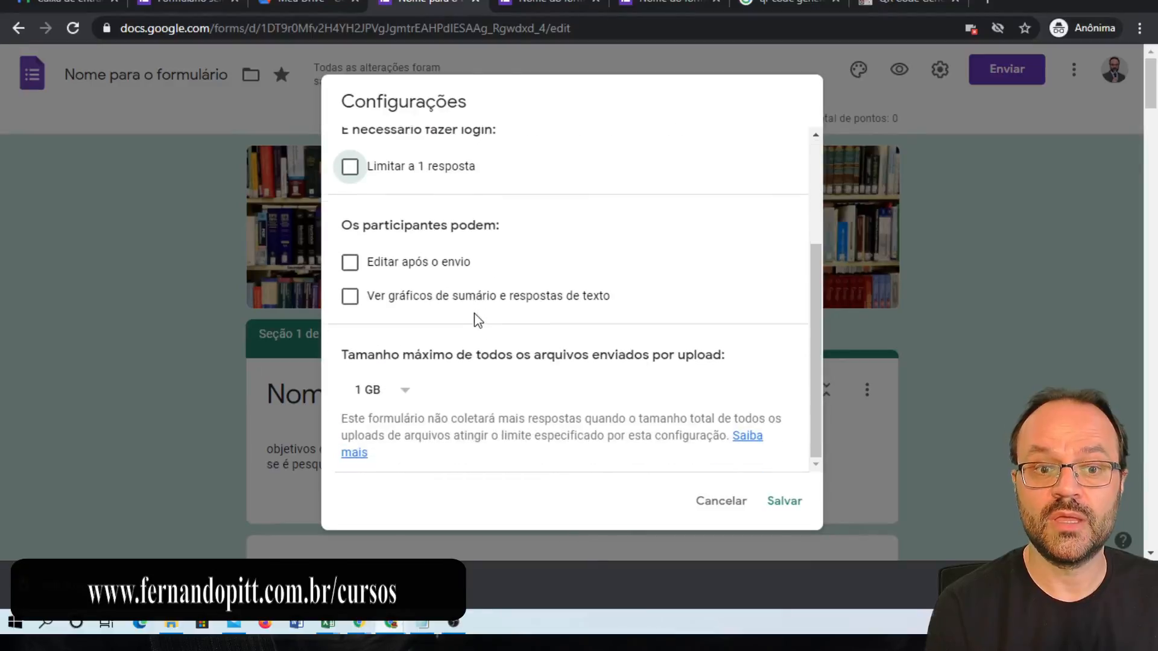
click(352, 263)
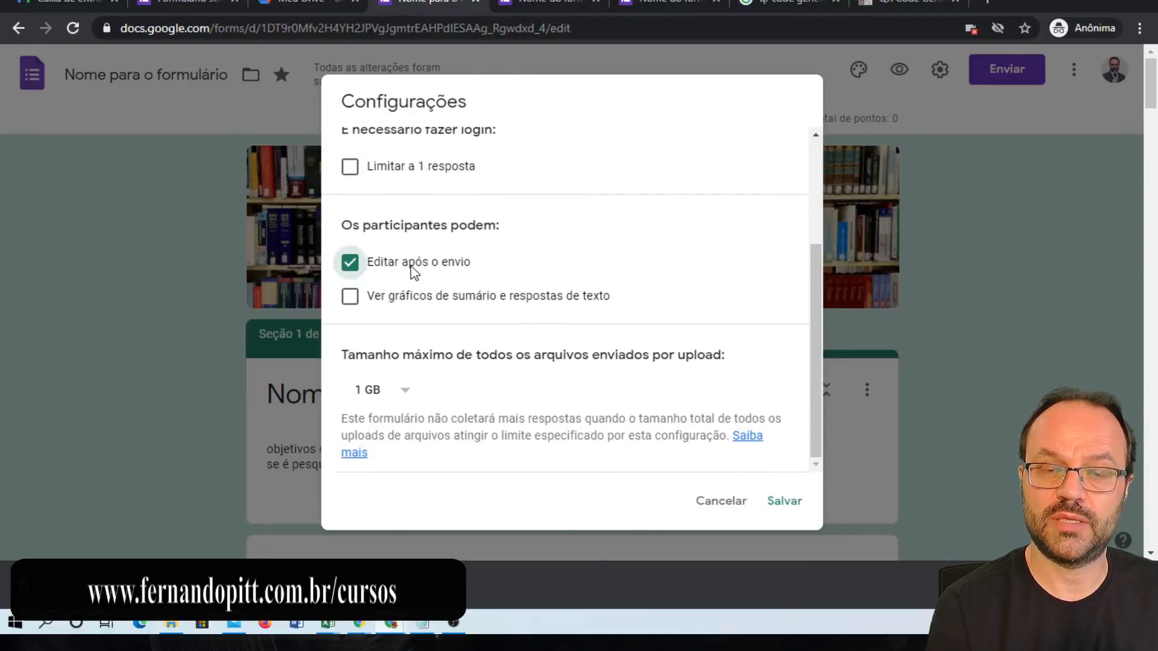
click(350, 262)
click(350, 297)
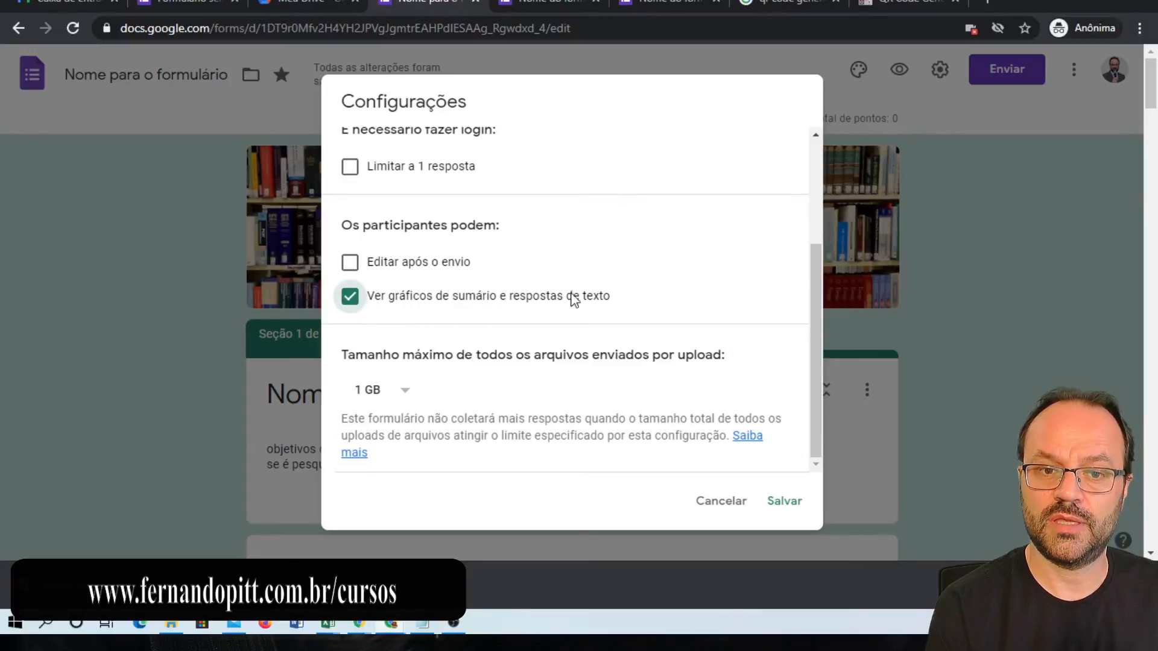
click(357, 307)
- Try 1 TB as the maximum total size of uploaded files and set it back to 1 GB
click(403, 395)
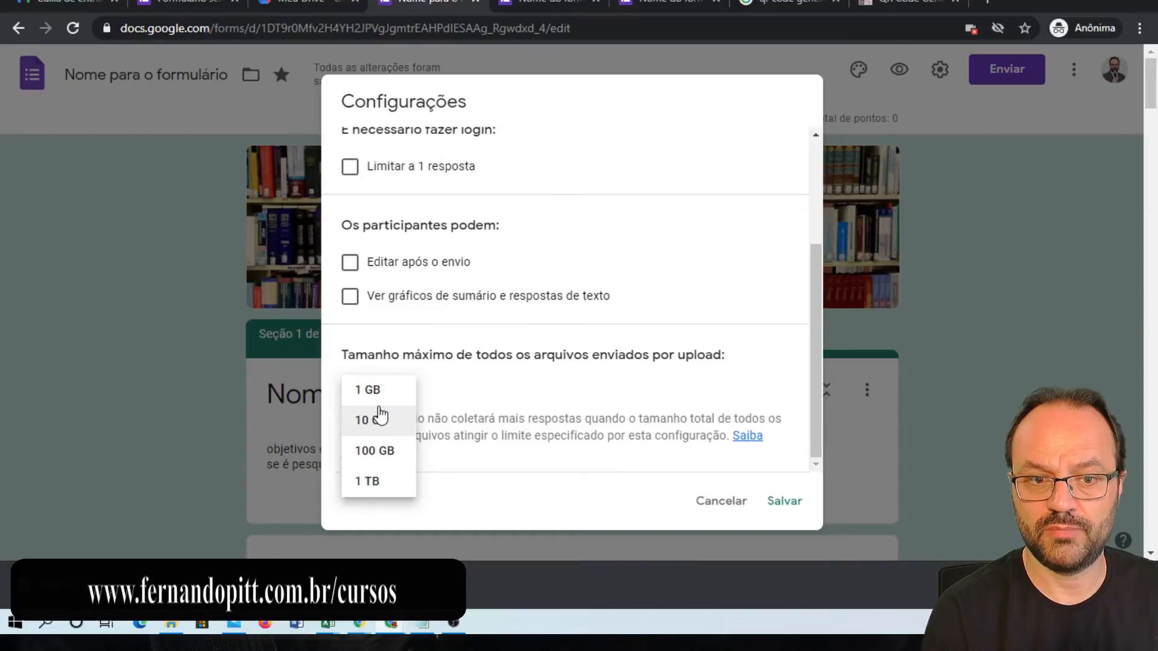
click(375, 483)
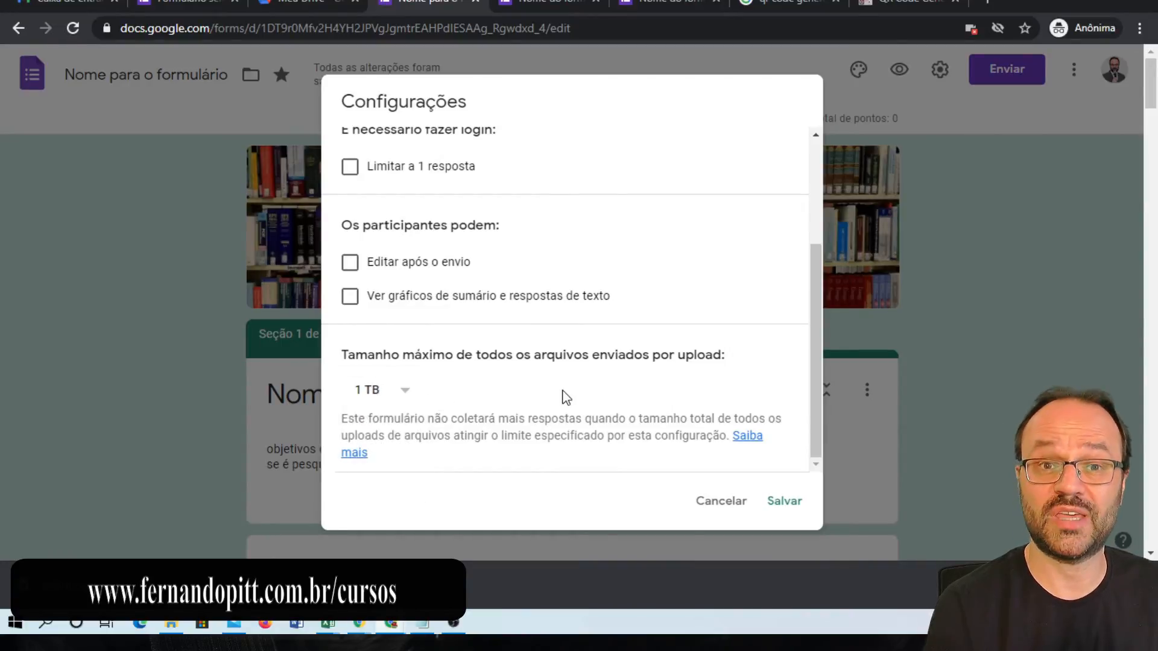
click(408, 396)
click(389, 314)
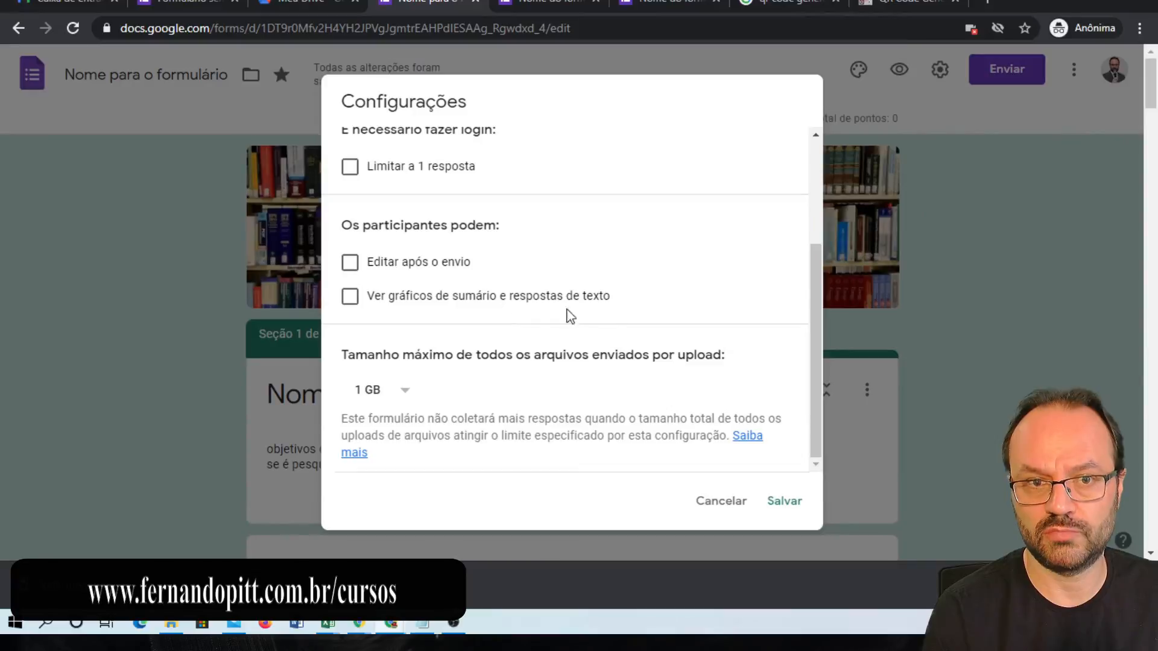
- Try out the presentation settings for the submit-another-response link and the progress bar, switching each on and back off
scroll(482, 245, up, 5)
click(555, 152)
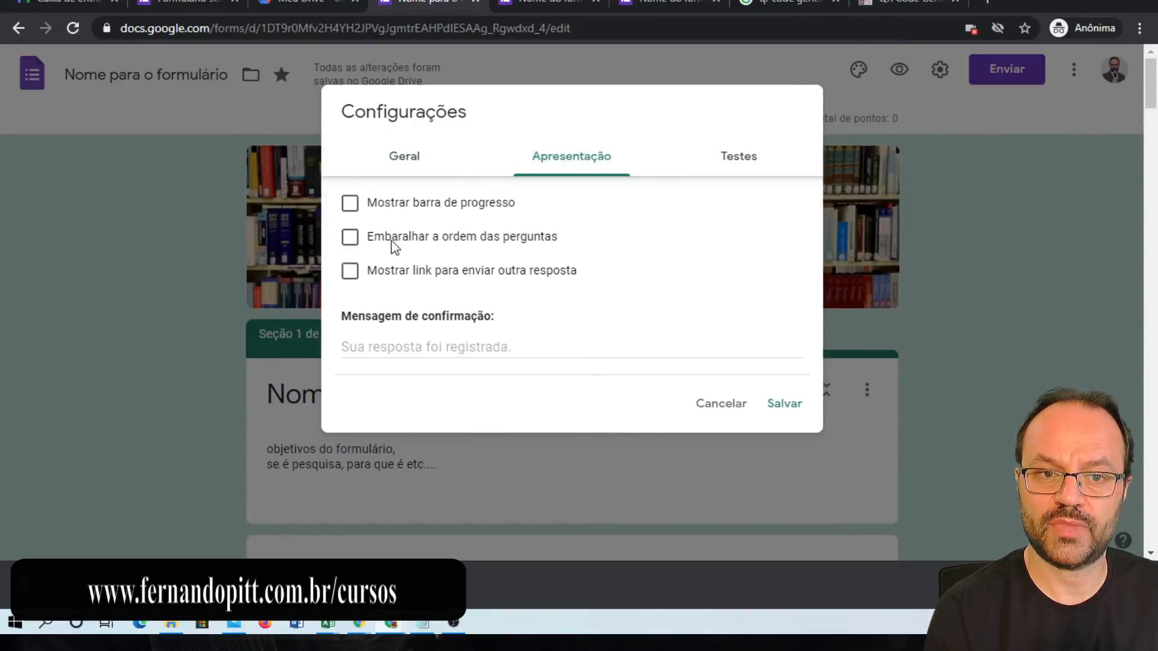
click(352, 273)
click(353, 273)
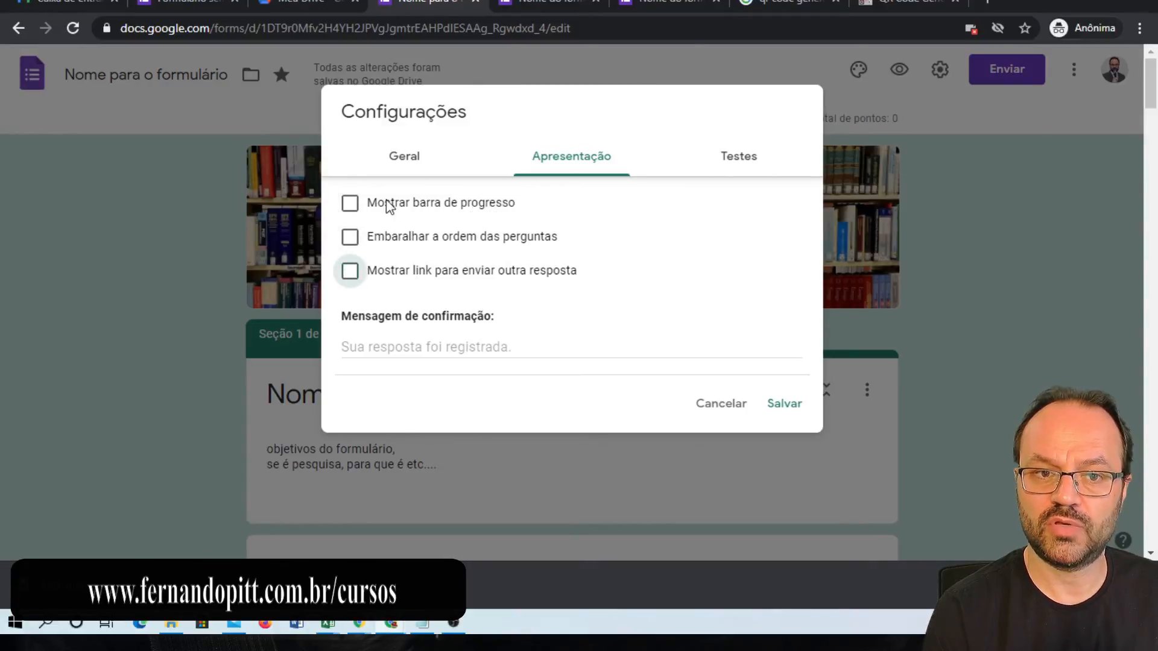
click(358, 214)
click(355, 213)
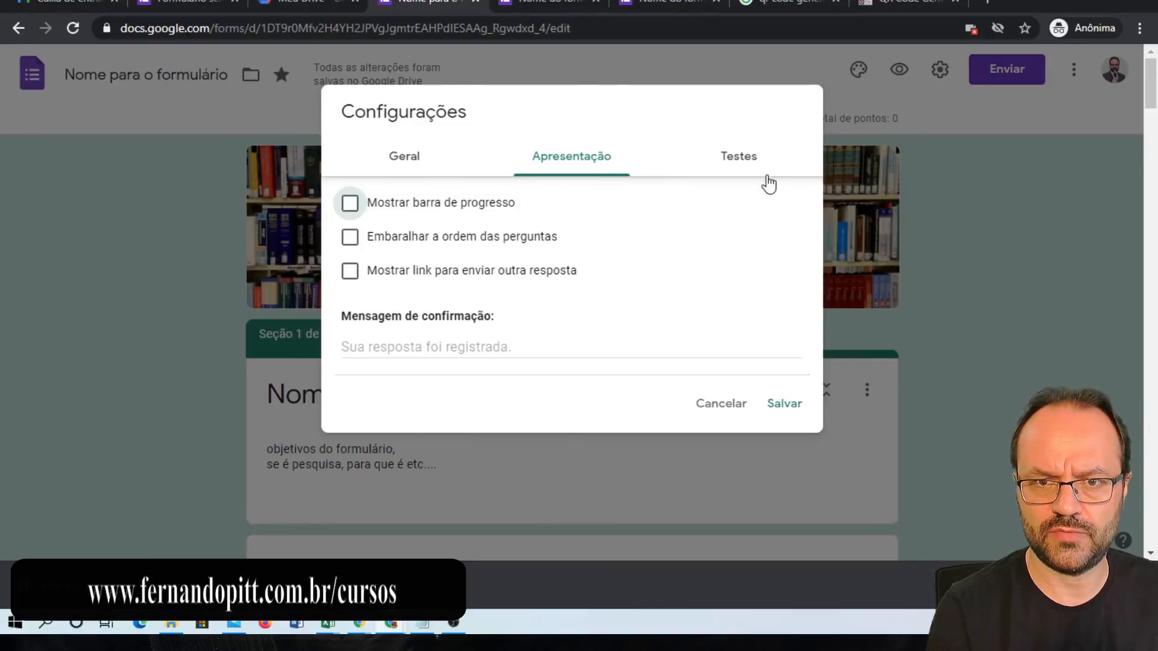
- Review the quiz options for releasing grades and save the form settings
click(748, 161)
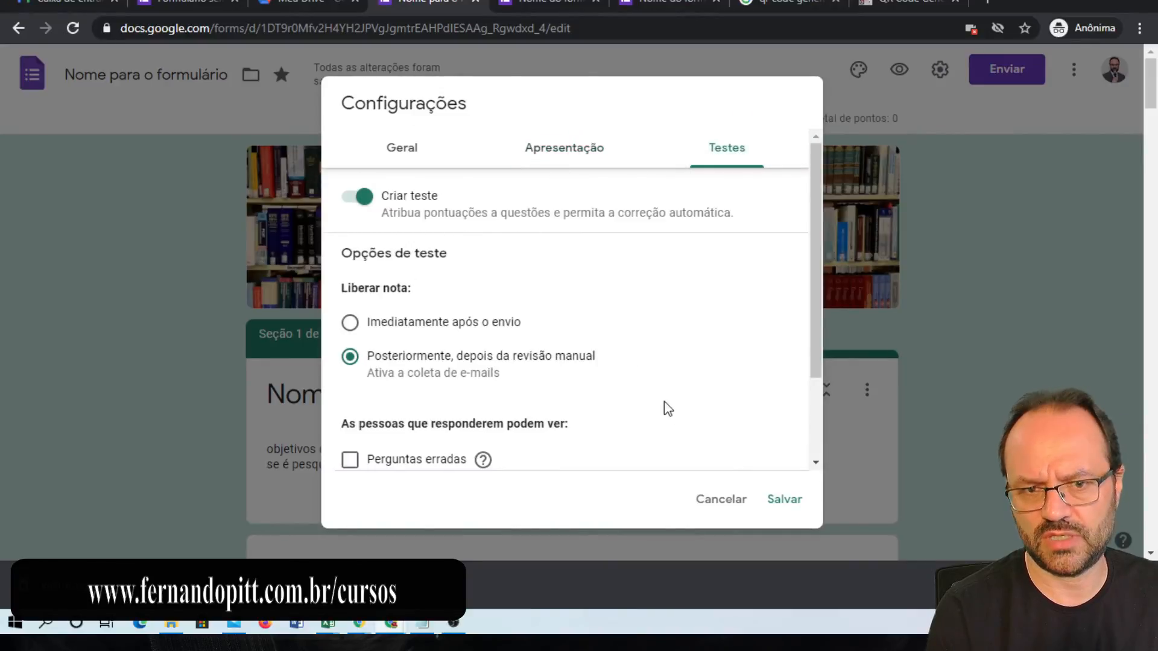
click(780, 500)
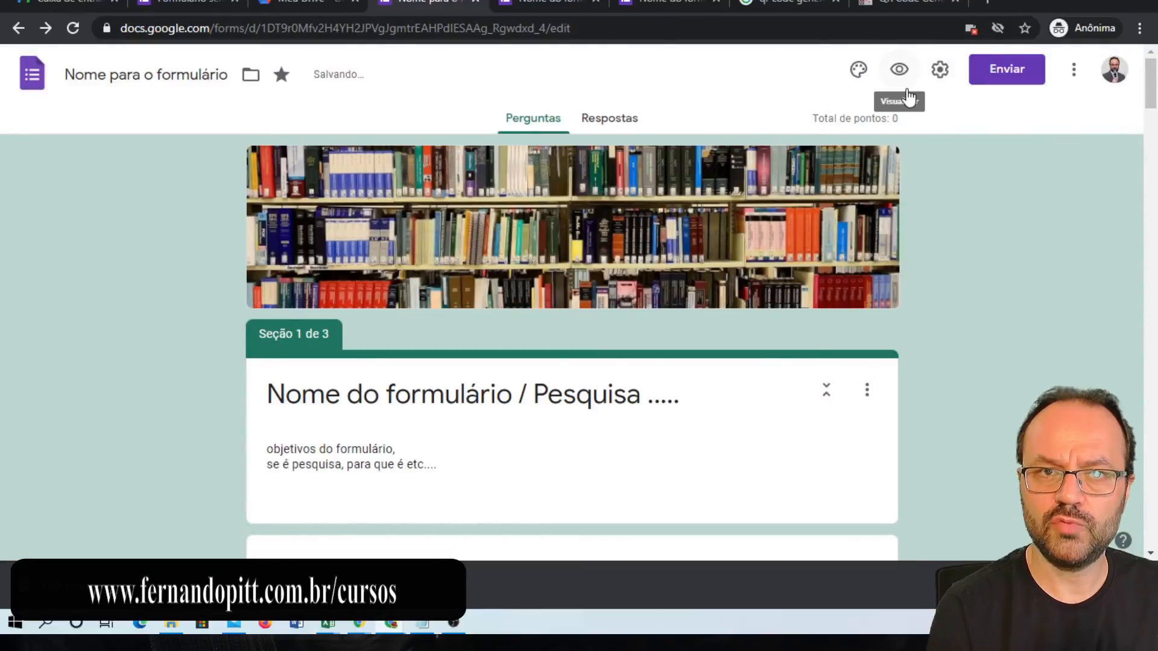
- Open the form's sending options and enter a recipient's e-mail address, keeping the default subject and invitation message
click(1015, 72)
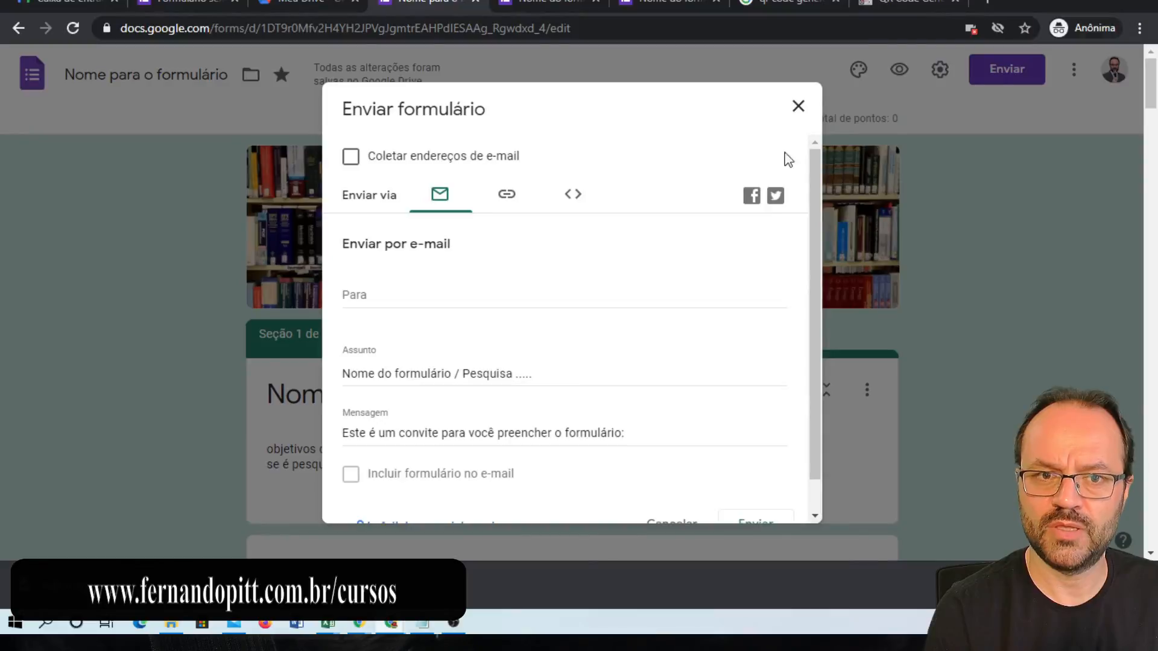
click(380, 295)
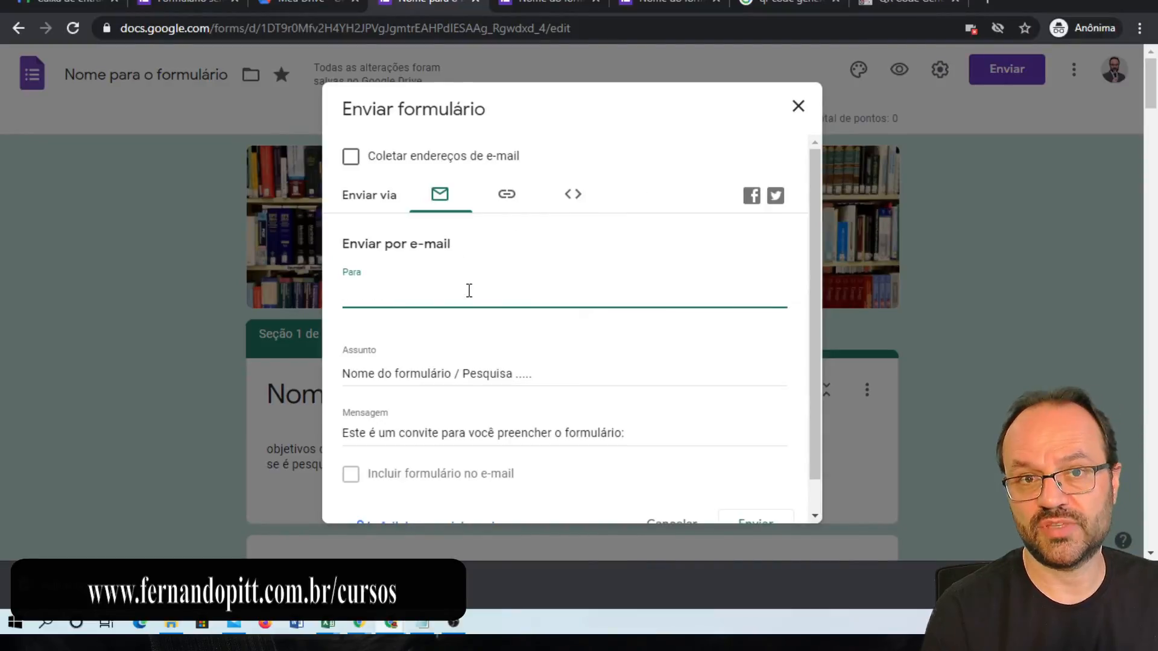
text(email@email.com.br)
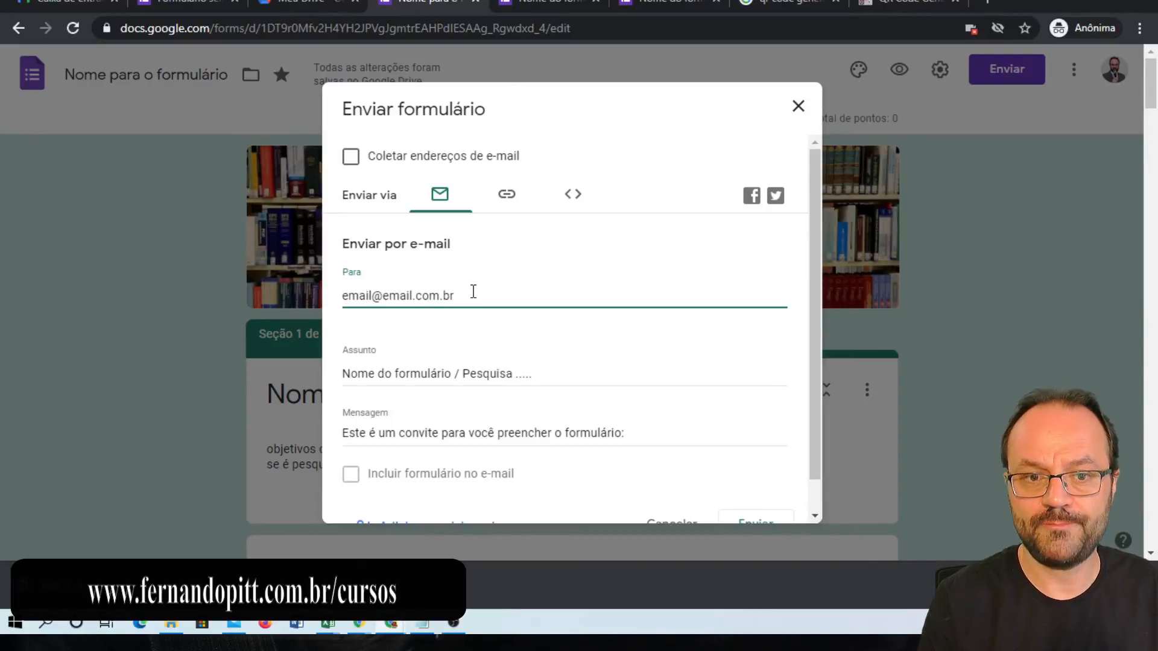
click(447, 369)
scroll(541, 337, down, 1)
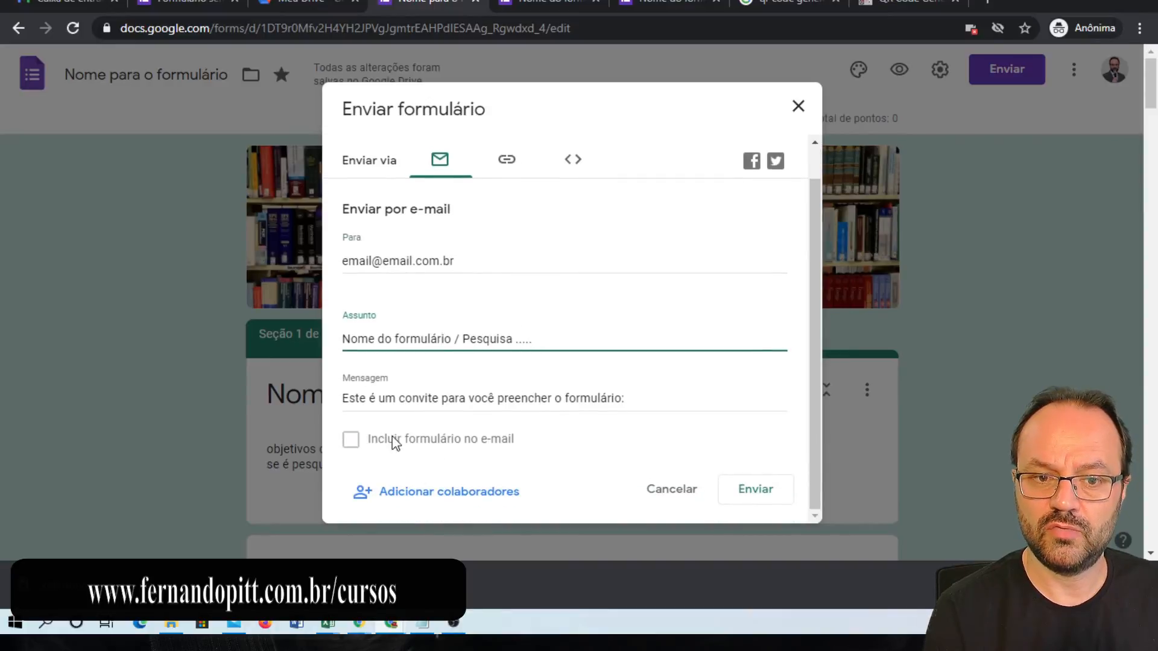
click(445, 404)
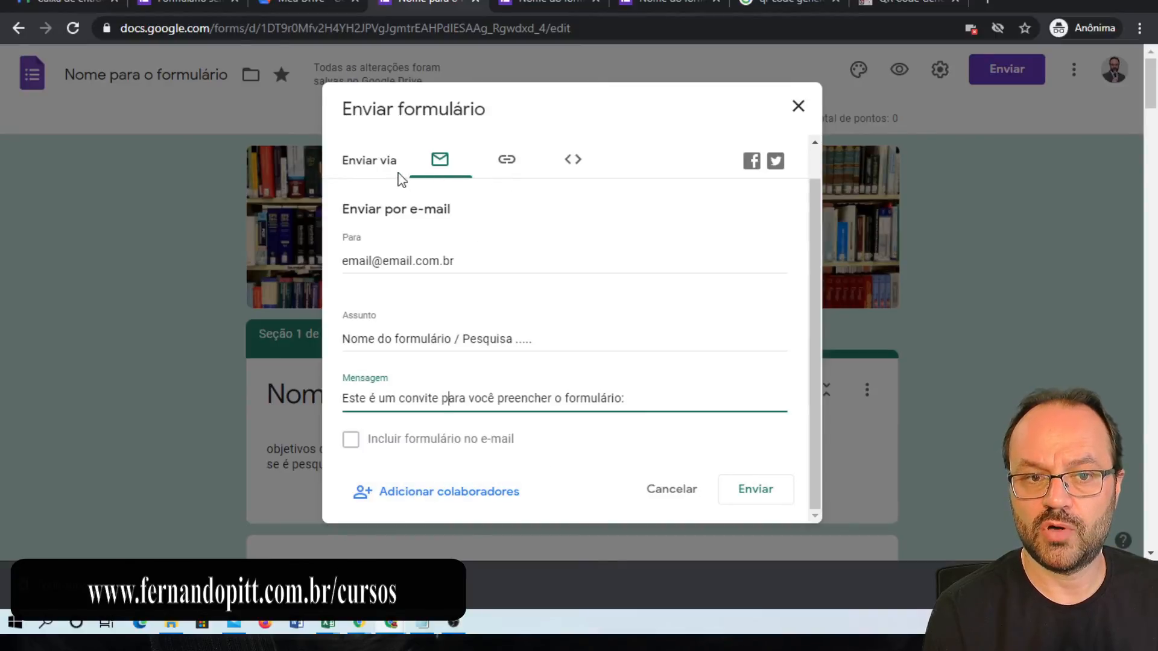
- Switch the sending method to a link and copy the form's full URL
click(505, 166)
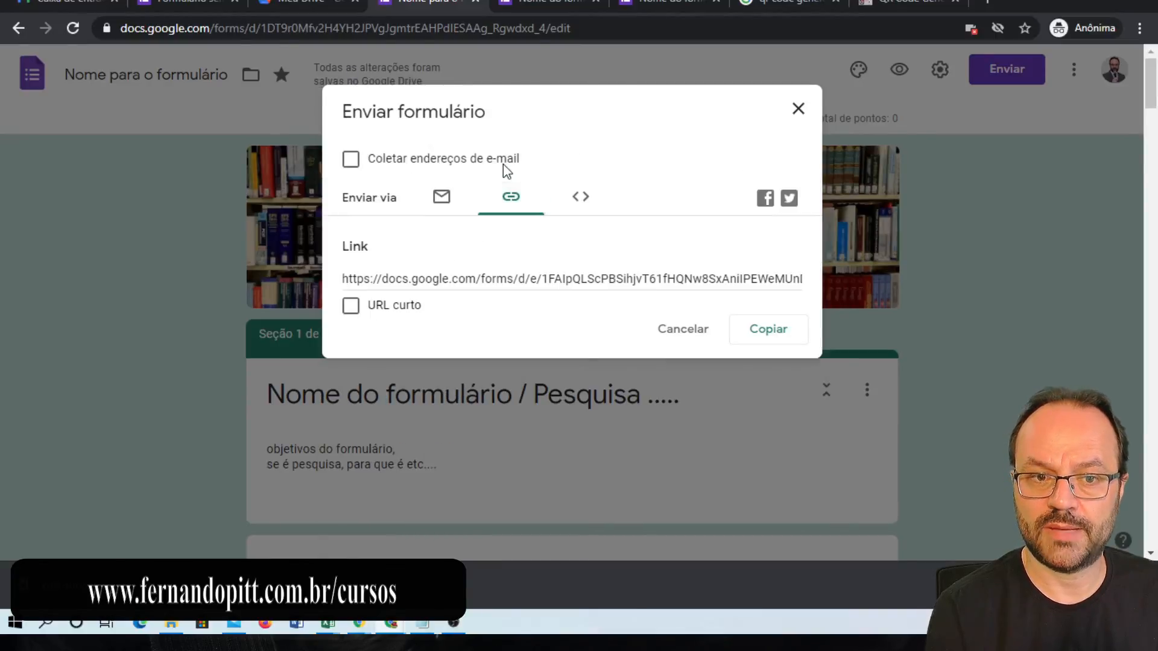
click(503, 276)
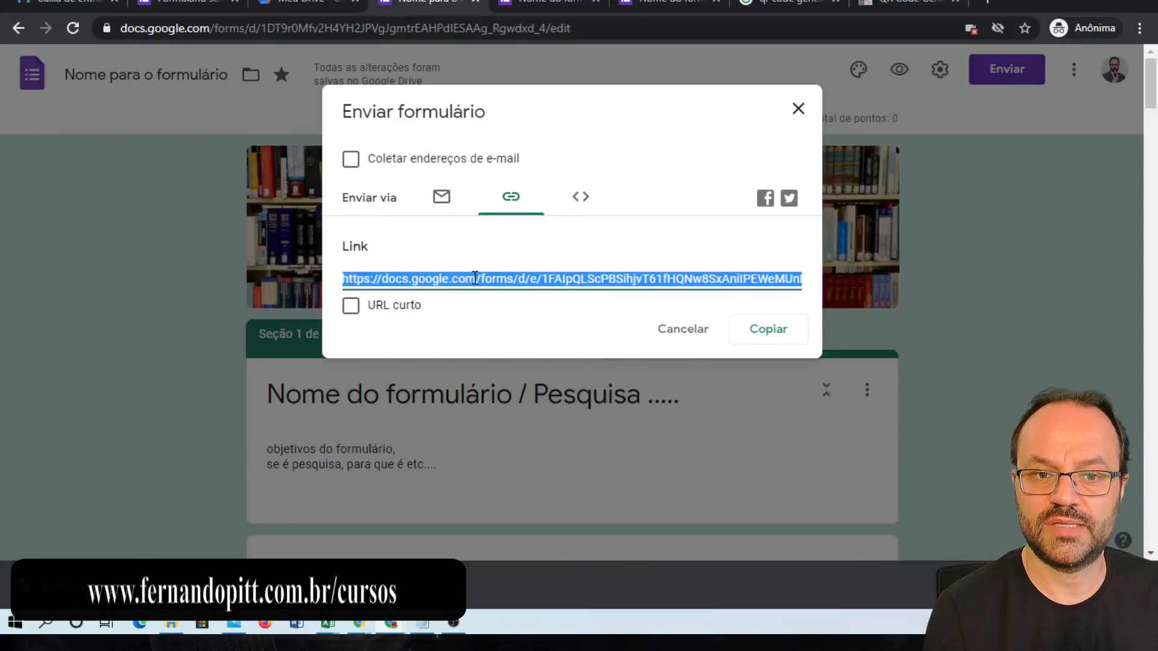
right_click(475, 278)
click(509, 287)
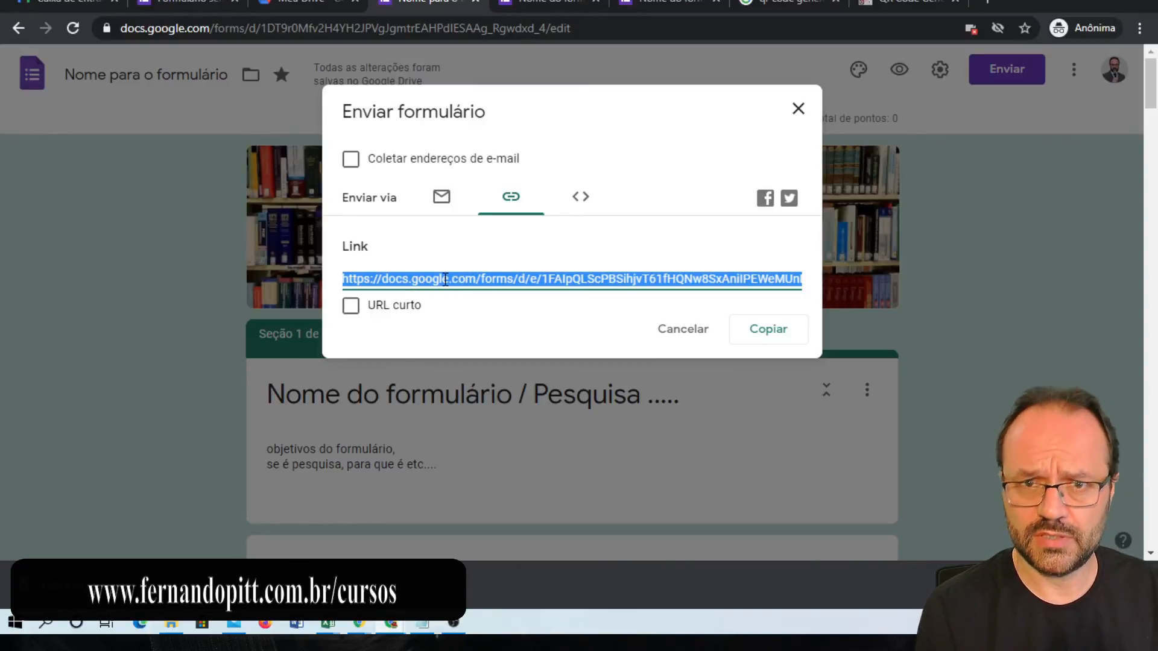
right_click(518, 279)
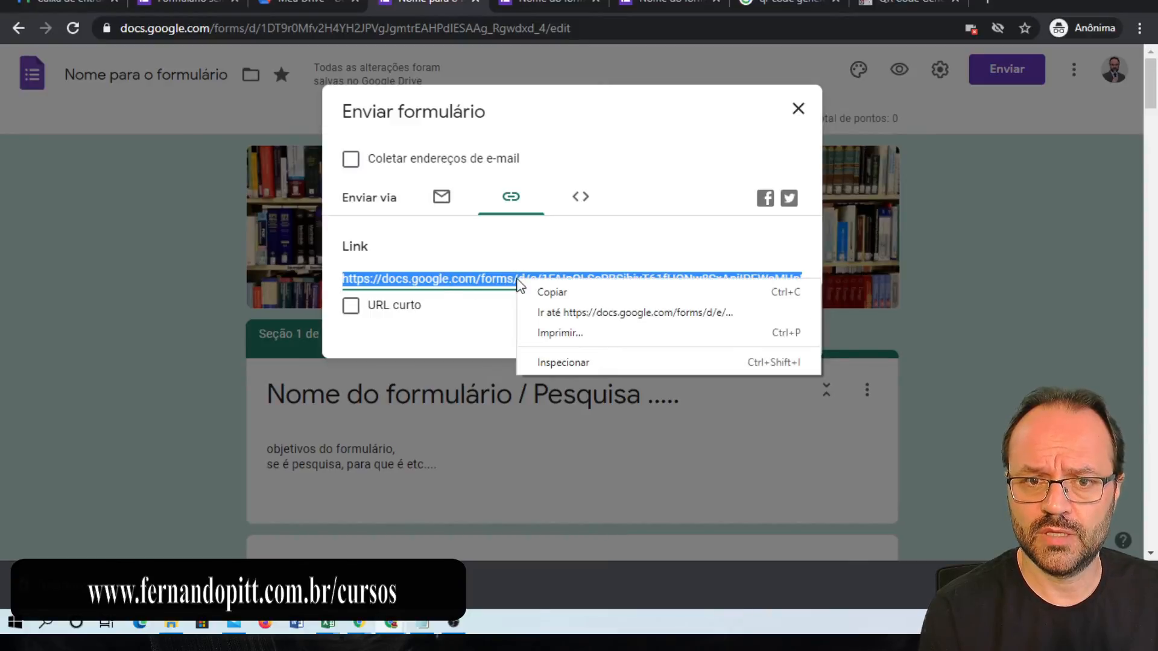
click(565, 294)
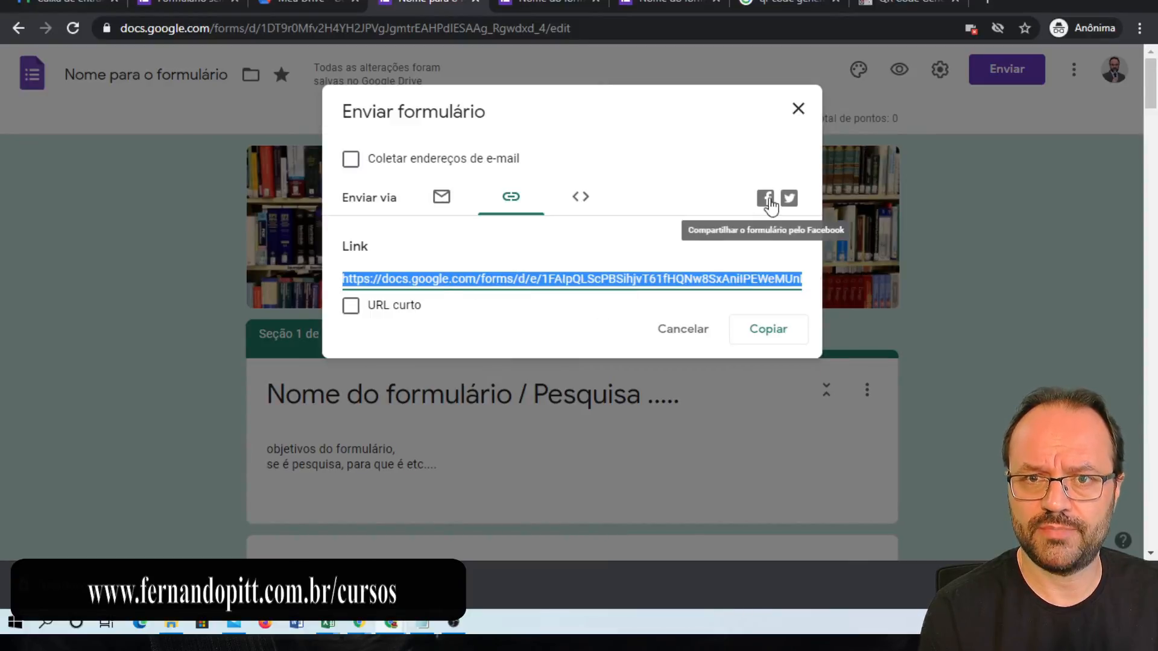
- Switch to the QR Code Generator website and paste the copied form link as free text to produce its QR code
click(791, 4)
scroll(463, 269, down, 7)
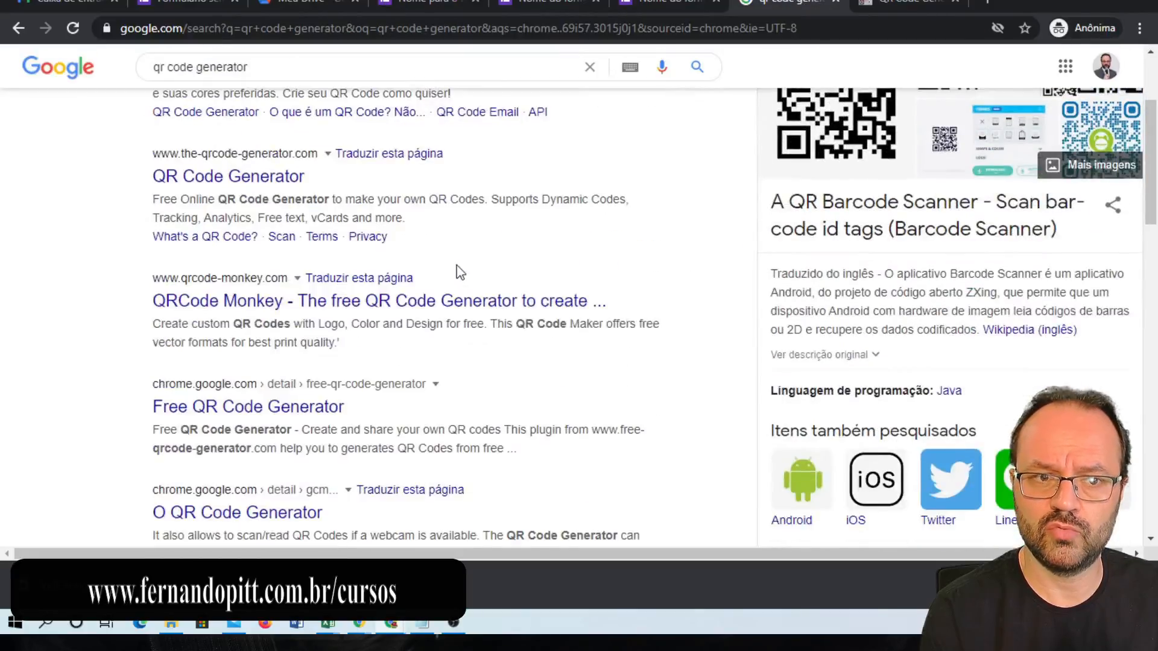
scroll(463, 270, up, 7)
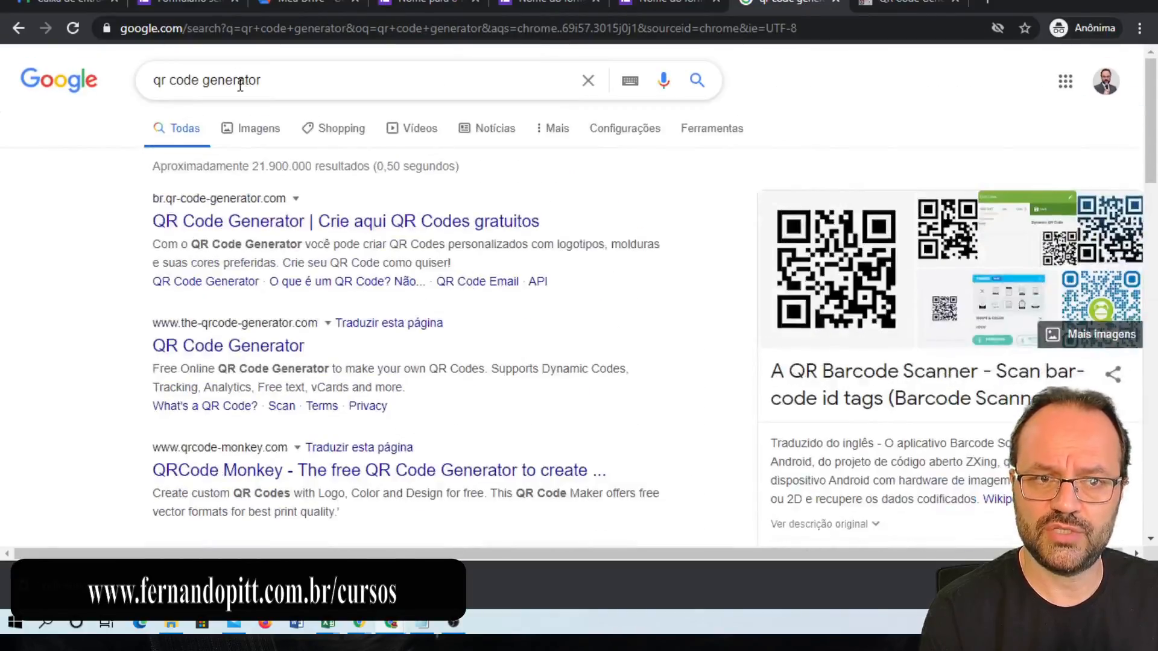
click(910, 4)
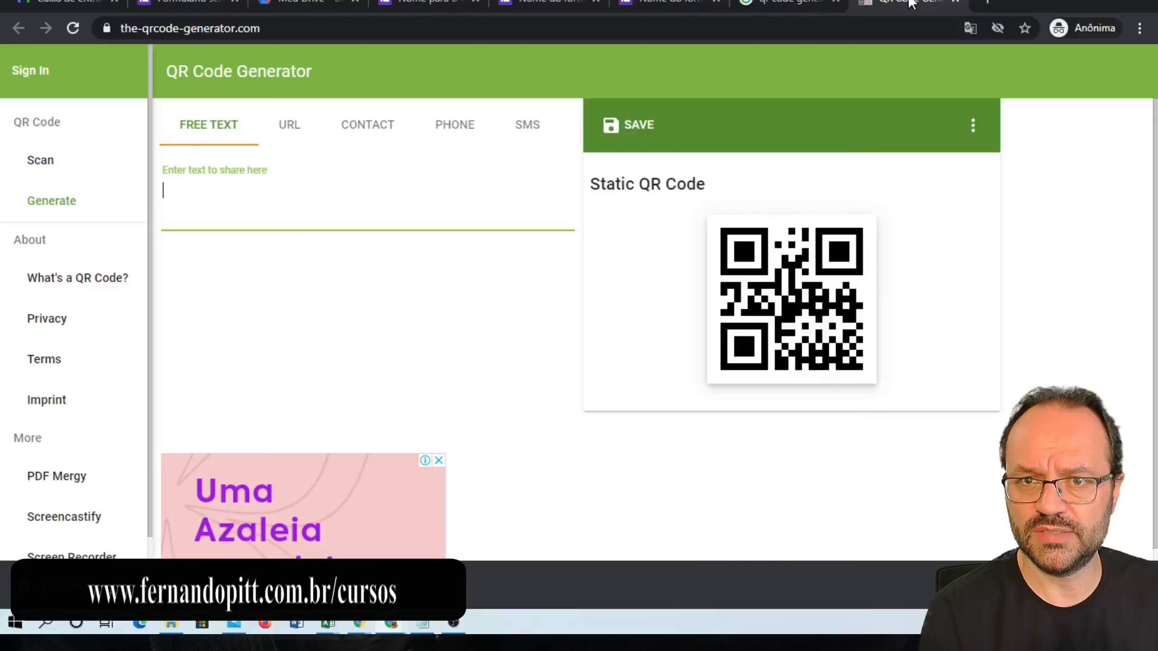
right_click(220, 212)
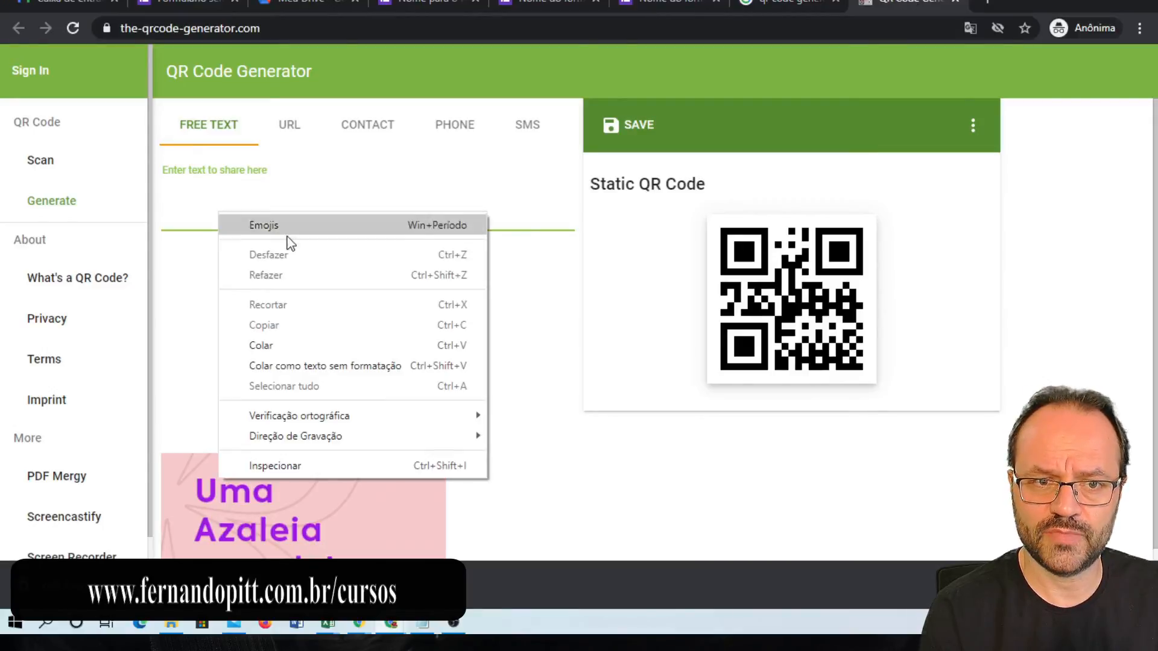
click(303, 345)
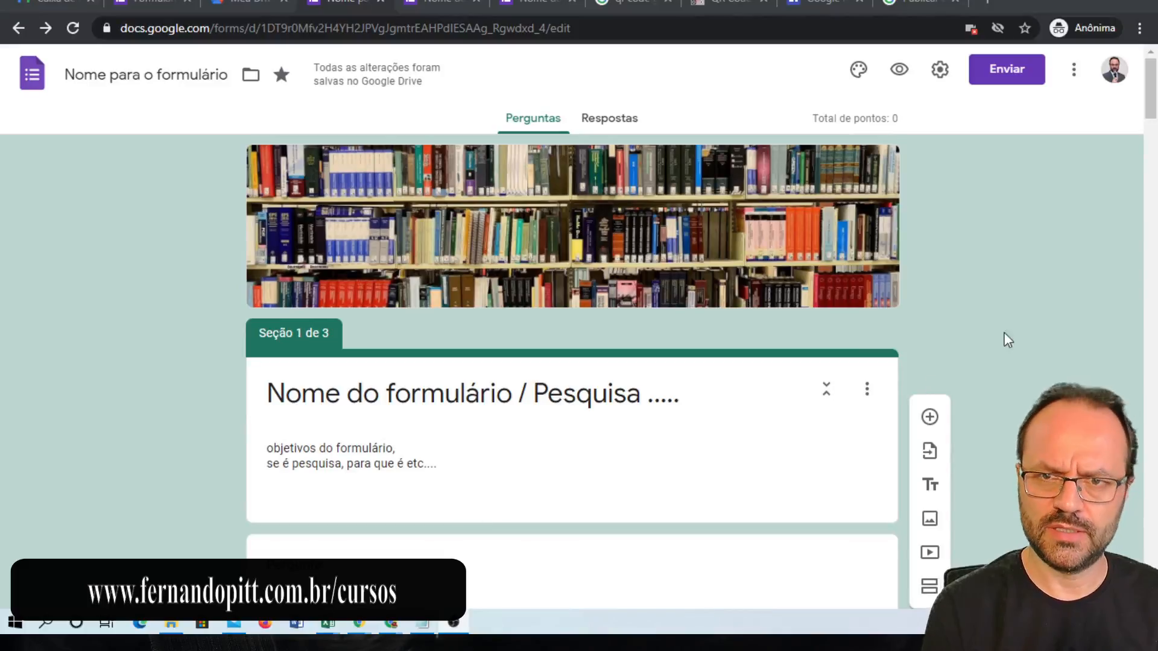
- Delete the untitled file-upload question above the "Qual a qualidade de........." scale question in the form
scroll(252, 392, down, 15)
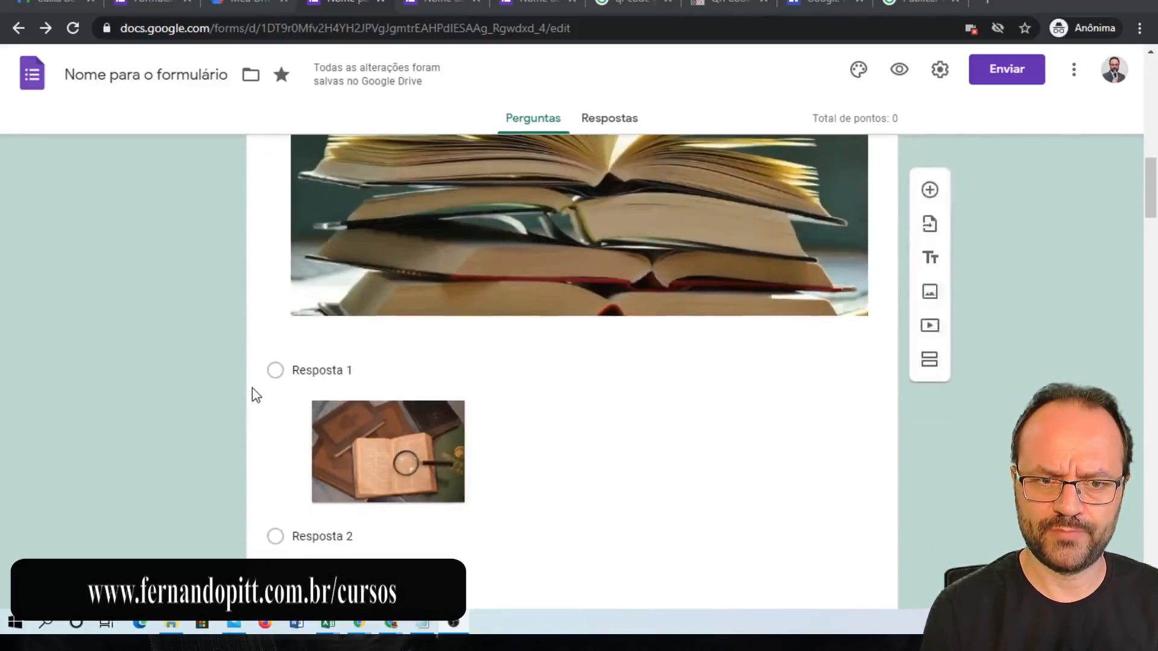
scroll(252, 388, down, 10)
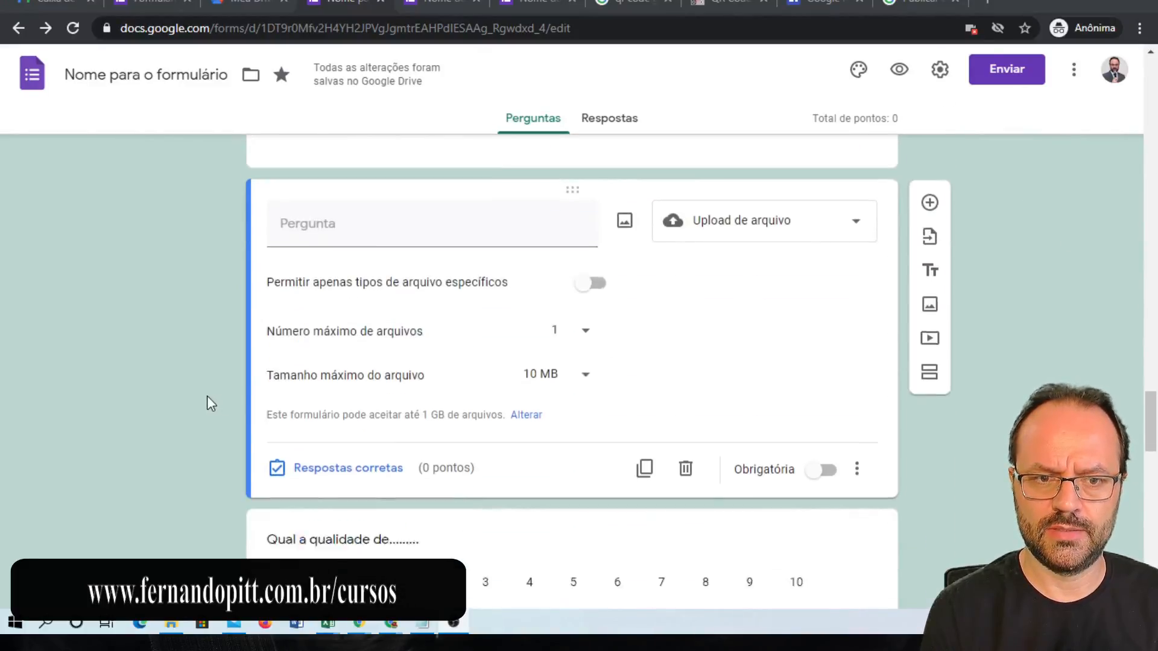
scroll(646, 323, up, 3)
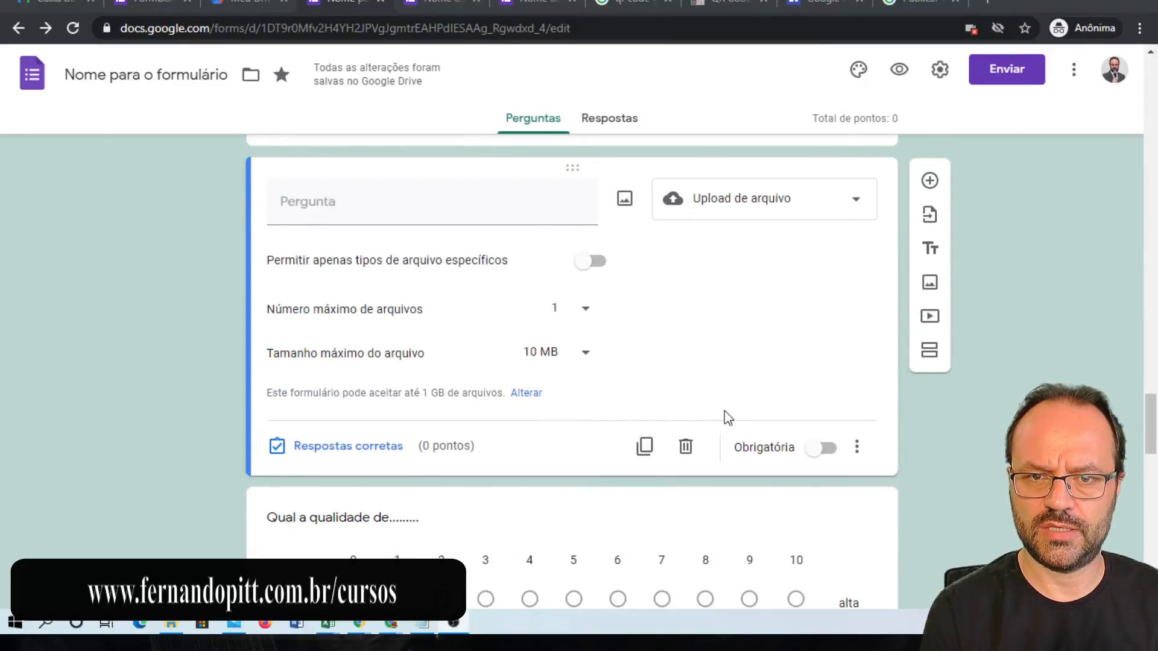
click(686, 447)
scroll(131, 309, up, 4)
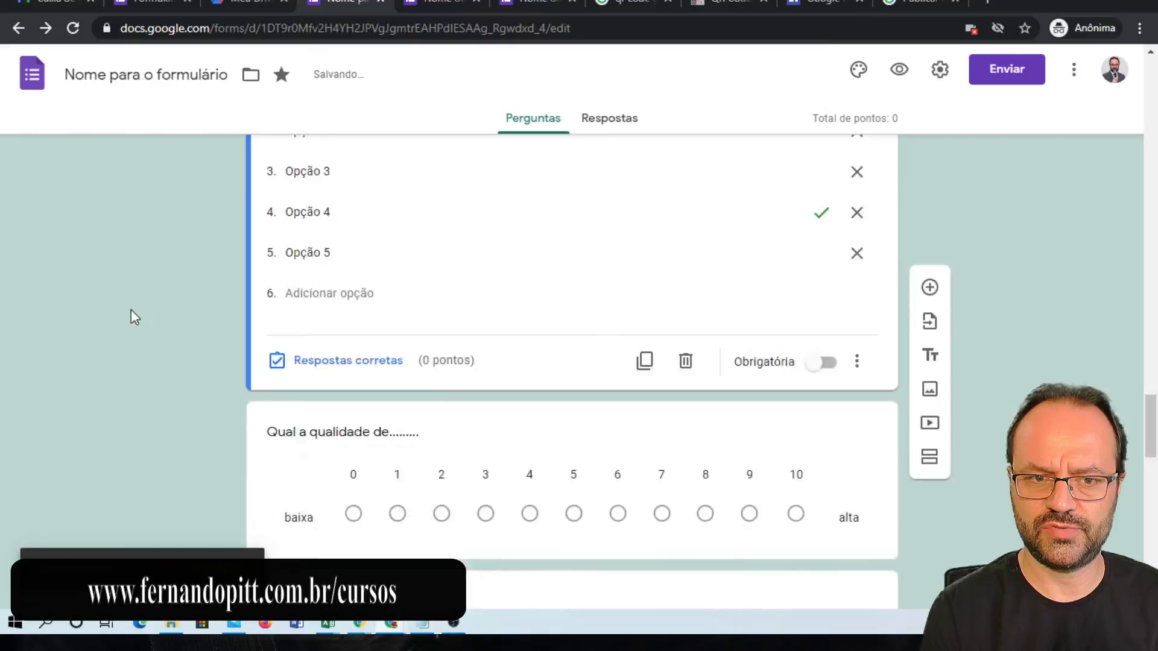
- Turn off the "Criar teste" quiz option in the form's settings and save them
scroll(131, 309, up, 20)
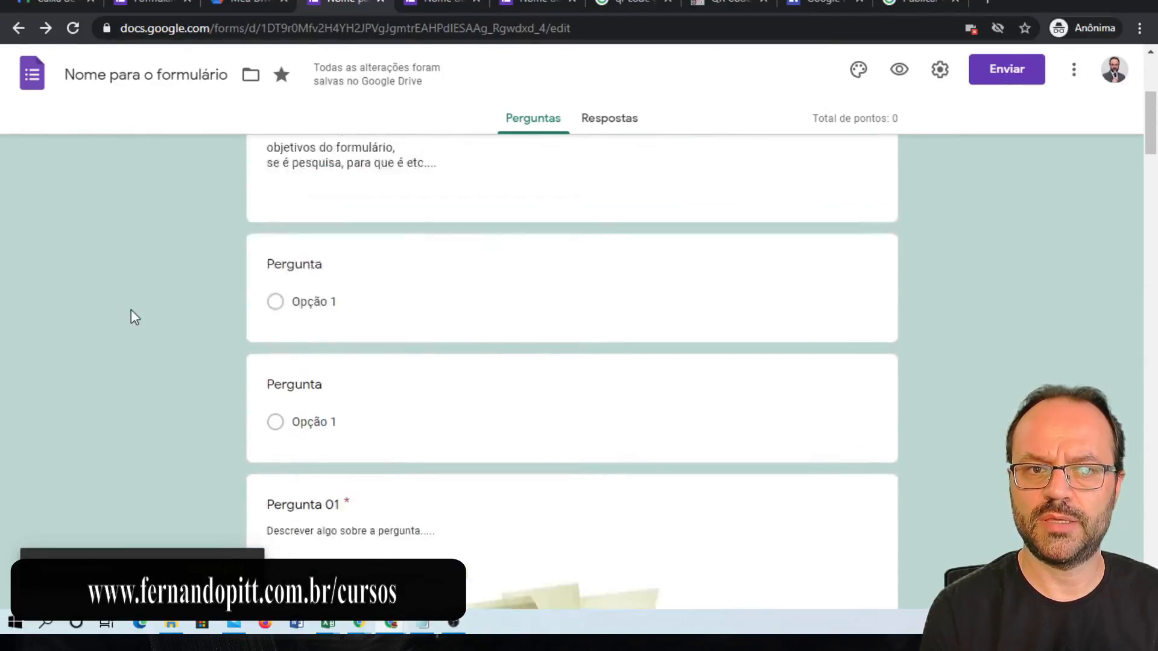
click(939, 70)
click(741, 164)
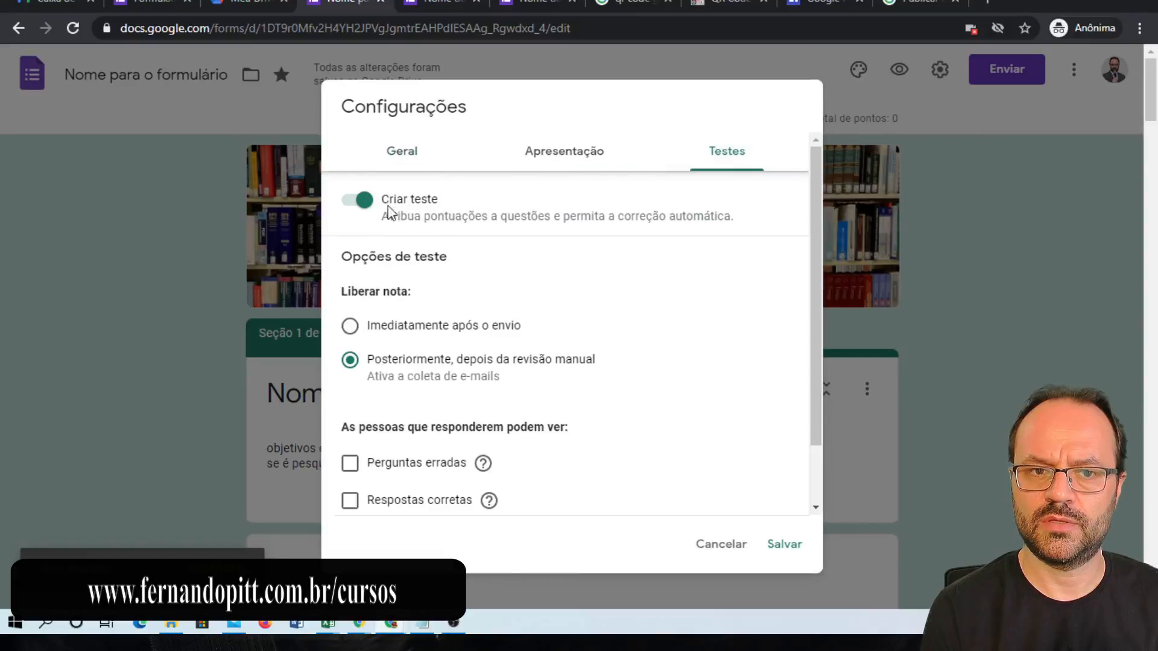
click(362, 205)
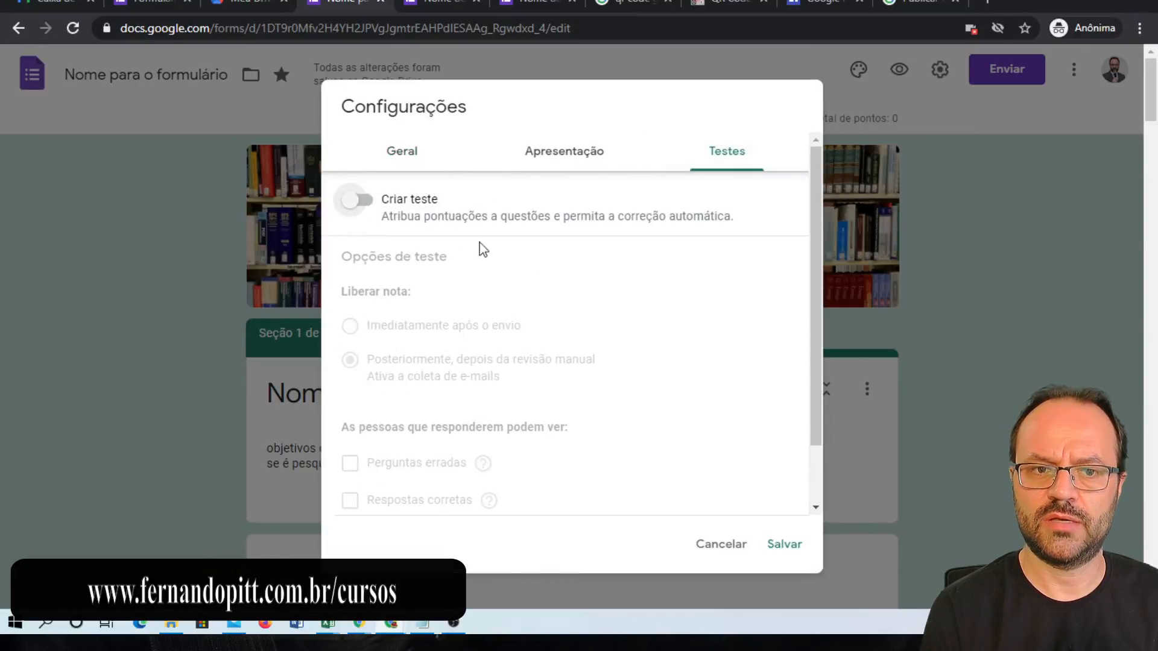
click(783, 546)
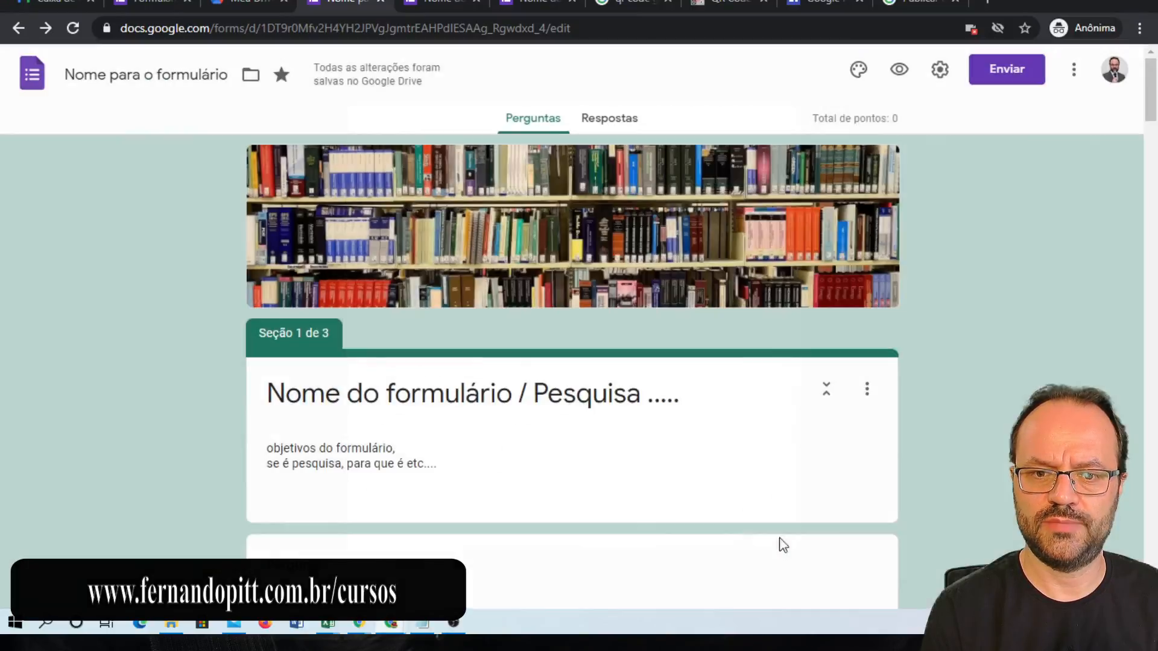
- Open the form's sending options, choose HTML embedding and copy the full iframe code at the default dimensions
click(1015, 71)
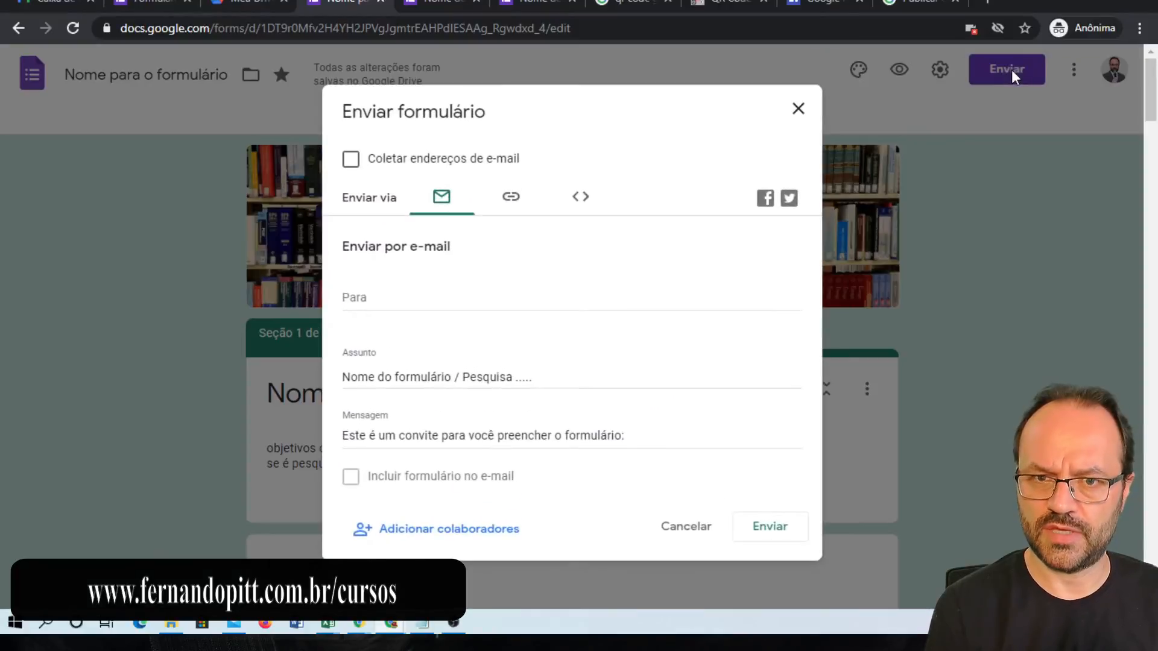
click(583, 200)
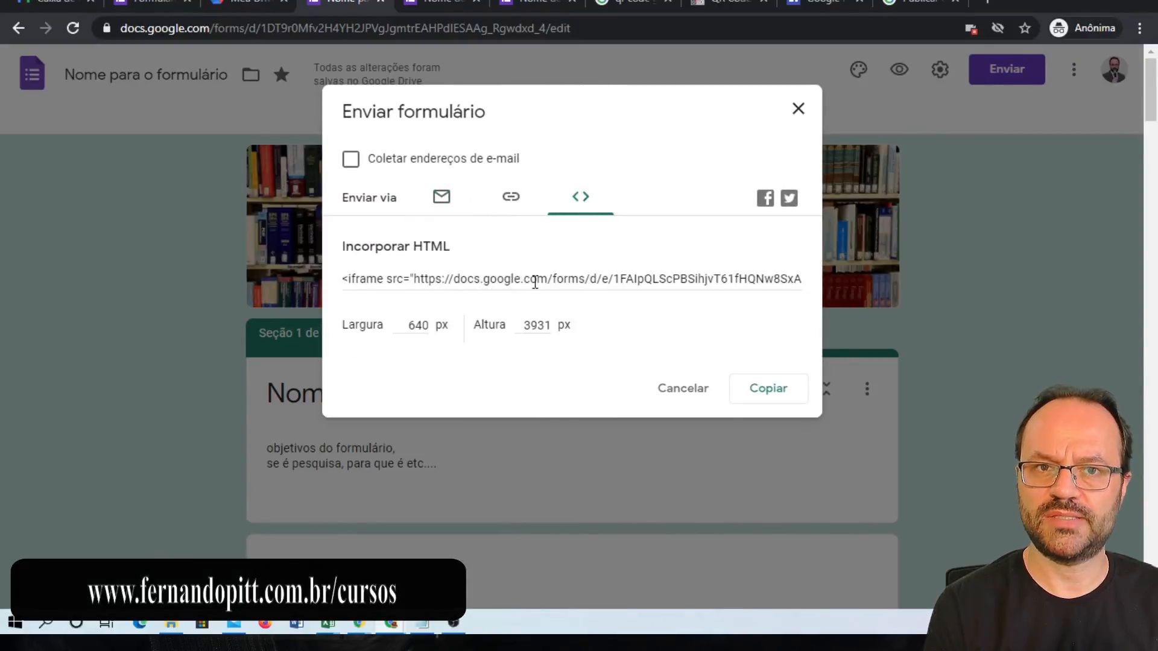
click(455, 279)
right_click(456, 279)
click(495, 287)
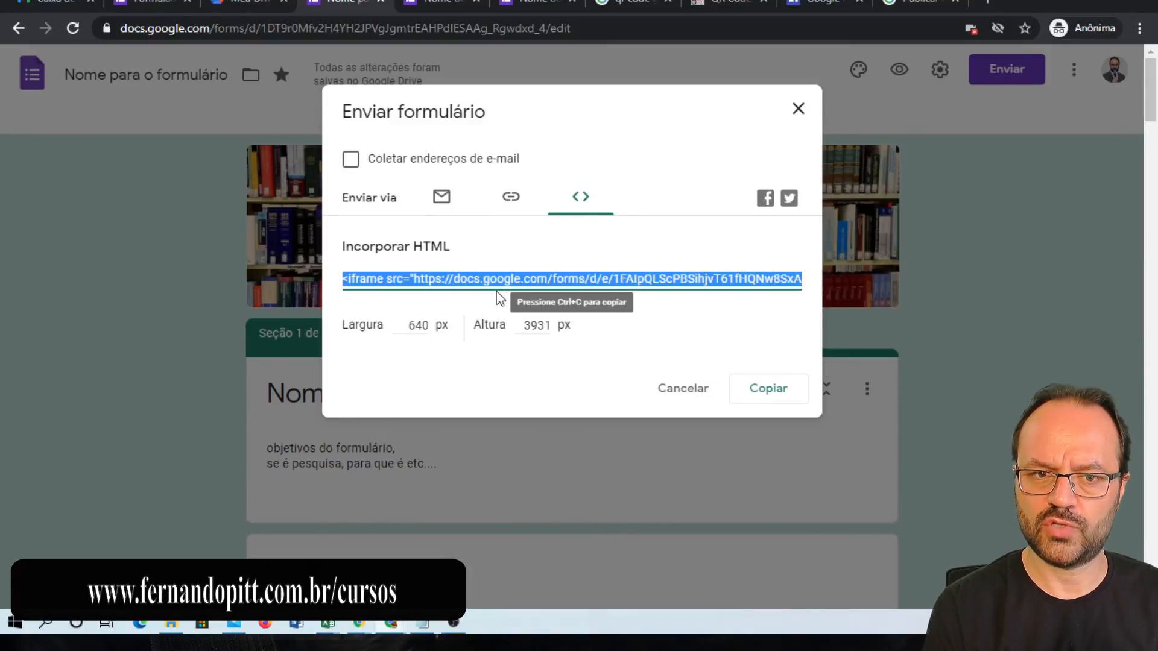
- Switch to the "Google Formulários" page in Google Sites and embed the form there from the copied HTML code
click(821, 5)
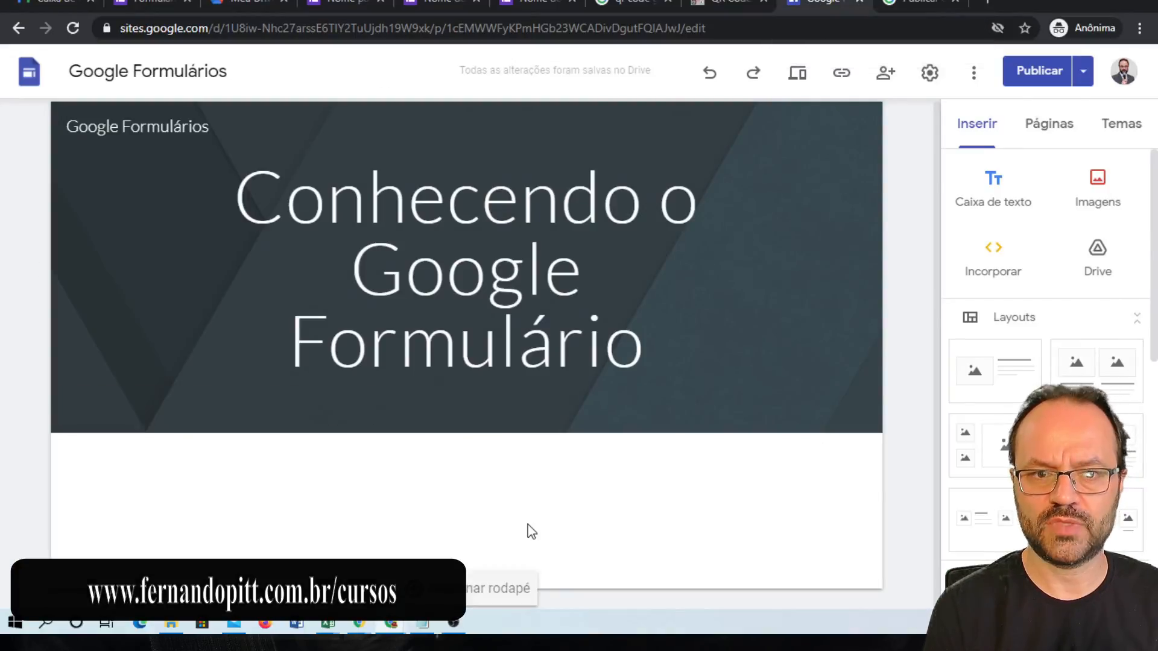
click(993, 260)
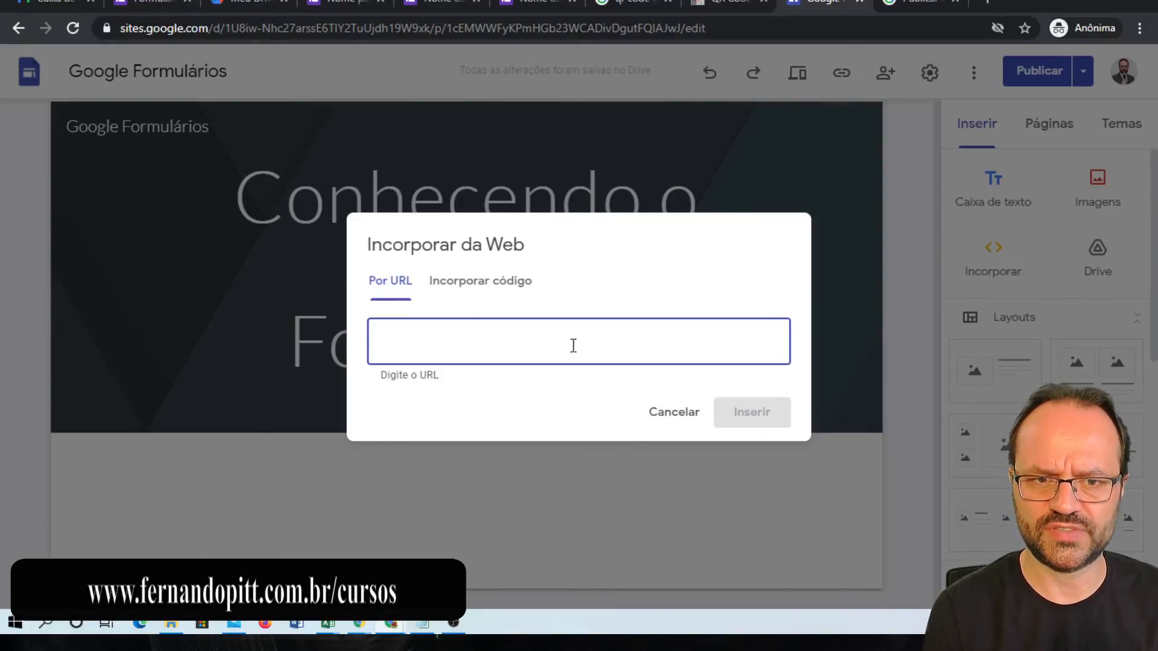
click(492, 283)
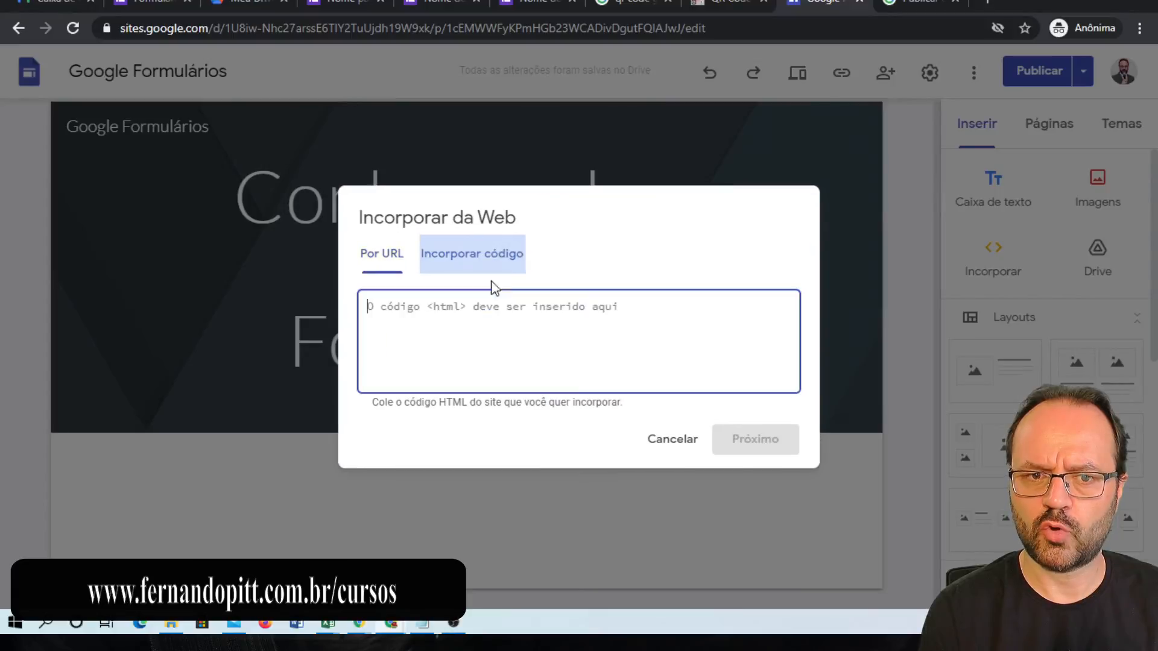
right_click(408, 310)
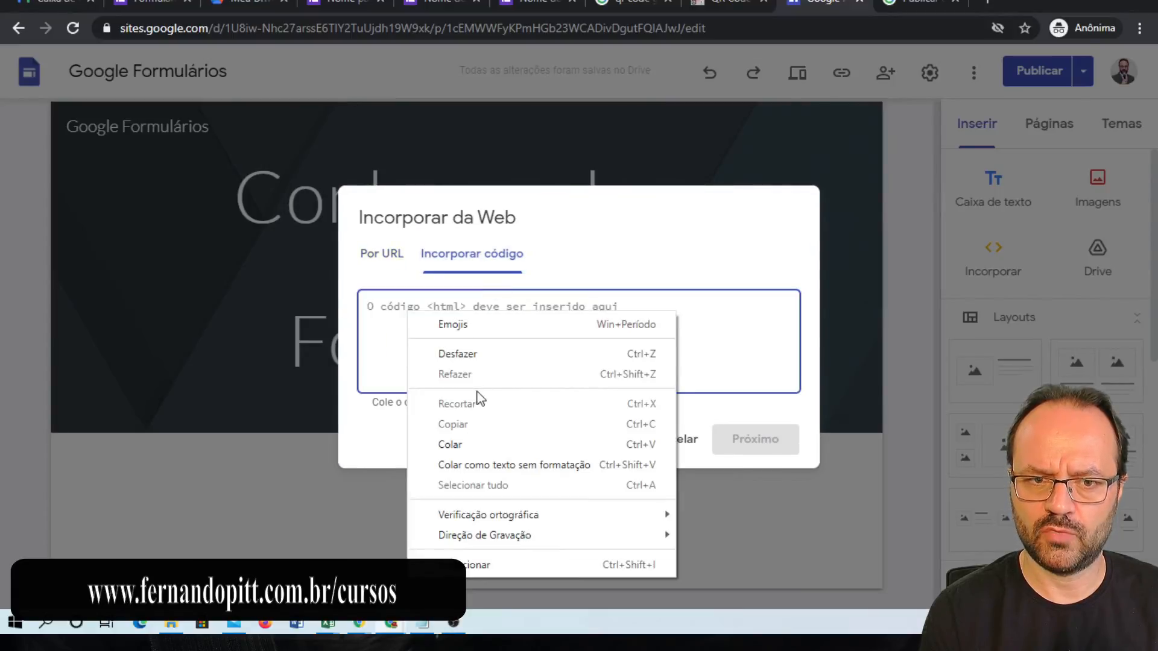
click(477, 446)
click(790, 440)
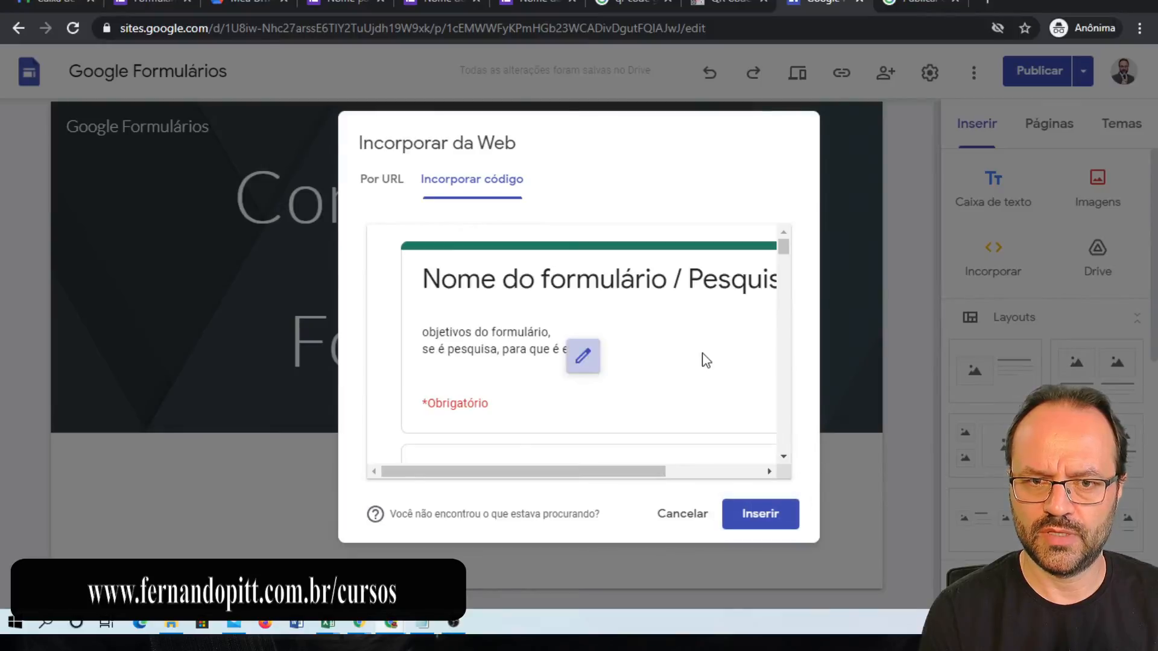
click(769, 516)
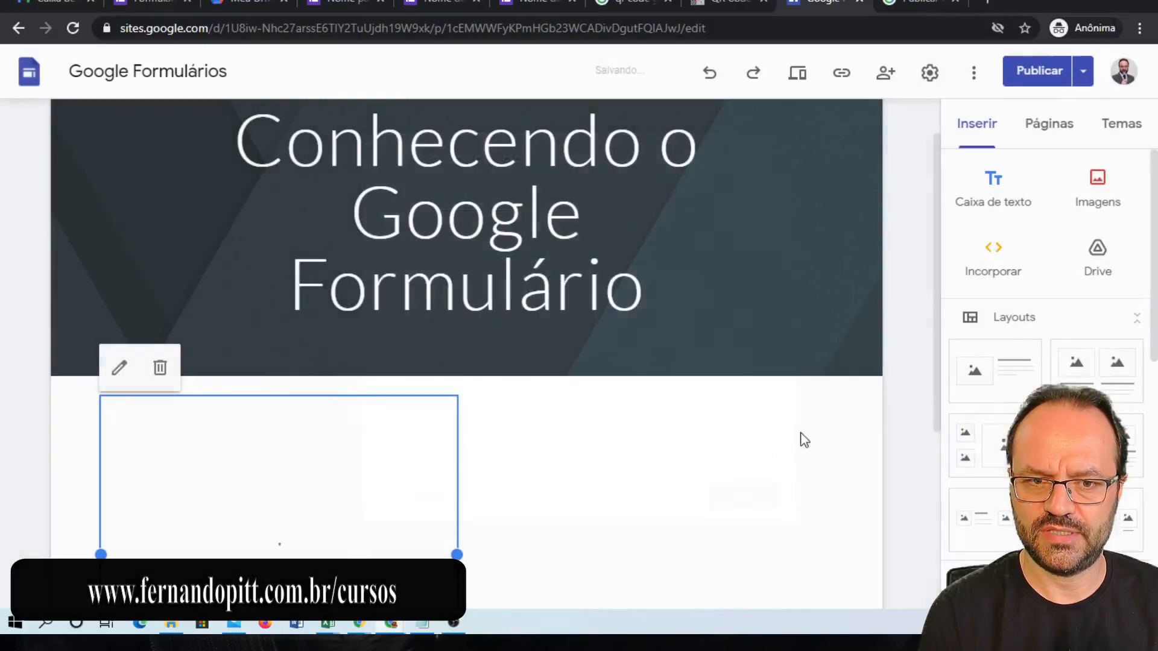
- Resize the embedded form's frame on the site page, making it slightly wider than the form and taller
drag(457, 460, 871, 485)
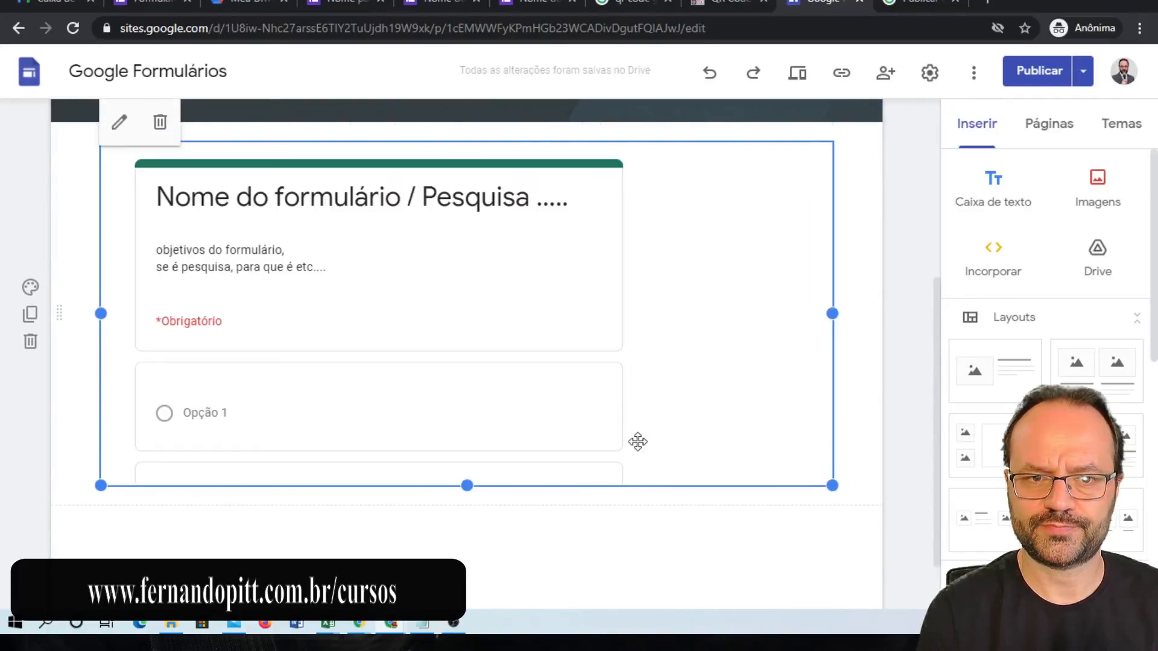
drag(832, 317, 705, 378)
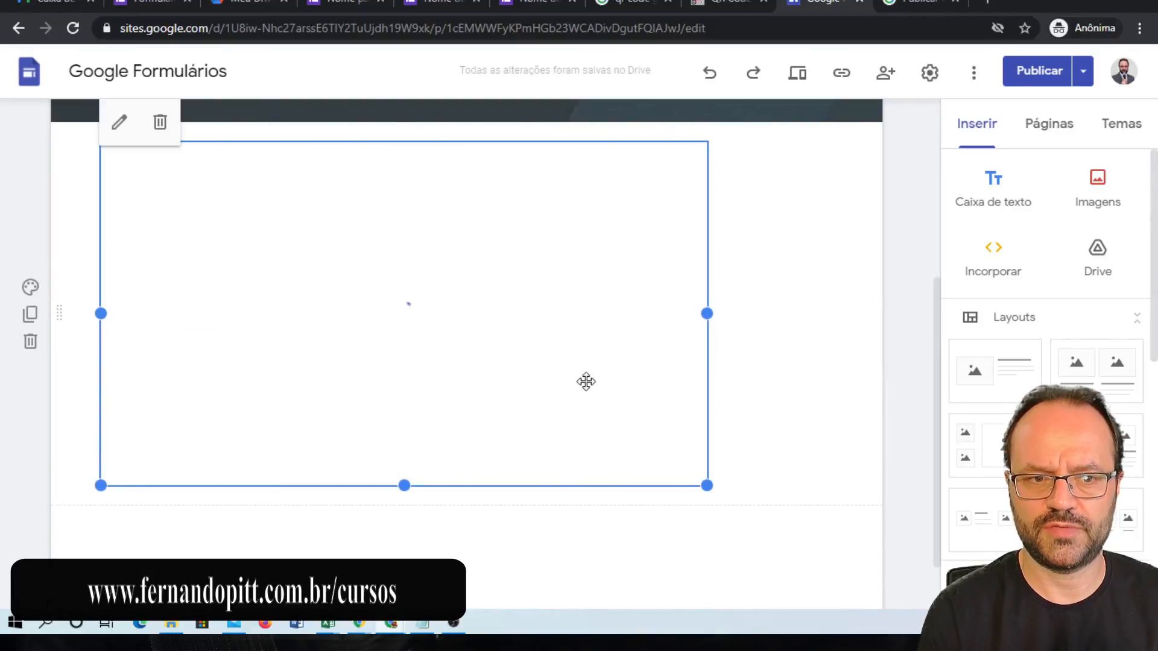
scroll(583, 384, down, 2)
drag(404, 413, 426, 473)
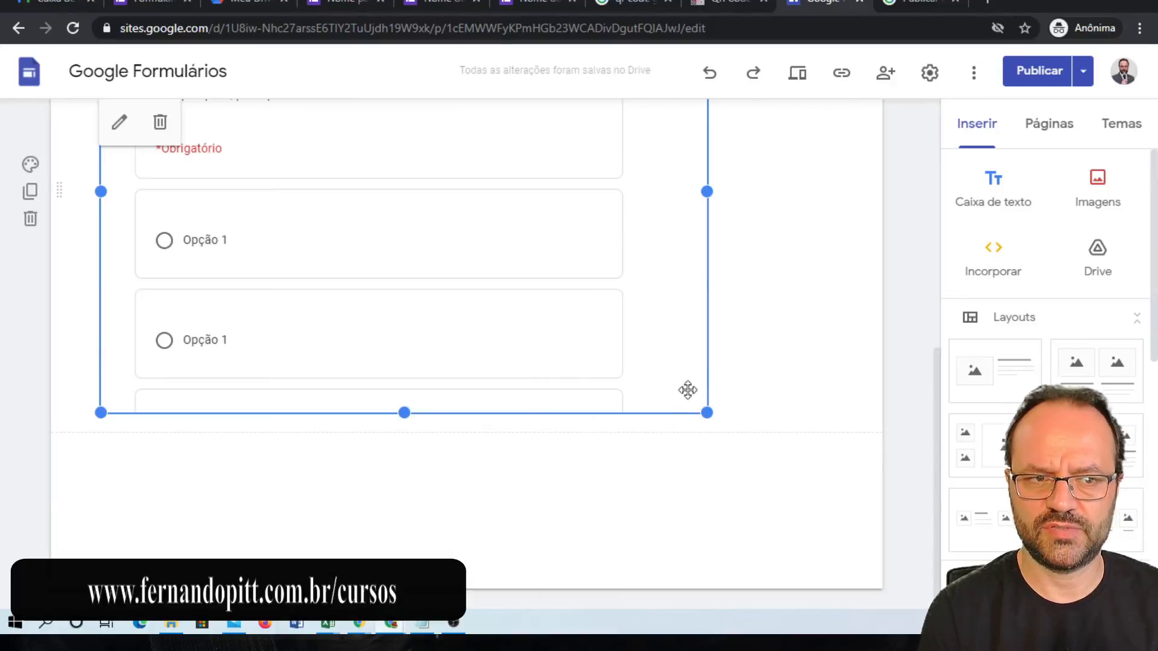
- Review the site's draft against the published version, including the embedded form, and publish the changes
scroll(814, 341, up, 8)
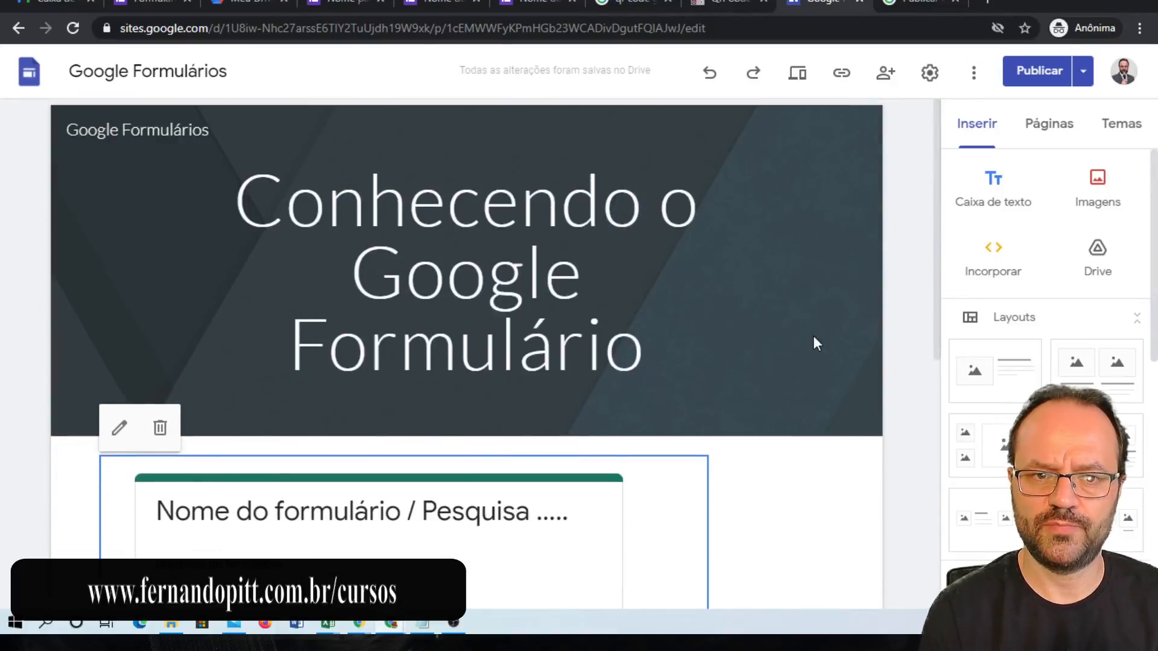
scroll(813, 337, down, 2)
click(1084, 73)
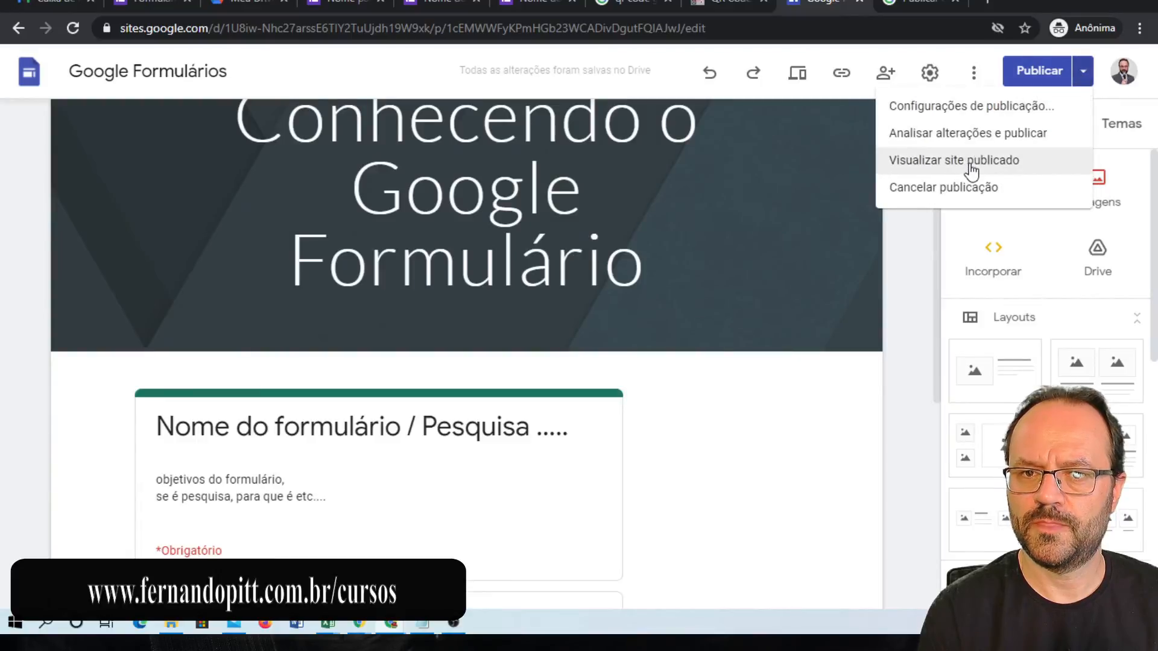
click(1044, 76)
click(1051, 82)
click(617, 426)
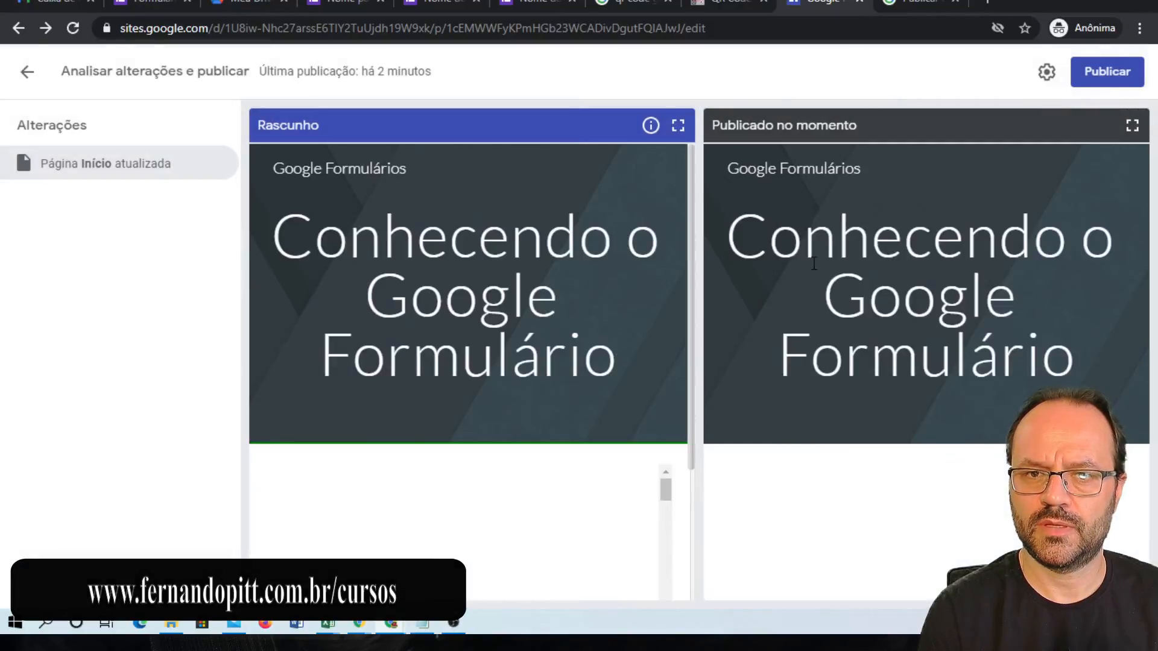
scroll(530, 357, down, 5)
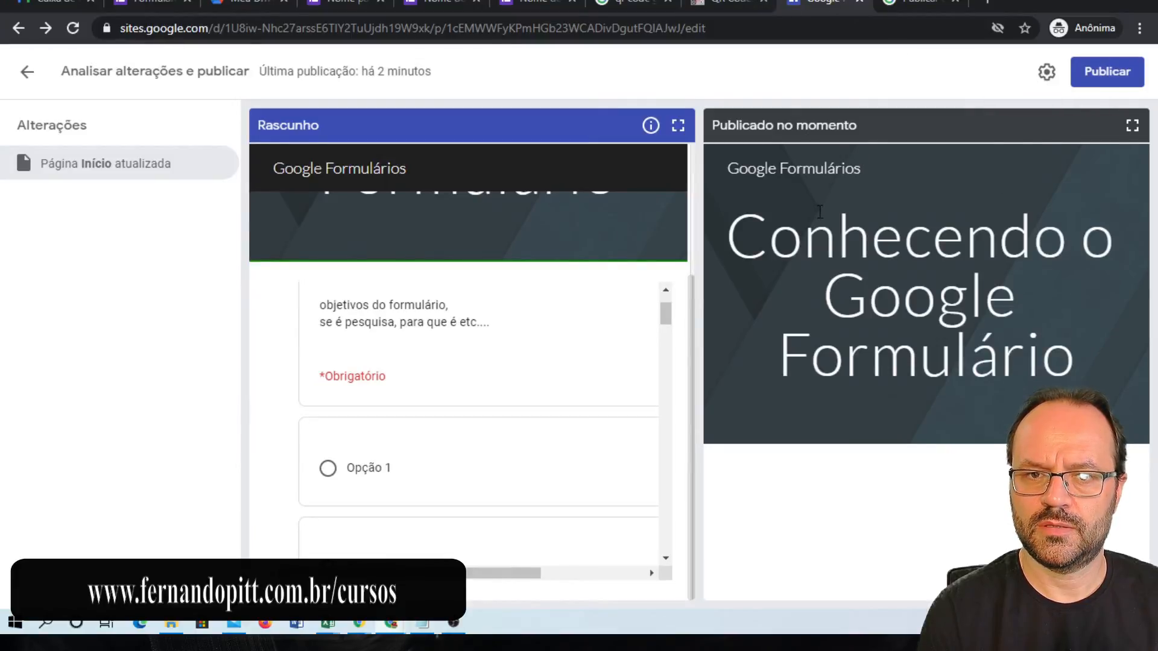
scroll(534, 369, down, 3)
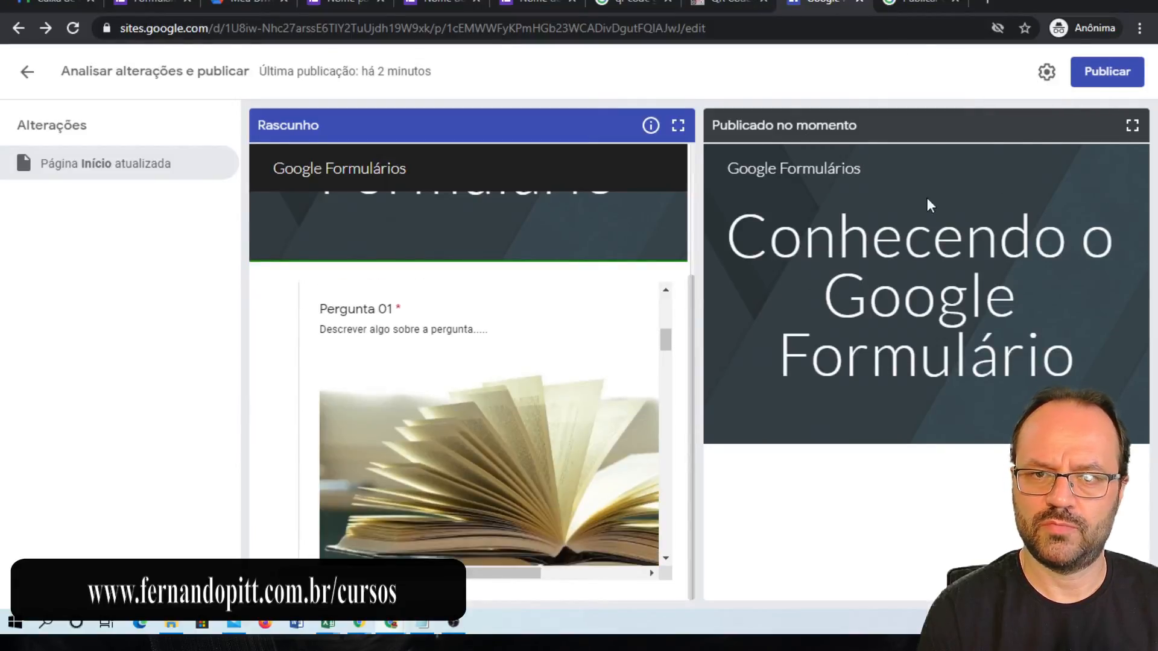
click(1098, 65)
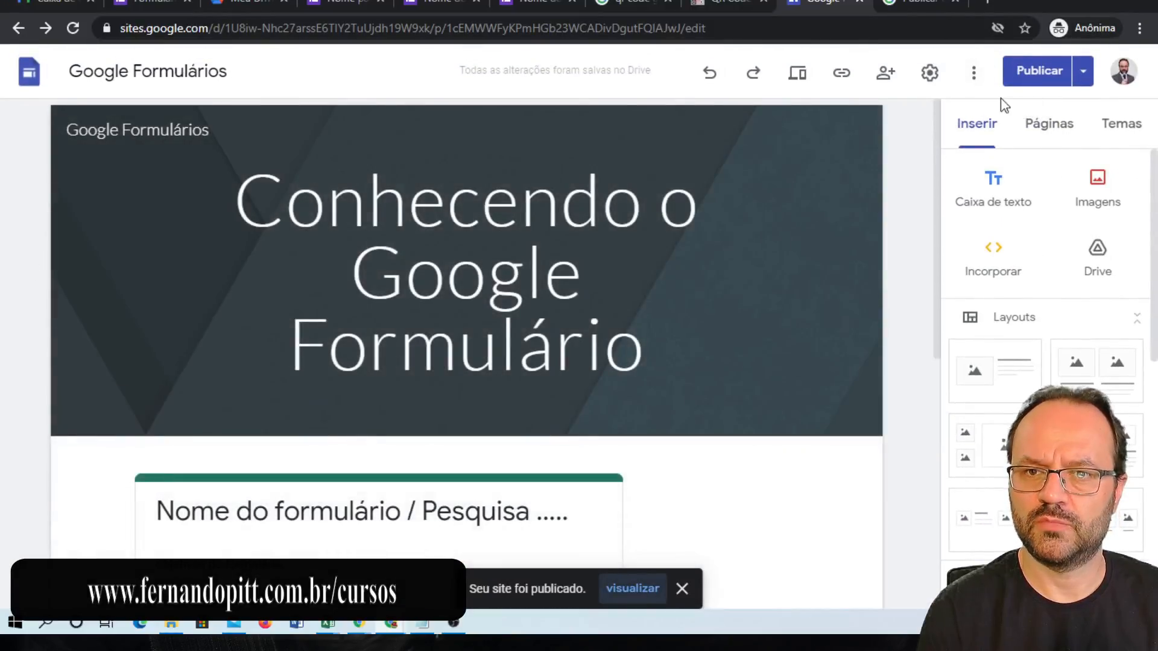
- Open the published site and look through the embedded form's questions
click(1084, 78)
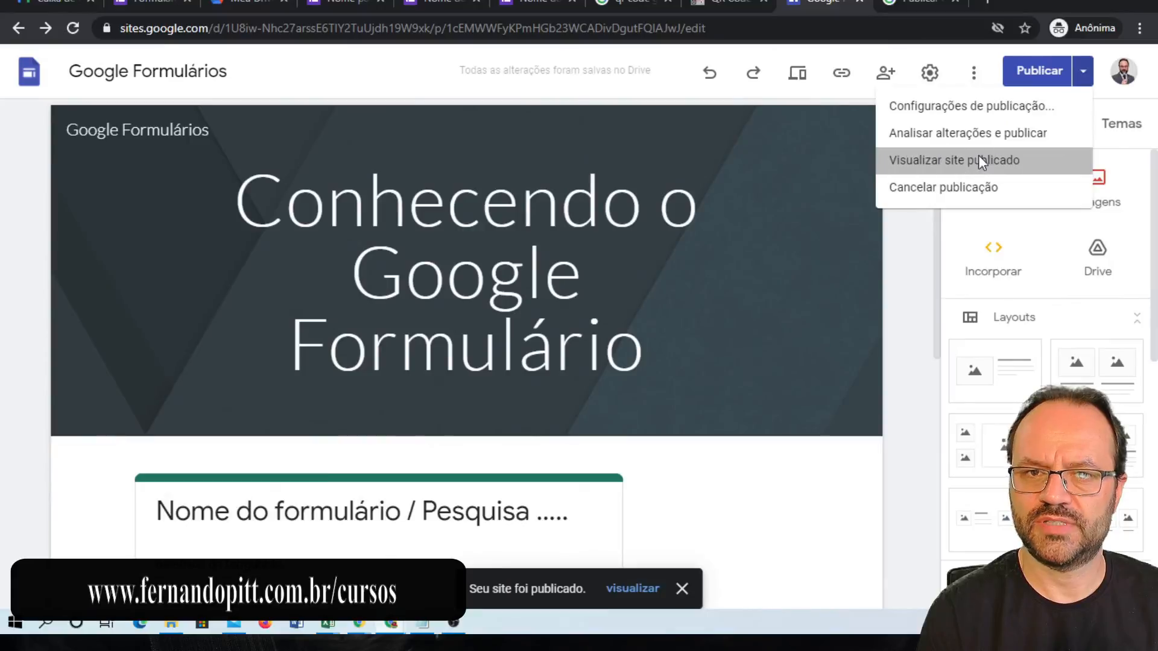
click(912, 159)
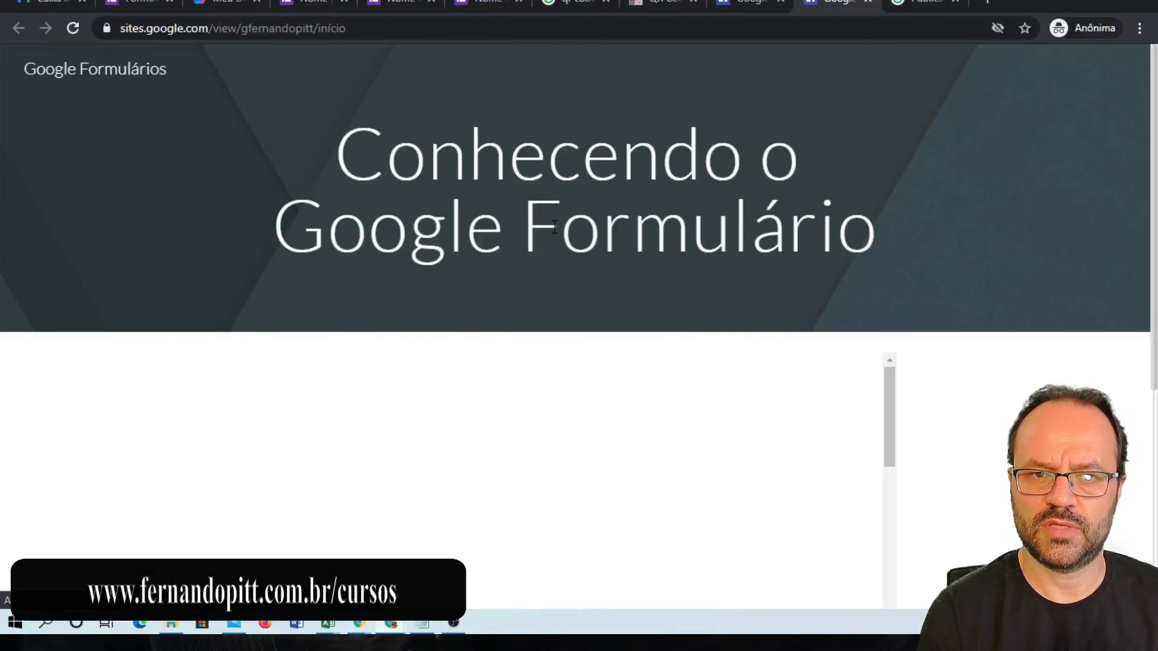
scroll(556, 247, down, 5)
scroll(476, 299, up, 3)
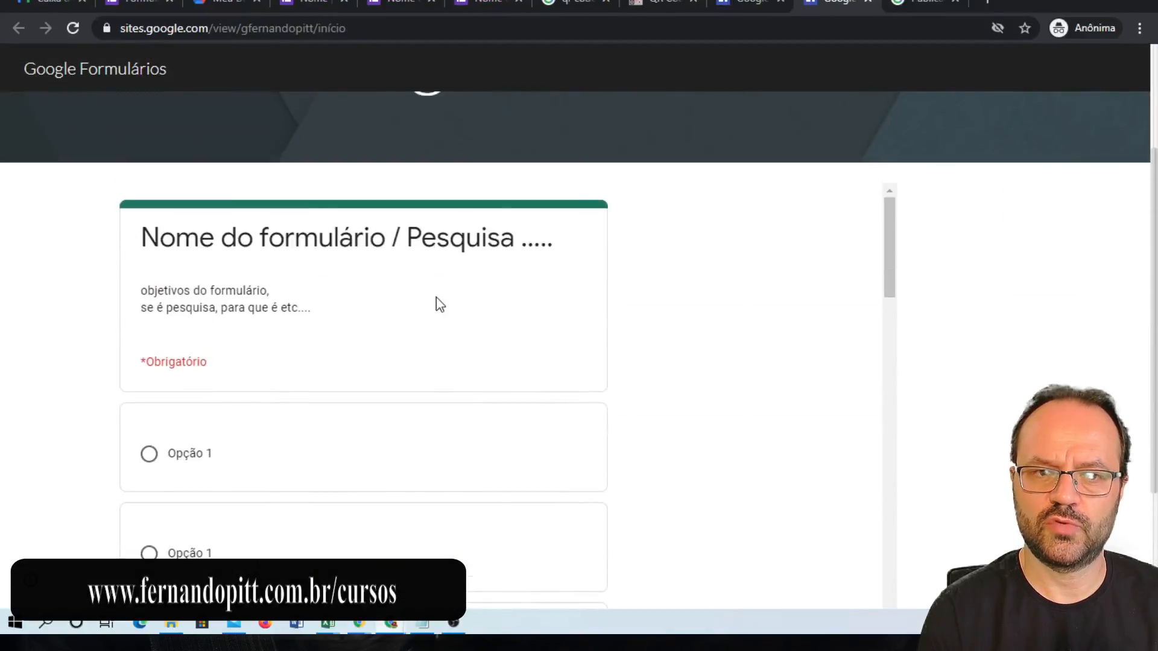
scroll(398, 303, down, 10)
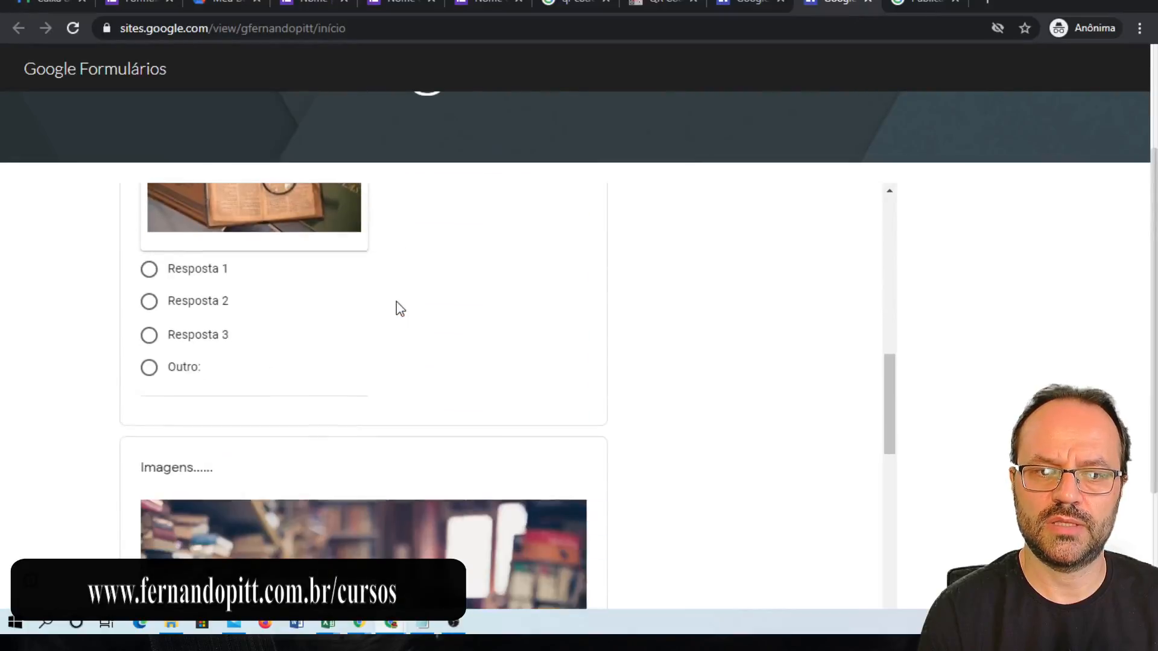
- Look through the remaining questions of the embedded form down to its end and return to the start of the page
scroll(399, 308, down, 10)
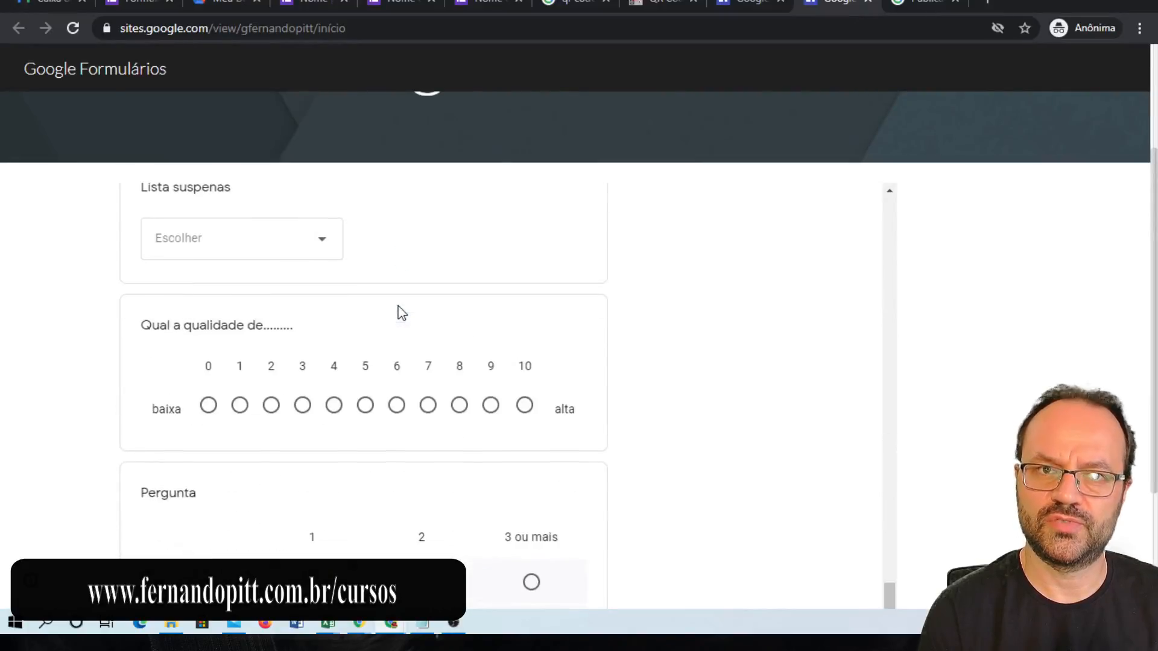
scroll(401, 328, down, 2)
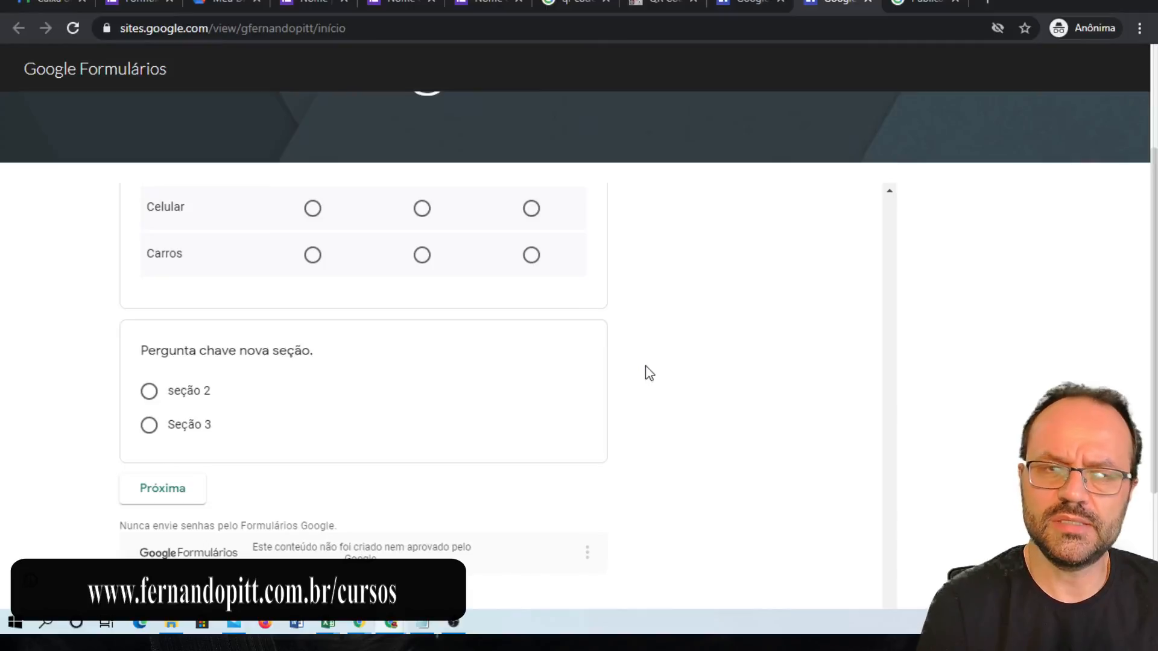
scroll(664, 370, down, 2)
scroll(721, 388, up, 5)
scroll(739, 395, up, 20)
scroll(742, 398, up, 6)
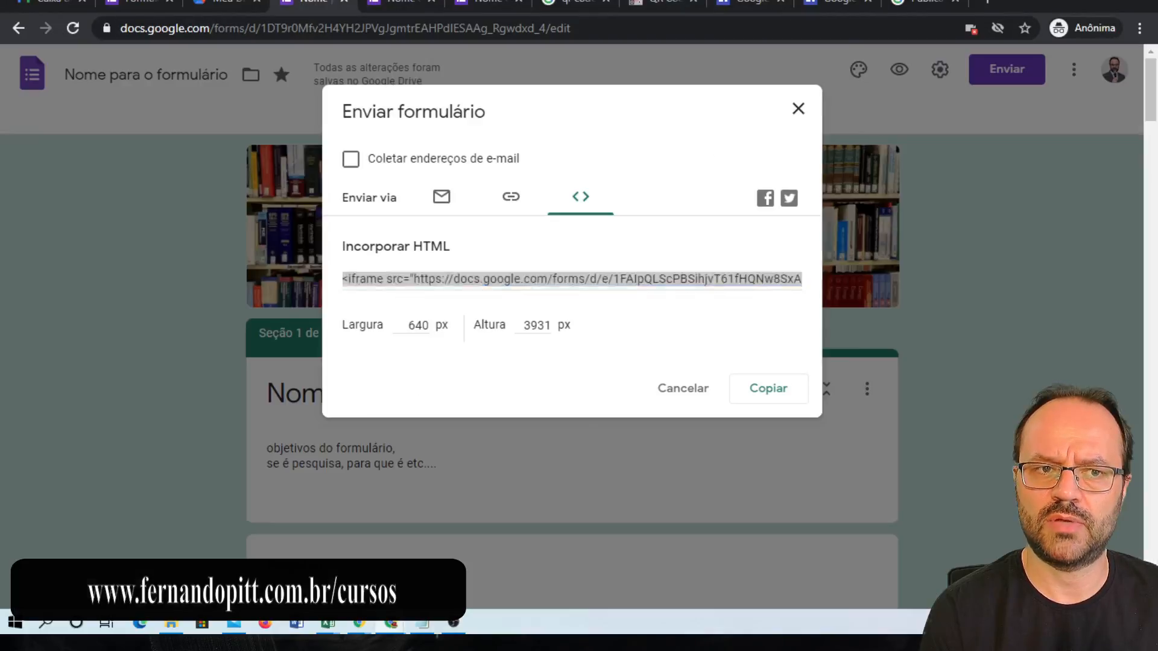
- Return to the form editor, review the e-mail, link and HTML embed sending options, and close them without sending
click(314, 3)
click(798, 108)
click(1007, 72)
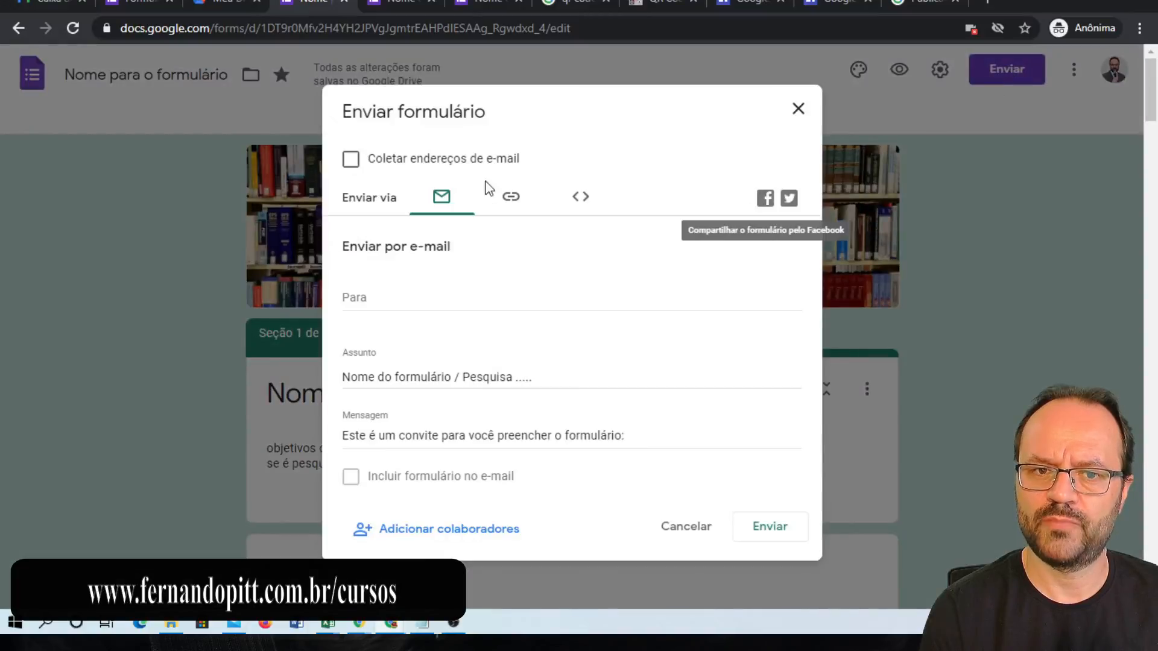
click(508, 201)
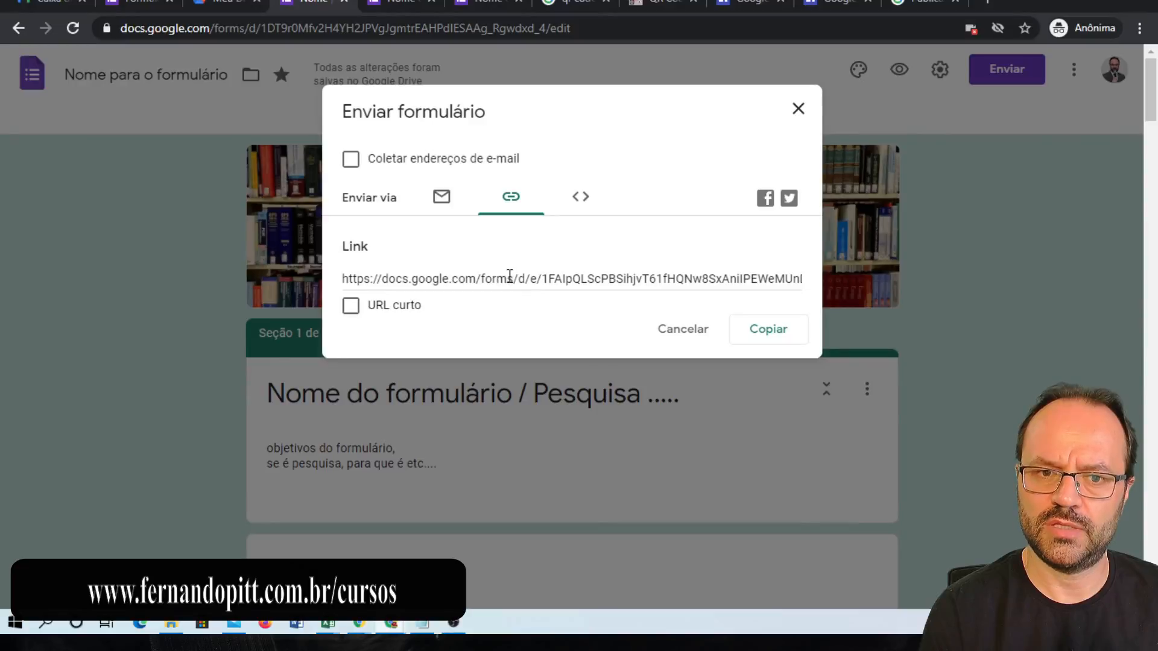
click(581, 198)
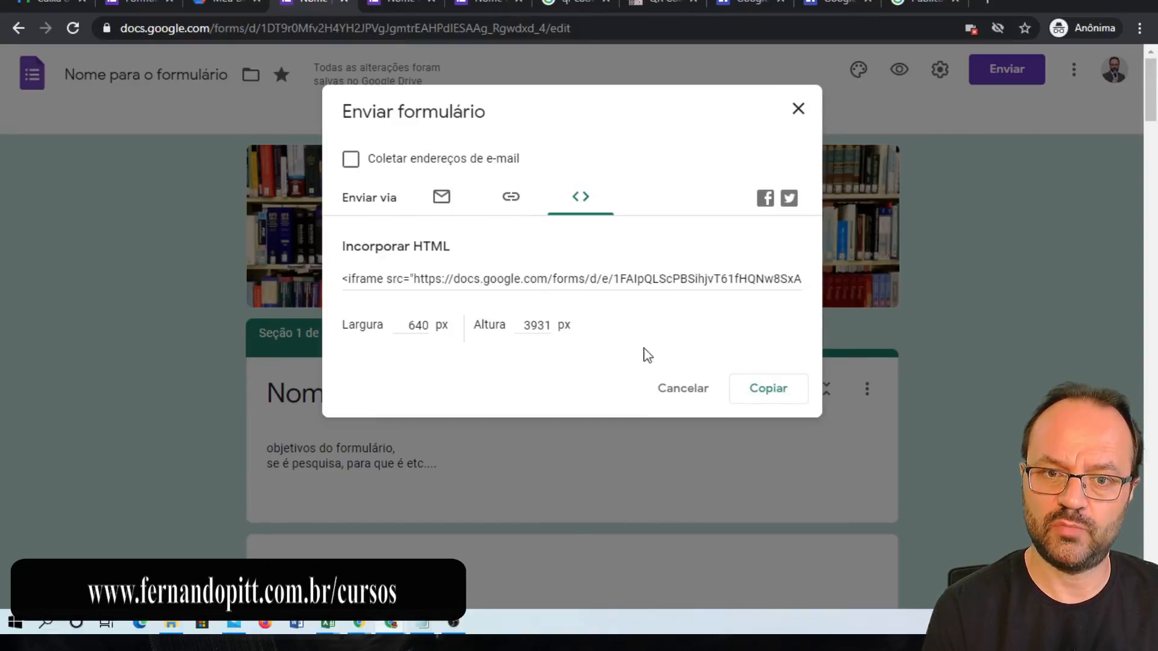
click(694, 391)
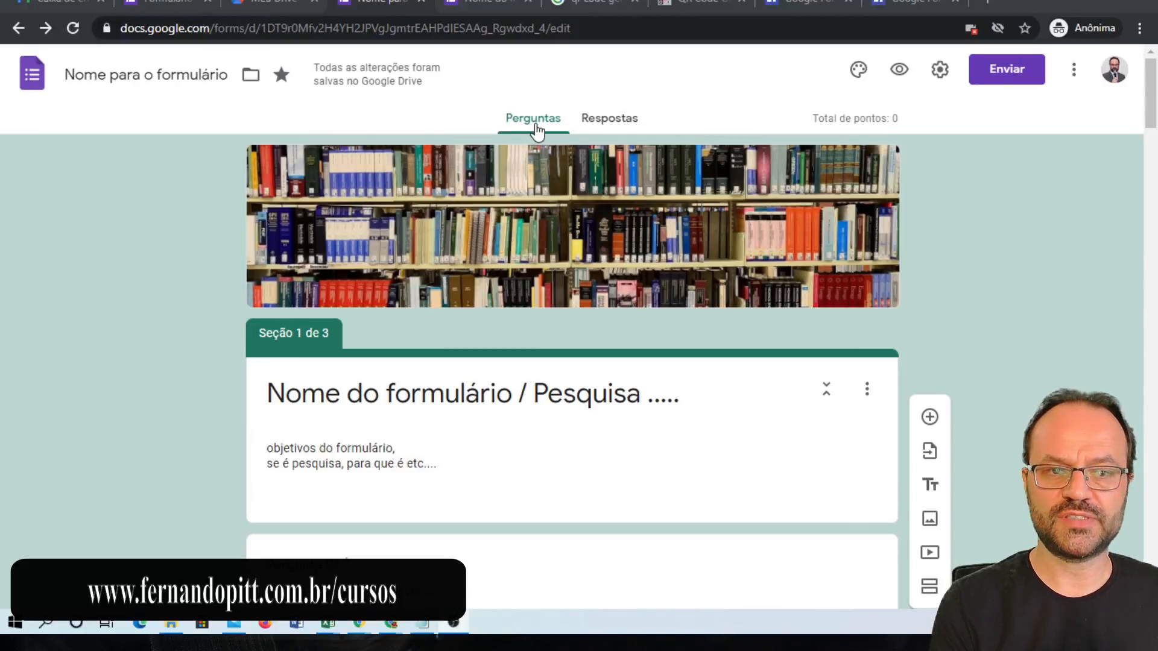
- Open the form's responses and switch response acceptance off and back on twice
click(611, 120)
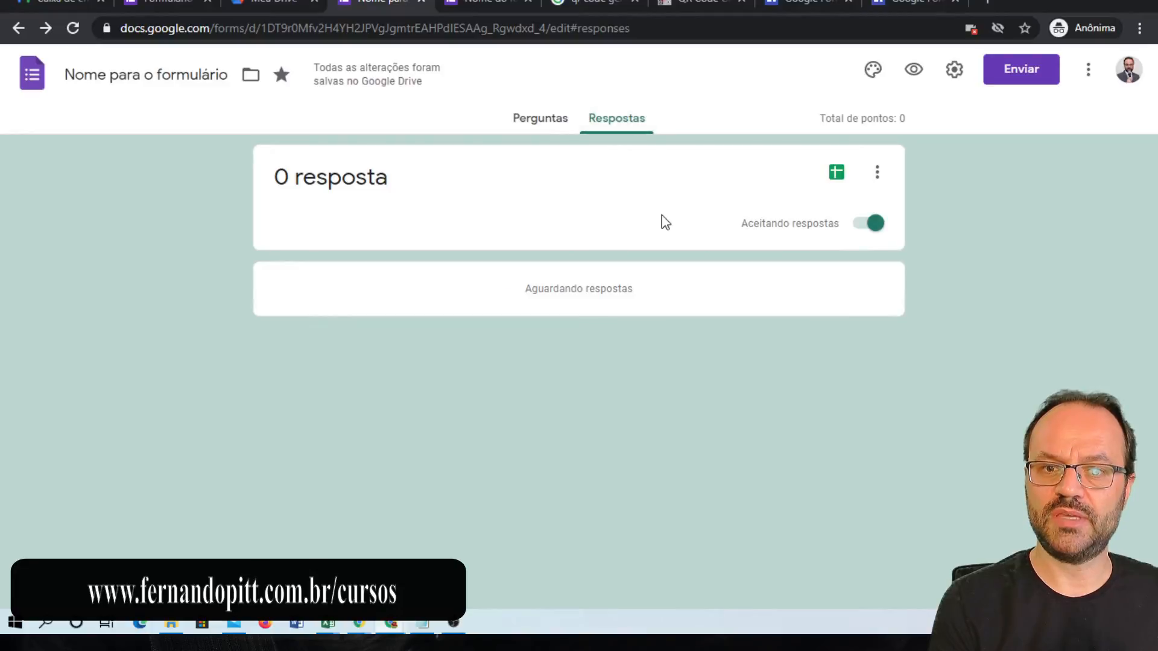
click(872, 225)
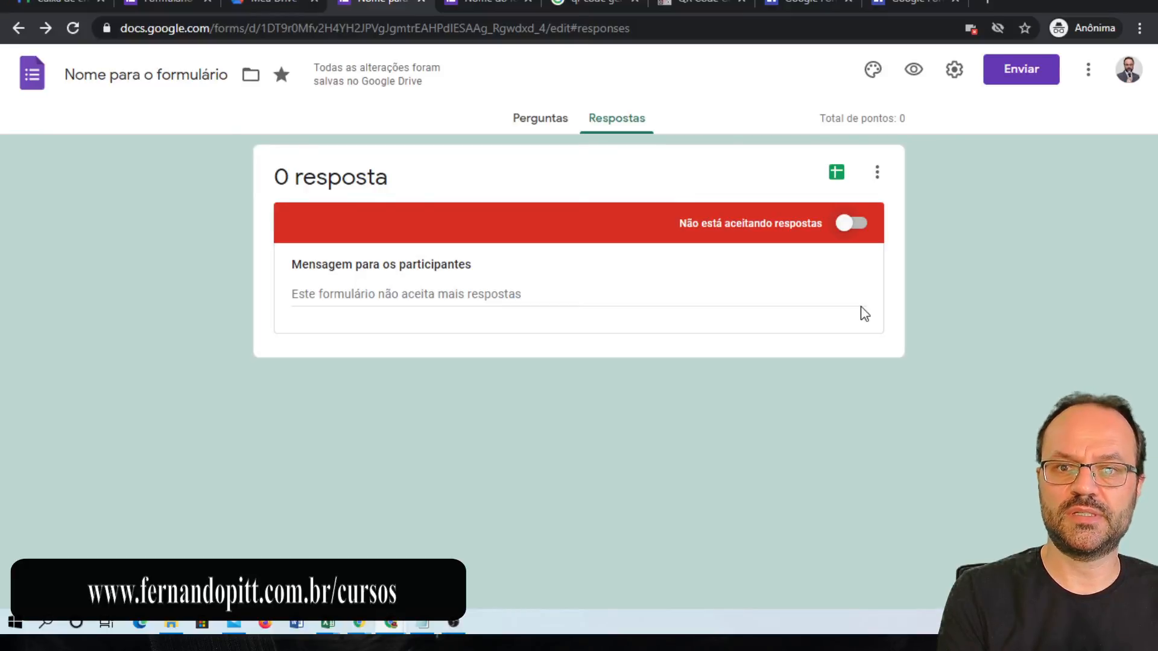
click(852, 225)
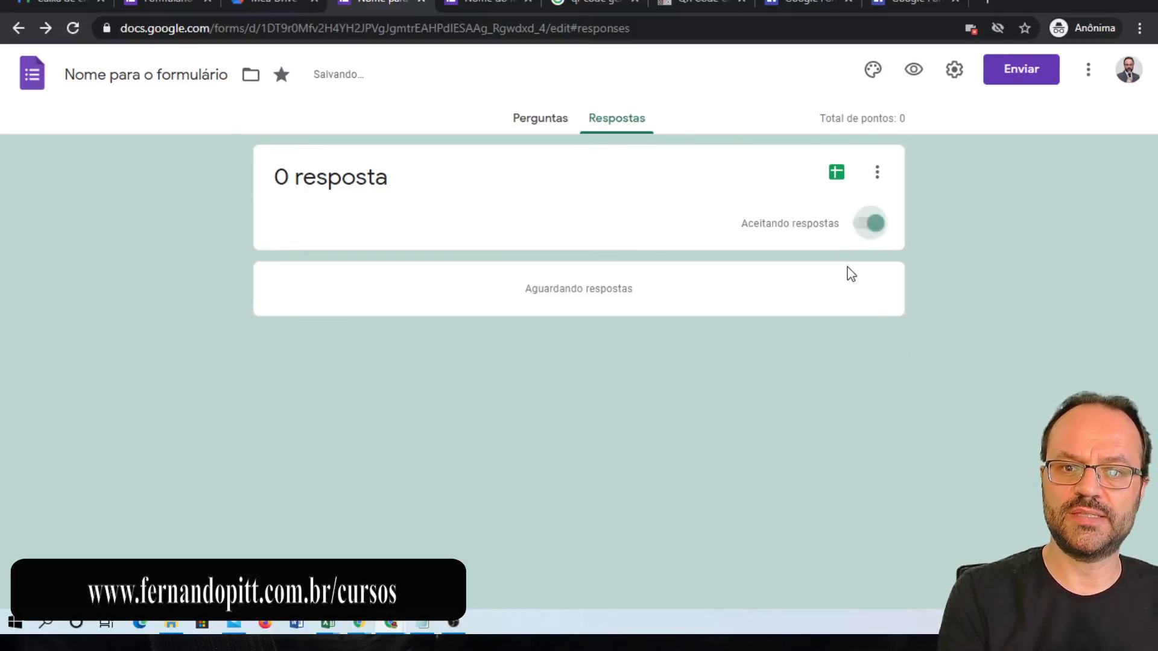
click(864, 225)
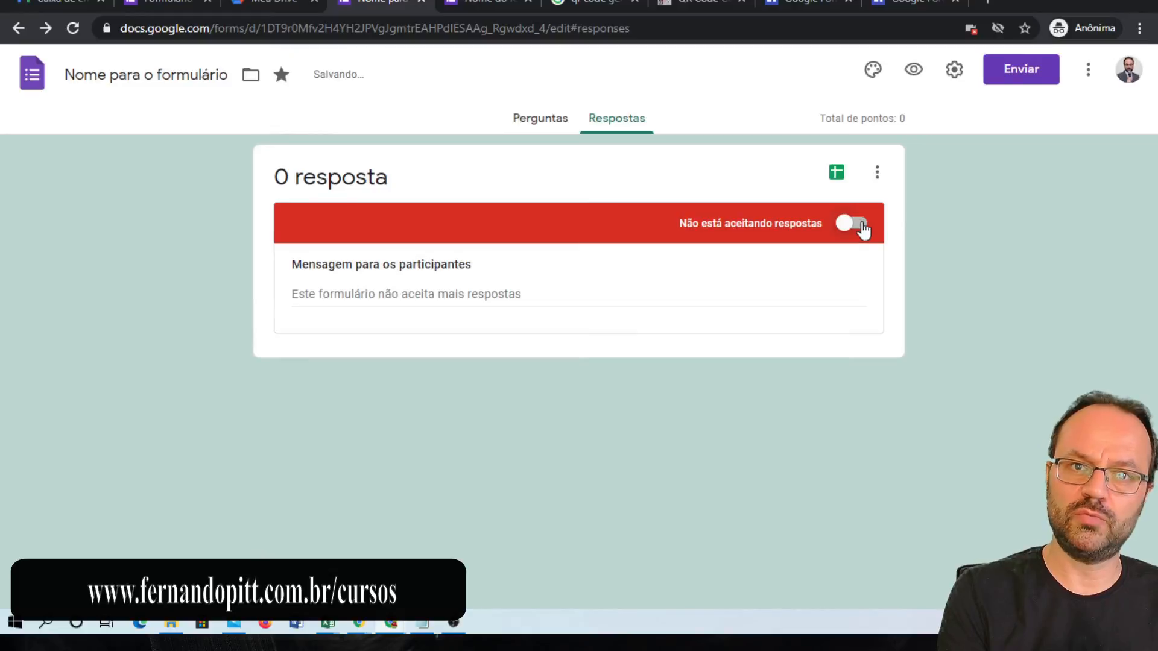
click(856, 226)
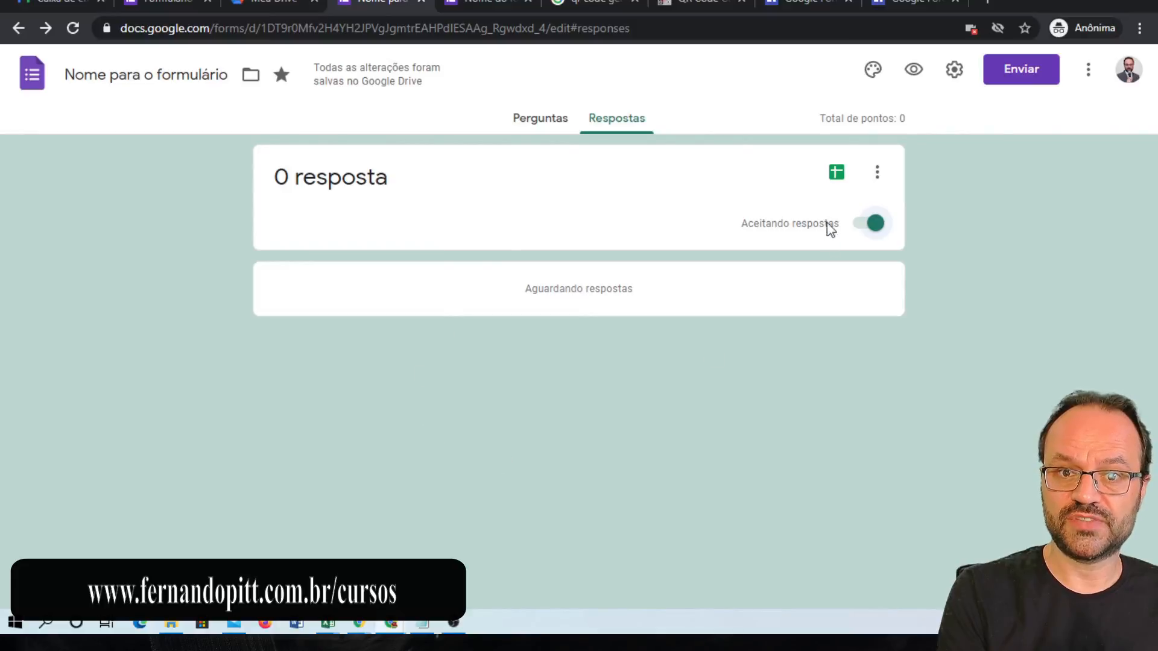
- Set the response destination to a new spreadsheet named "respostas ao nosso formulário" and create it
click(836, 174)
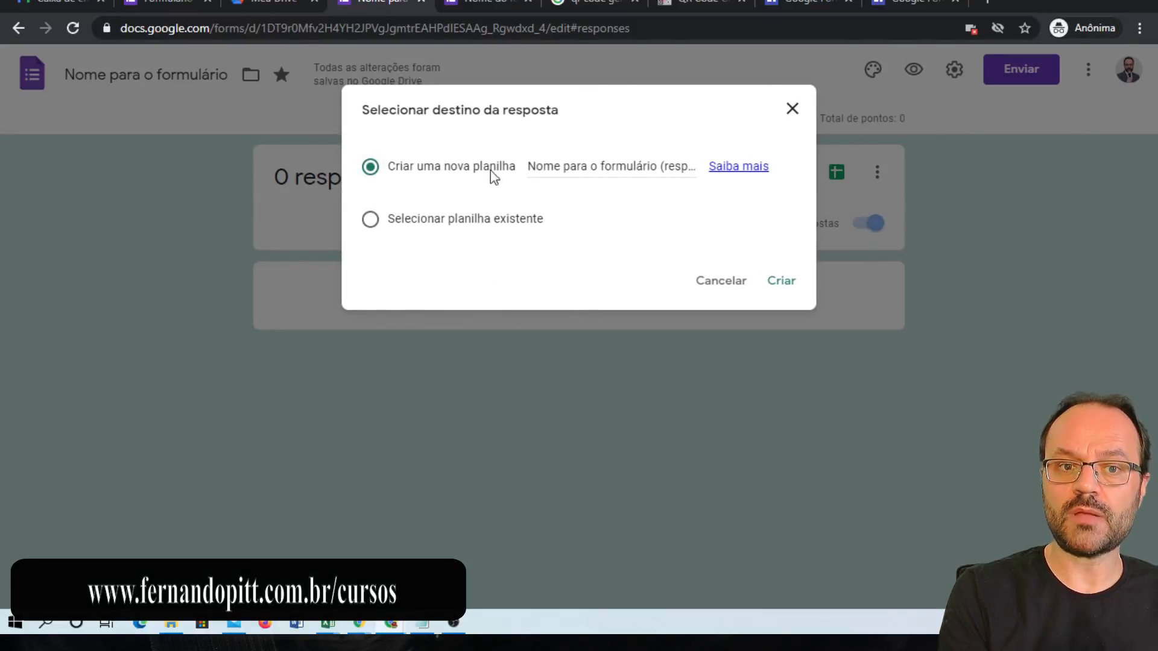
click(443, 224)
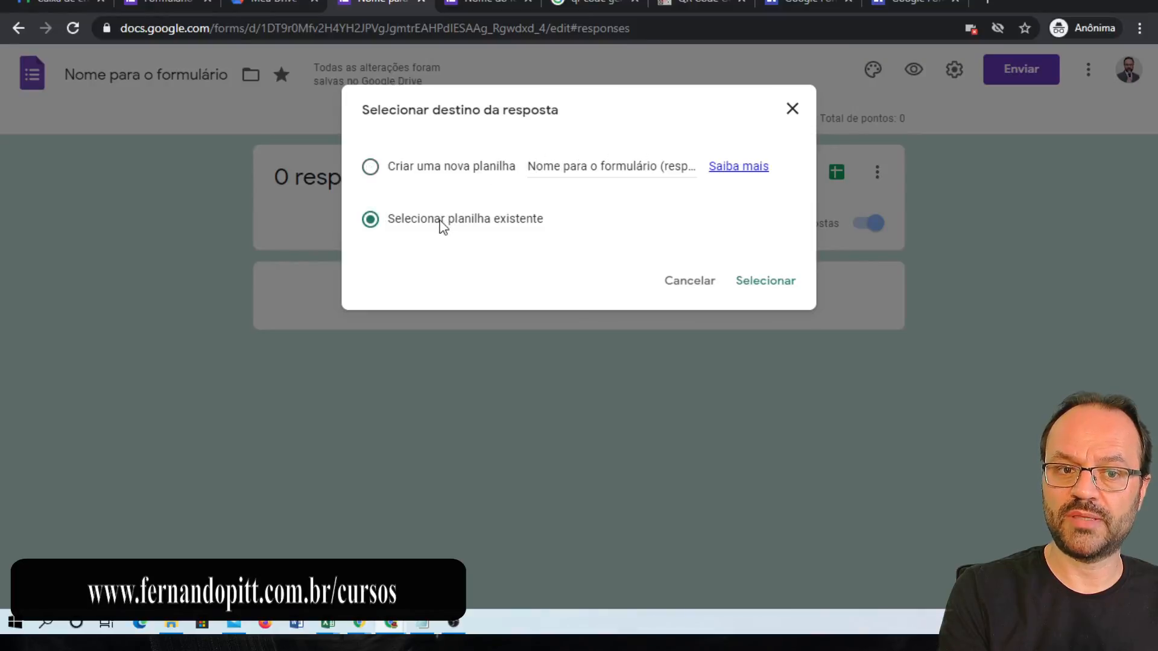
click(424, 174)
click(554, 169)
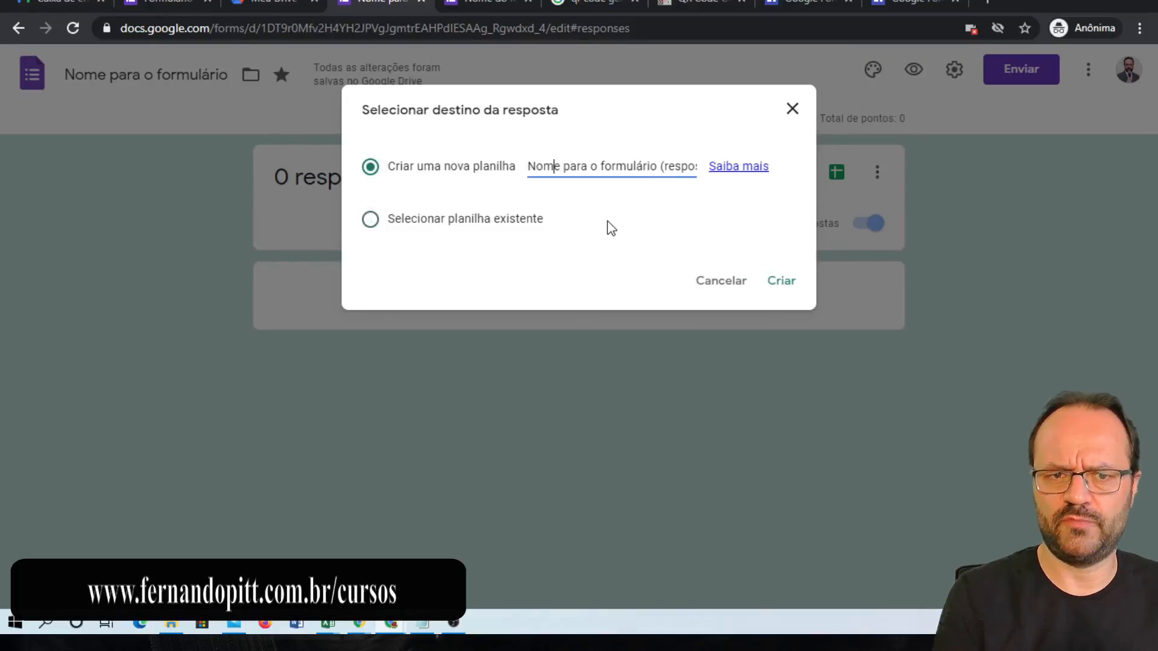
key(shift+Home)
key(End)
key(Home)
key(shift+End)
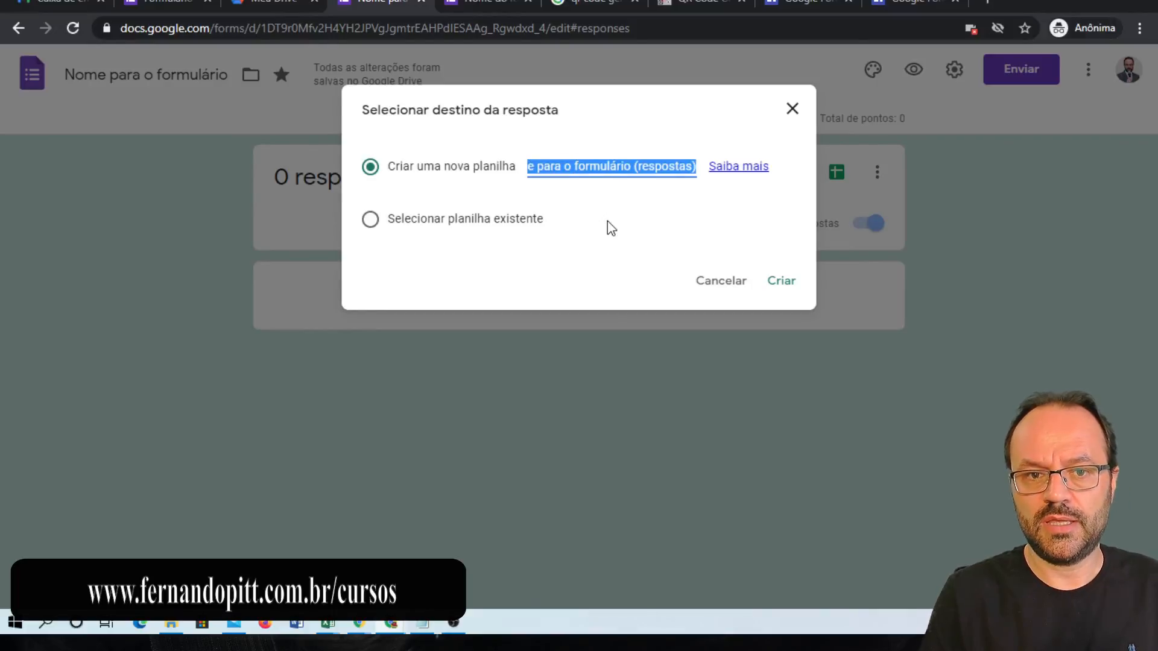
text(respostas ao nosso formulário)
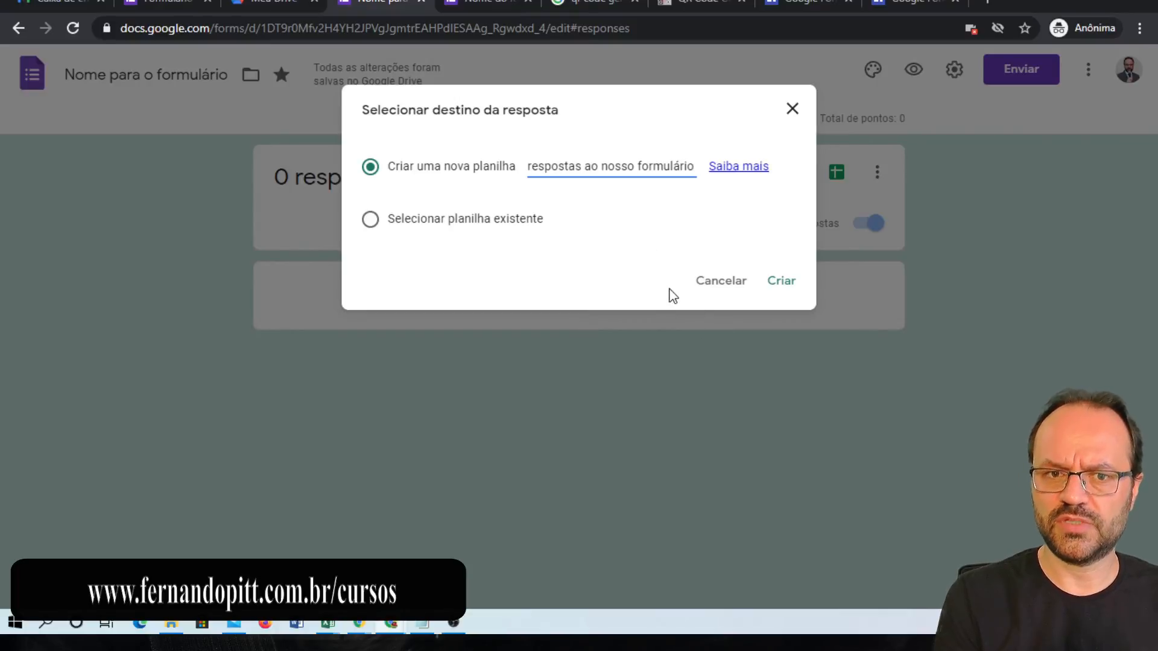
click(783, 282)
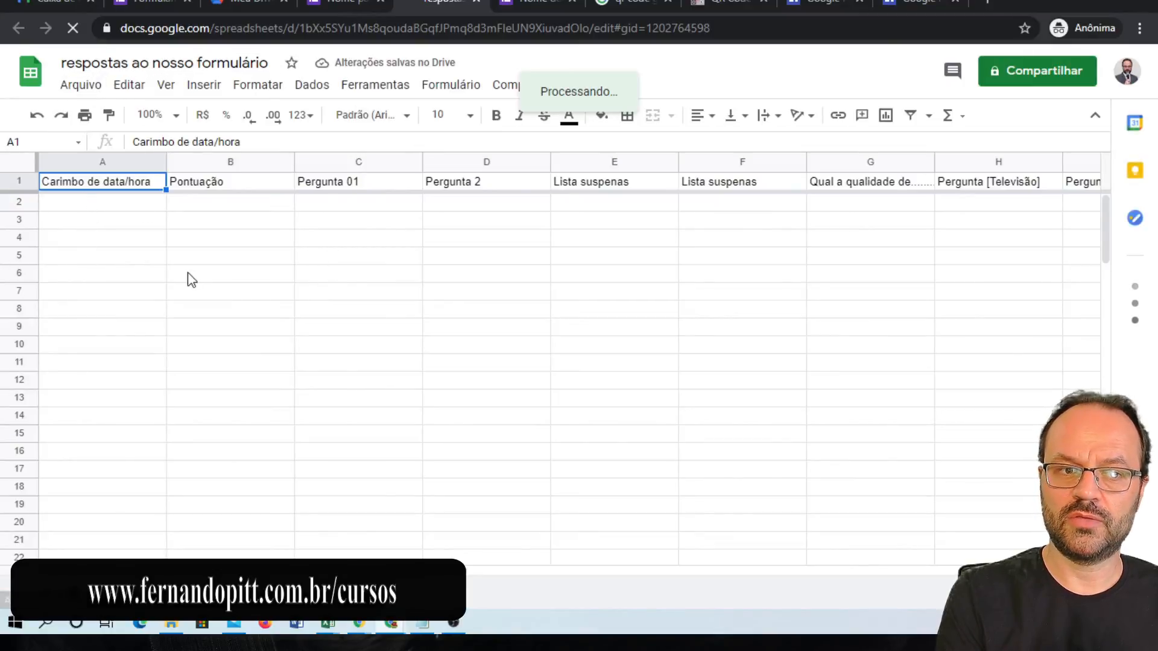
scroll(351, 339, down, 1)
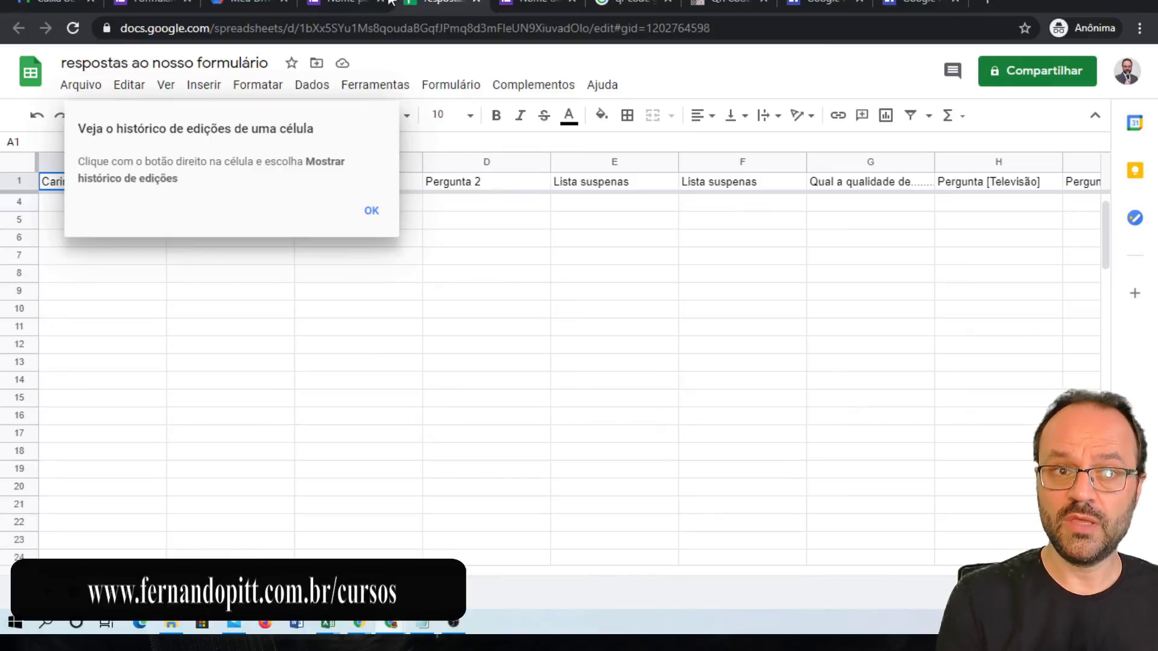
- Return to the form's questions in the editor and open the form's preview
click(350, 5)
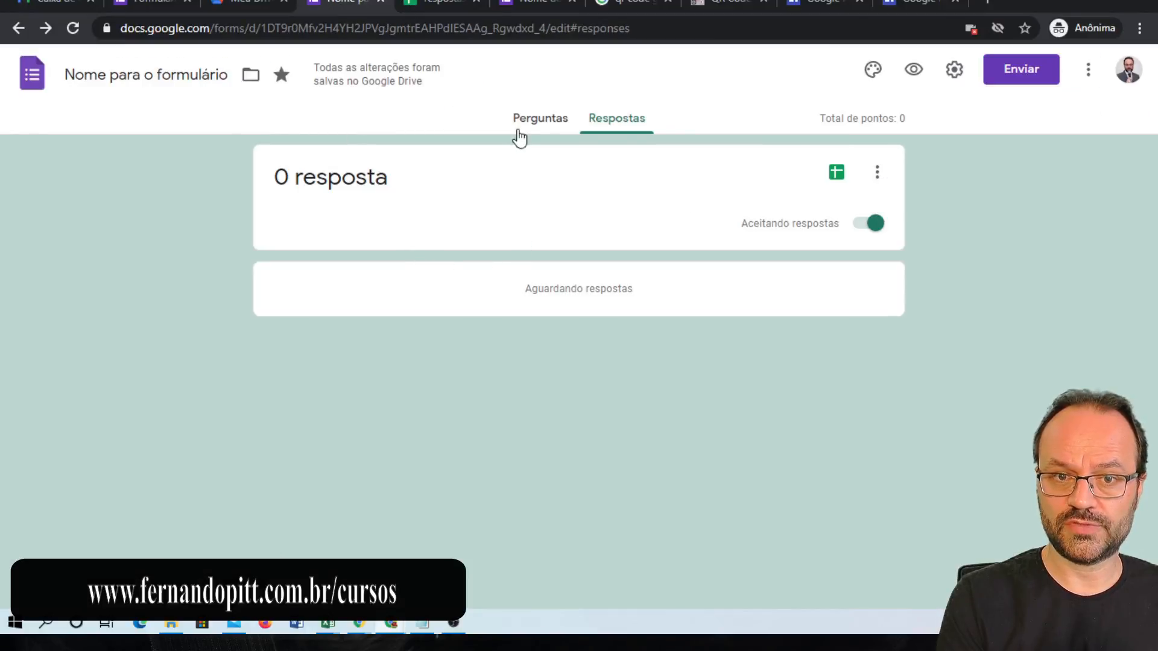
click(537, 120)
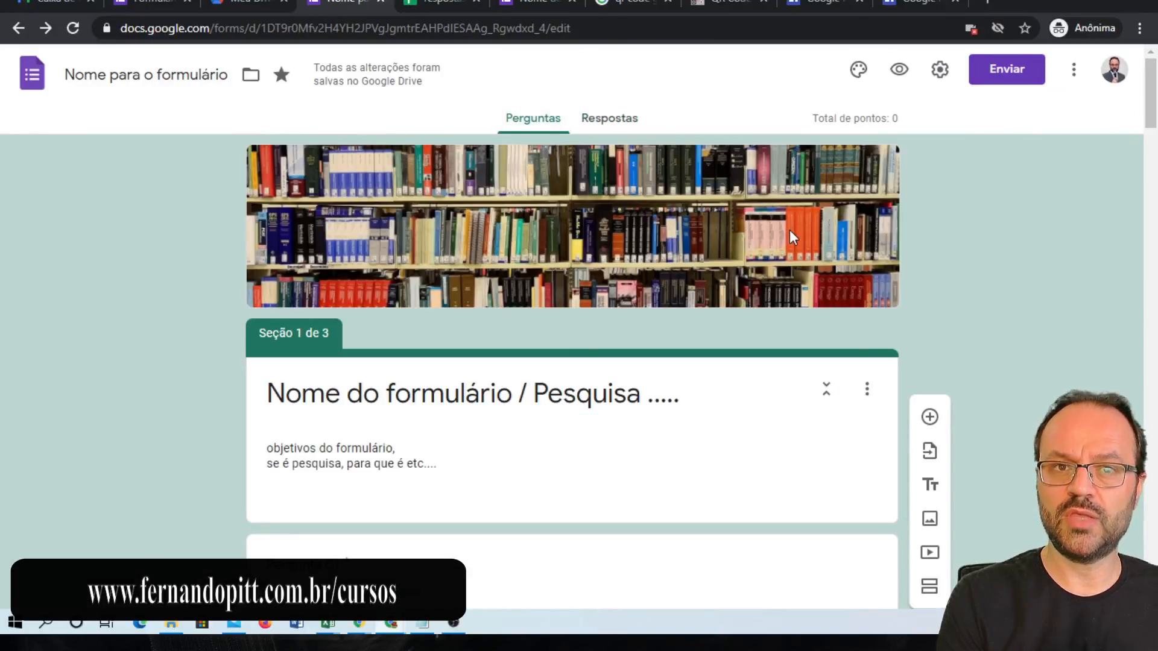
scroll(729, 311, down, 8)
scroll(730, 311, up, 8)
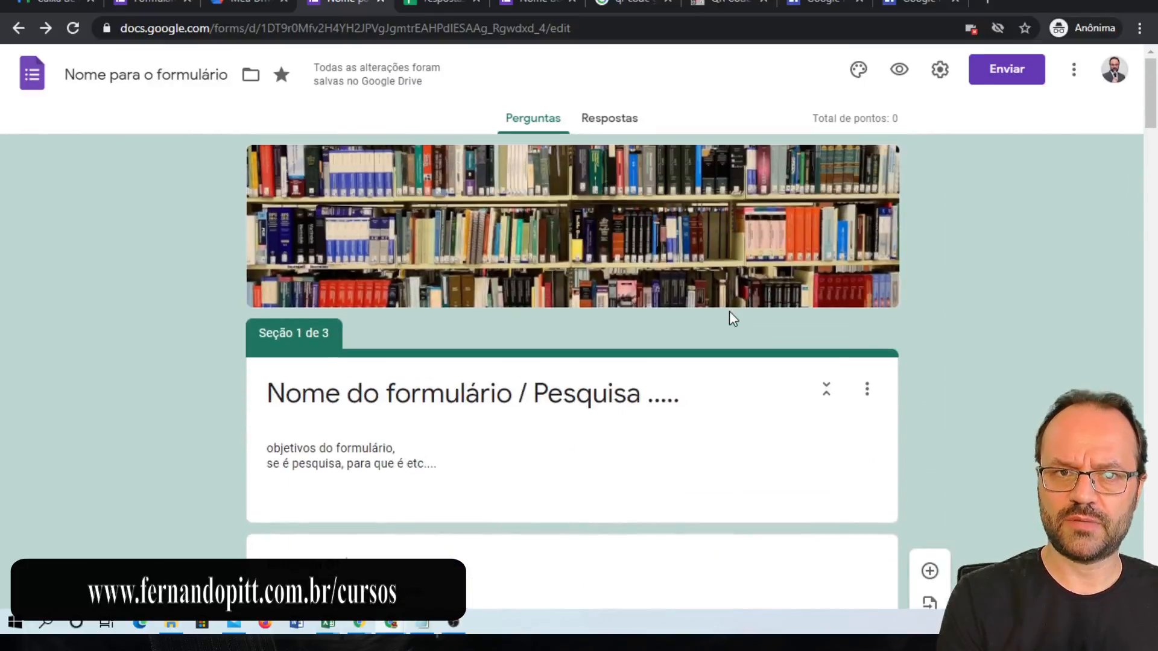
click(898, 72)
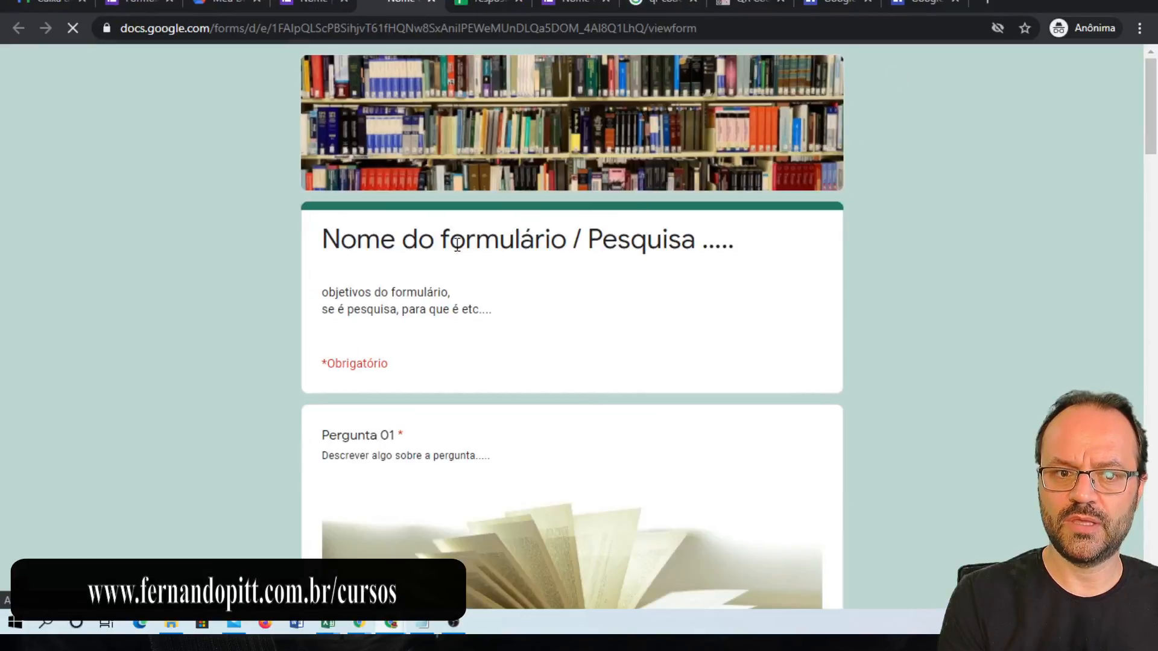
- Answer Pergunta 01 with "Resposta 1" and Pergunta 2 with "resposta 2...." in the form preview
scroll(328, 331, down, 4)
scroll(471, 197, up, 1)
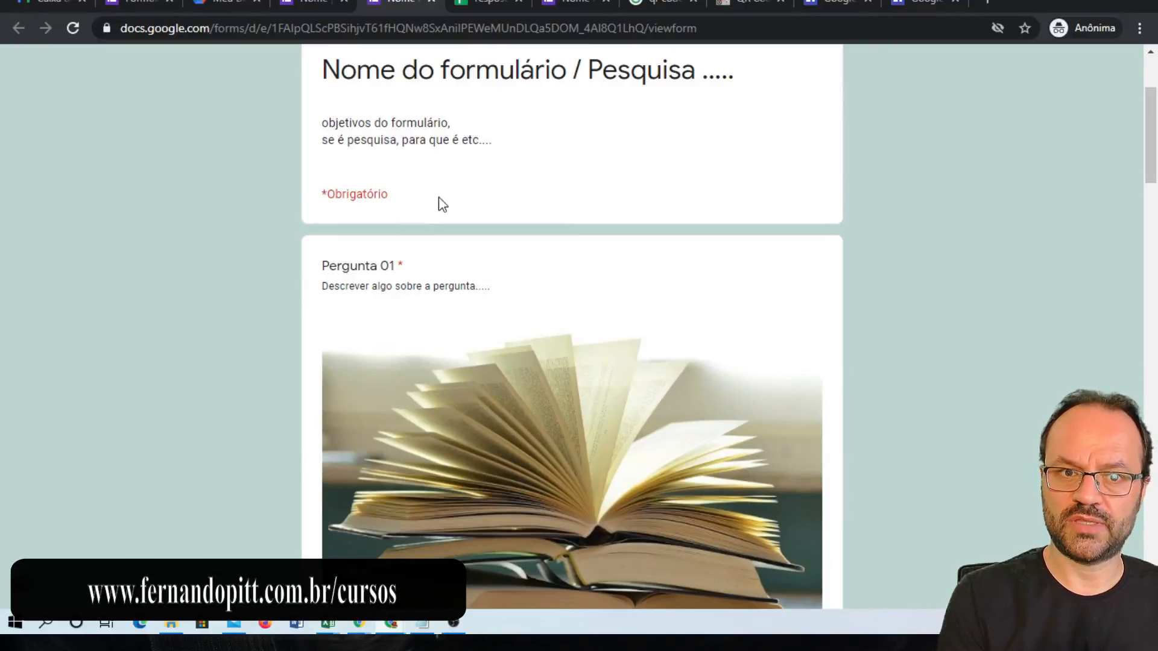
scroll(443, 207, down, 3)
scroll(441, 203, down, 8)
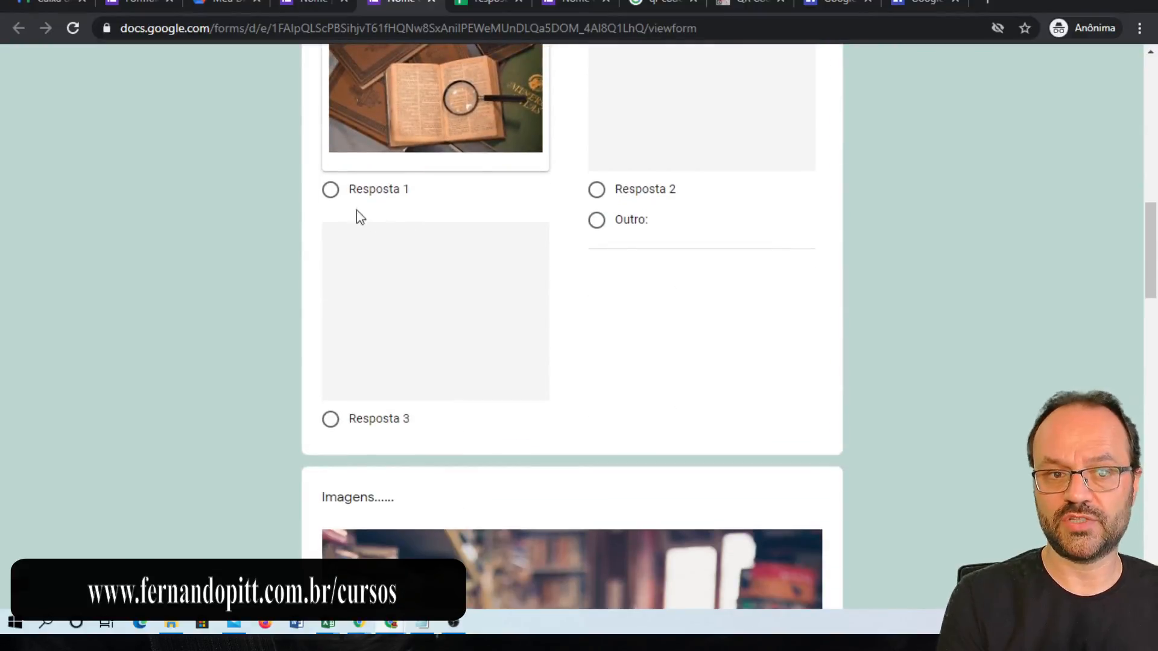
click(329, 194)
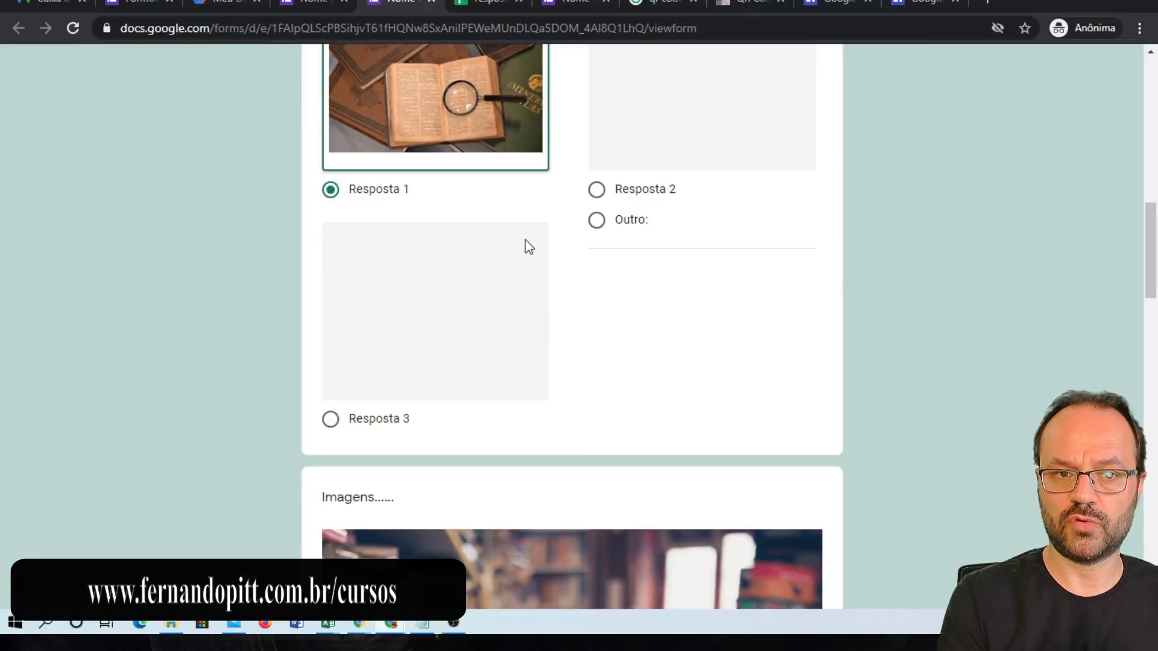
scroll(549, 265, down, 16)
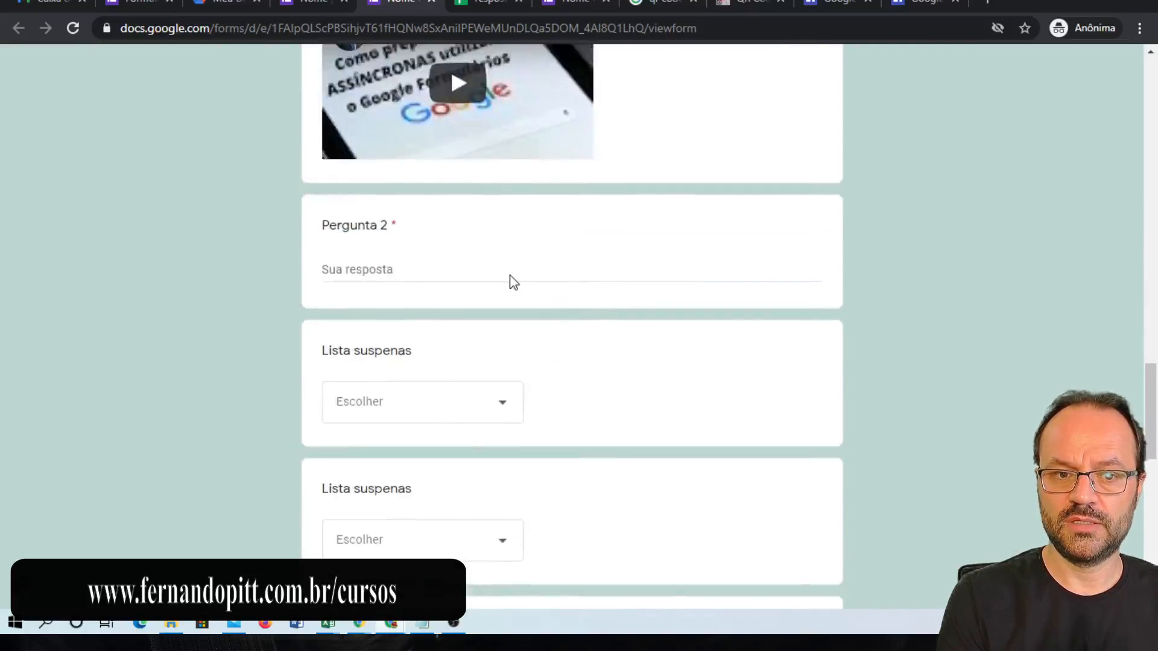
scroll(524, 283, up, 9)
scroll(524, 283, down, 11)
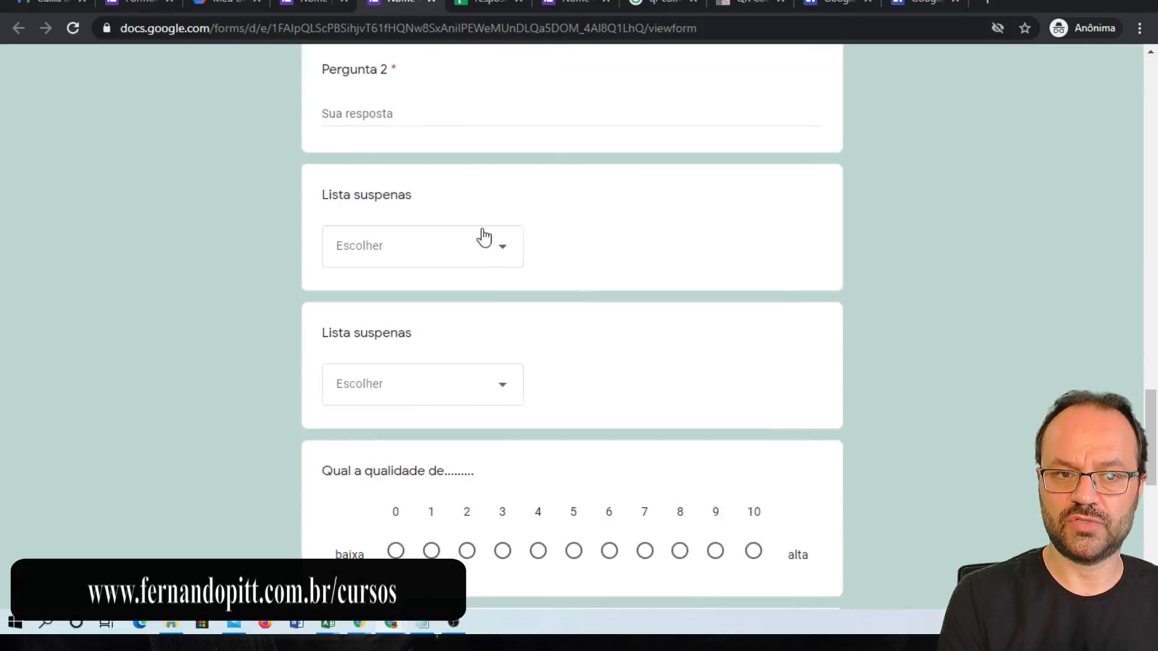
click(413, 110)
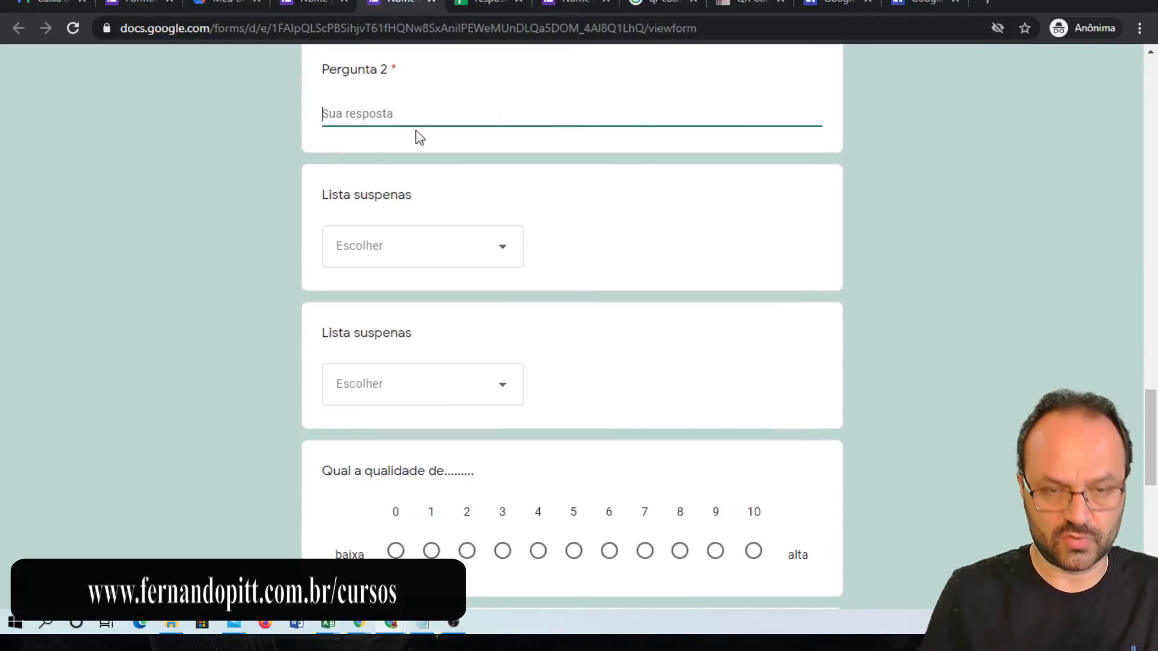
text(resposta 2....)
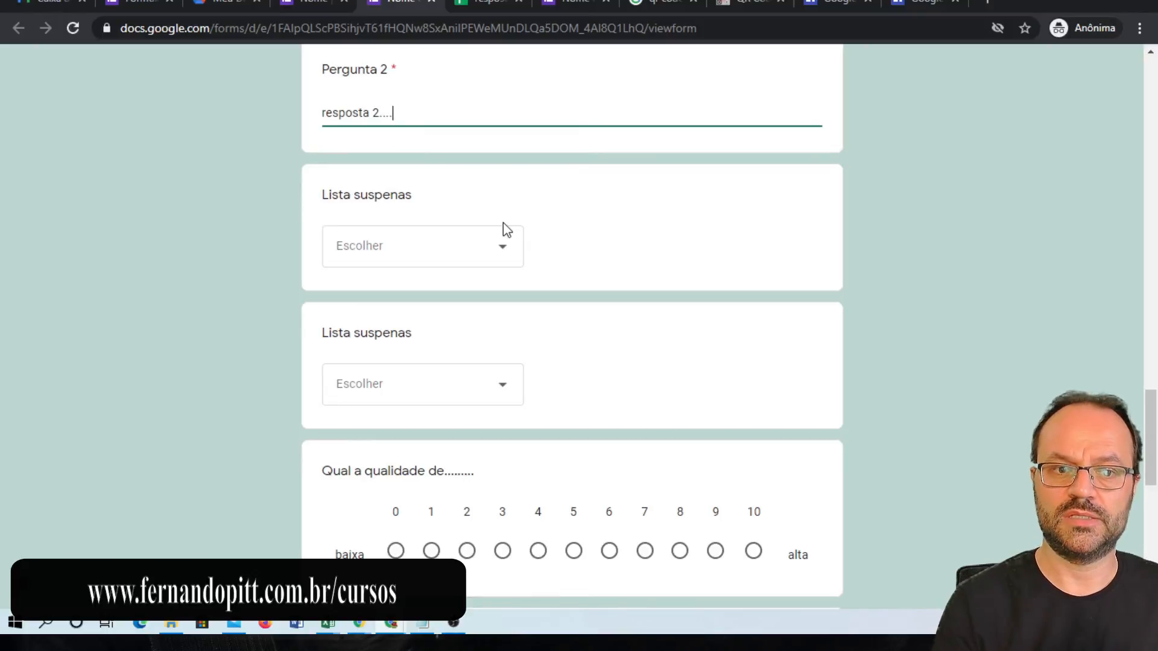
- Choose "Opção 2" in the first "Lista suspenas" question and "Opção 4" in the second one
click(486, 249)
click(384, 343)
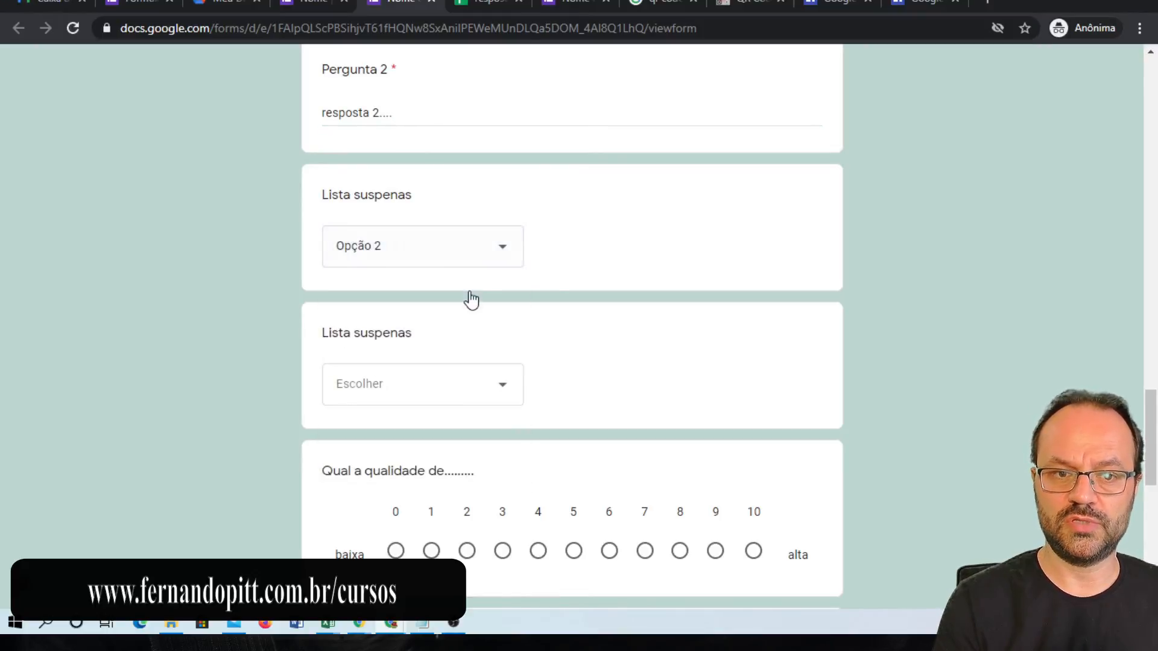
scroll(479, 311, down, 1)
click(444, 315)
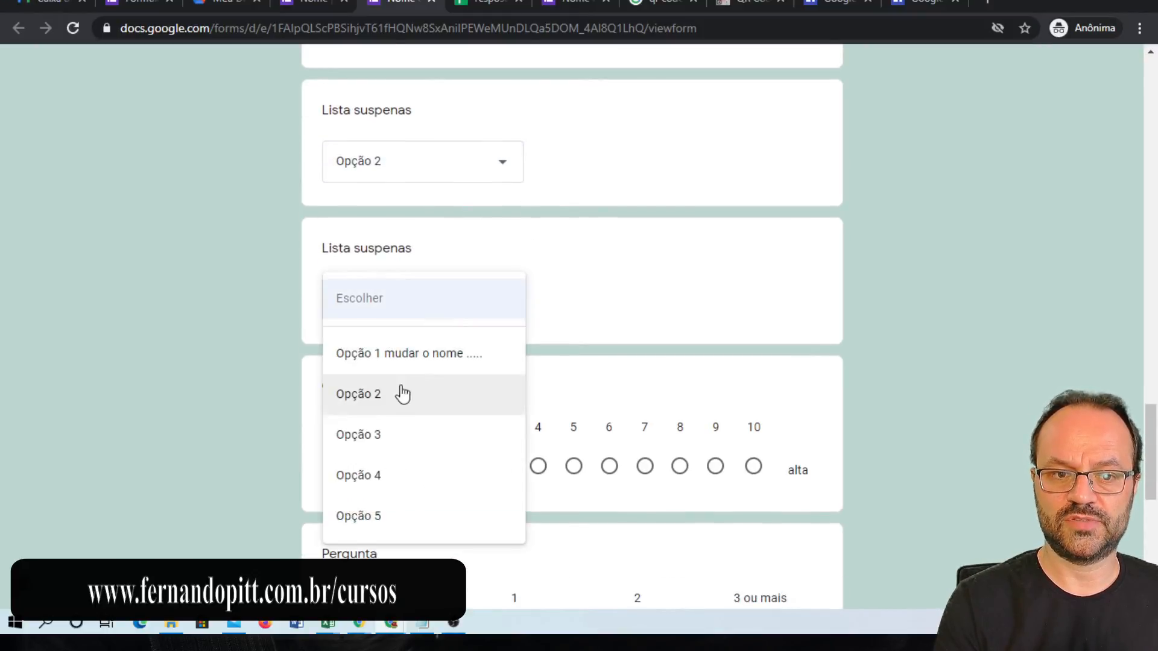
click(389, 475)
- Rate the "Qual a qualidade de" scale as 8 and choose 1 for Televisão, Rádio, Celular and Carros in the grid question
scroll(609, 301, down, 4)
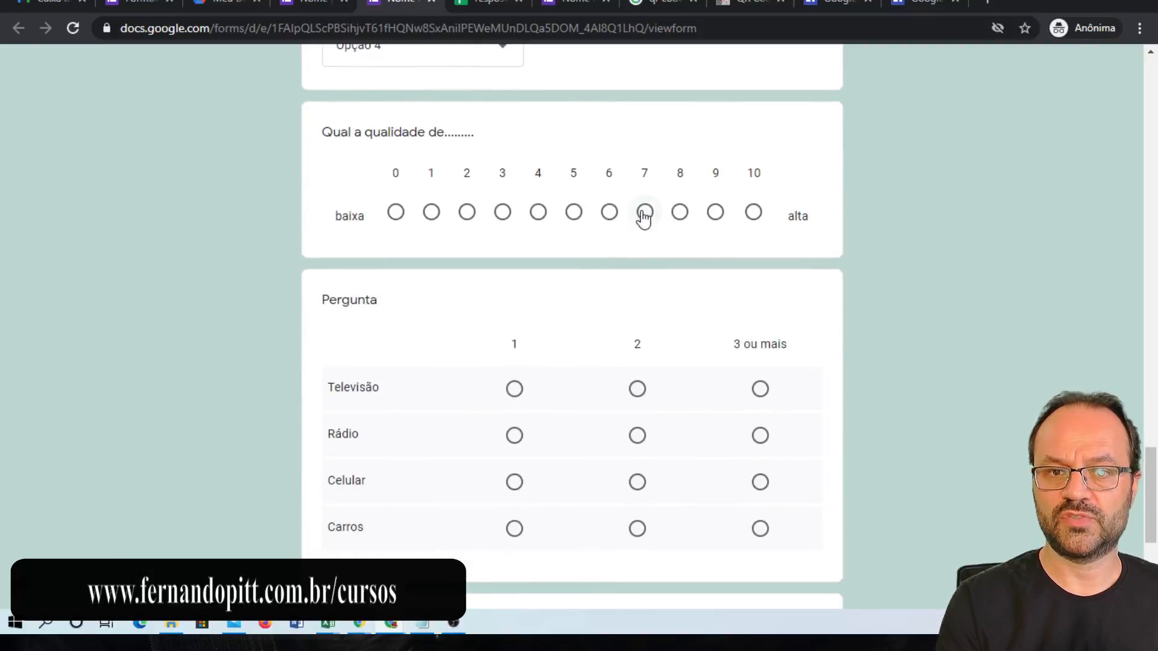
click(678, 216)
scroll(703, 287, down, 4)
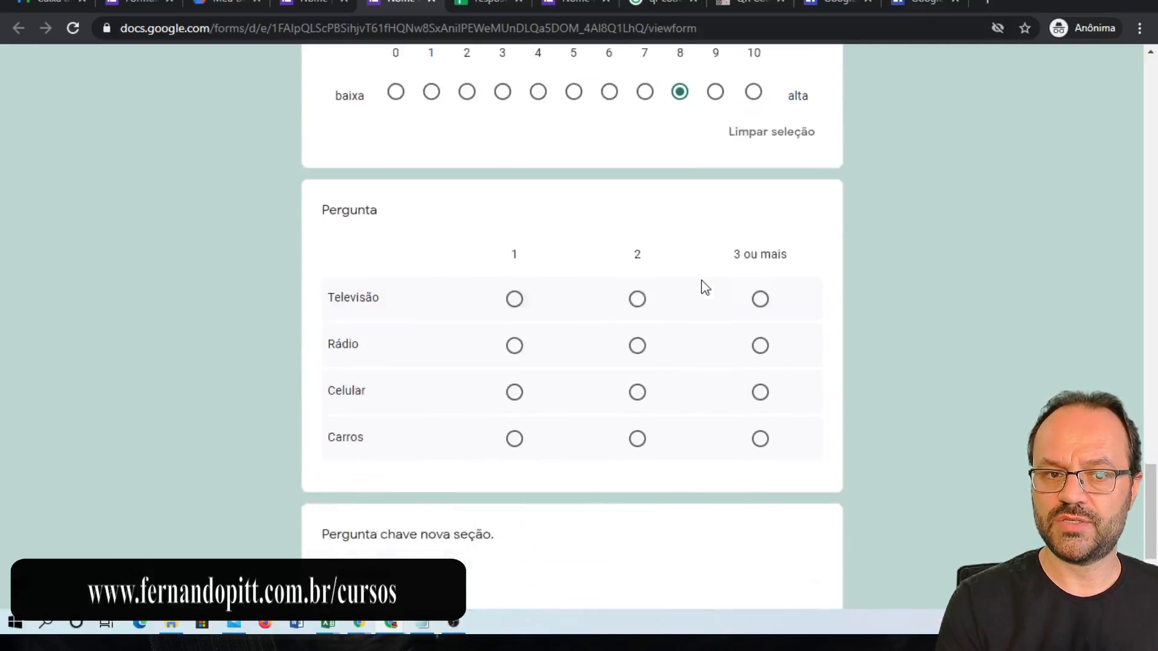
click(515, 166)
click(514, 212)
click(515, 258)
click(514, 305)
scroll(503, 319, down, 2)
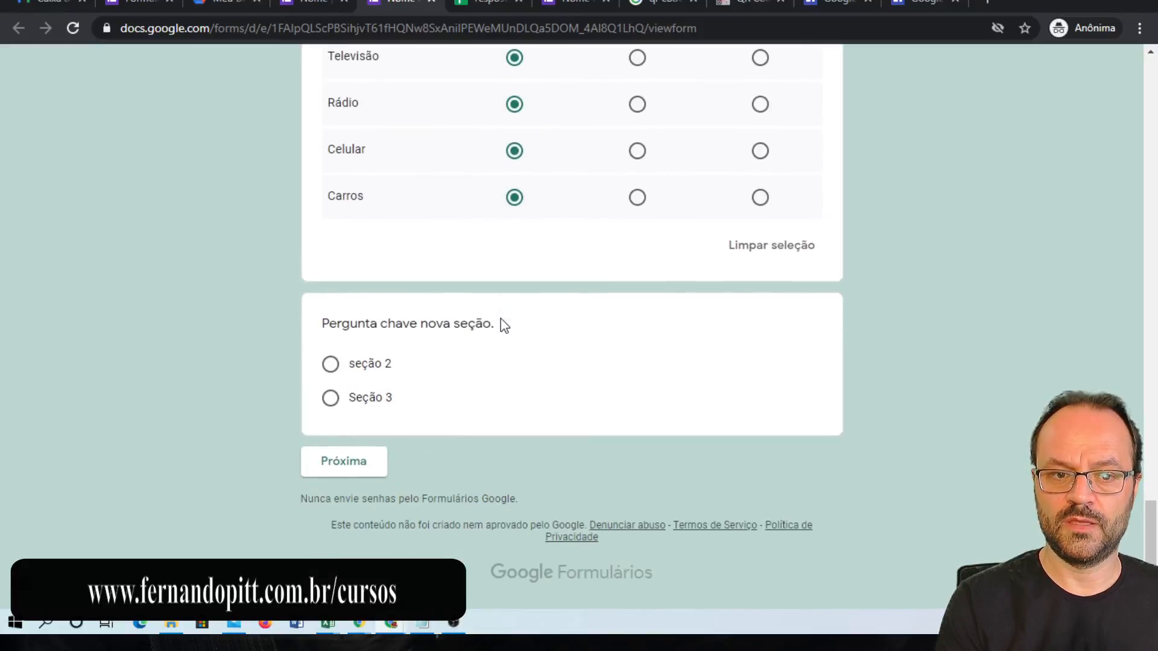
- Choose "seção 2" for the section question, answer "Pergunta 1 da Seção 2" with "Opção 1" and submit the form
click(331, 363)
scroll(386, 422, down, 1)
click(372, 480)
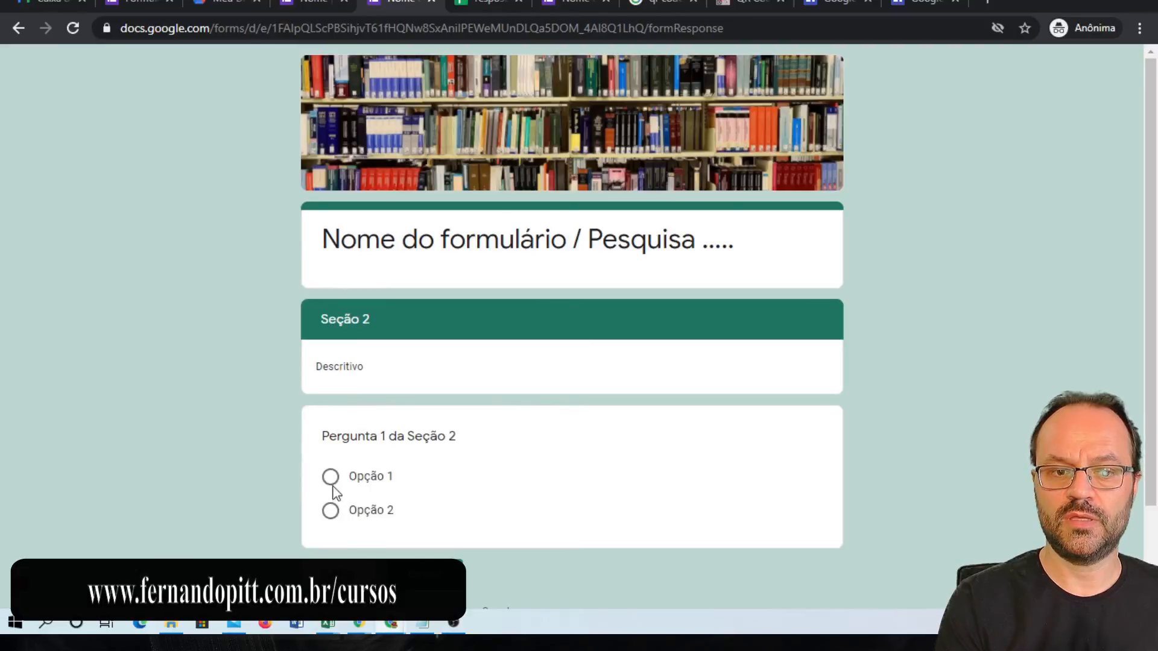
click(331, 480)
scroll(465, 444, down, 3)
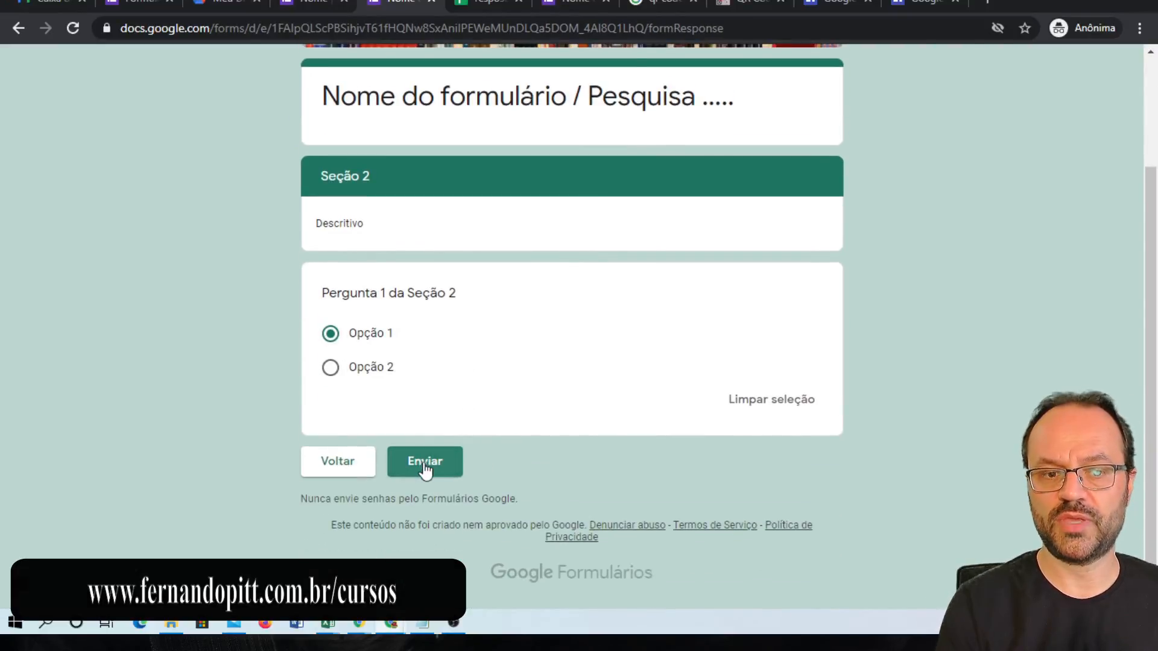
click(425, 463)
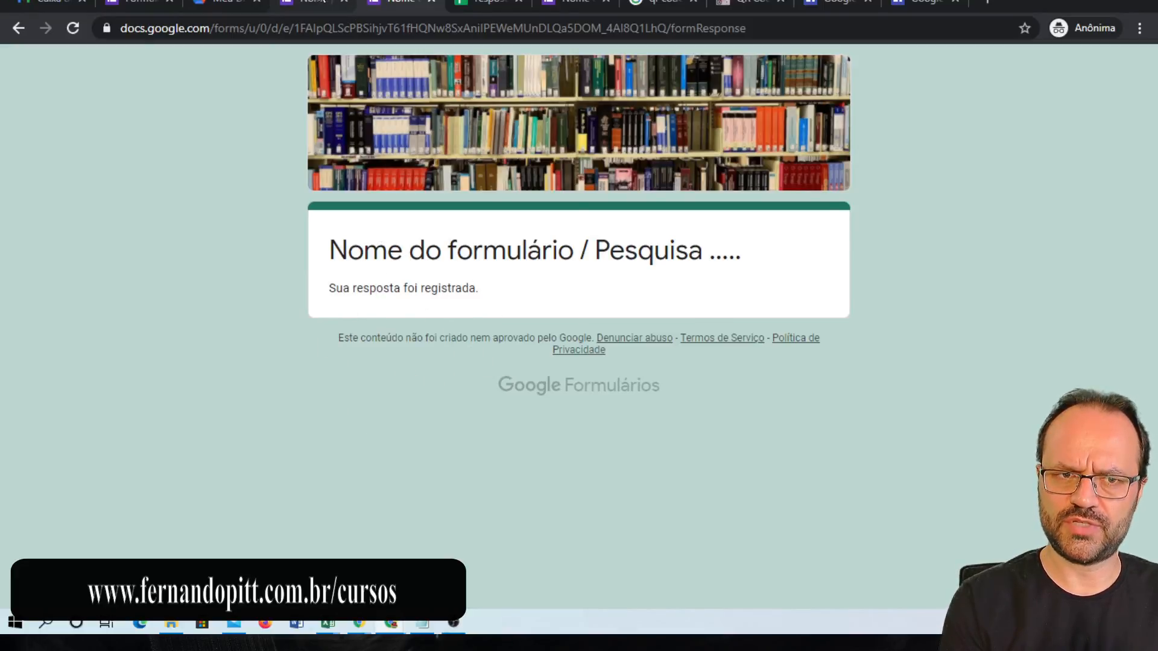
- Review the form's general settings against the submission confirmation page and close them without saving
key(ctrl+Page_Up)
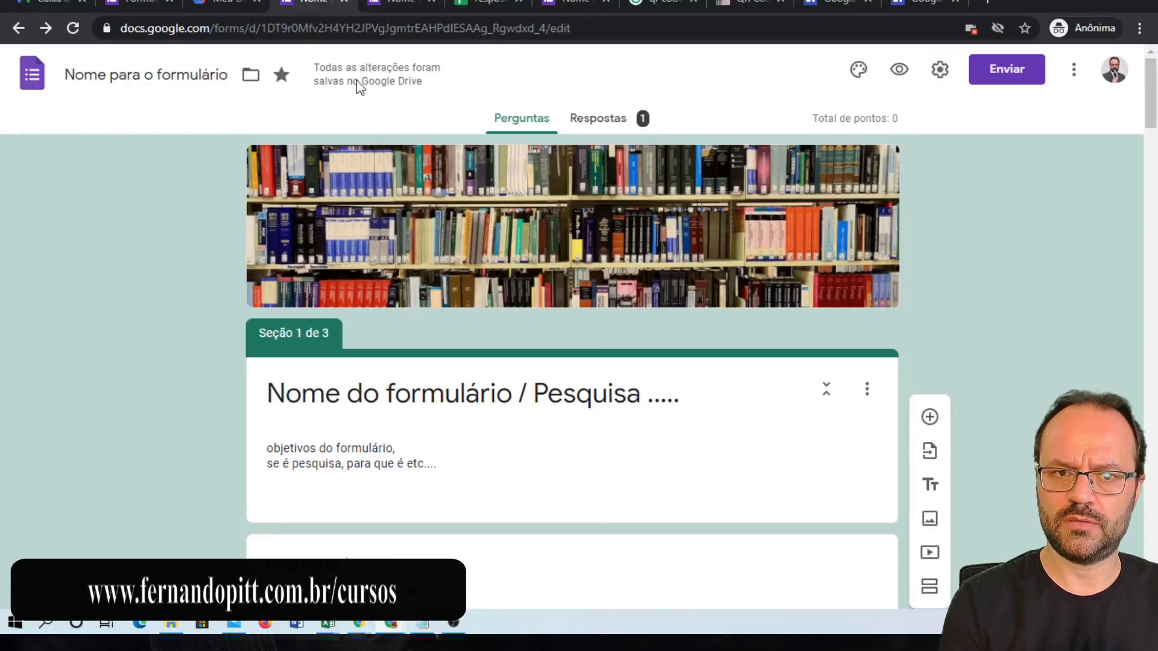
click(940, 70)
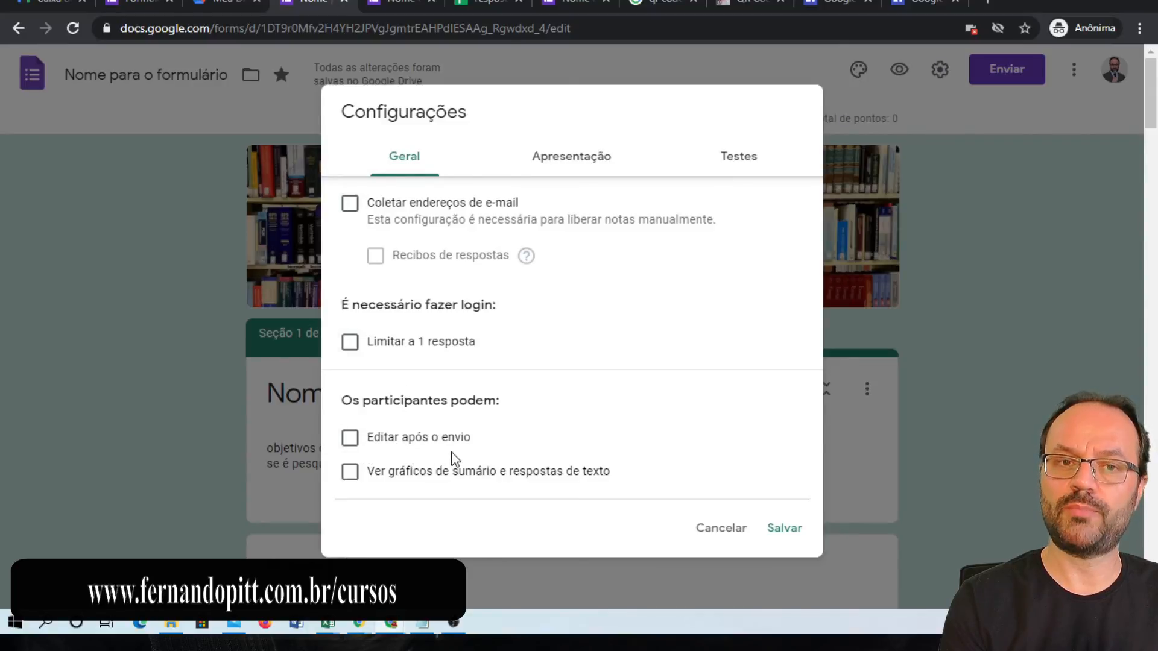
key(ctrl+Tab)
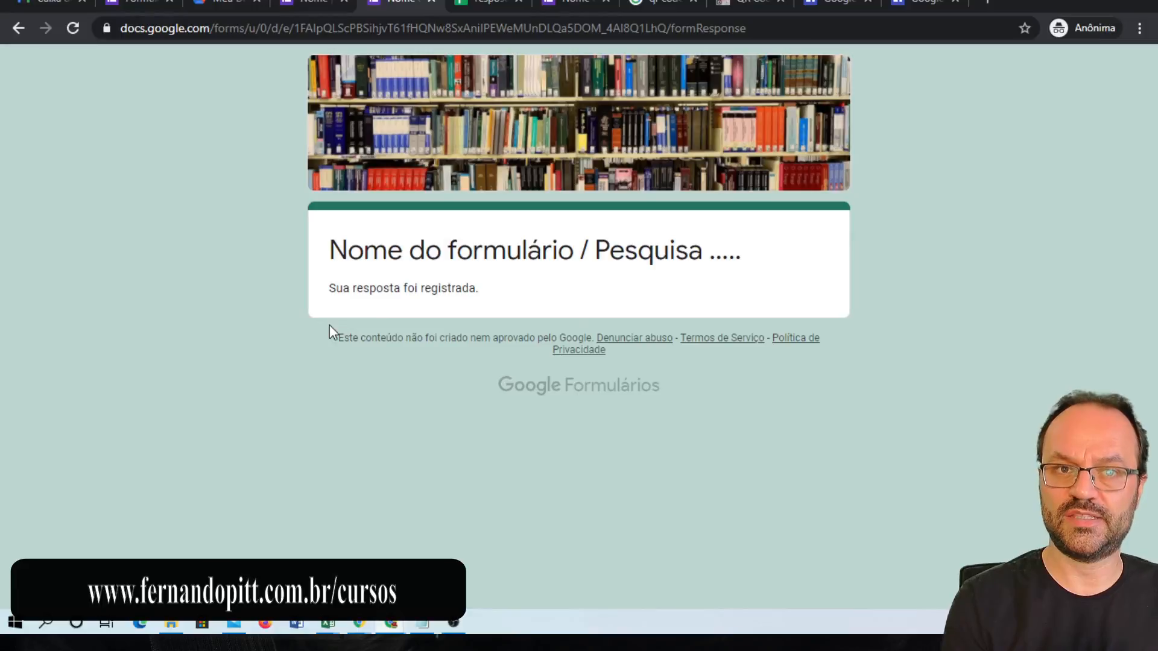
click(314, 5)
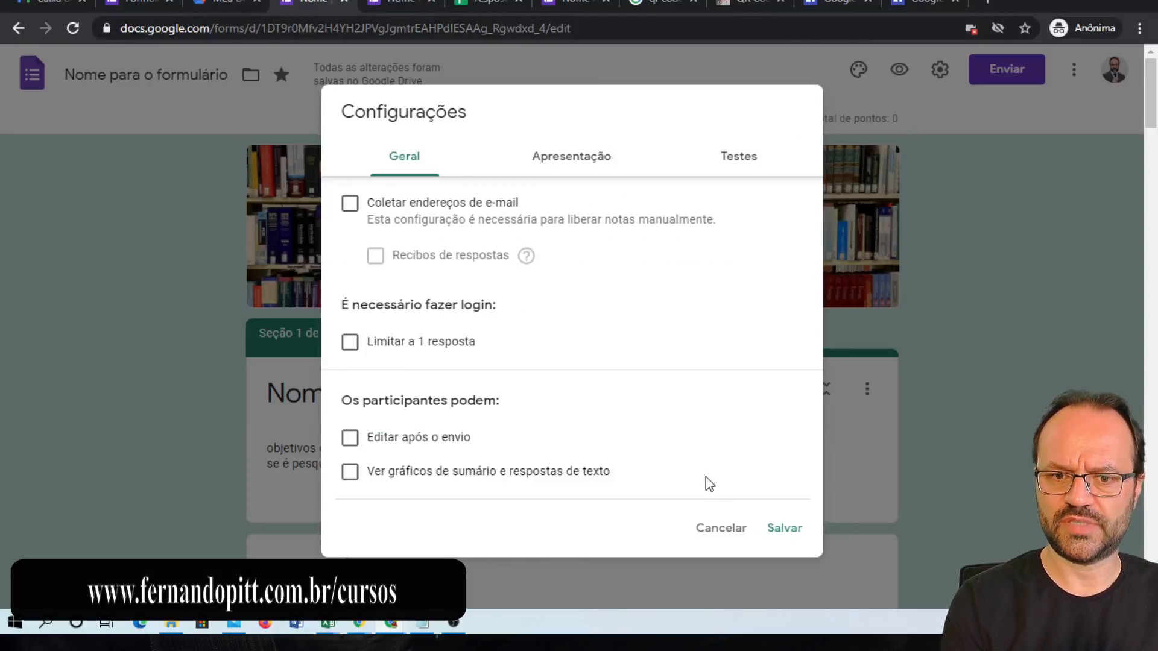
click(721, 527)
- Examine the summary charts of the form's responses, from the points distribution to the grid question
click(606, 121)
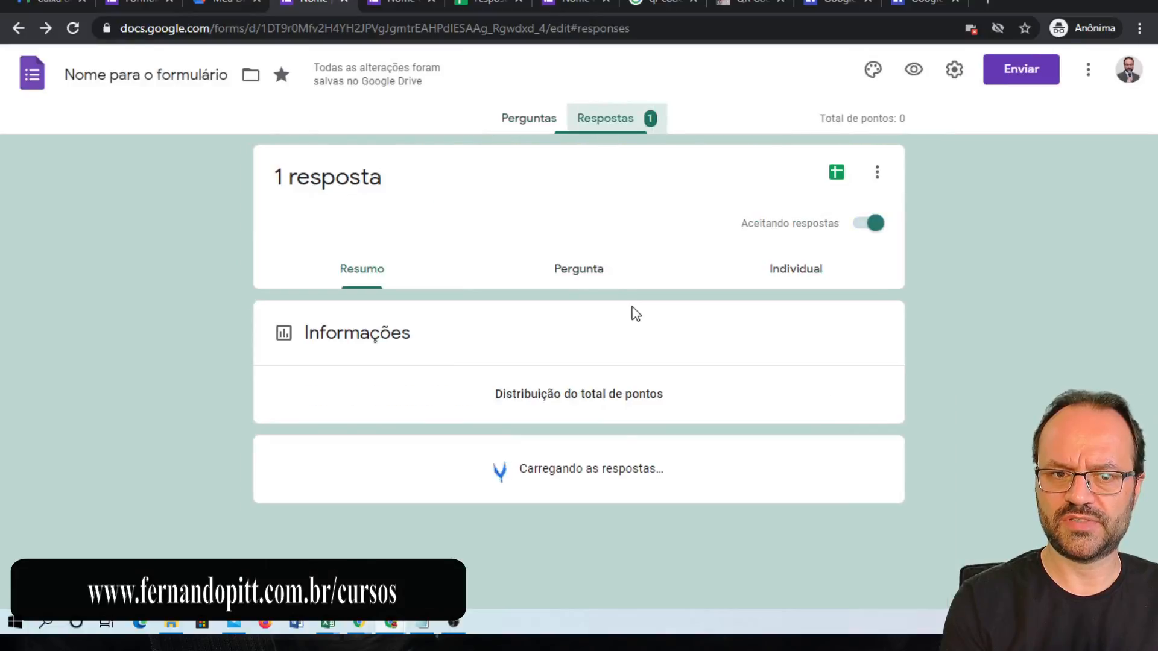
scroll(479, 343, down, 4)
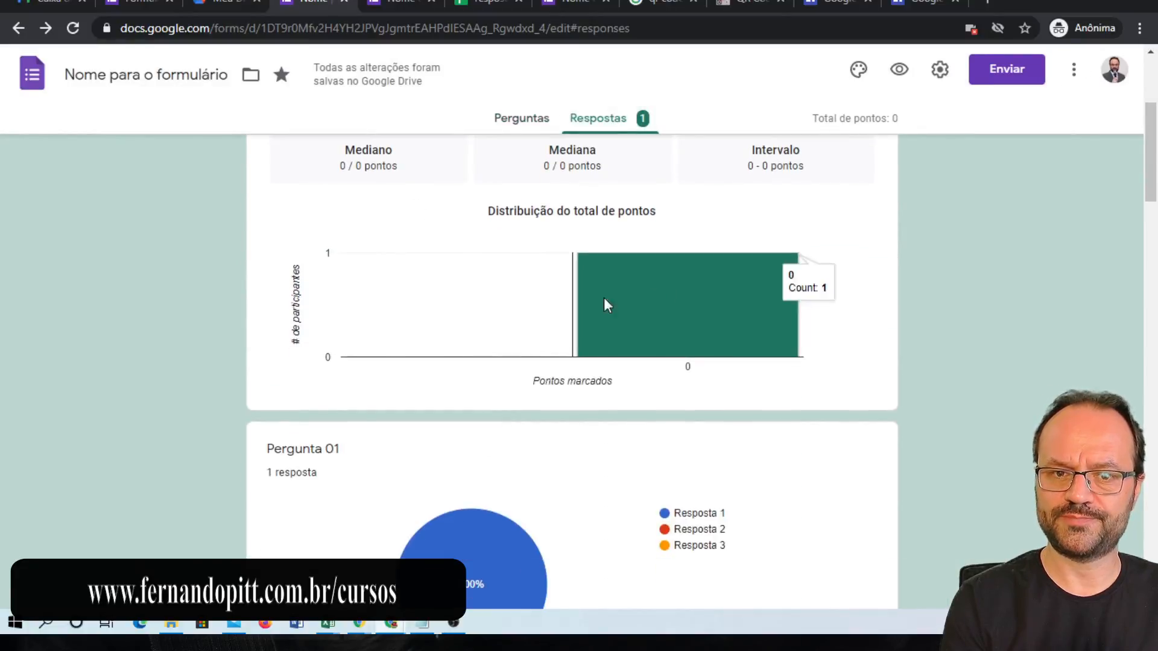
scroll(380, 311, down, 5)
scroll(428, 379, down, 15)
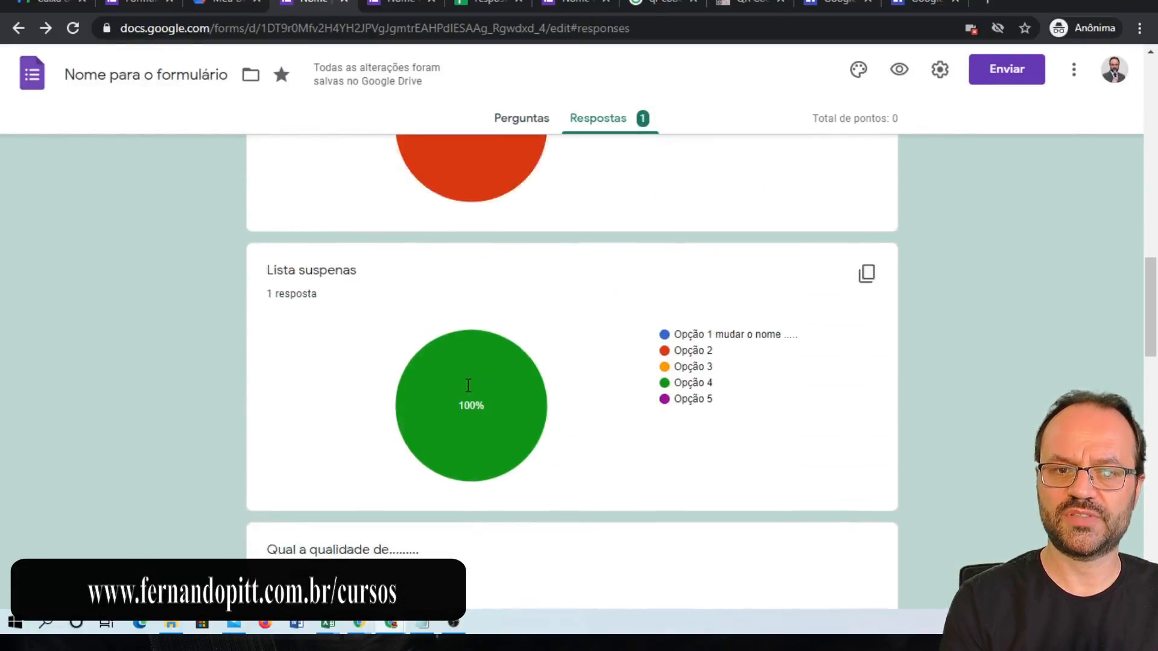
scroll(492, 422, up, 12)
scroll(491, 421, down, 12)
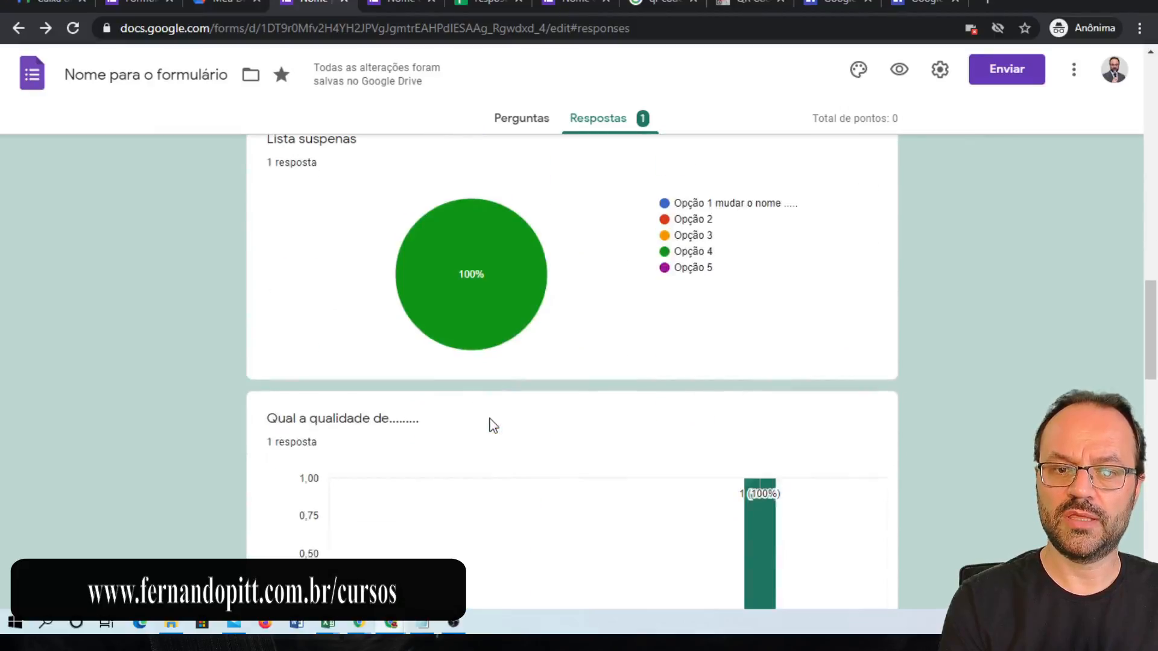
scroll(535, 401, down, 1)
scroll(534, 401, down, 2)
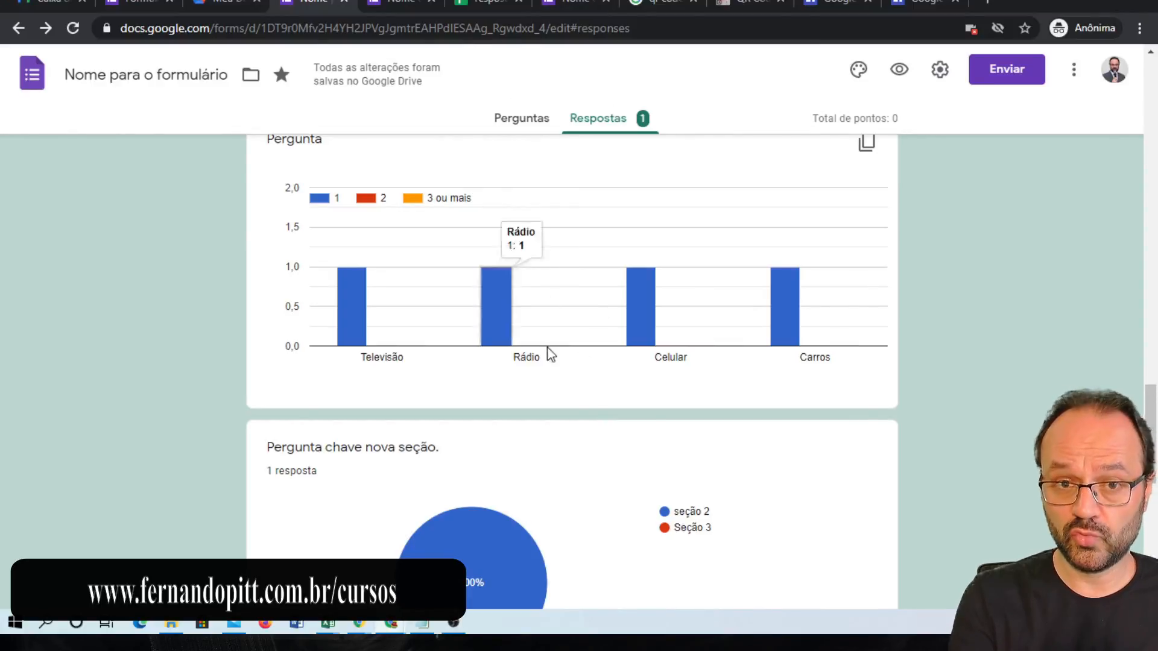
scroll(659, 258, up, 8)
scroll(656, 258, up, 10)
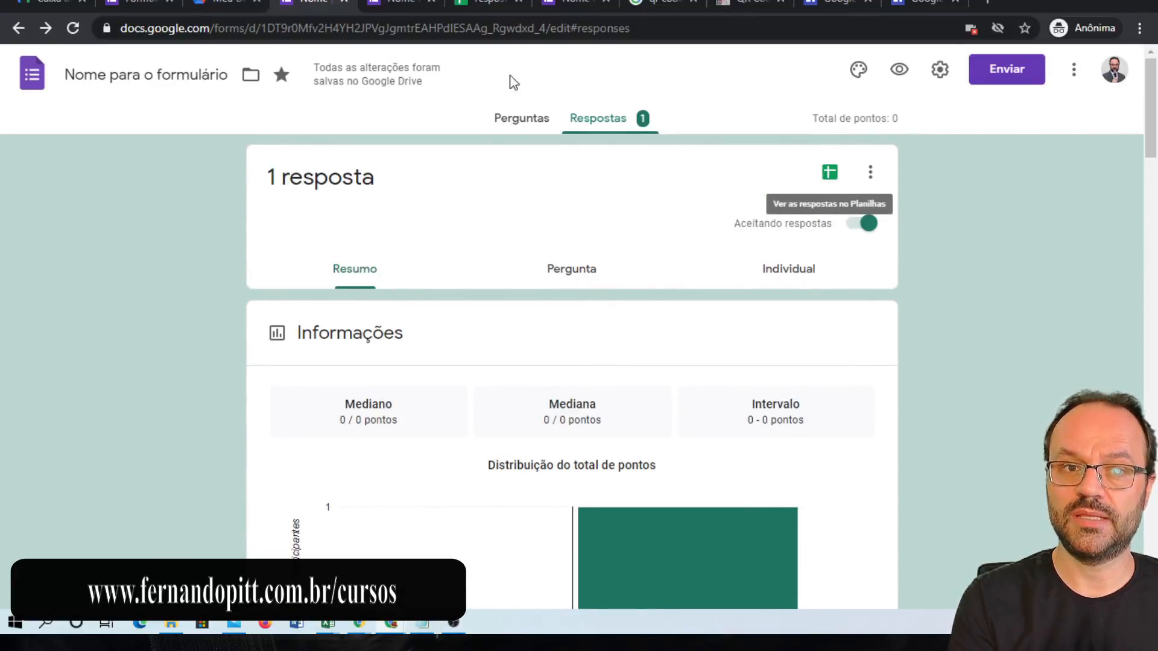
- Open the linked response spreadsheet, dismiss the edit history tip and reload the sheet to check the submitted answers
click(835, 179)
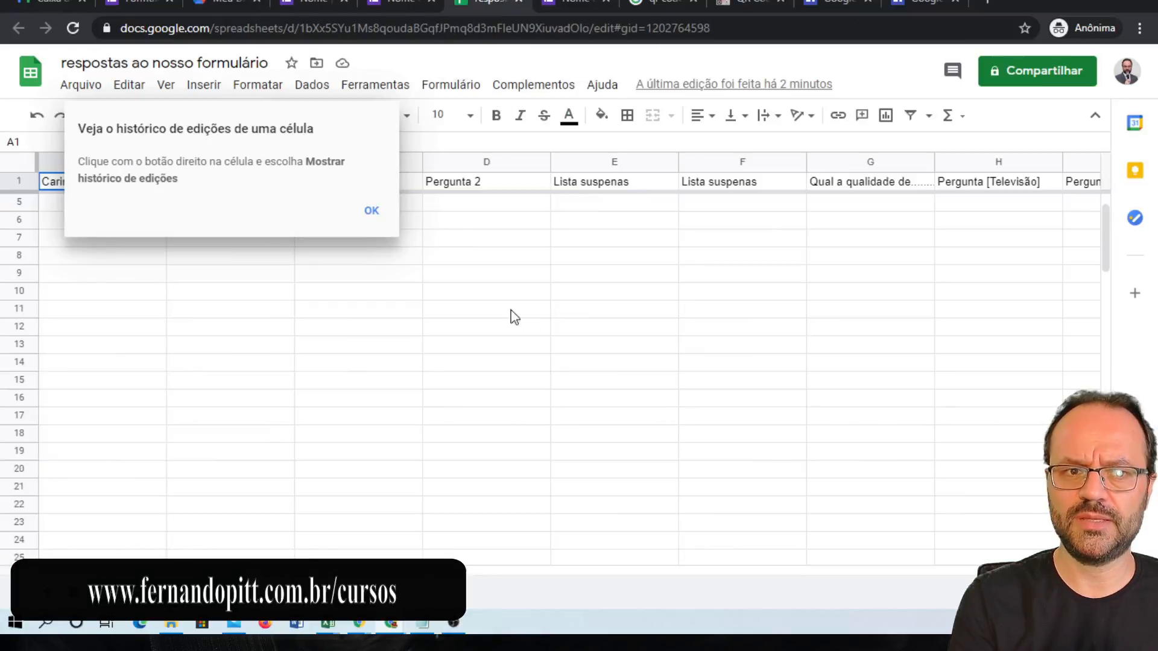
click(371, 211)
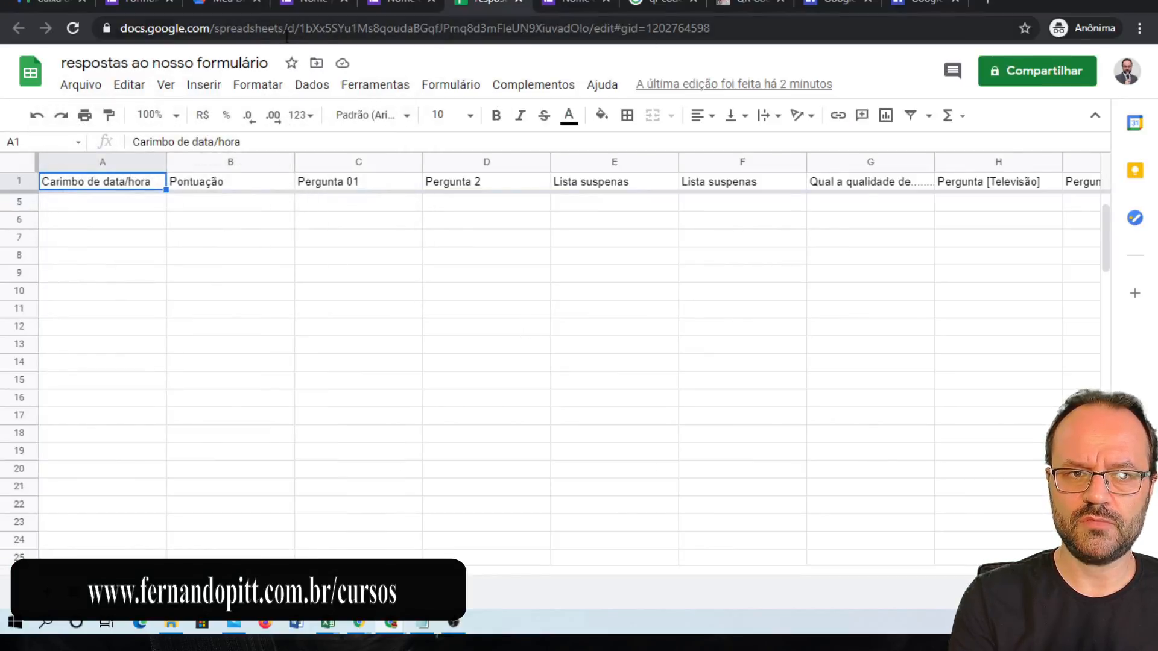
click(283, 36)
key(Return)
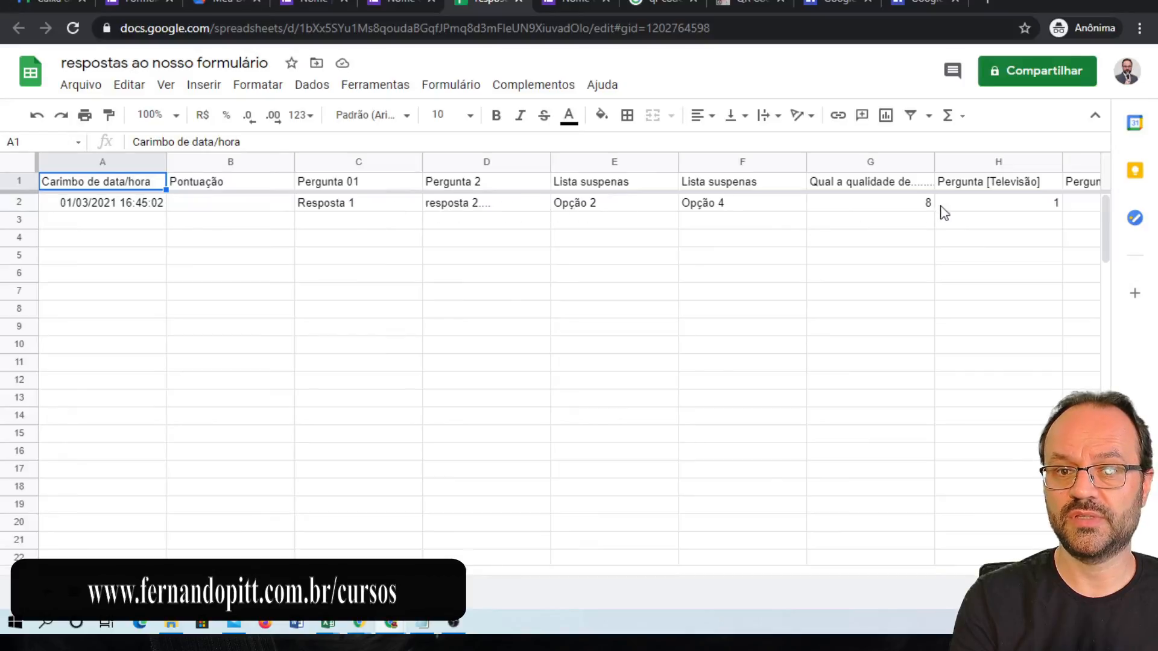
scroll(473, 555, right, 3)
mouse_move(473, 555)
mouse_down()
mouse_move(827, 538)
mouse_move(574, 590)
mouse_move(477, 572)
mouse_up()
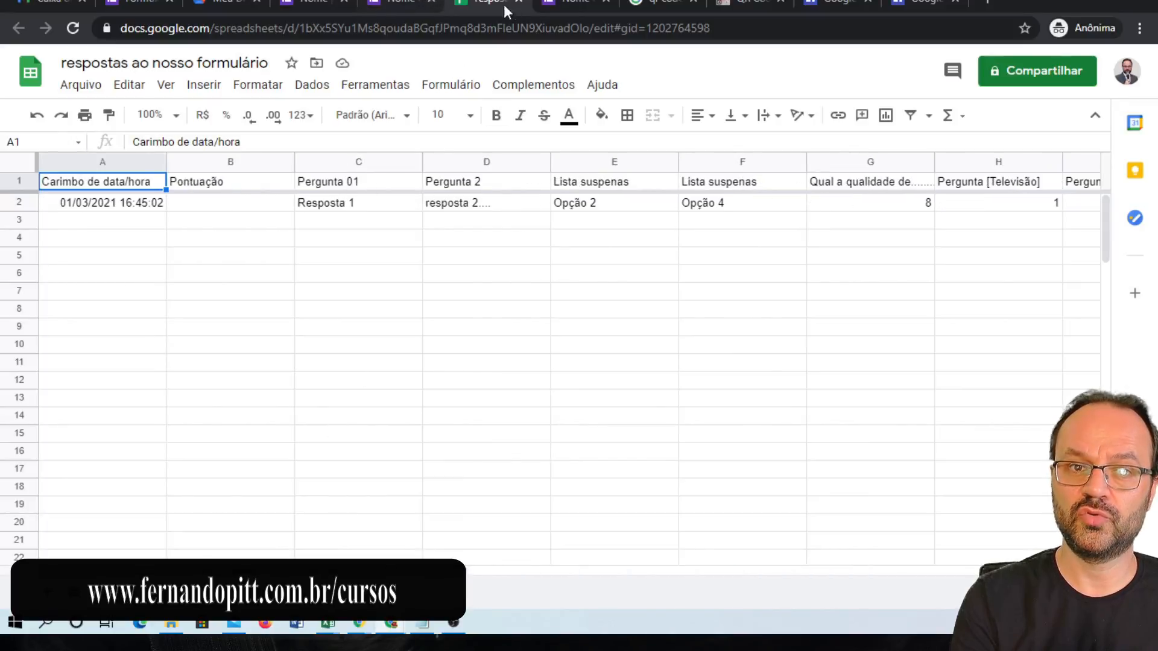
- Return to the form's response summary and view the responses by question for Pergunta 01
click(313, 3)
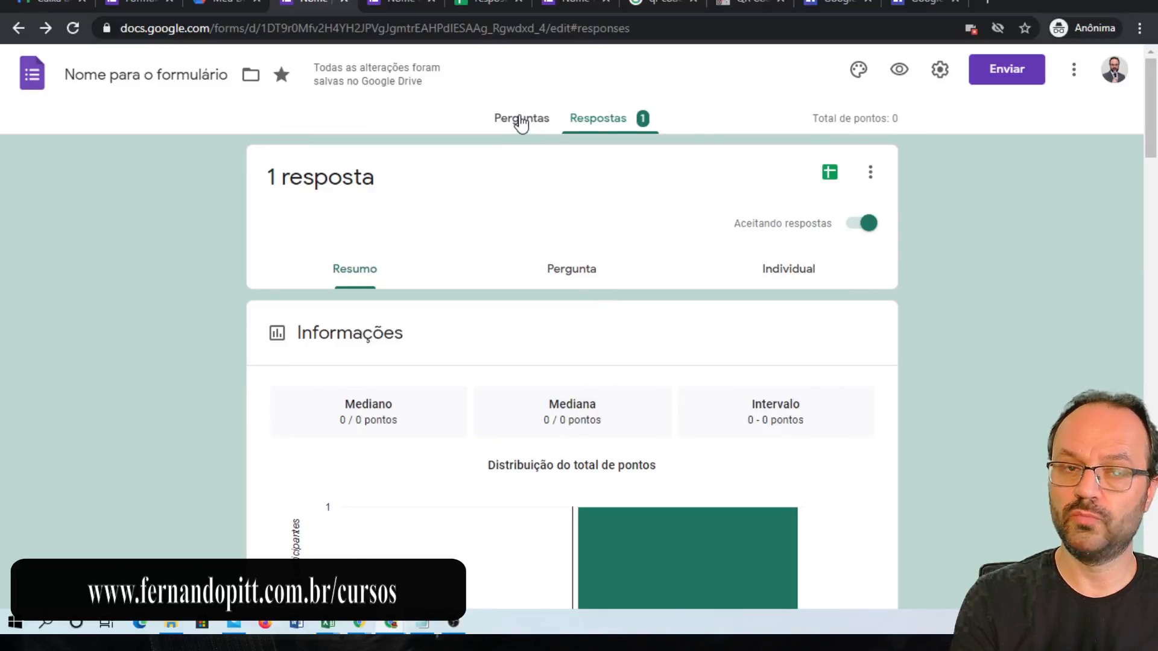
scroll(545, 326, down, 10)
scroll(529, 415, up, 6)
scroll(526, 414, up, 5)
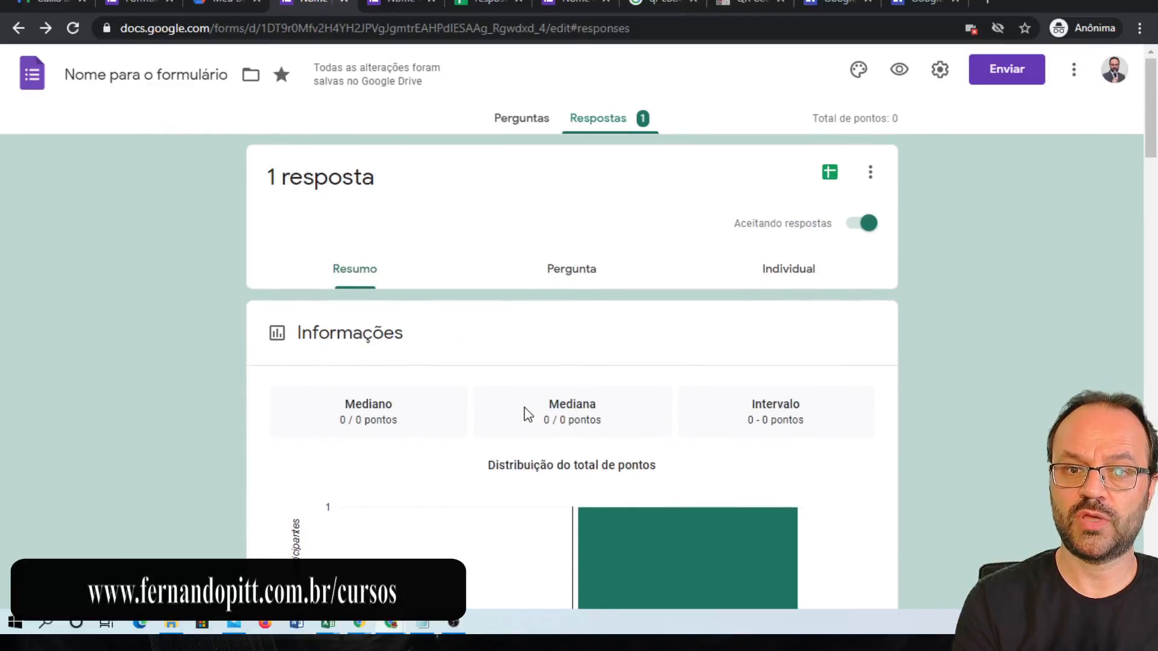
click(578, 283)
scroll(458, 386, down, 3)
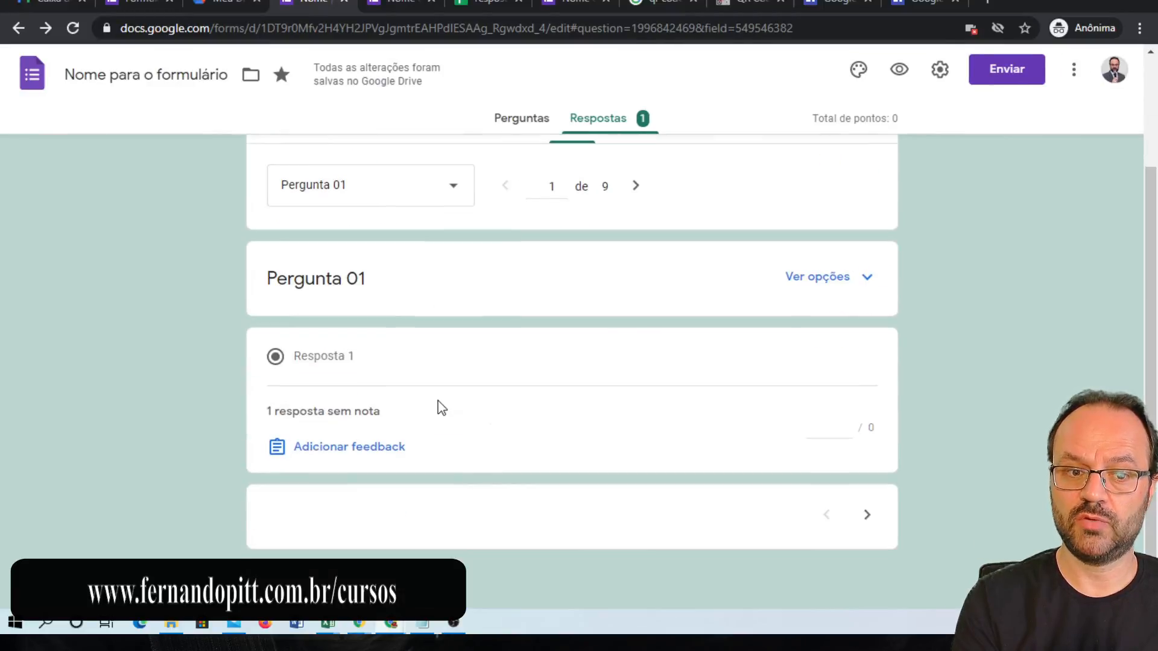
scroll(528, 433, up, 3)
- View the form's responses individually and look through the submitted answers
click(787, 275)
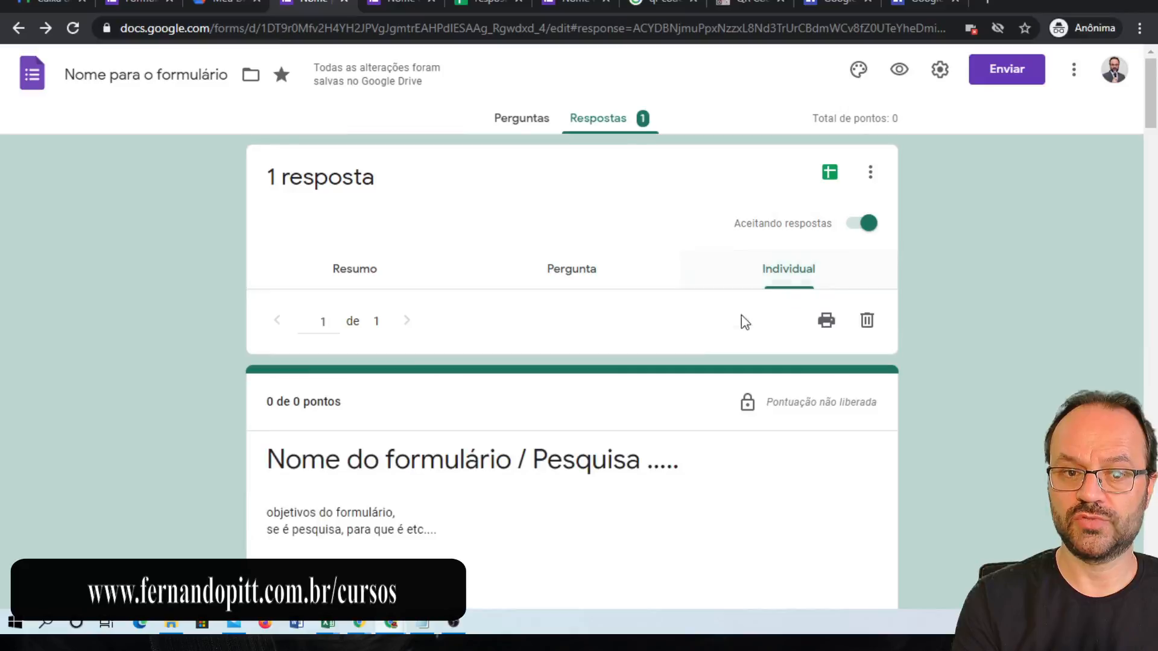
scroll(705, 346, down, 3)
scroll(705, 346, down, 1)
scroll(656, 362, up, 2)
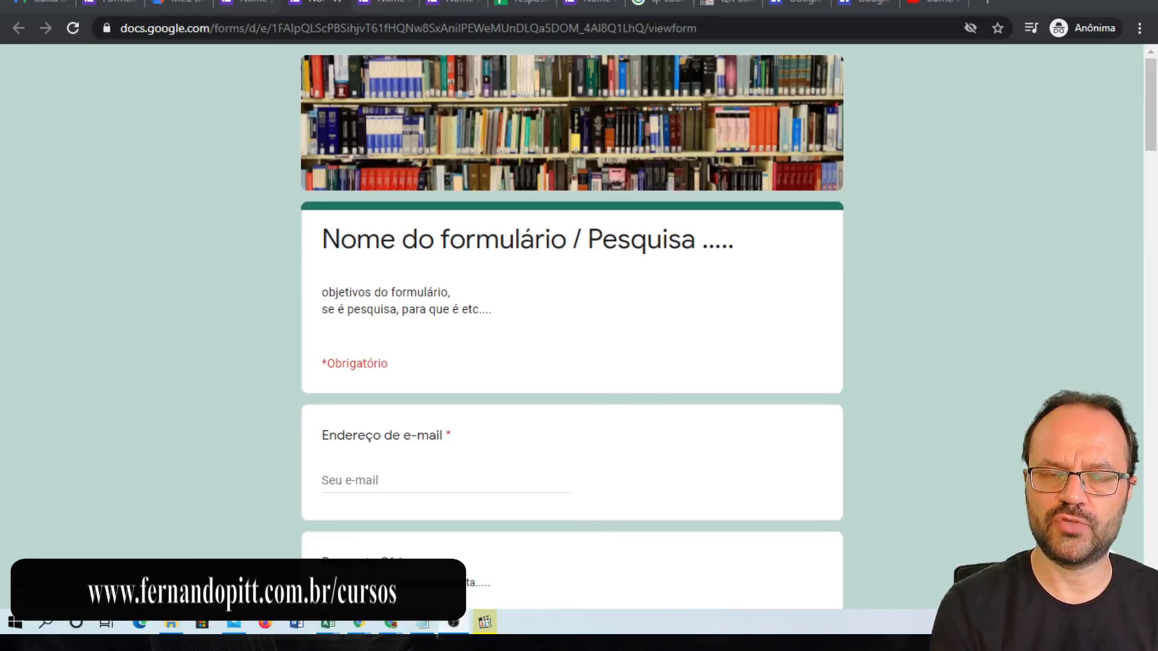
- Save the form's general settings with "Coletar endereços de e-mail" enabled
click(240, 2)
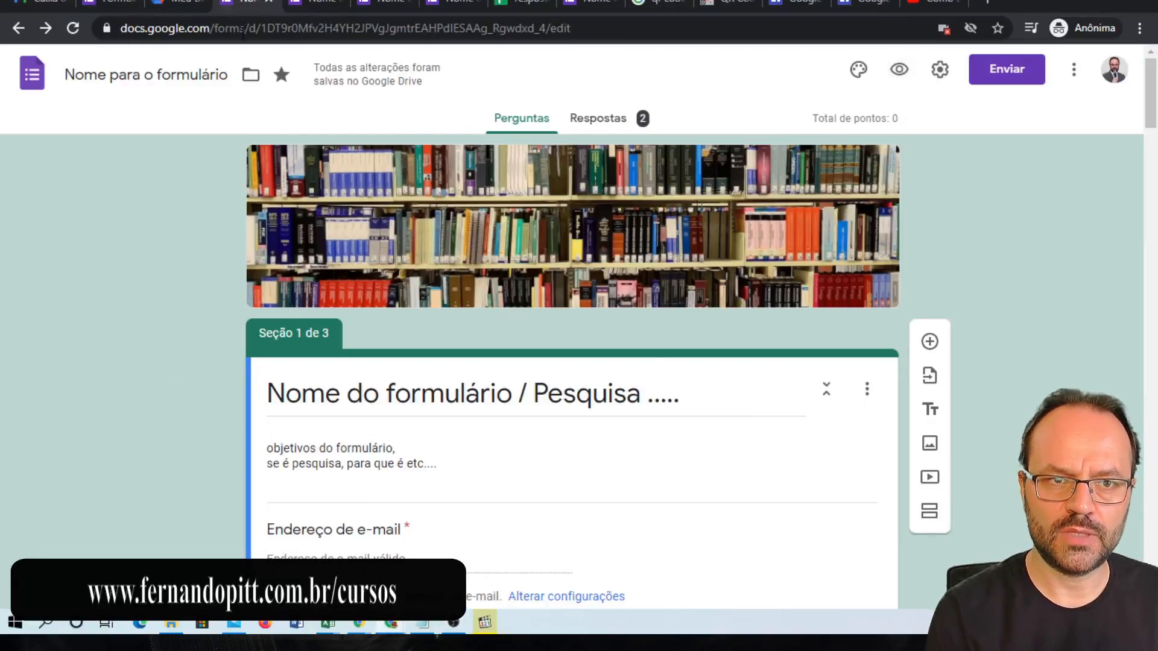
click(938, 75)
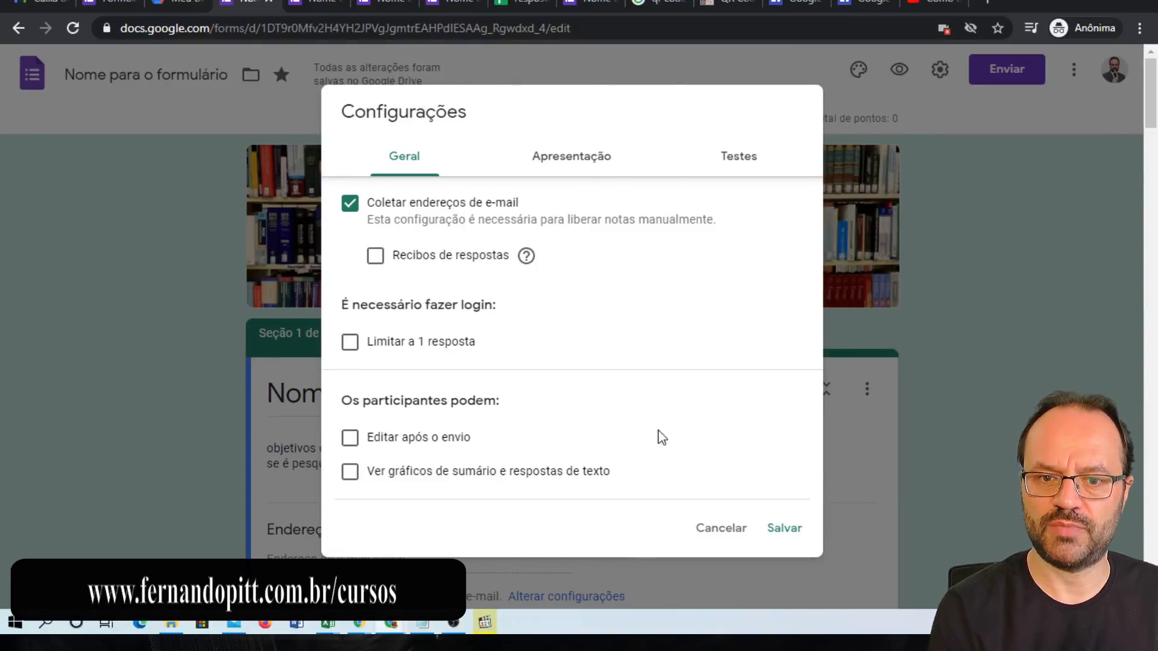
click(785, 531)
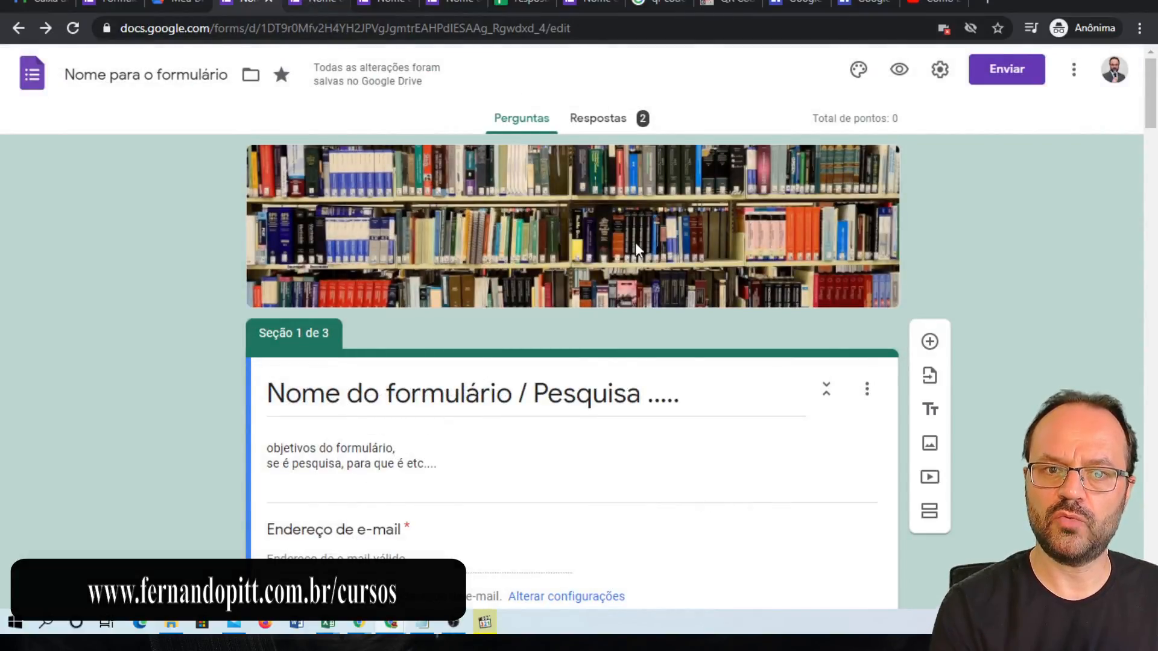
- Examine the second individual response, including its score release option and the respondent's e-mail field
click(606, 120)
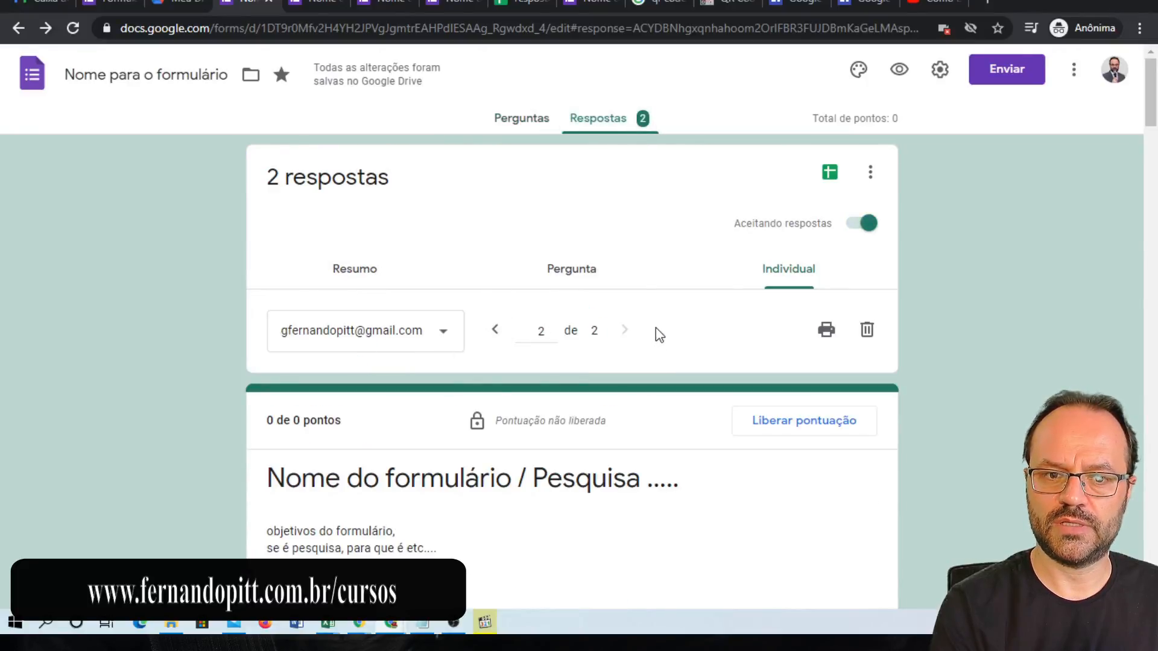
scroll(746, 398, down, 1)
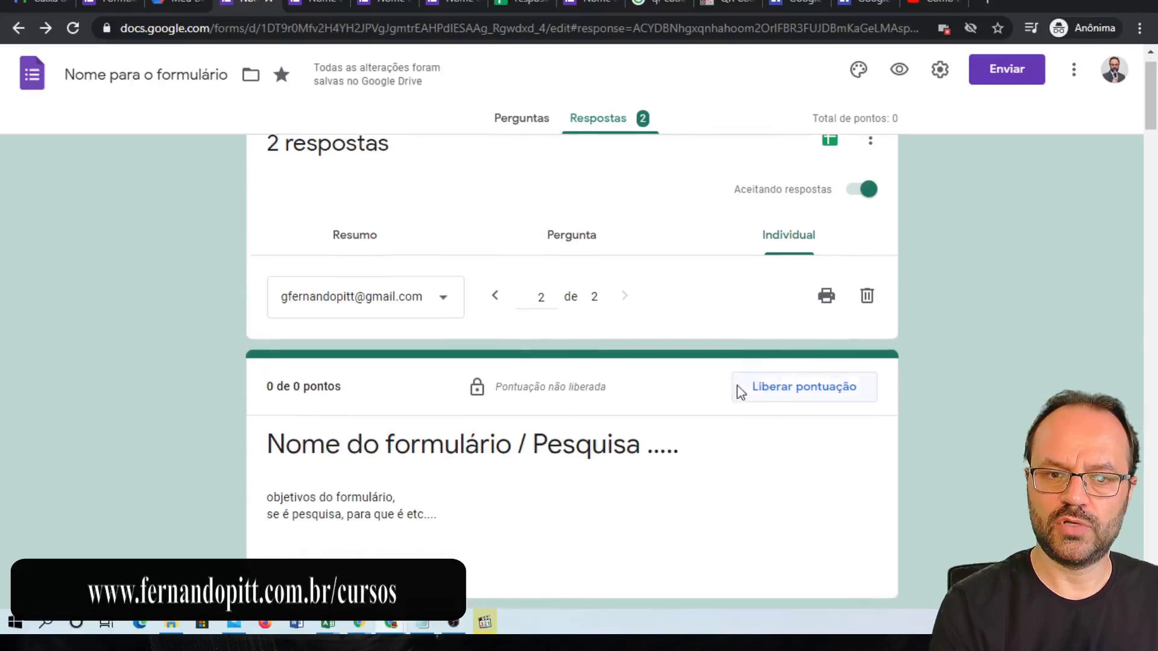
scroll(652, 354, down, 8)
scroll(577, 352, down, 3)
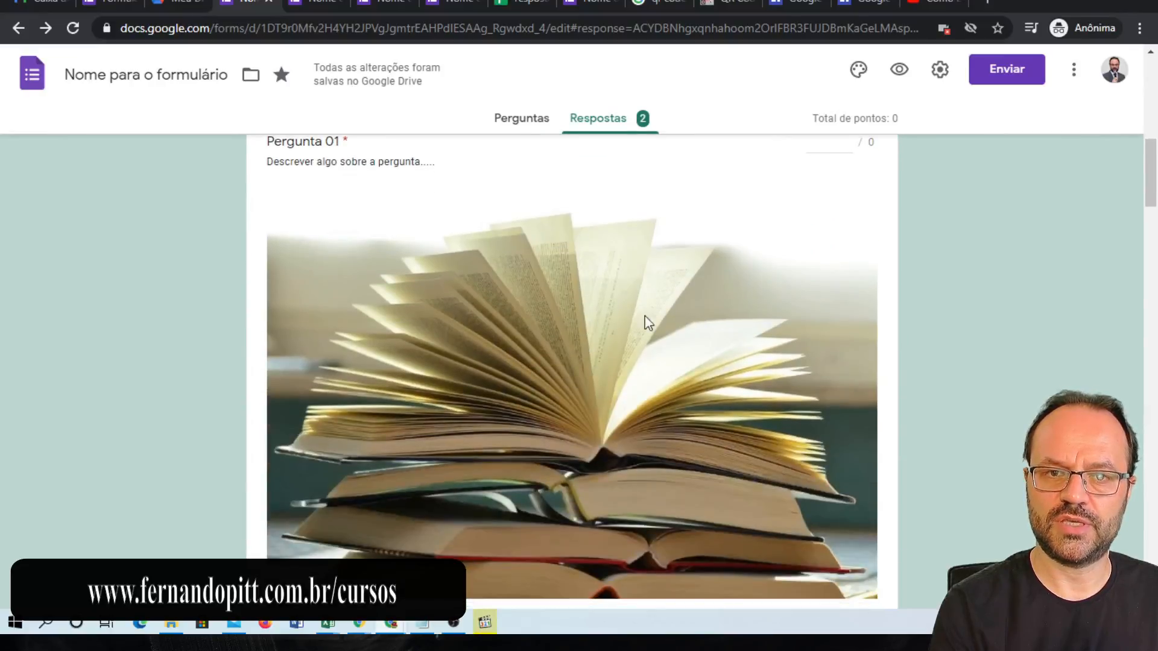
scroll(612, 338, up, 11)
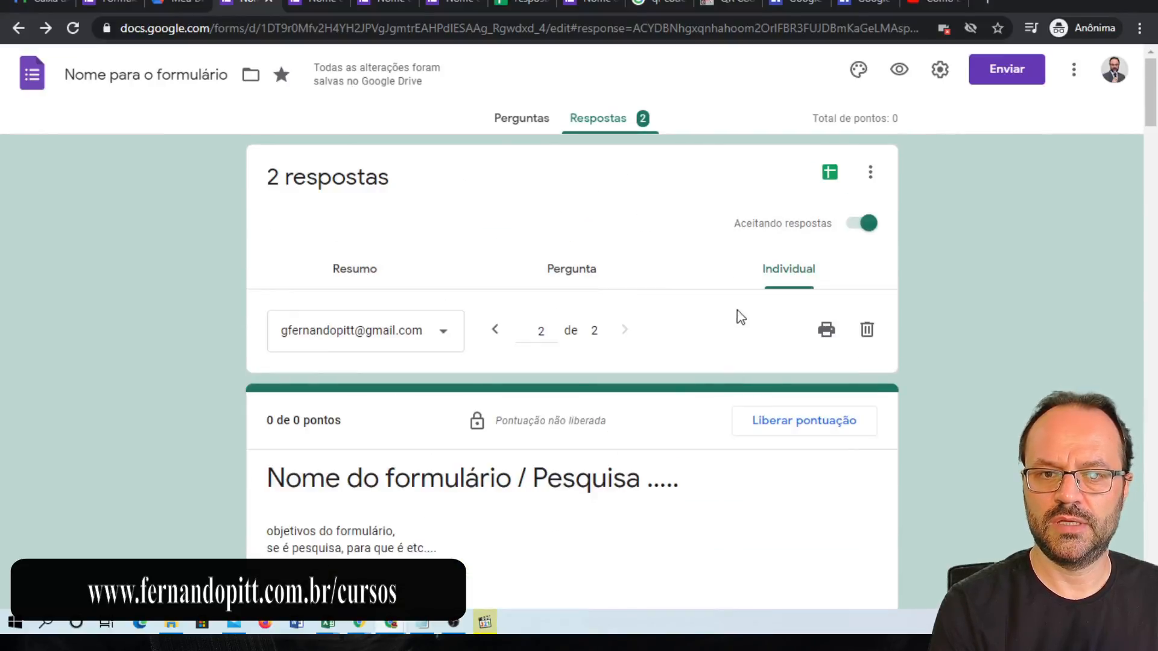
scroll(677, 307, down, 6)
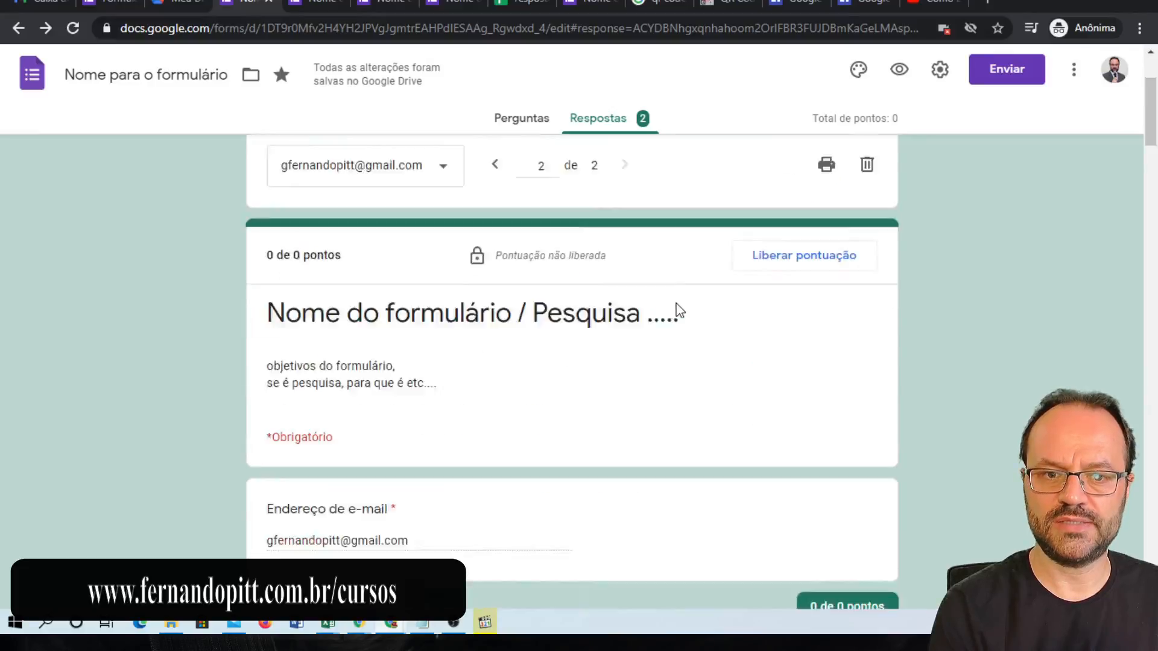
scroll(442, 318, down, 4)
scroll(434, 313, up, 3)
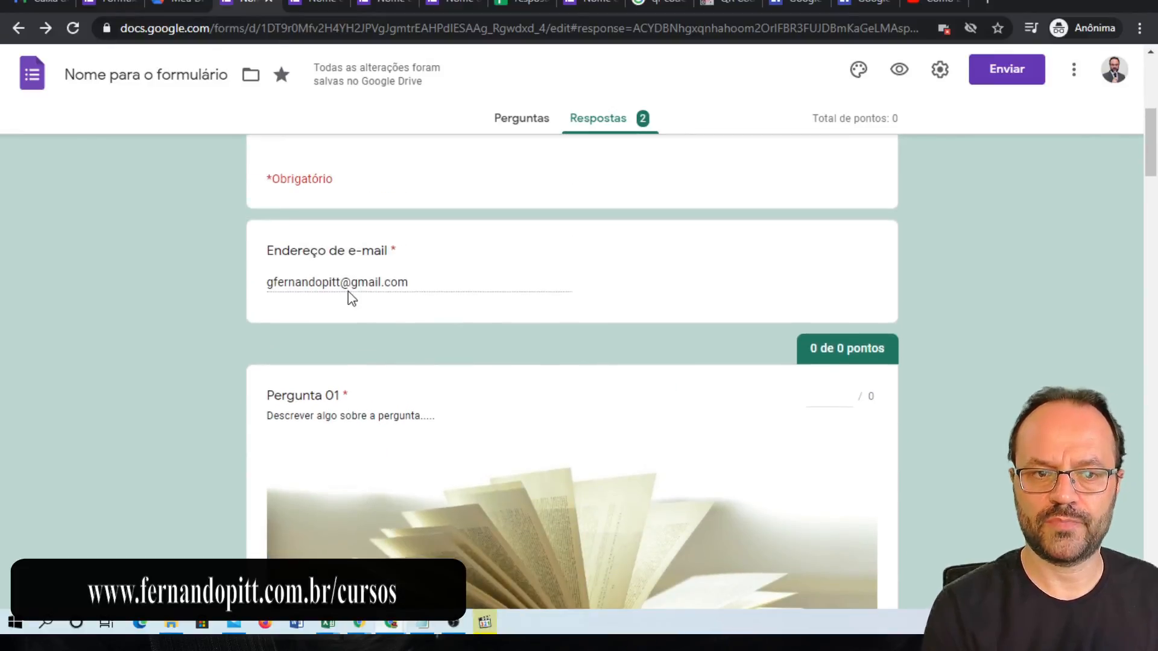
- Add the individual feedback "feedback ao que foi respondido." to the Pergunta 01 answer in the second response
scroll(426, 289, down, 4)
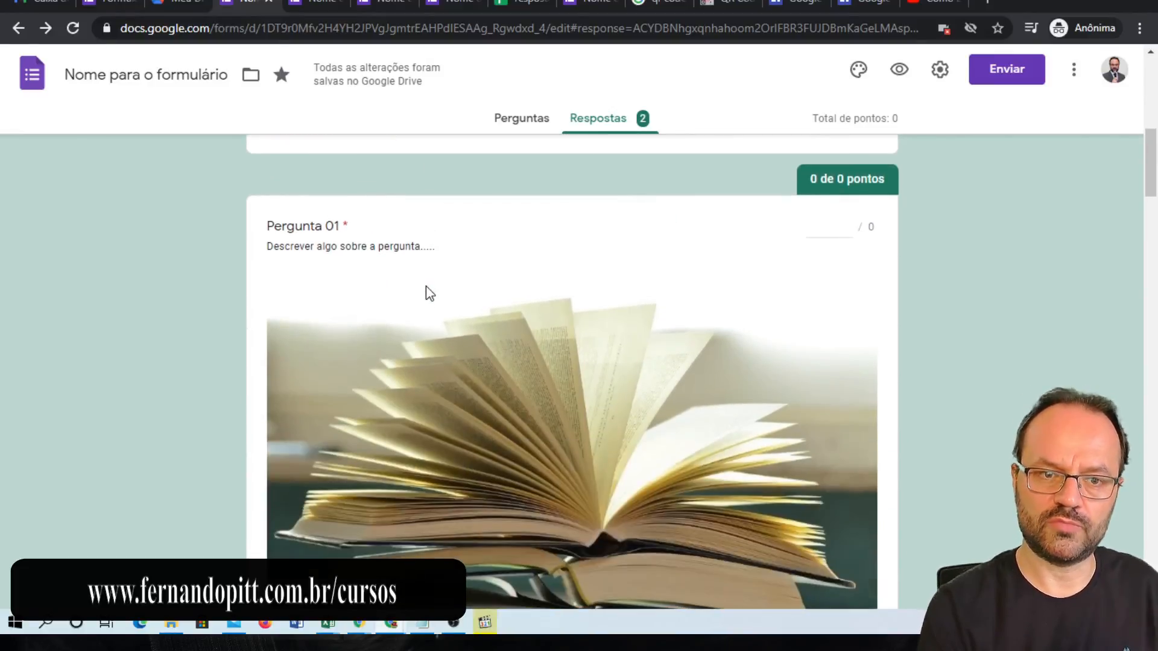
scroll(425, 289, down, 9)
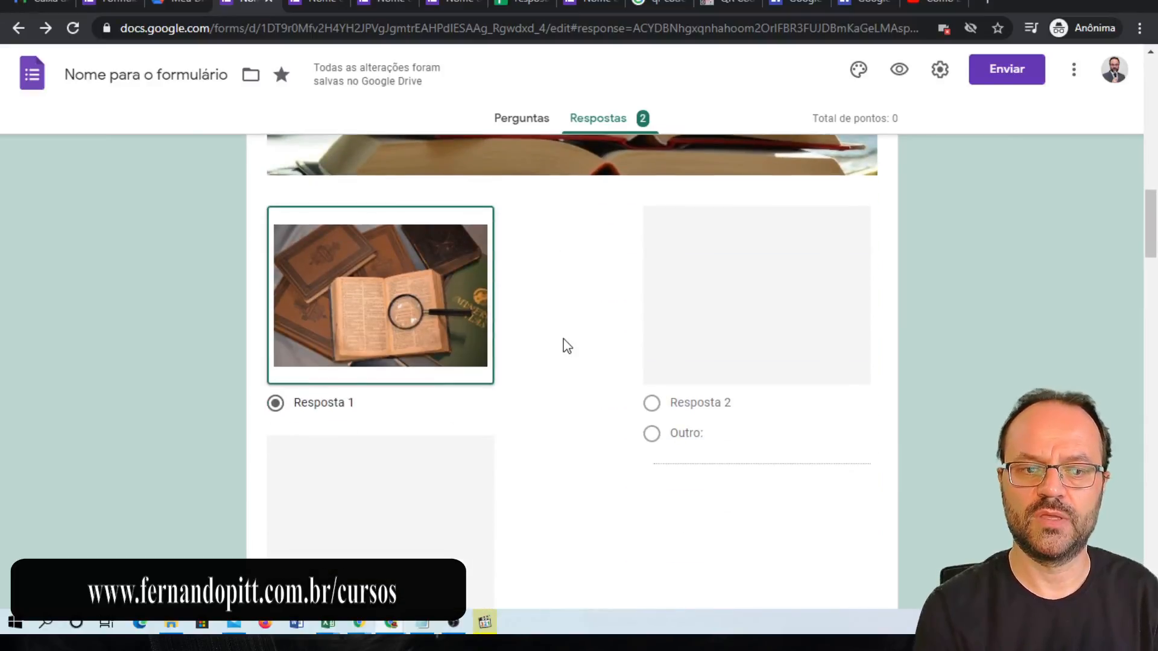
scroll(490, 398, down, 1)
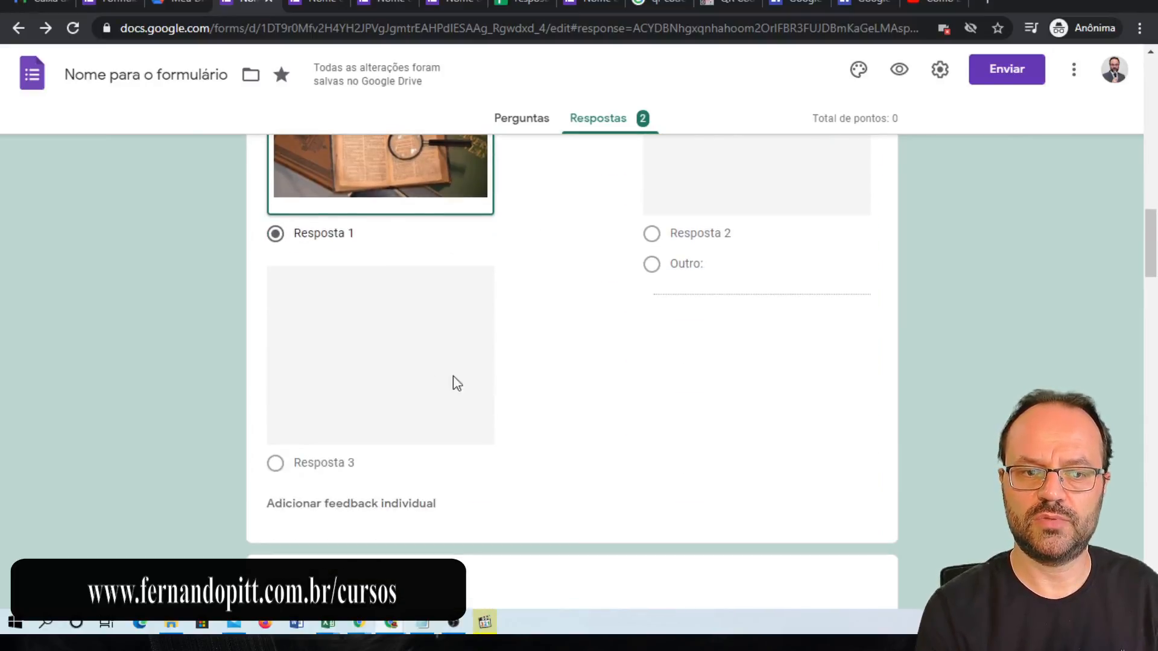
click(389, 507)
click(421, 175)
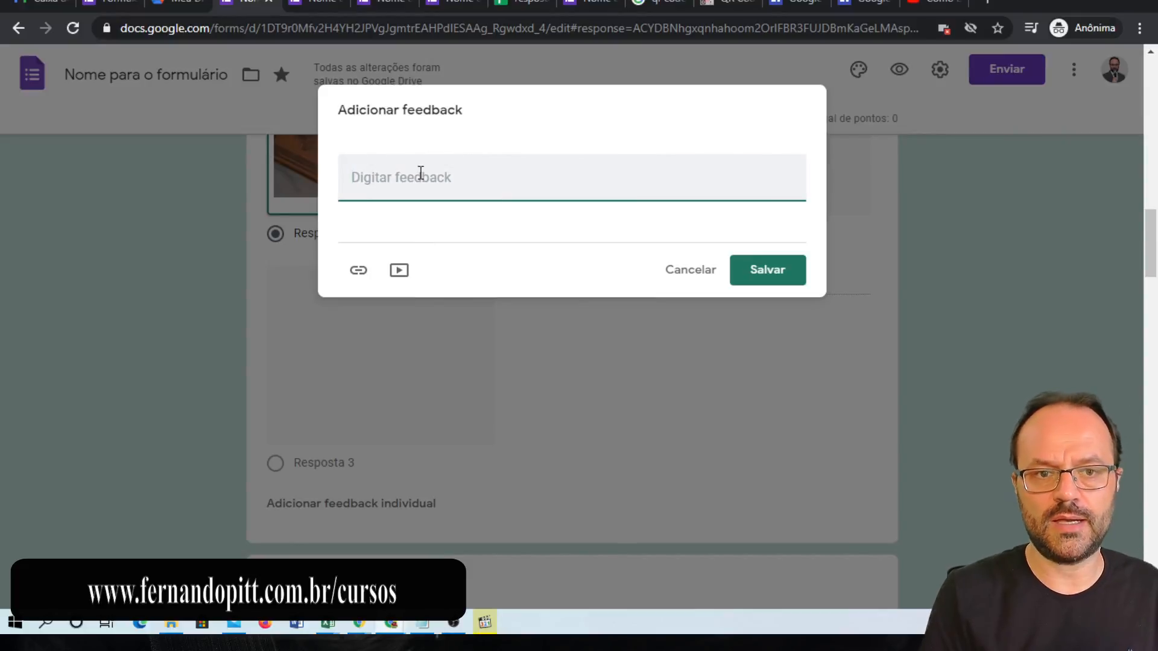
text(feedb a)
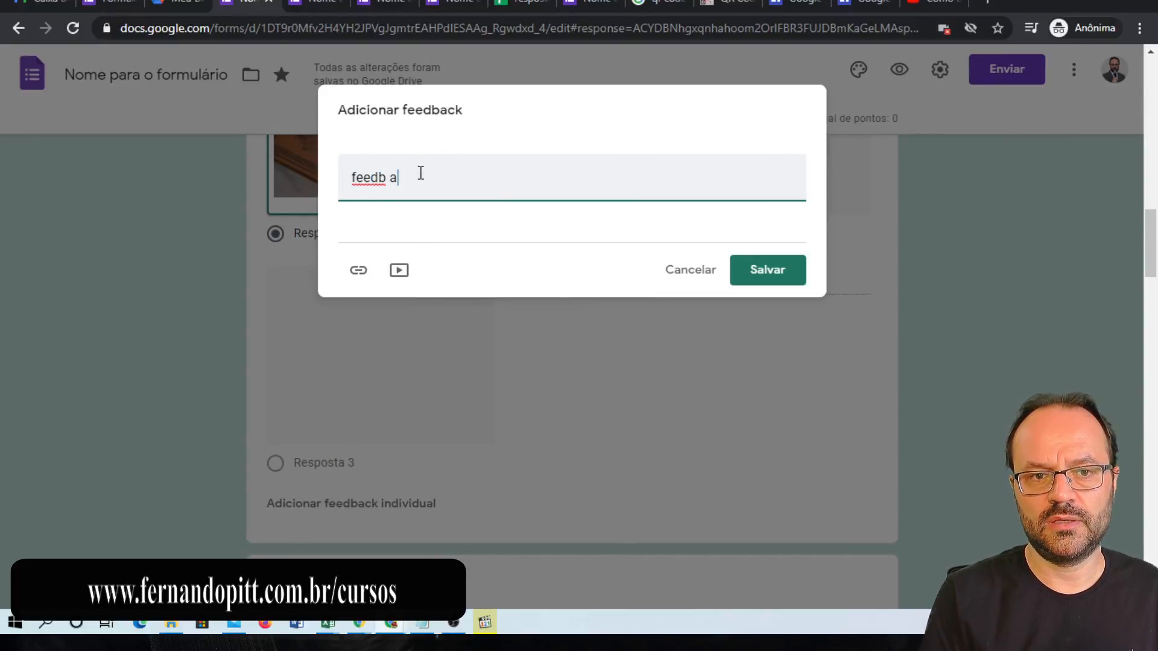
key(BackSpace)
key(BackSpace)
text(ack)
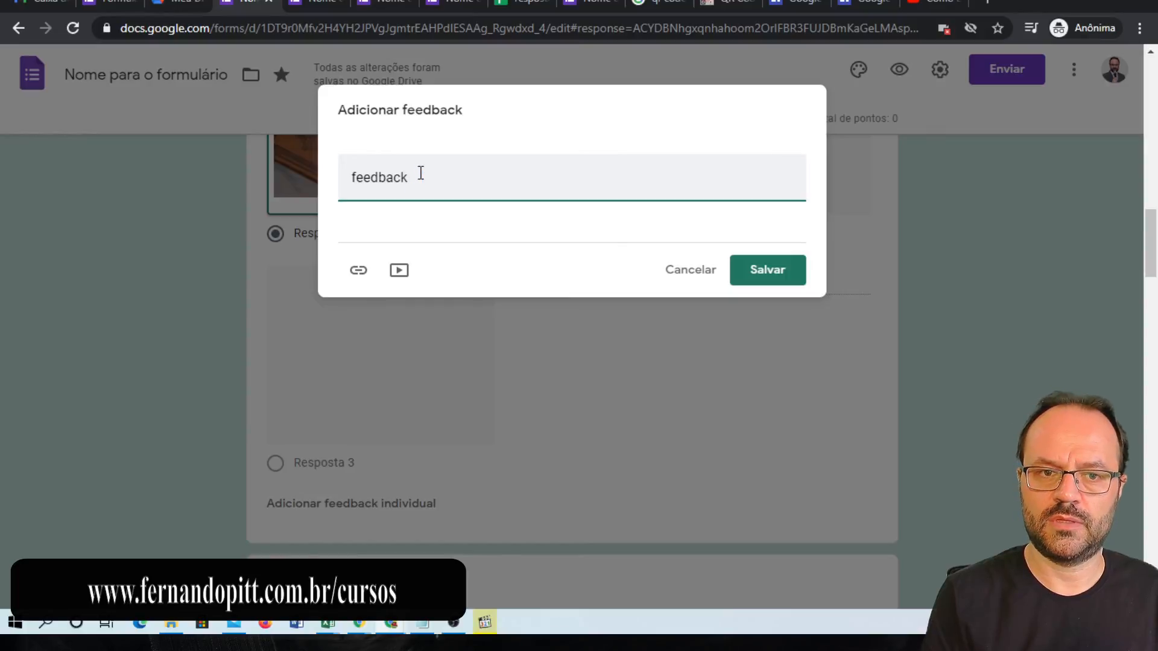
text( ao que foi resp)
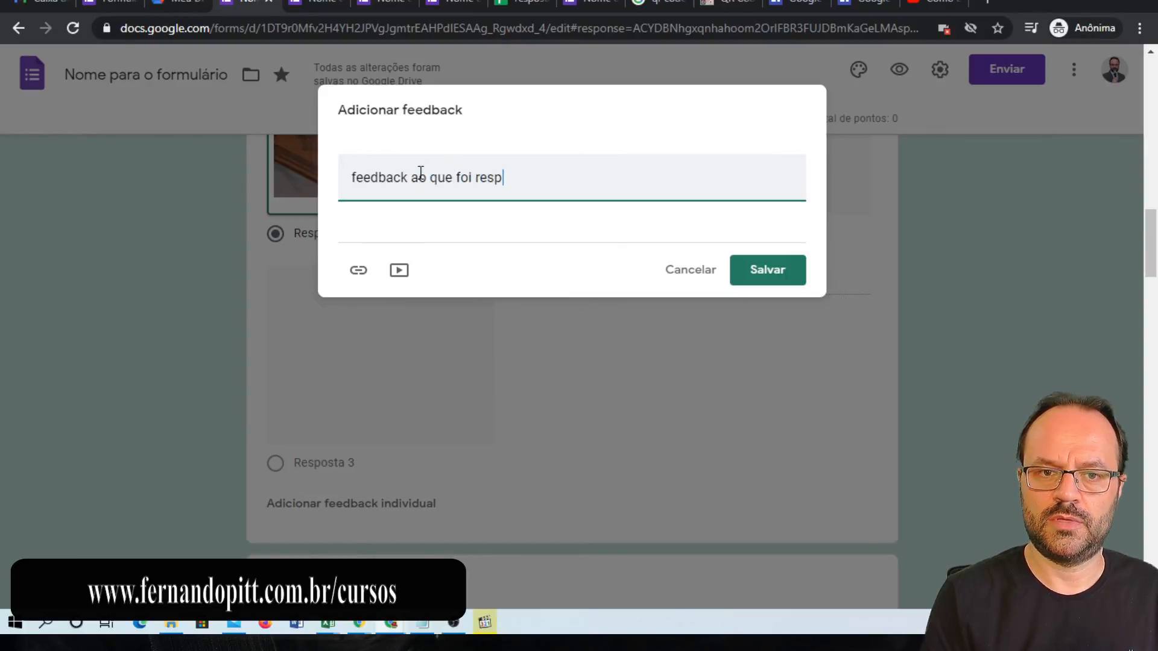
text(ondido.)
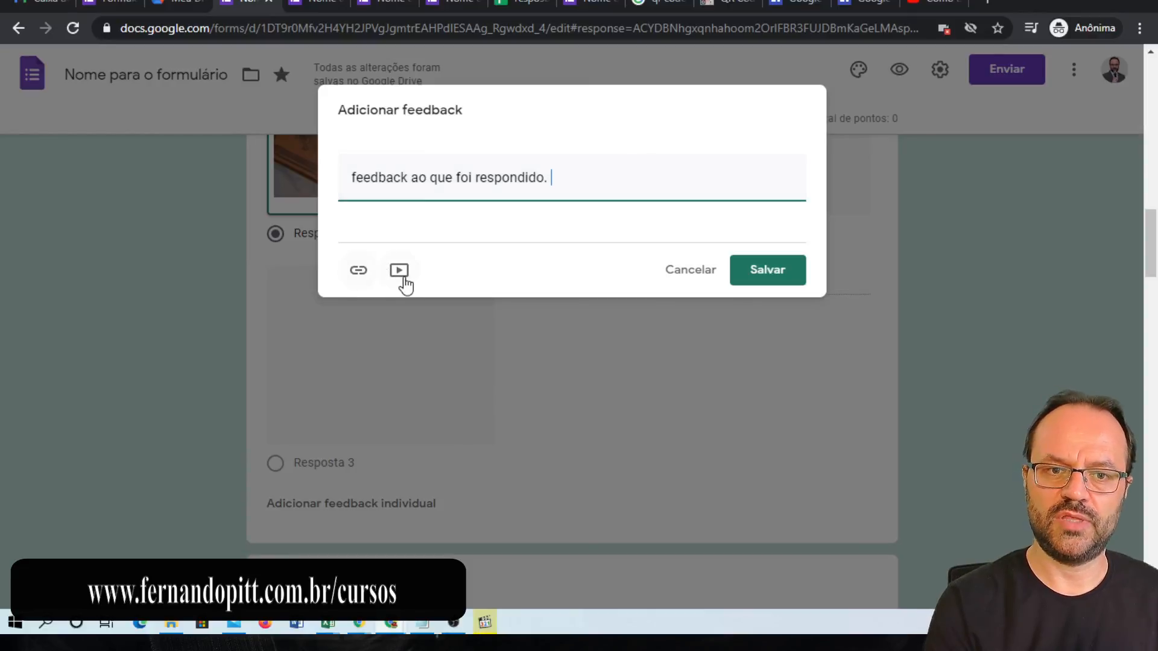
click(757, 279)
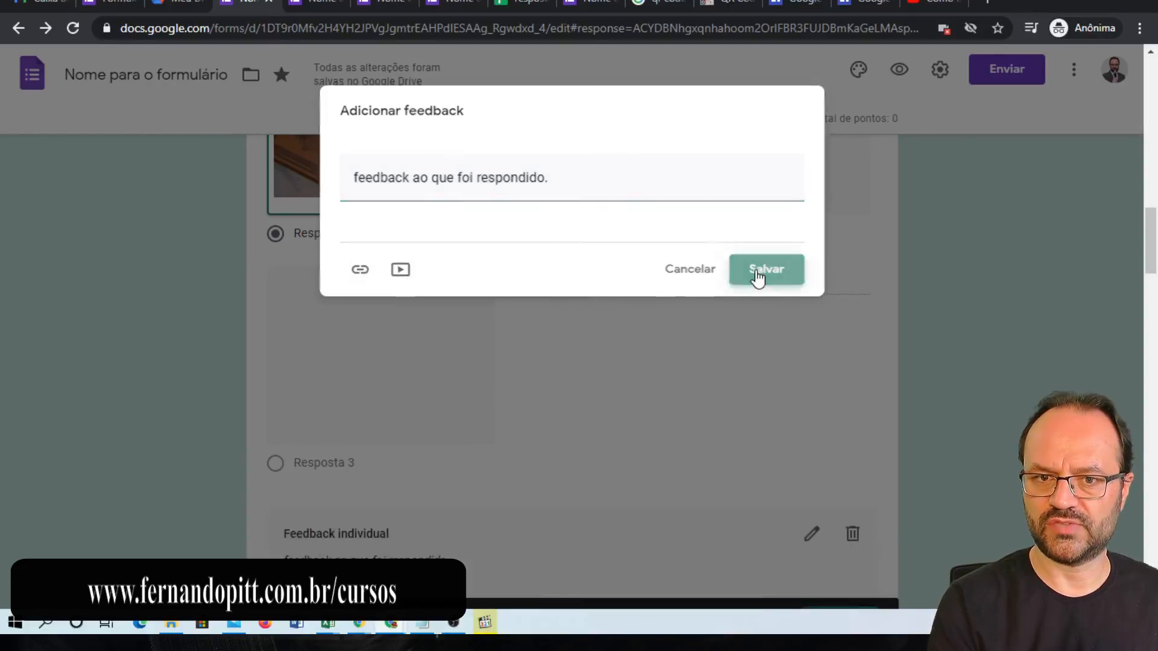
- Give the Pergunta 01 answer a score of 3 points and save the response's grading
scroll(556, 401, down, 3)
scroll(683, 367, up, 6)
scroll(546, 413, up, 8)
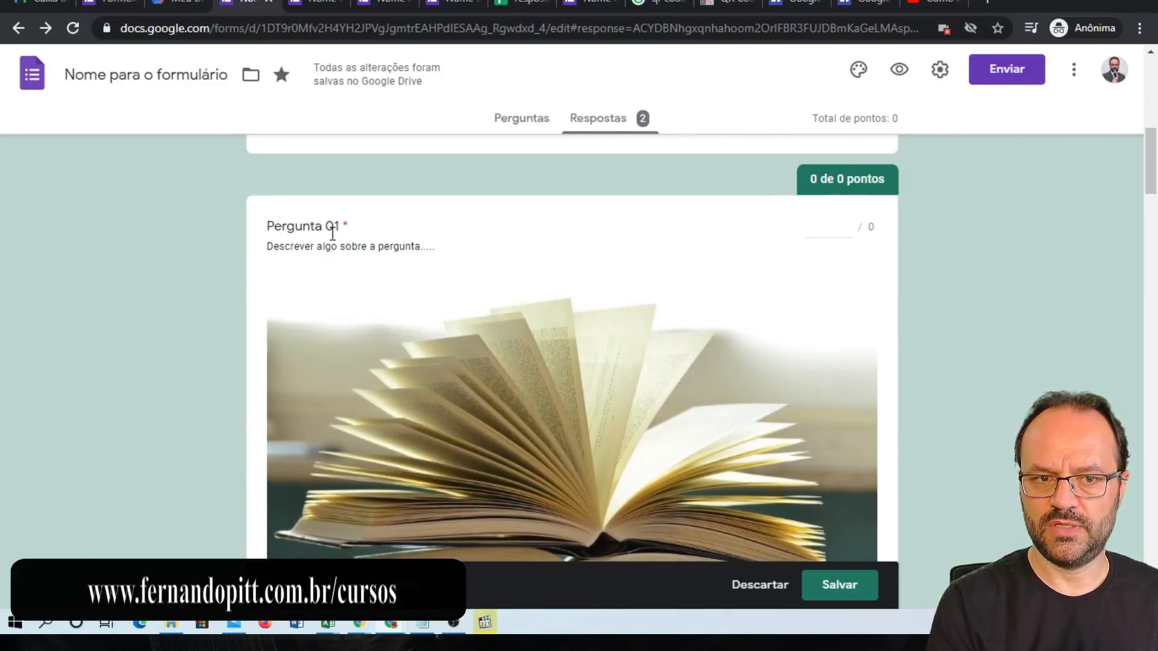
click(846, 223)
click(845, 223)
click(845, 223)
click(847, 589)
- Enter a score for the Pergunta 2 answer "resposta 2" in the same response
scroll(724, 374, down, 8)
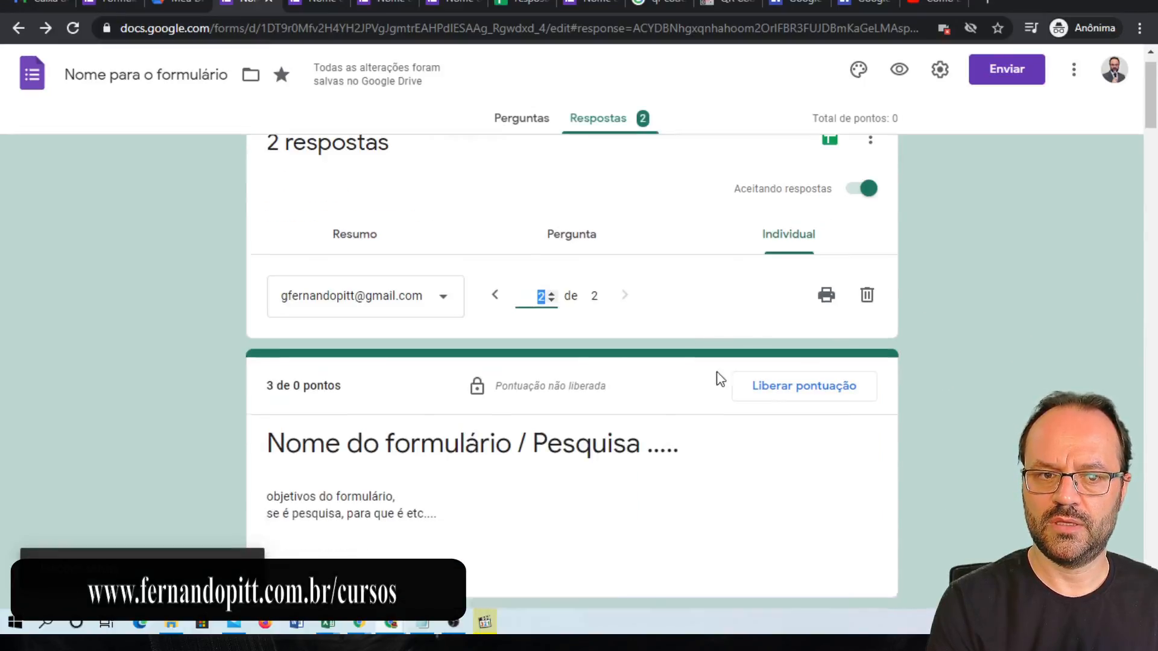
scroll(718, 374, down, 15)
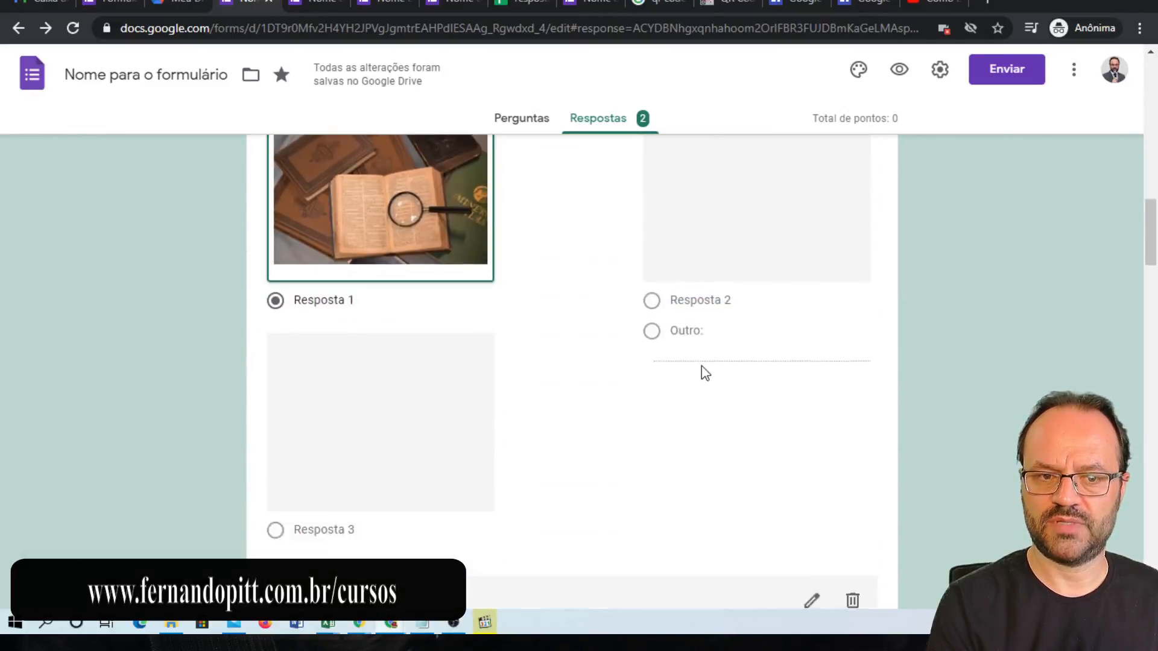
scroll(662, 376, down, 4)
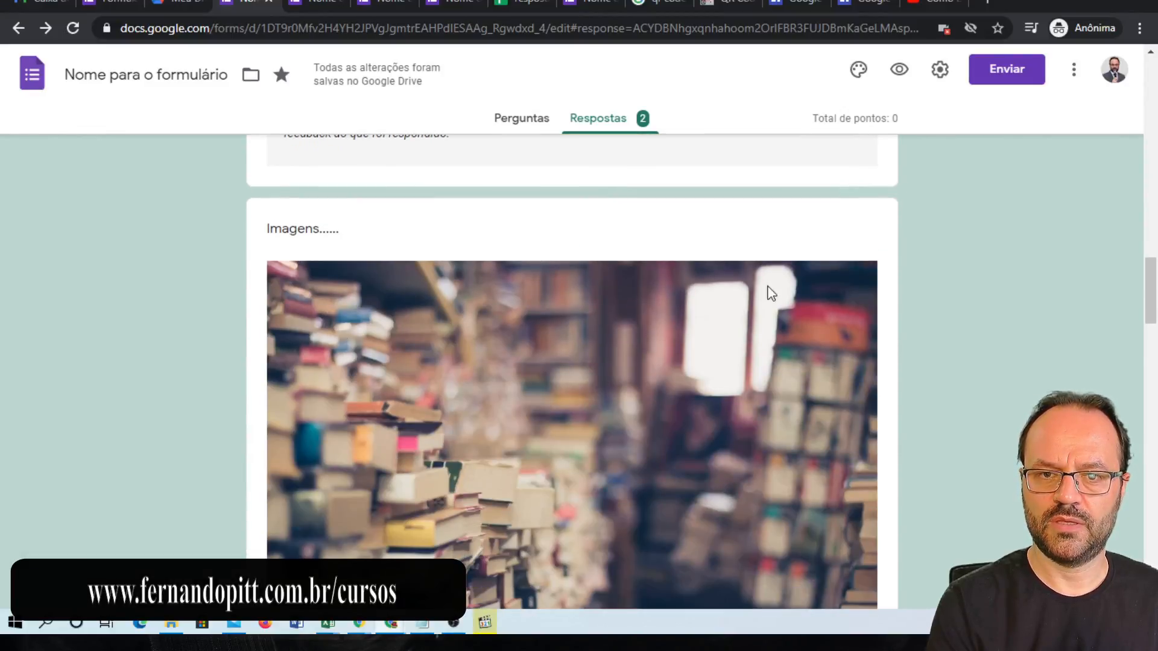
scroll(770, 295, down, 12)
click(837, 211)
click(847, 214)
scroll(687, 318, down, 1)
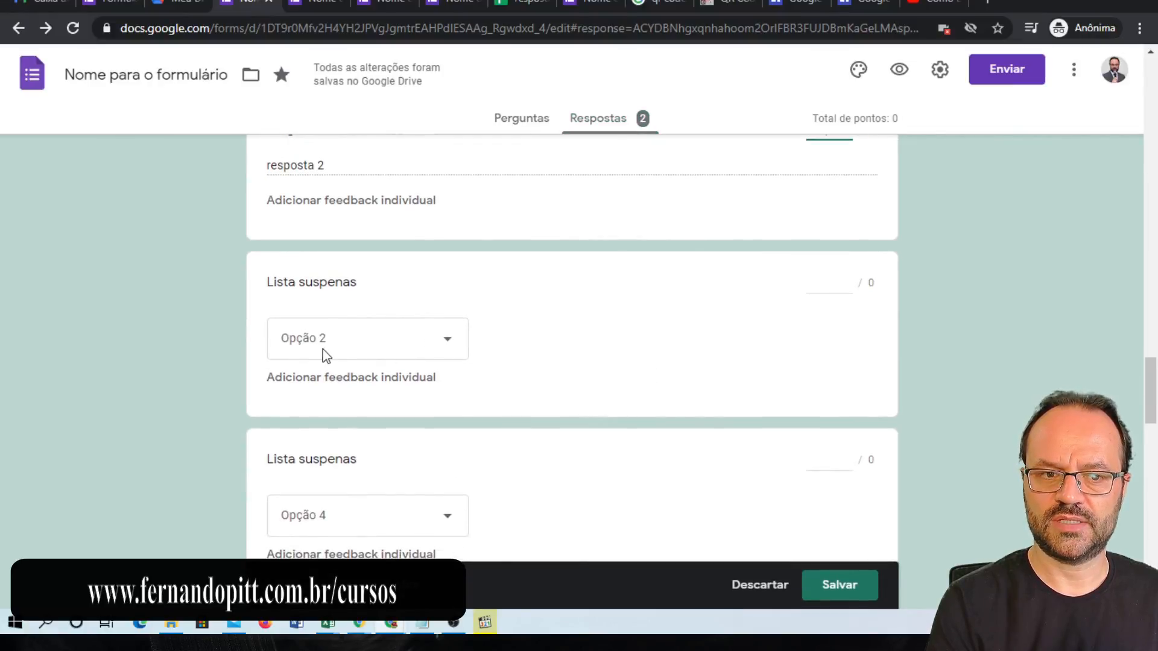
click(407, 387)
click(408, 186)
click(686, 269)
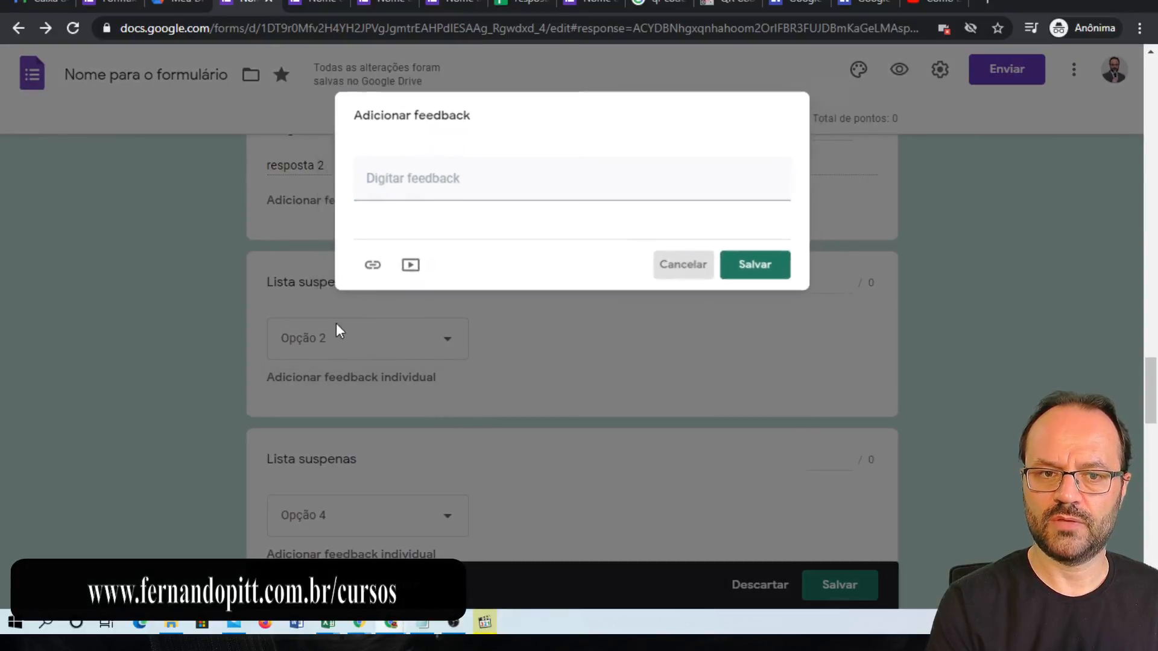
- Score the "Lista suspenas" answer Opção 2 with 2 points and enter a score for the Opção 4 answer too
click(857, 286)
text(2)
click(846, 460)
text(3)
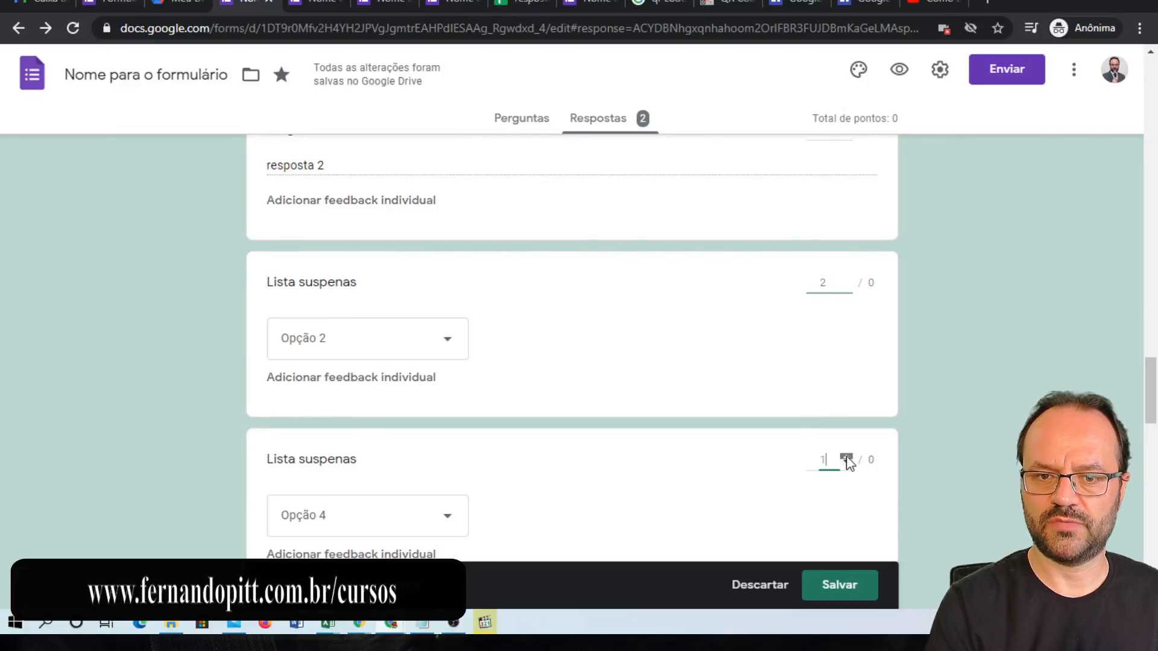
- Give the answer to the scale question "Qual a qualidade de........." a score of 1 point
scroll(512, 486, down, 1)
scroll(511, 486, down, 4)
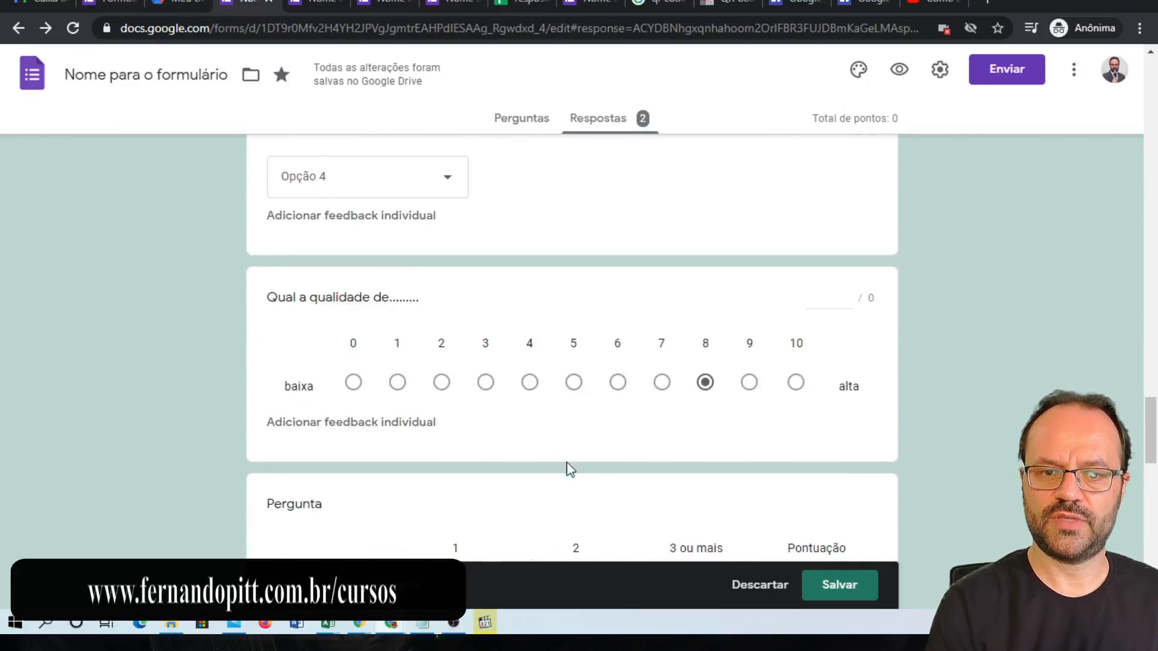
click(844, 298)
text(1)
scroll(844, 306, up, 3)
scroll(806, 392, down, 3)
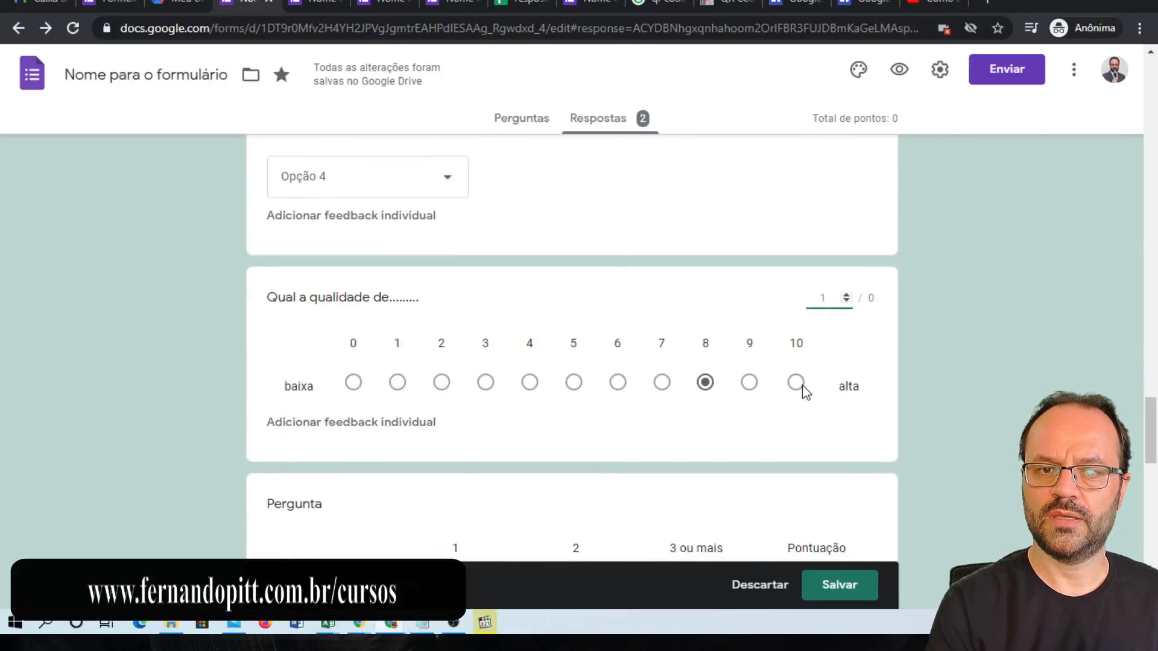
- Score the Televisão, Rádio, Celular and Carros rows of the grid question with 1 point each
scroll(772, 386, down, 5)
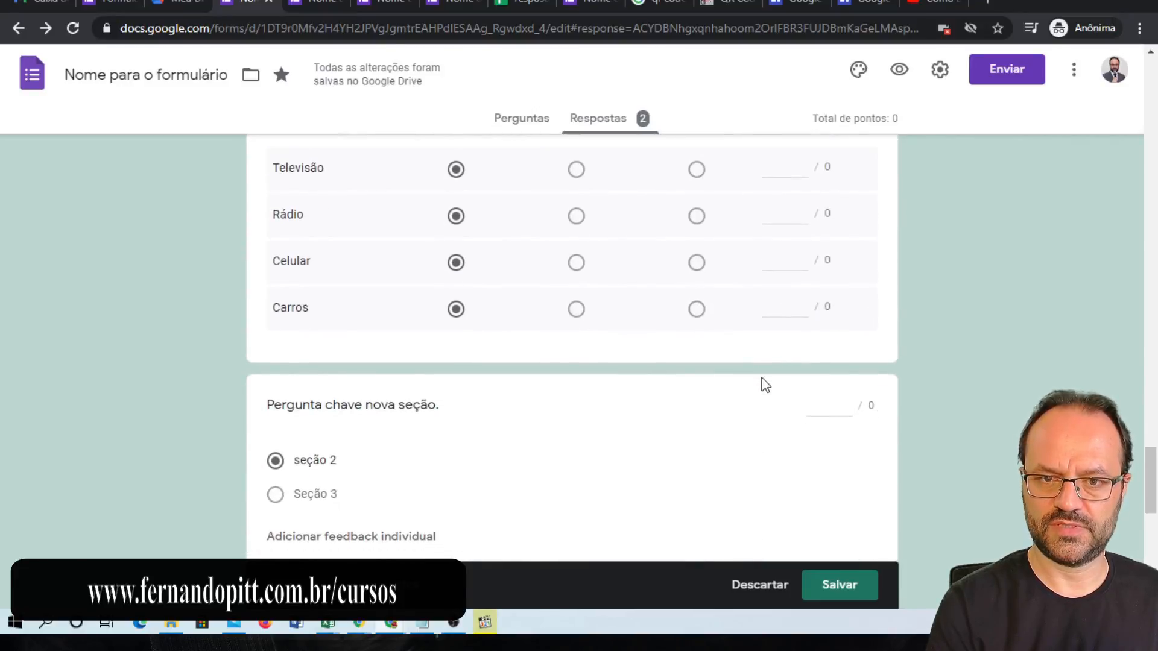
scroll(778, 367, up, 1)
click(800, 338)
text(1)
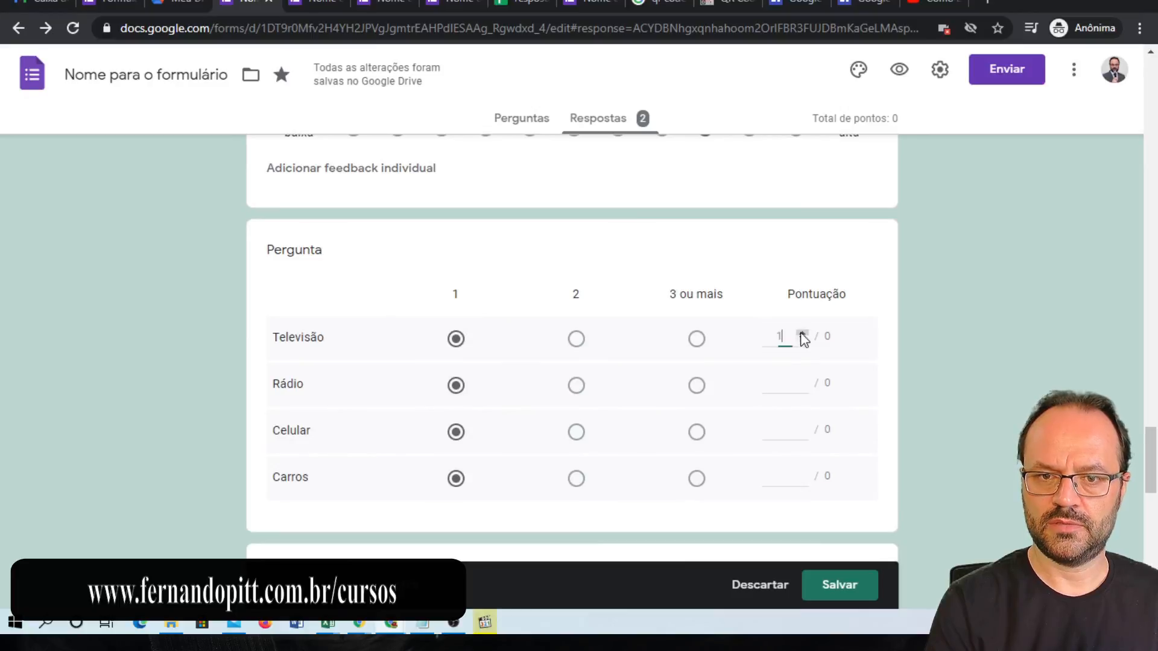
click(798, 384)
text(1)
click(802, 430)
text(1)
click(807, 477)
text(1)
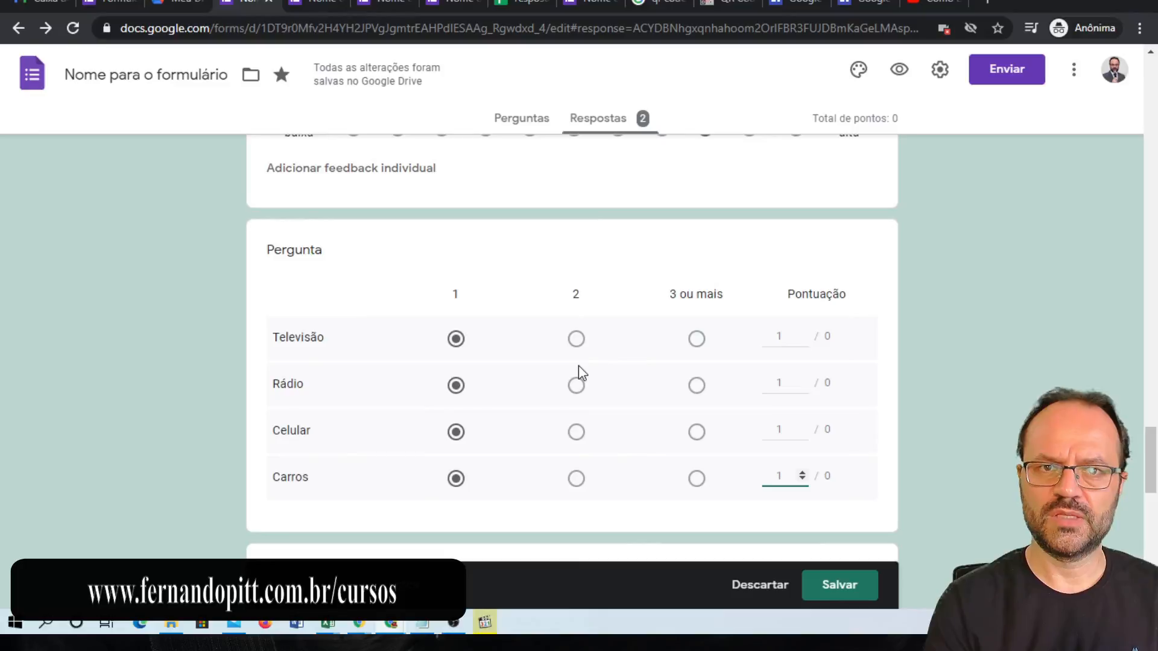
- Give the "Pergunta 1 da Seção 2" answer 1 point and save the response's grading
scroll(579, 376, down, 4)
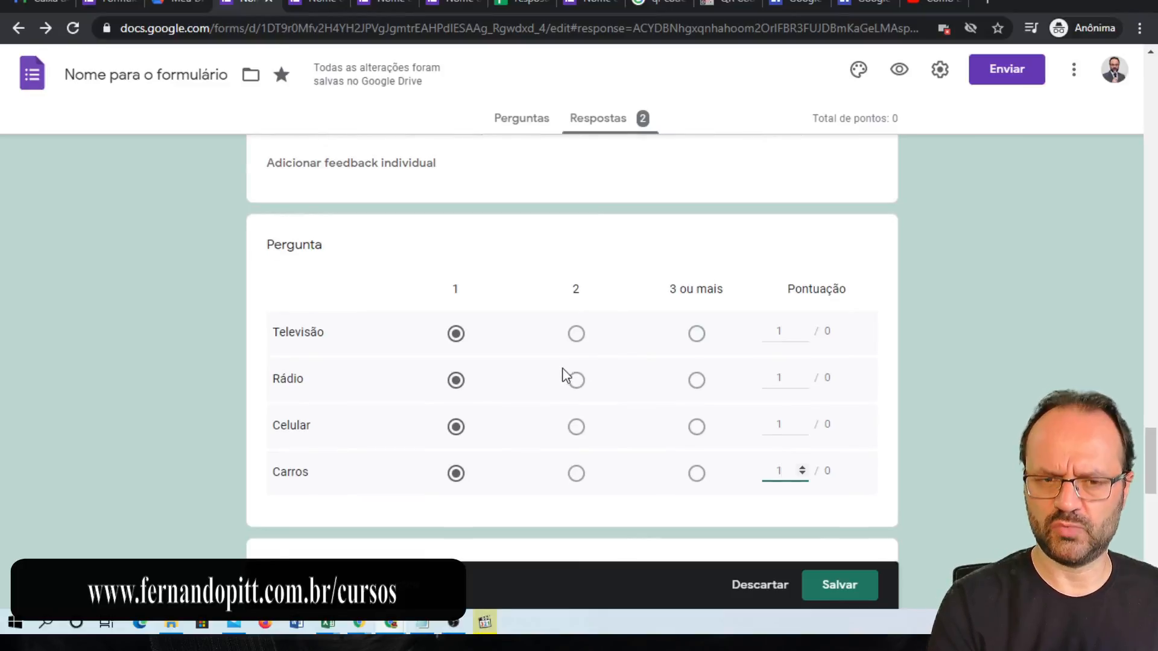
scroll(447, 397, down, 4)
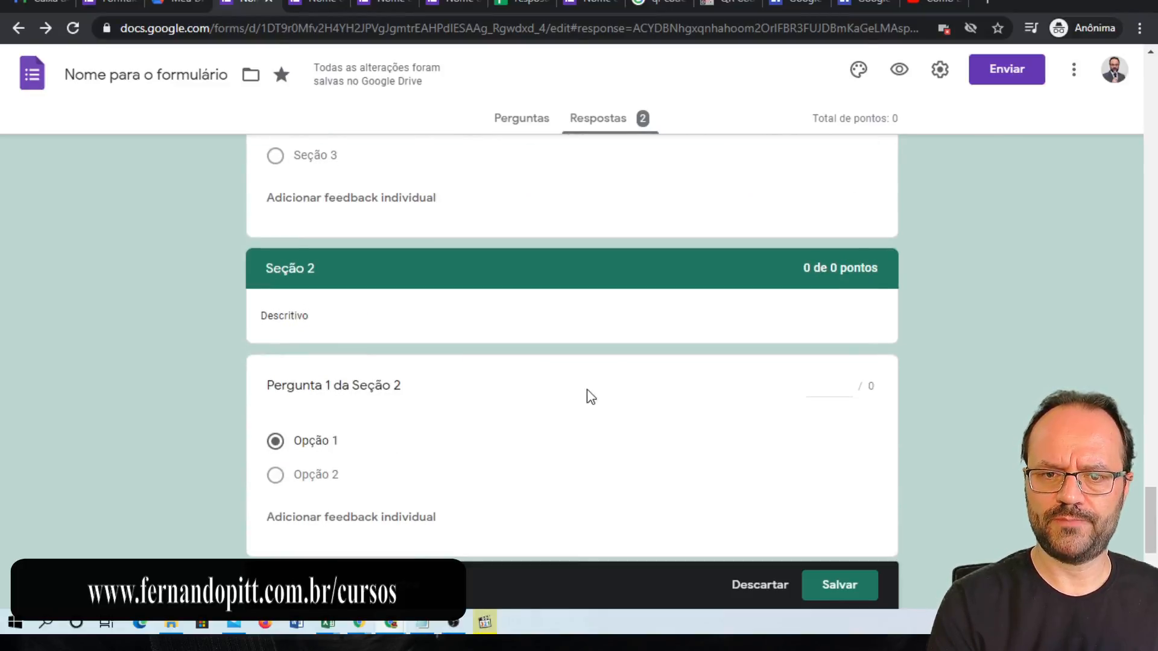
click(847, 384)
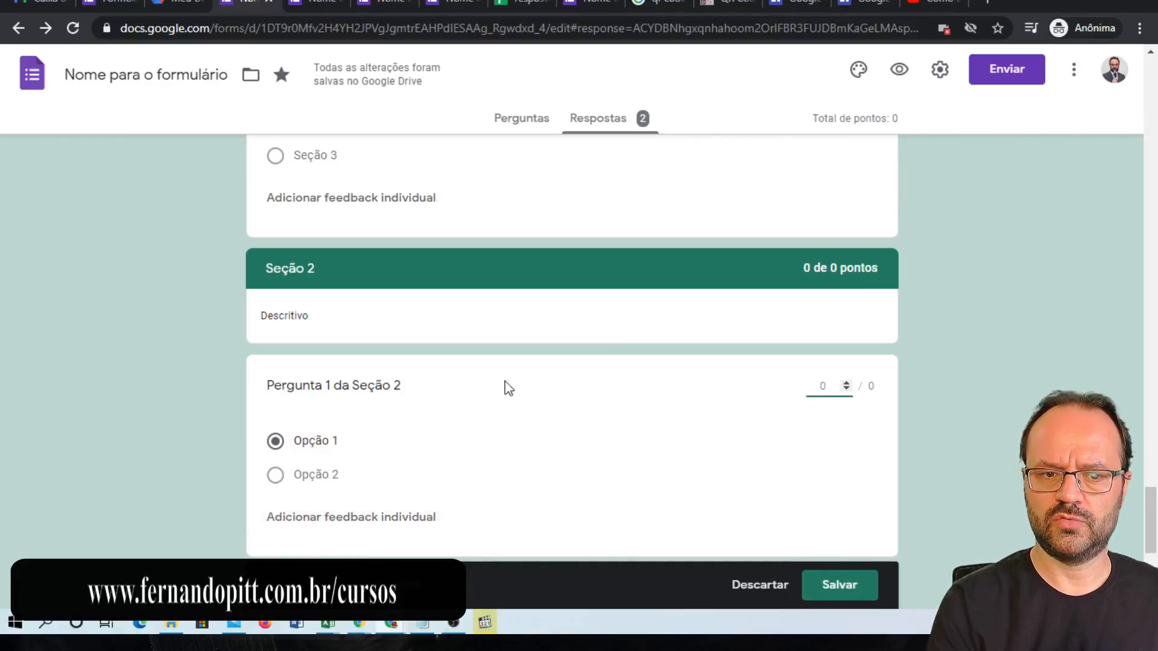
click(846, 382)
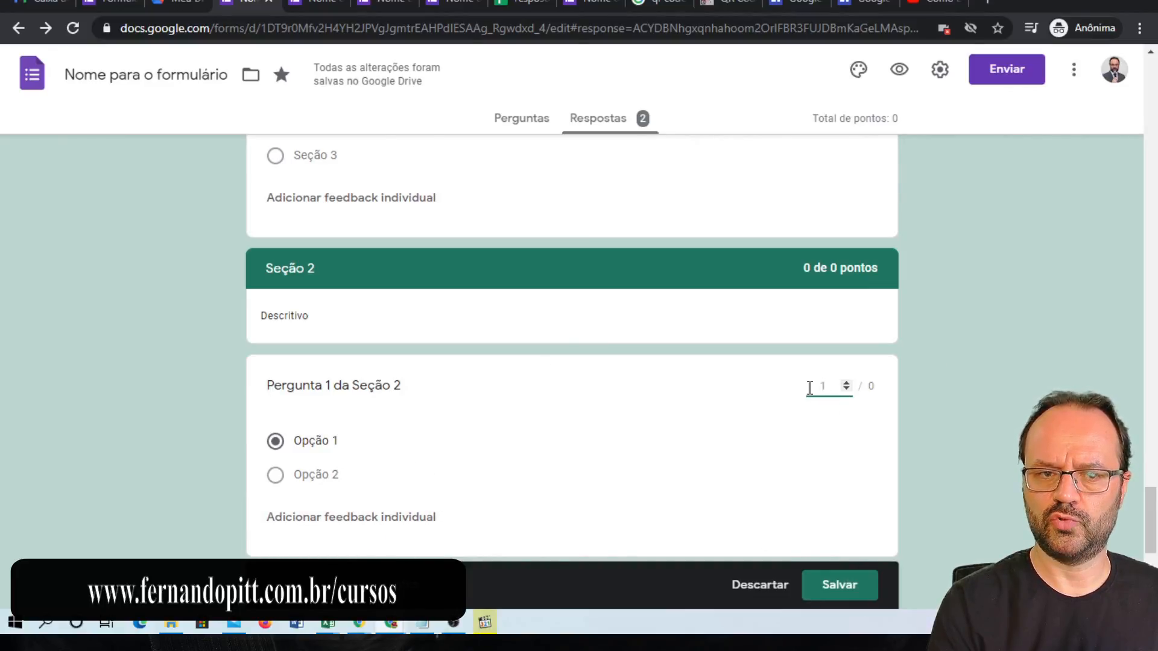
click(843, 596)
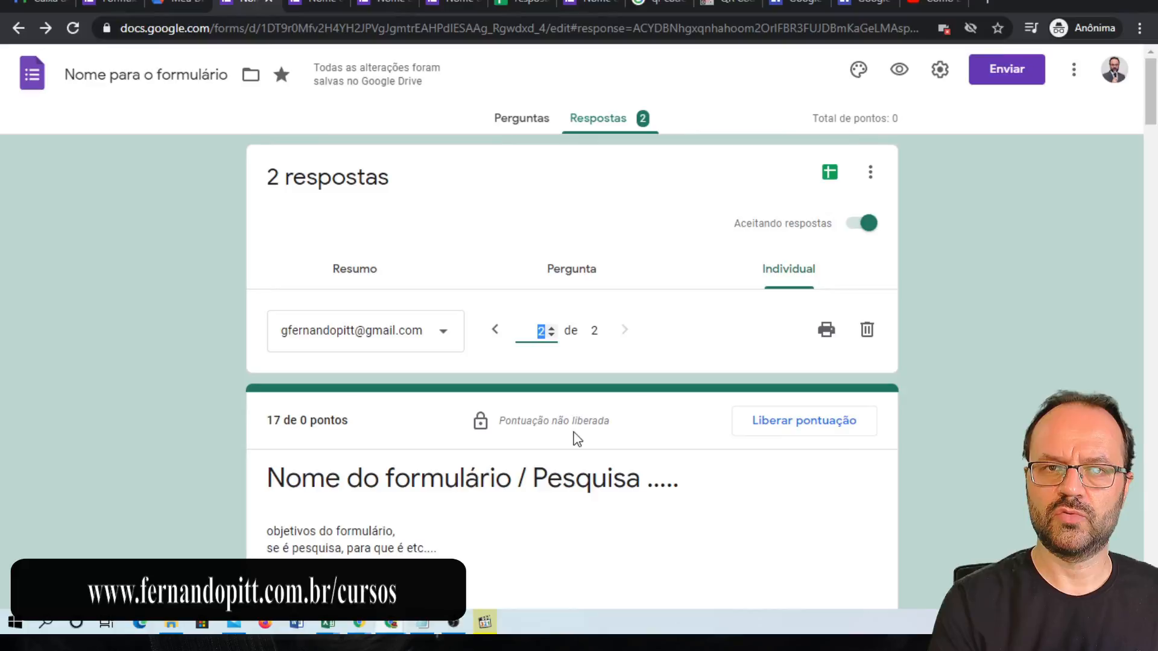
- Open the score release options for this response and examine the optional message and the participant selection
click(769, 422)
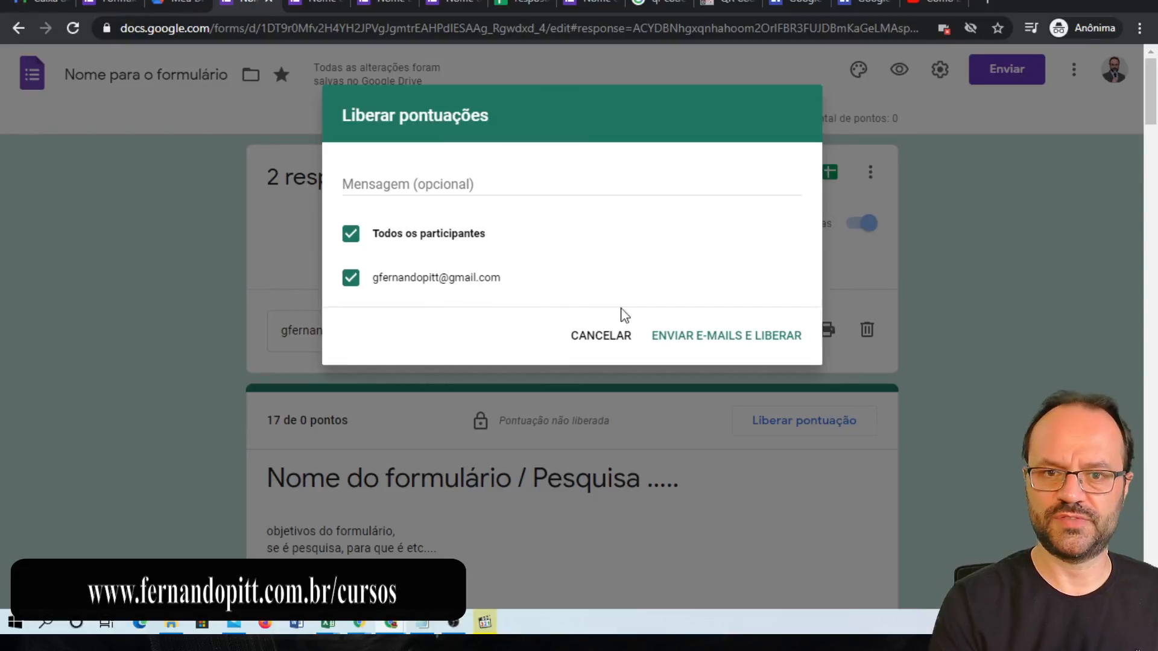
click(699, 347)
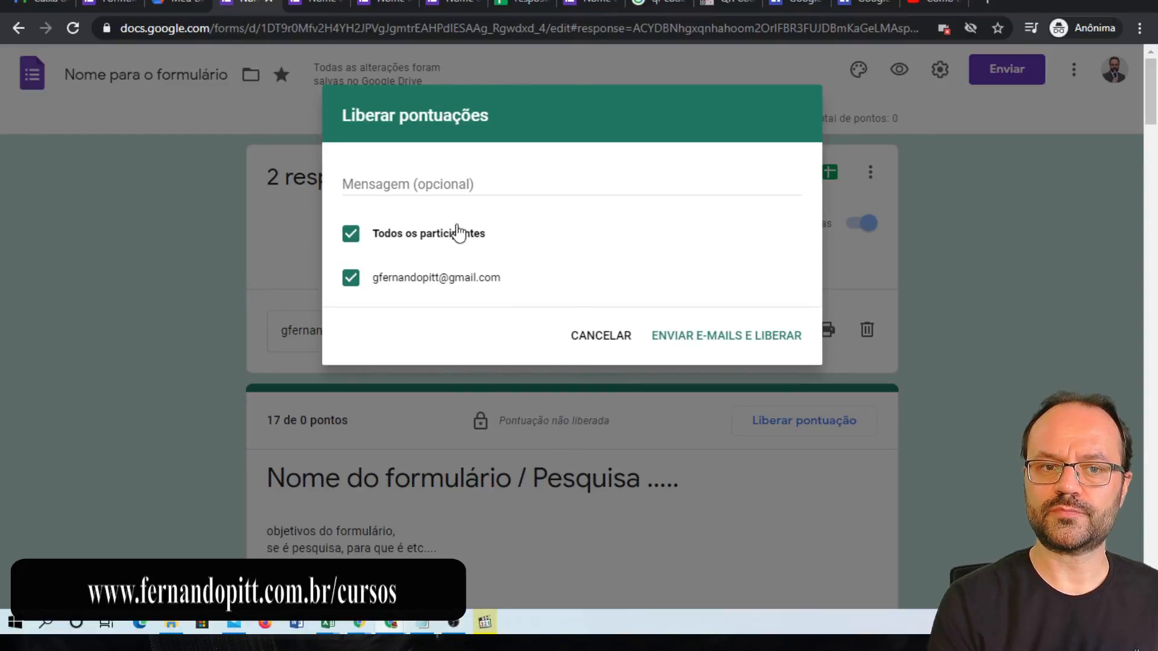
click(415, 187)
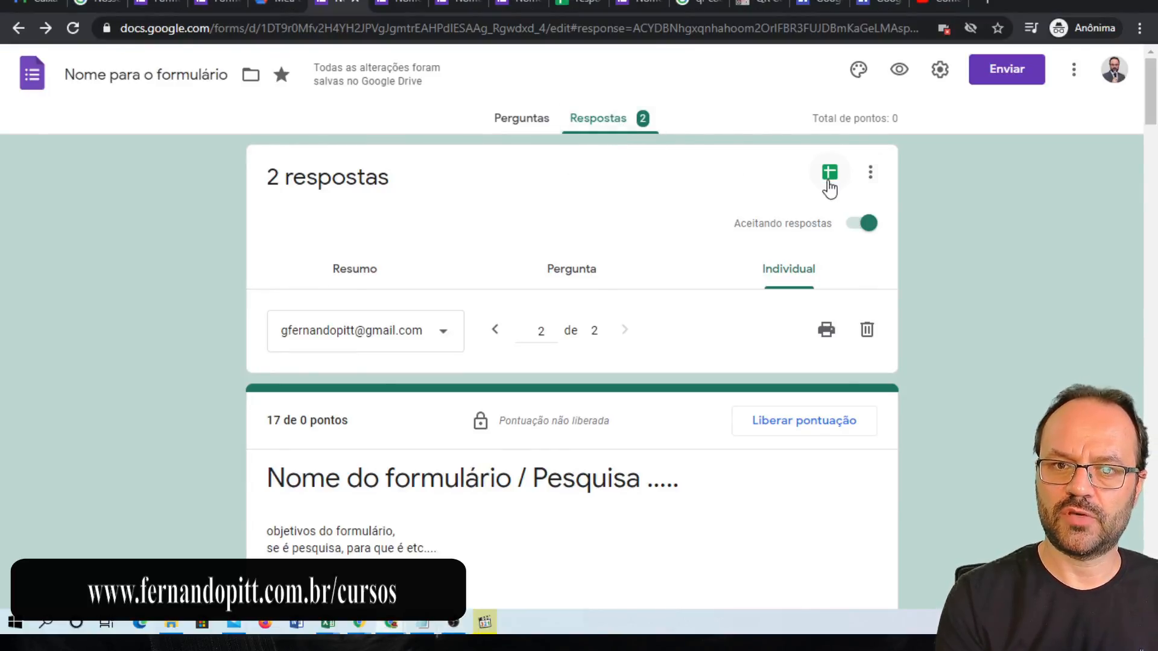
- Look through the graded second response, including its total score and the individual feedback on Pergunta 01
scroll(602, 449, down, 13)
scroll(566, 403, up, 10)
scroll(582, 361, up, 3)
scroll(569, 357, down, 10)
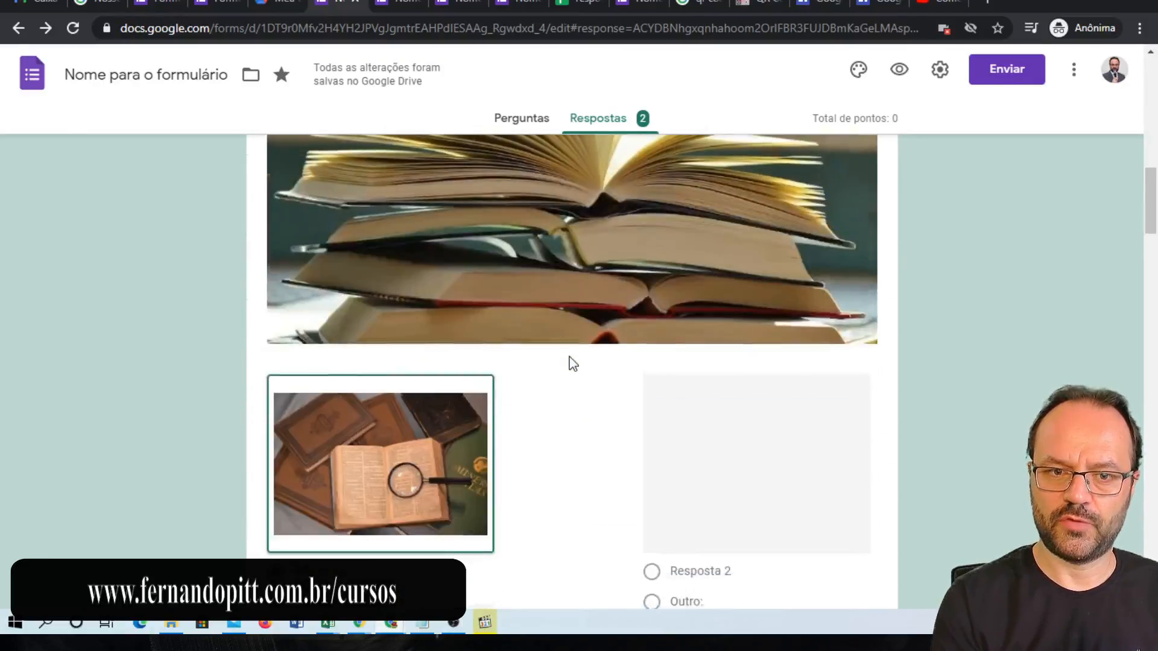
scroll(572, 362, down, 5)
scroll(516, 263, up, 15)
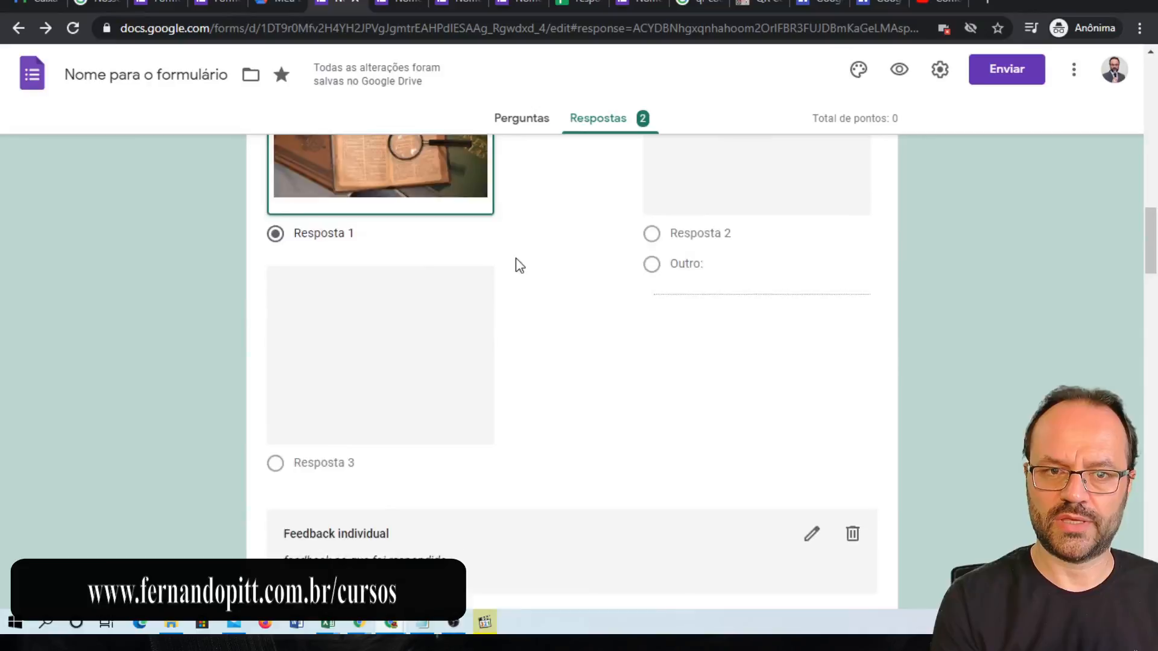
scroll(515, 265, up, 5)
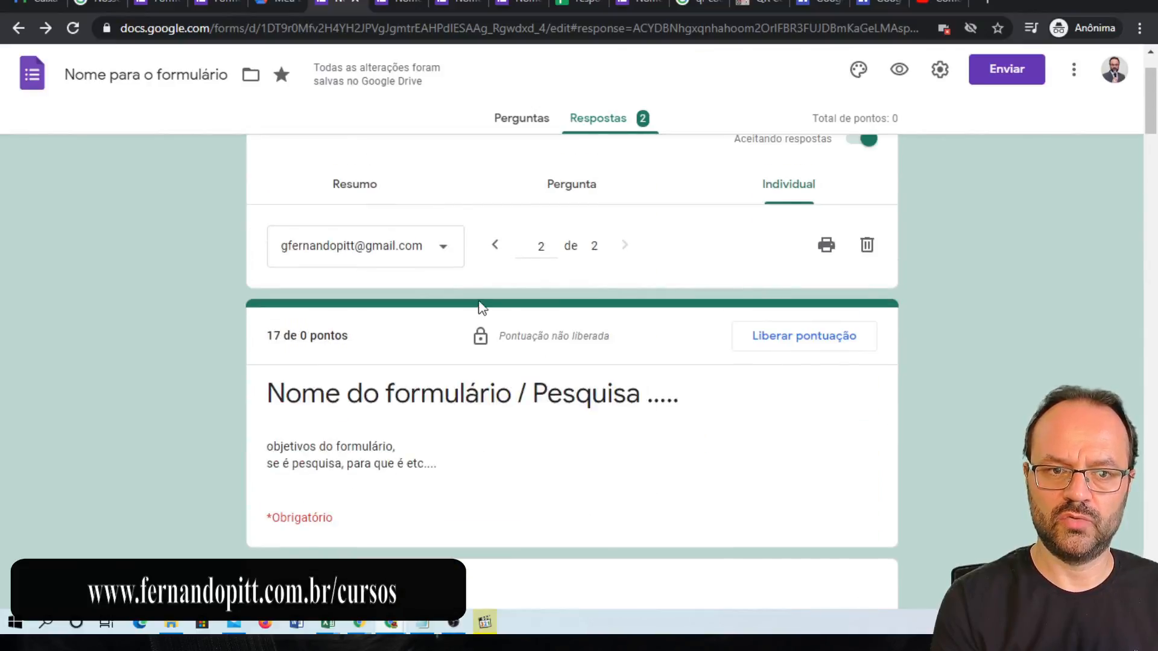
- View the response summary and examine the point distribution, the participants' scores and the charts for each question
click(354, 187)
scroll(513, 295, down, 4)
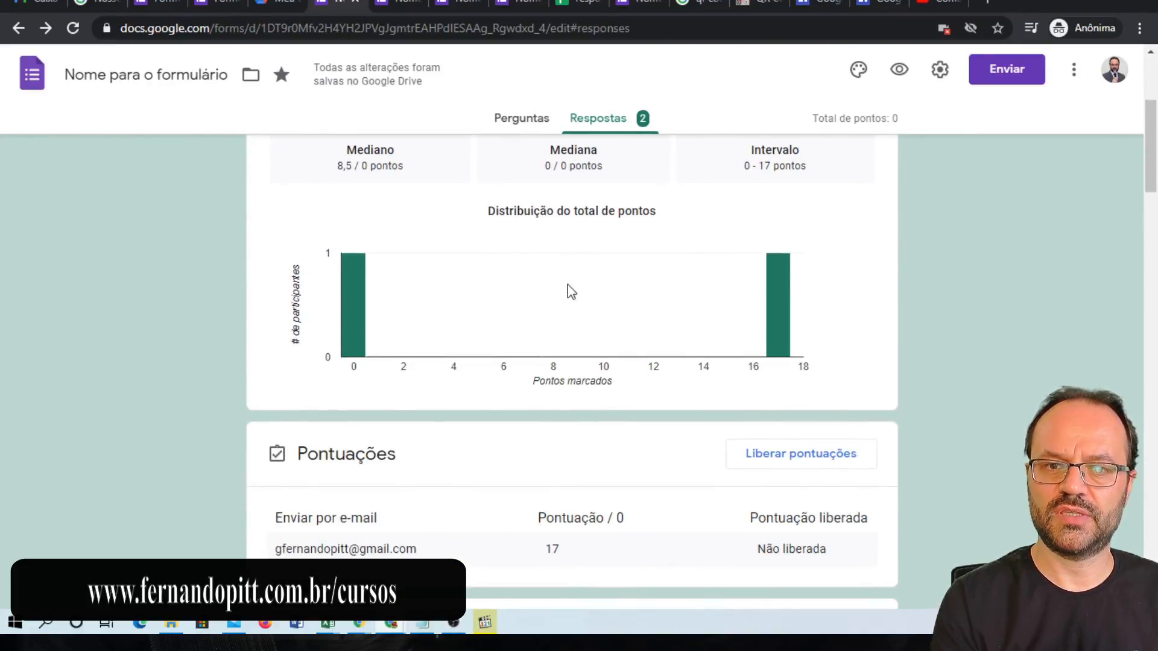
scroll(476, 299, down, 15)
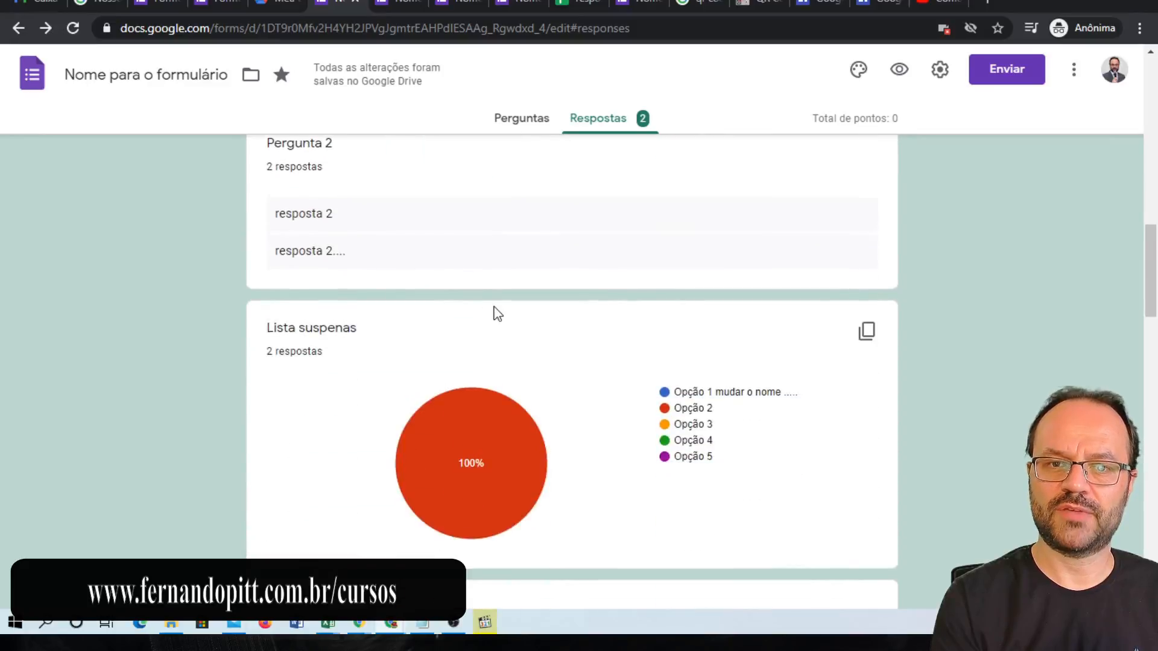
scroll(501, 313, down, 10)
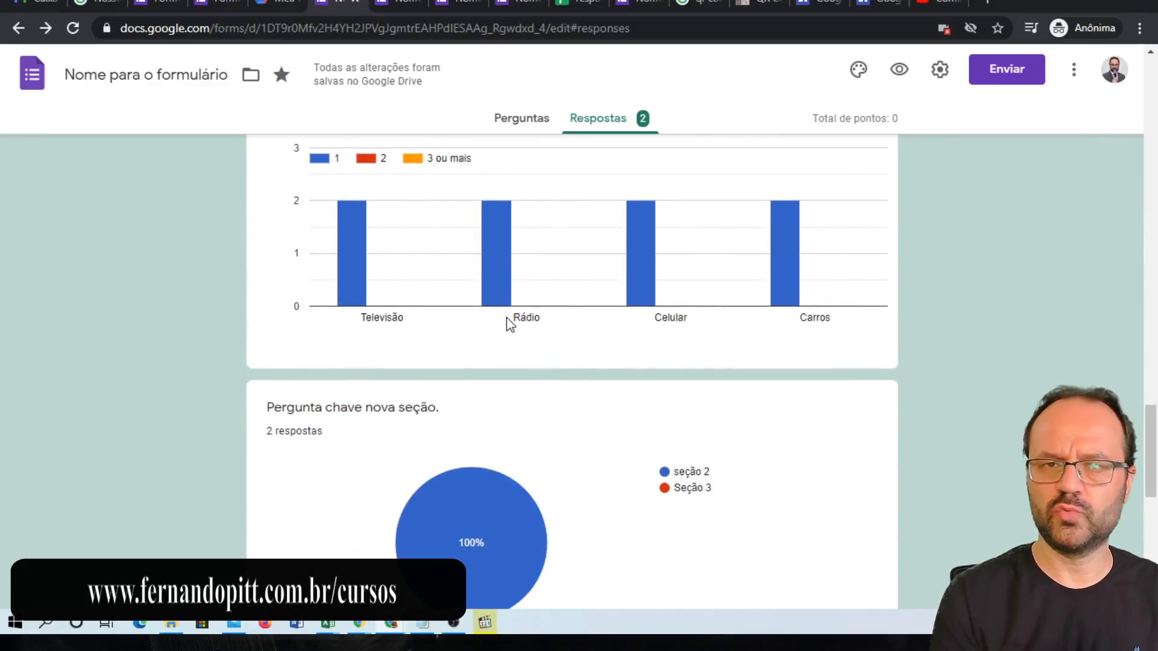
- Look through the remaining summary charts down to Seção 3 and the extra actions offered for all responses
scroll(509, 324, down, 3)
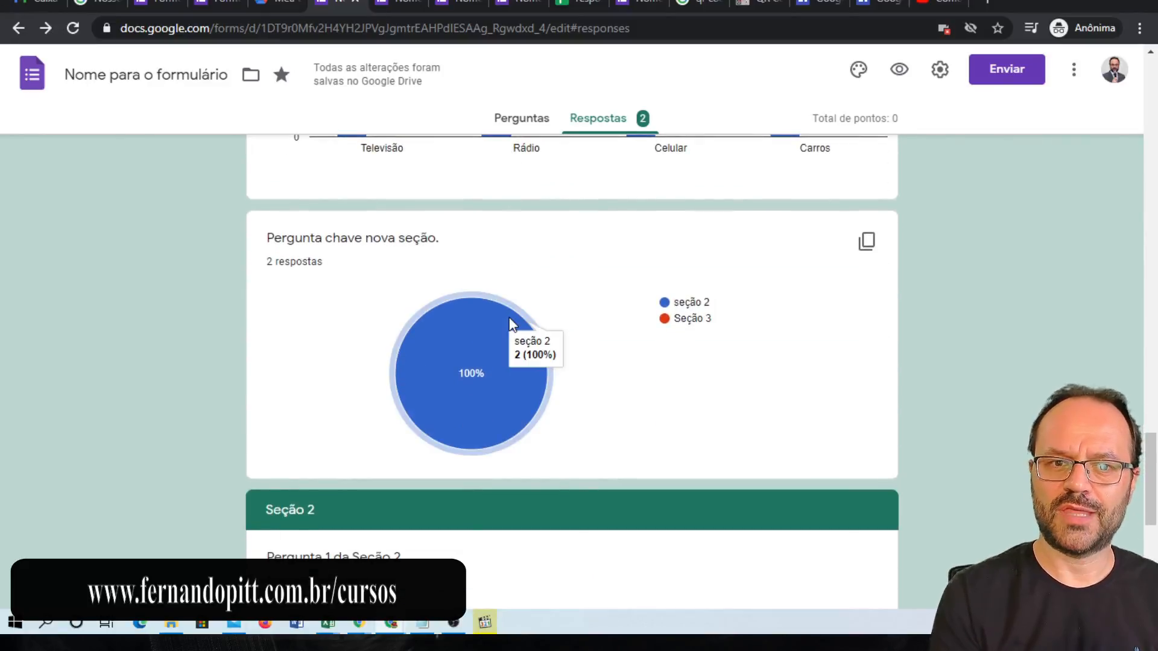
scroll(519, 344, down, 7)
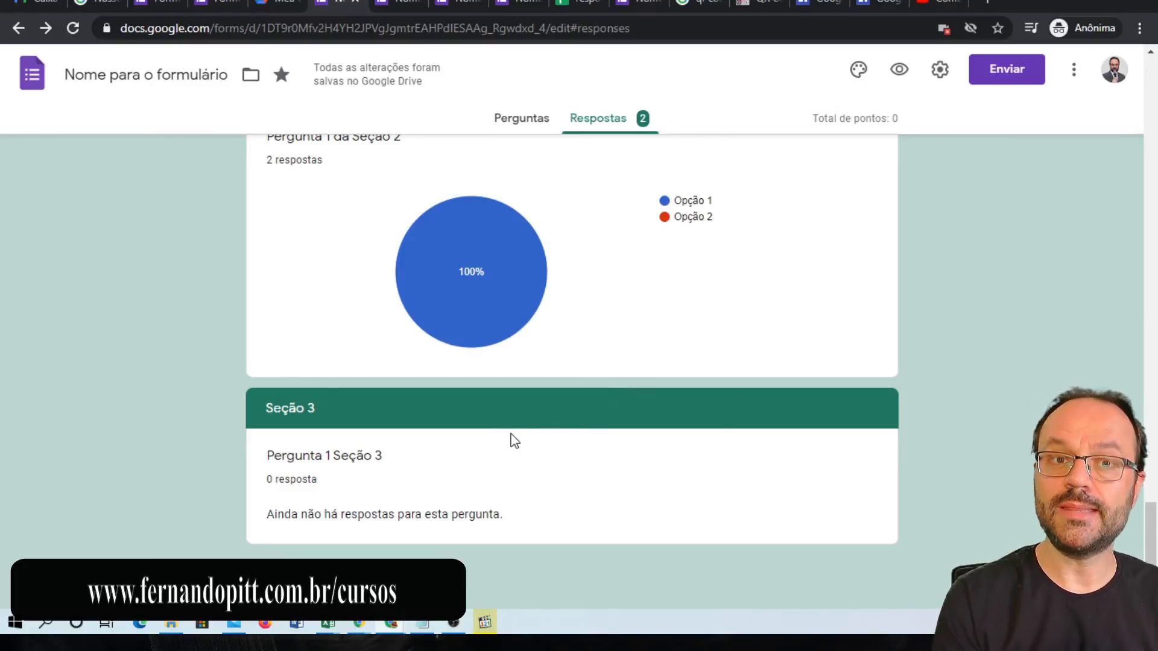
scroll(603, 417, up, 5)
scroll(606, 408, up, 20)
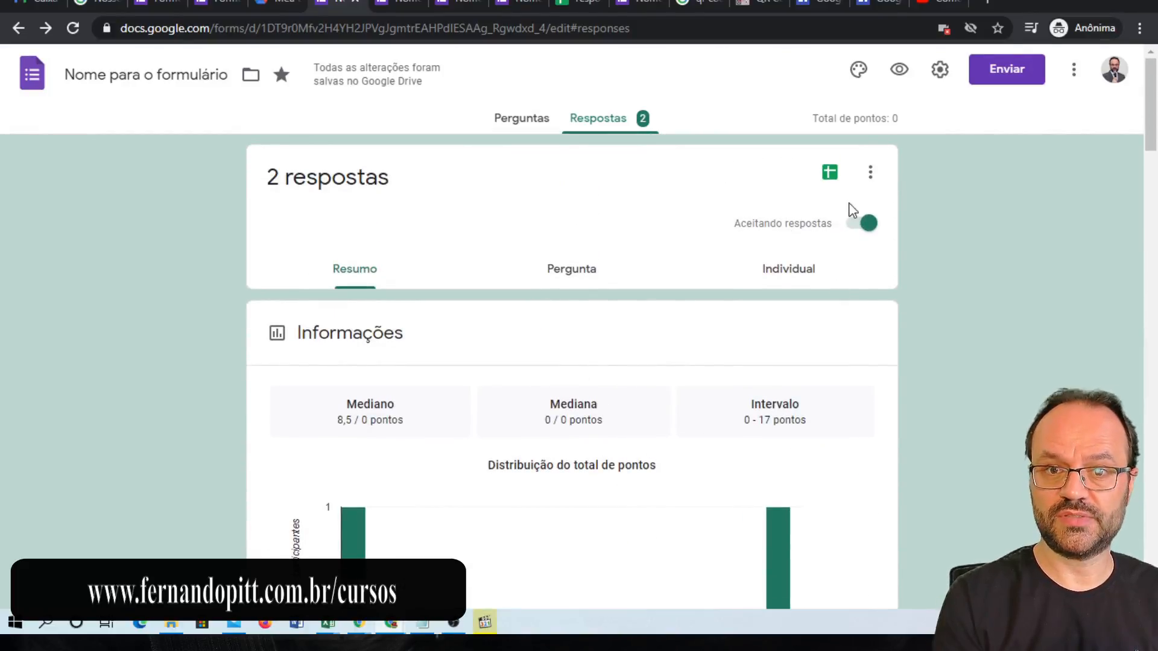
click(871, 177)
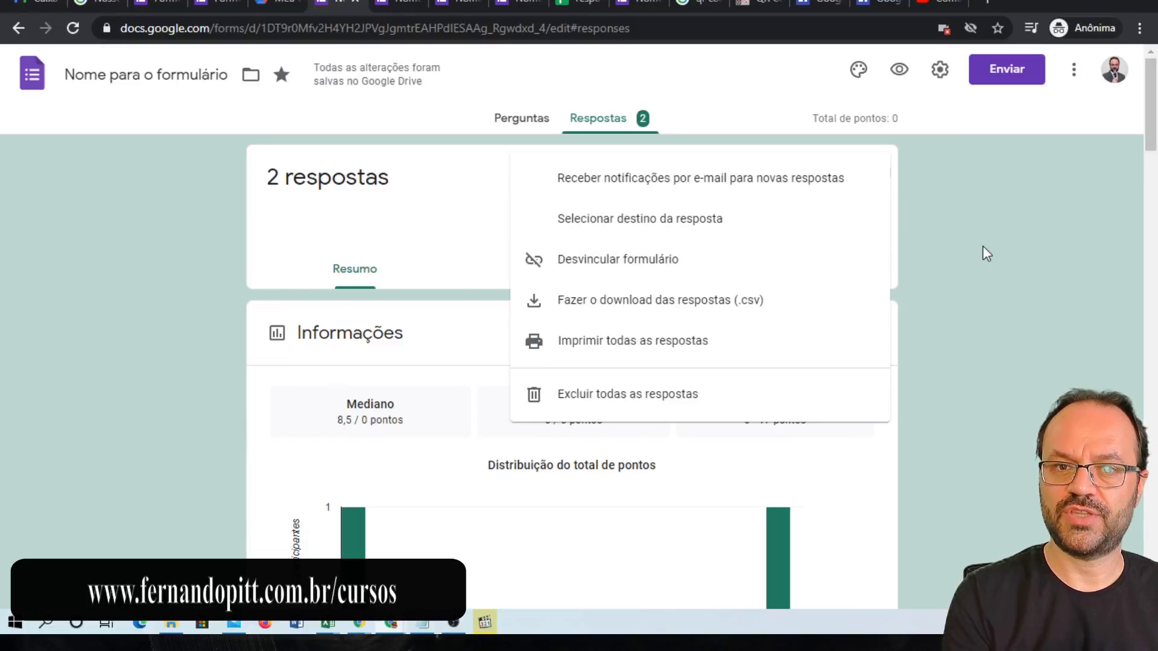
click(981, 285)
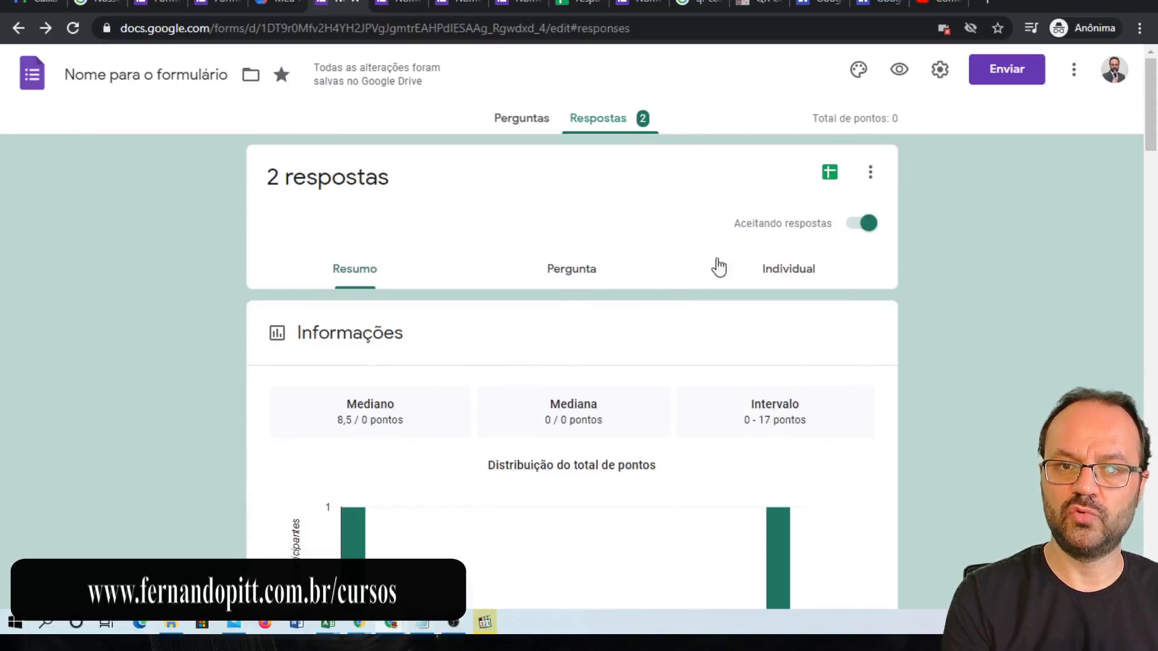
- Examine the responses by question, including the answer options of "Pergunta 01" and the answers and scores for "Lista suspenas"
click(564, 271)
scroll(597, 374, down, 5)
scroll(783, 266, up, 5)
scroll(784, 266, down, 5)
scroll(388, 269, up, 3)
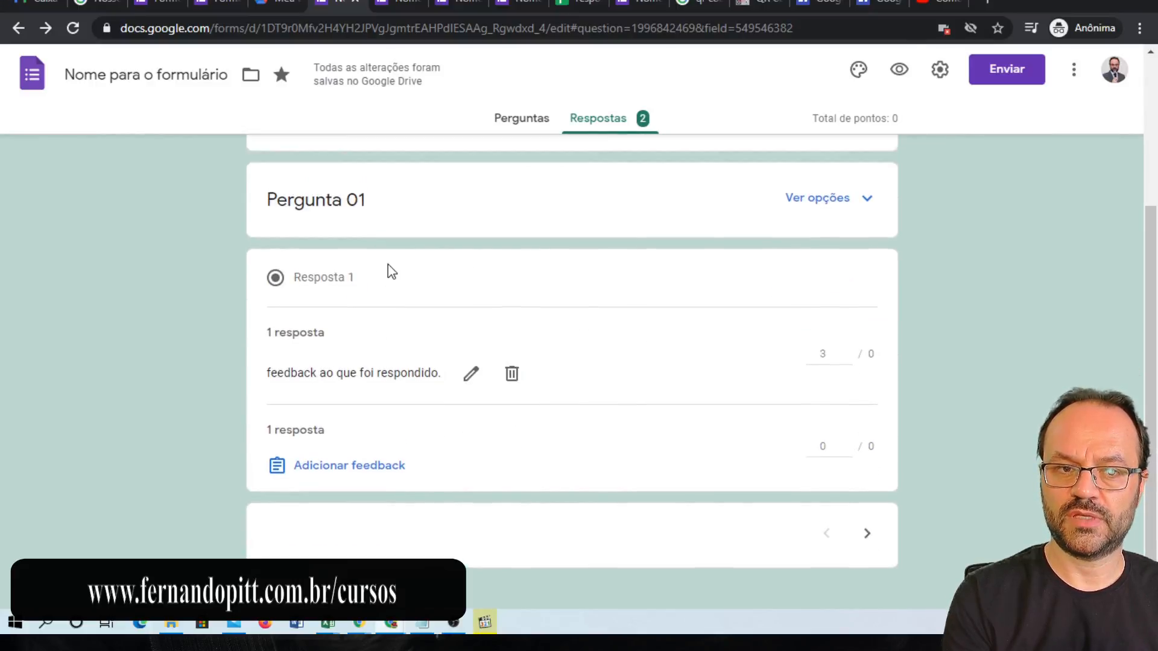
click(824, 342)
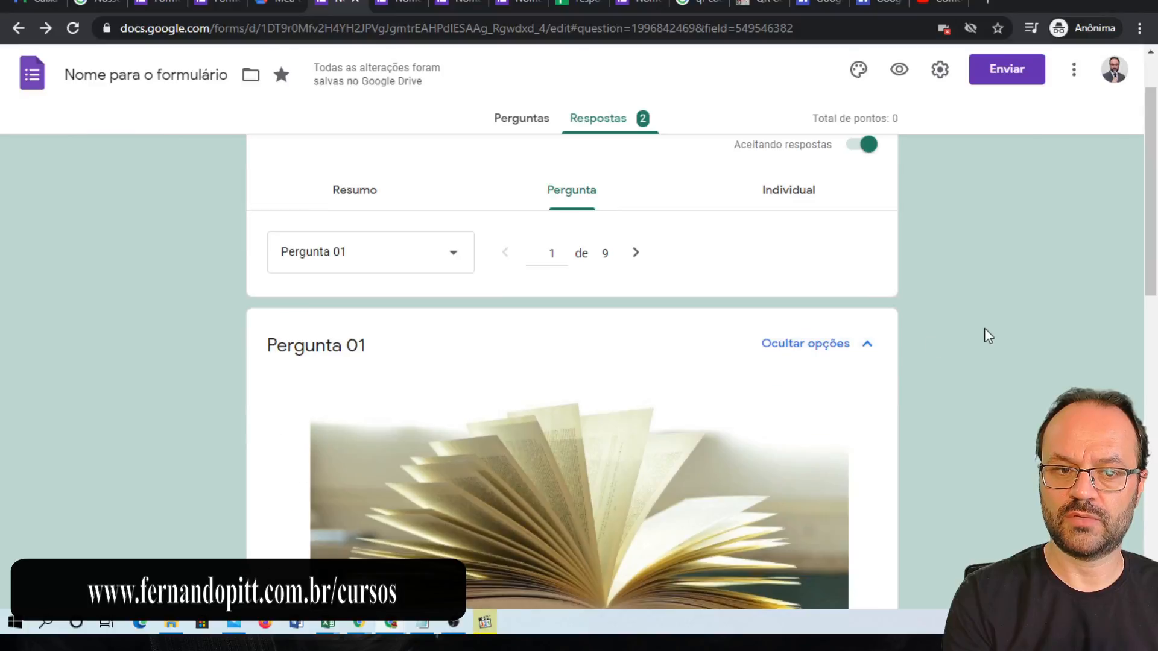
scroll(843, 354, down, 10)
scroll(830, 258, up, 10)
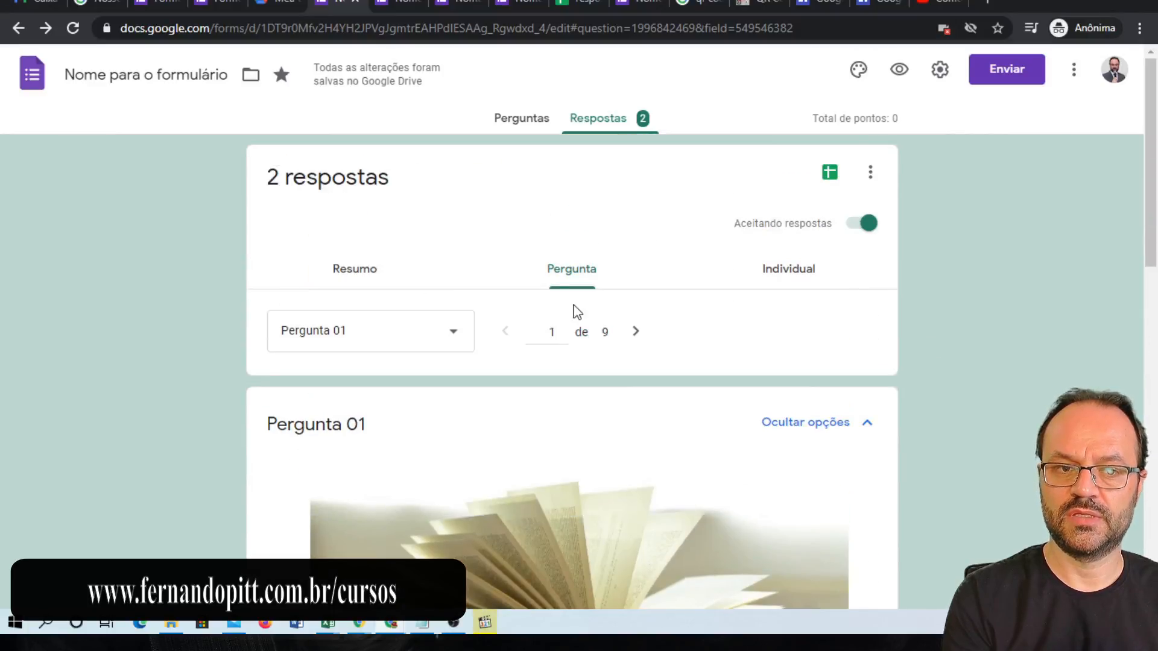
click(440, 348)
click(345, 361)
scroll(636, 357, down, 4)
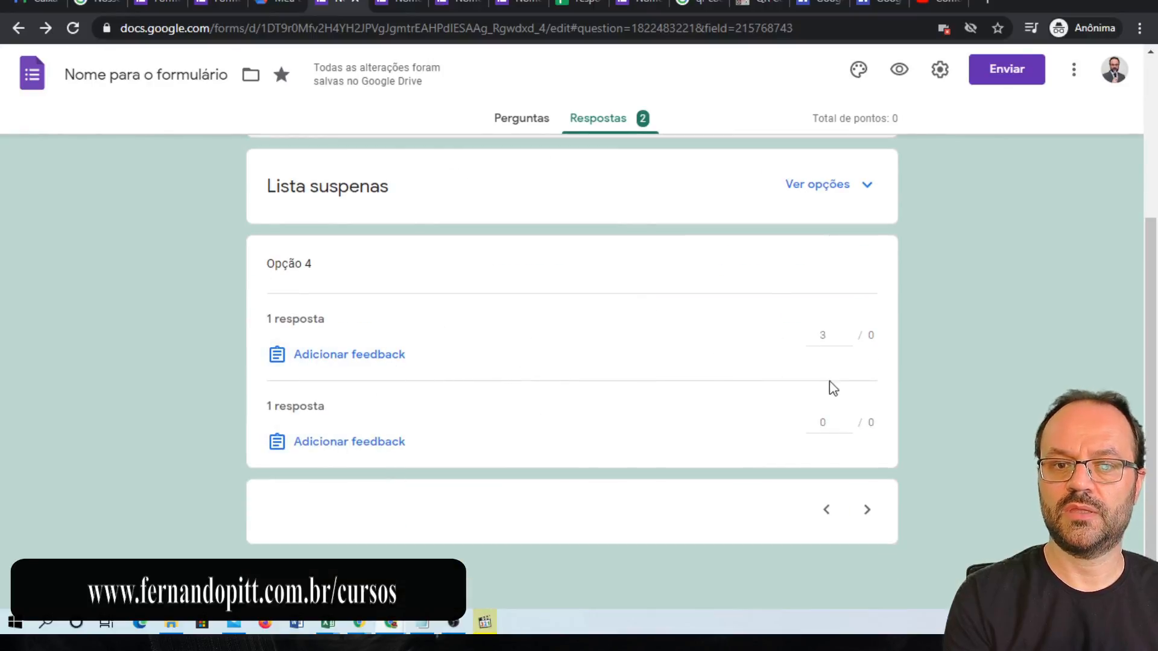
scroll(550, 409, up, 4)
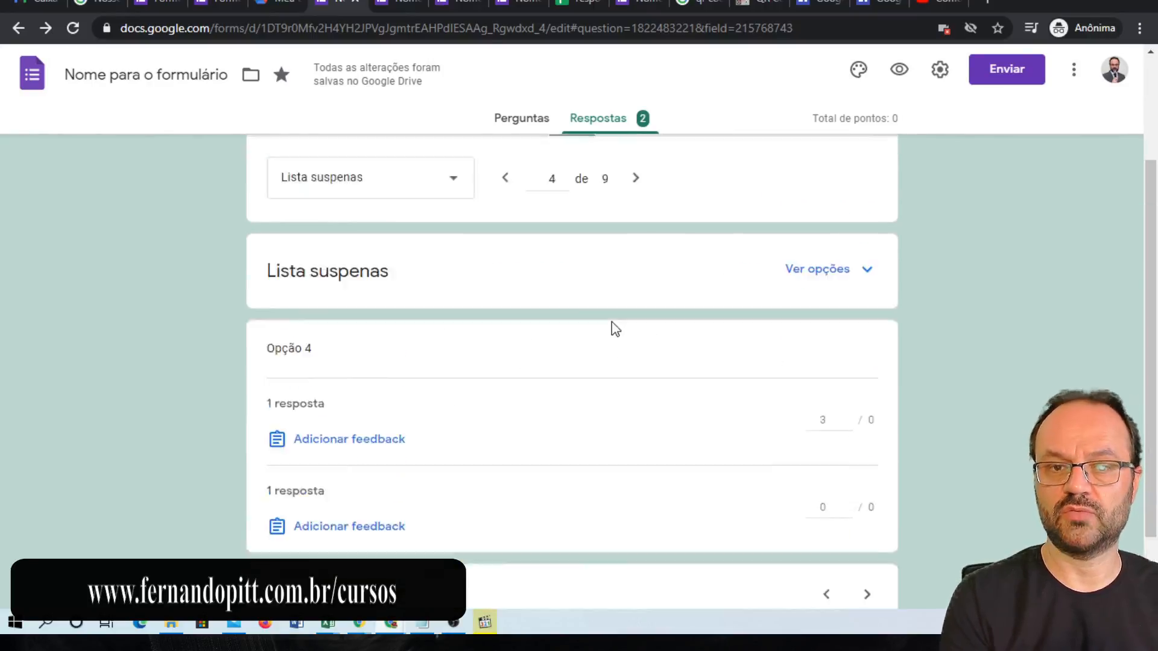
- View the second individual response and stop the form from accepting responses
click(779, 265)
scroll(703, 325, down, 12)
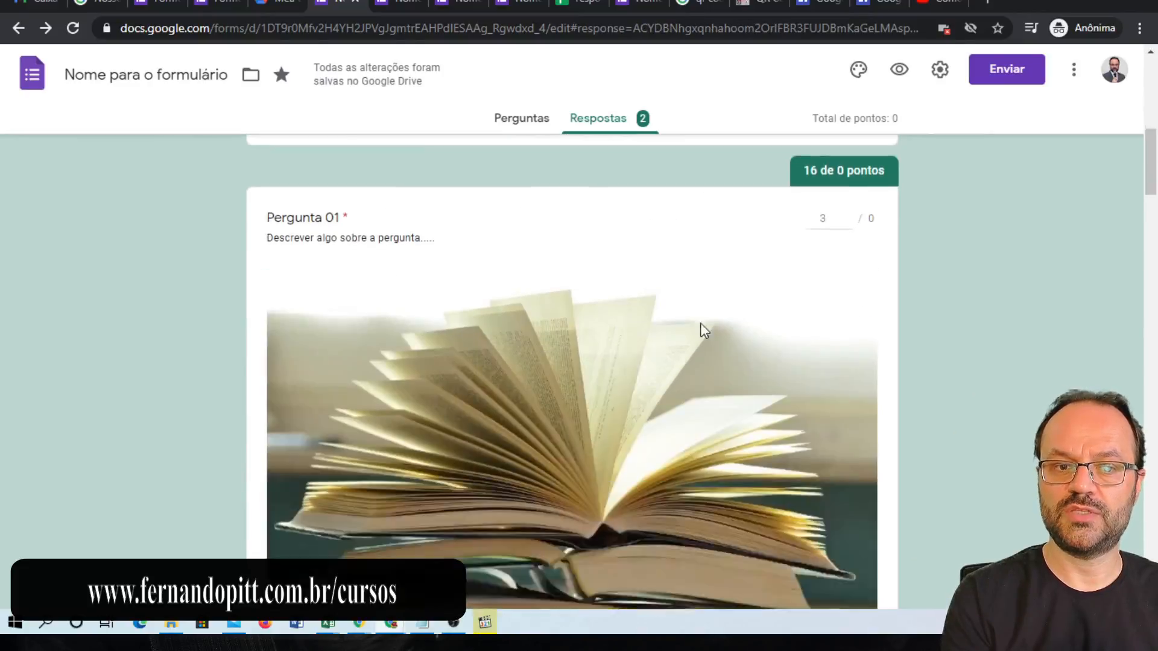
scroll(603, 391, up, 12)
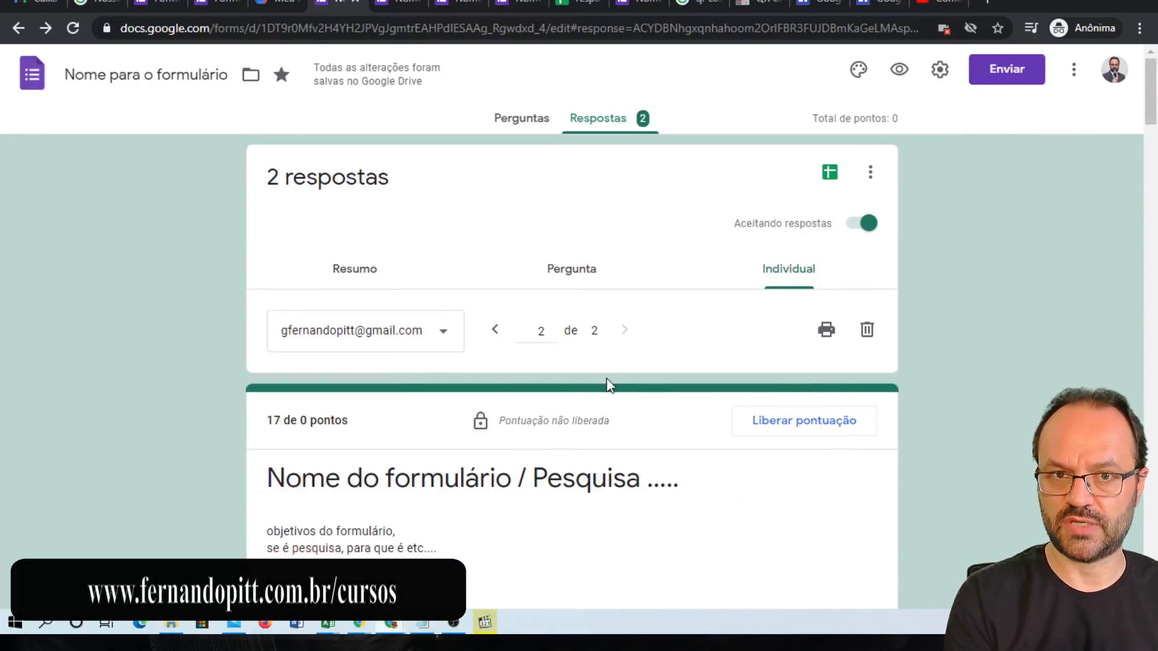
click(855, 225)
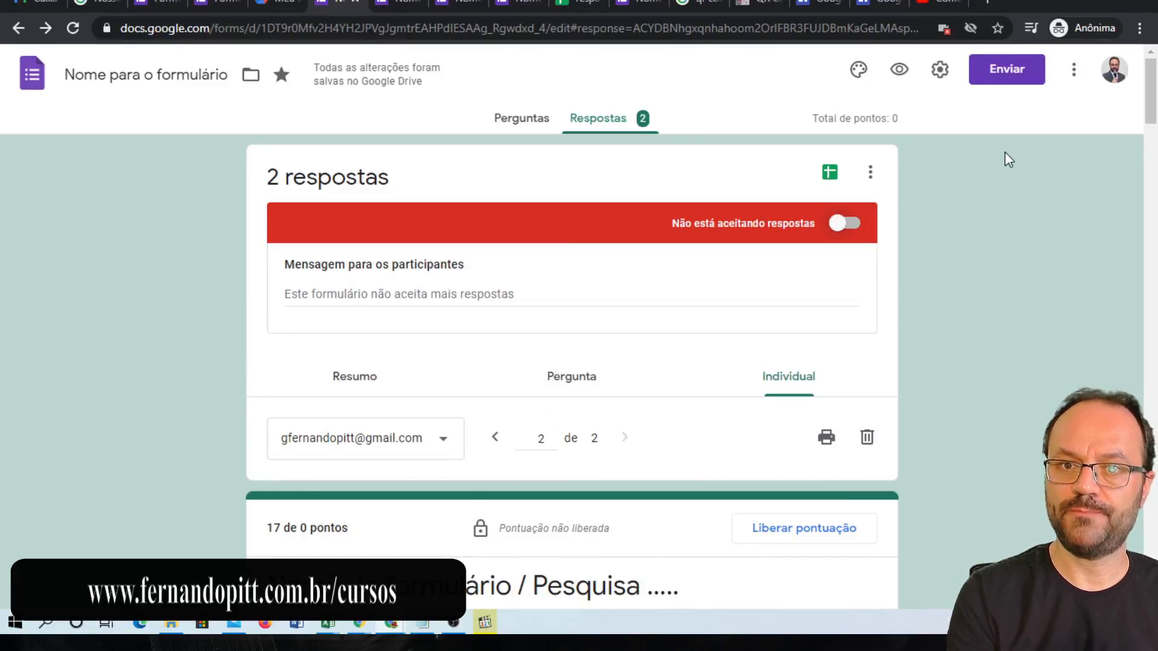
- Save "Obrigado pelo envio do formulário....." as the form's confirmation message and make the form accept responses again
click(940, 70)
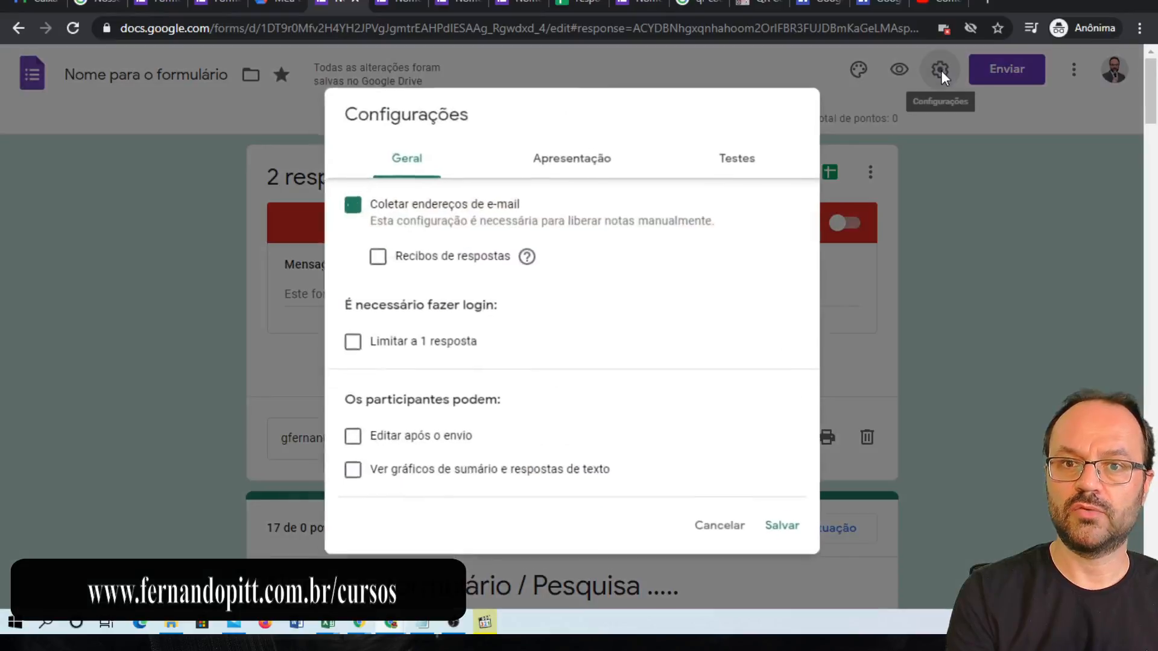
scroll(543, 266, down, 5)
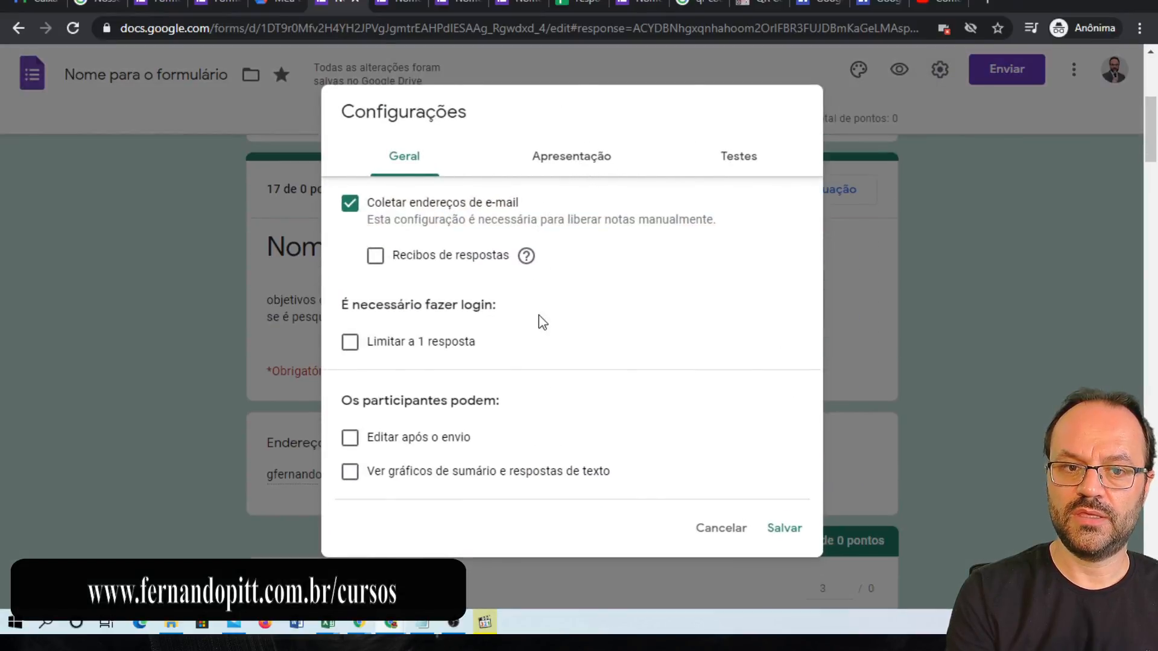
click(568, 158)
click(355, 343)
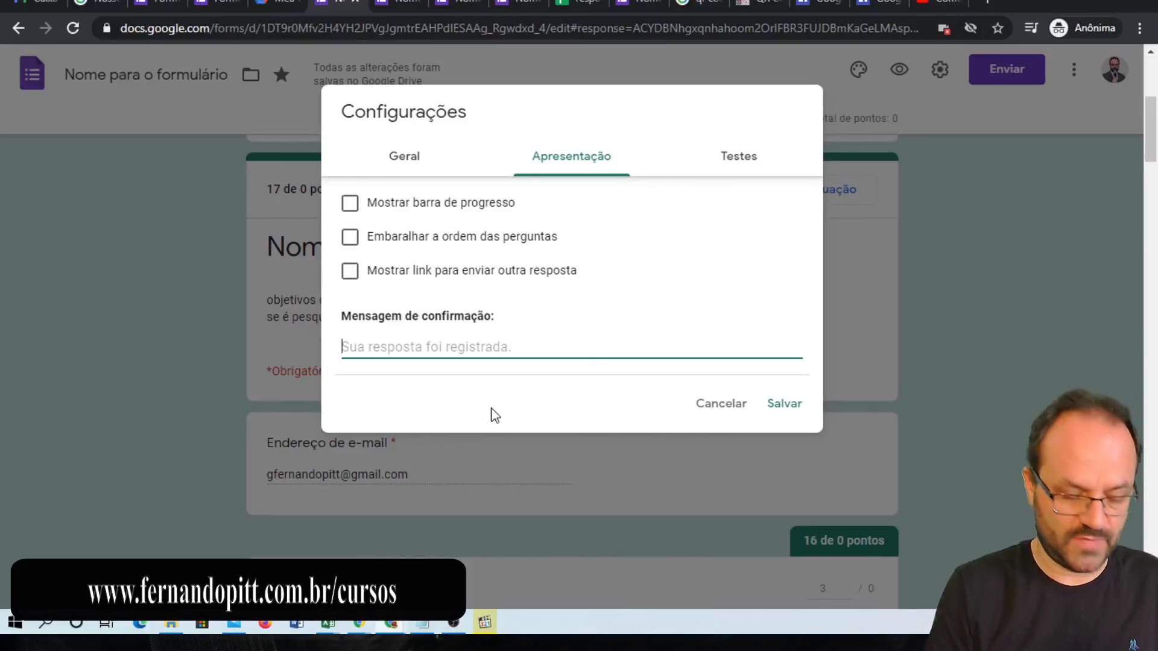
text(O)
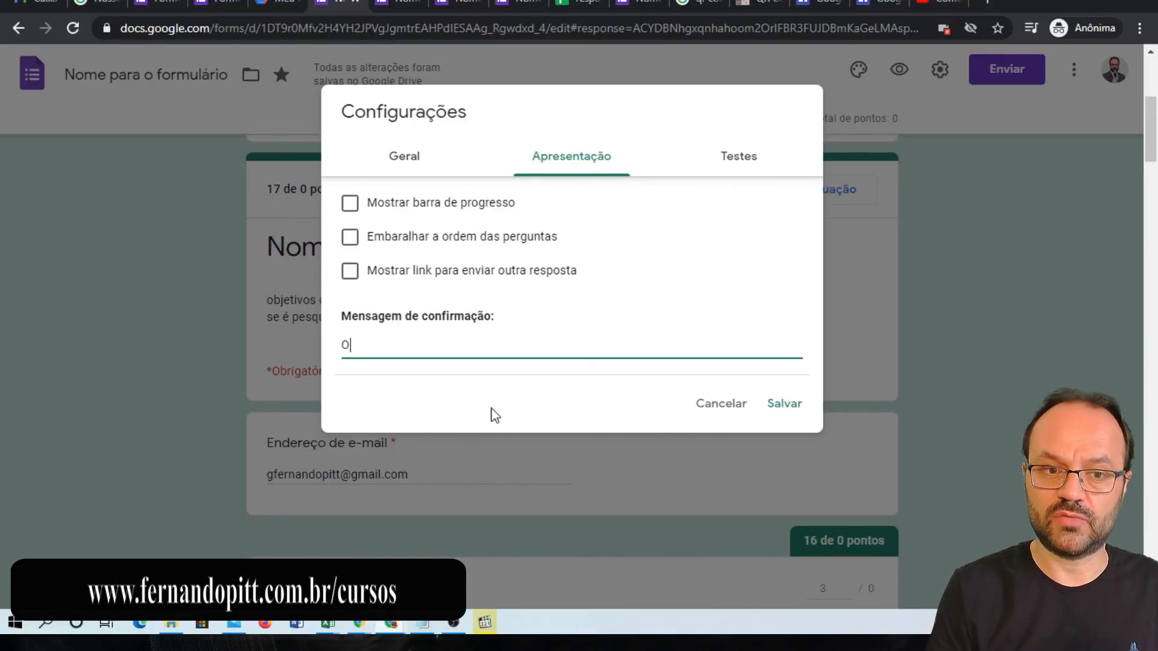
text(brigado pelo envio )
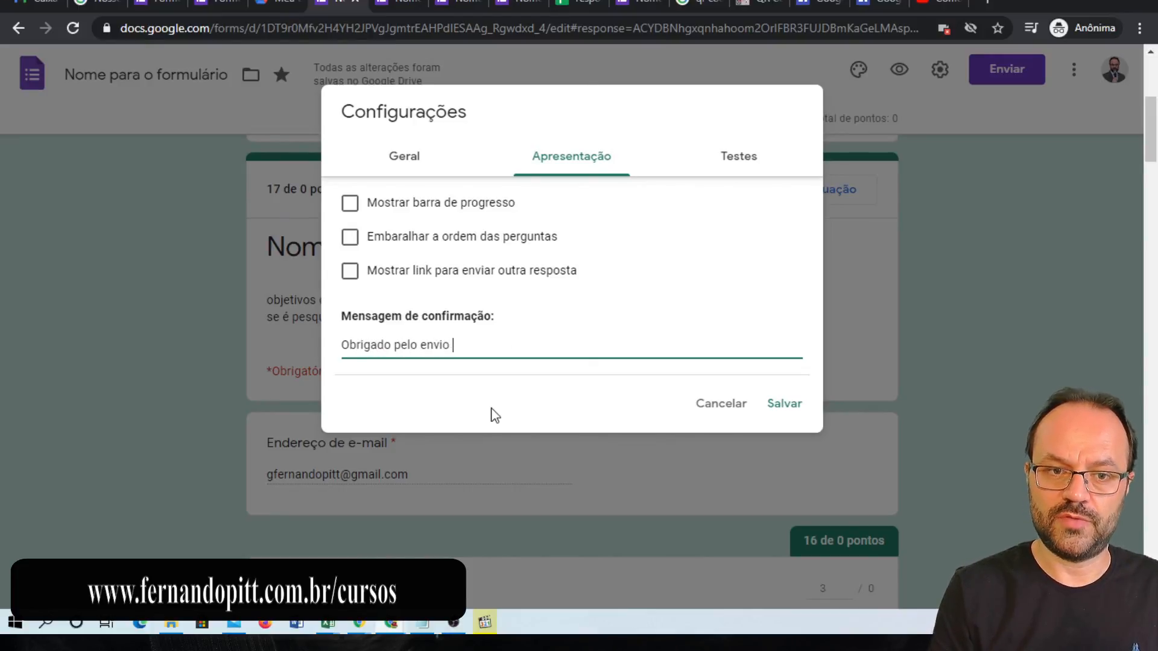
text(do formulário.....)
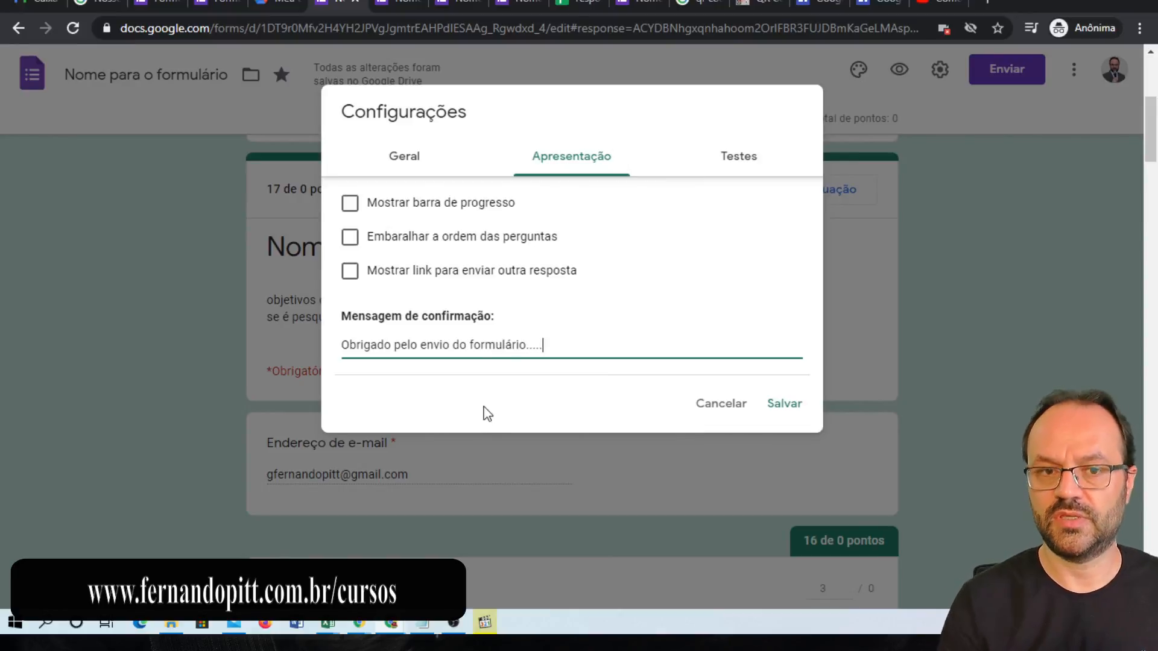
click(782, 407)
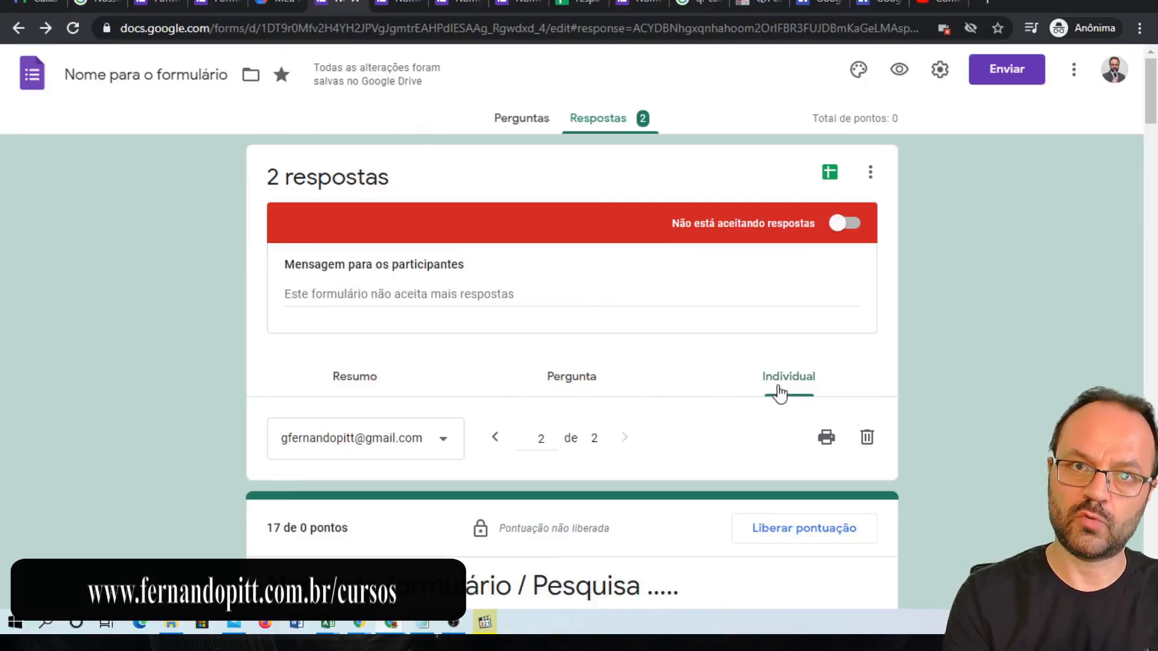
click(847, 225)
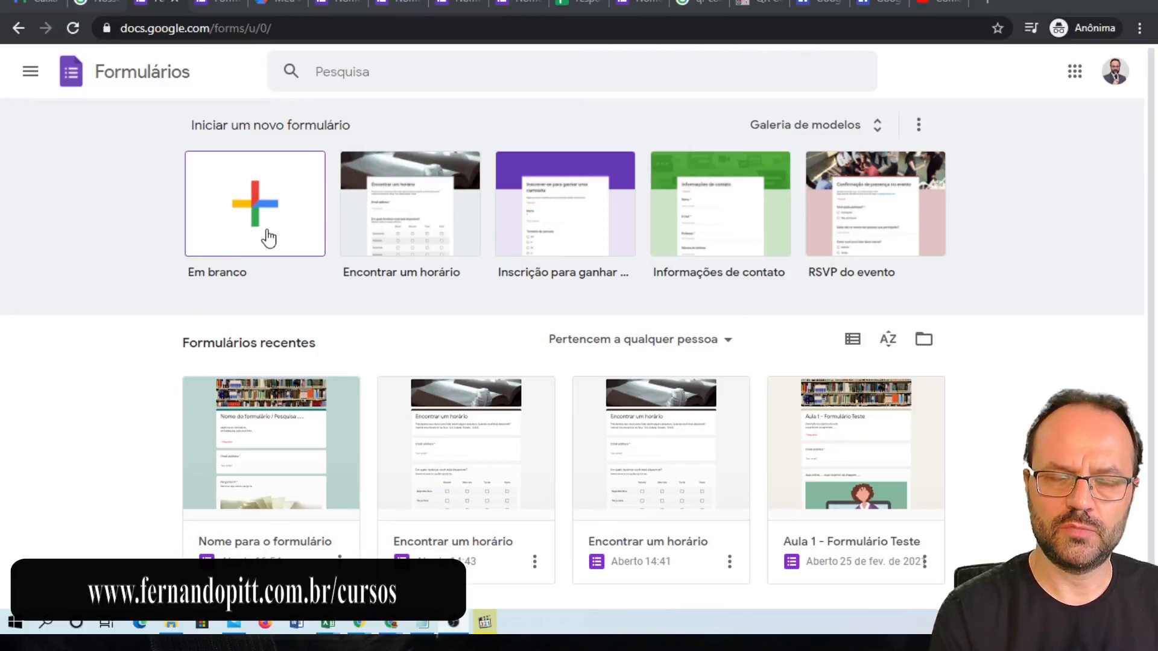
- Create a blank form and choose "Nome para o formulário" as the source for importing questions
click(258, 223)
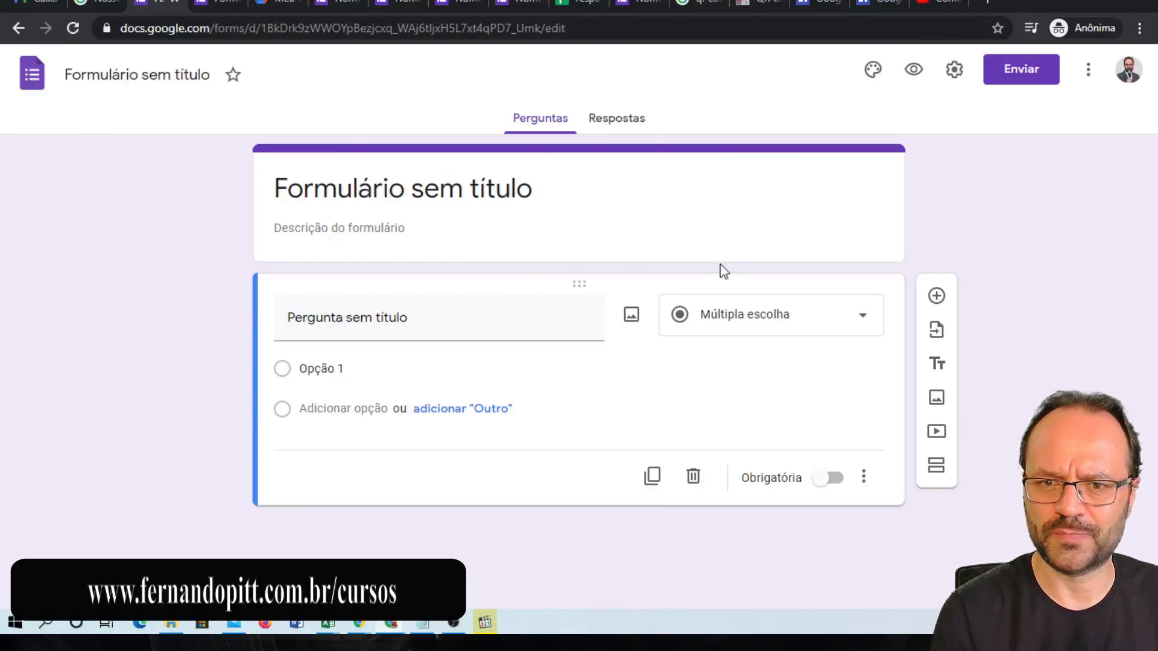
click(937, 332)
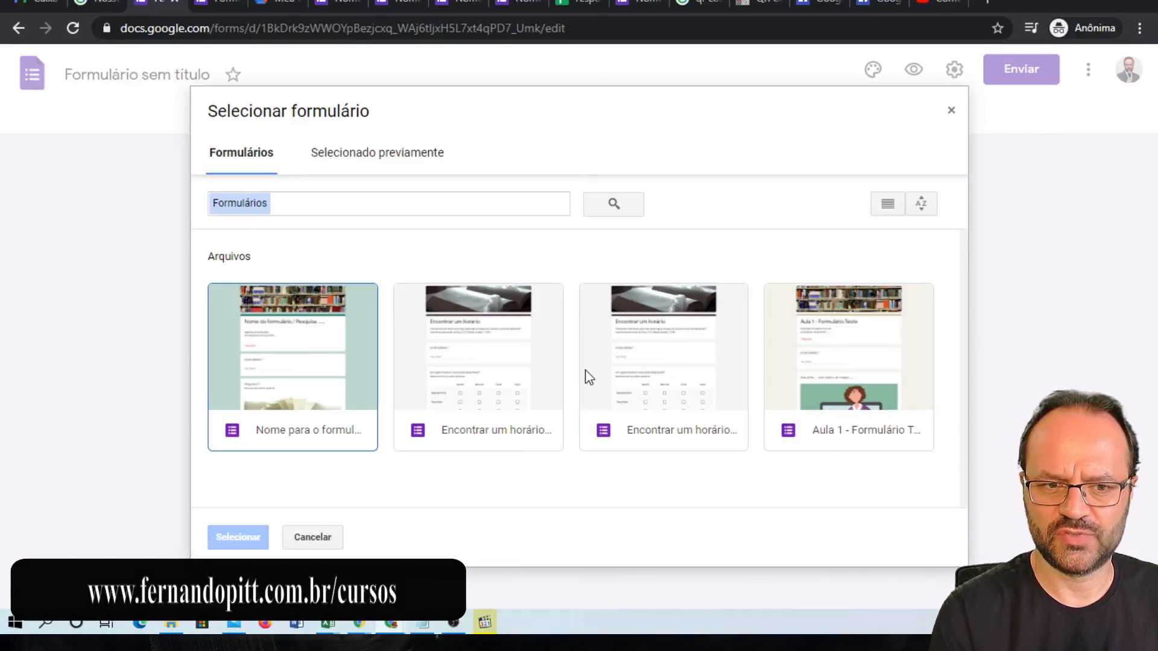
click(314, 355)
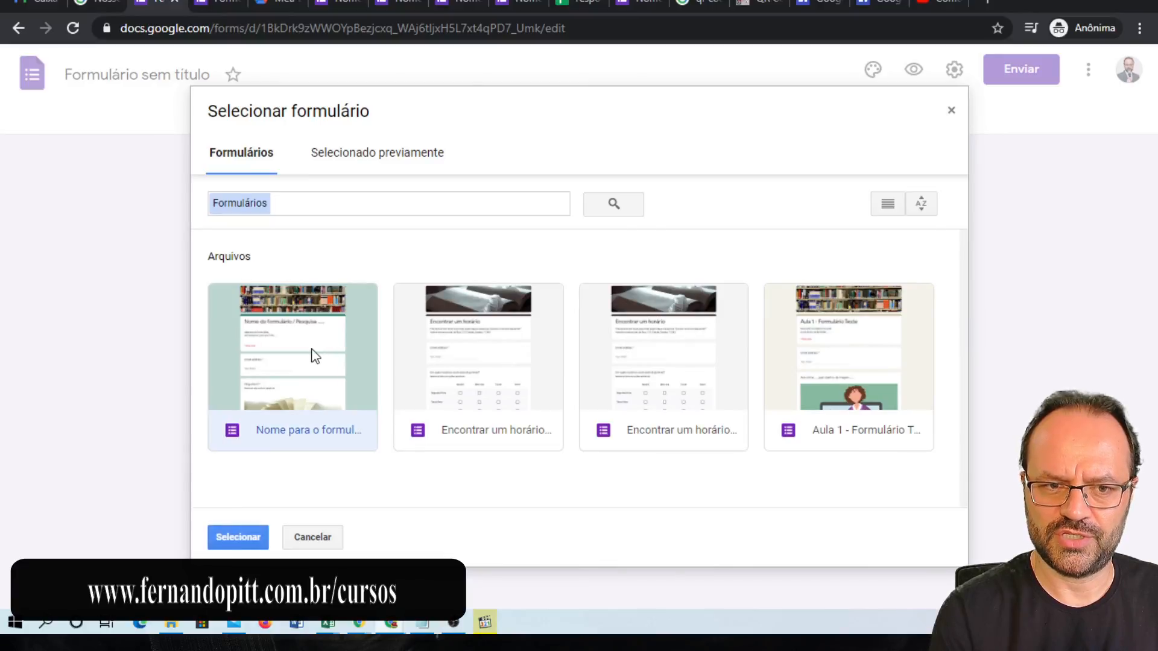
click(240, 534)
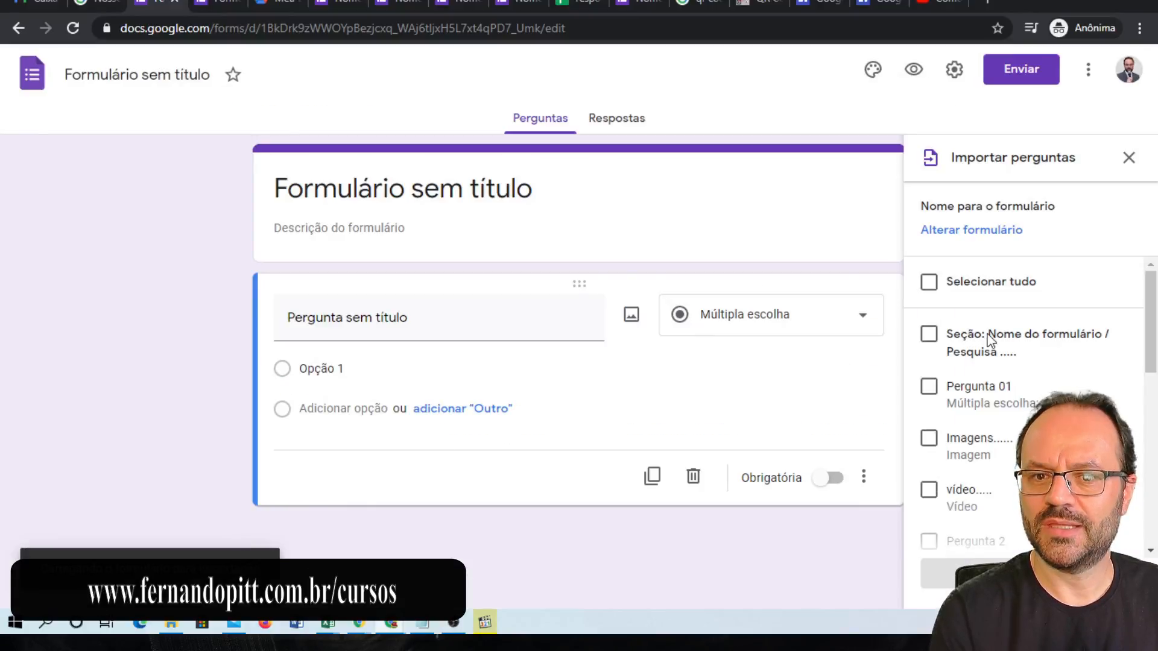
- Import "Pergunta 01", "Imagens......" and "Pergunta 2" into the new form and look through the imported items
scroll(916, 339, down, 6)
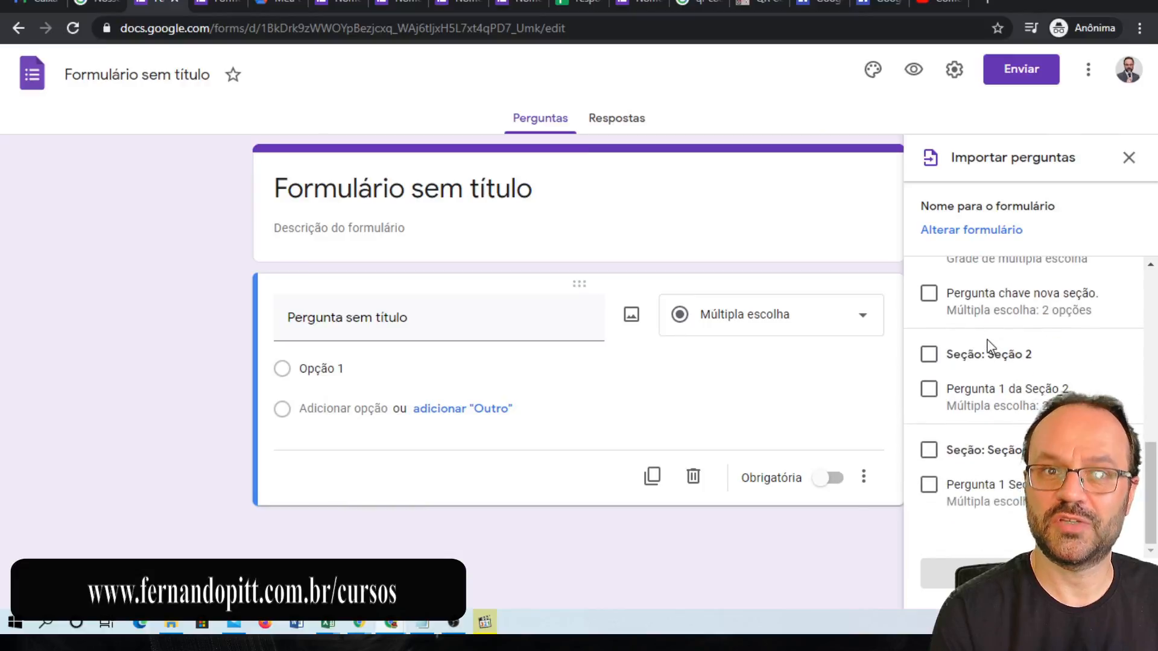
scroll(974, 349, up, 5)
scroll(977, 346, up, 3)
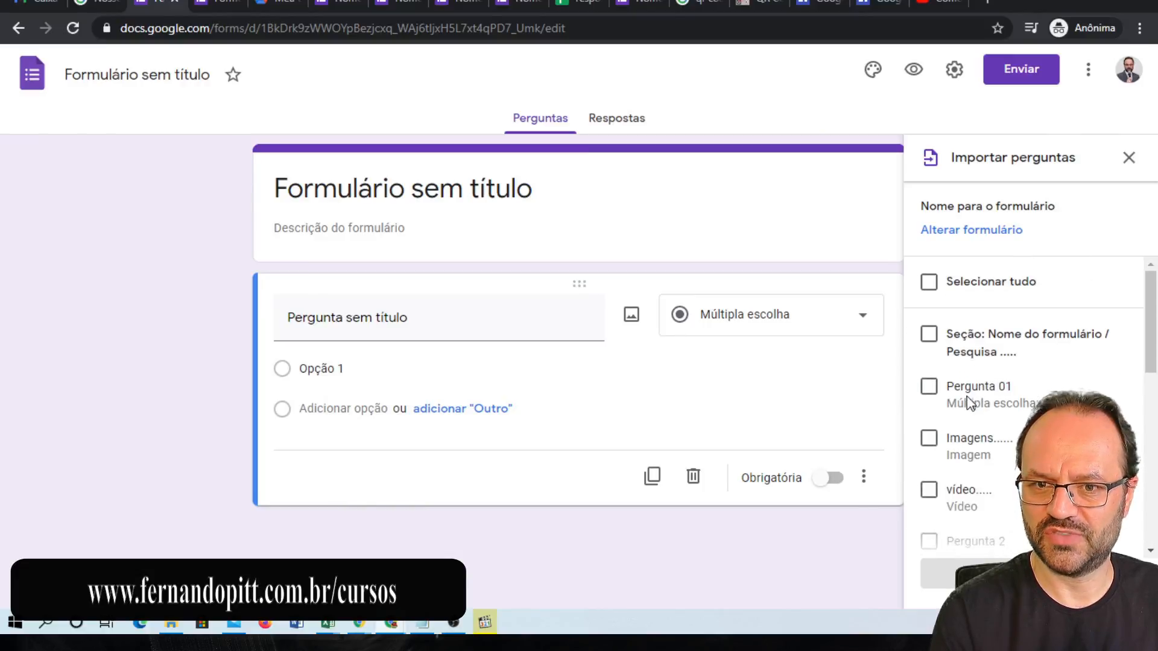
click(930, 388)
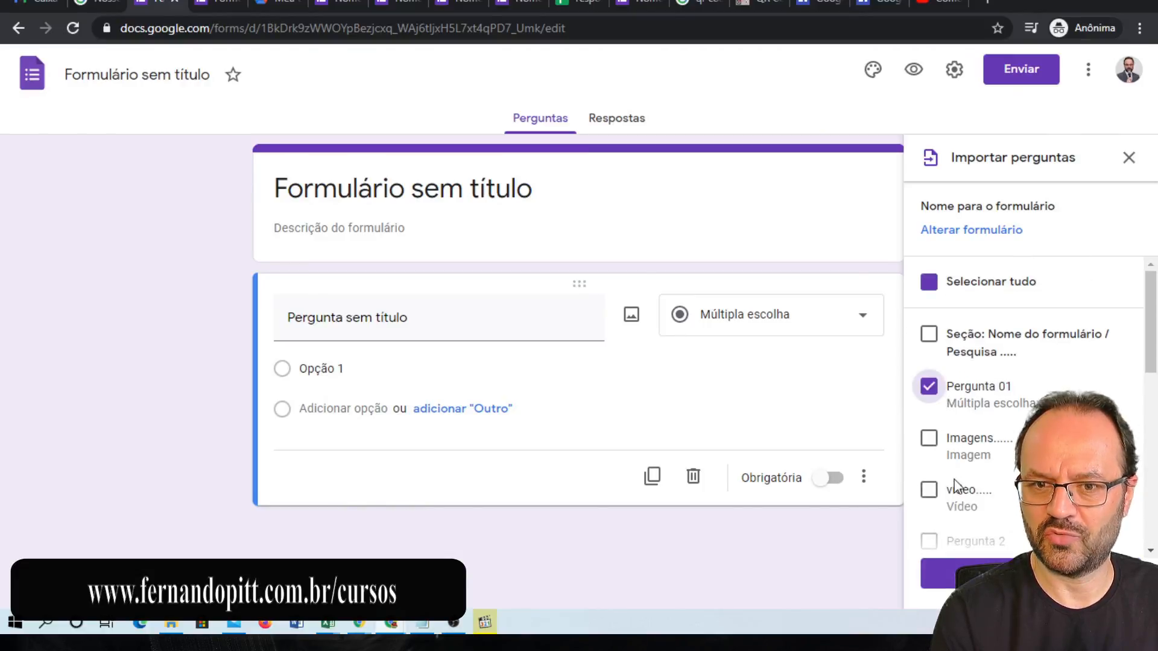
click(935, 441)
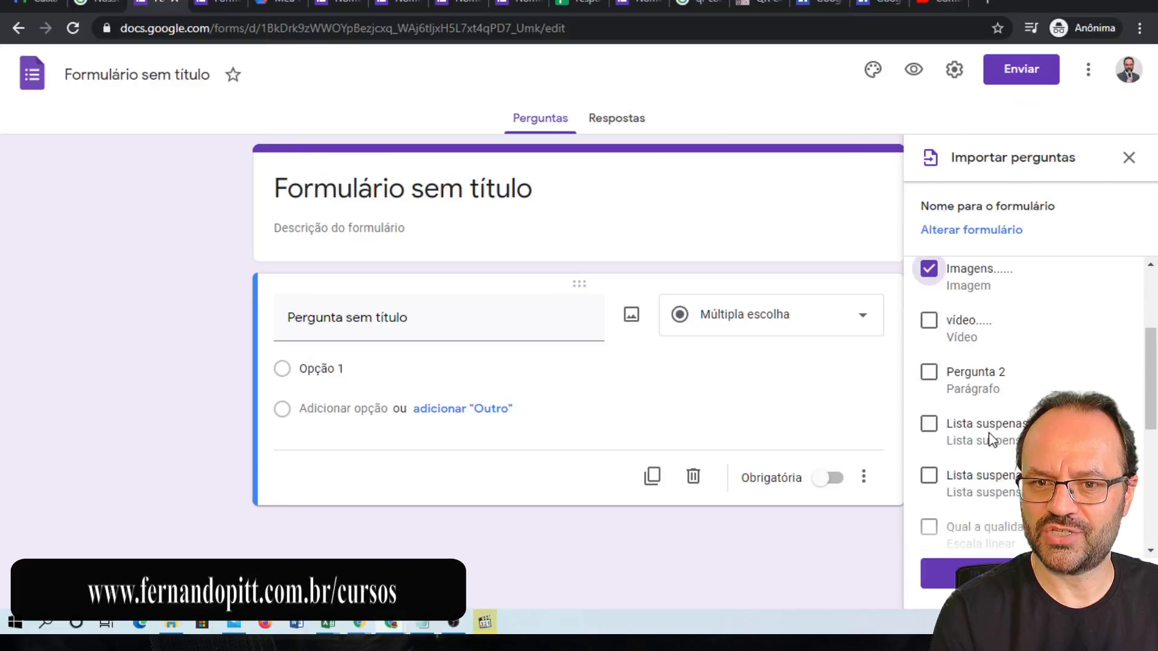
click(929, 372)
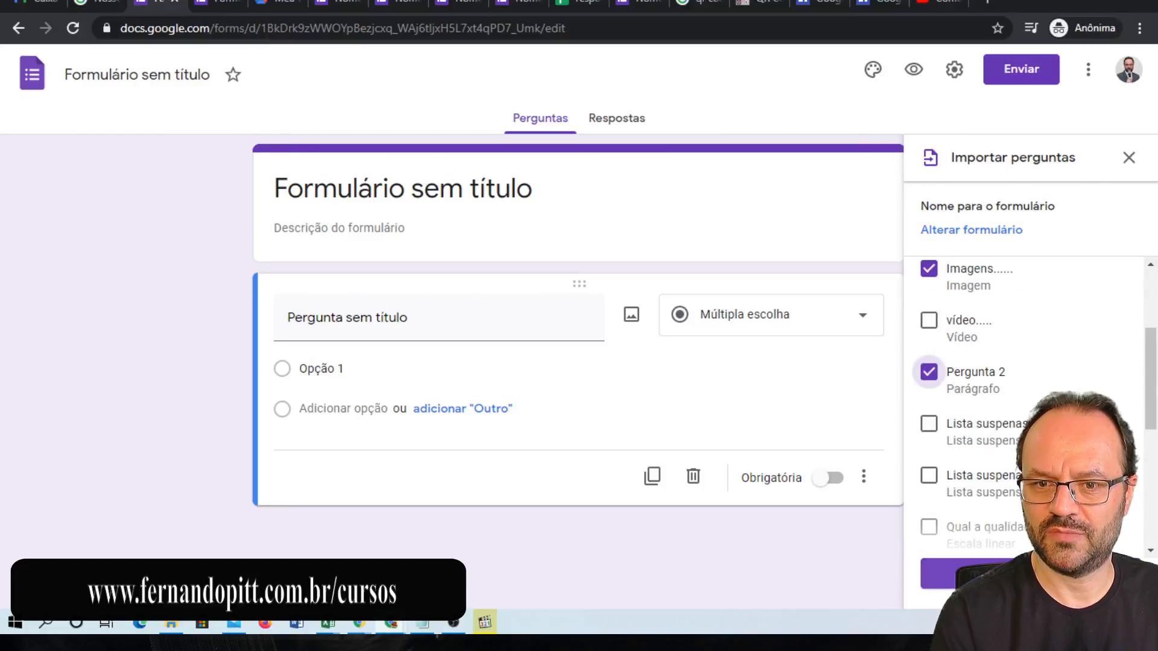
click(941, 573)
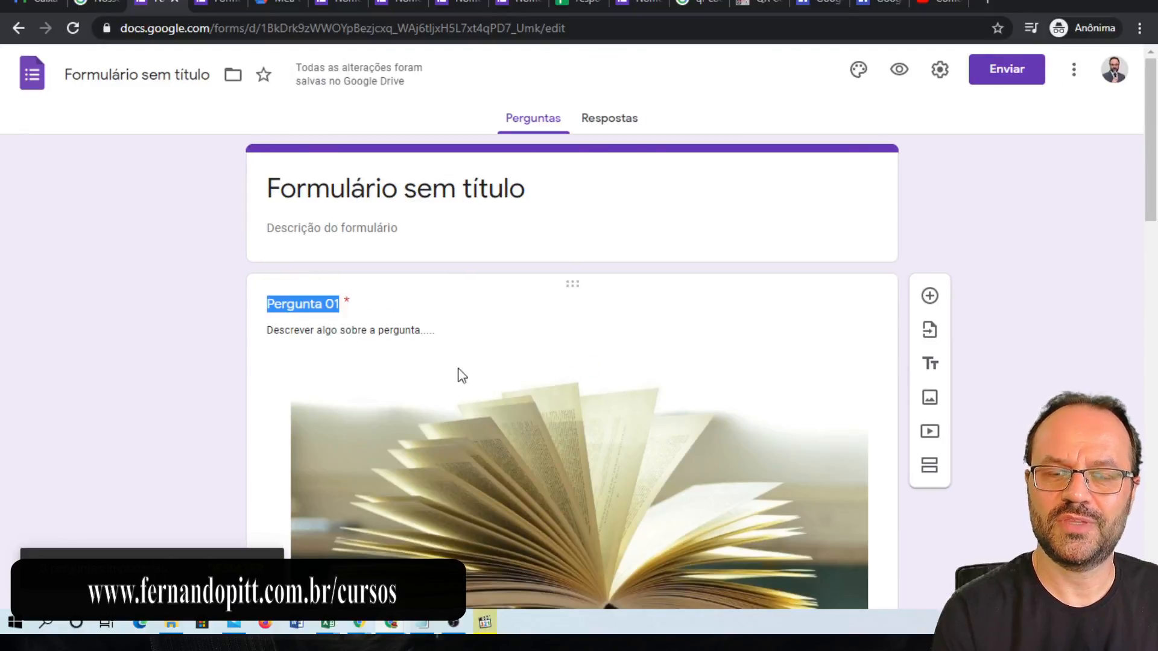
scroll(496, 383, down, 10)
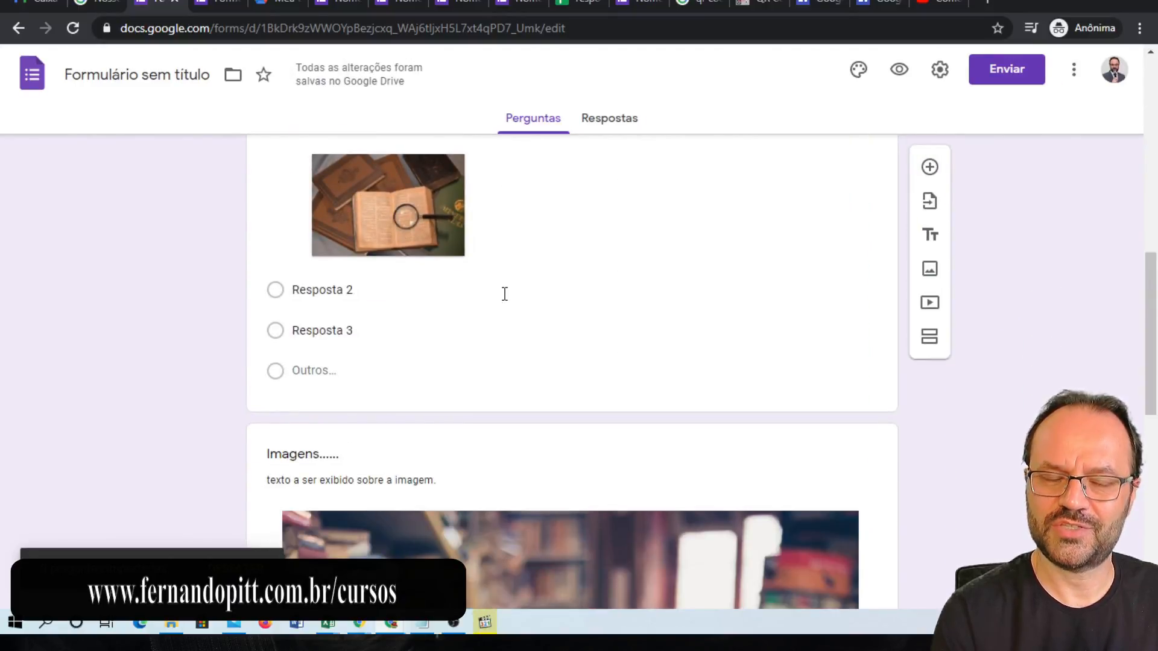
scroll(505, 296, down, 10)
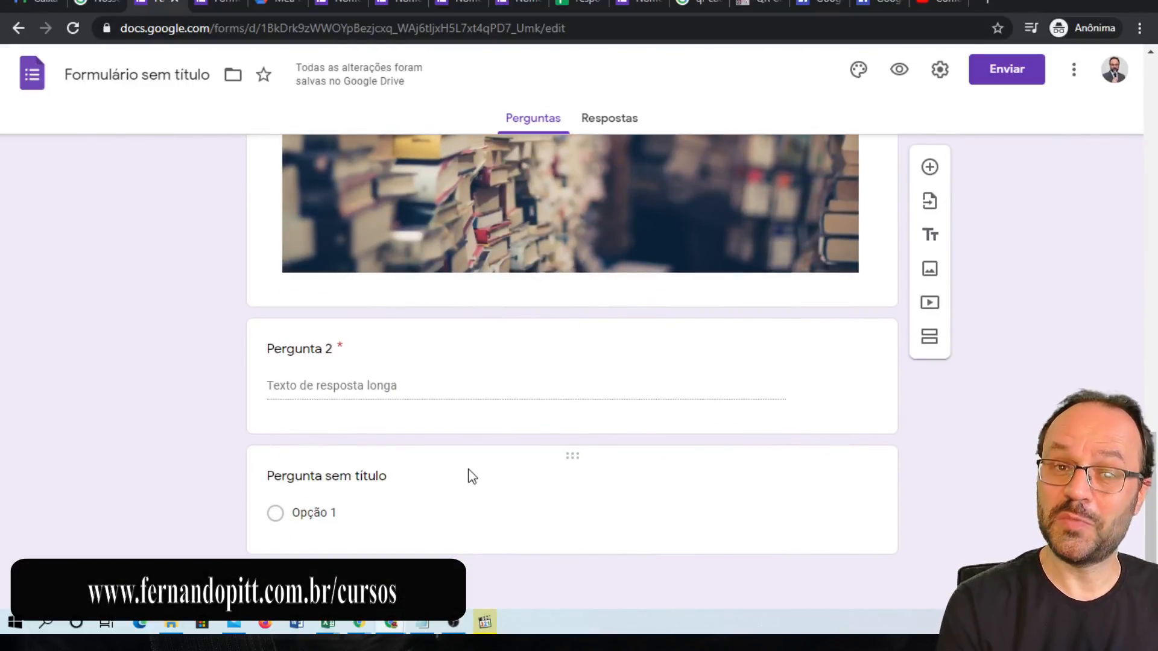
scroll(557, 444, up, 20)
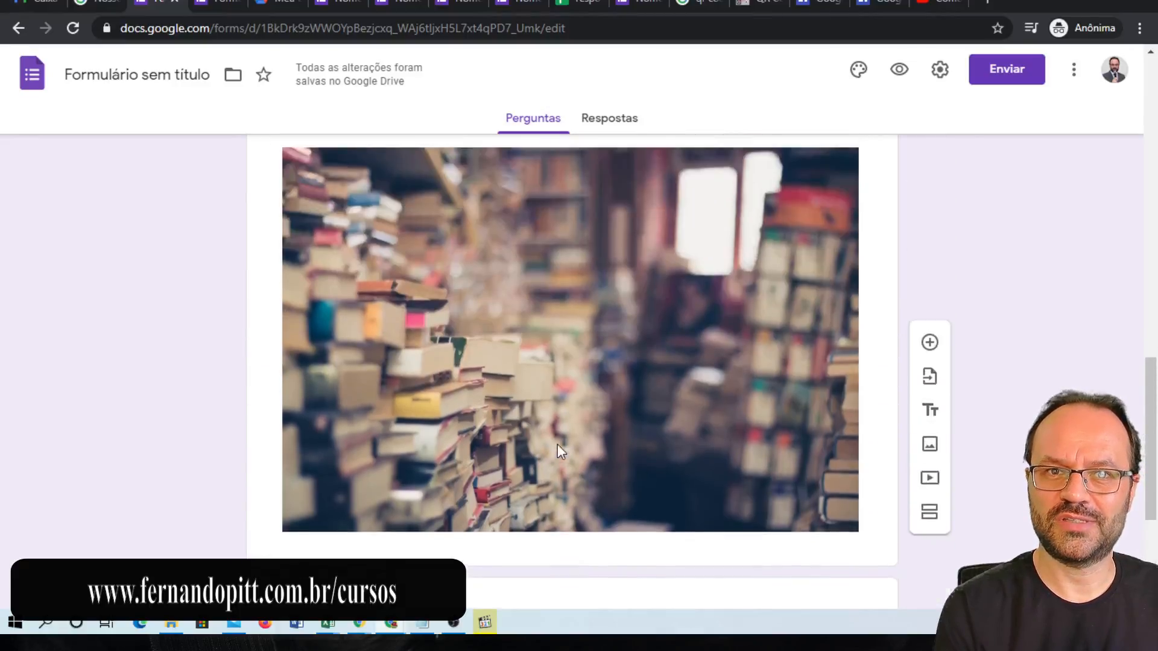